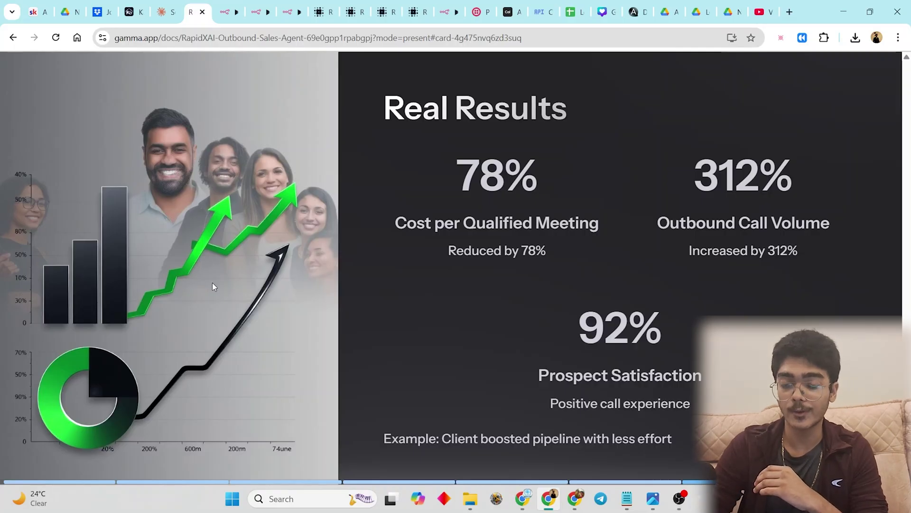
Advance the presentation from the Real Results slide to the Conversational AI That Adapts slide.
key(Right)
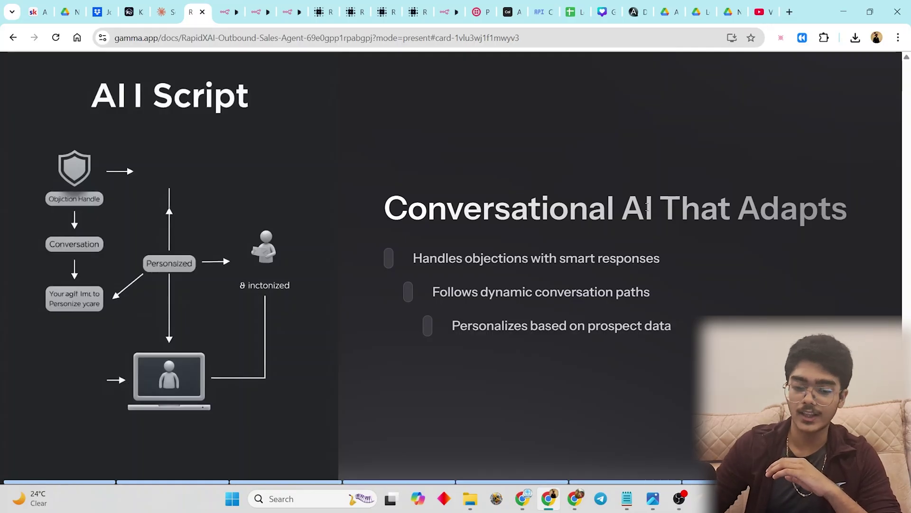
key(Right)
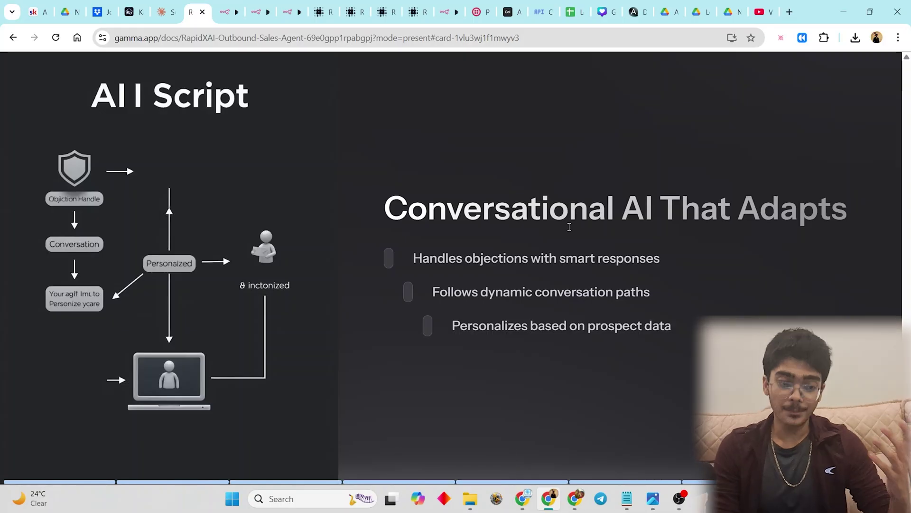
Switch to n8n and look over the opening nodes of the First Call workflow.
click(229, 11)
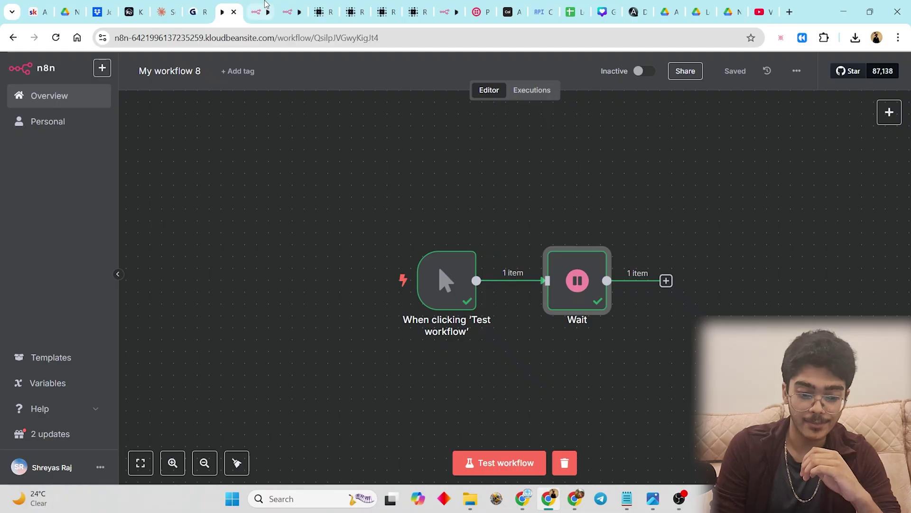
click(264, 5)
click(290, 10)
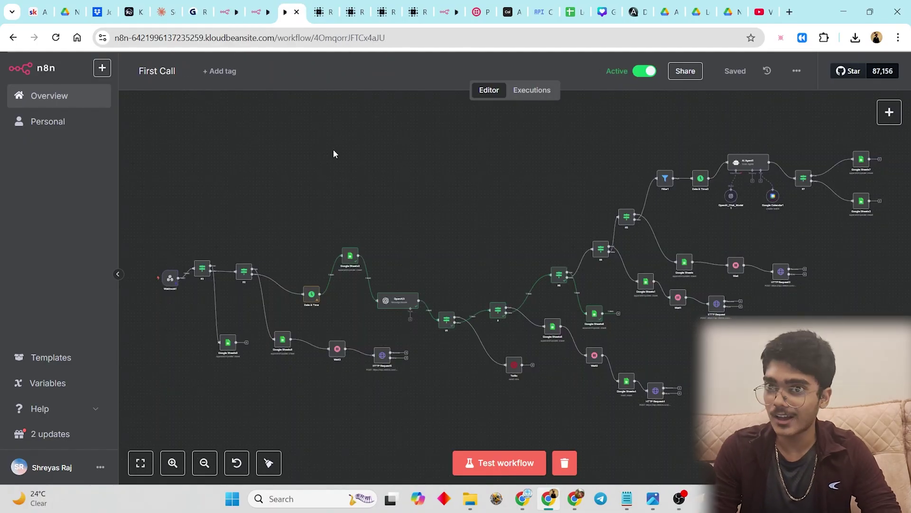
scroll(299, 181, up, 3)
drag(374, 148, 604, 179)
scroll(439, 118, down, 5)
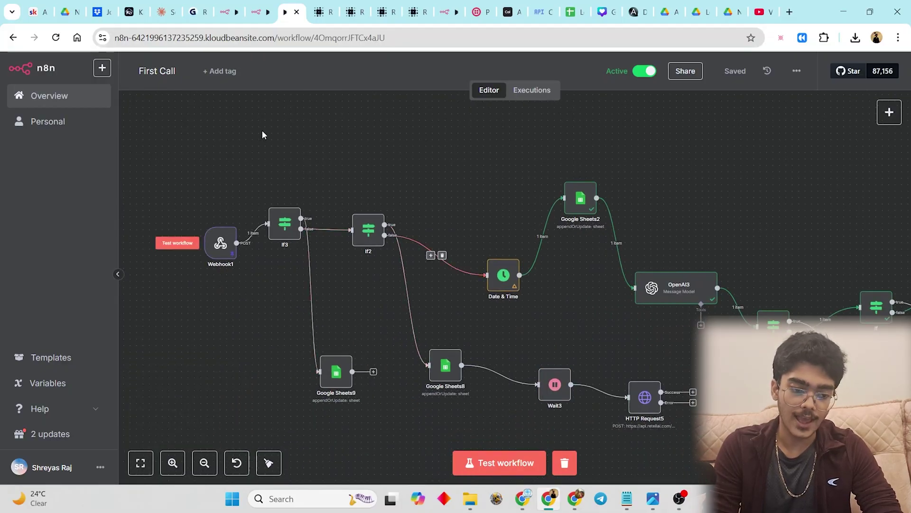
Examine the node chain of My workflow 7, from the manual trigger to the HTTP request.
click(262, 11)
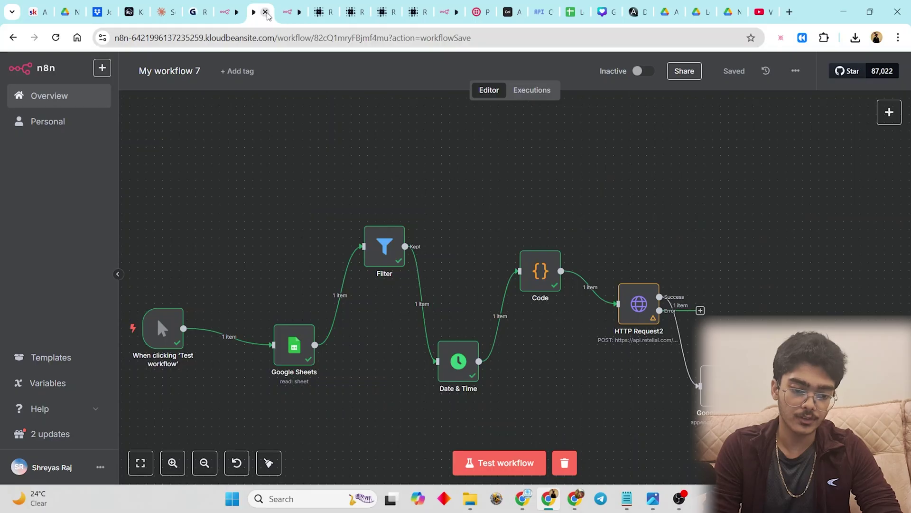
drag(644, 239, 679, 197)
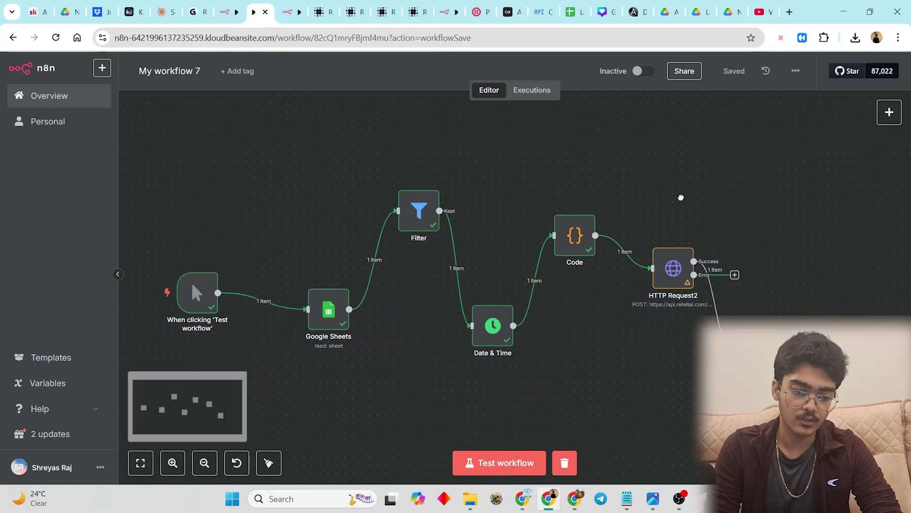
click(265, 12)
click(230, 12)
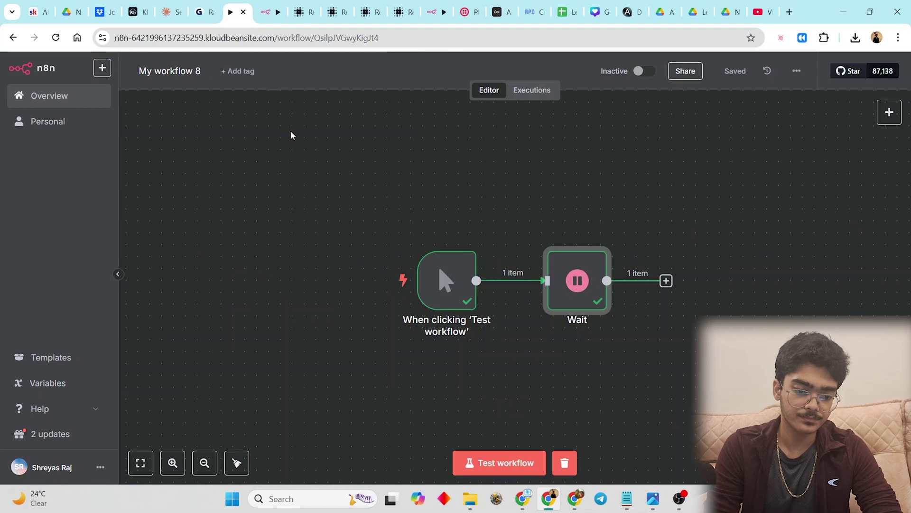
click(268, 6)
key(ctrl+shift+t)
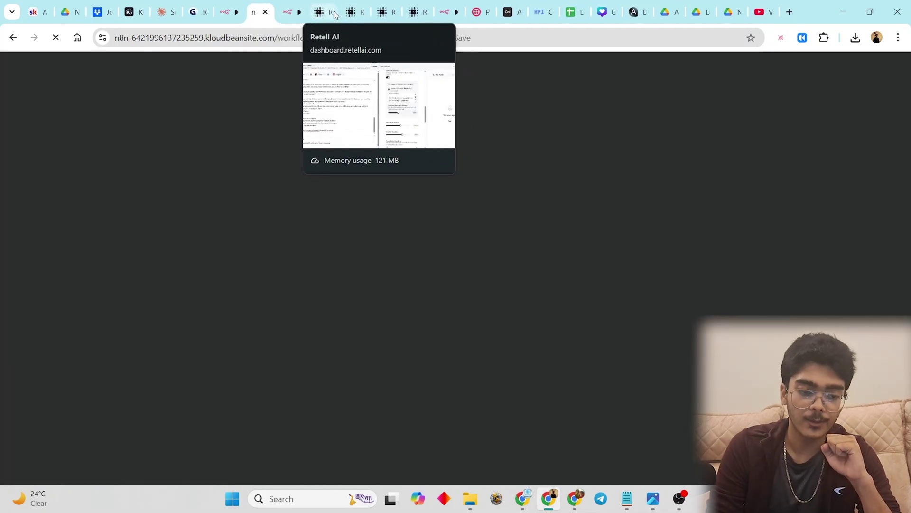
Go to Retell AI, leave the GHL Mass Caller agent and view the agents assigned to the TESTRETELLAI phone number.
click(316, 12)
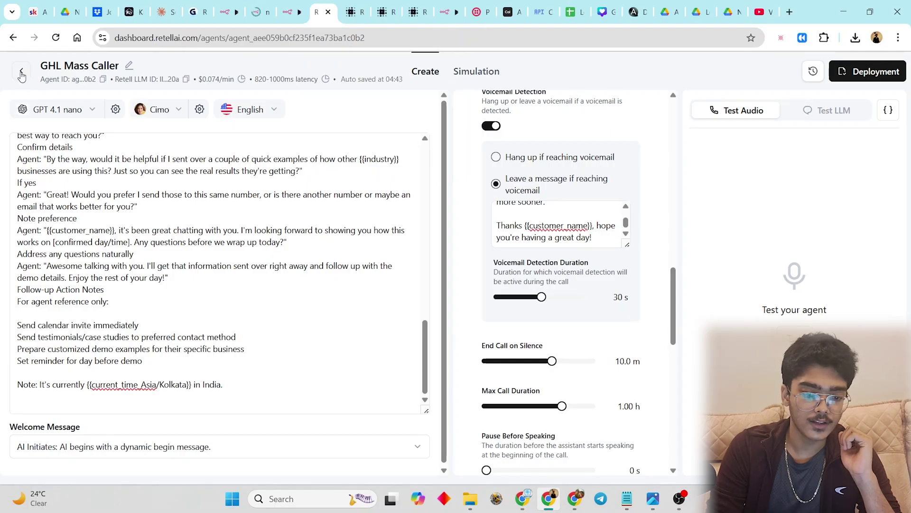
click(21, 70)
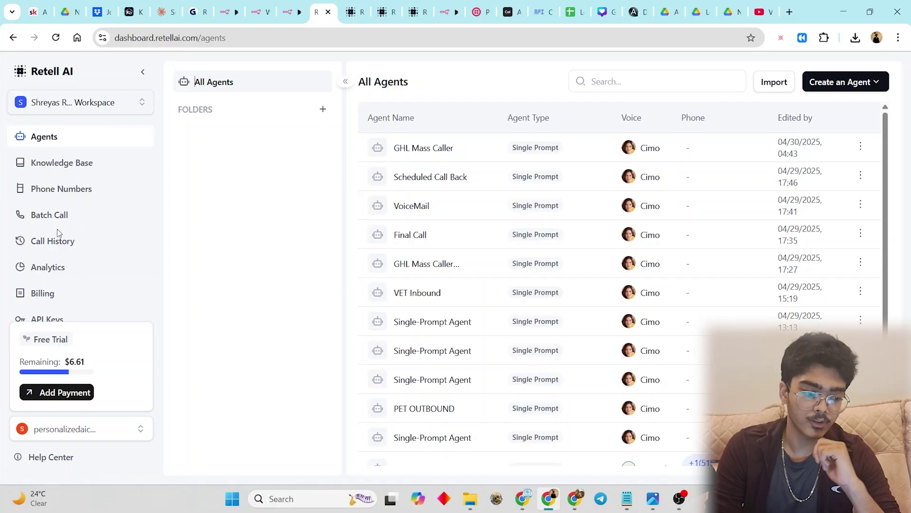
scroll(62, 256, down, 1)
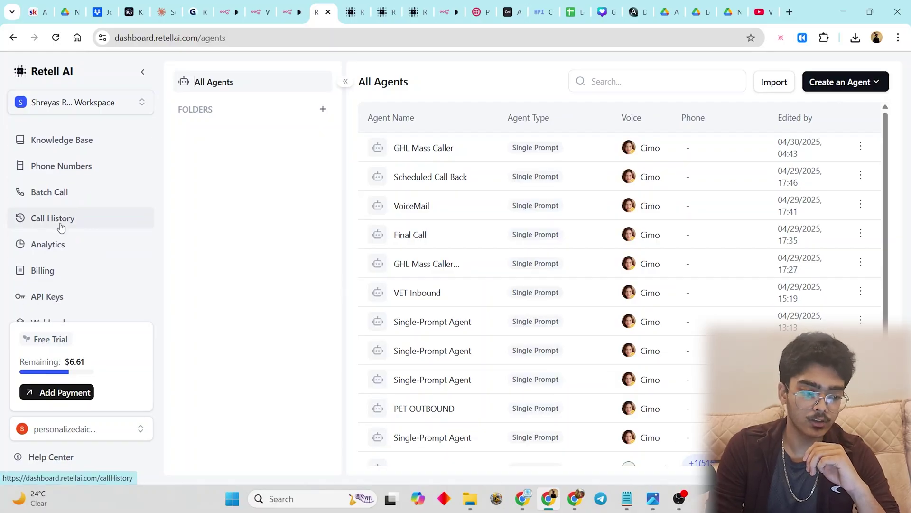
click(78, 167)
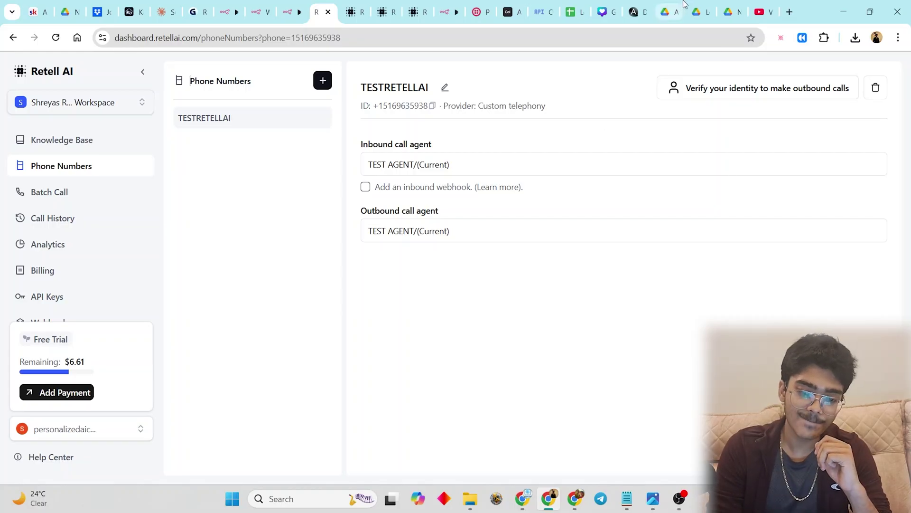
Browse the Ninja Leads folder in Google Drive and open its Chiropractor subfolder.
click(728, 12)
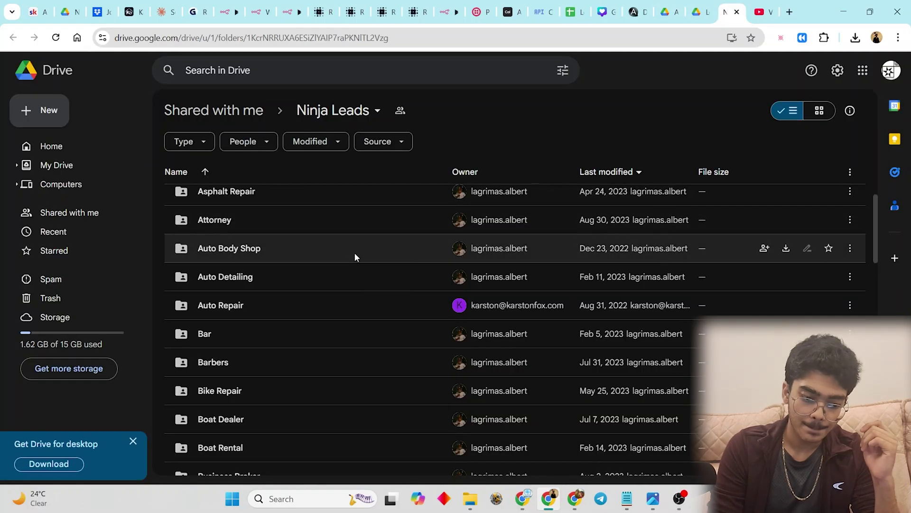
scroll(295, 370, down, 3)
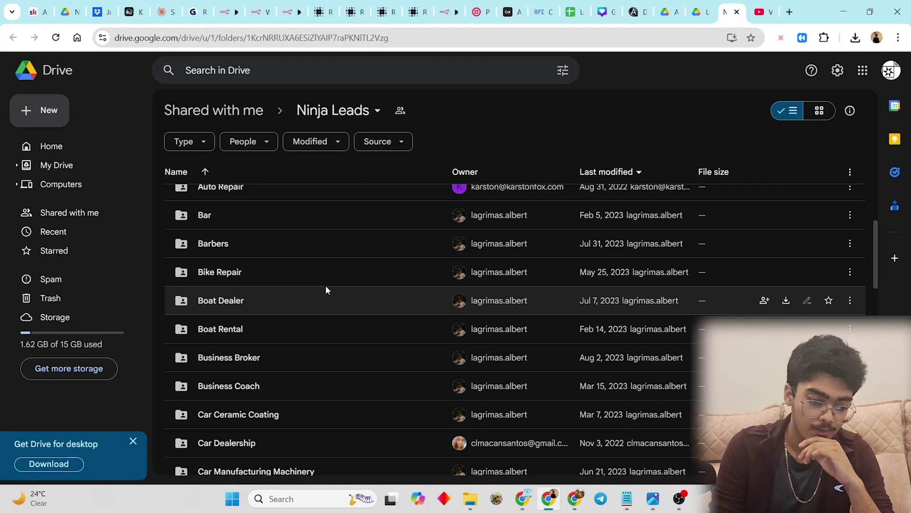
scroll(315, 368, down, 2)
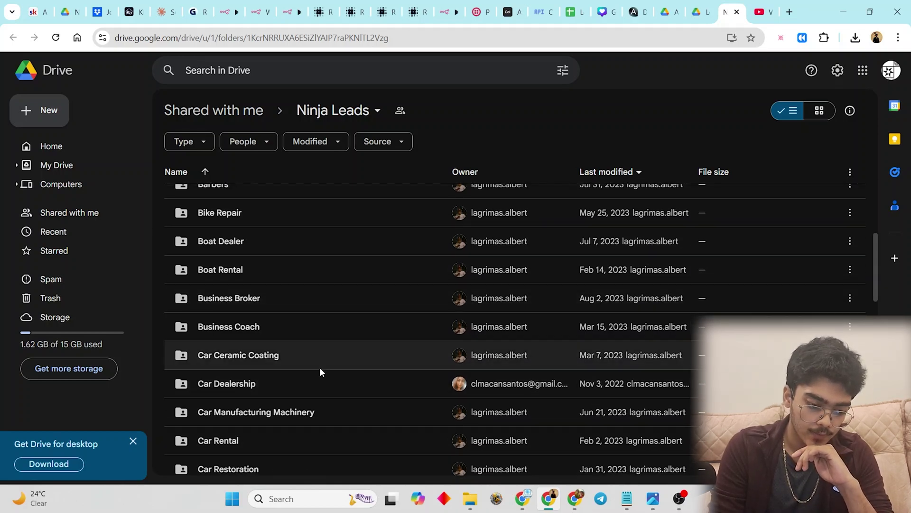
scroll(315, 371, down, 2)
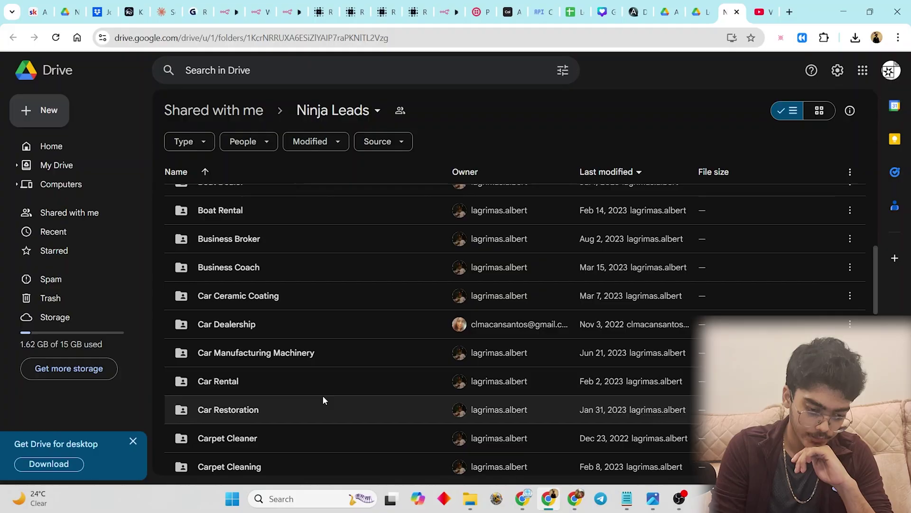
scroll(325, 399, down, 4)
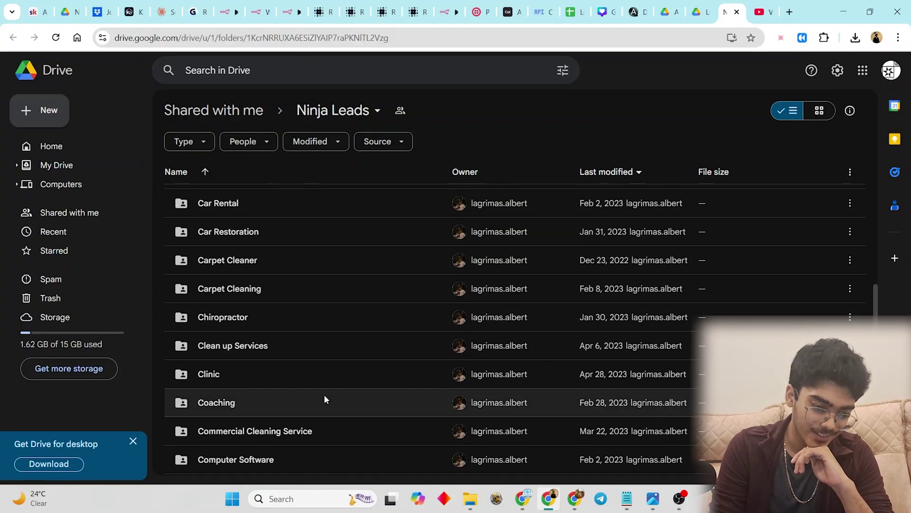
scroll(323, 399, down, 2)
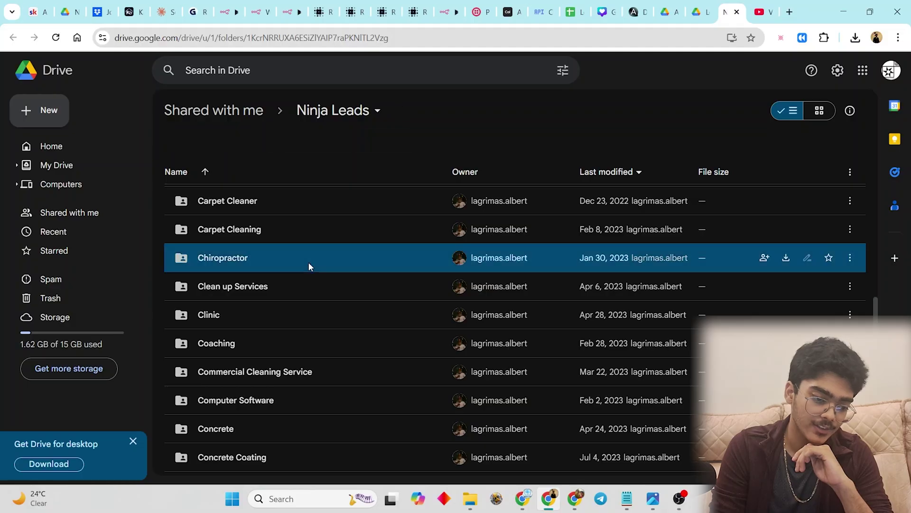
double_click(309, 266)
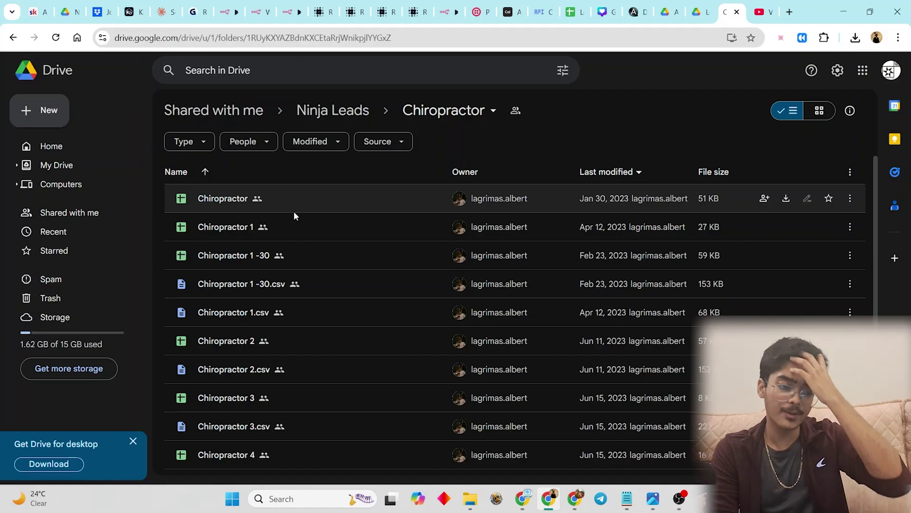
Open the Chiropractor spreadsheet and look through its lead rows.
double_click(302, 197)
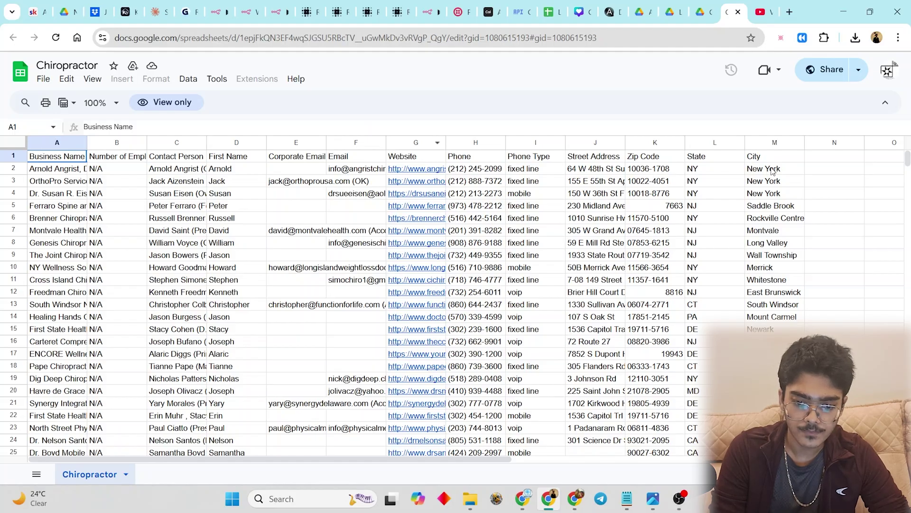
scroll(656, 211, down, 9)
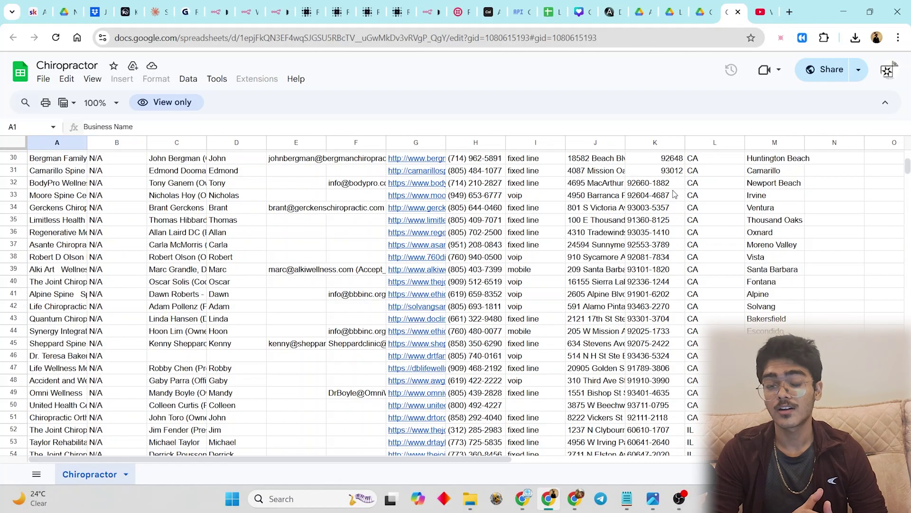
Search Google for "time in usa" and close the results.
click(790, 11)
text(time in US)
key(Return)
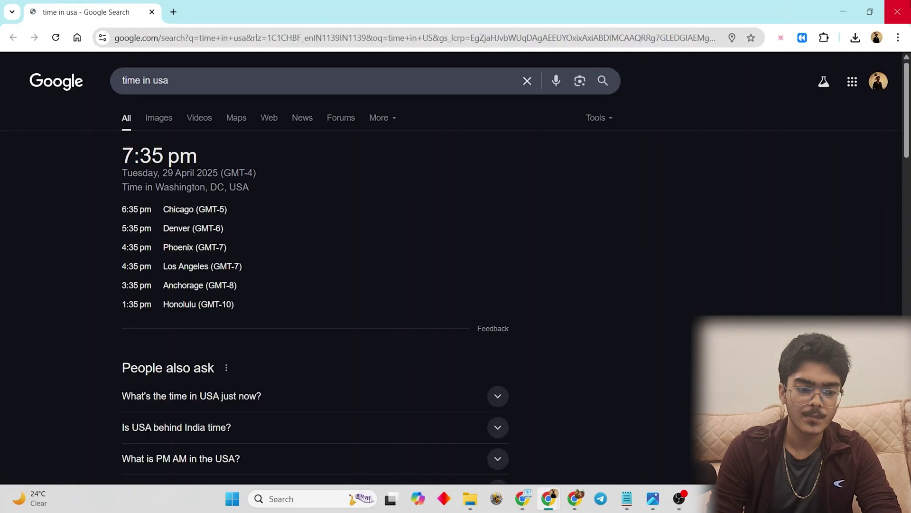
key(ctrl+w)
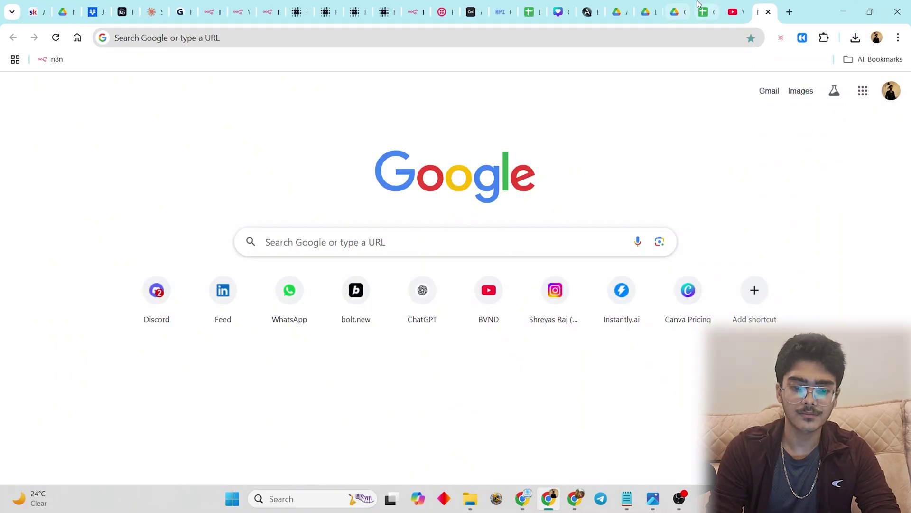
Return to the Chiropractor spreadsheet and review its leads, ending at the header row.
click(698, 5)
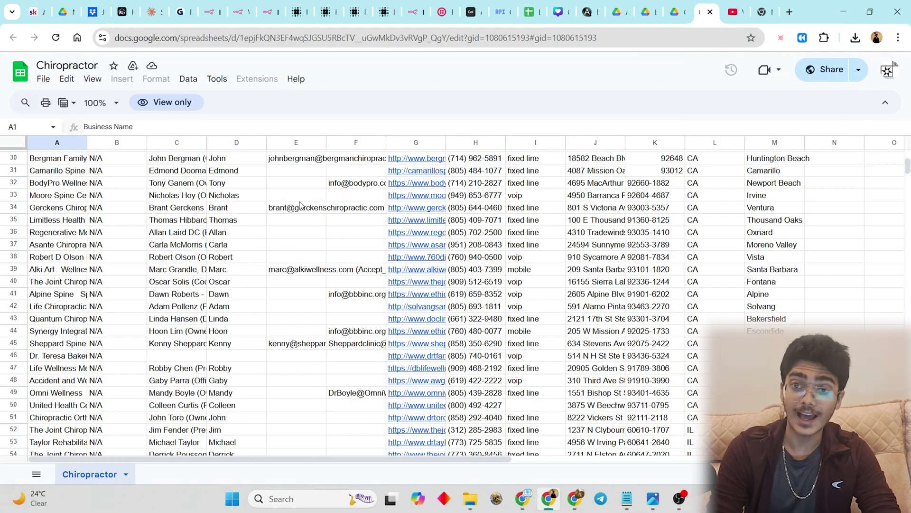
scroll(263, 213, down, 20)
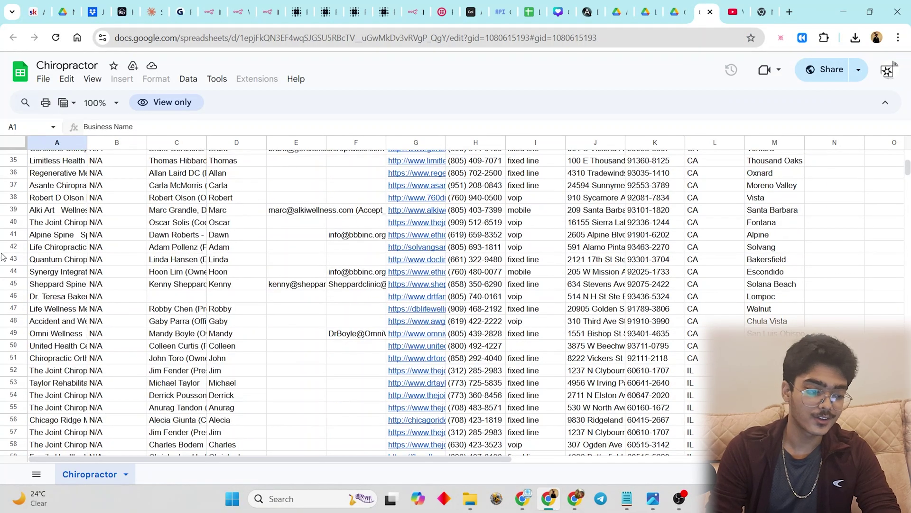
scroll(52, 241, up, 15)
scroll(53, 241, up, 12)
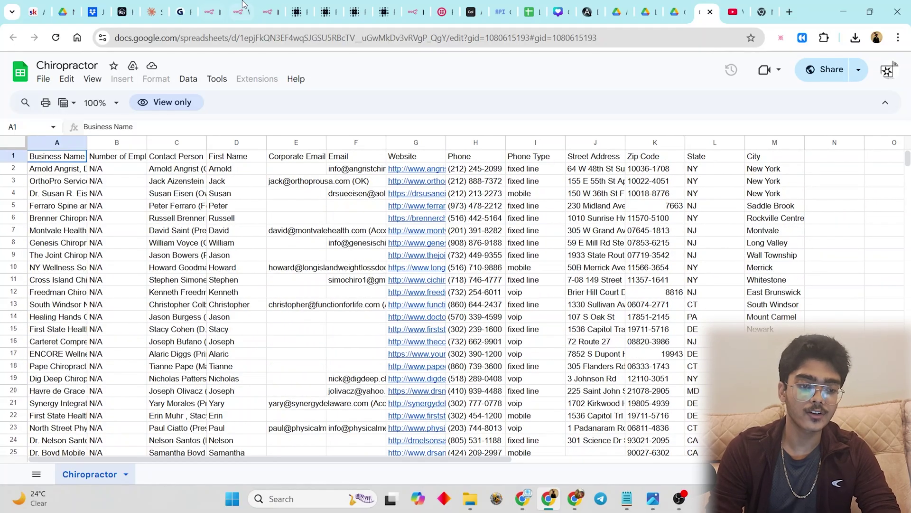
Open the most recently updated My workflow 7 from the n8n workflow overview.
click(223, 15)
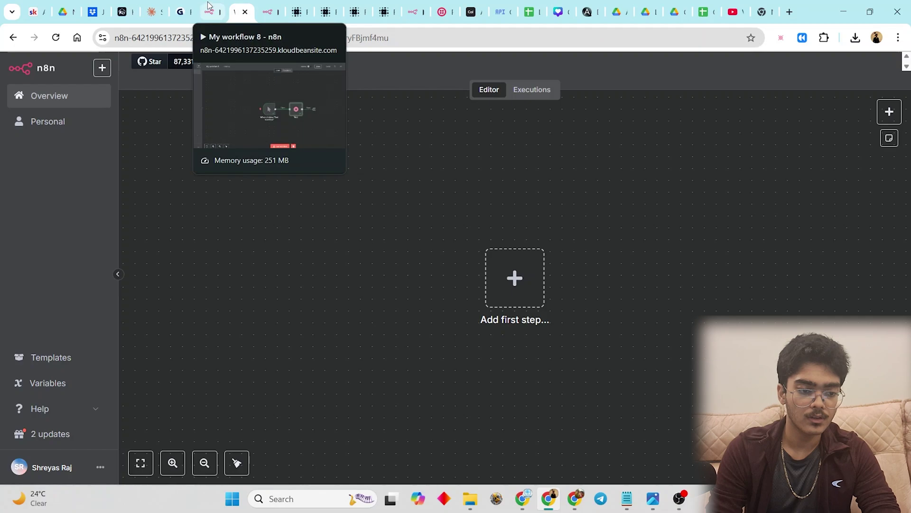
click(223, 16)
click(240, 12)
click(68, 100)
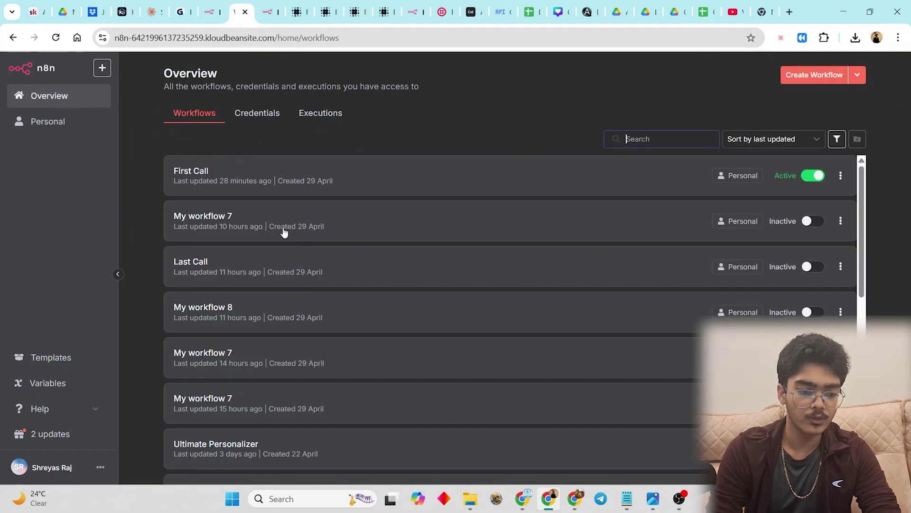
click(279, 230)
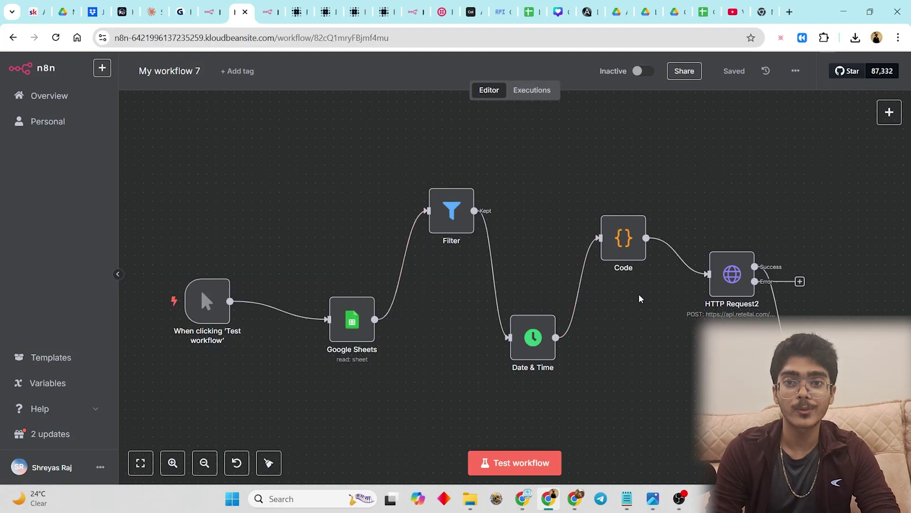
Disconnect the Code node from its neighbours, move it aside and connect Date & Time directly to HTTP Request2.
click(684, 258)
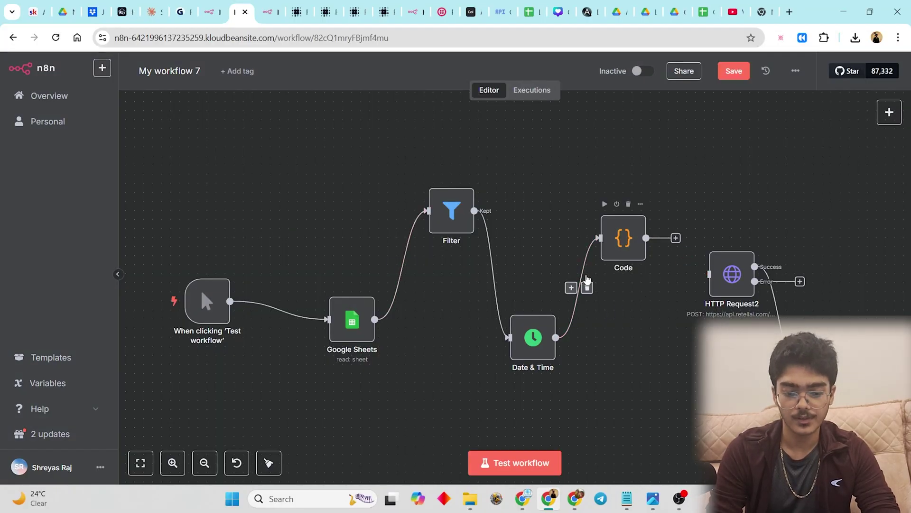
click(587, 288)
drag(623, 238, 614, 175)
drag(556, 337, 667, 305)
Examine the JSON body in the HTTP Request2 node's parameters, then return to the canvas.
double_click(668, 305)
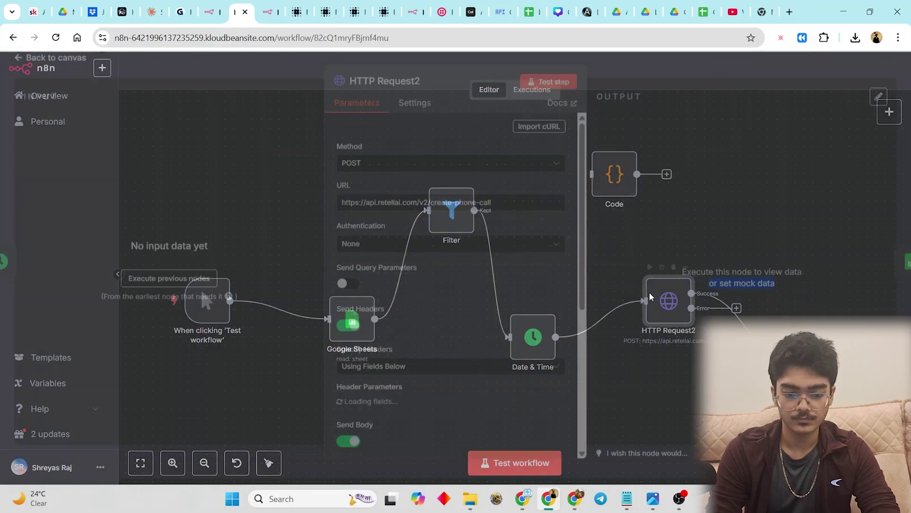
scroll(461, 290, down, 10)
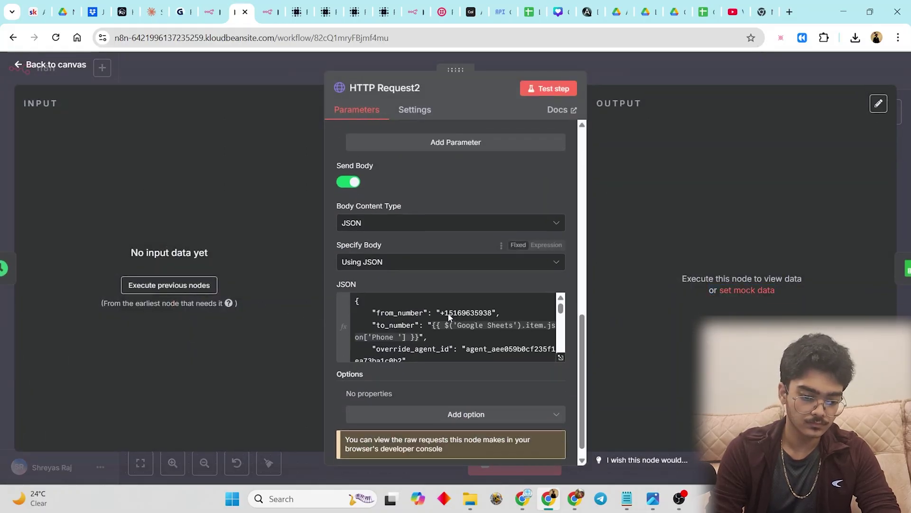
key(Escape)
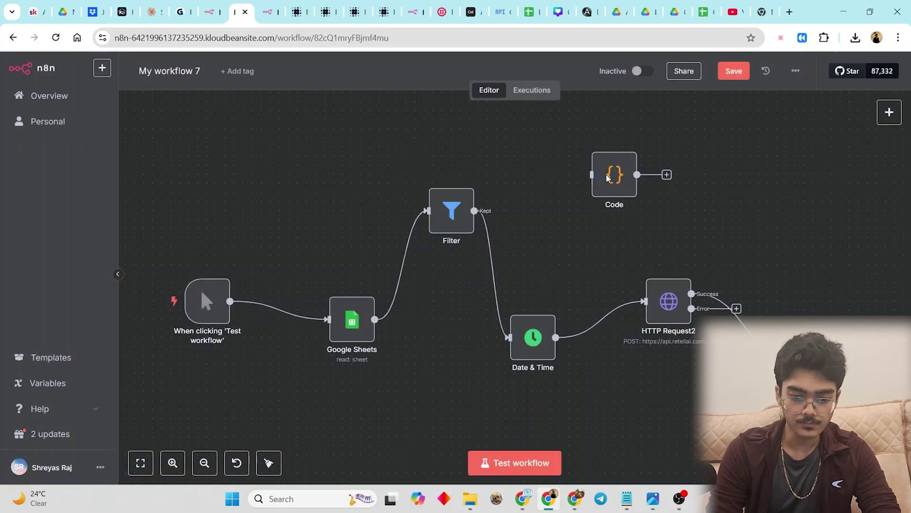
Move the Code node farther away from the flow and the Google Sheets node closer to the trigger.
drag(634, 178, 725, 142)
drag(337, 322, 300, 296)
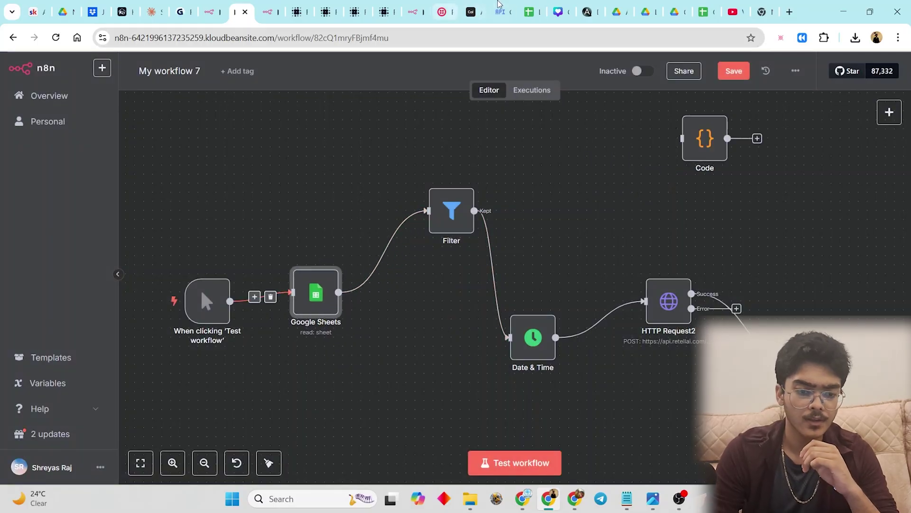
Switch to the Lead List V2 sheet and review its Call Status, Appt Booked? and Company Name columns.
drag(530, 4, 301, 10)
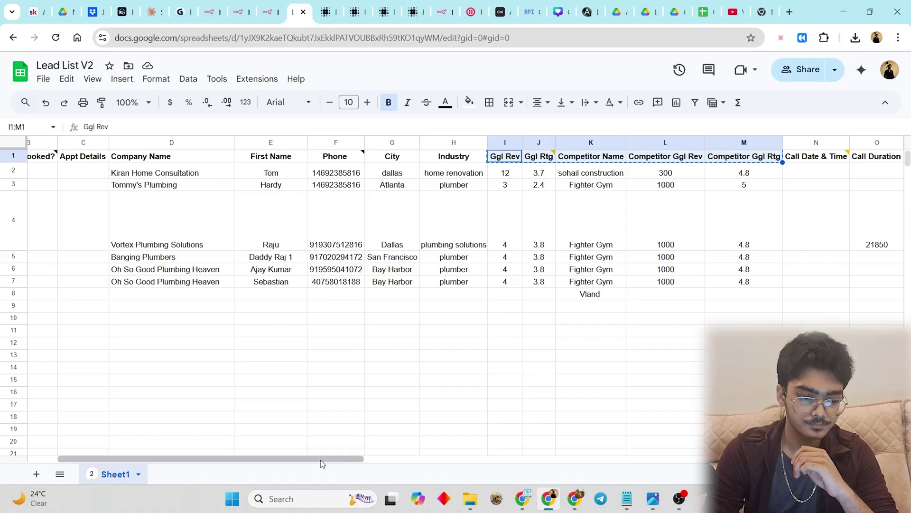
drag(335, 455, 22, 411)
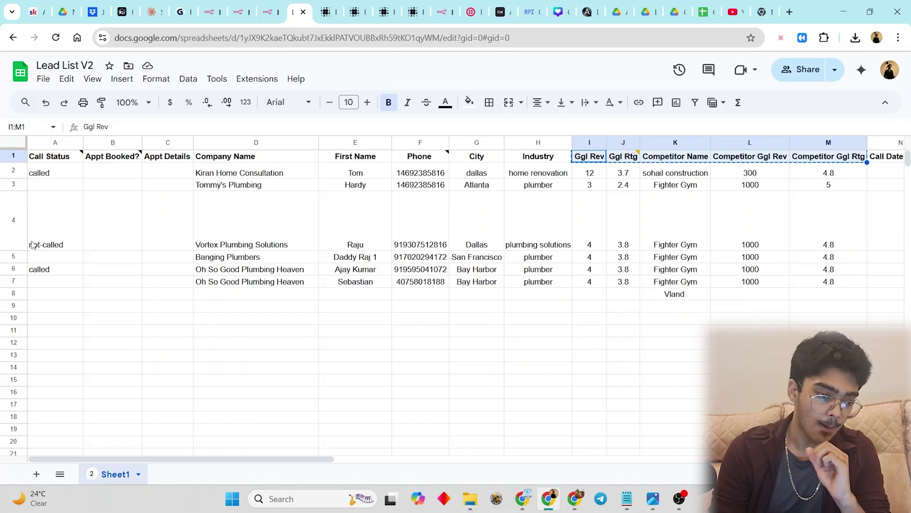
mouse_move(113, 146)
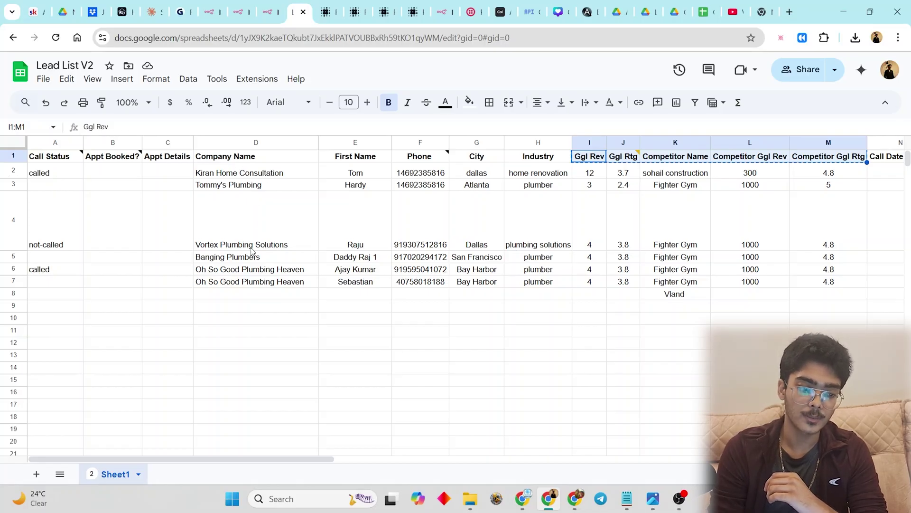
click(261, 272)
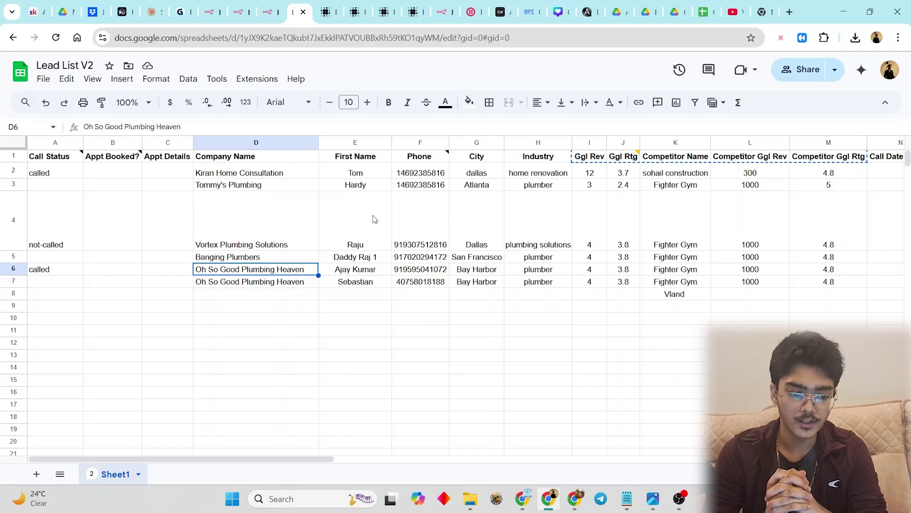
Clear the phone numbers of the leads in rows 2, 3 and 7 of the lead sheet.
click(426, 177)
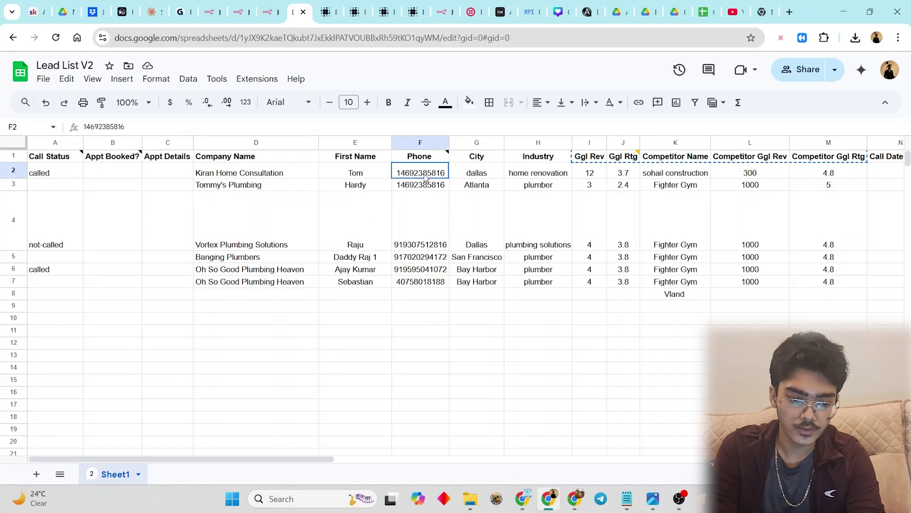
key(shift+Down)
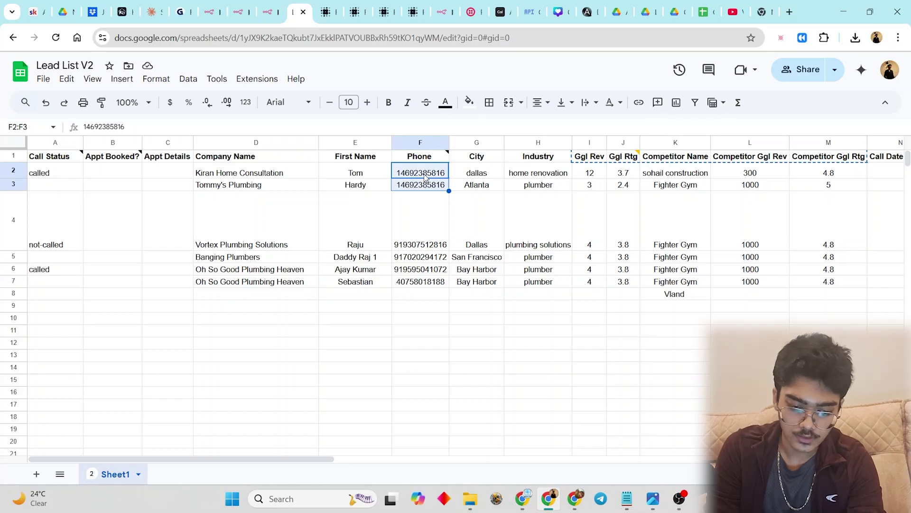
key(Delete)
click(419, 284)
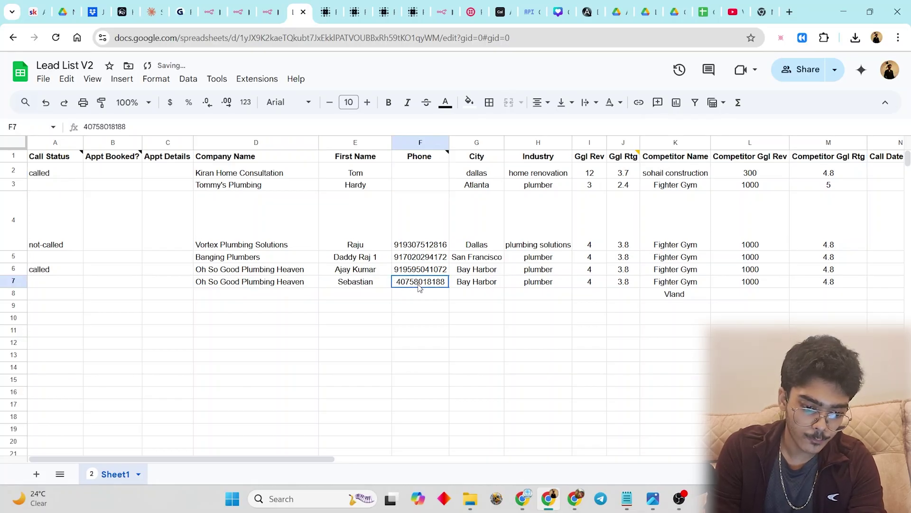
key(Delete)
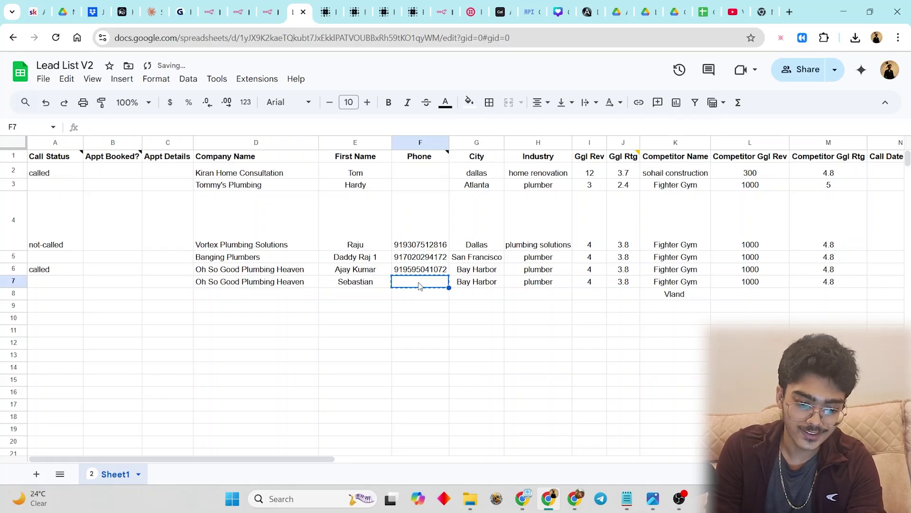
click(437, 243)
click(427, 256)
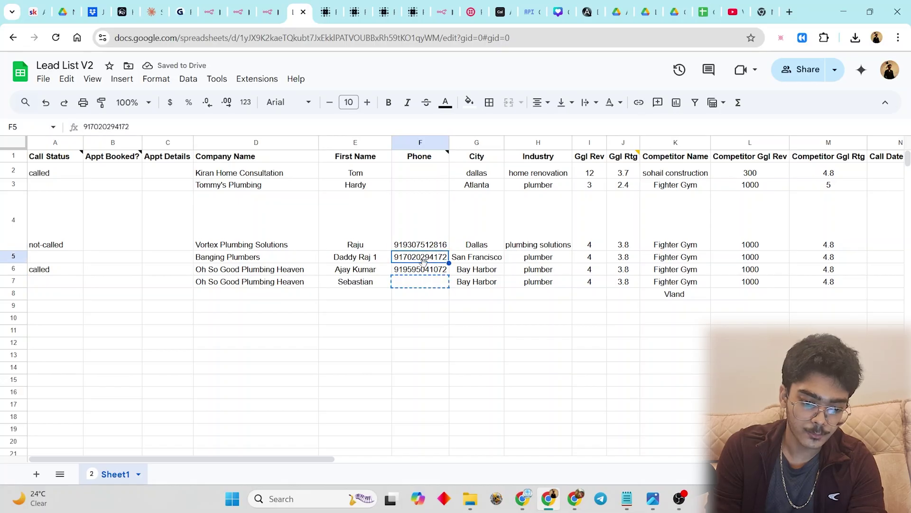
drag(425, 262, 427, 269)
click(438, 220)
click(424, 260)
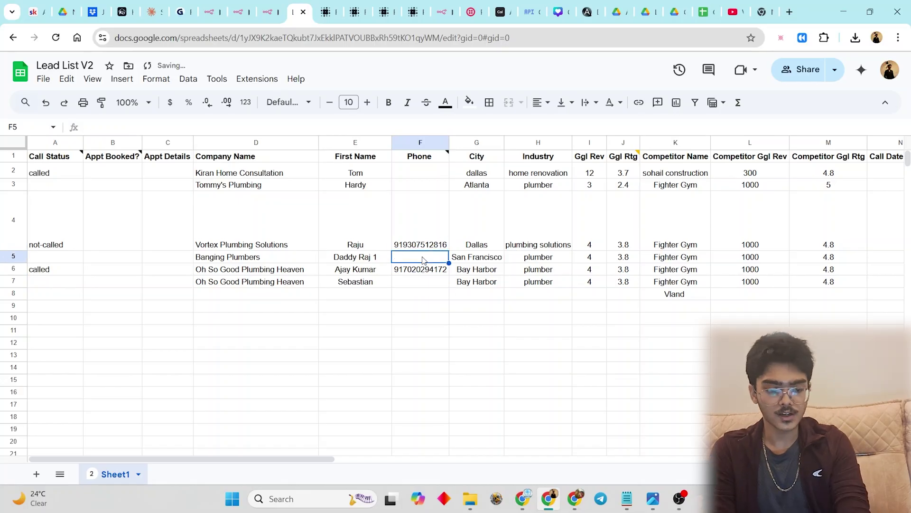
key(ctrl+z)
click(425, 292)
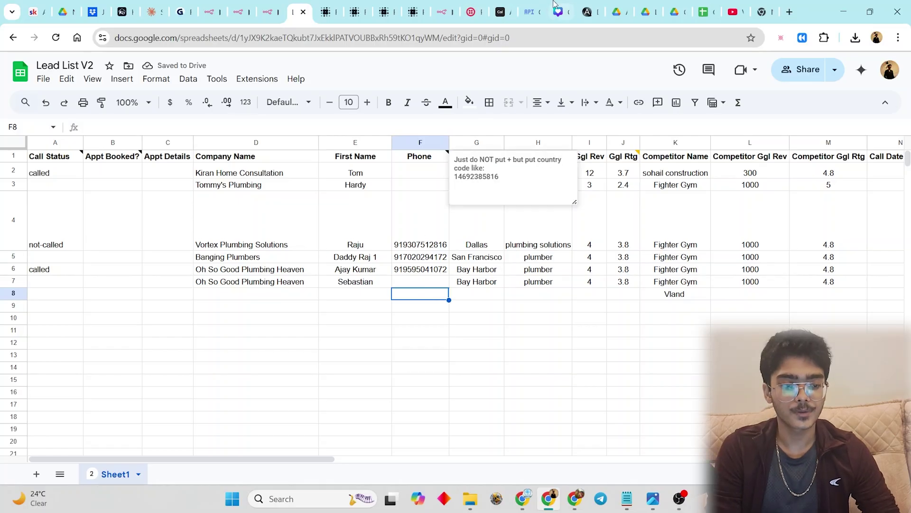
View the My workflow 7 and First Call workflows in n8n, then return to the Lead List V2 sheet.
click(268, 11)
click(240, 10)
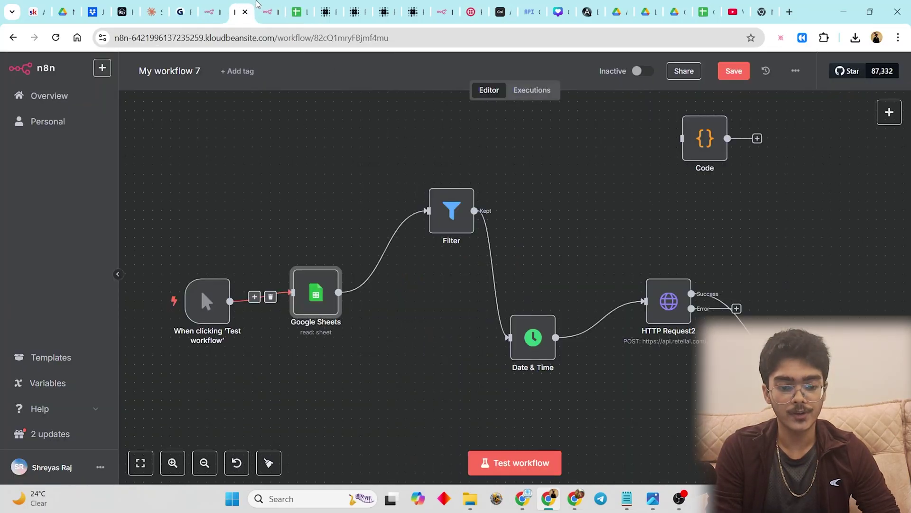
click(266, 10)
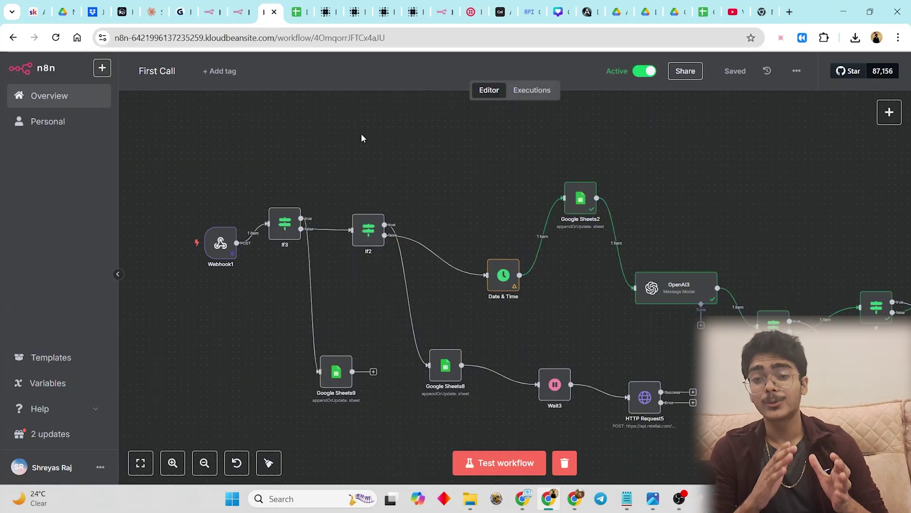
click(240, 10)
click(295, 11)
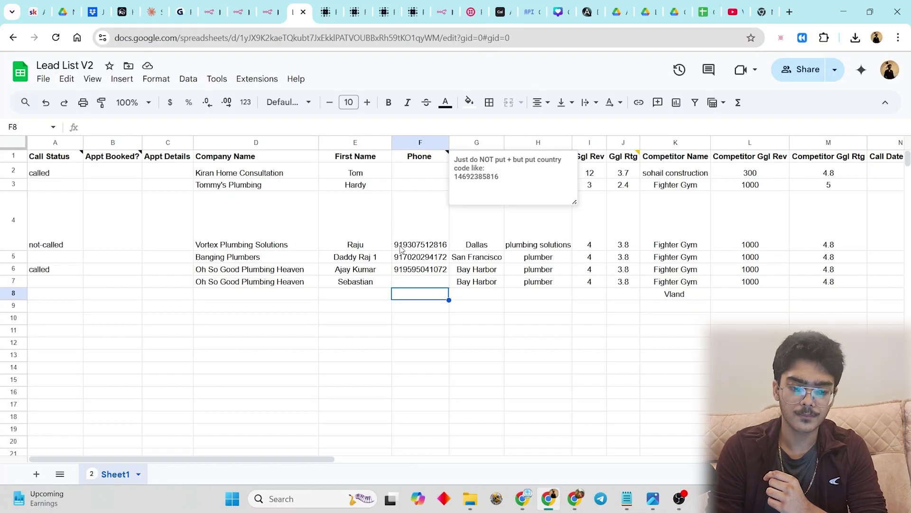
click(327, 406)
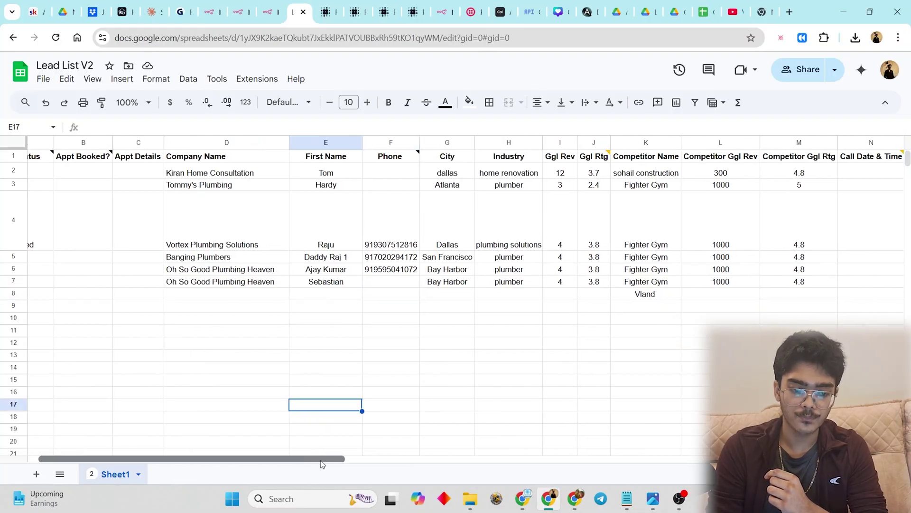
scroll(304, 469, right, 5)
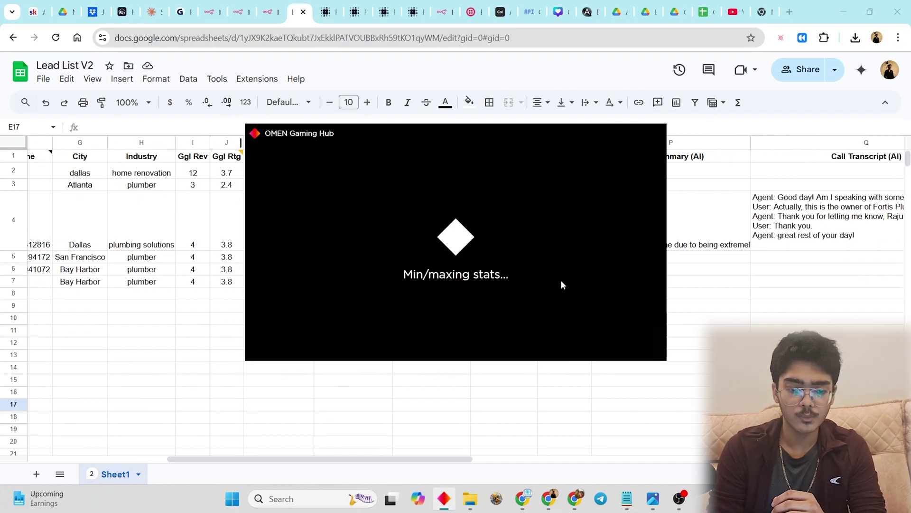
mouse_move(443, 499)
mouse_move(491, 418)
click(494, 395)
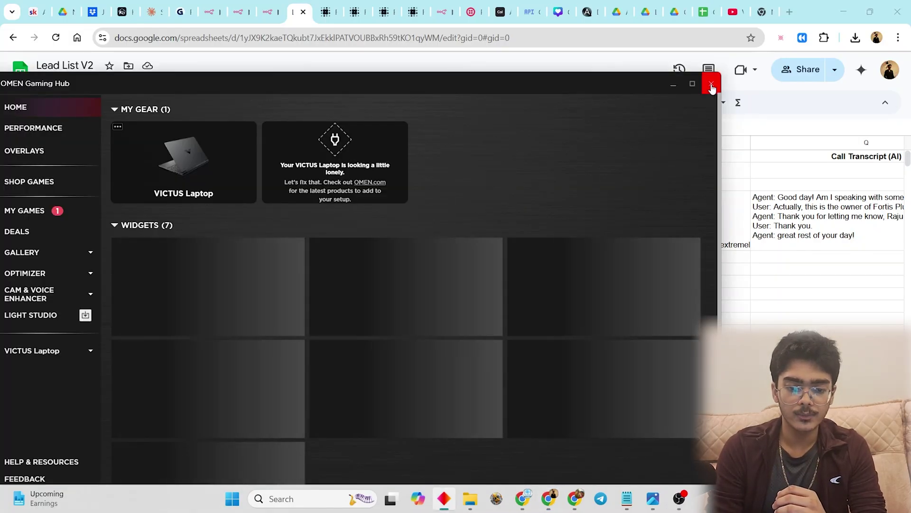
click(711, 84)
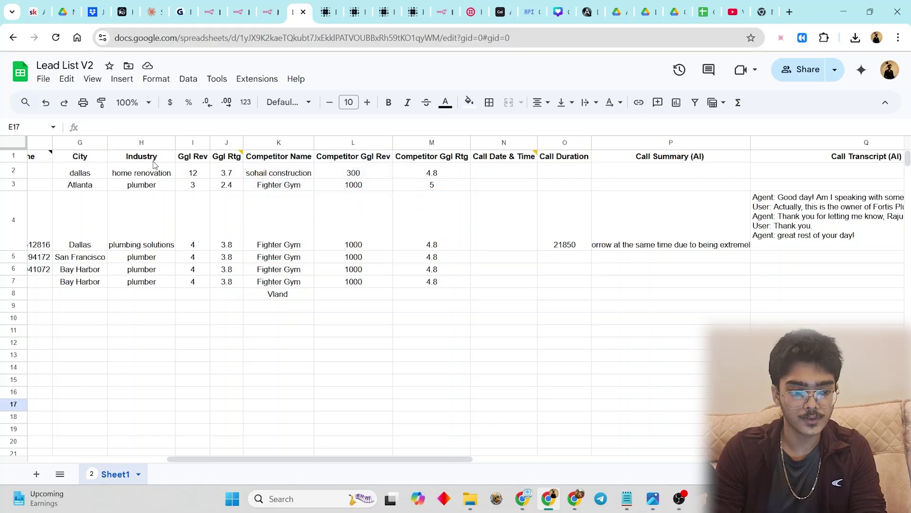
Review the lead sheet's columns from the Google ratings through call summary, transcript, end reason and recording URL to Call-back Requested?
mouse_move(222, 165)
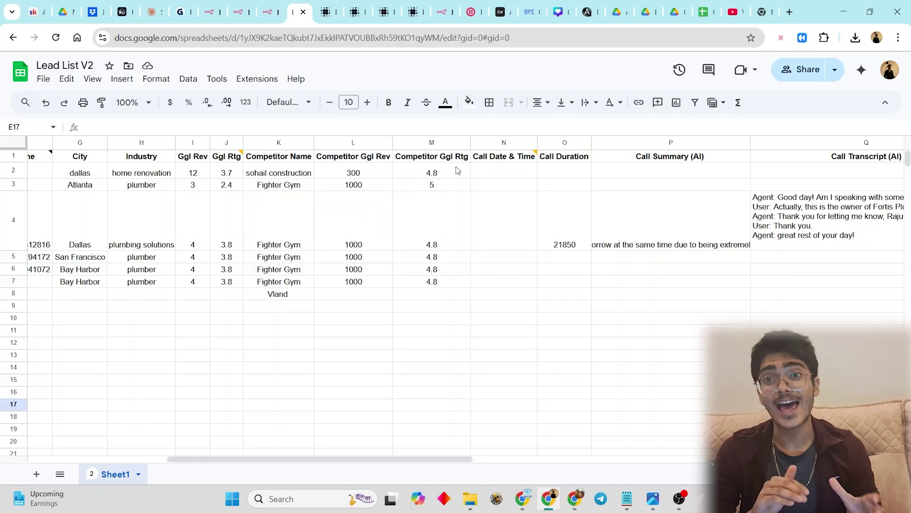
mouse_move(537, 202)
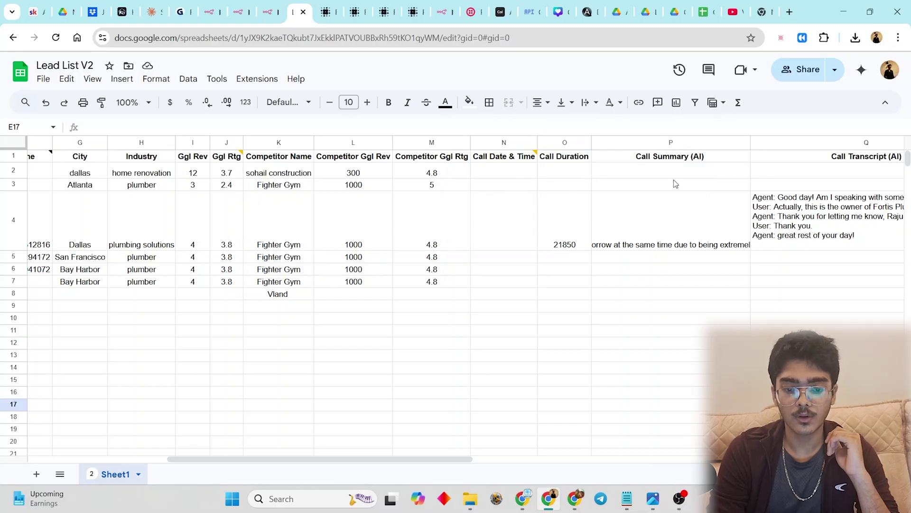
drag(432, 460, 545, 460)
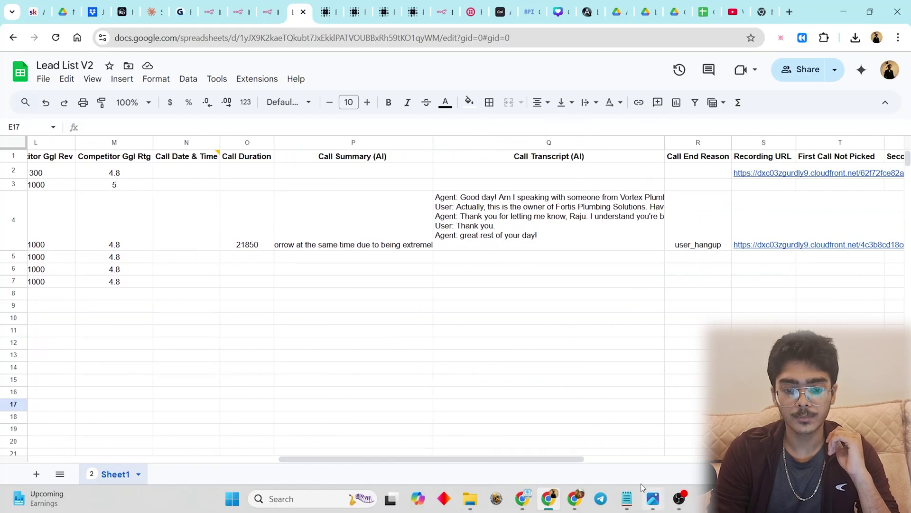
drag(569, 460, 613, 460)
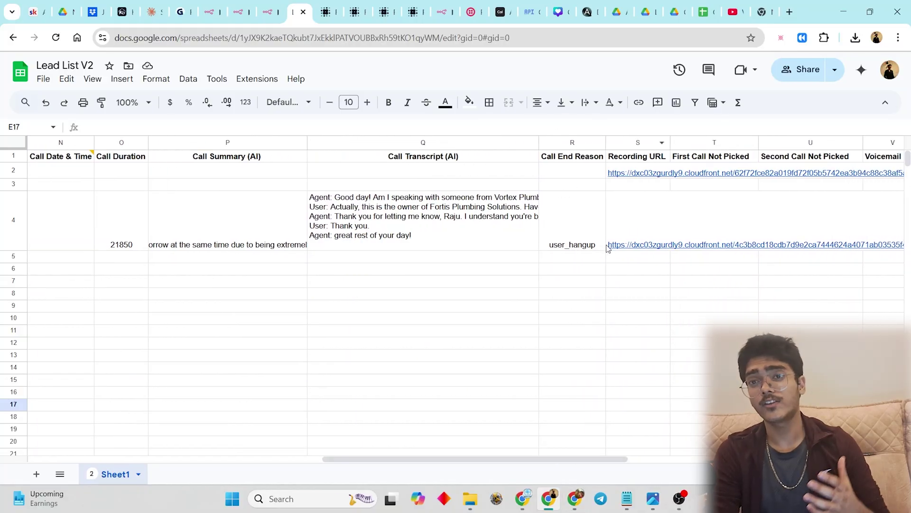
mouse_move(609, 245)
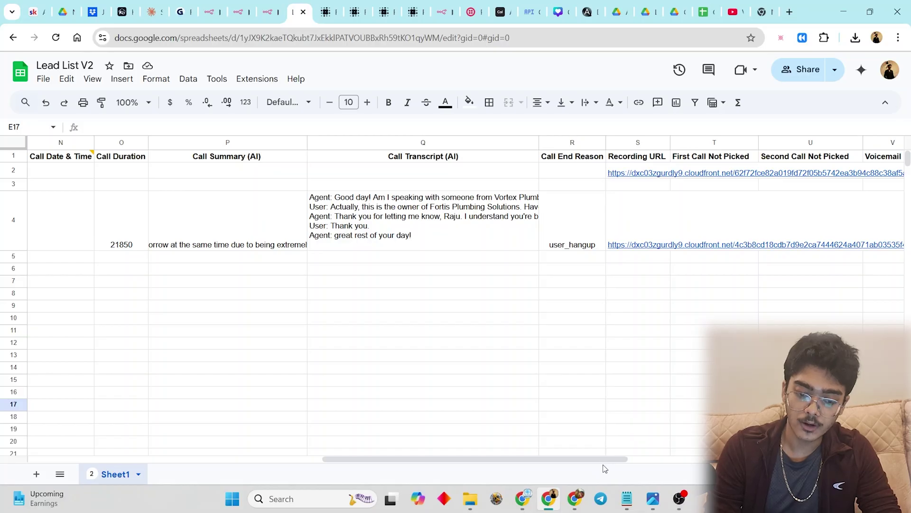
drag(619, 460, 773, 461)
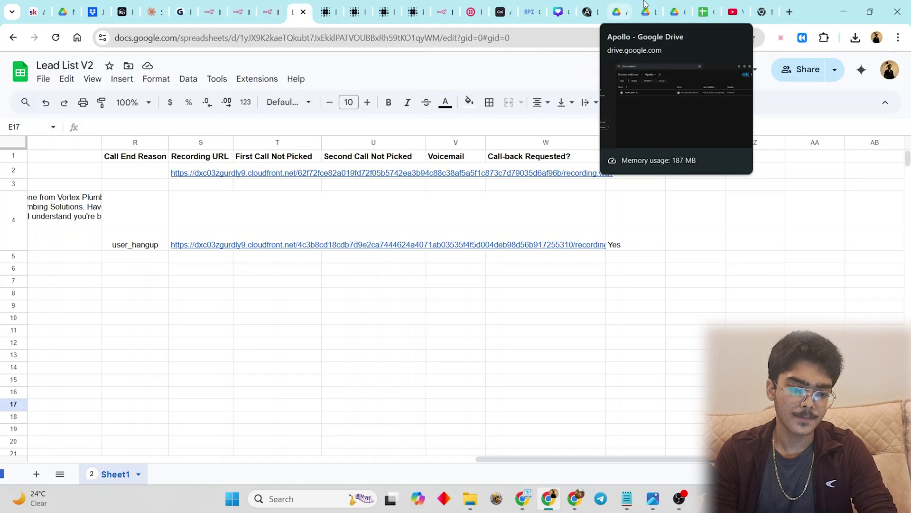
Move the not-called status from the Vortex Plumbing Solutions row to the Banging Plumbers row.
drag(564, 459, 2, 419)
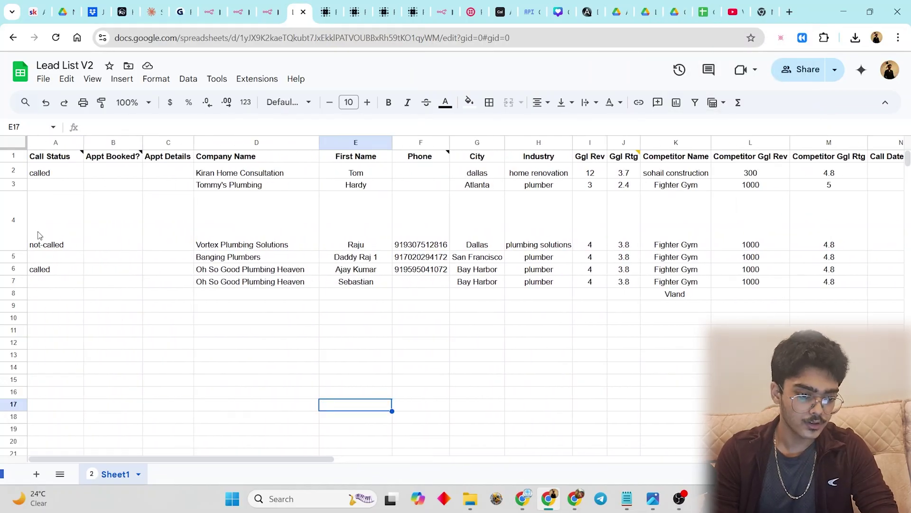
click(47, 245)
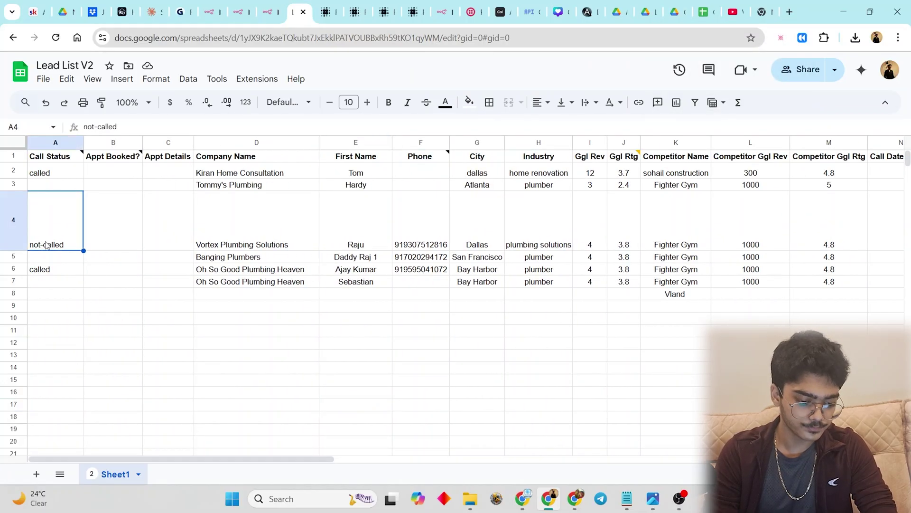
key(ctrl+c)
click(53, 257)
key(ctrl+v)
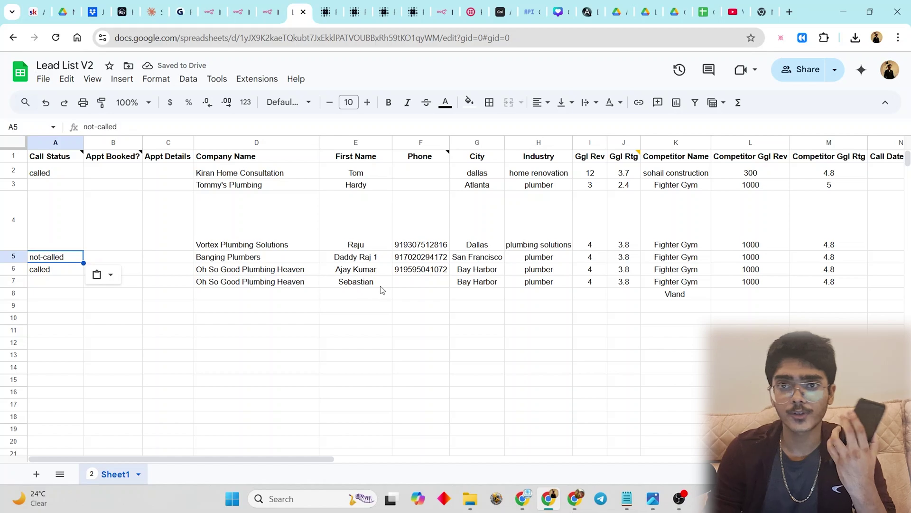
click(353, 306)
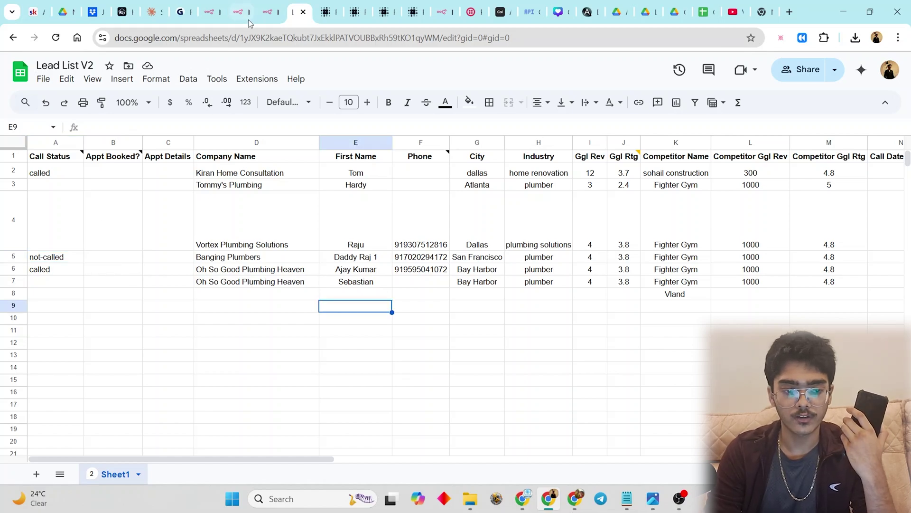
Switch to My workflow 7 in n8n and run a test of the workflow.
click(268, 6)
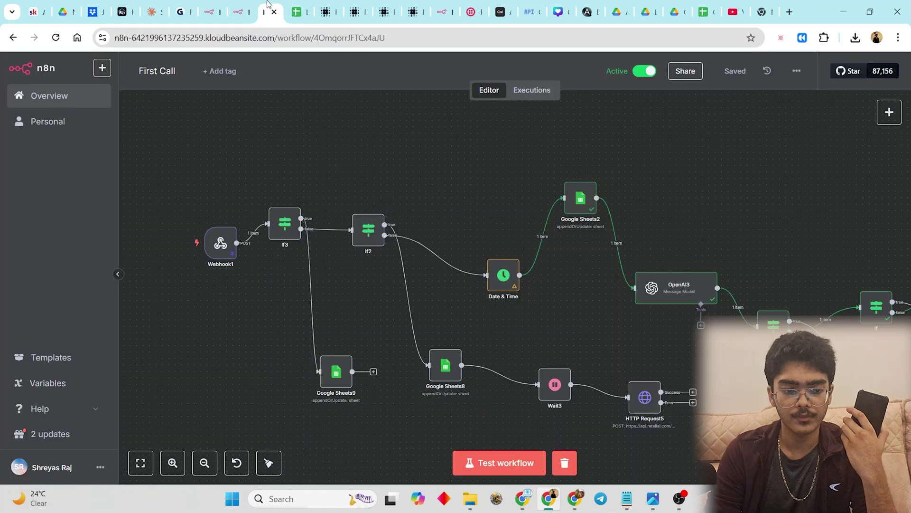
click(232, 8)
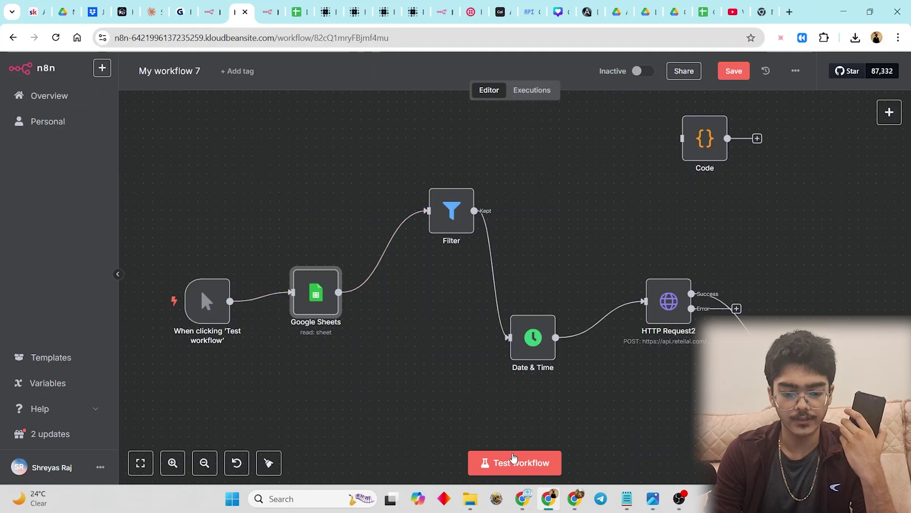
click(513, 458)
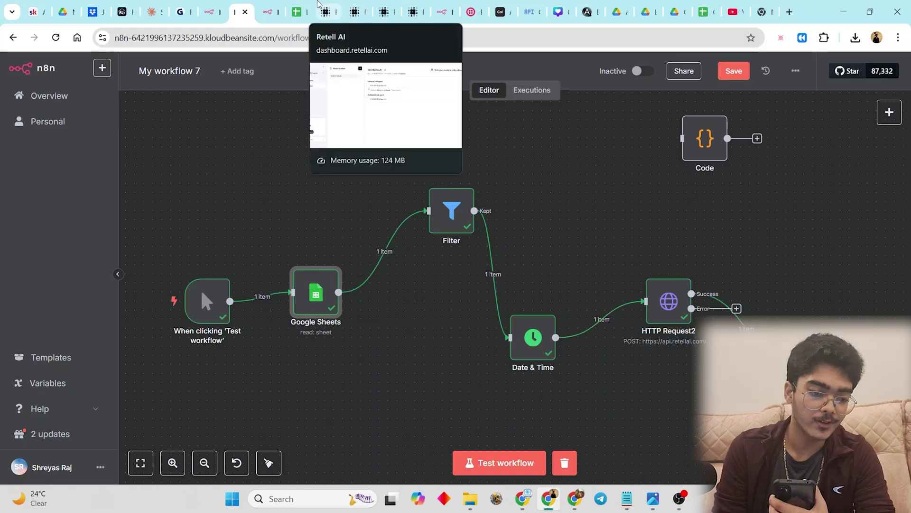
Set the Call Status of Banging Plumbers in the lead sheet to not-called.
click(296, 8)
click(38, 256)
double_click(38, 256)
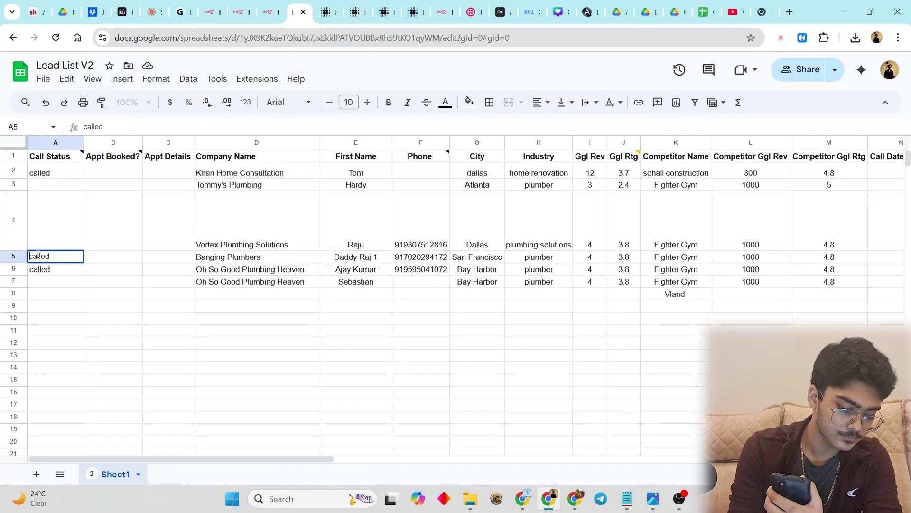
text(not-)
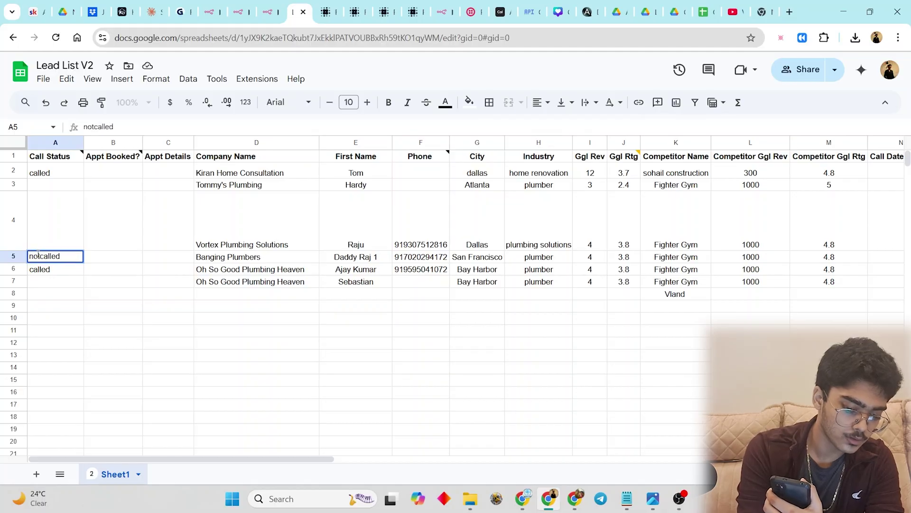
key(Return)
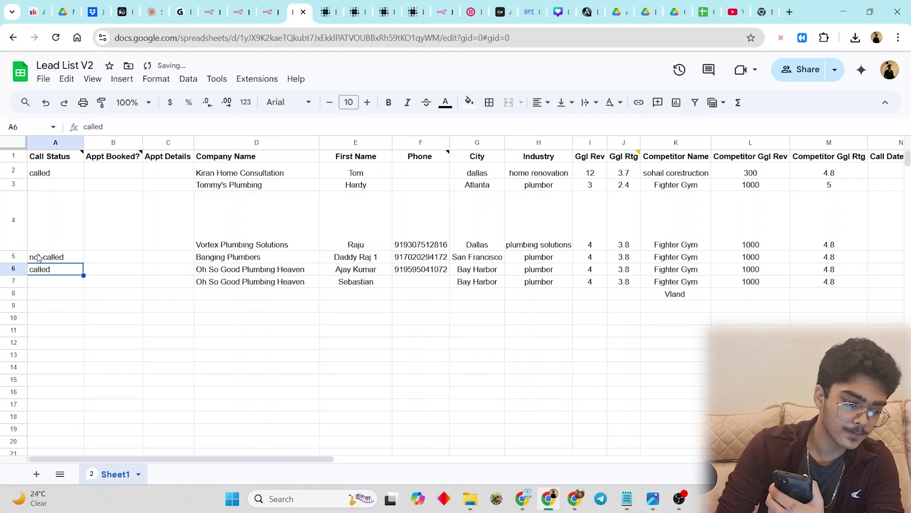
Return to My workflow 7 in n8n and run a test of it to call the Banging Plumbers lead.
click(212, 12)
click(239, 12)
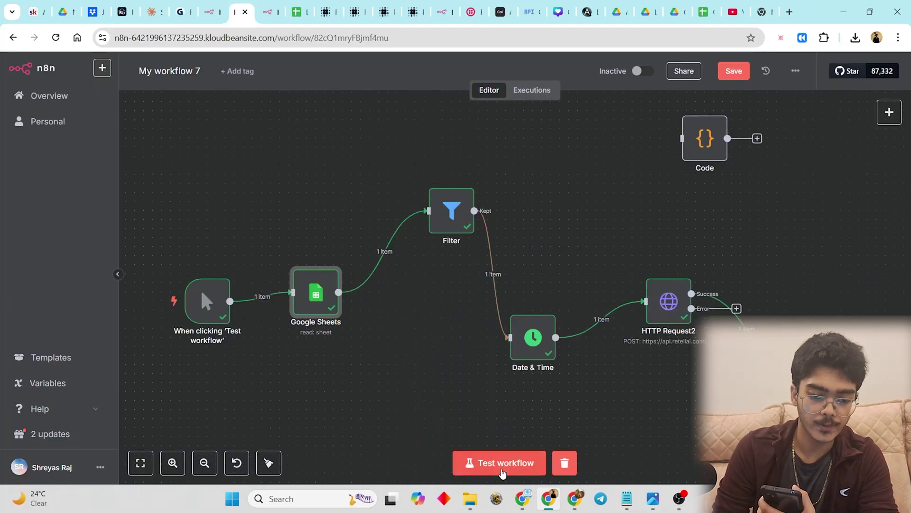
click(504, 464)
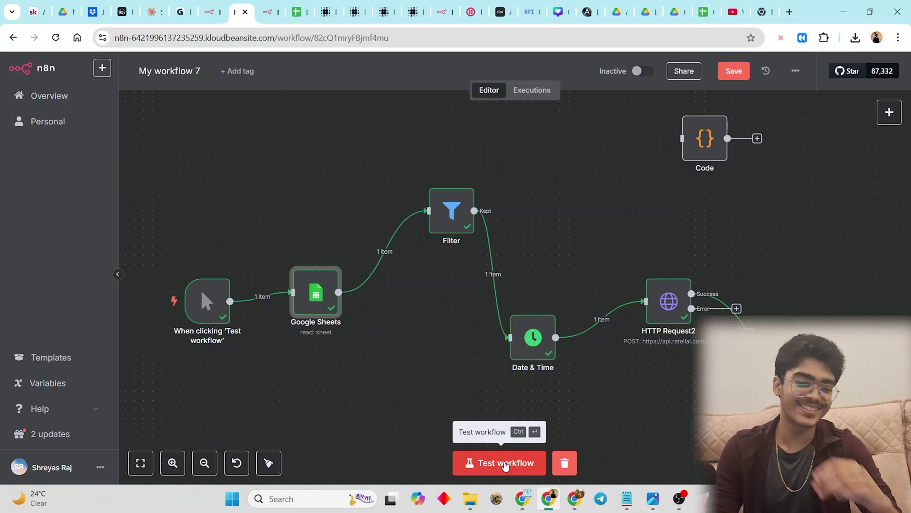
Return to the Lead List V2 sheet and clear the DNC value in the Vortex Plumbing Solutions row.
click(271, 12)
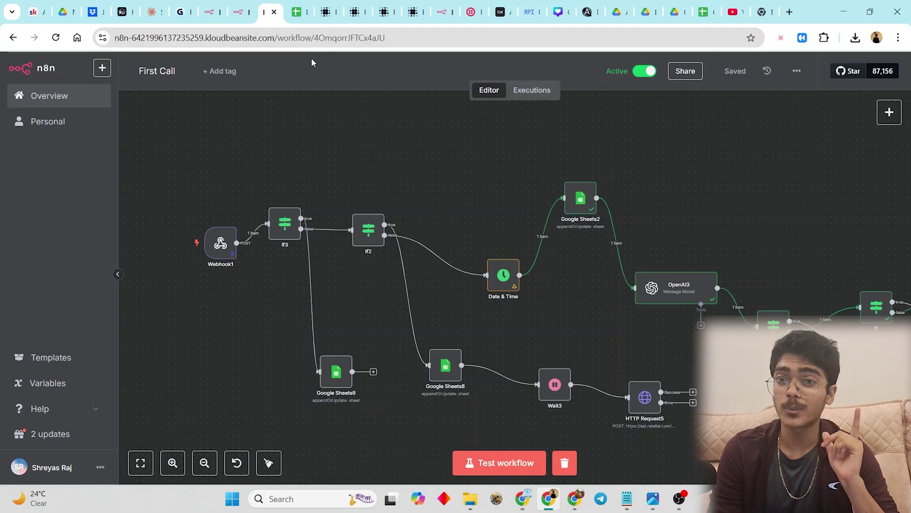
click(298, 12)
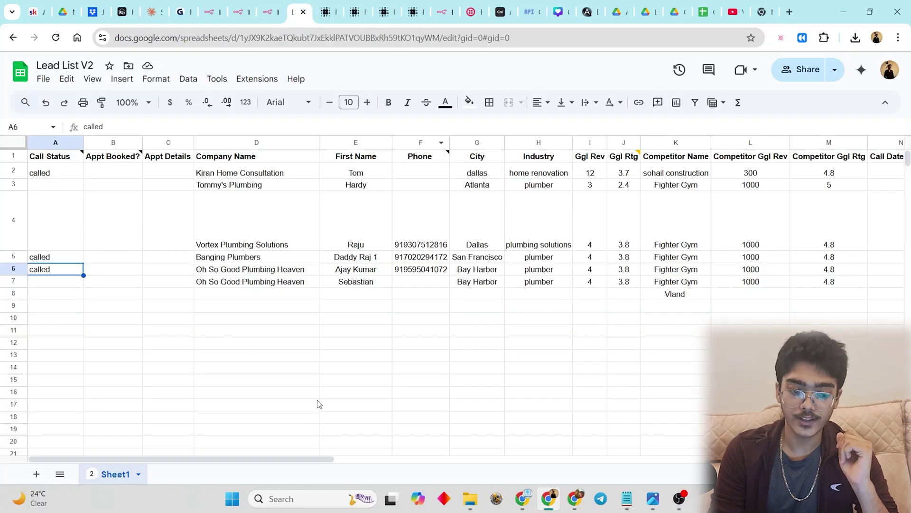
drag(286, 458, 709, 473)
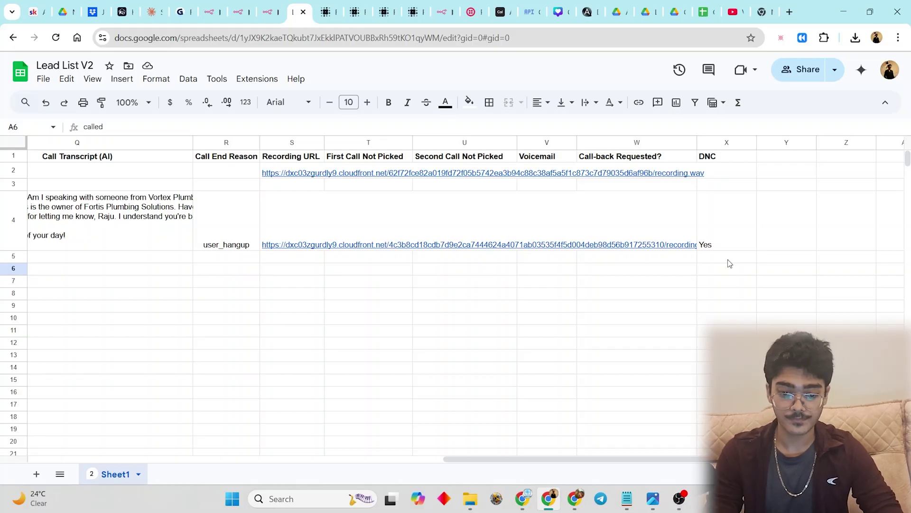
mouse_move(628, 458)
mouse_down()
mouse_move(173, 418)
mouse_move(641, 462)
mouse_up()
click(530, 247)
key(Delete)
Reset the Call Status of Banging Plumbers to not-called for another demo call.
drag(568, 462, 83, 459)
click(56, 260)
double_click(56, 259)
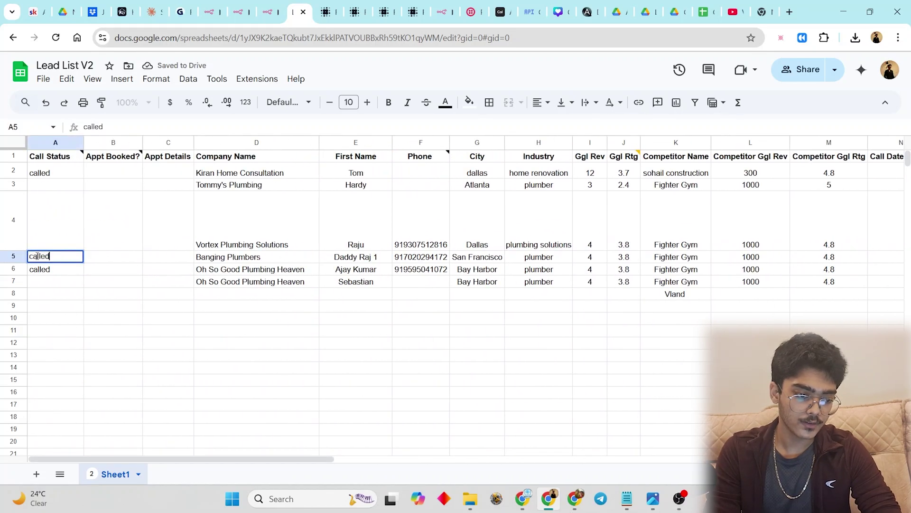
text(not-)
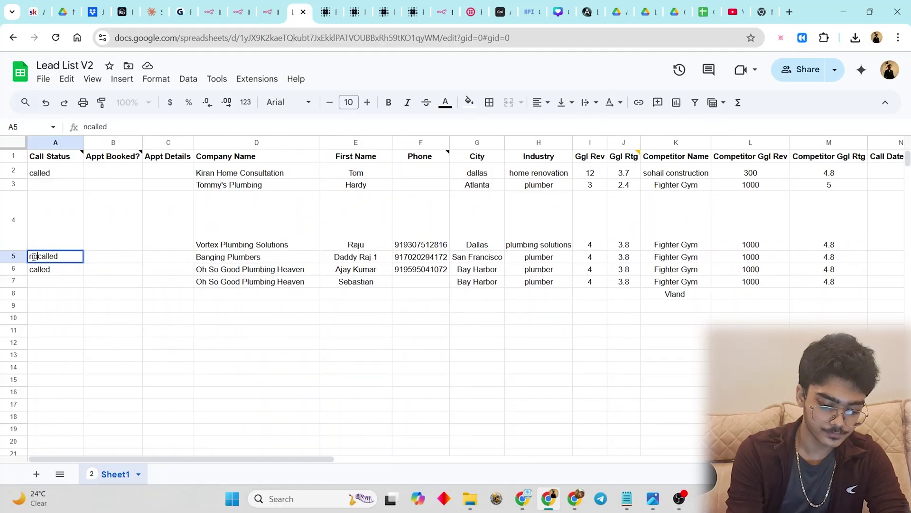
key(Return)
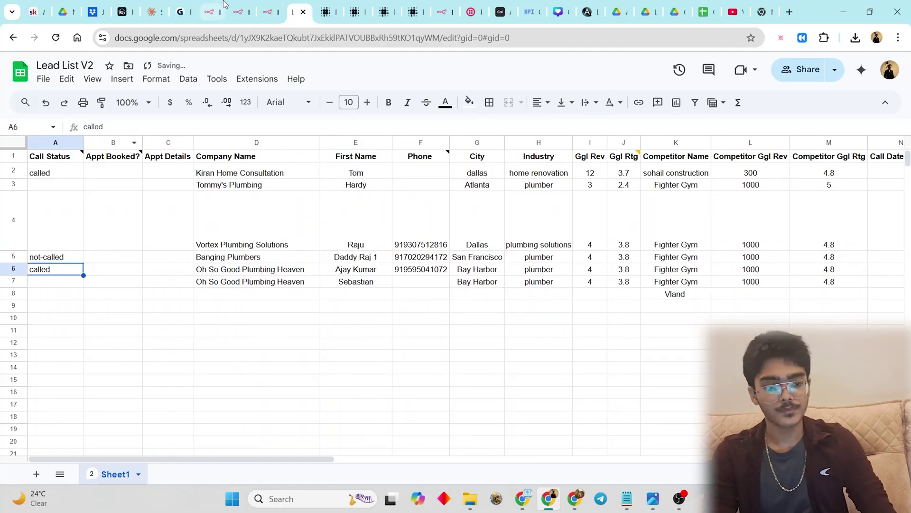
Switch back to My workflow 7 and run its test again for the reset lead.
click(211, 12)
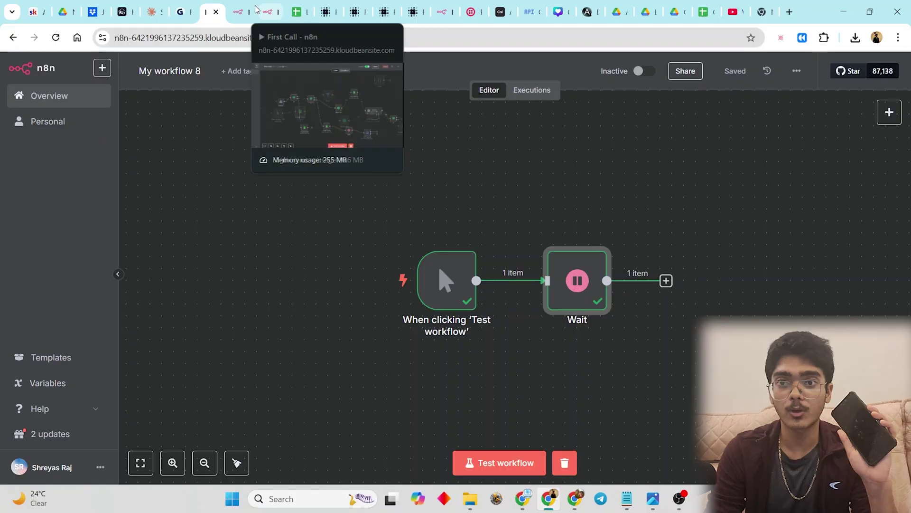
click(239, 12)
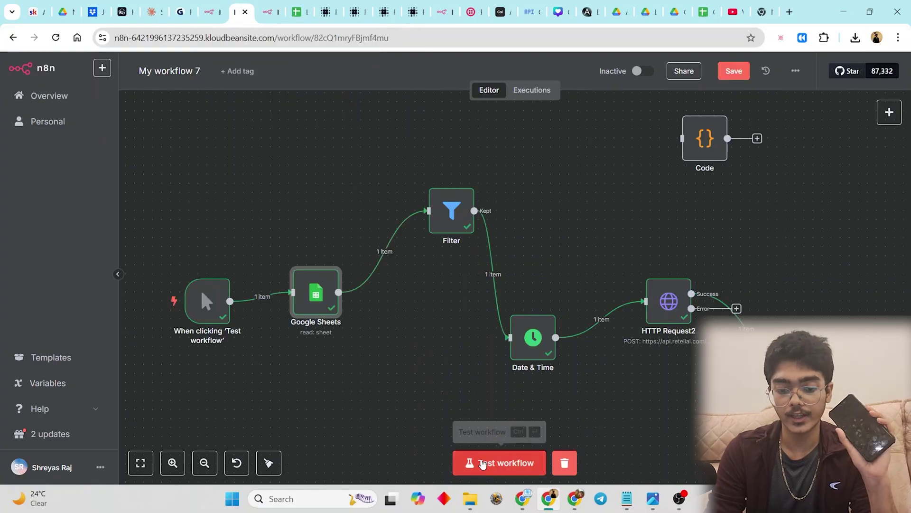
click(477, 462)
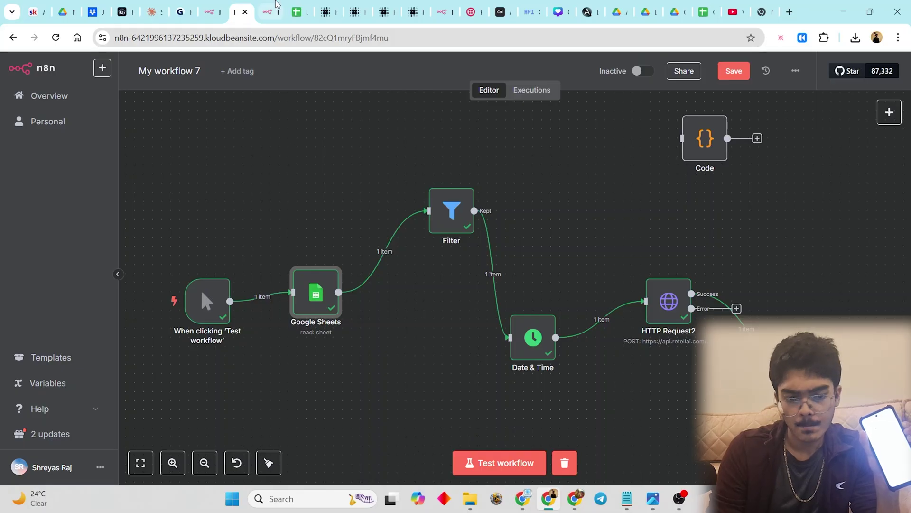
Examine the First Call workflow's appointment-booking branch, including the values the Google Sheets7 node sends, and its If branches.
click(272, 9)
drag(724, 217, 122, 344)
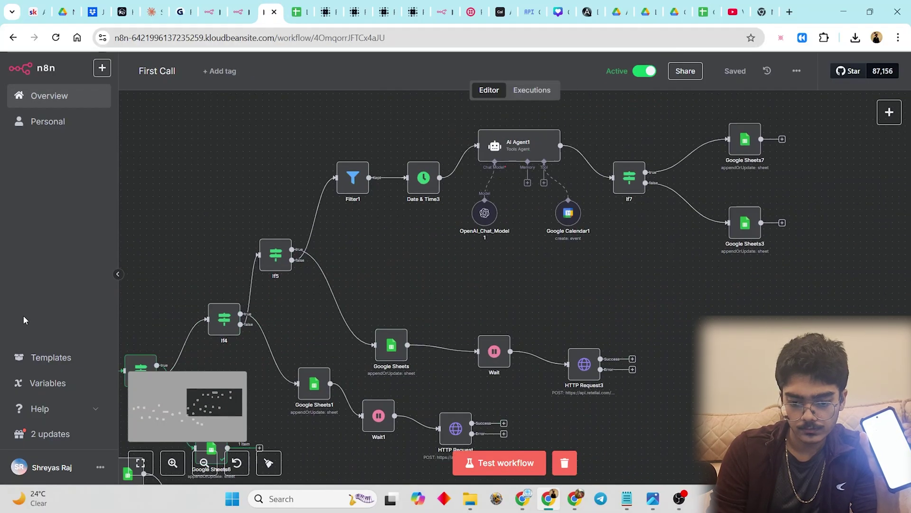
drag(550, 306, 503, 334)
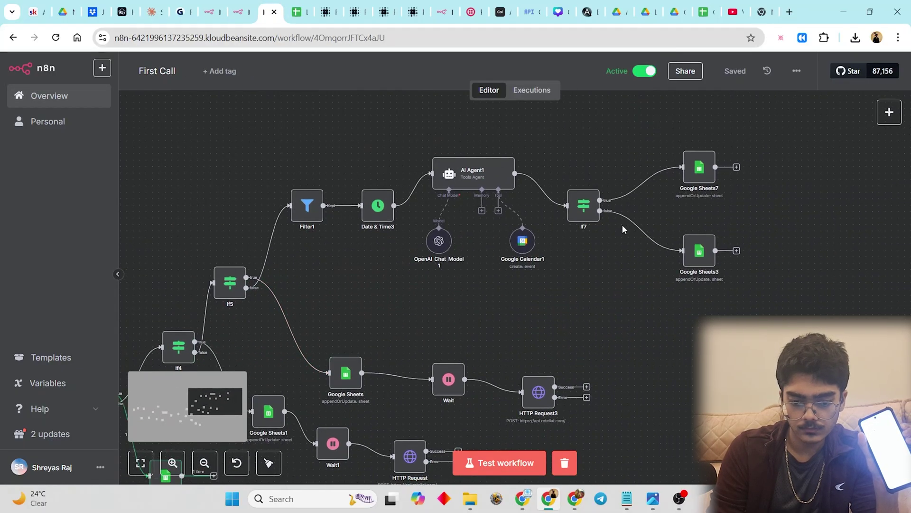
double_click(703, 178)
scroll(454, 284, down, 5)
scroll(454, 317, down, 3)
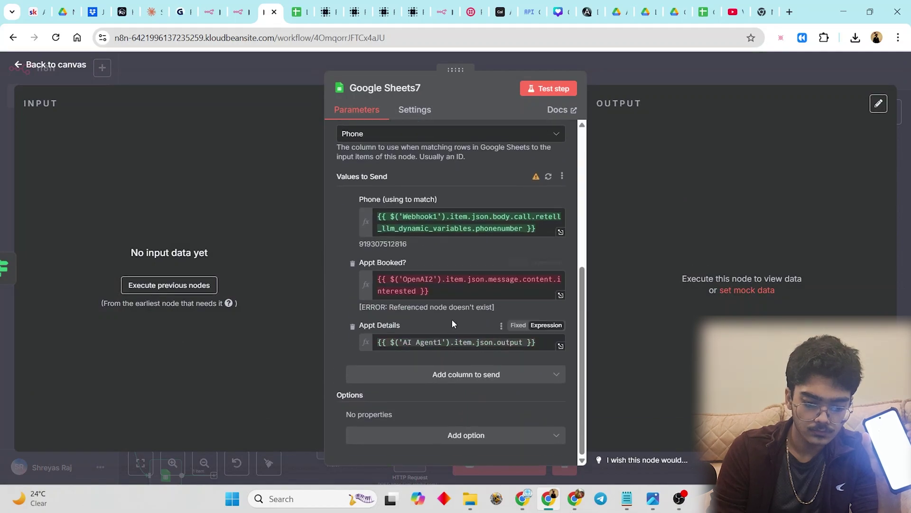
click(656, 68)
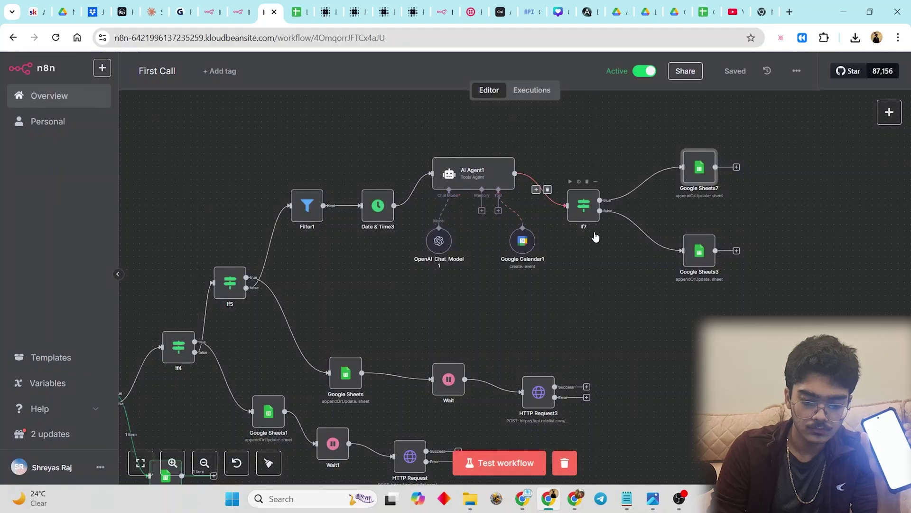
drag(785, 280, 869, 261)
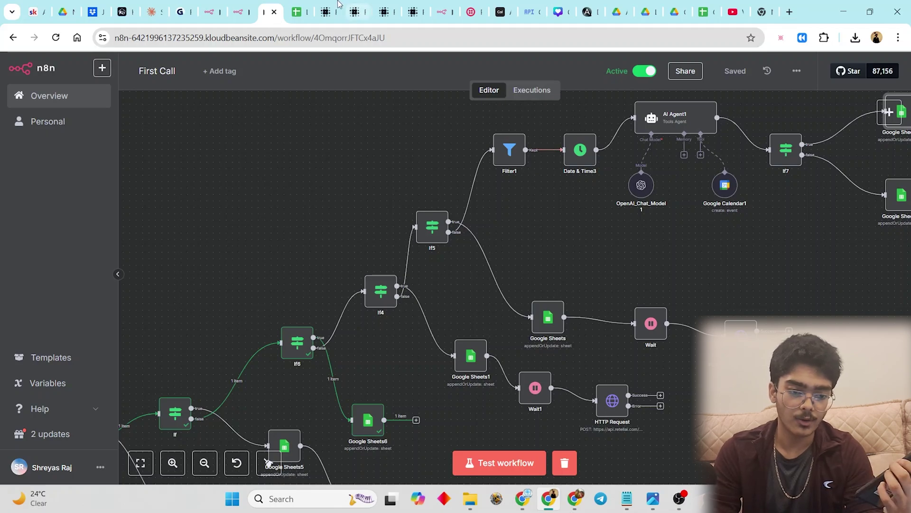
drag(299, 173, 399, 99)
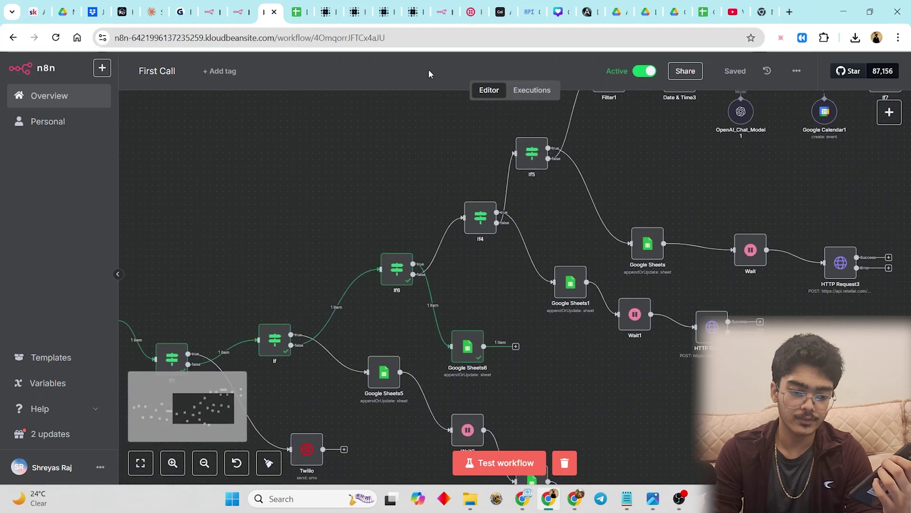
Check the call result columns through DNC in the Lead List V2 sheet.
click(694, 11)
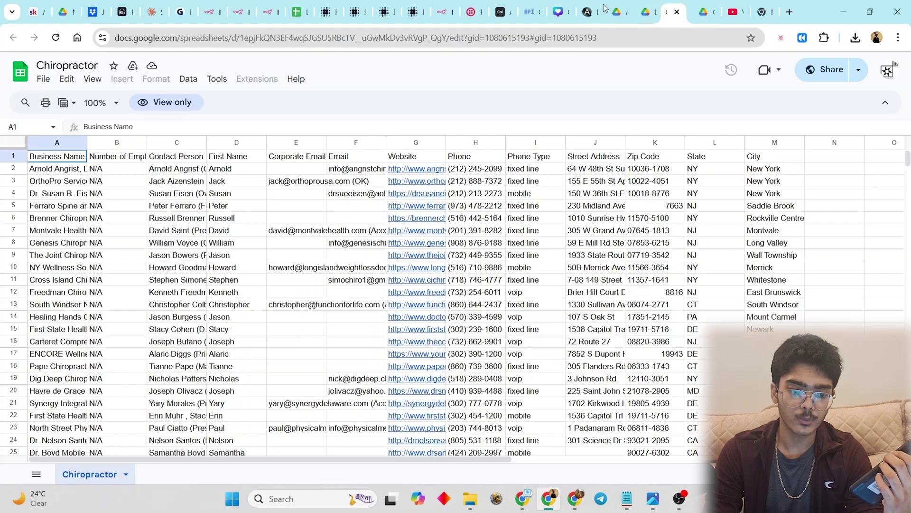
click(299, 11)
drag(324, 457, 705, 480)
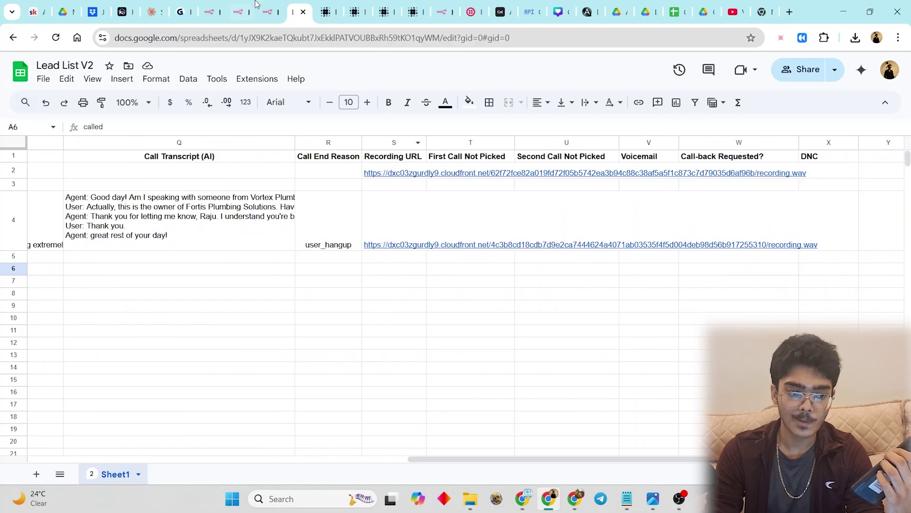
Open the First Call workflow's latest execution, Apr 30, 05:15:25, and inspect the error in its Google Sheets9 node.
click(238, 11)
click(274, 5)
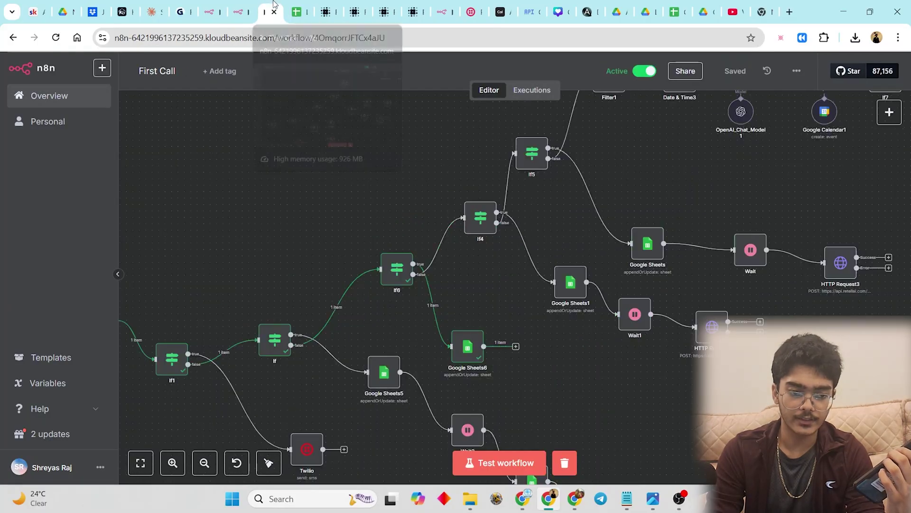
click(534, 91)
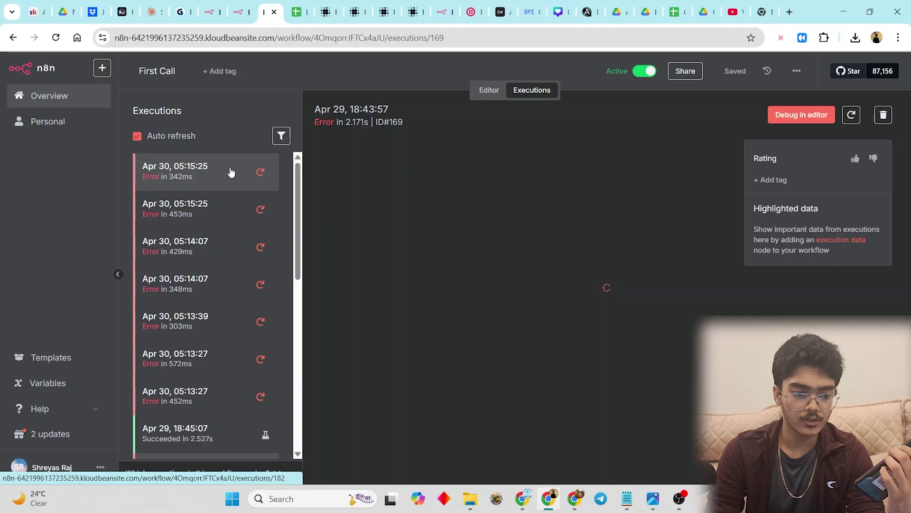
click(230, 171)
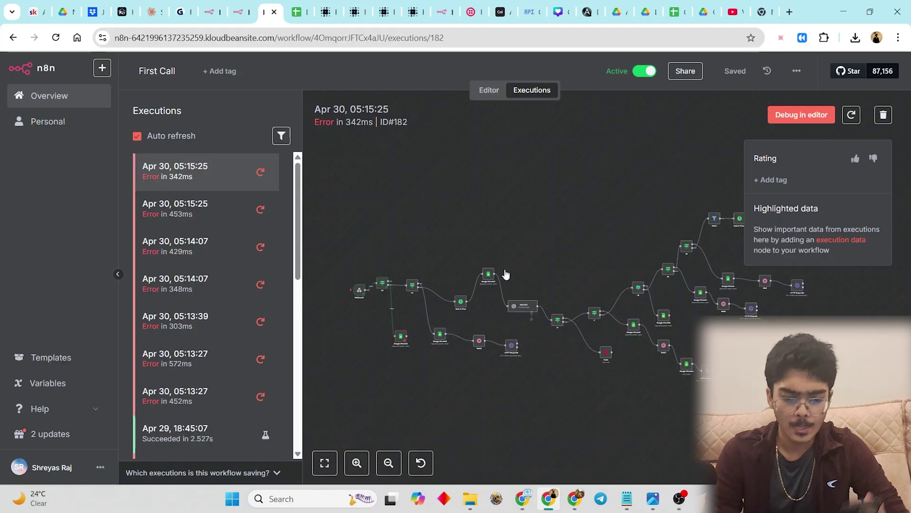
scroll(401, 309, up, 5)
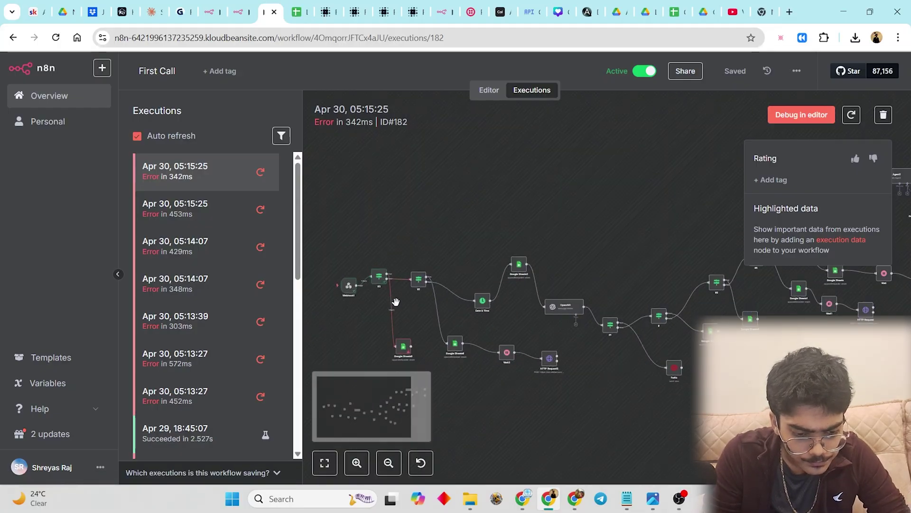
drag(414, 311, 502, 264)
scroll(502, 264, up, 2)
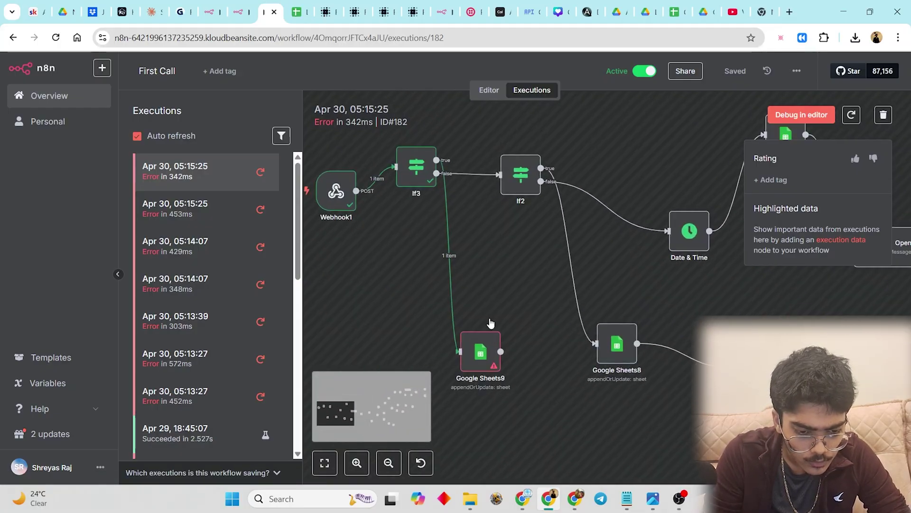
double_click(488, 354)
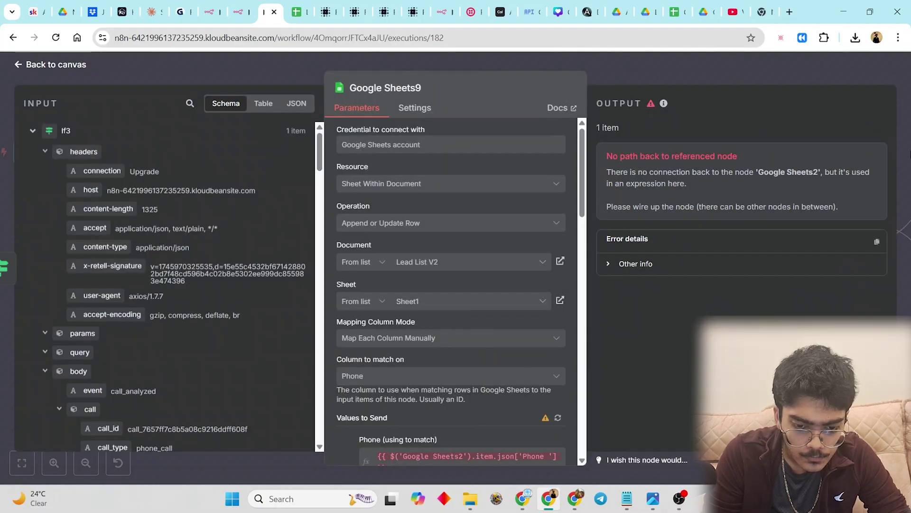
click(908, 151)
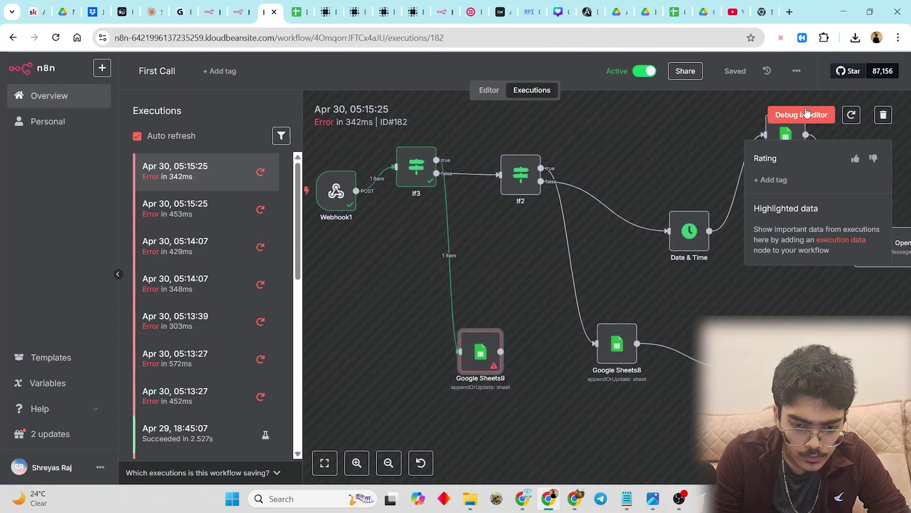
Load execution 182 into the editor for debugging, unpinning the Webhook1 data, and open the If3 node's condition.
click(801, 115)
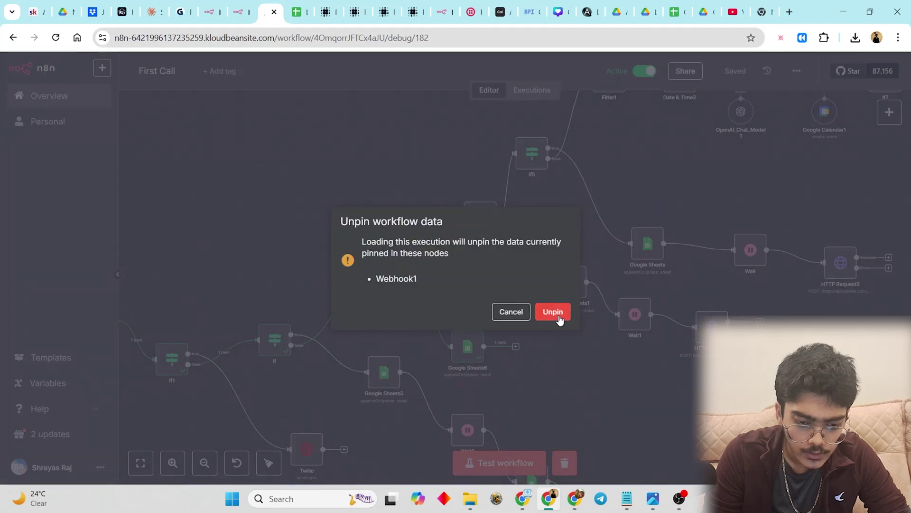
click(551, 311)
scroll(370, 268, left, 10)
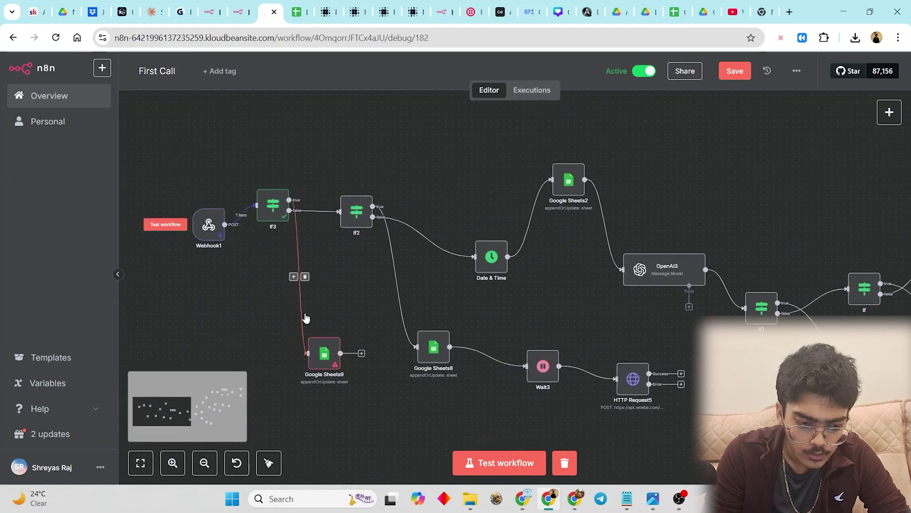
scroll(274, 278, up, 2)
double_click(283, 175)
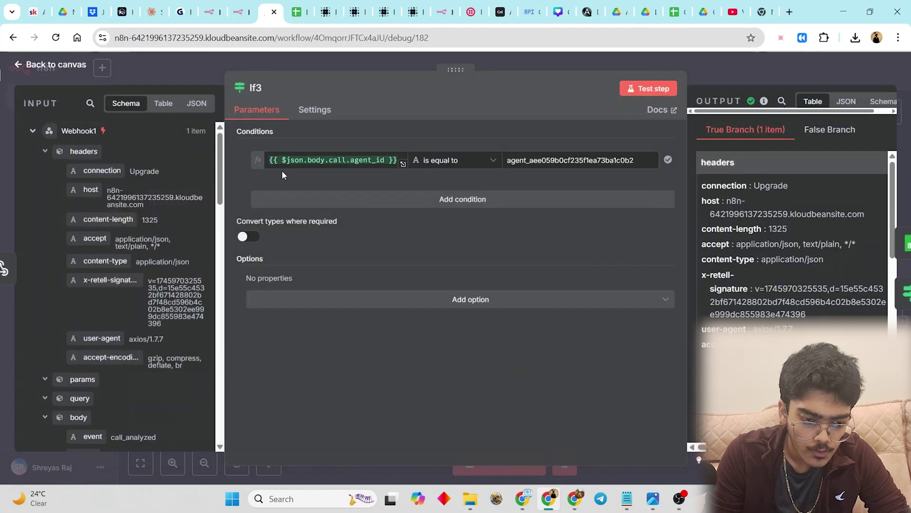
Look through the open Retell AI pages, including the VoiceMail agent, for the agent used in the If3 condition.
click(326, 10)
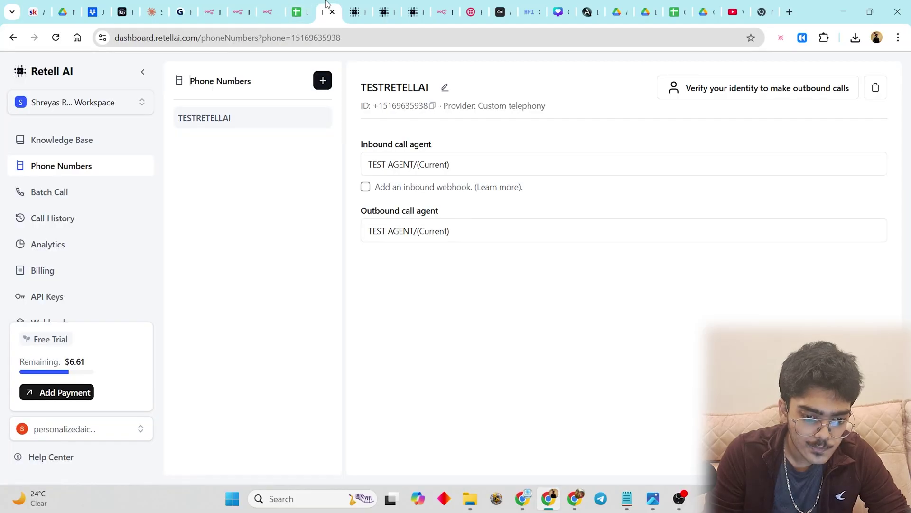
click(352, 6)
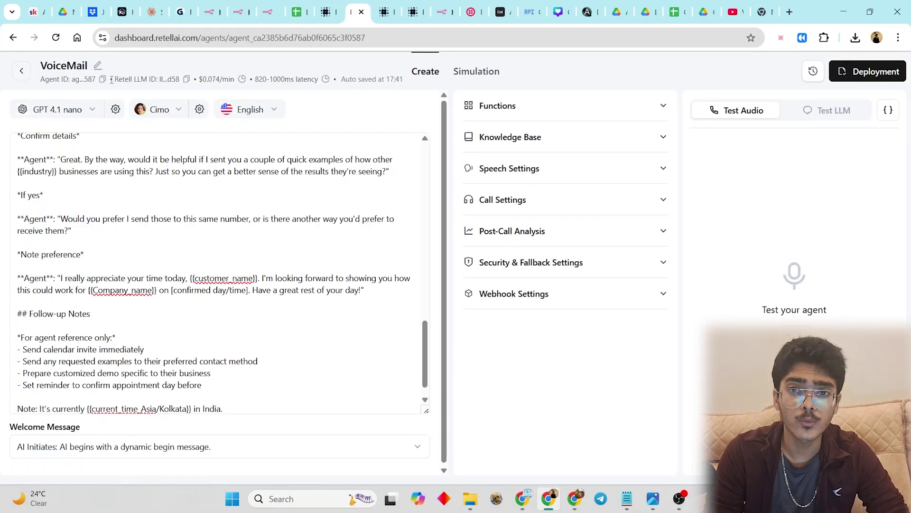
click(387, 7)
click(404, 7)
click(333, 5)
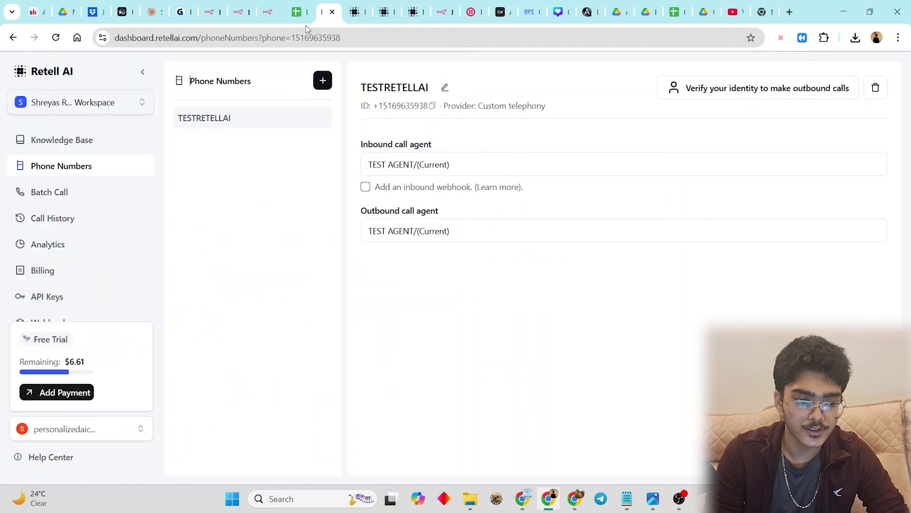
Open the GHL Mass Caller agent from the Retell AI agents list and copy its agent ID.
click(63, 141)
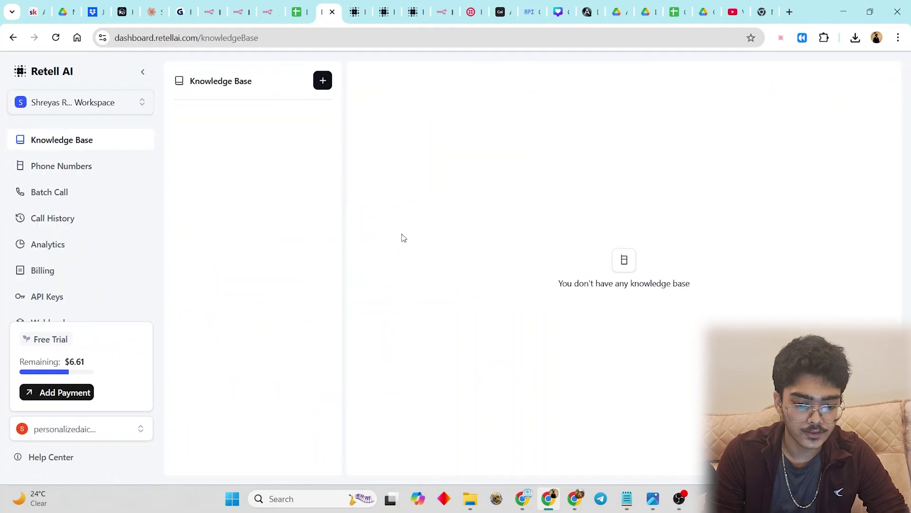
click(81, 187)
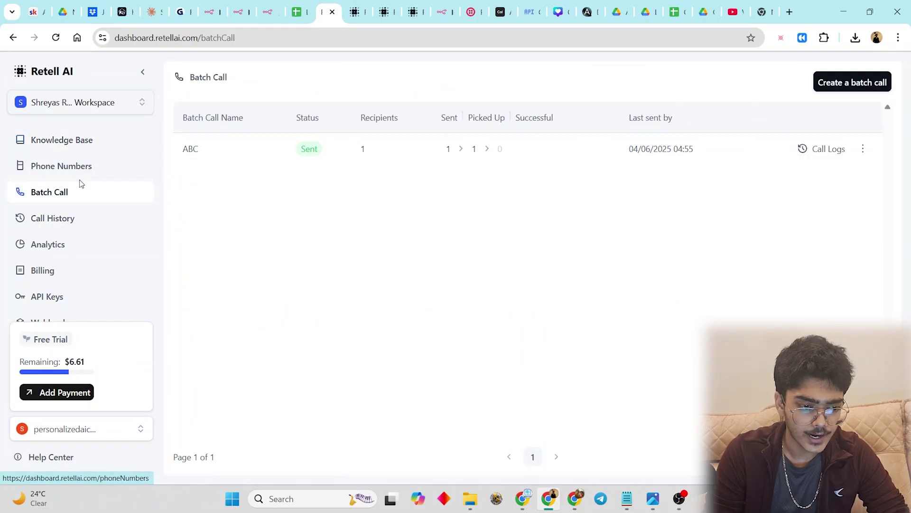
click(95, 173)
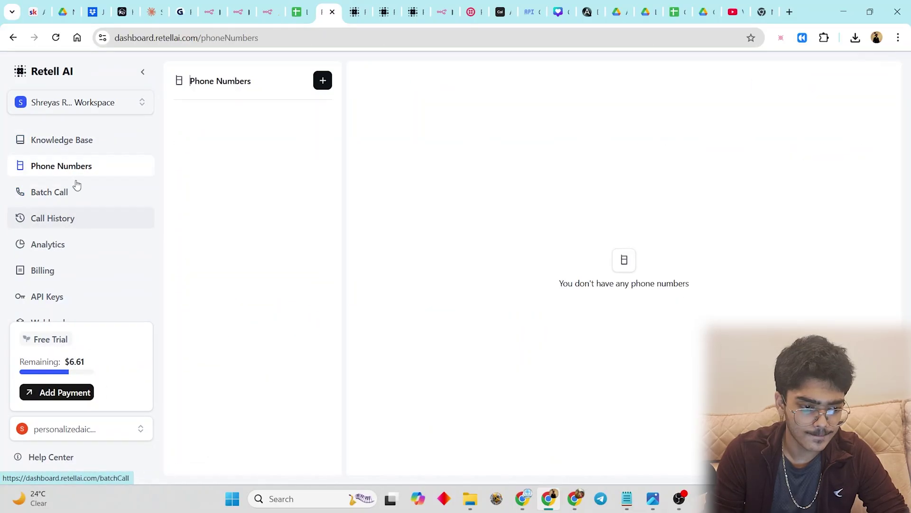
click(86, 106)
click(83, 139)
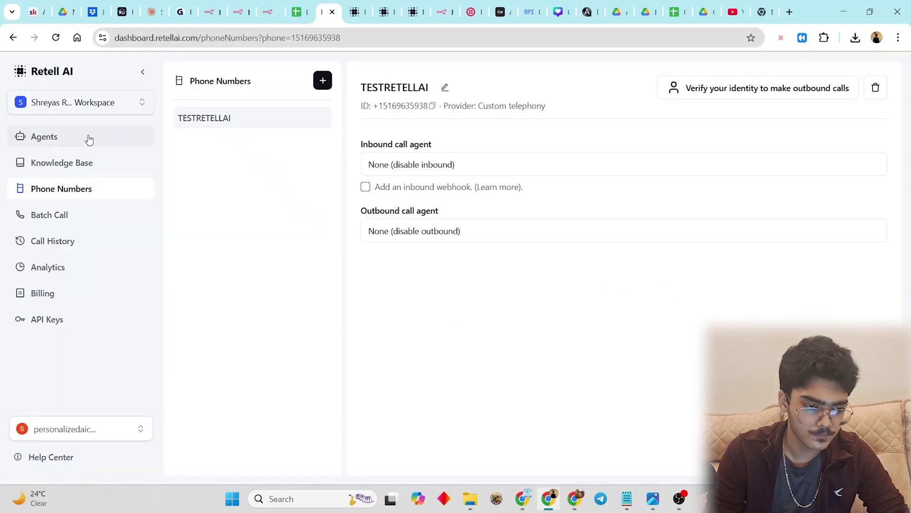
click(89, 138)
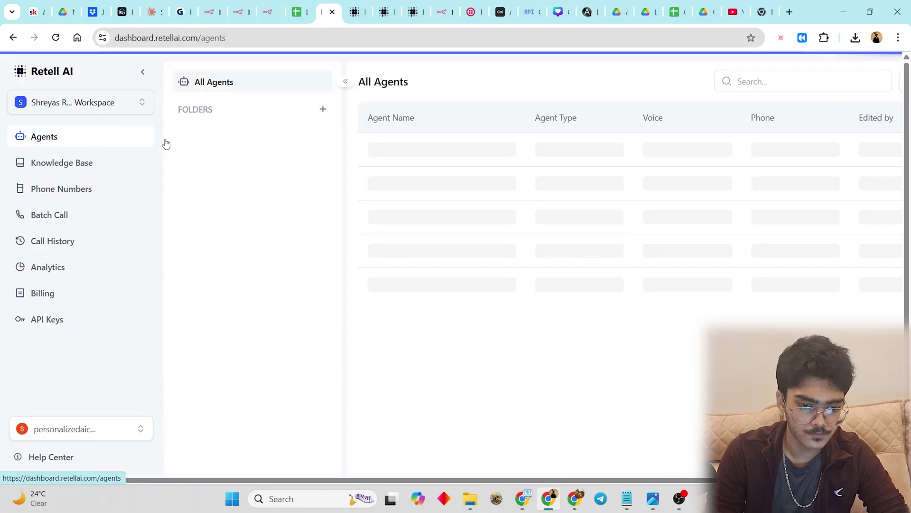
click(440, 160)
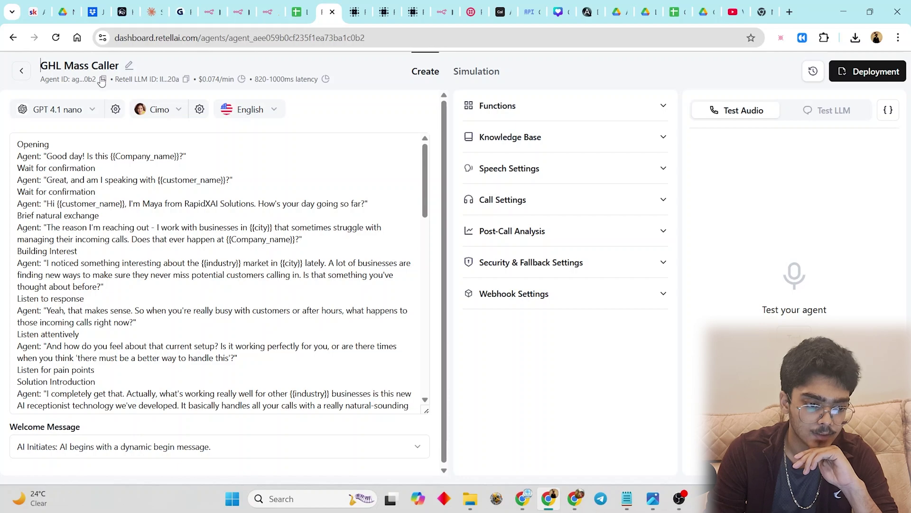
click(102, 79)
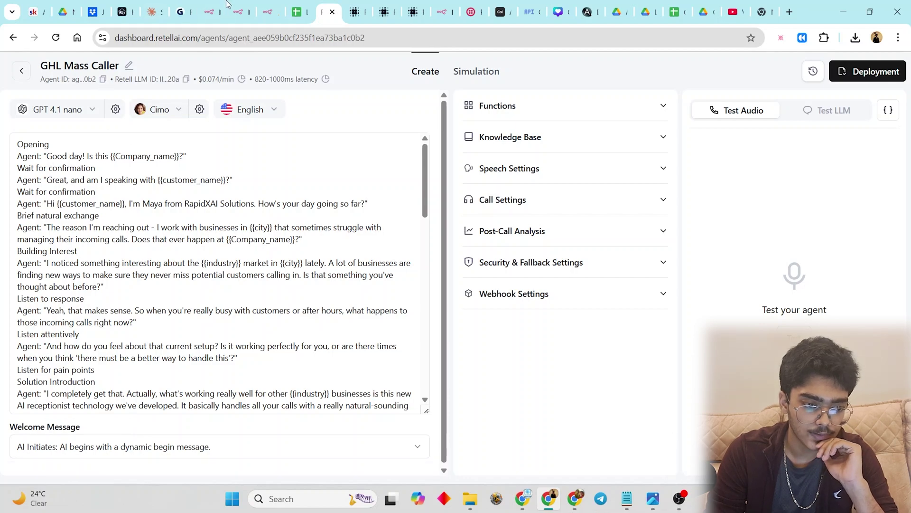
Compare the GHL Mass Caller's agent ID with the one in the If3 node's condition.
click(294, 4)
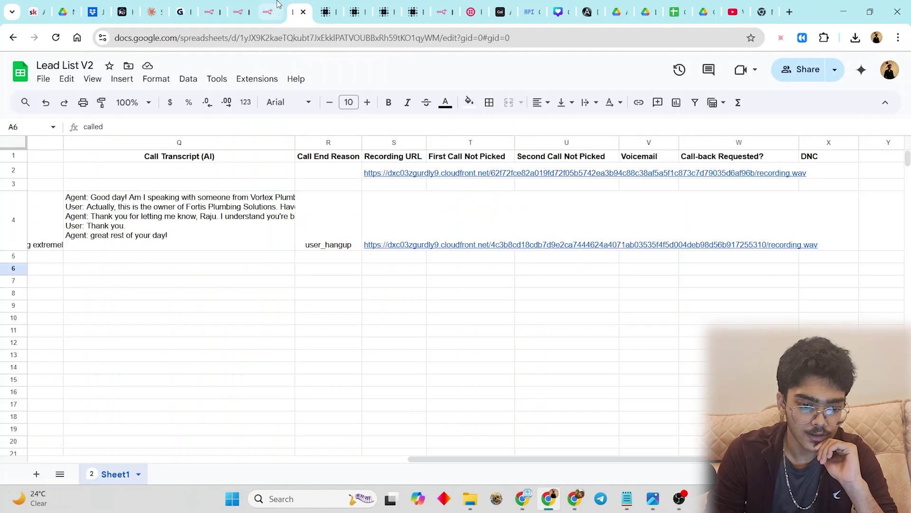
click(322, 8)
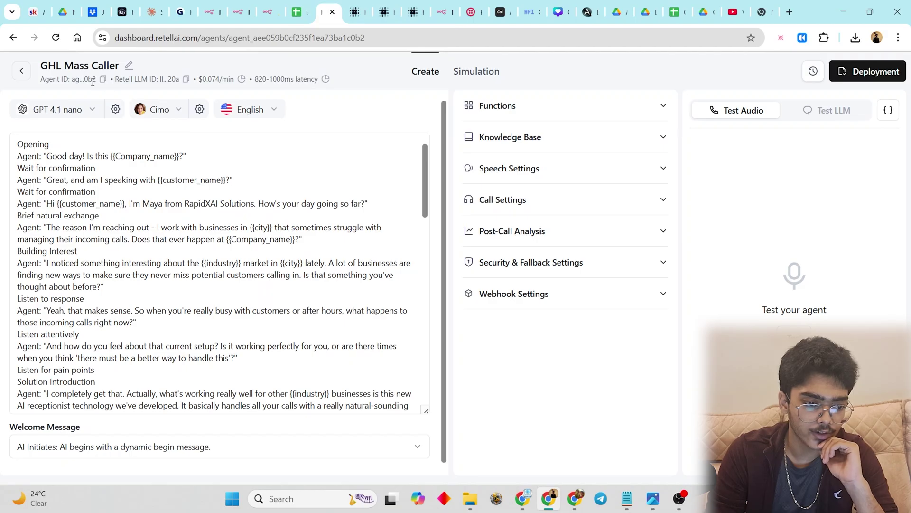
click(267, 11)
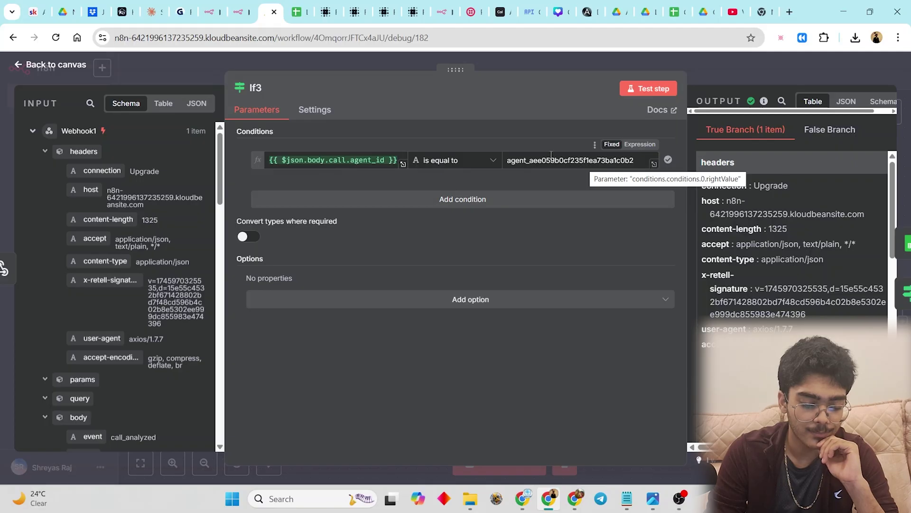
key(Escape)
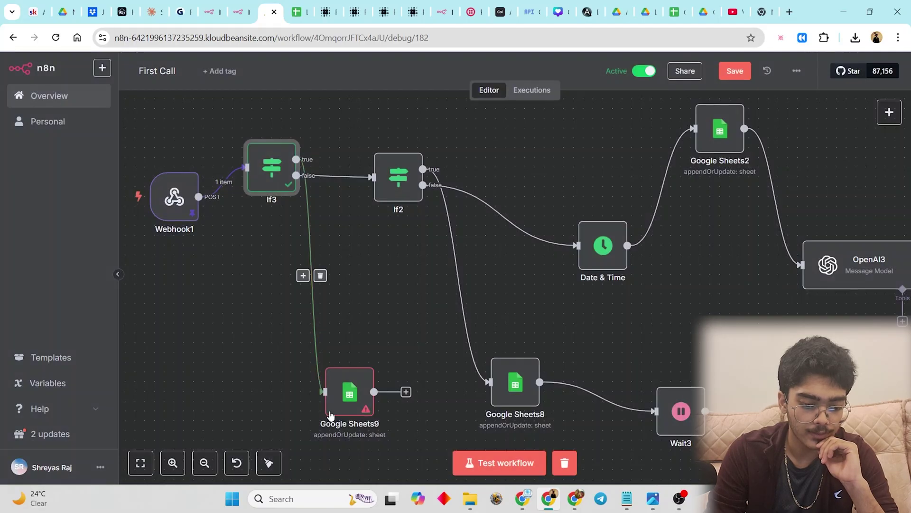
Review the error and the values to send in the Google Sheets9 node, through the Voicemail column.
double_click(360, 411)
scroll(422, 254, down, 4)
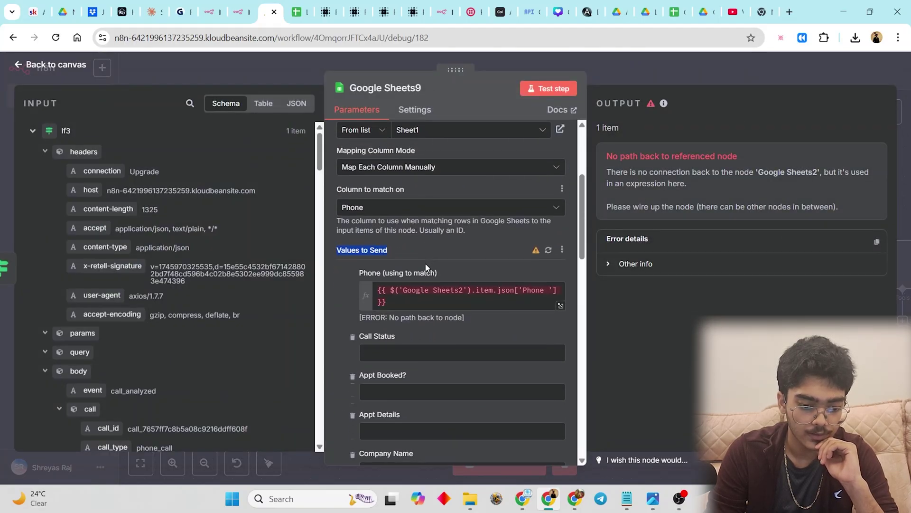
scroll(431, 261, down, 15)
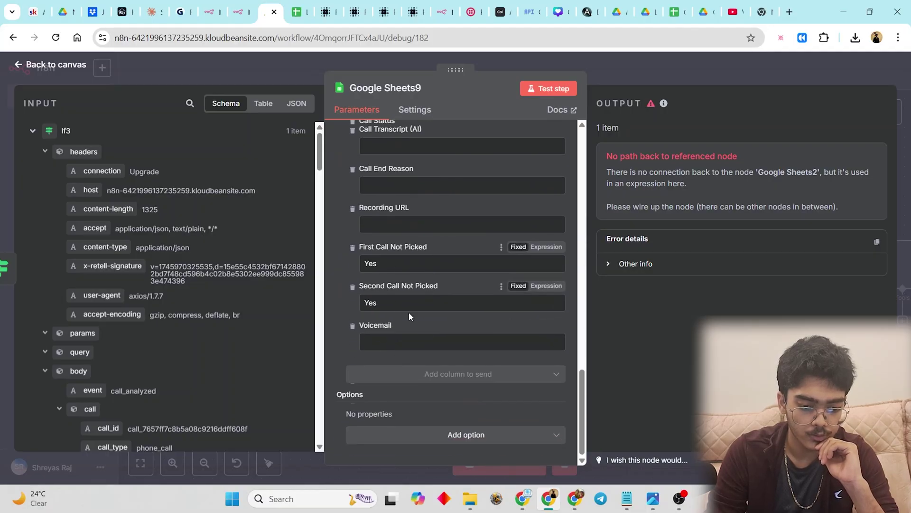
Copy the Final Call agent's ID from Retell AI into the If3 node's condition and save the First Call workflow.
click(382, 11)
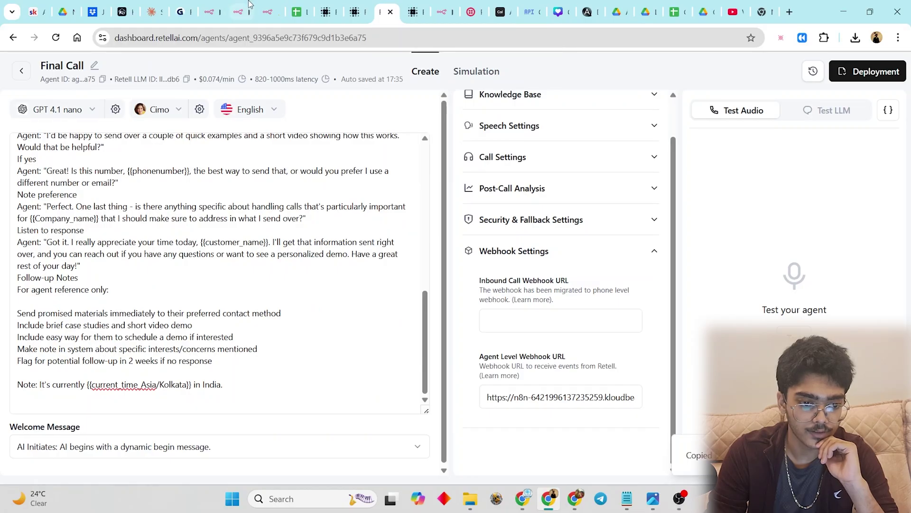
click(243, 10)
click(267, 9)
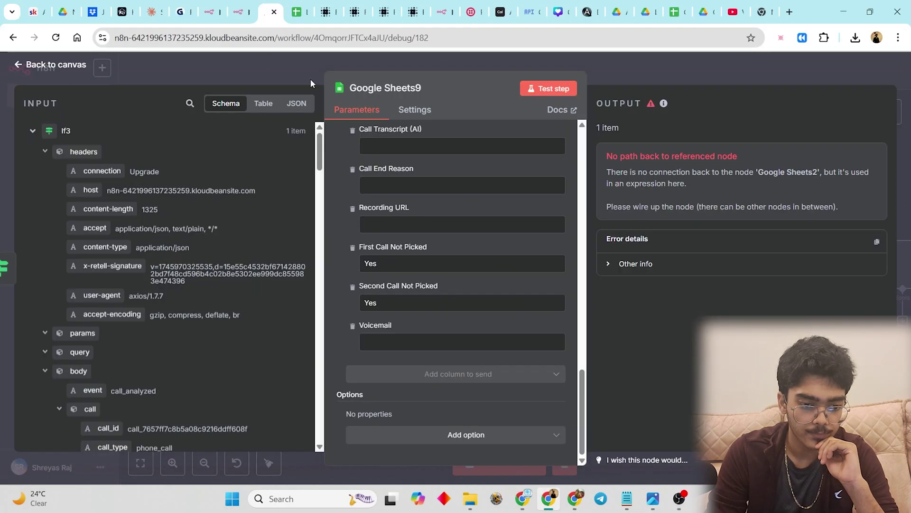
click(383, 69)
double_click(275, 185)
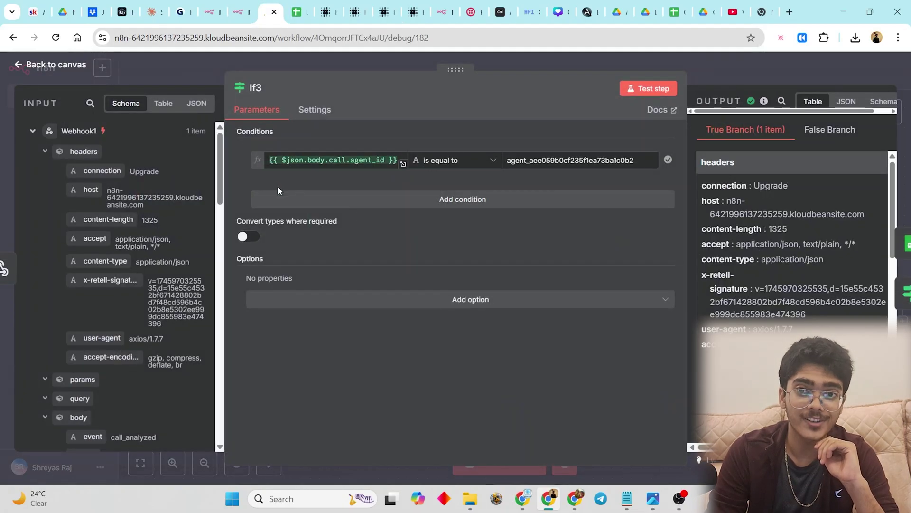
double_click(536, 160)
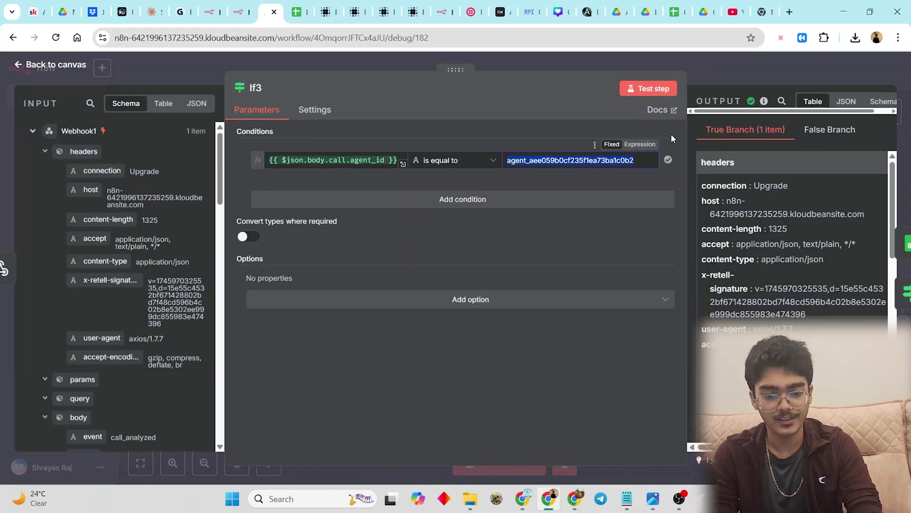
click(747, 59)
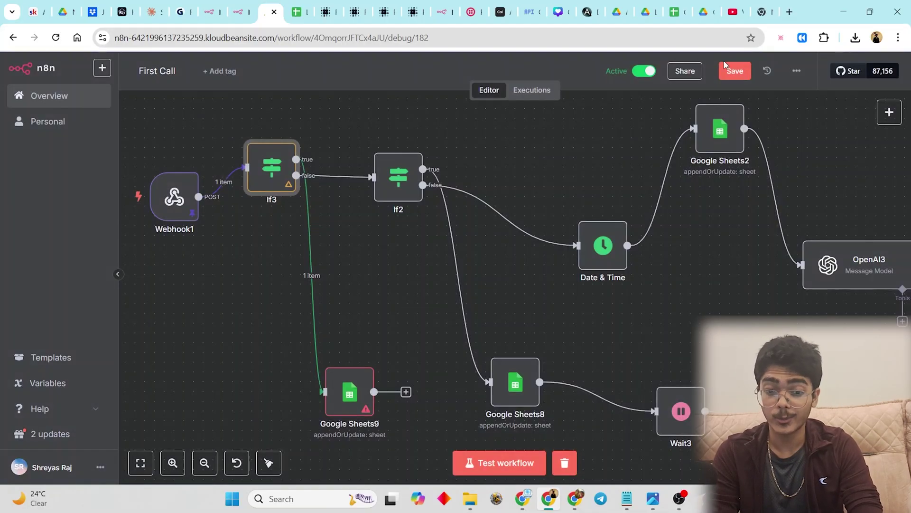
click(735, 62)
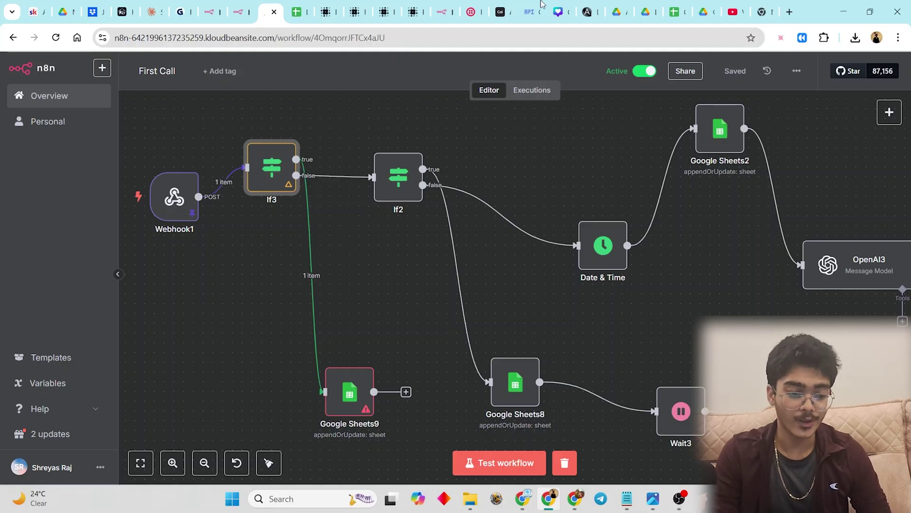
In the Lead List V2 sheet, set the Call Status of the Banging Plumbers lead to not-called.
click(243, 8)
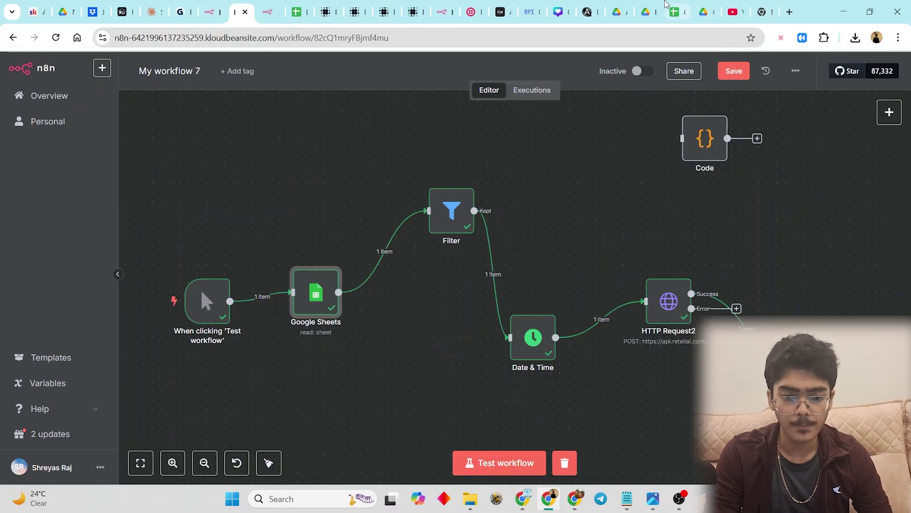
click(669, 8)
click(296, 12)
scroll(179, 302, up, 2)
scroll(438, 433, left, 2)
scroll(77, 322, right, 2)
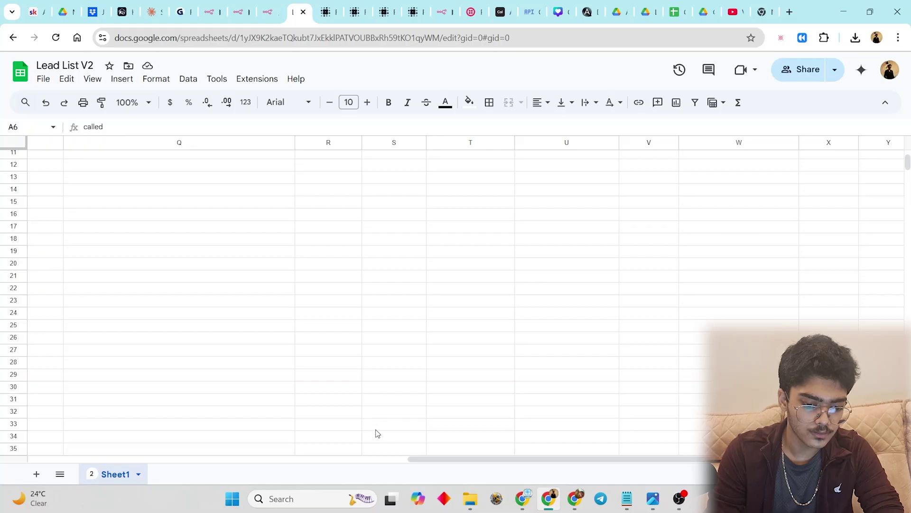
drag(413, 458, 67, 459)
scroll(85, 332, up, 4)
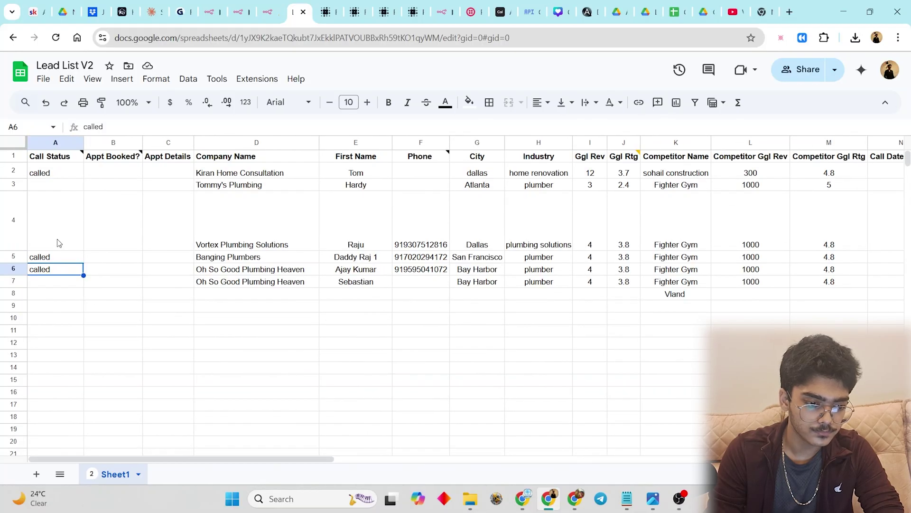
double_click(30, 256)
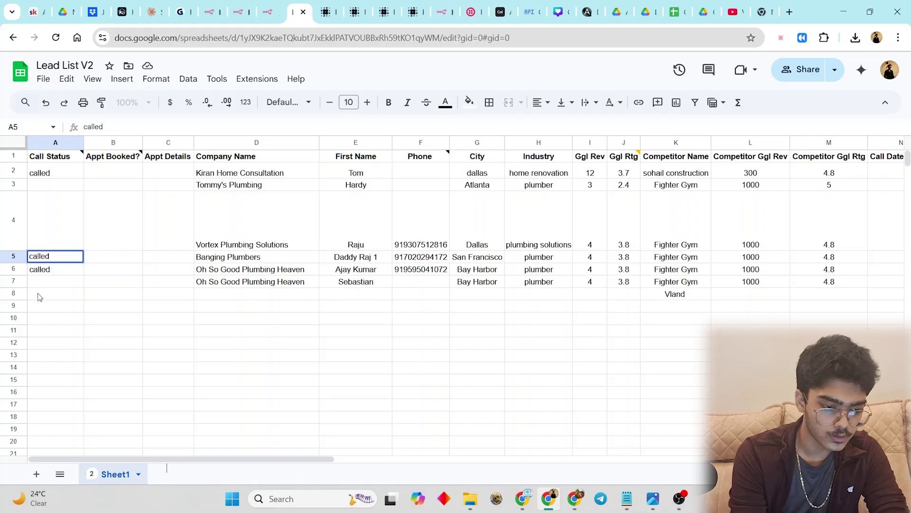
click(45, 256)
double_click(30, 256)
click(29, 256)
text(n)
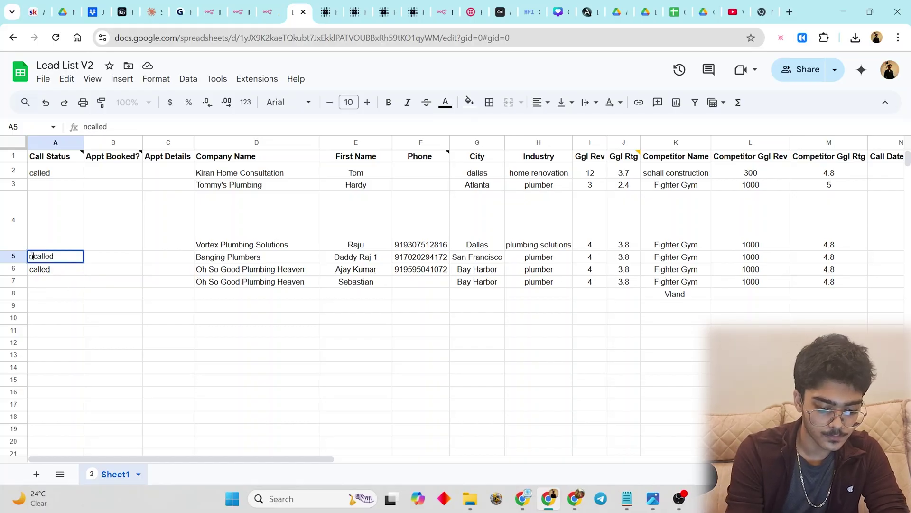
text(ot-)
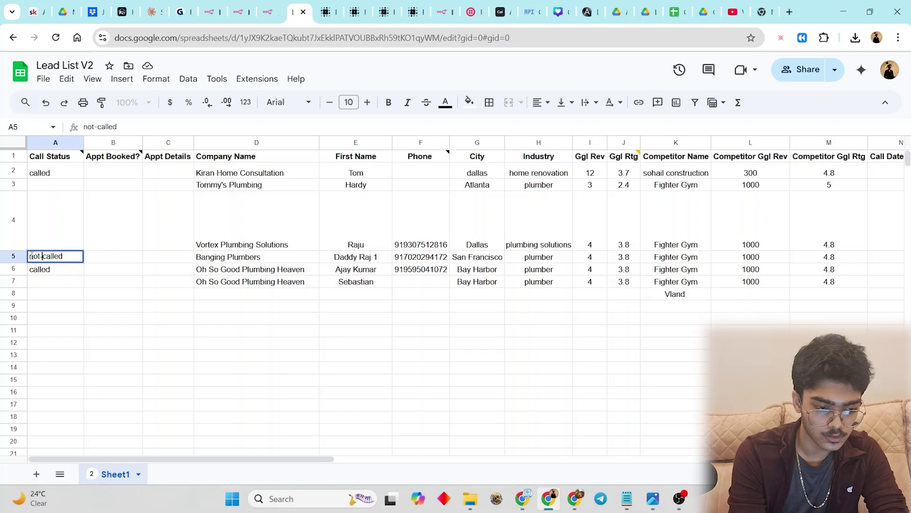
key(Return)
Run a test of My workflow 7 in n8n to place another call.
click(268, 12)
click(239, 11)
click(504, 463)
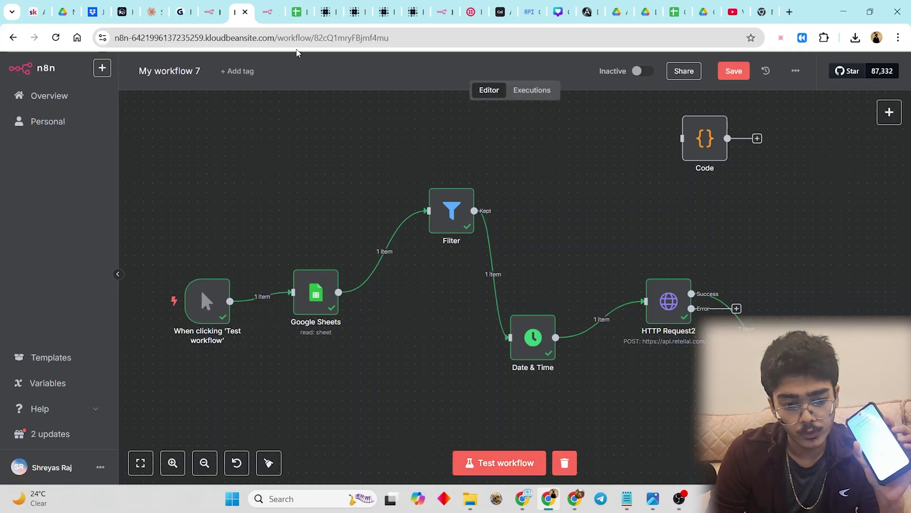
Open the First Call workflow's latest execution, Apr 30, 05:18:39, and inspect the If2 node's condition.
click(268, 7)
click(546, 90)
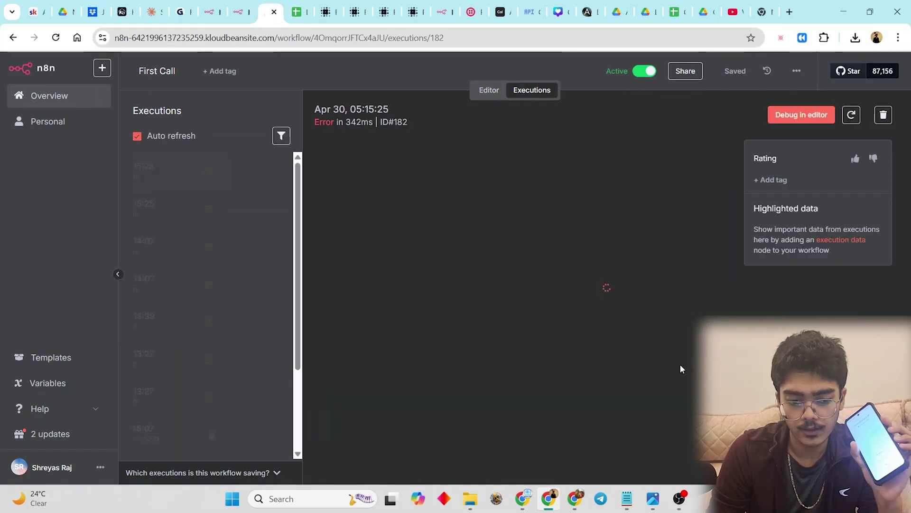
scroll(237, 370, down, 8)
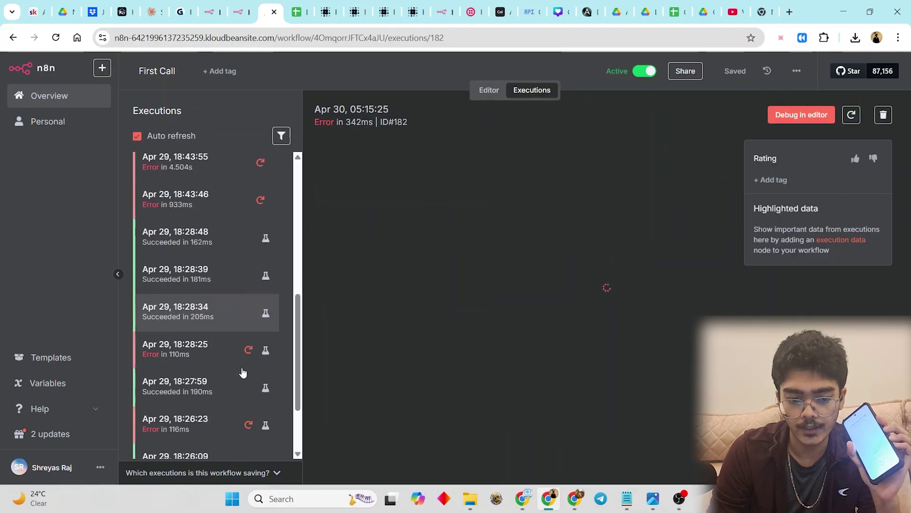
scroll(258, 341, up, 8)
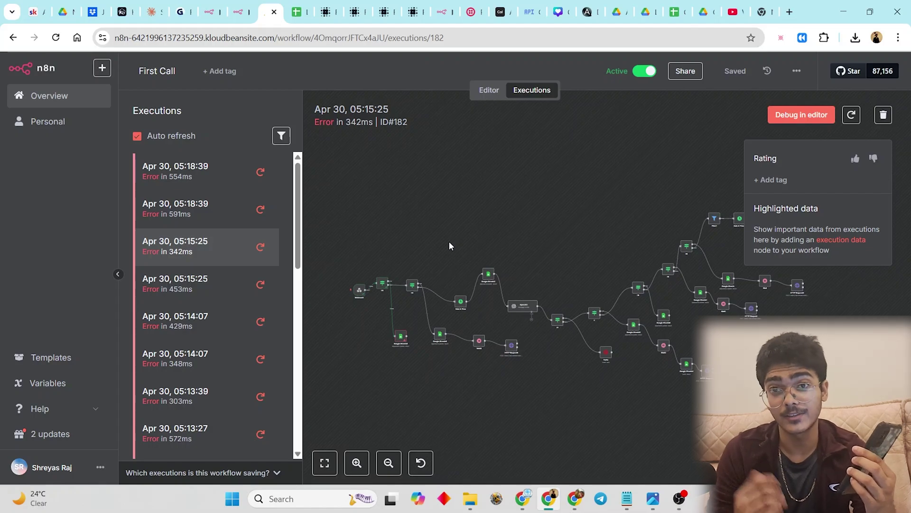
click(235, 173)
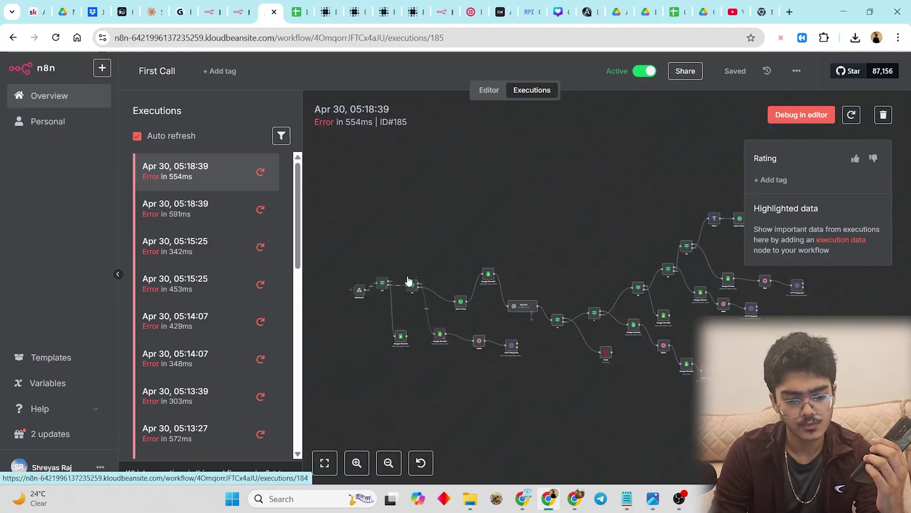
scroll(462, 313, up, 5)
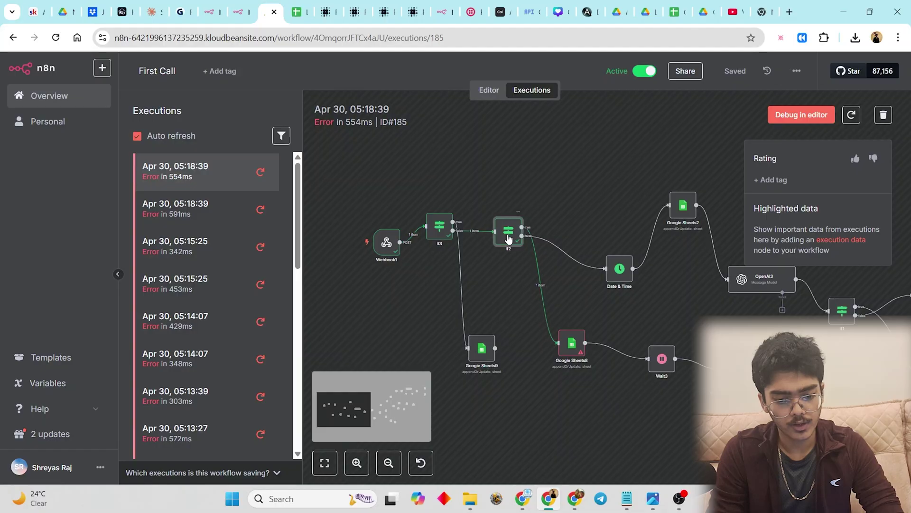
double_click(498, 243)
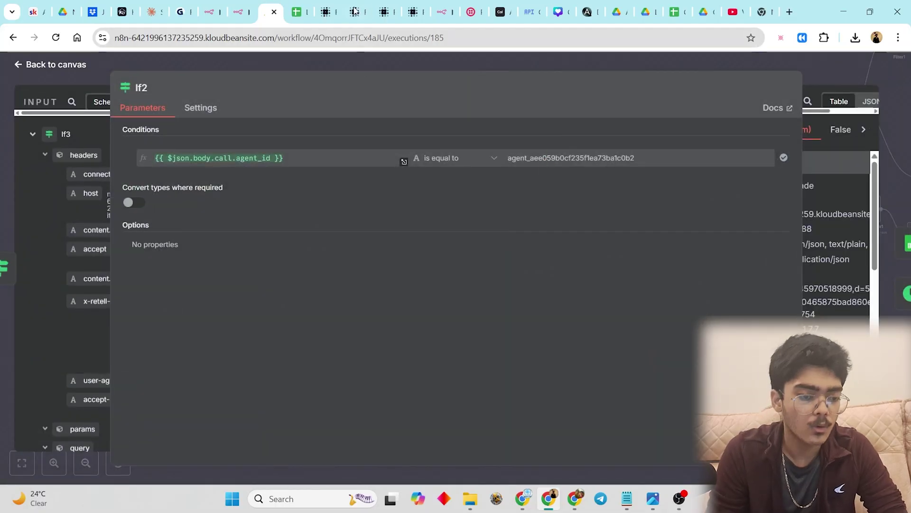
Switch to Retell AI and open the GHL Mass Caller (copy) (copy) (copy) agent from the agents list.
click(380, 6)
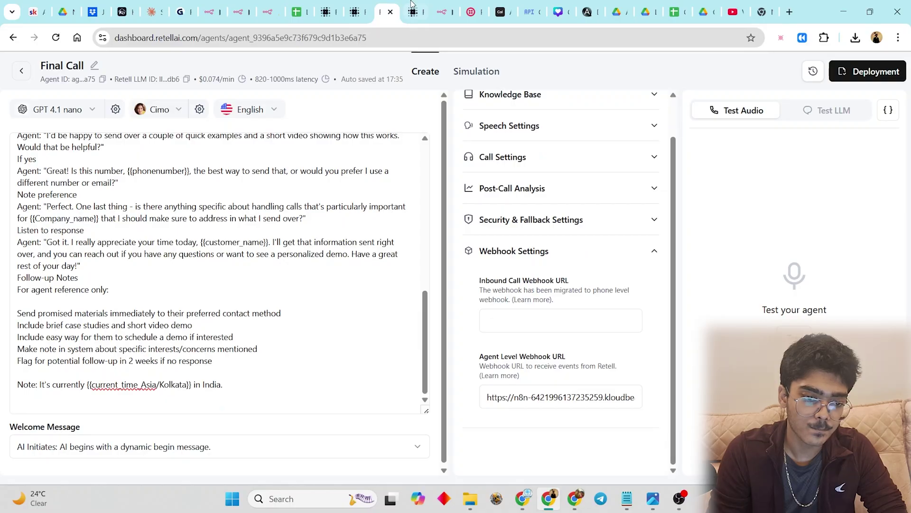
key(ctrl+Tab)
click(386, 8)
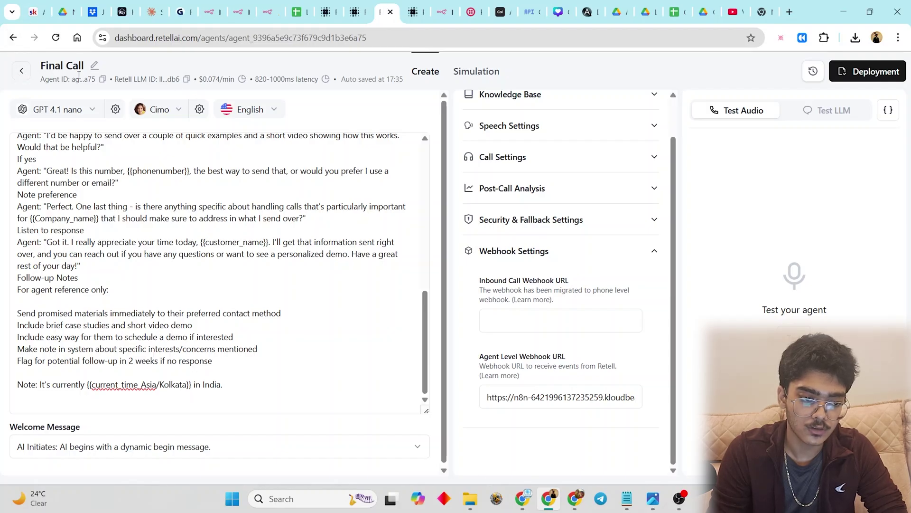
click(21, 71)
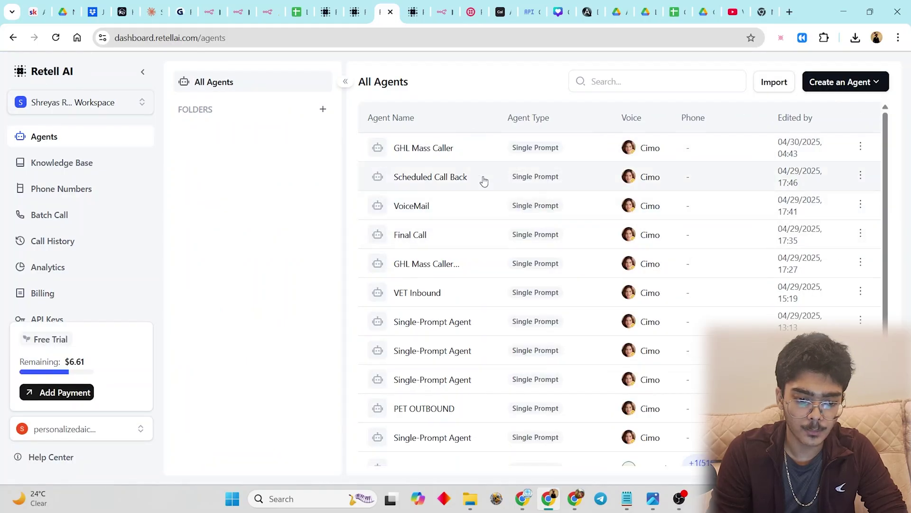
click(459, 264)
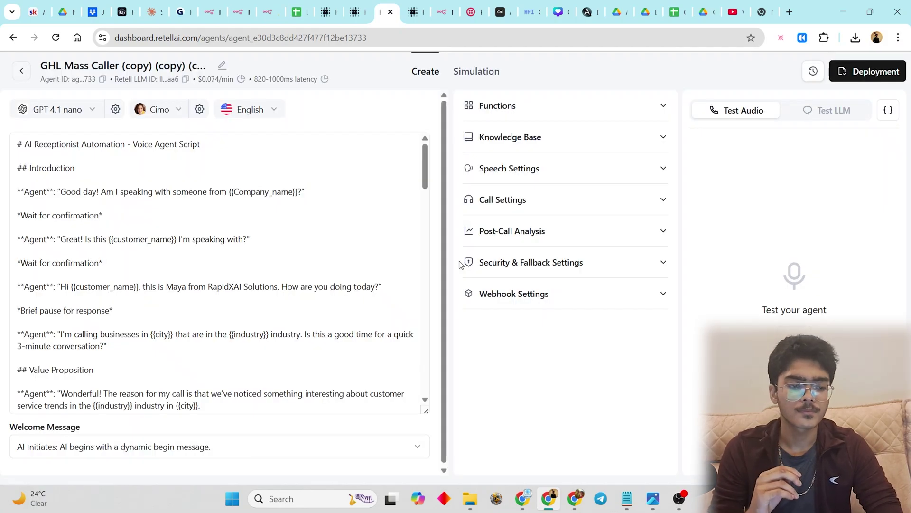
Switch to Claude and copy the AI Receptionist Automation - Second Call Script (Follow-up) document.
click(152, 12)
scroll(285, 218, down, 3)
scroll(285, 219, up, 8)
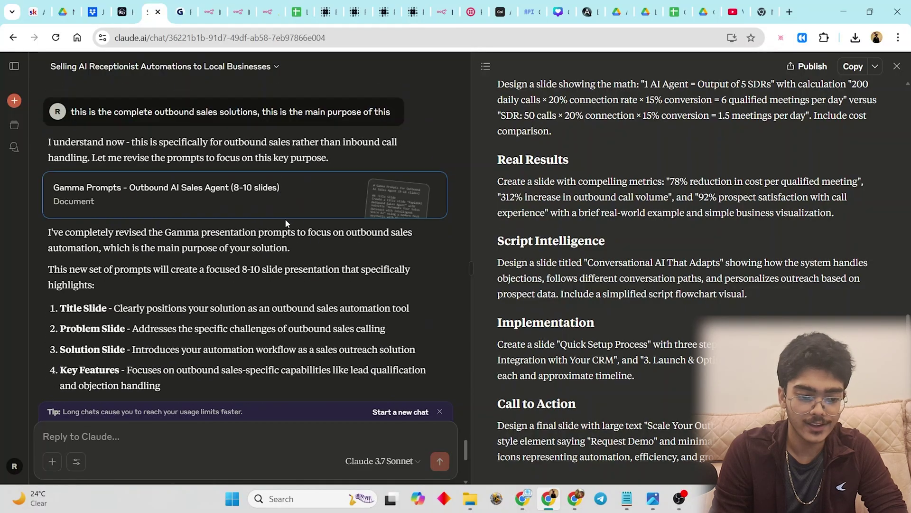
scroll(287, 221, up, 20)
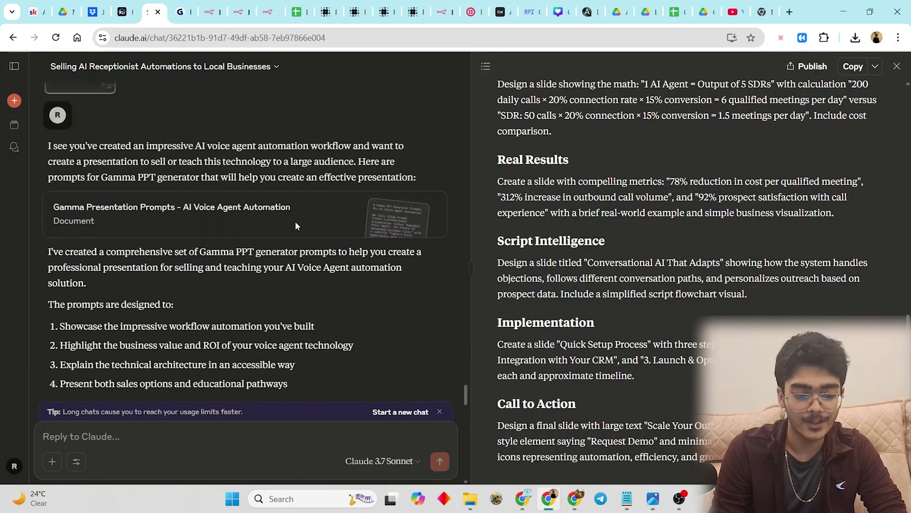
scroll(294, 228, up, 10)
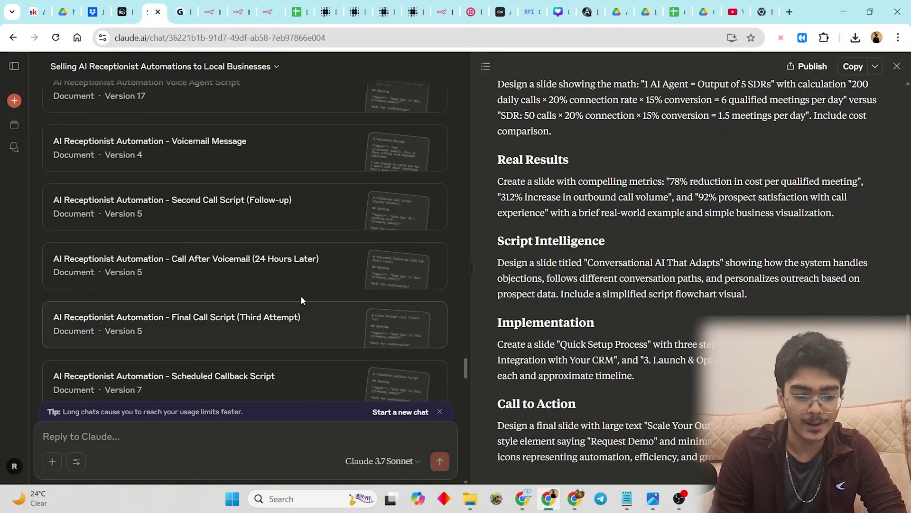
click(279, 210)
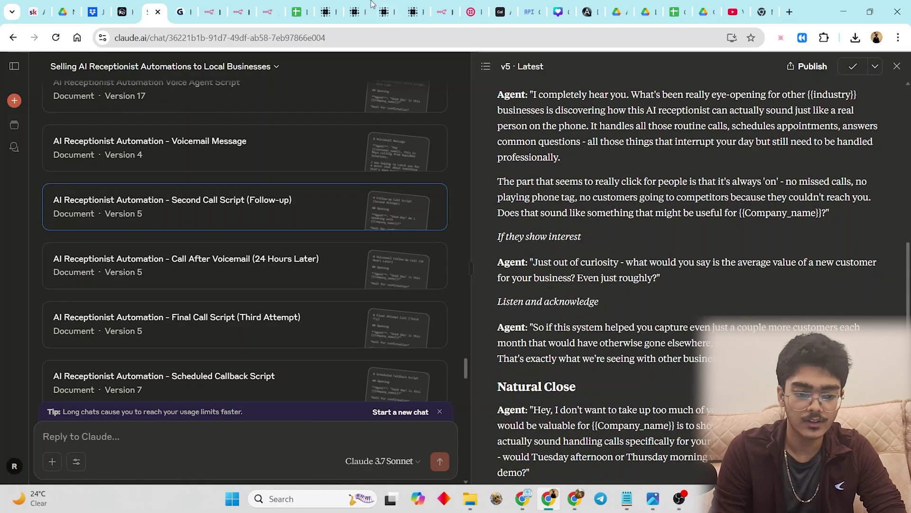
Replace the original GHL Mass Caller agent's prompt in Retell AI with the copied second call script.
click(350, 6)
click(291, 275)
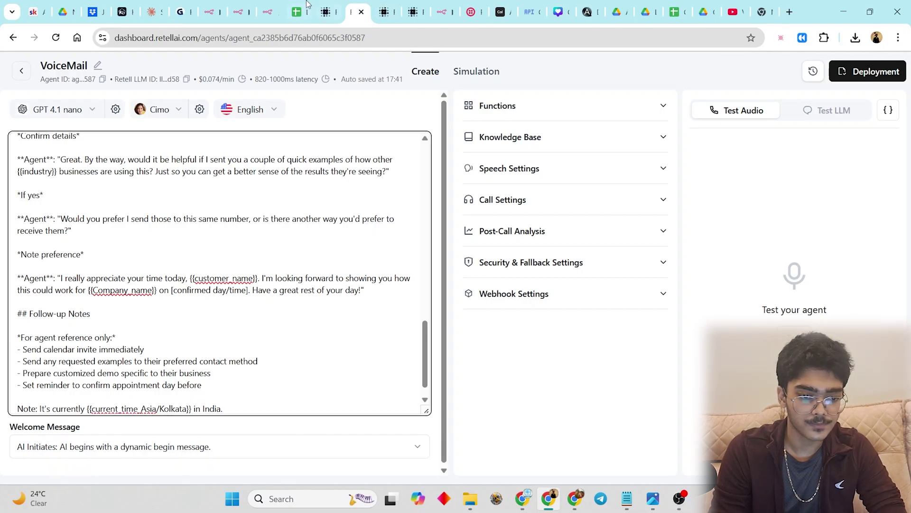
key(ctrl+Page_Up)
click(235, 300)
key(ctrl+a)
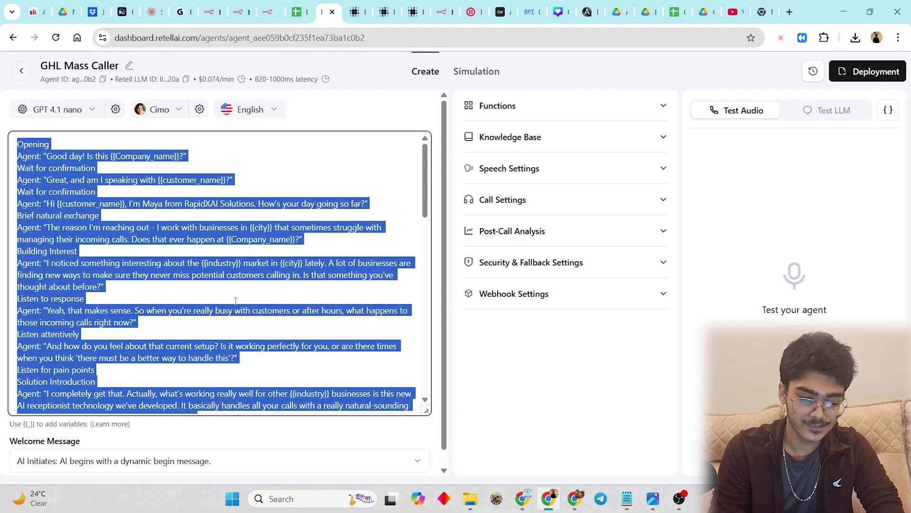
key(ctrl+v)
Rename the original GHL Mass Caller agent to 2nd Call.
click(128, 65)
key(ctrl+a)
text(2ns)
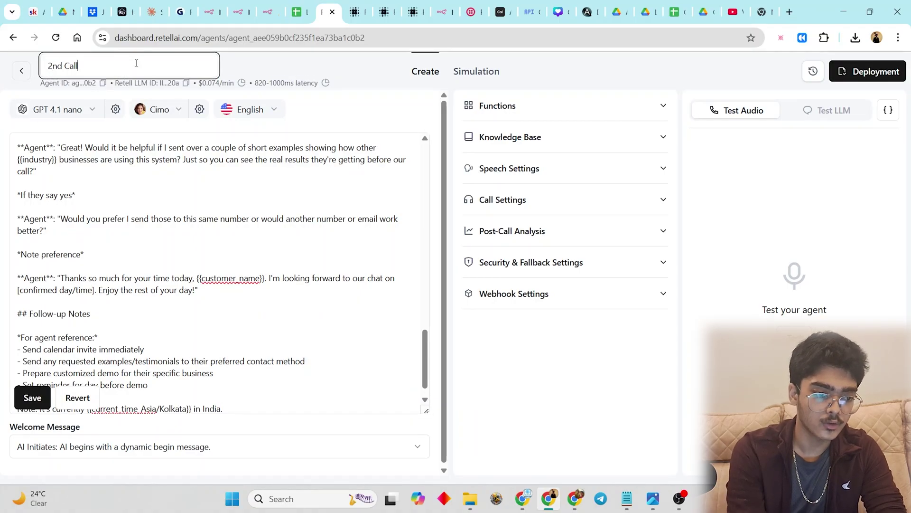
text( Call)
key(Return)
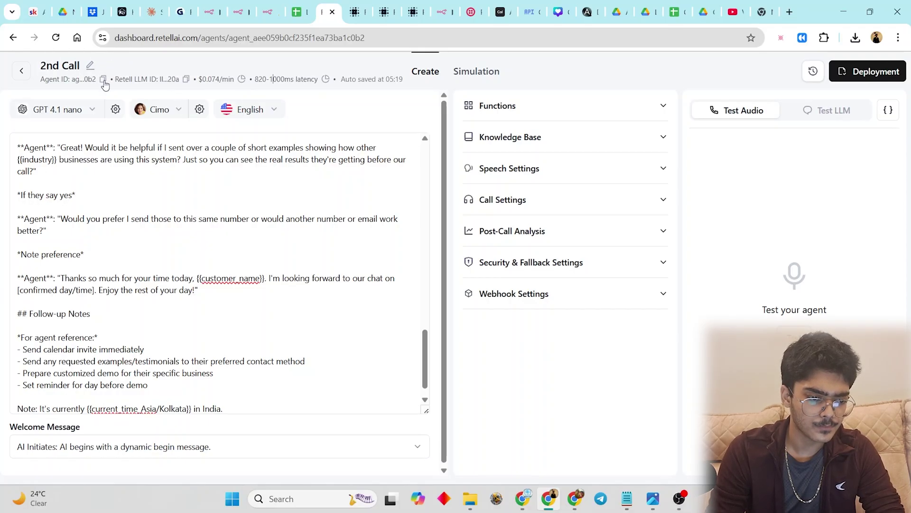
Restore the earlier opening-call prompt in the agent just renamed 2nd Call.
click(107, 149)
key(ctrl+a)
key(ctrl+v)
scroll(143, 157, up, 15)
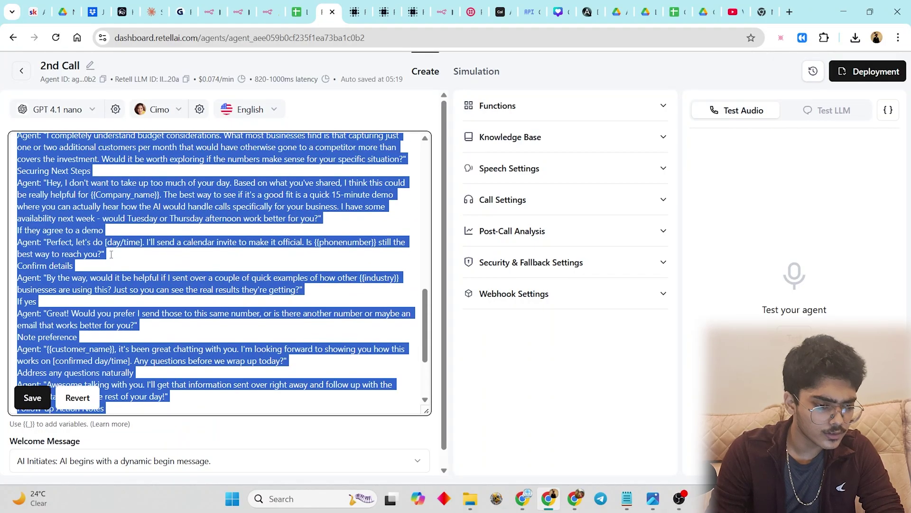
click(168, 147)
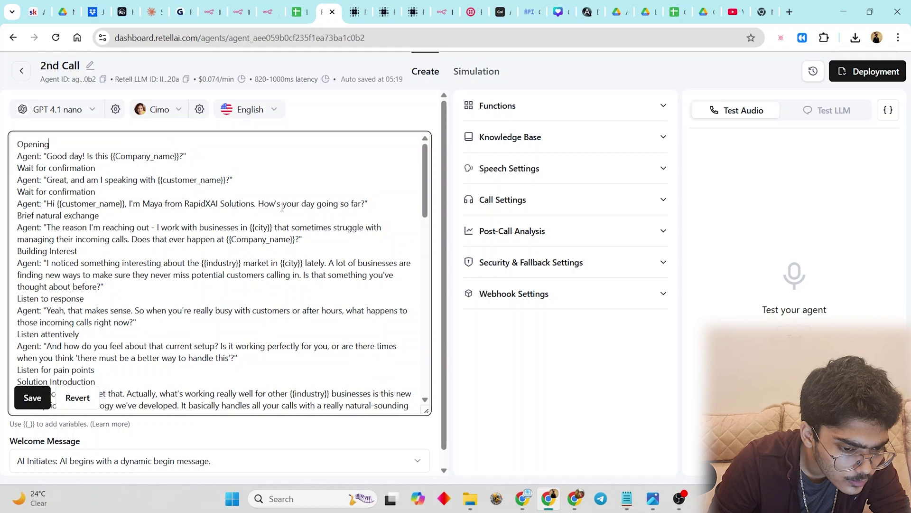
Rename the wrongly titled 2nd Call agent back to GHL Mass Caller and save its restored prompt.
click(358, 6)
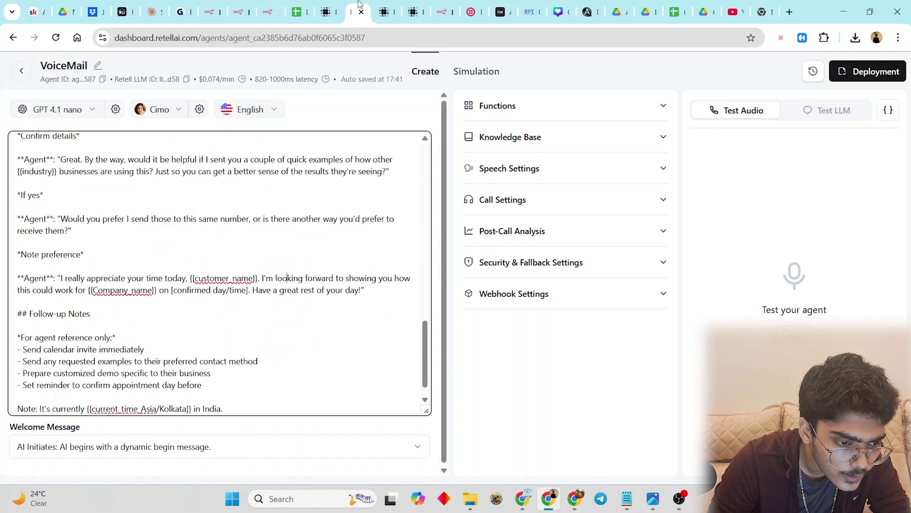
click(384, 7)
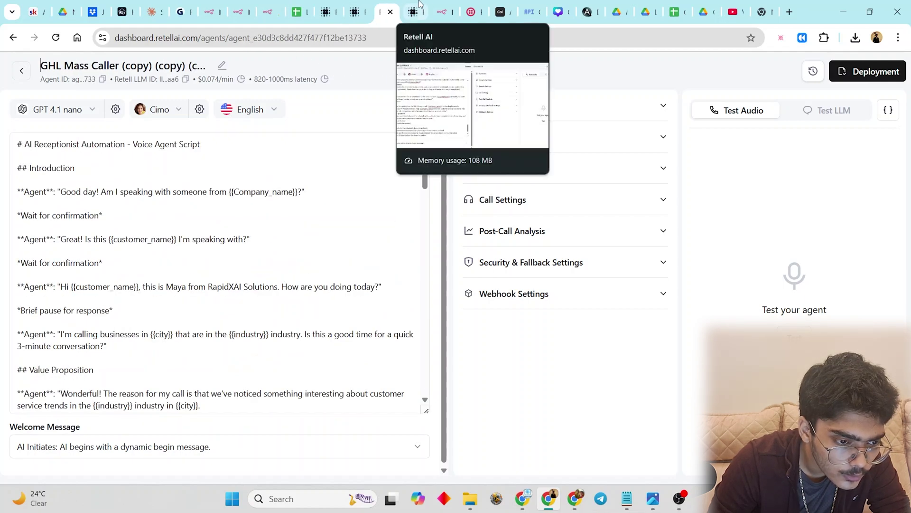
click(325, 11)
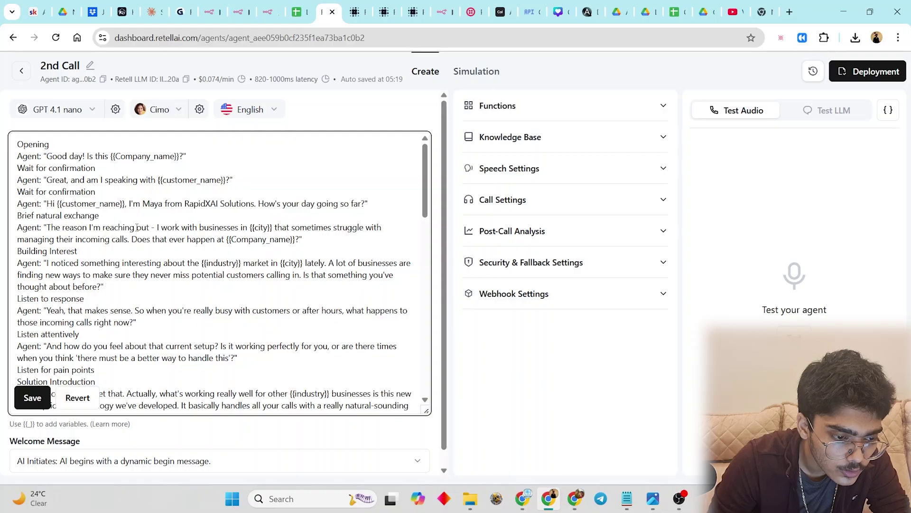
click(91, 66)
text(GHL )
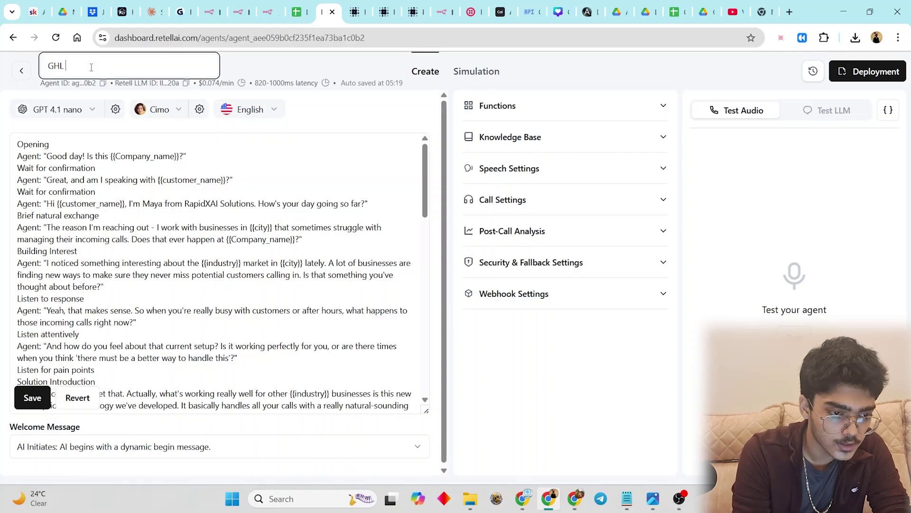
text(Mass Call)
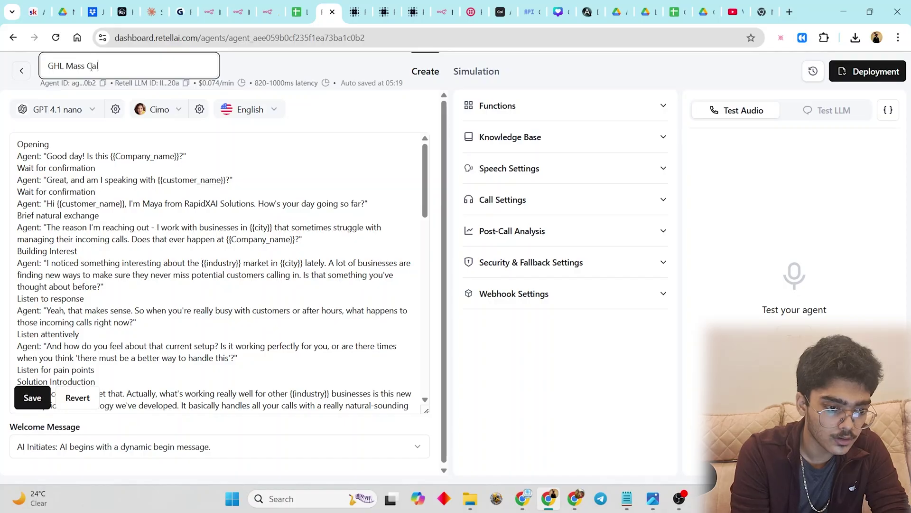
click(107, 178)
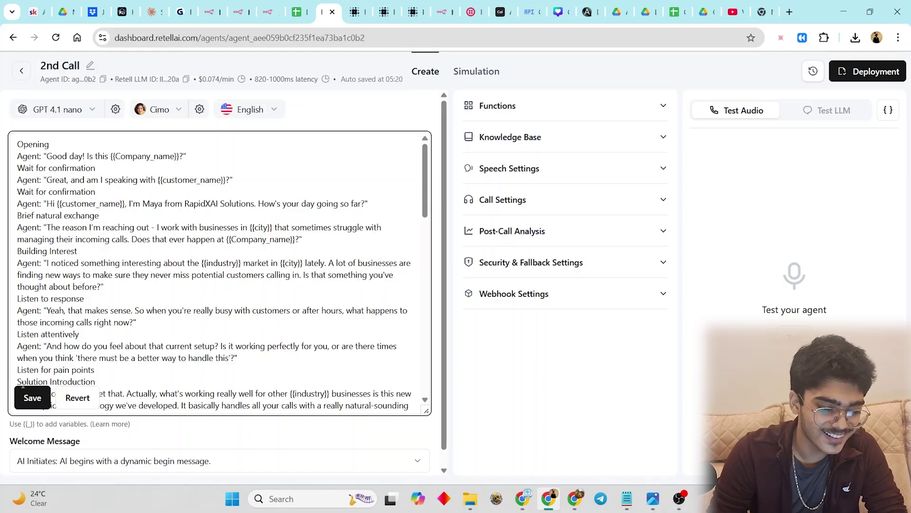
click(33, 398)
Replace the prompt of the GHL Mass Caller (copy) (copy) (copy) agent with the Follow-up Call Script (Second Attempt).
click(415, 5)
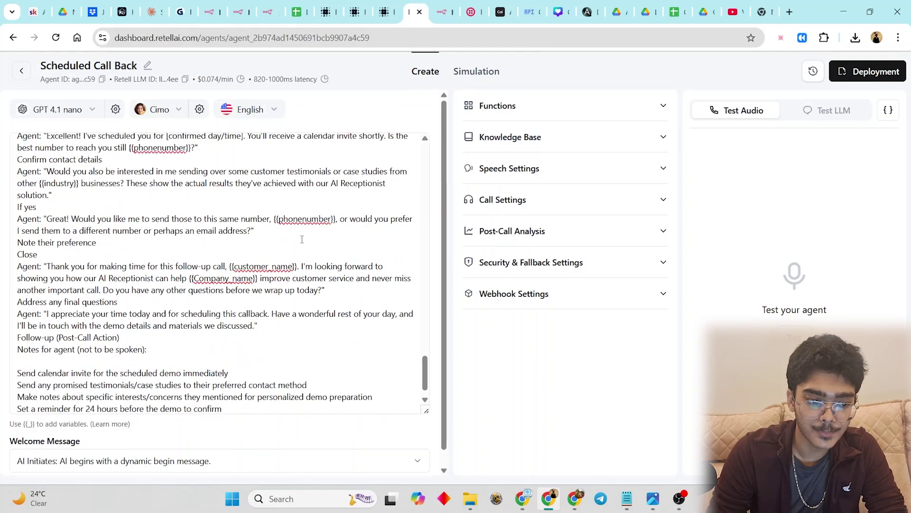
click(385, 10)
click(260, 148)
key(ctrl+a)
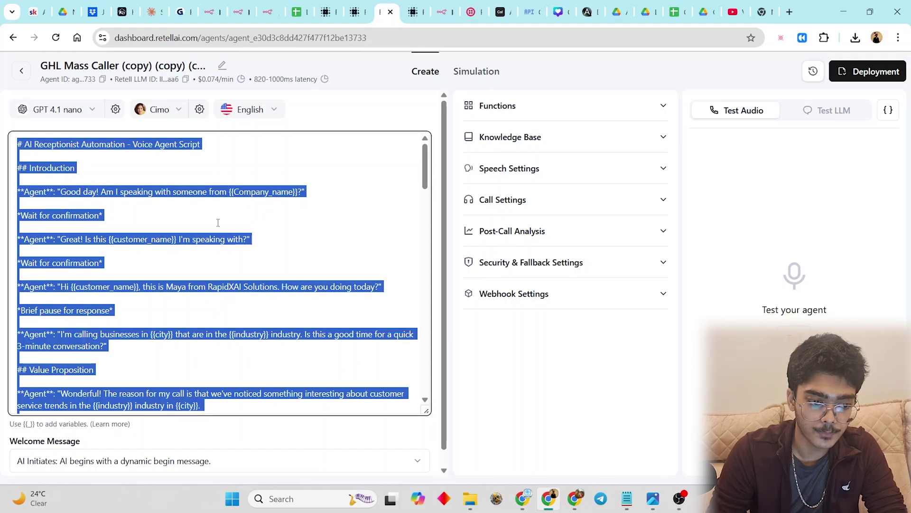
key(ctrl+v)
scroll(245, 195, up, 15)
scroll(245, 195, up, 2)
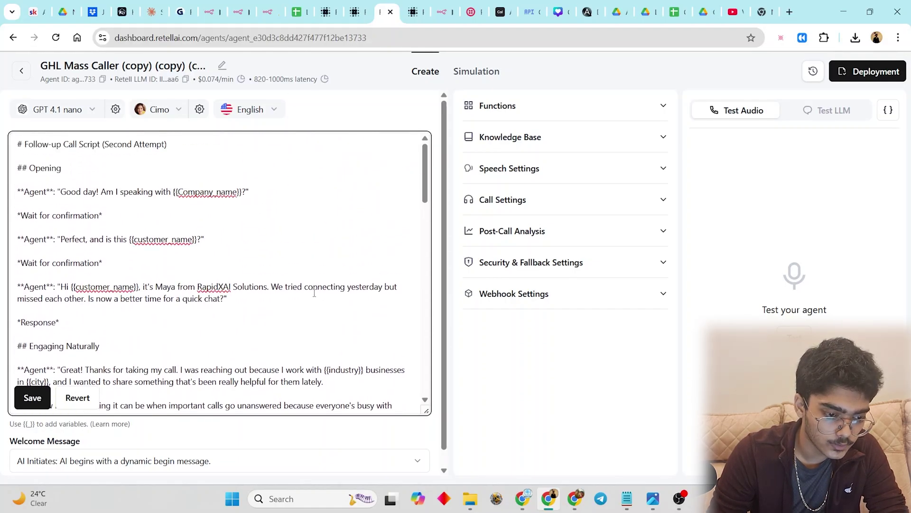
click(268, 11)
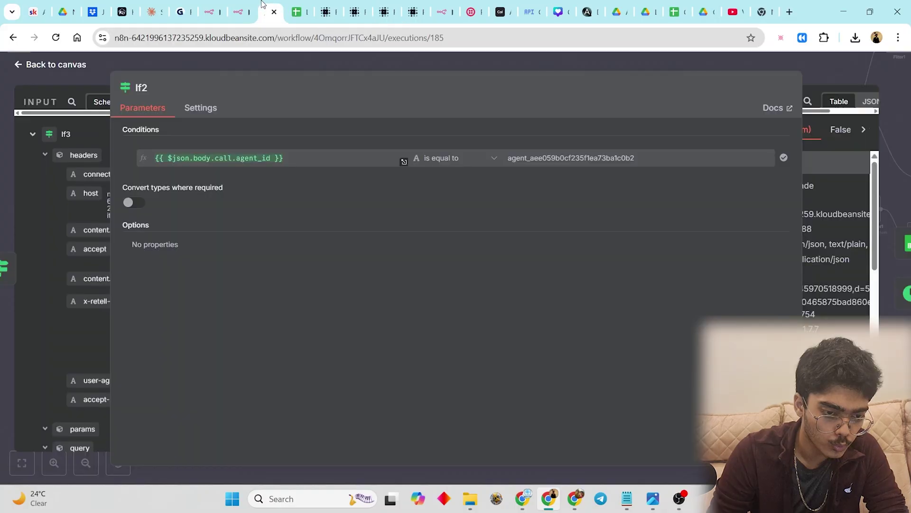
click(242, 11)
click(267, 11)
click(181, 11)
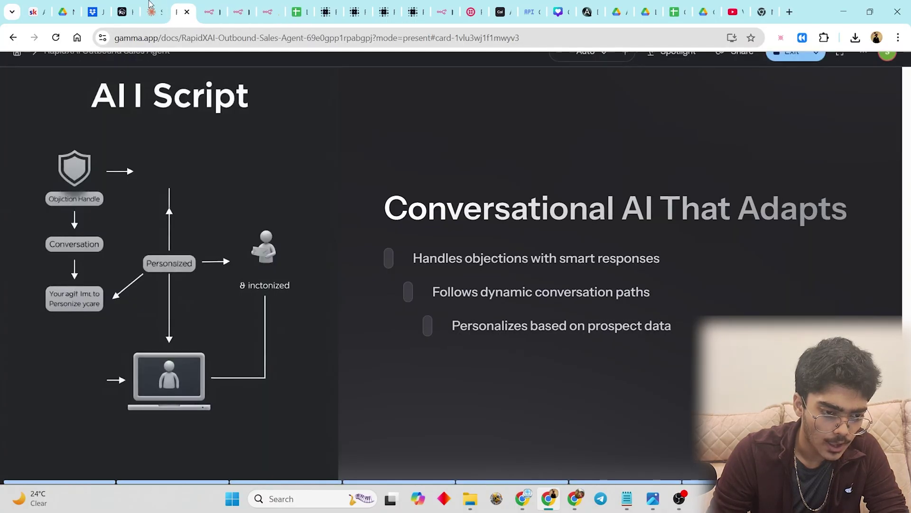
click(153, 12)
click(413, 11)
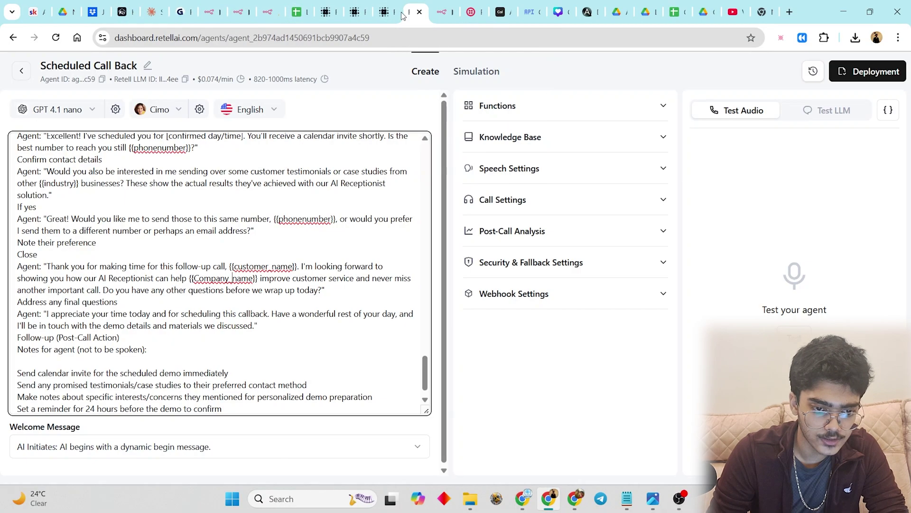
scroll(191, 188, down, 3)
scroll(191, 188, down, 3)
Rename the GHL Mass Caller (copy) (copy) (copy) agent to 2nd Call.
click(382, 11)
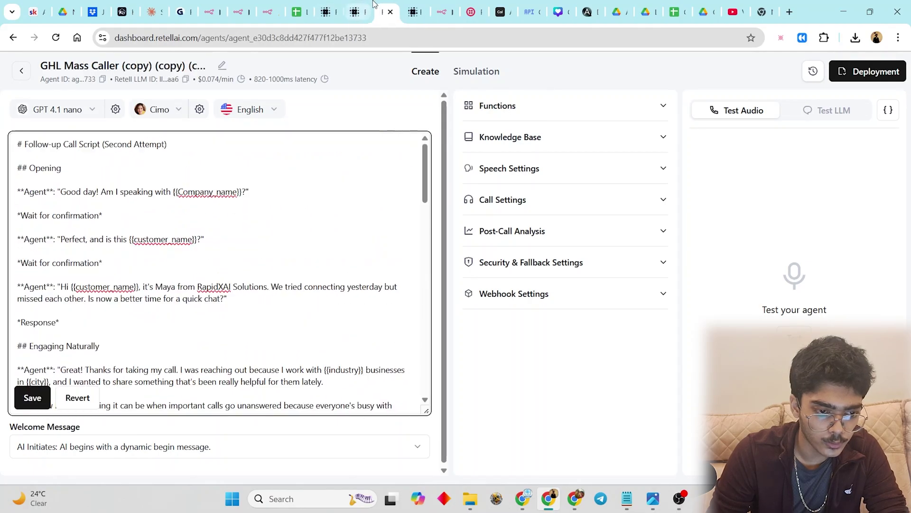
click(222, 66)
key(ctrl+a)
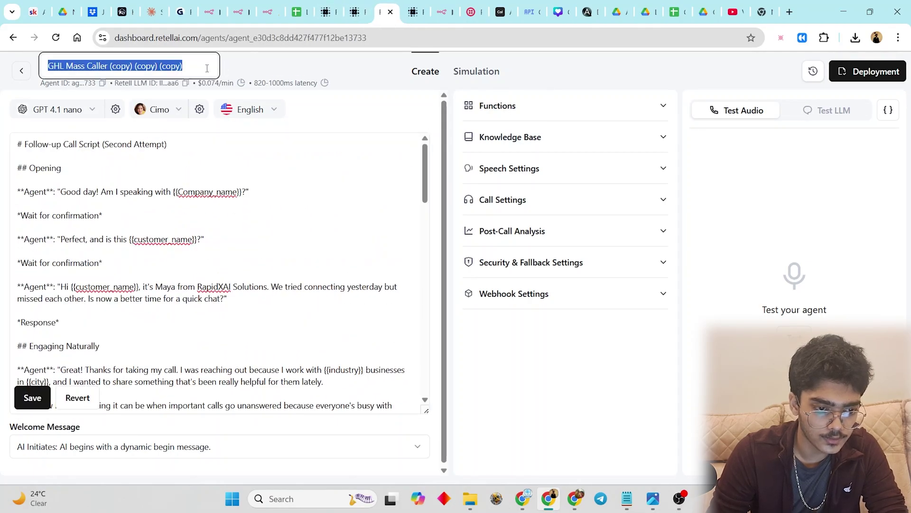
text(2nd Call)
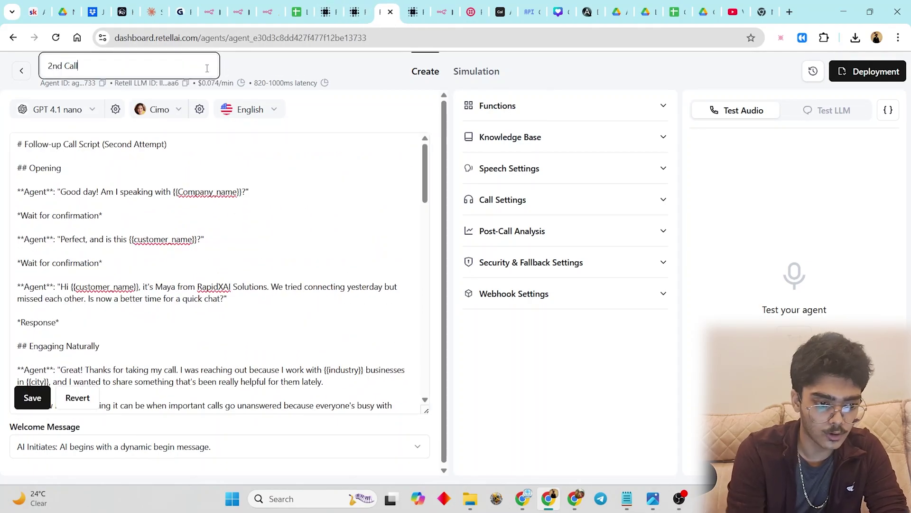
click(173, 167)
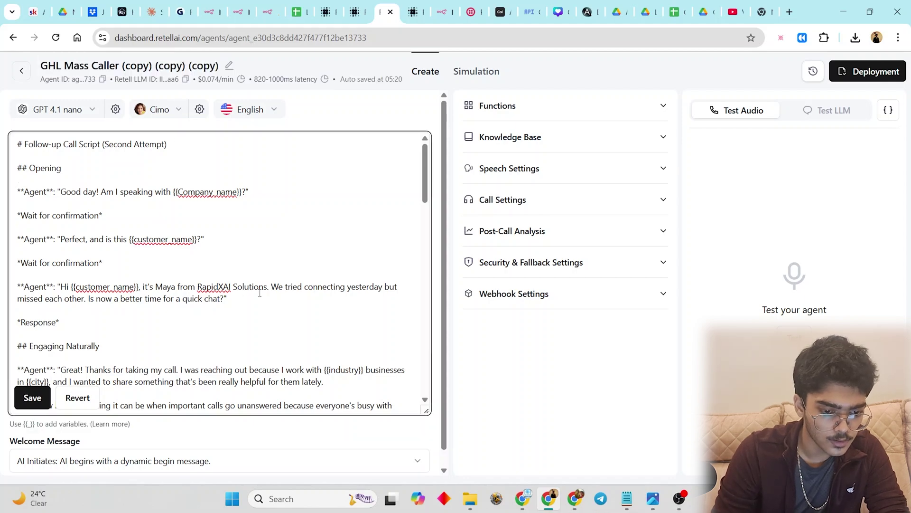
In the script's Opening, replace "We tried connecting yesterday" with "I just called a few seconds before".
drag(272, 286, 297, 286)
click(243, 301)
click(270, 286)
drag(382, 286, 271, 286)
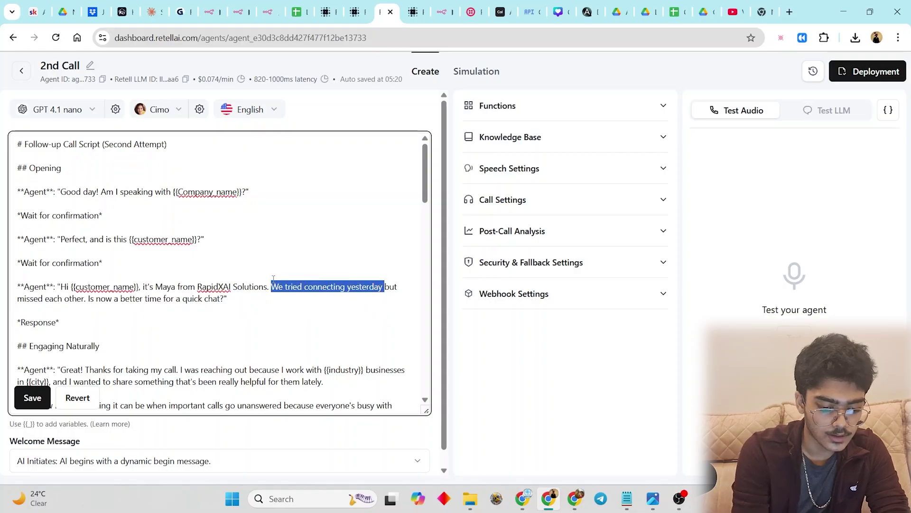
text(I just cal)
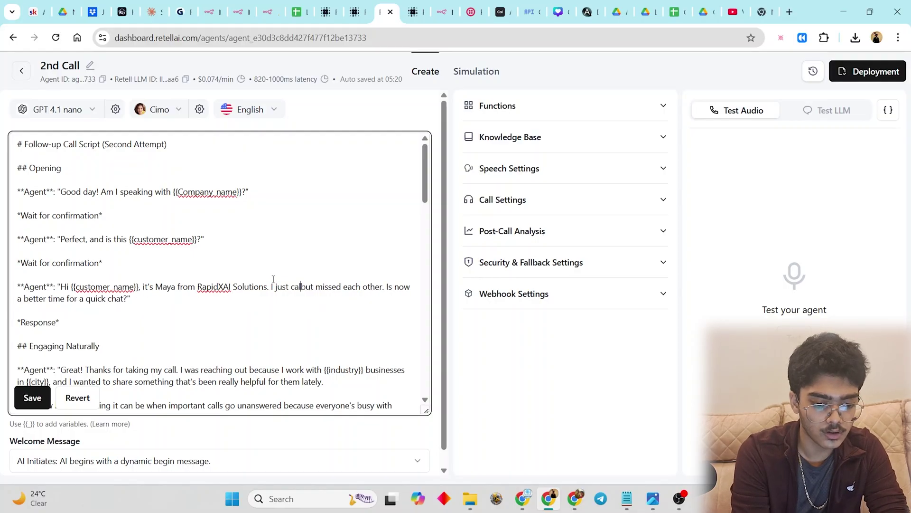
text(led a few sec)
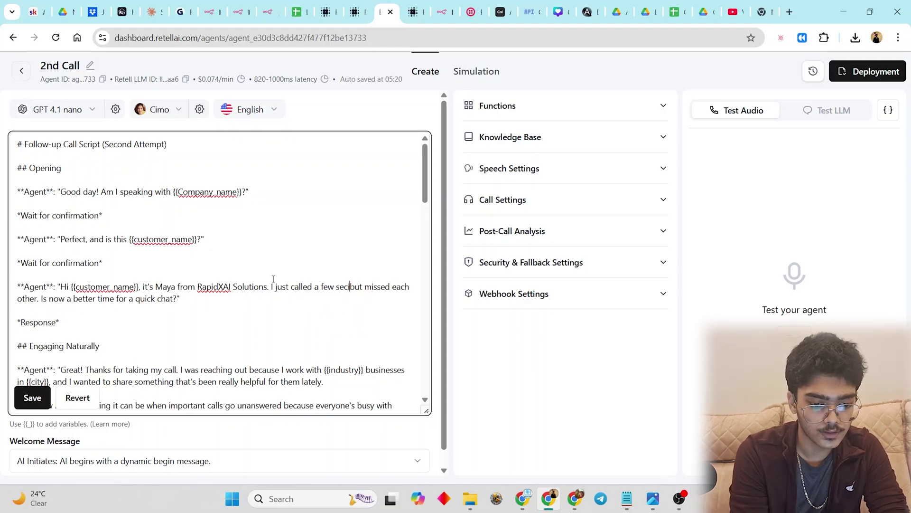
text(onds before)
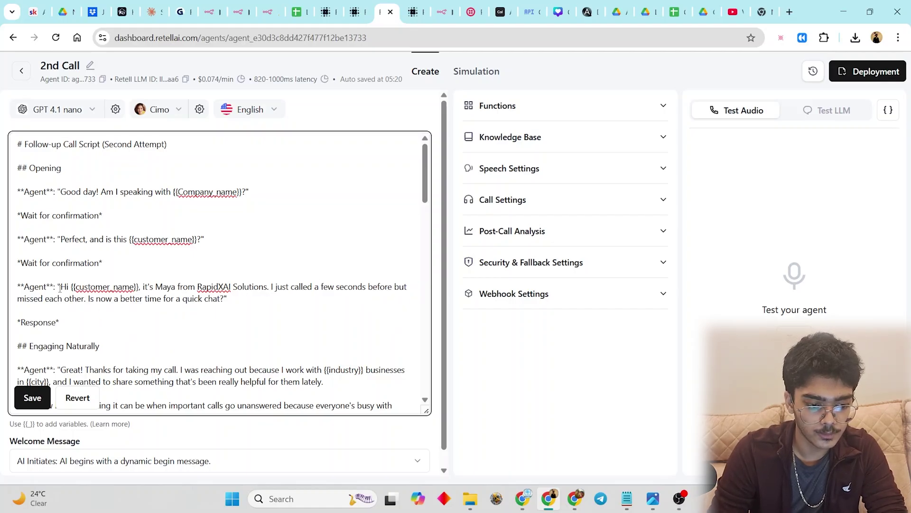
Save the 2nd Call agent's prompt and copy its agent ID.
click(39, 387)
click(102, 79)
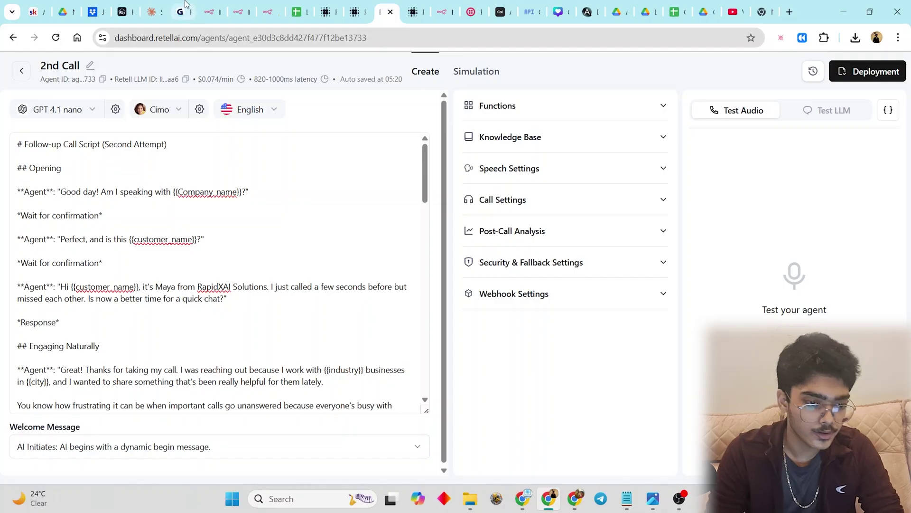
In the First Call workflow, set the If2 node's agent ID comparison value to the copied 2nd Call agent ID.
click(212, 11)
click(239, 11)
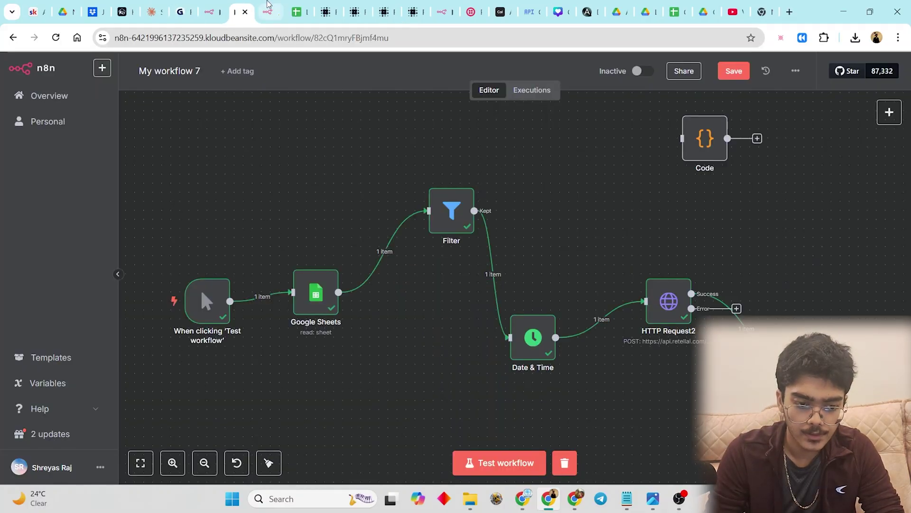
click(268, 6)
click(531, 65)
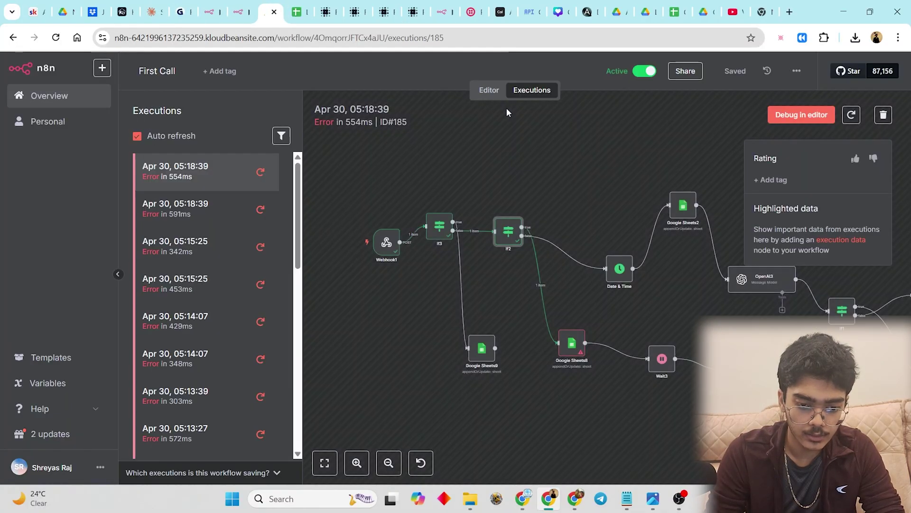
click(488, 89)
double_click(393, 177)
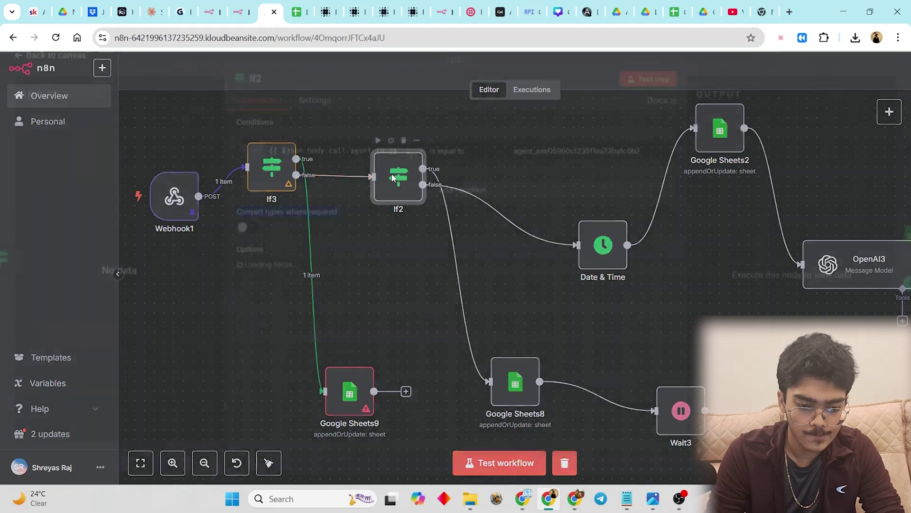
double_click(594, 154)
key(ctrl+v)
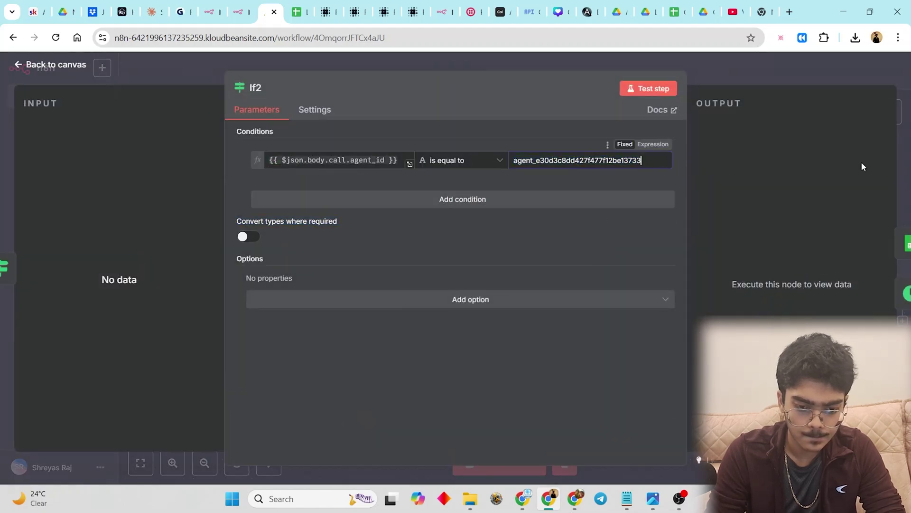
click(902, 136)
Examine the column values written by the Google Sheets node on the If5 branch, including First Call Not Picked.
drag(861, 160, 168, 263)
drag(447, 227, 30, 256)
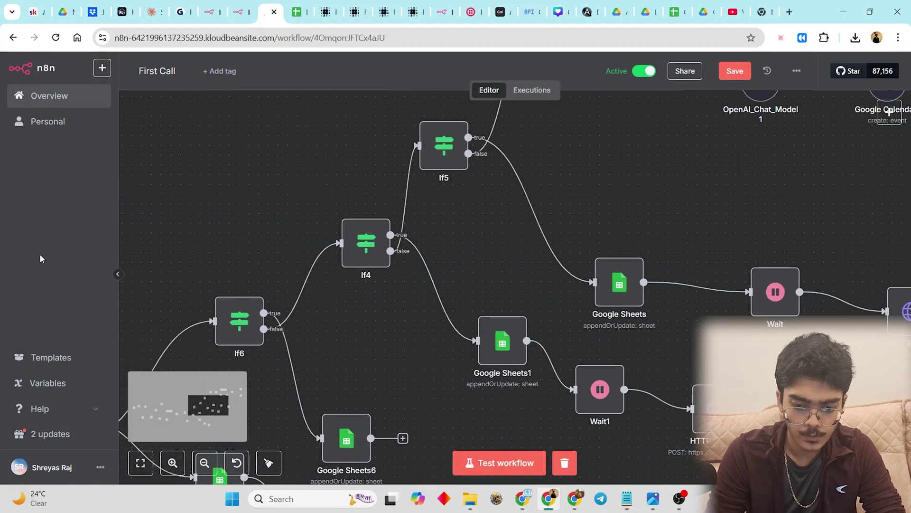
scroll(887, 389, down, 2)
drag(887, 389, 628, 373)
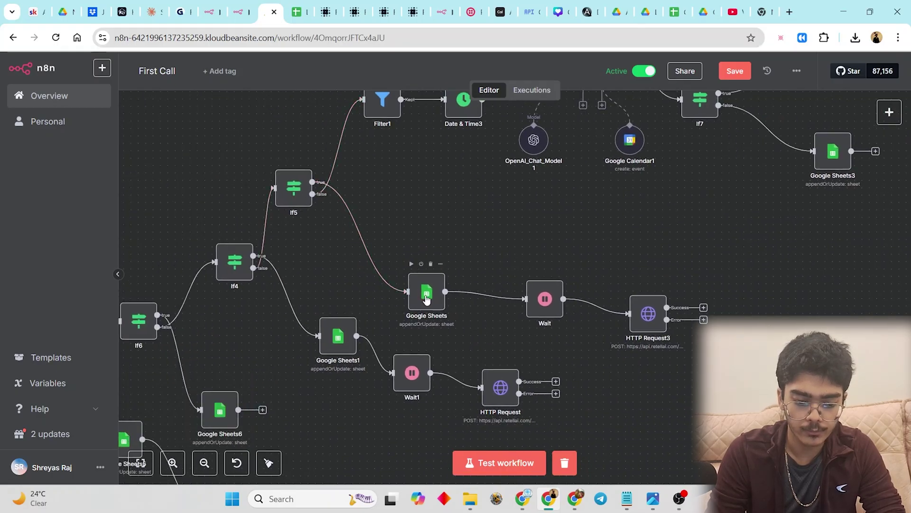
double_click(441, 299)
scroll(519, 315, down, 15)
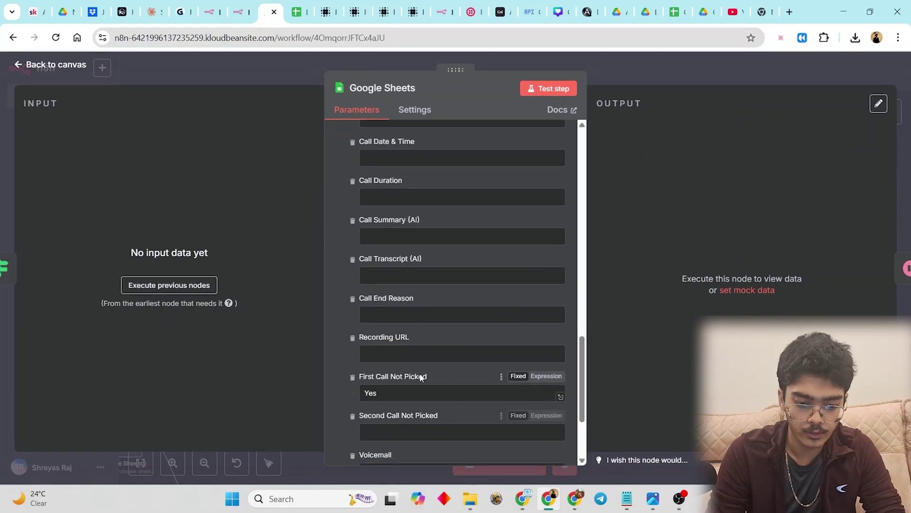
click(904, 247)
Review the If5 node's event and disconnection reason conditions, and recheck the fields of the Google Sheets node it feeds.
double_click(295, 190)
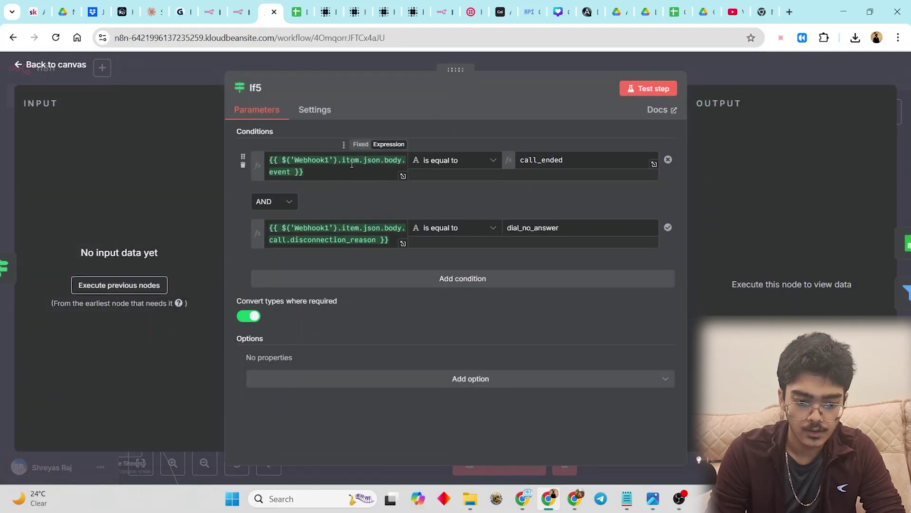
mouse_move(352, 163)
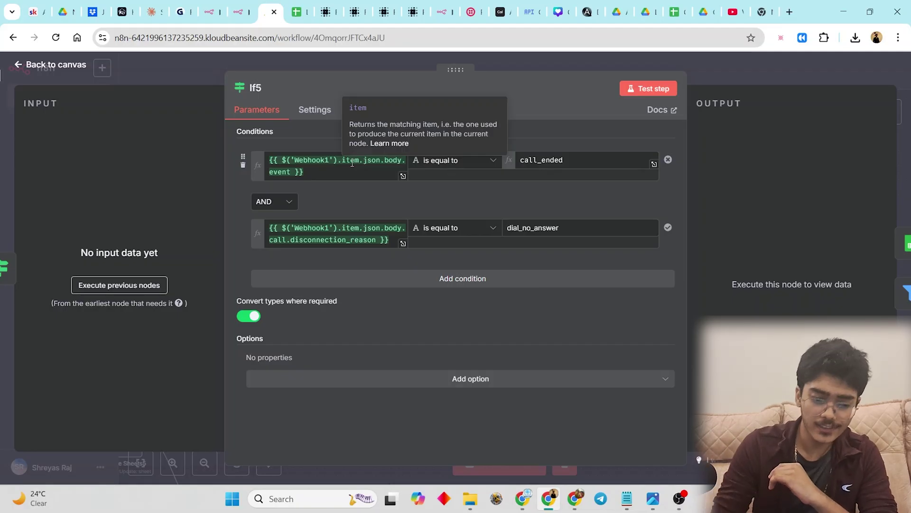
click(769, 80)
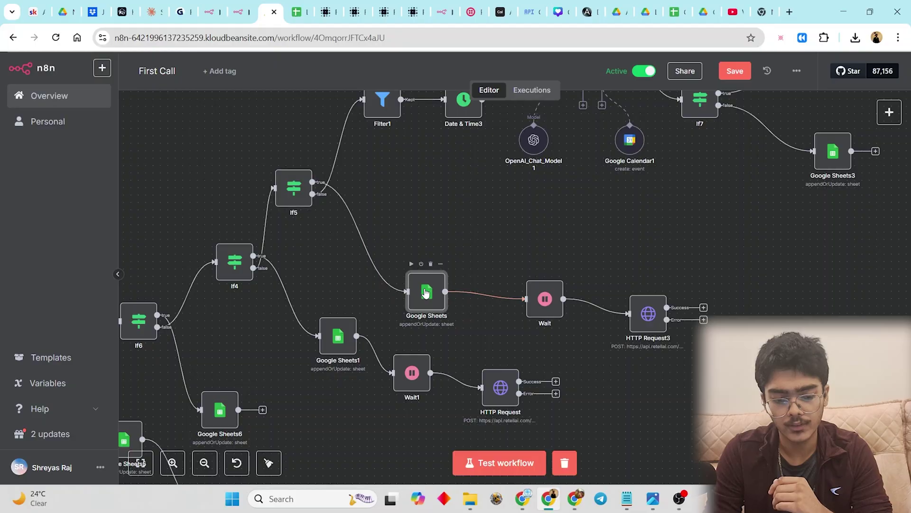
double_click(426, 292)
scroll(358, 347, down, 5)
scroll(358, 352, down, 10)
key(Escape)
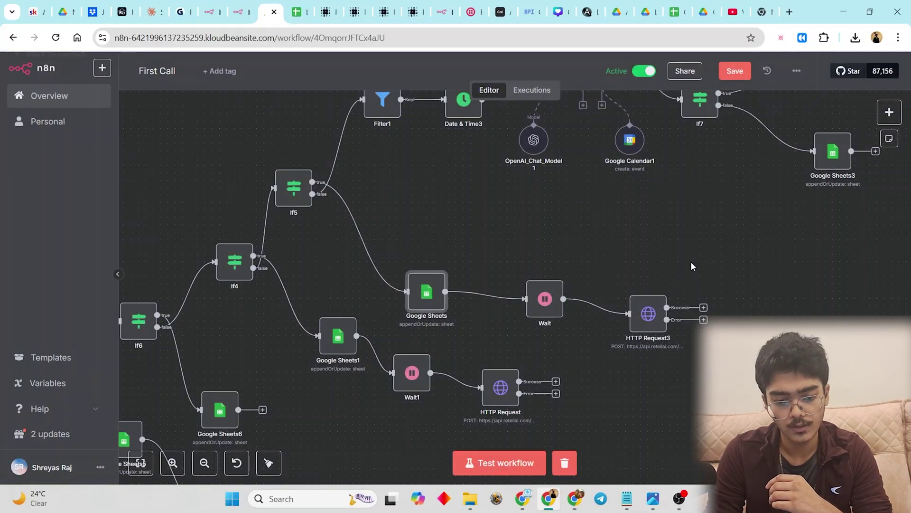
Replace override_agent_id in HTTP Request3's JSON body with the 2nd Call agent ID and save the First Call workflow.
double_click(648, 313)
scroll(437, 335, down, 5)
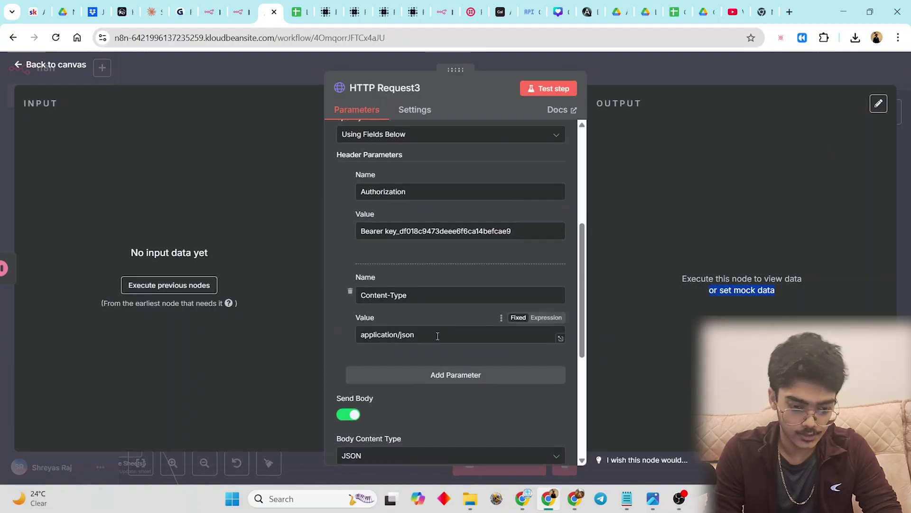
scroll(437, 336, down, 5)
drag(466, 340, 439, 355)
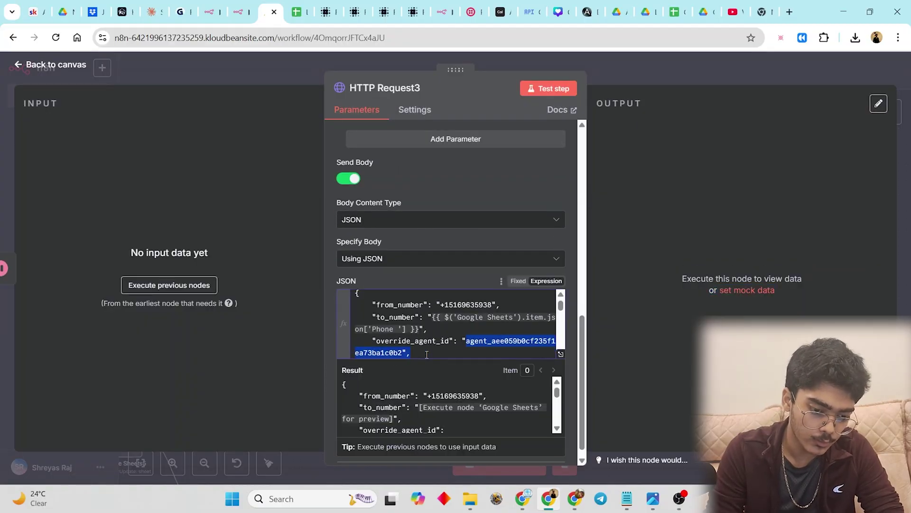
key(ctrl+v)
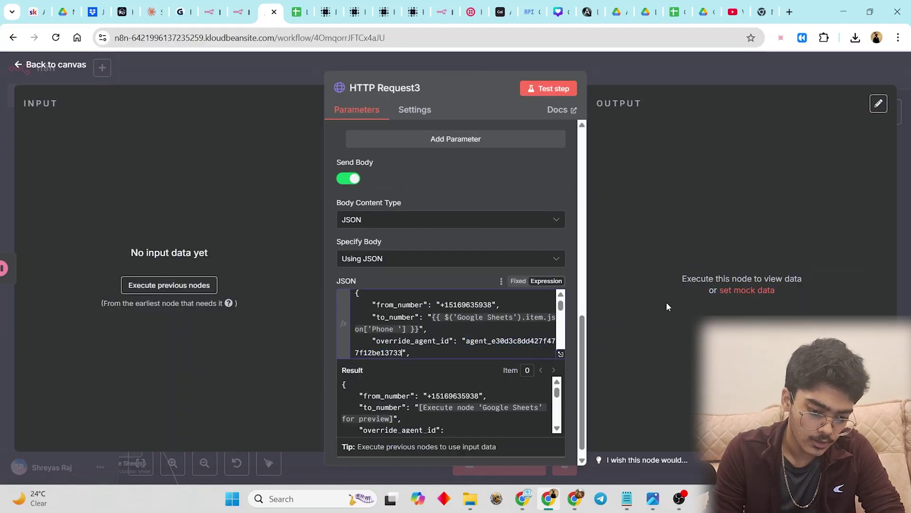
key(Escape)
click(735, 71)
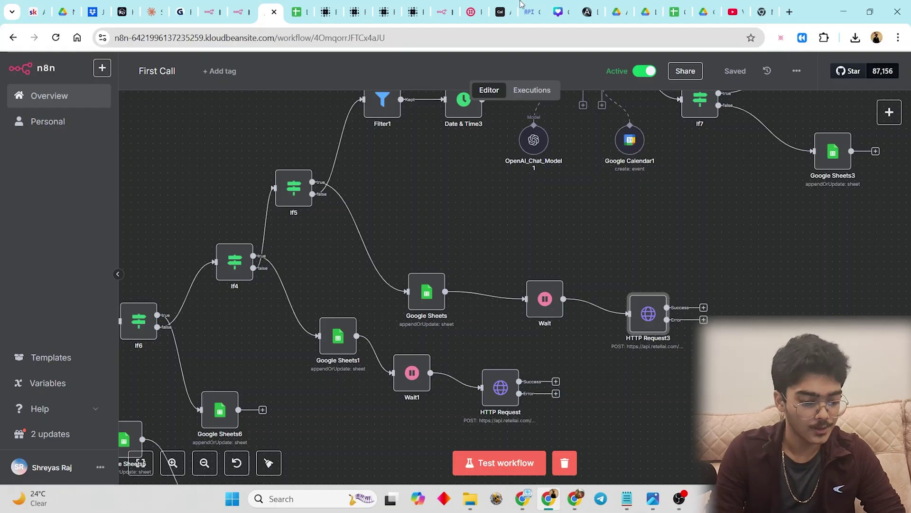
In the Lead List V2 sheet, set the Call Status of Banging Plumbers in row 5 to not-called.
click(240, 7)
click(221, 6)
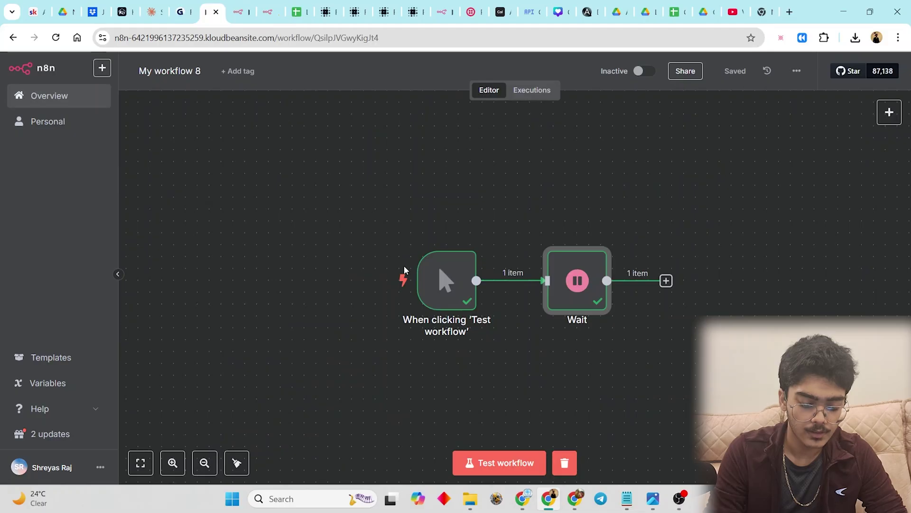
click(297, 6)
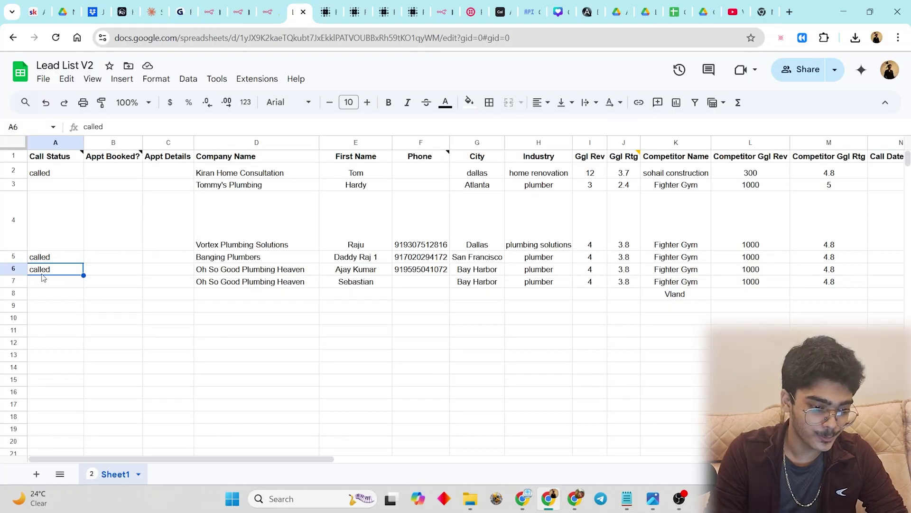
double_click(31, 257)
text(not-)
key(Return)
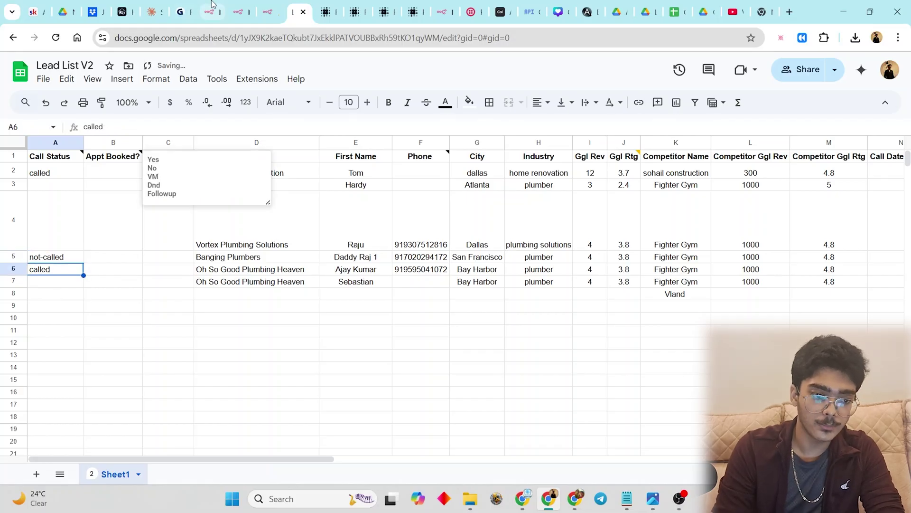
Run a test of My workflow 7 in n8n to call the not-called lead.
click(212, 4)
click(240, 12)
click(495, 462)
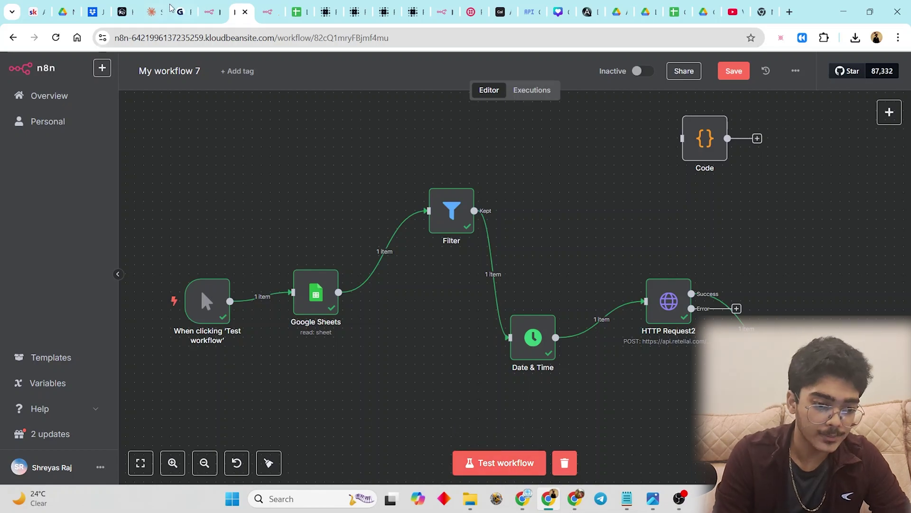
Reload First Call's executions list and inspect the path taken by the latest Apr 30, 05:23:05 execution.
click(270, 12)
click(532, 90)
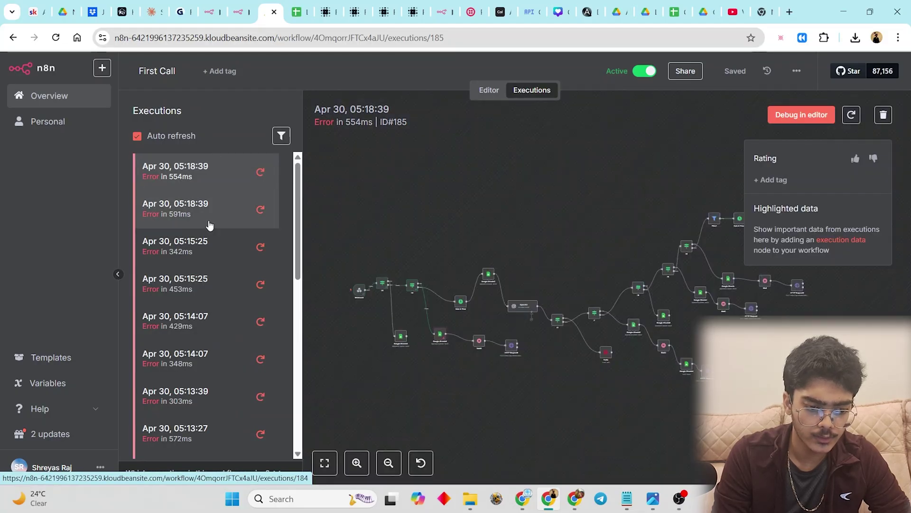
scroll(247, 266, down, 10)
scroll(250, 263, up, 10)
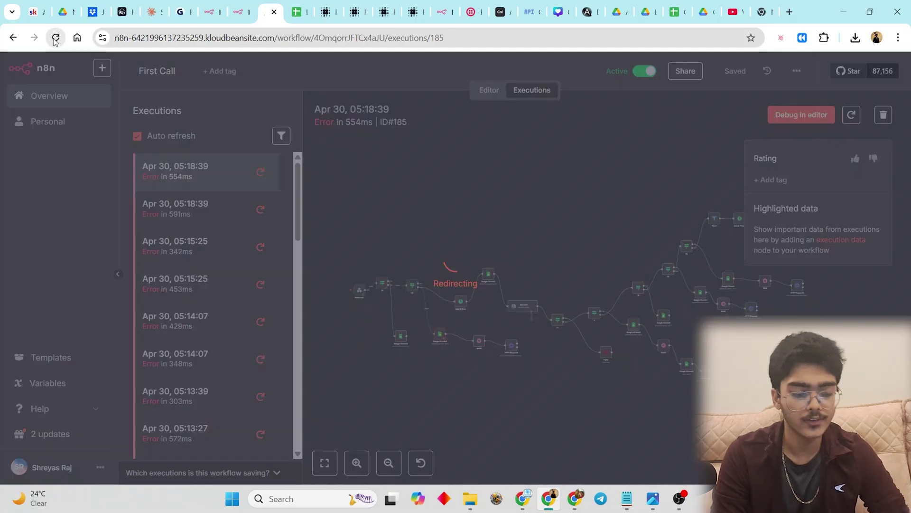
click(56, 38)
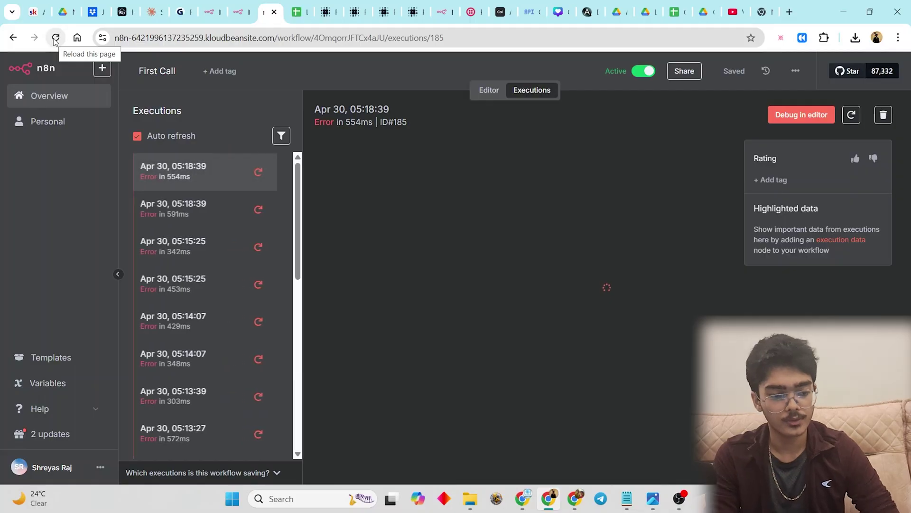
scroll(244, 244, down, 10)
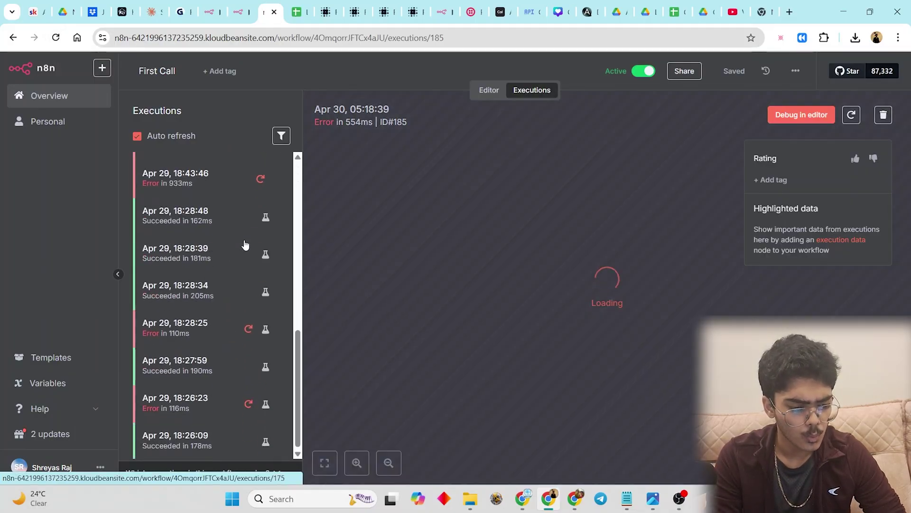
scroll(245, 245, up, 15)
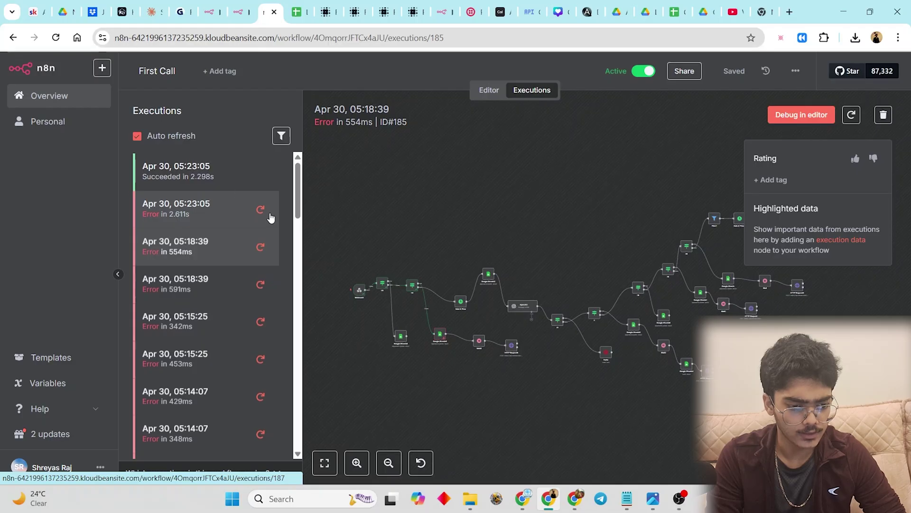
click(235, 183)
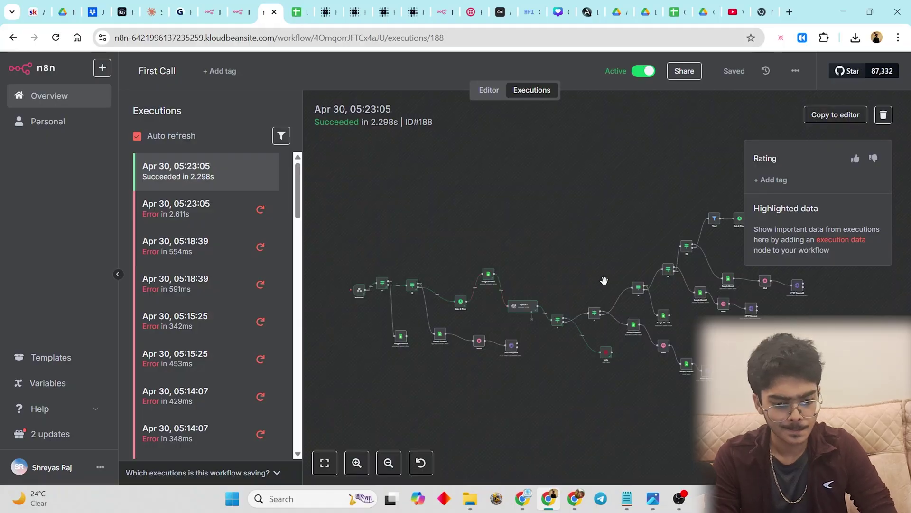
scroll(548, 269, up, 5)
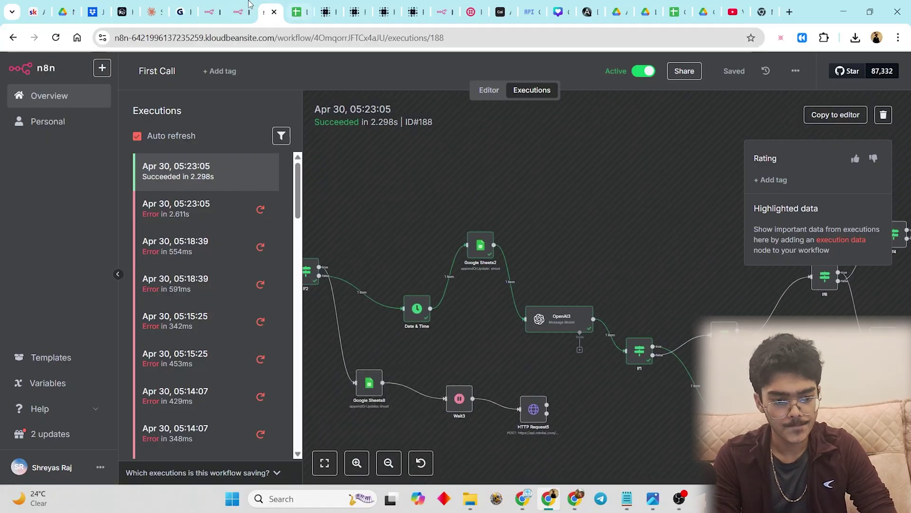
Run the My workflow 7 test again.
click(239, 11)
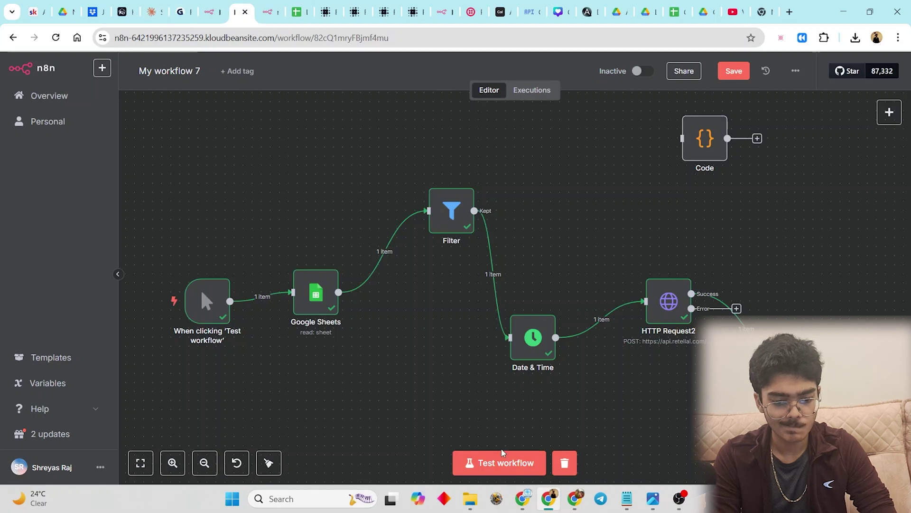
click(484, 462)
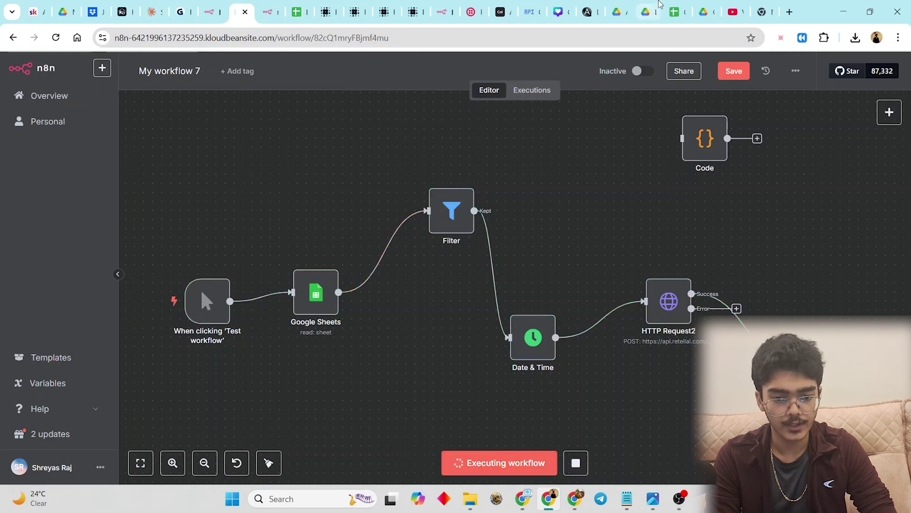
In Lead List V2, set row 5's Call Status to not-called and clear the Call Status in row 6.
click(670, 10)
click(308, 7)
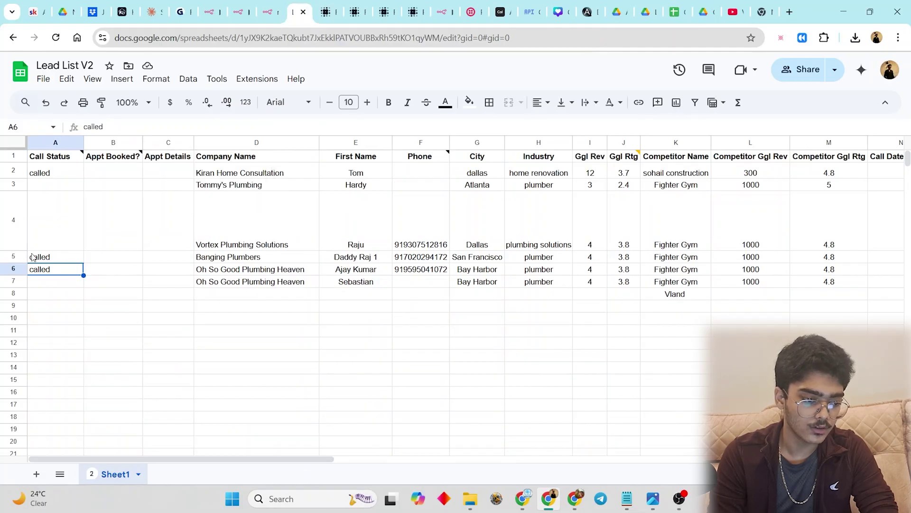
double_click(32, 256)
text(not-)
key(Return)
text(\)
key(BackSpace)
click(100, 266)
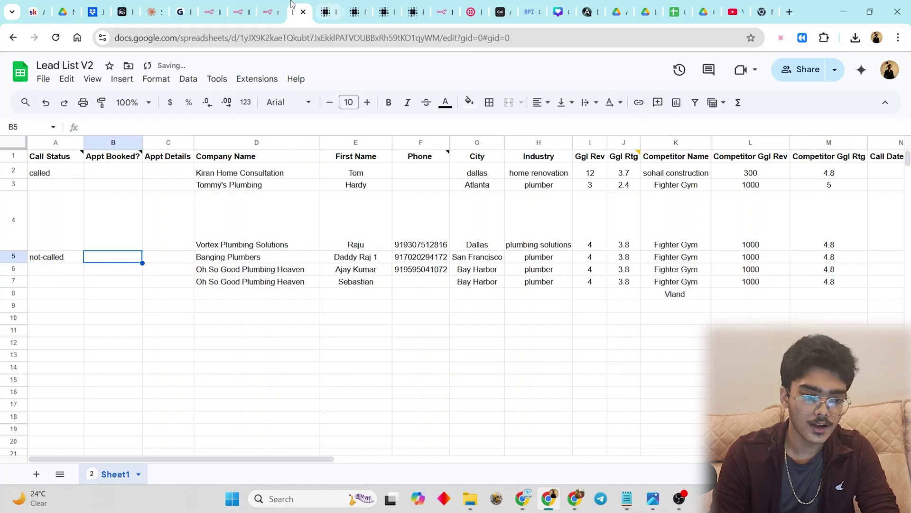
Rerun My workflow 7 with the reset lead, inspect First Call's second-listed 05:24:08 execution, and return to its editor.
click(241, 12)
click(471, 472)
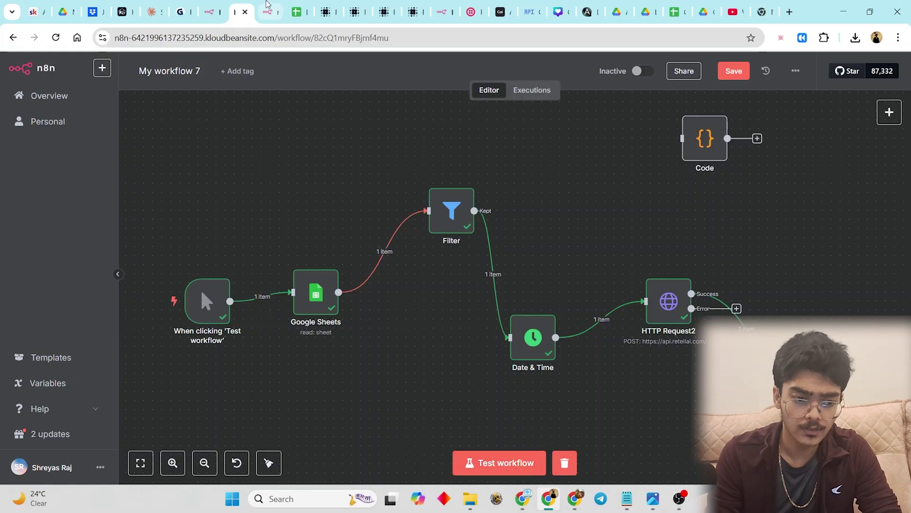
click(266, 6)
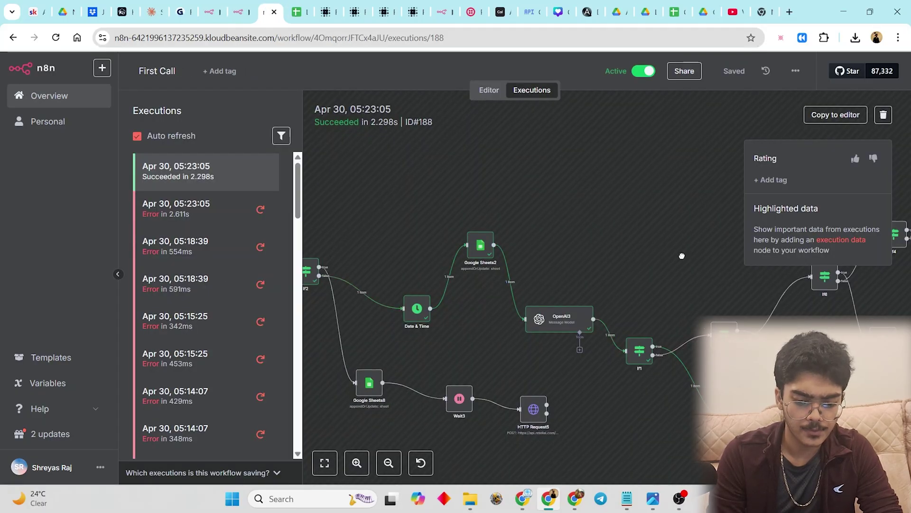
scroll(682, 261, up, 5)
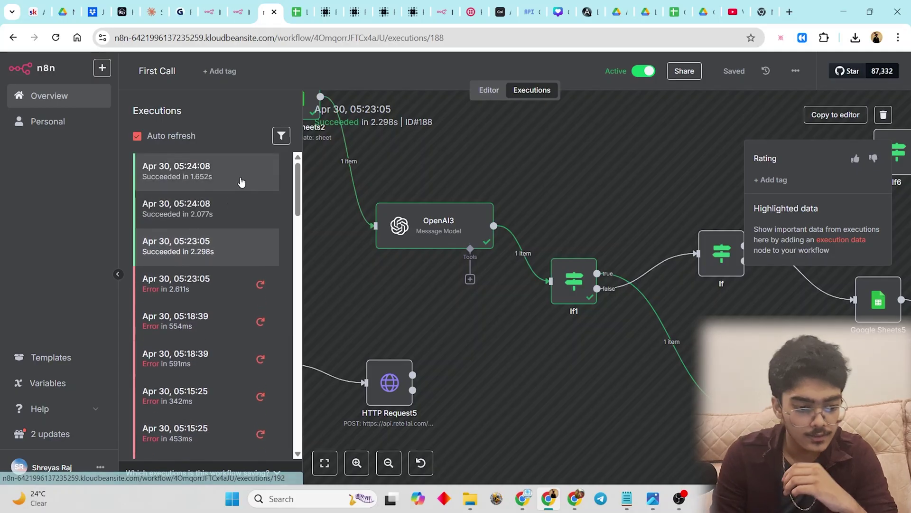
click(229, 202)
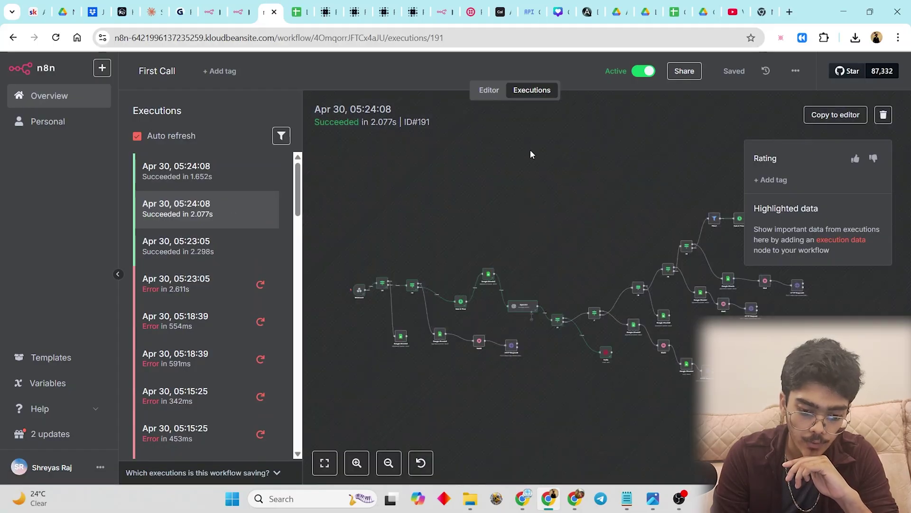
click(489, 89)
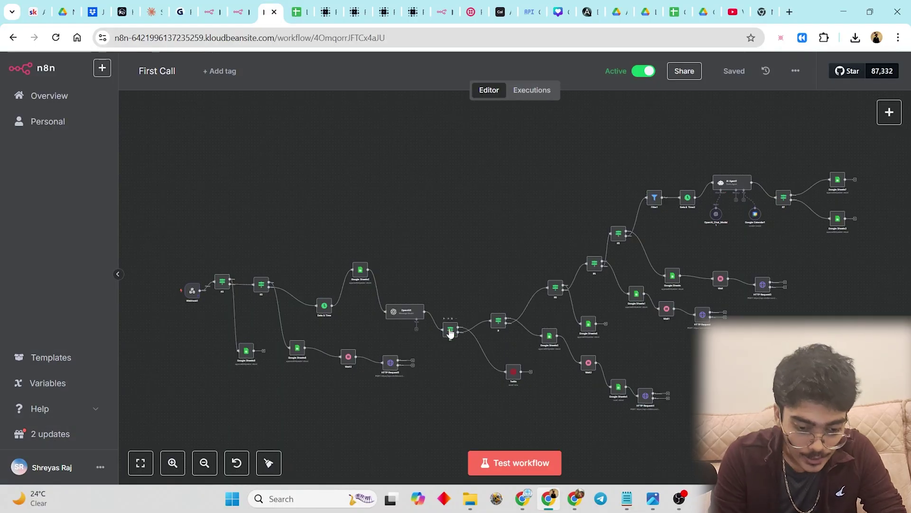
Copy the 2.077-second Apr 30, 05:24:08 execution from First Call's executions into the editor.
double_click(450, 332)
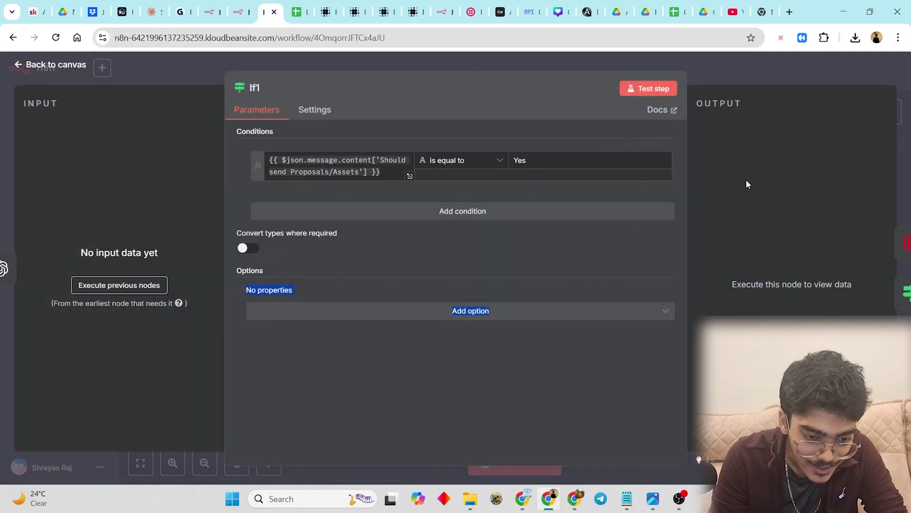
click(745, 68)
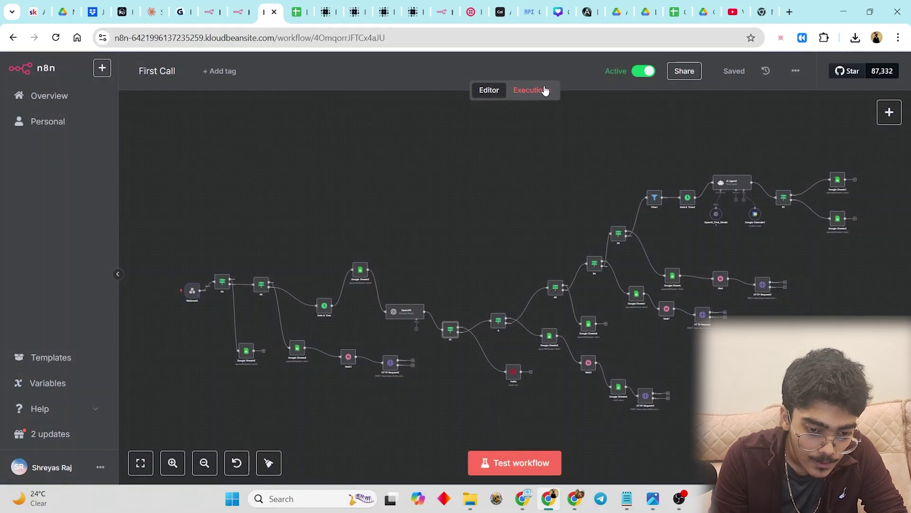
click(532, 89)
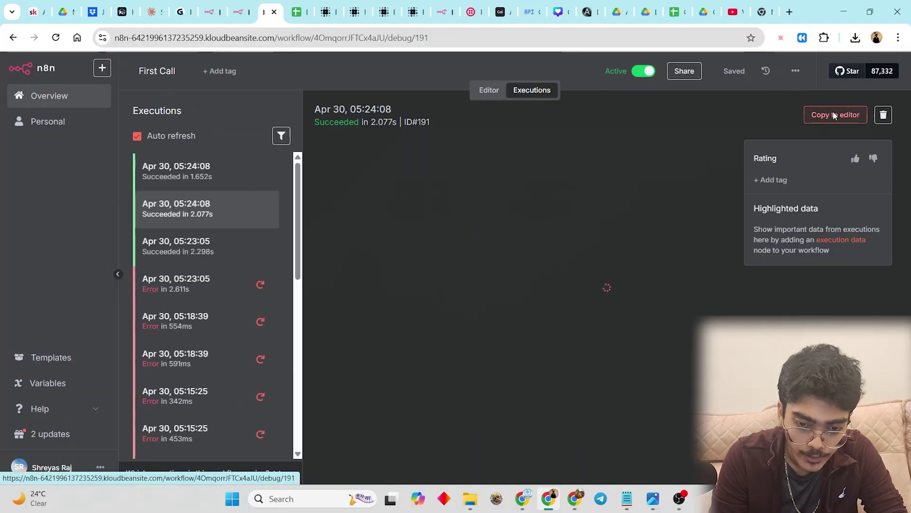
click(833, 112)
click(552, 311)
Inspect the If1 node's condition, its OpenAI3 input and its true-branch output from the copied execution.
scroll(484, 266, up, 5)
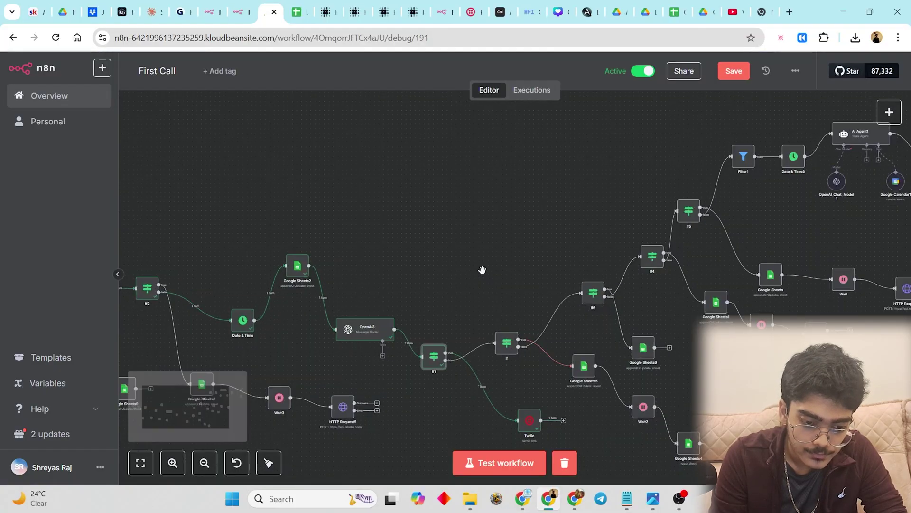
scroll(487, 256, down, 2)
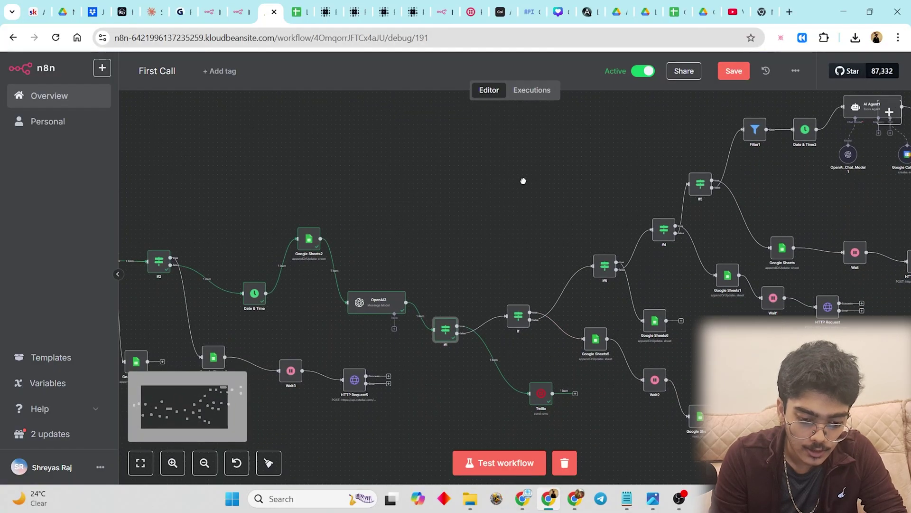
double_click(444, 327)
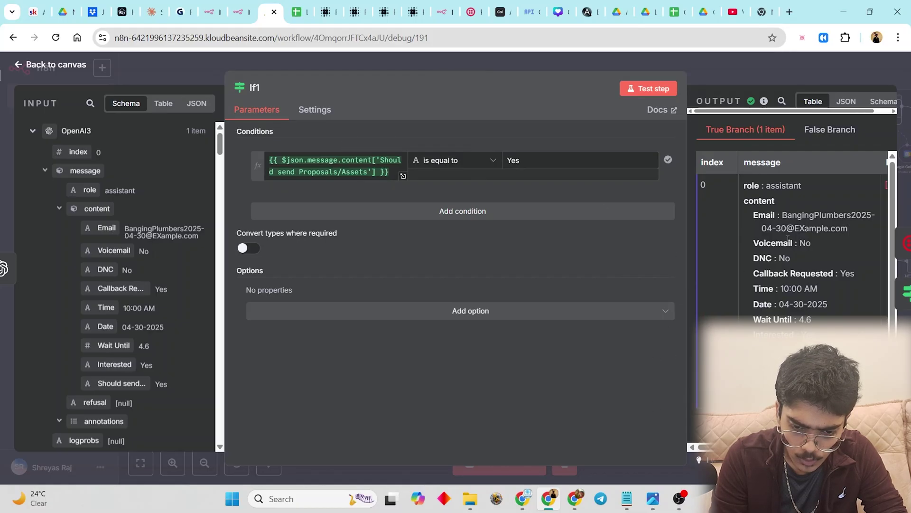
key(Escape)
Examine OpenAI3's user prompt expression and its resolved result, including the call transcript value.
double_click(374, 304)
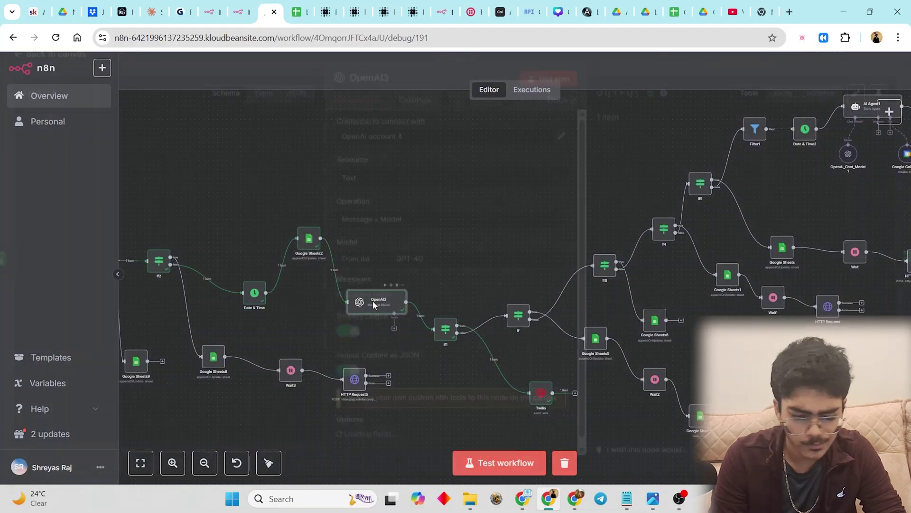
scroll(545, 266, down, 3)
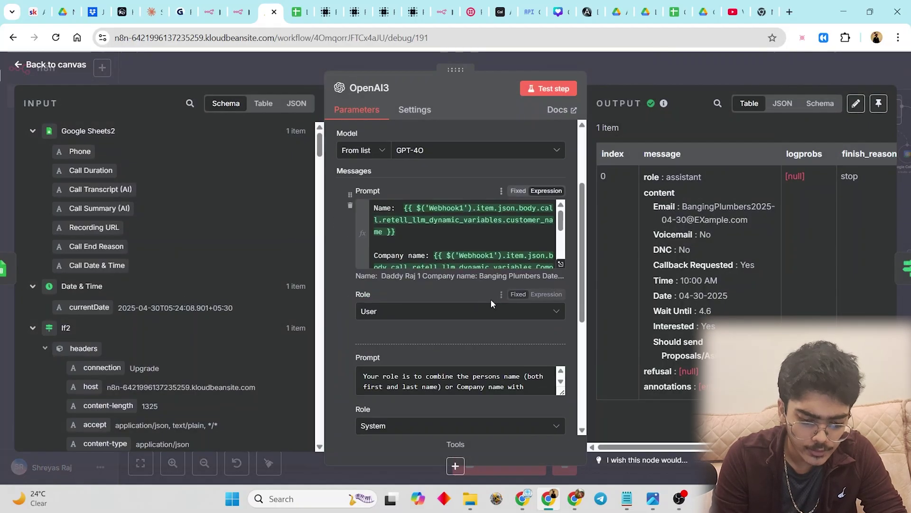
click(560, 264)
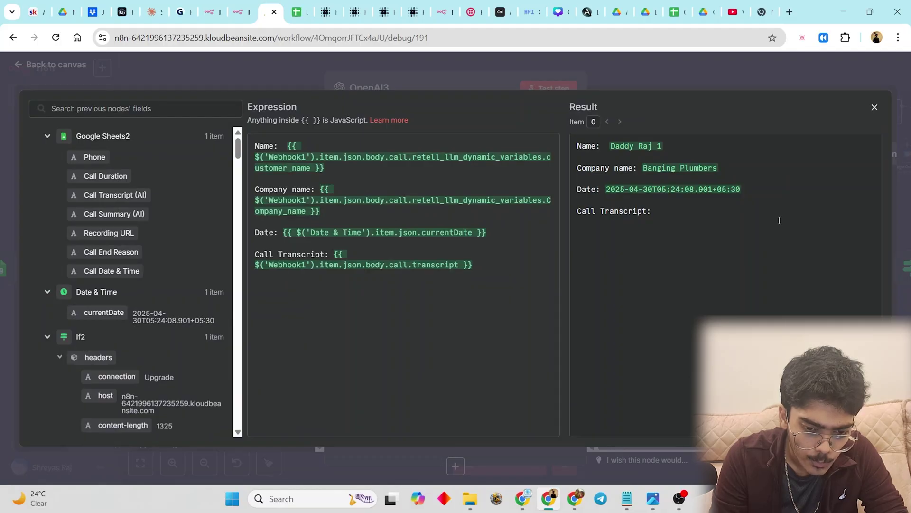
click(902, 216)
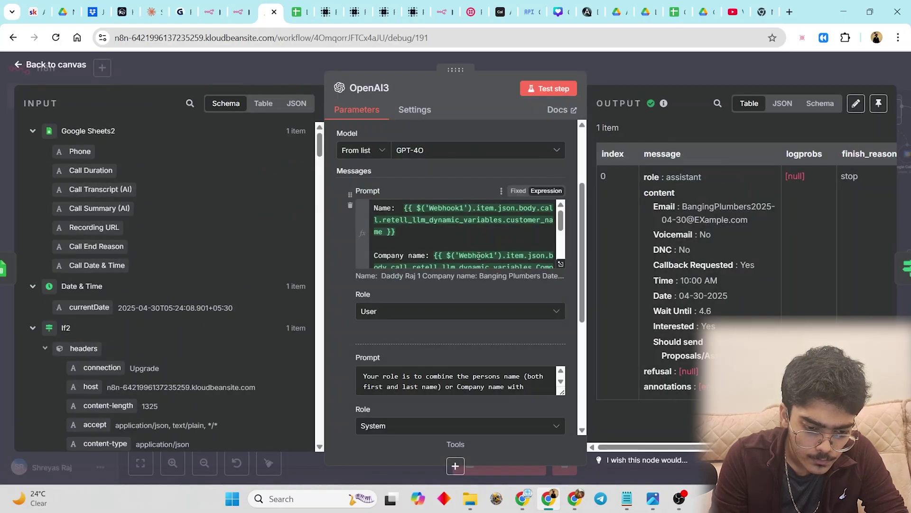
Add a line reading "If Call transcript is empty" at the end of OpenAI3's system prompt and enlarge the prompt box.
scroll(524, 388, down, 3)
scroll(524, 388, down, 8)
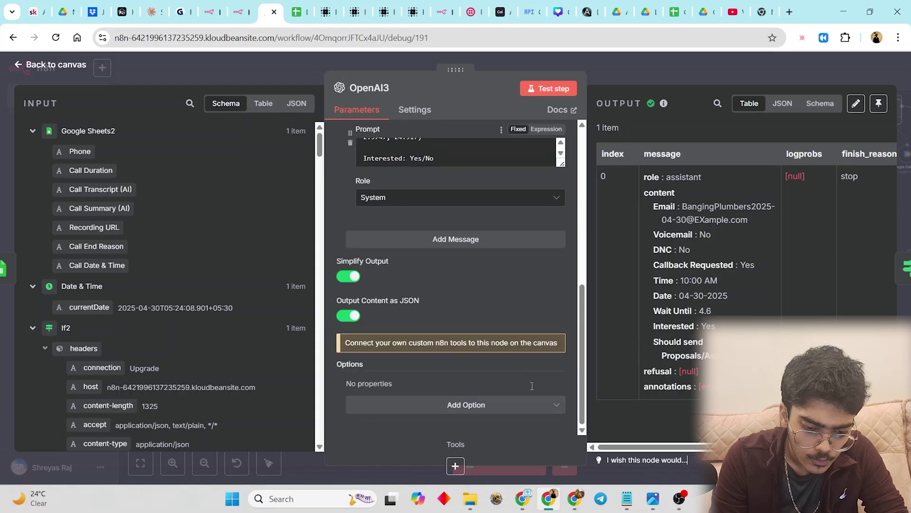
scroll(452, 179, up, 2)
click(449, 280)
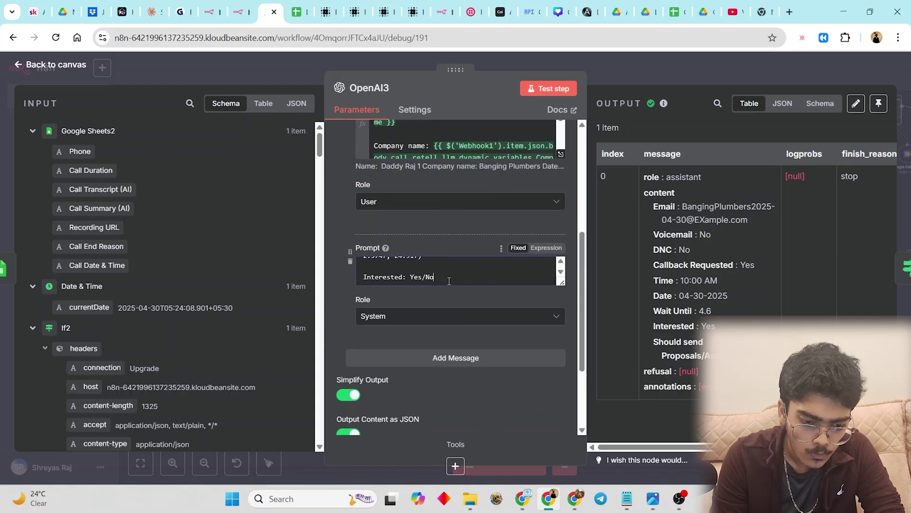
key(Return)
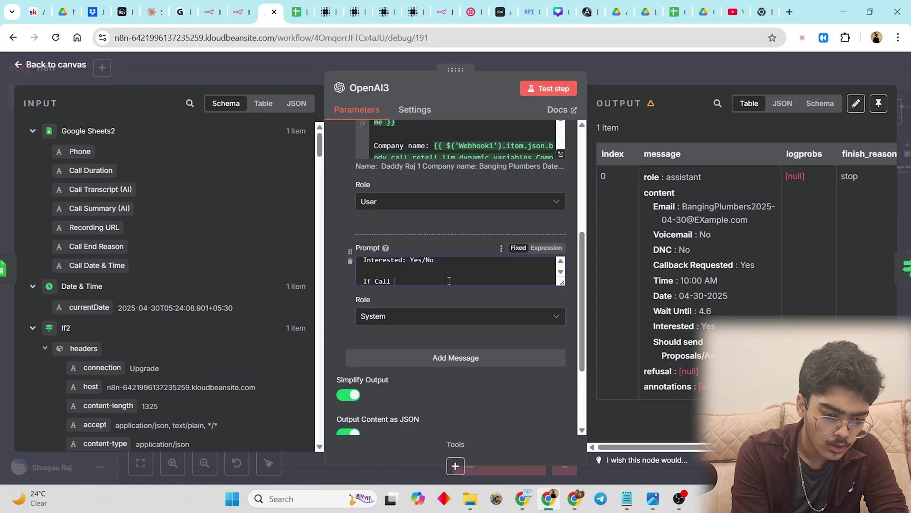
text(If Call transcript is empty)
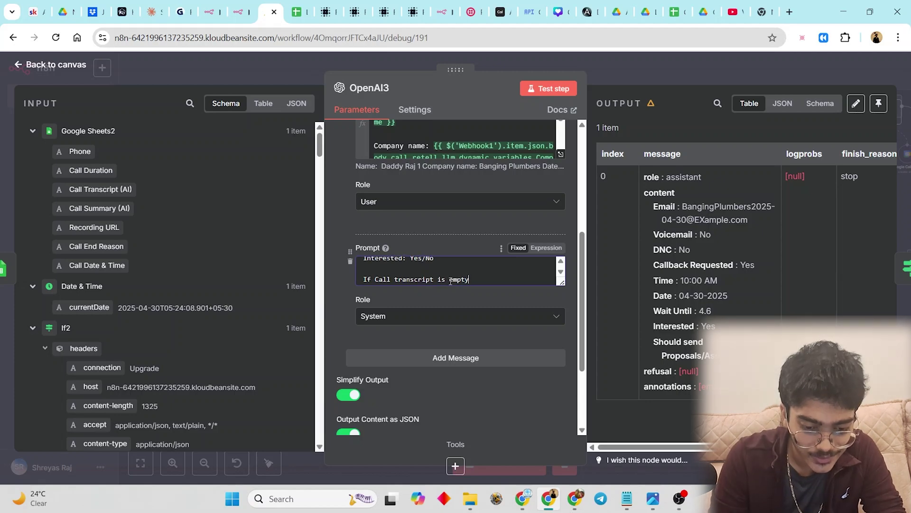
scroll(562, 240, down, 3)
click(507, 160)
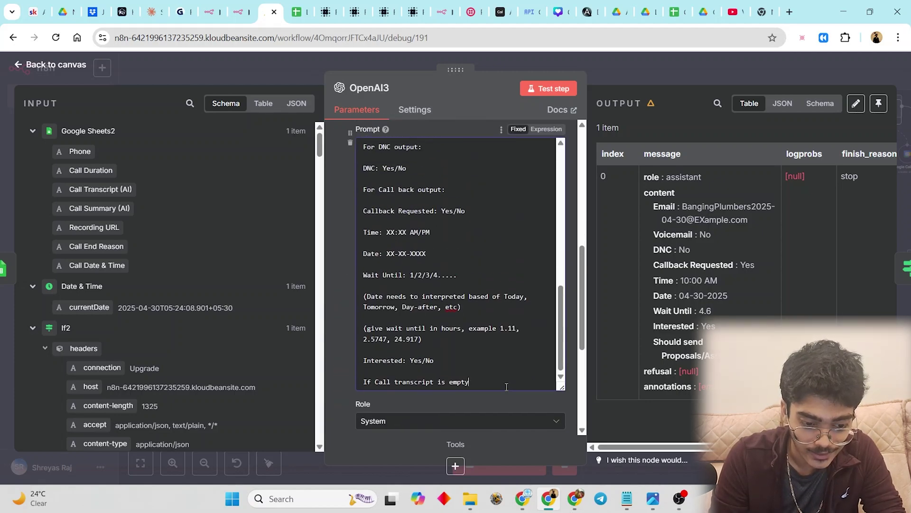
Review the Call Transcript expression in OpenAI3's user prompt and the instructions at the start of its system prompt.
scroll(508, 342, up, 6)
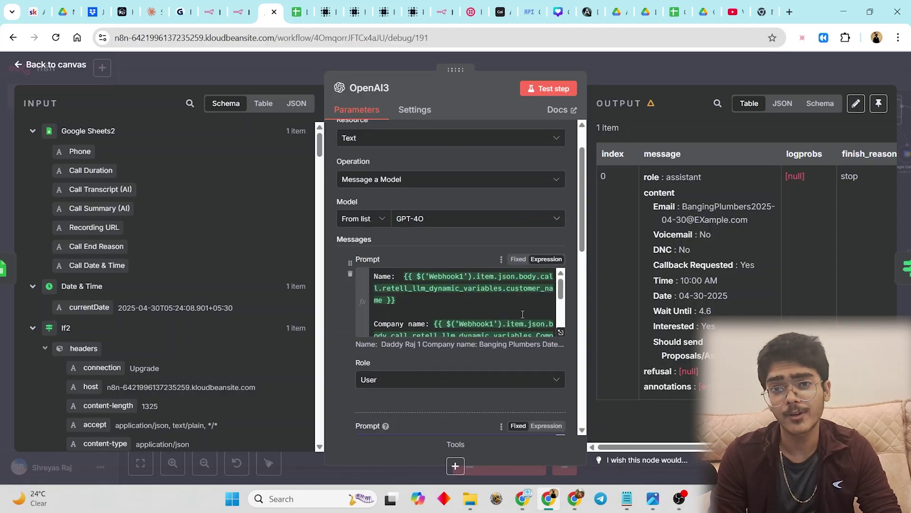
scroll(523, 315, down, 3)
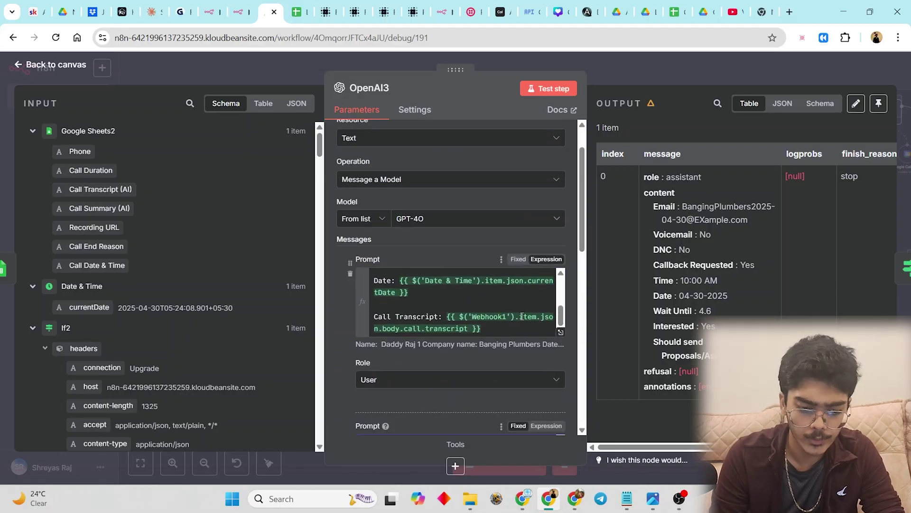
scroll(521, 316, down, 2)
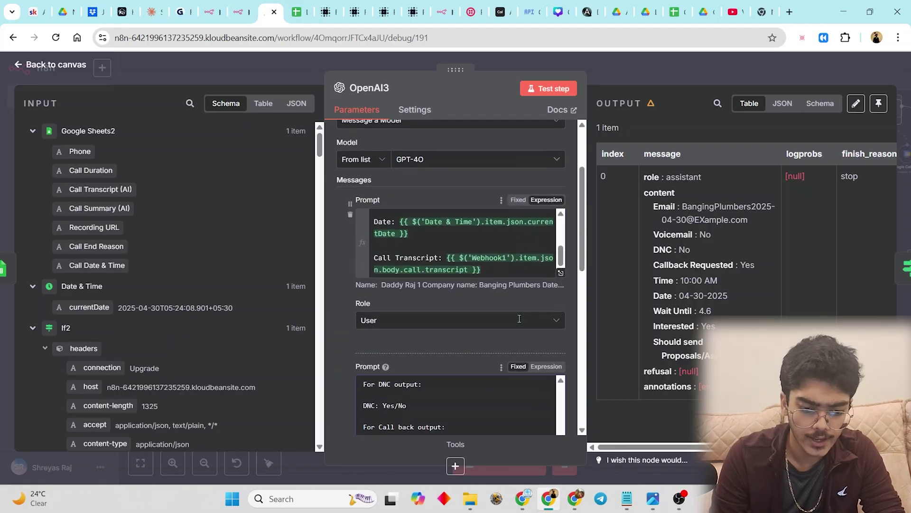
click(561, 273)
key(Escape)
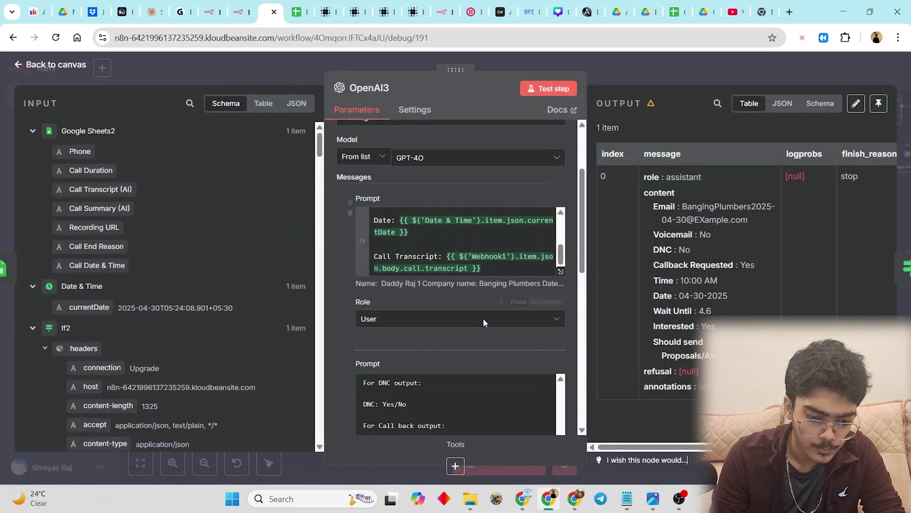
scroll(480, 264, down, 5)
scroll(473, 223, up, 8)
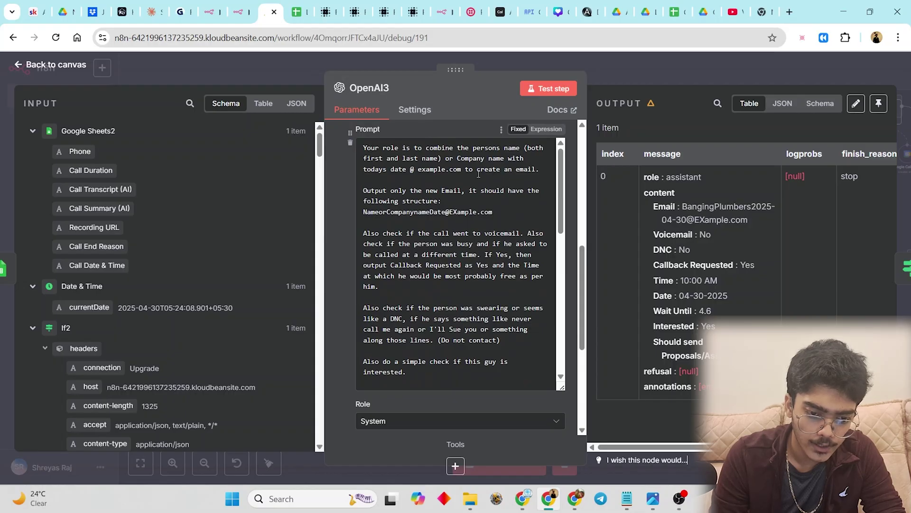
drag(541, 167, 363, 147)
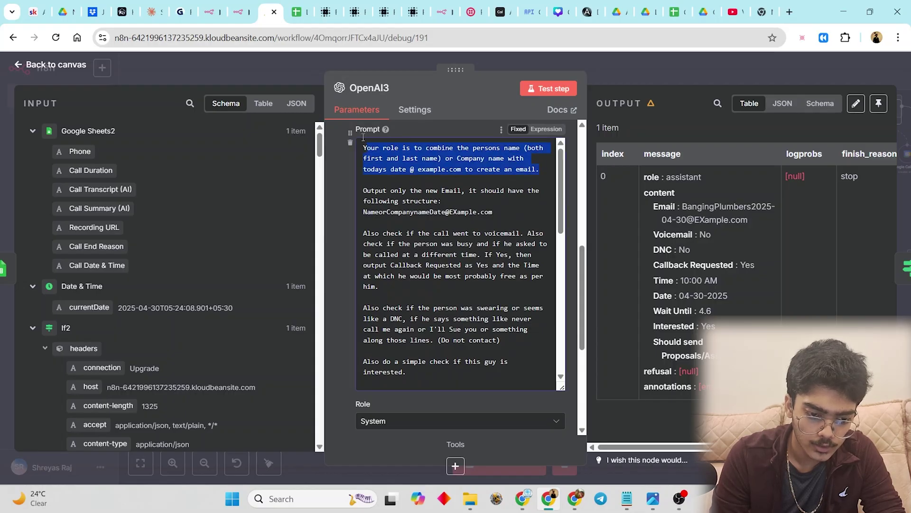
scroll(333, 353, up, 3)
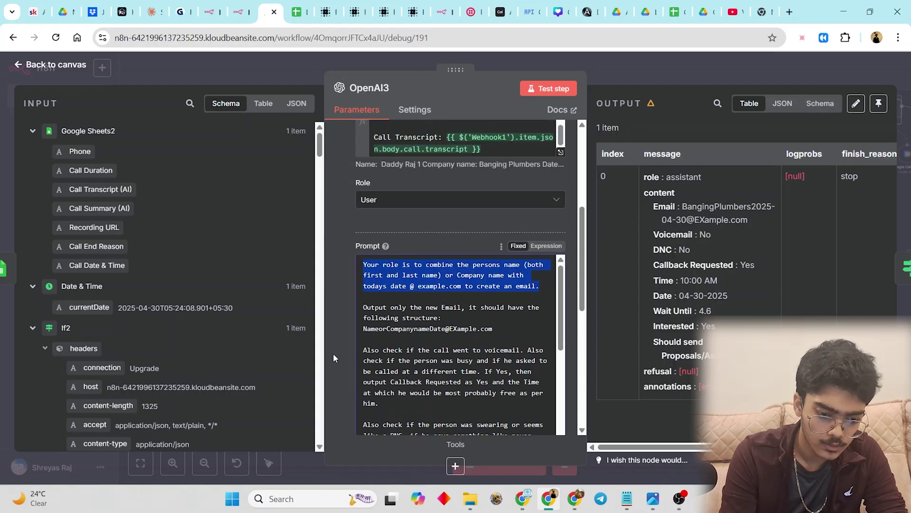
key(BackSpace)
shift+click(508, 312)
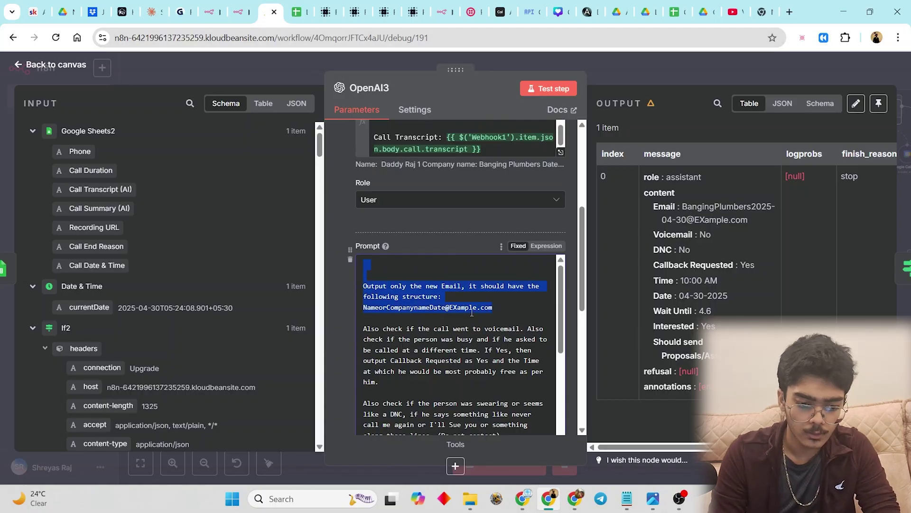
key(ctrl+z)
click(441, 243)
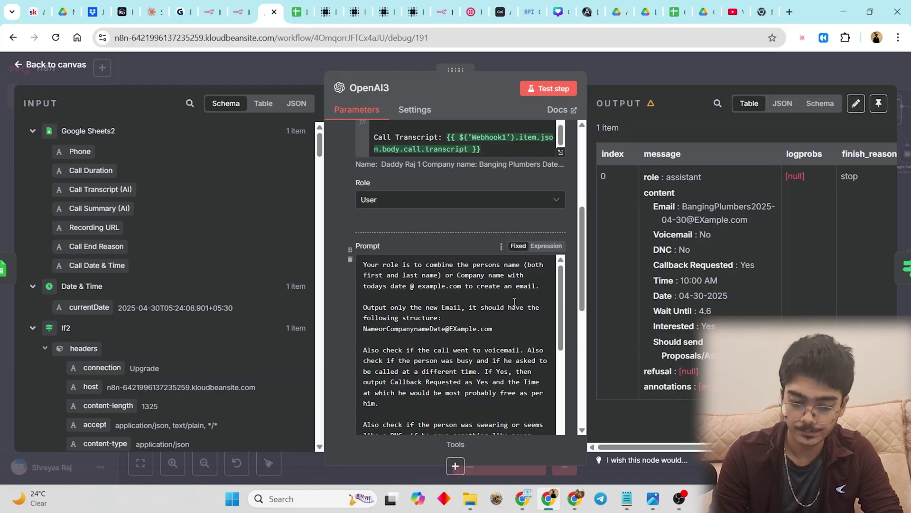
Complete the system prompt's empty-transcript rule so all the options should be No, like Callback requested and Should Send Proposals.
scroll(420, 304, down, 3)
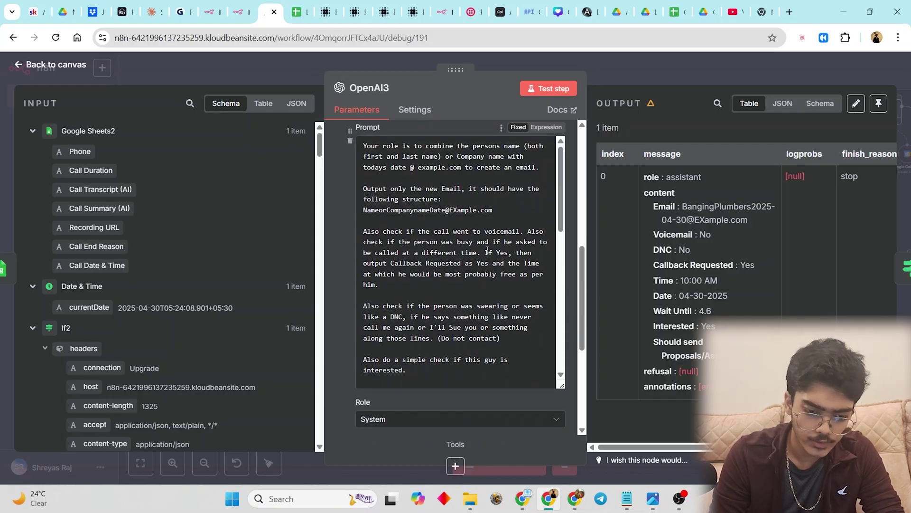
scroll(479, 246, down, 2)
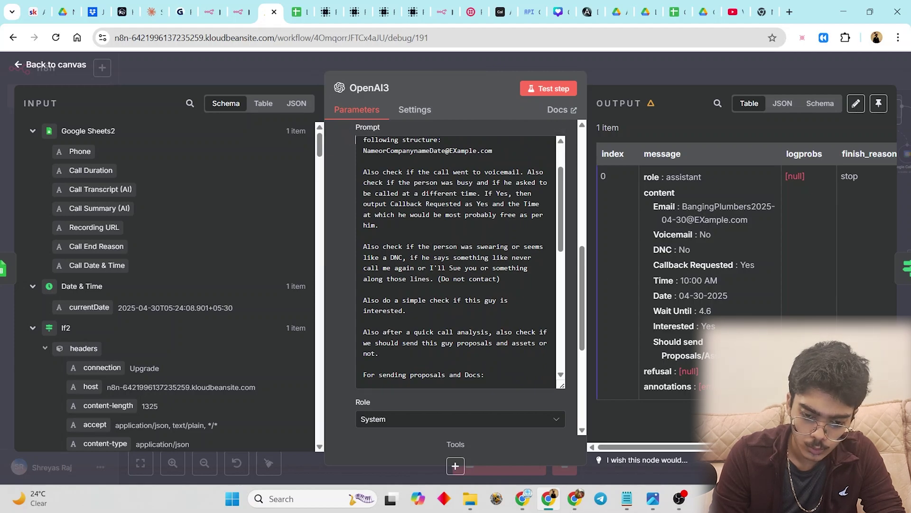
scroll(493, 266, down, 10)
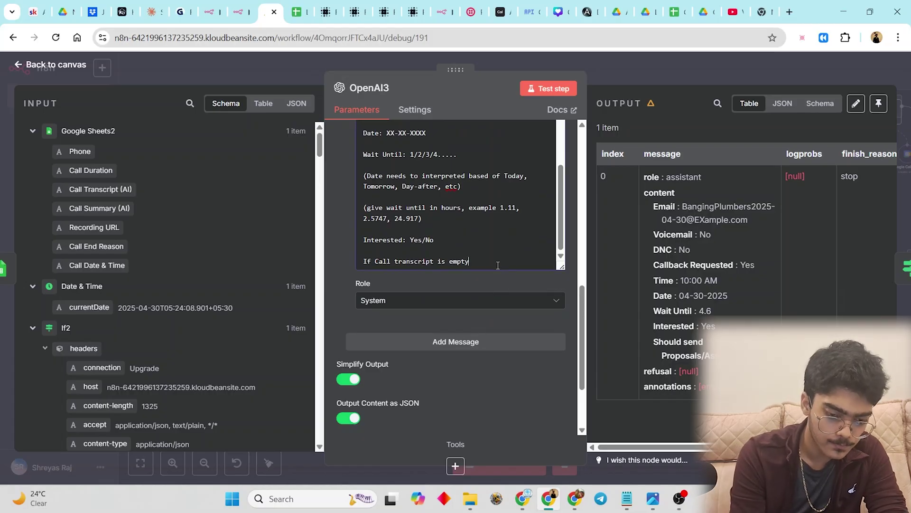
text(all the )
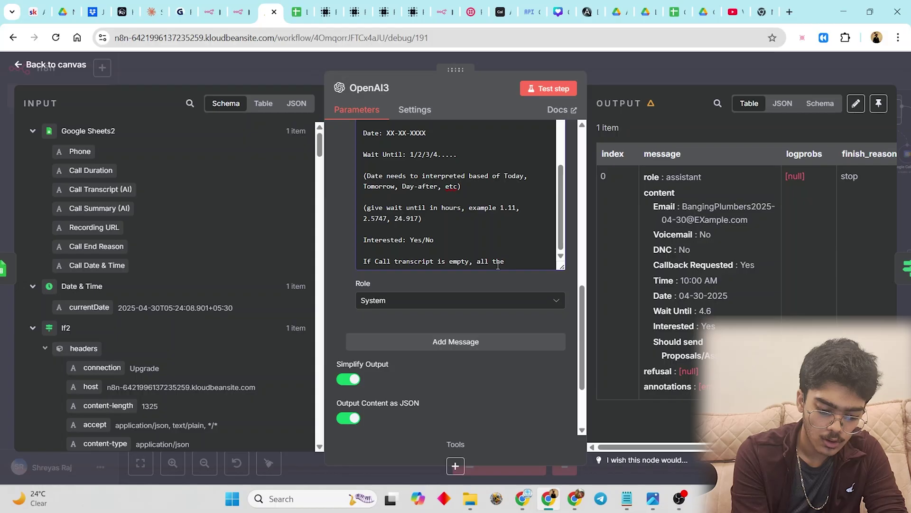
text(options should be NO)
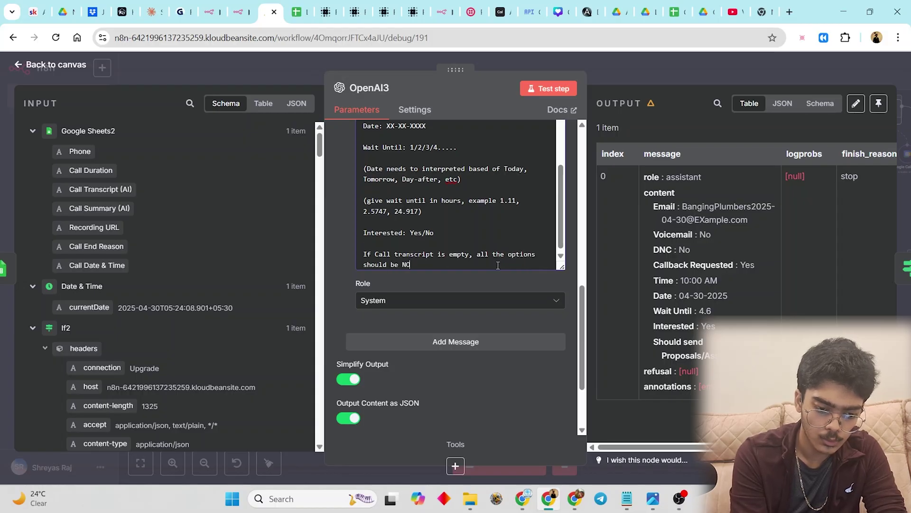
key(BackSpace)
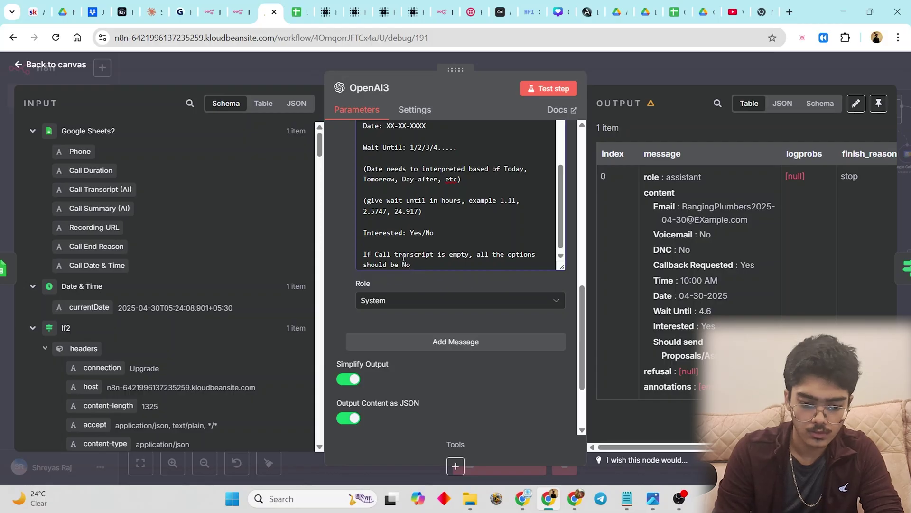
text(like callback requested, Should)
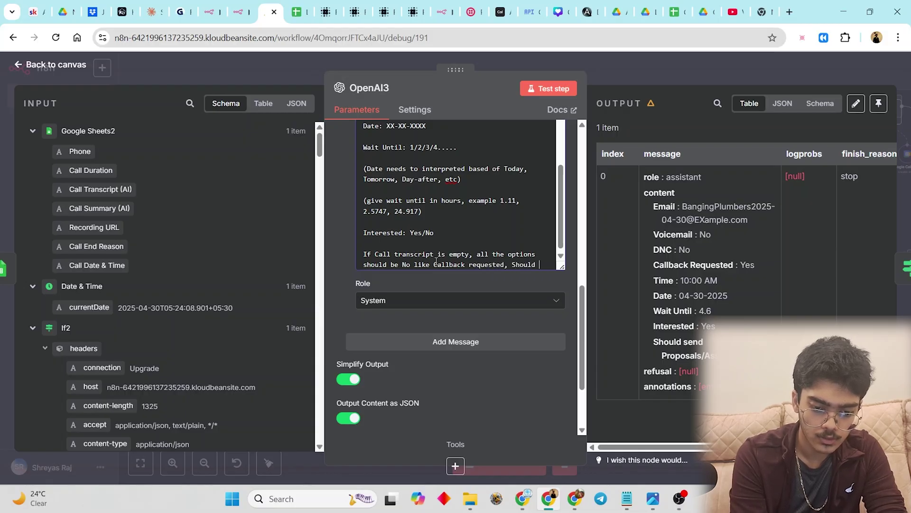
text(Send Proposals, e)
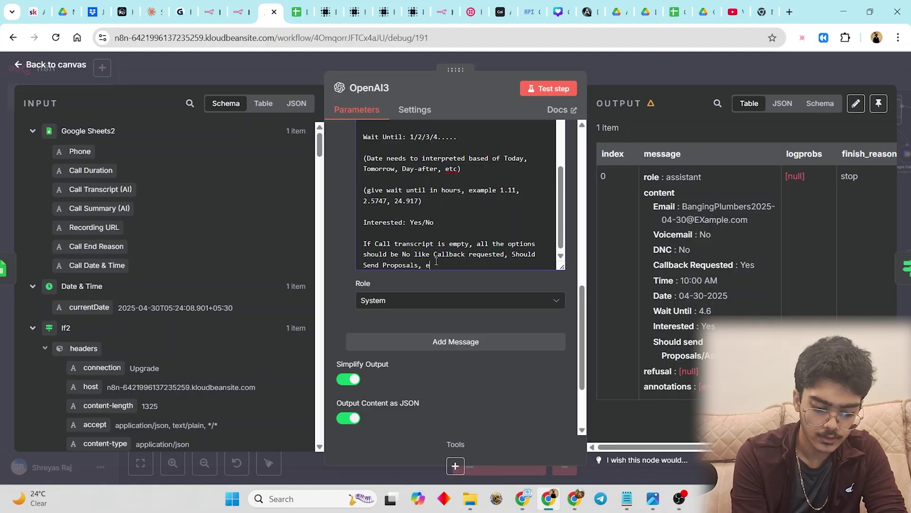
Close the OpenAI3 node and save the First Call workflow.
click(721, 75)
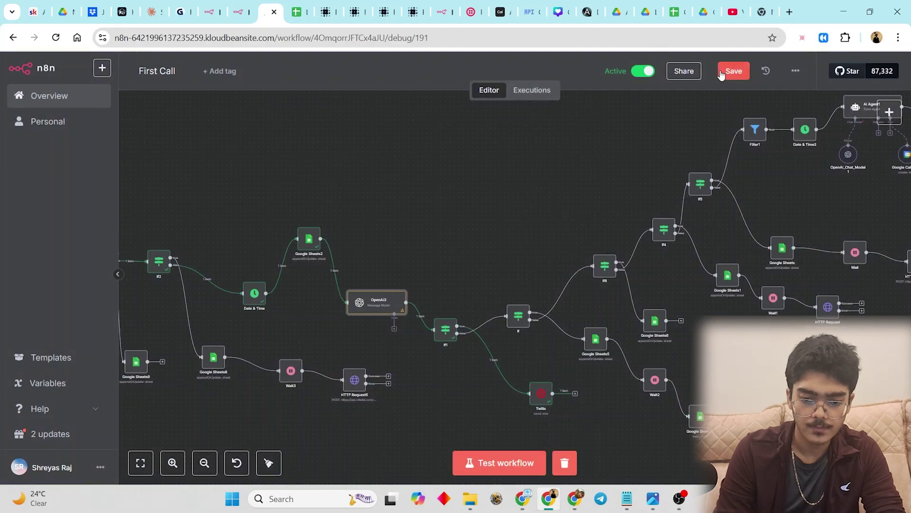
click(720, 75)
scroll(600, 185, left, 5)
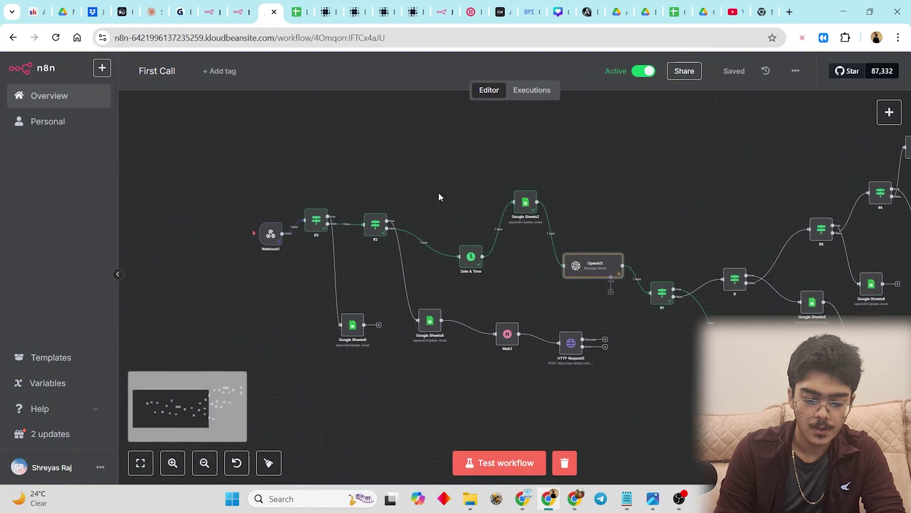
scroll(386, 199, up, 2)
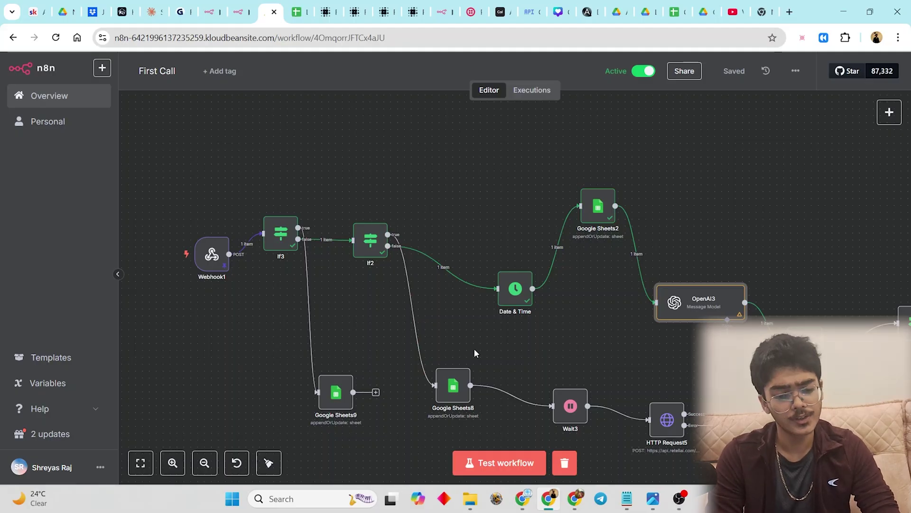
Review If2's agent ID condition and the column values that Google Sheets8 writes, down to Second Call Not Picked and Voicemail.
double_click(372, 241)
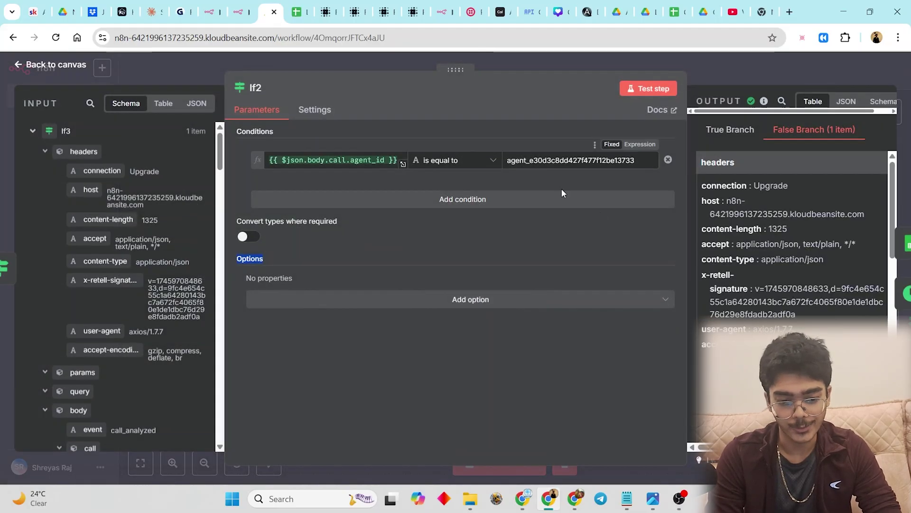
key(Escape)
double_click(452, 383)
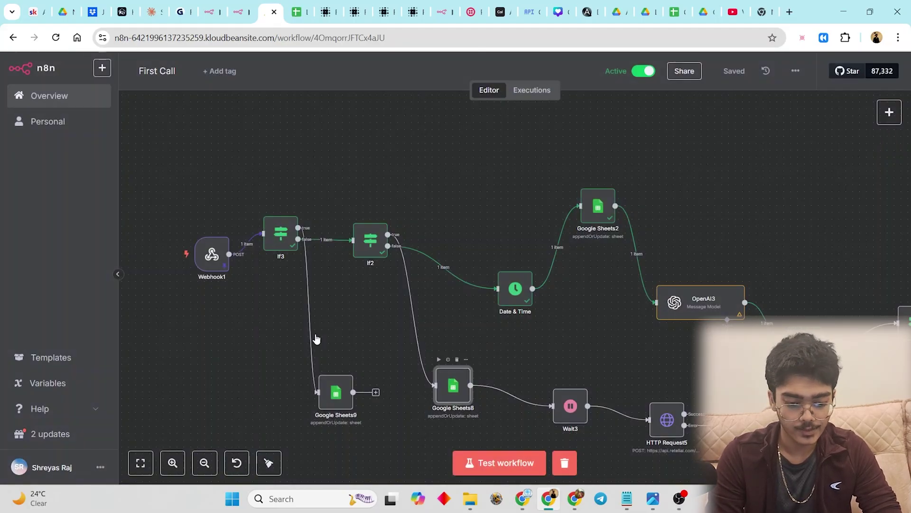
scroll(476, 361, down, 10)
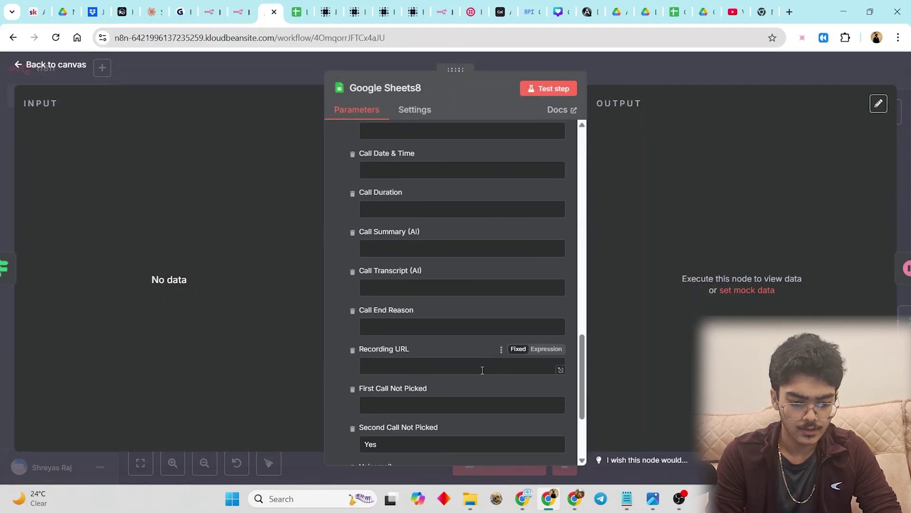
scroll(482, 370, down, 3)
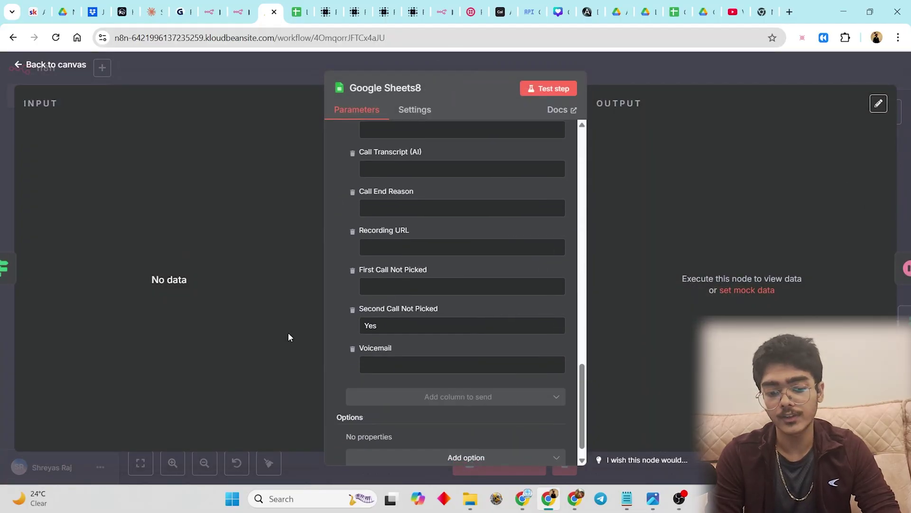
key(Escape)
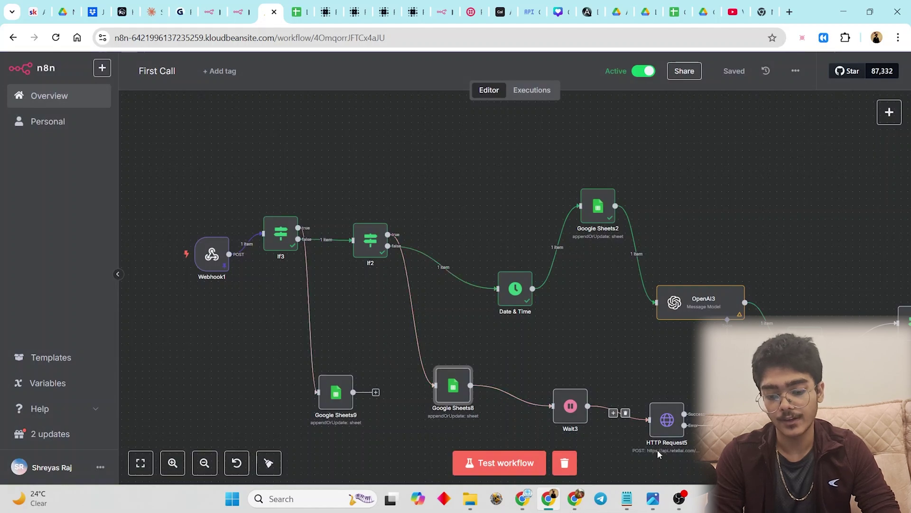
Check the Wait3 node, then inspect the If node's Callback Requested condition after If1's false branch.
double_click(568, 405)
key(Escape)
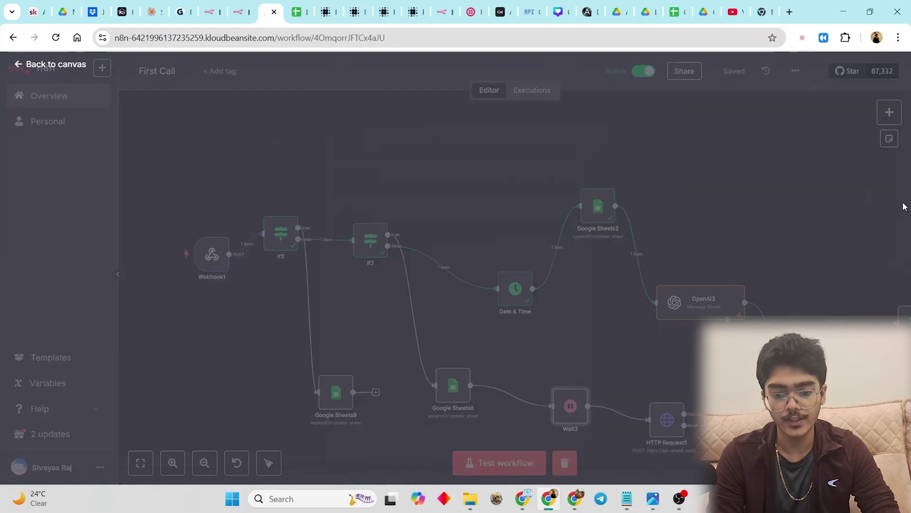
drag(781, 392, 602, 376)
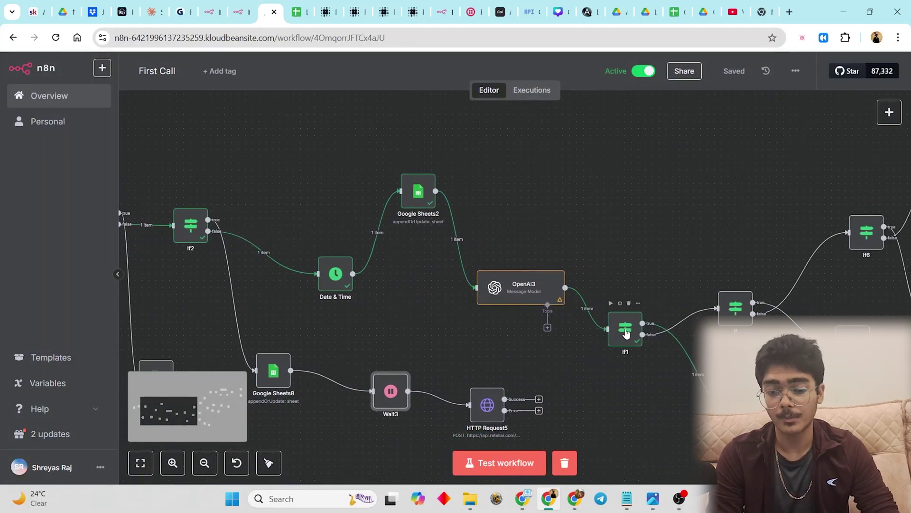
scroll(569, 373, right, 5)
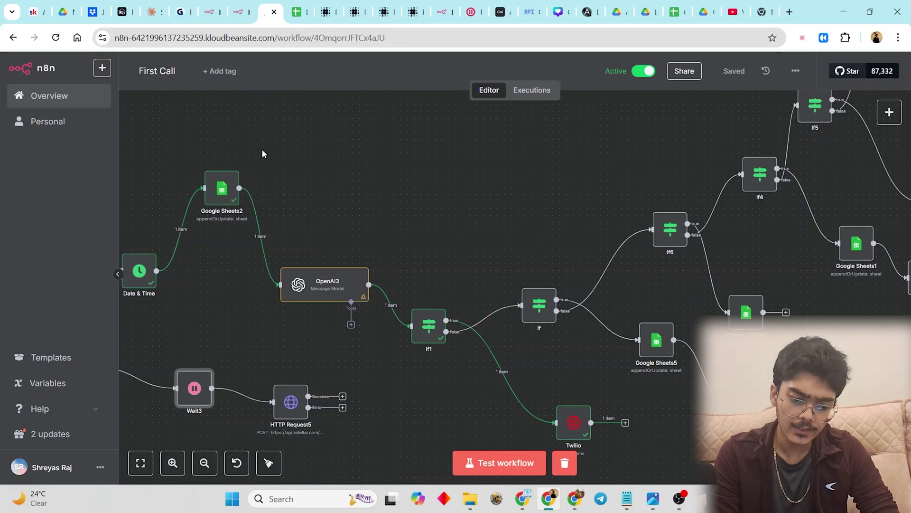
scroll(400, 193, right, 3)
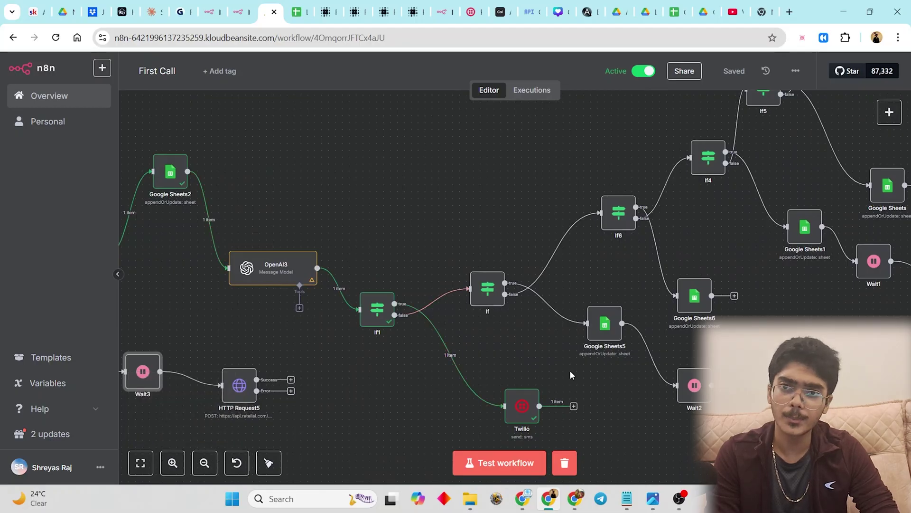
double_click(486, 287)
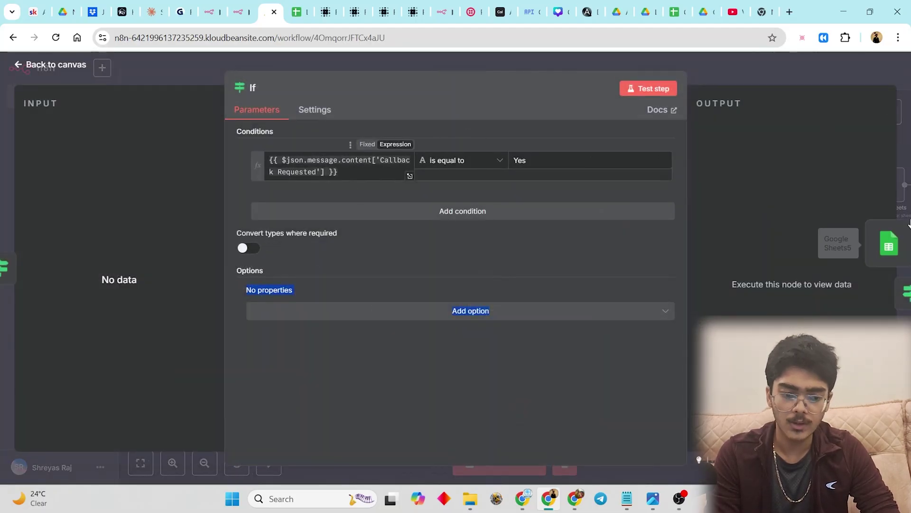
key(Escape)
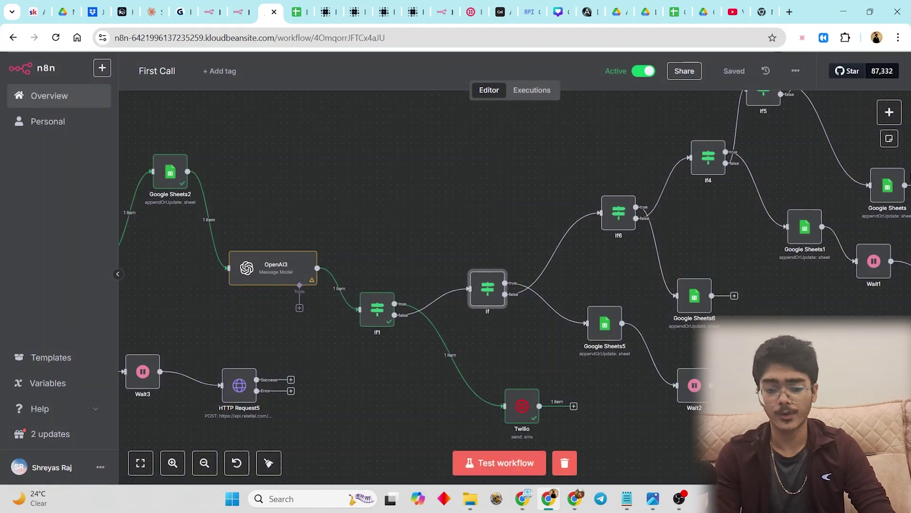
Inspect If6's DNC condition and open the connected Google Sheets6 node before returning to the canvas.
mouse_move(660, 242)
drag(608, 264, 404, 217)
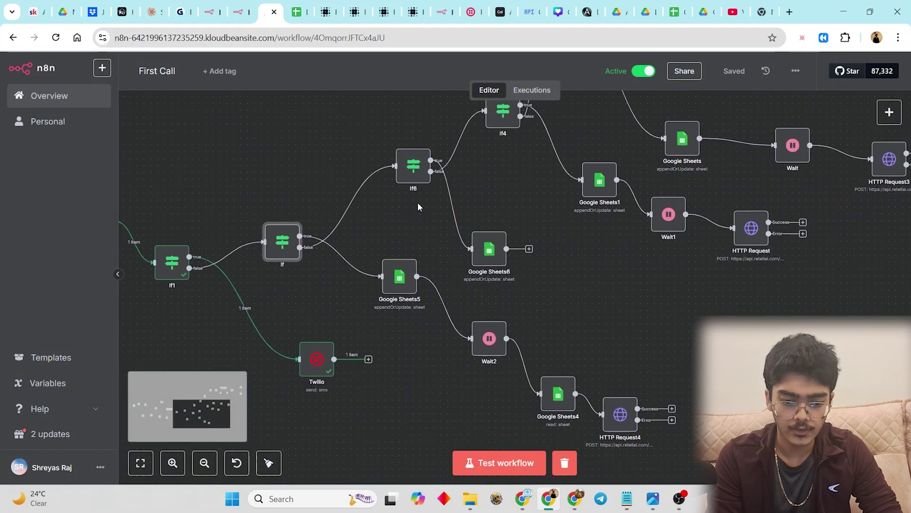
click(414, 172)
double_click(415, 172)
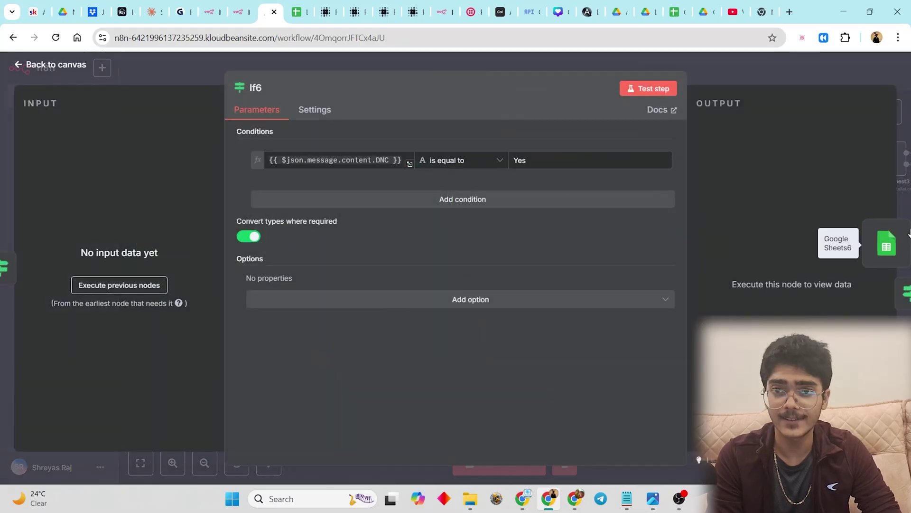
click(886, 244)
click(908, 198)
scroll(617, 294, up, 3)
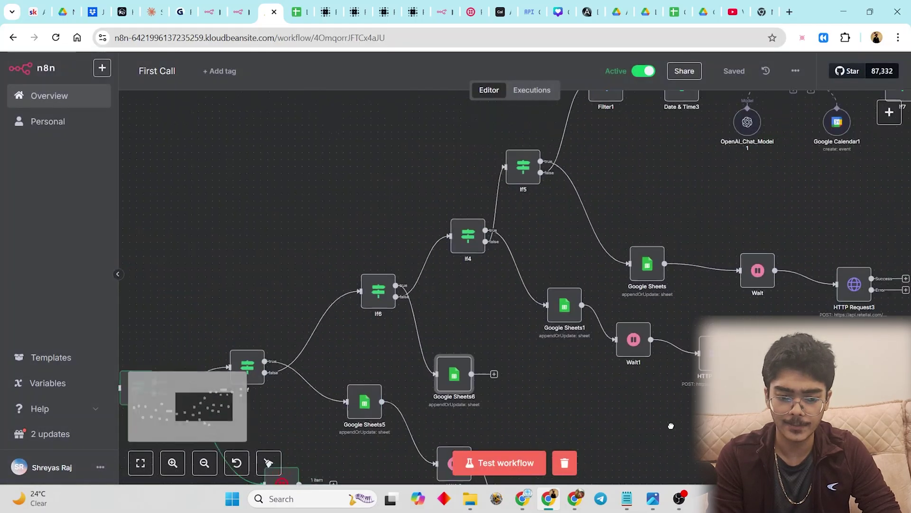
Inspect If4 and its follow-up branch, checking the HTTP Request settings and the columns mapped in Google Sheets1.
double_click(468, 252)
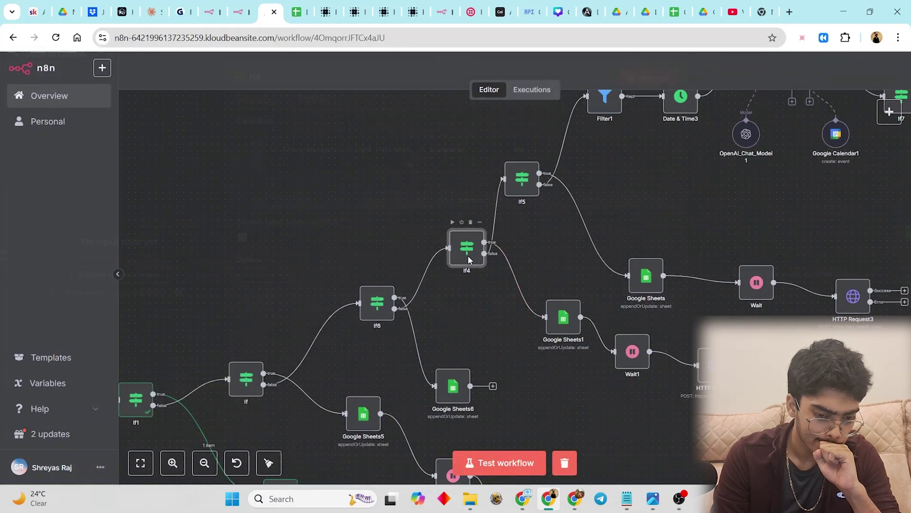
key(Escape)
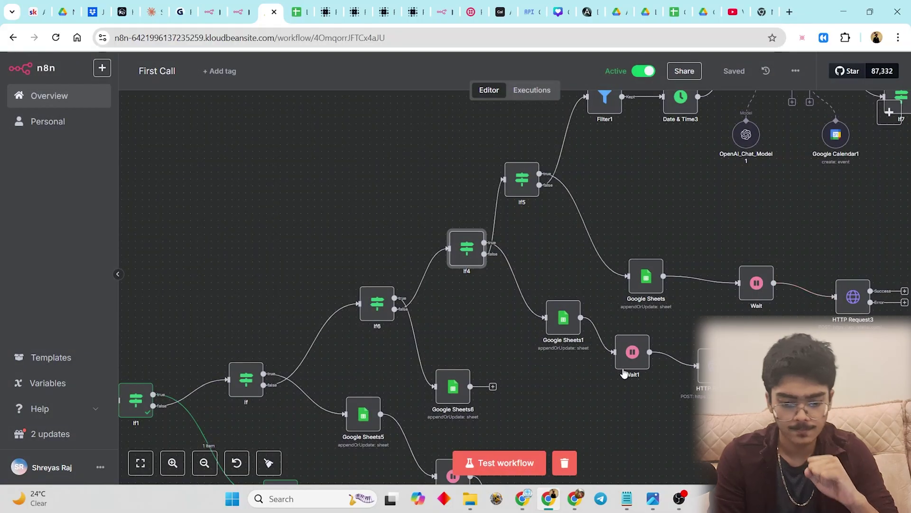
double_click(701, 366)
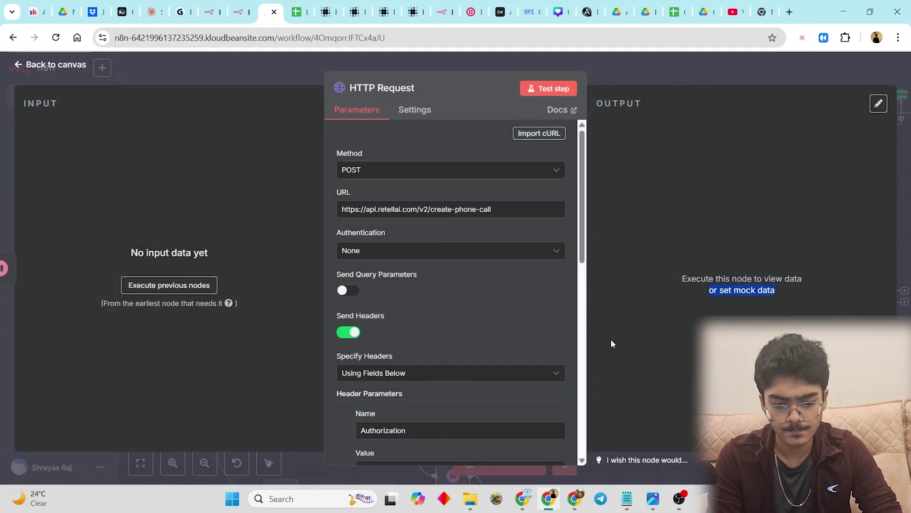
key(Escape)
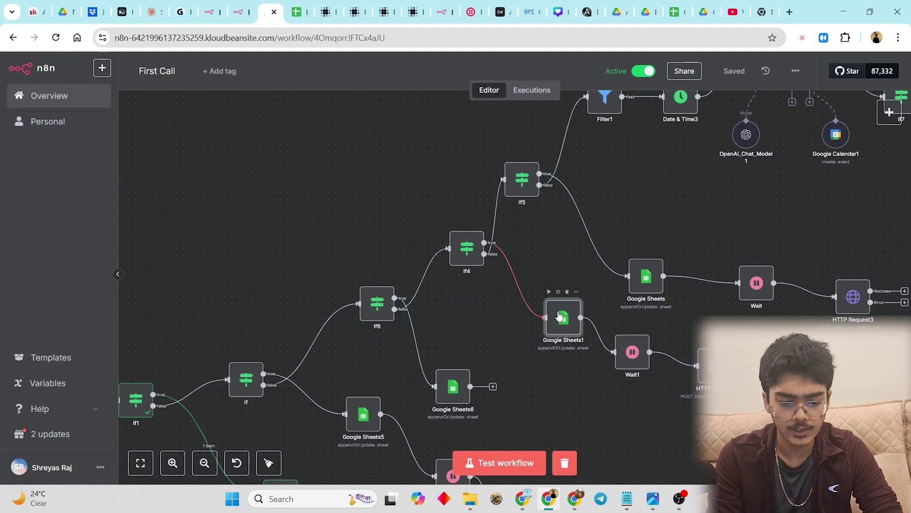
double_click(541, 320)
scroll(506, 350, down, 20)
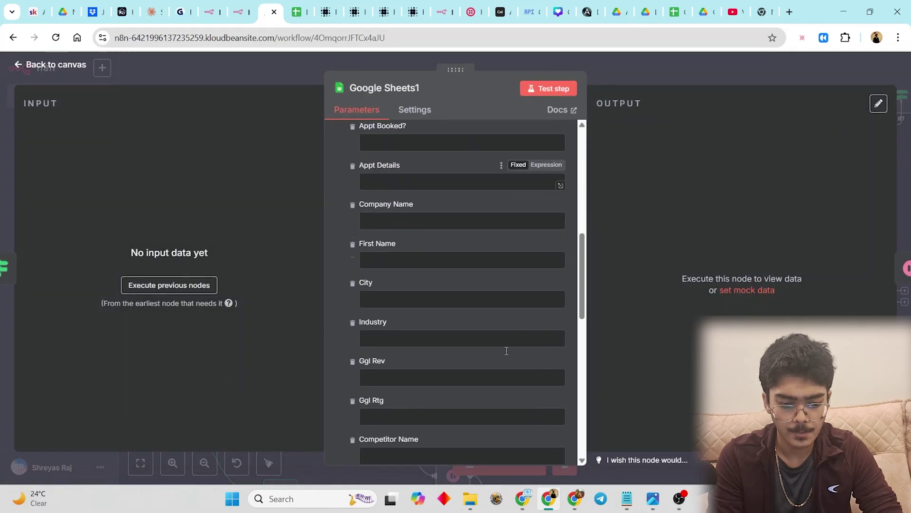
key(Escape)
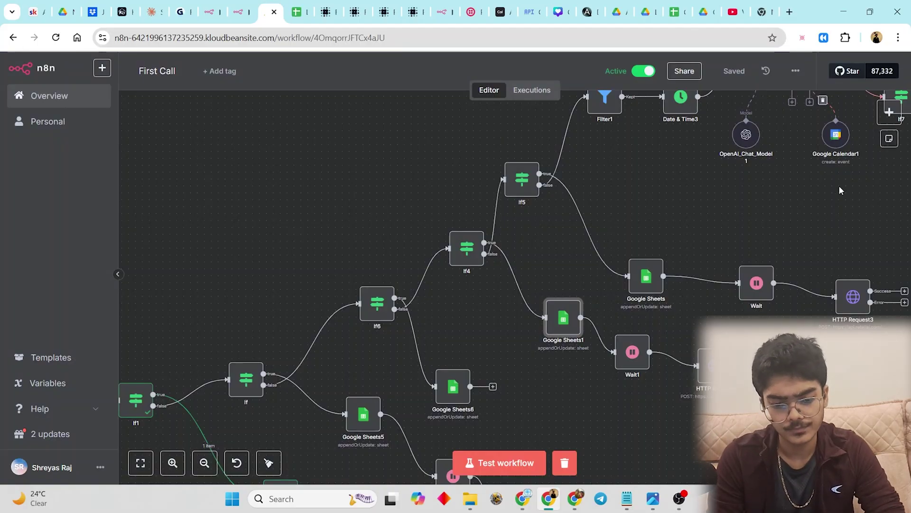
Look through the column mappings of the Google Sheets node that feeds Wait and HTTP Request3, and close it.
drag(750, 240, 491, 155)
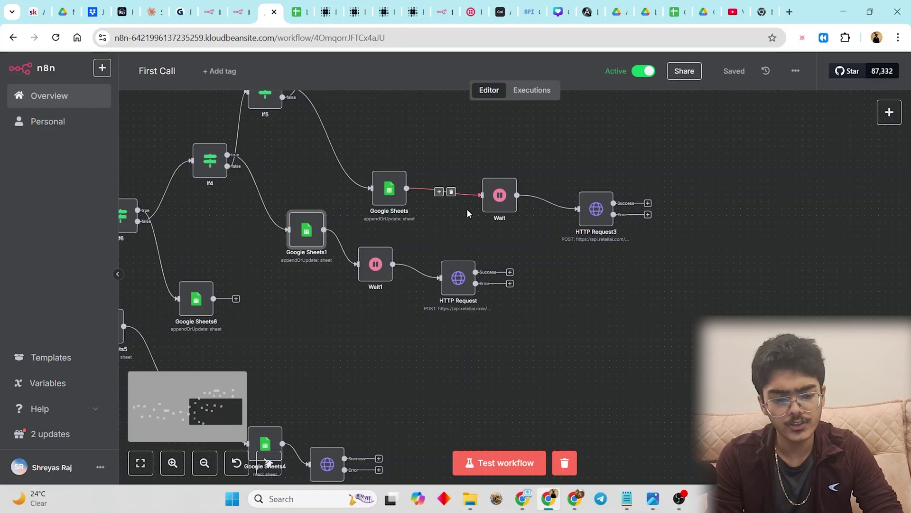
scroll(429, 244, up, 3)
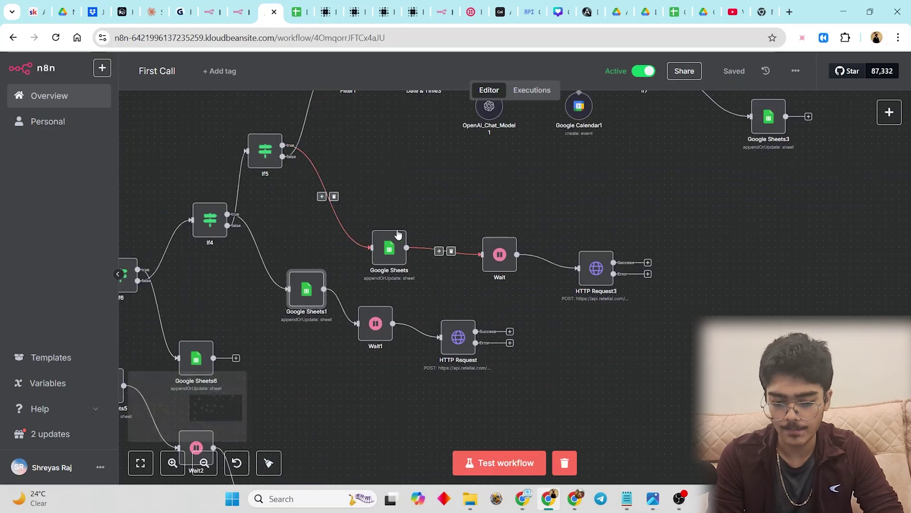
click(397, 259)
double_click(398, 260)
scroll(499, 320, down, 3)
scroll(503, 309, up, 3)
scroll(510, 315, down, 10)
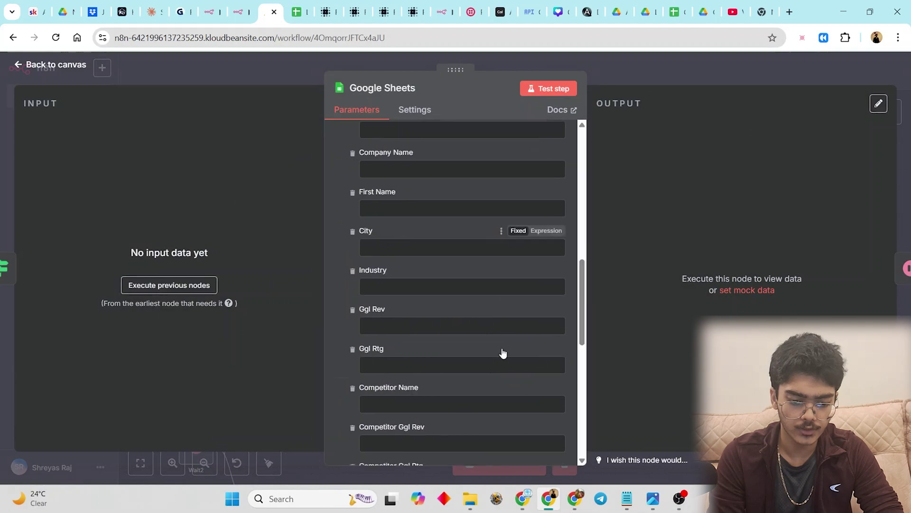
click(910, 113)
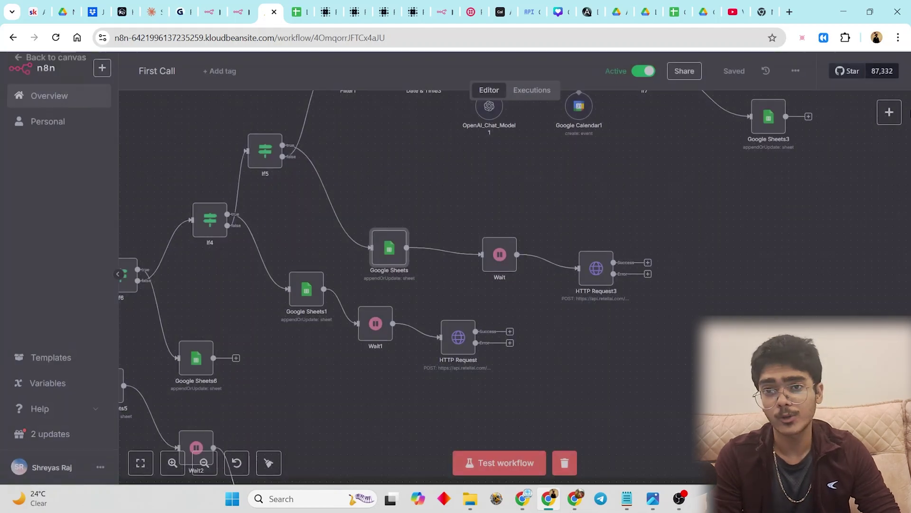
Review Filter1's conditions on the call duration and the call_analyzed event.
drag(674, 256, 734, 455)
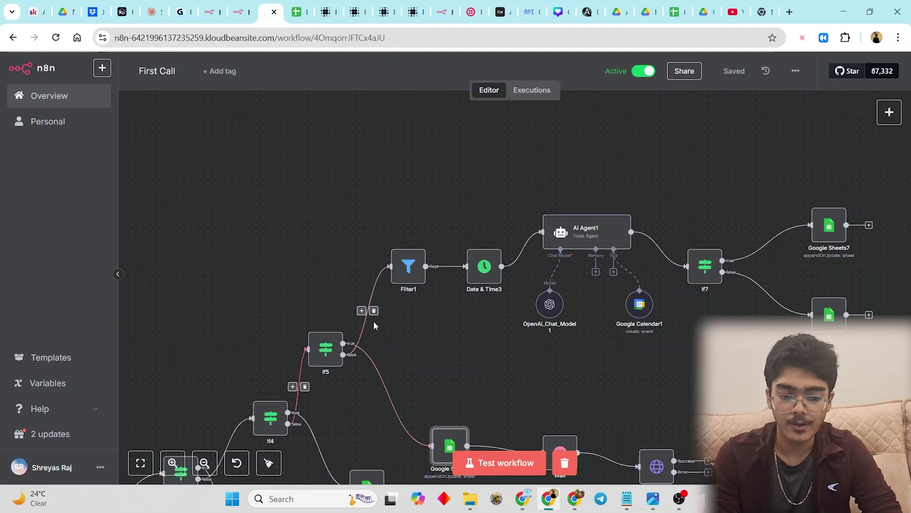
double_click(408, 268)
click(409, 273)
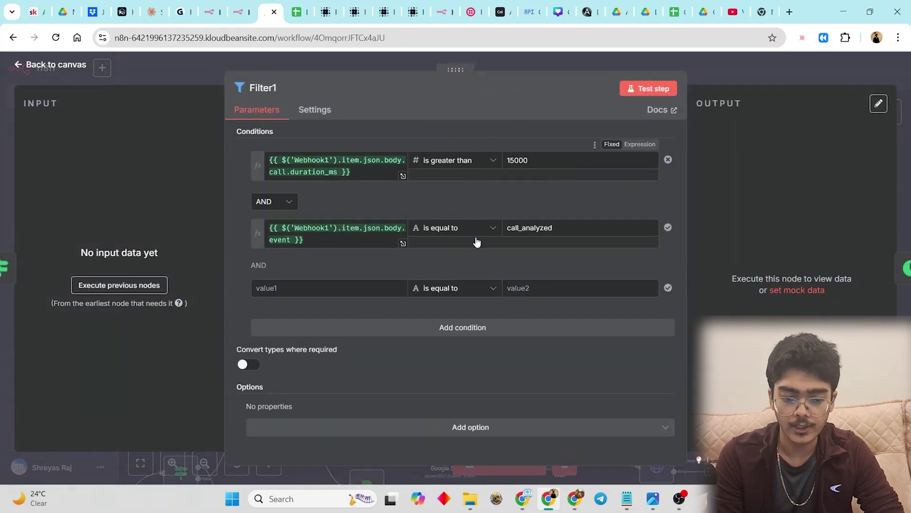
key(Escape)
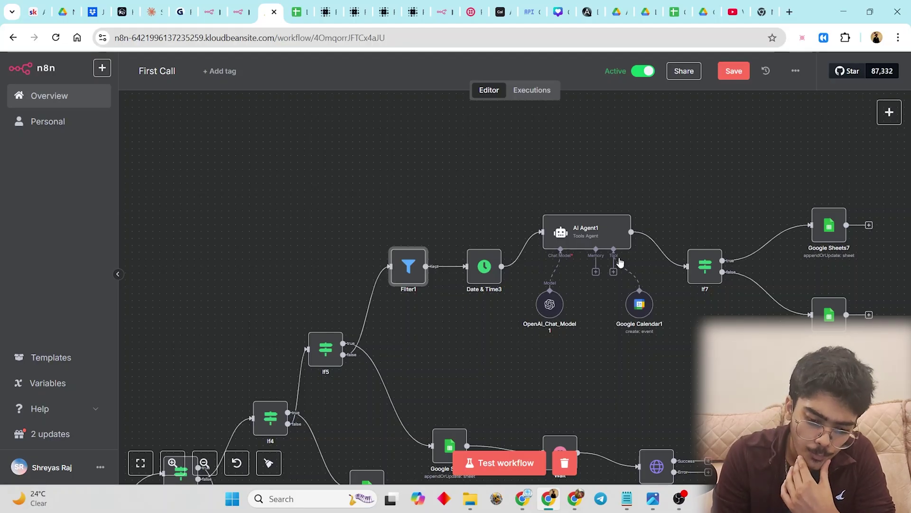
Check AI Agent1's user prompt and If7's condition comparing the agent's output with Not Interested.
click(607, 234)
double_click(577, 228)
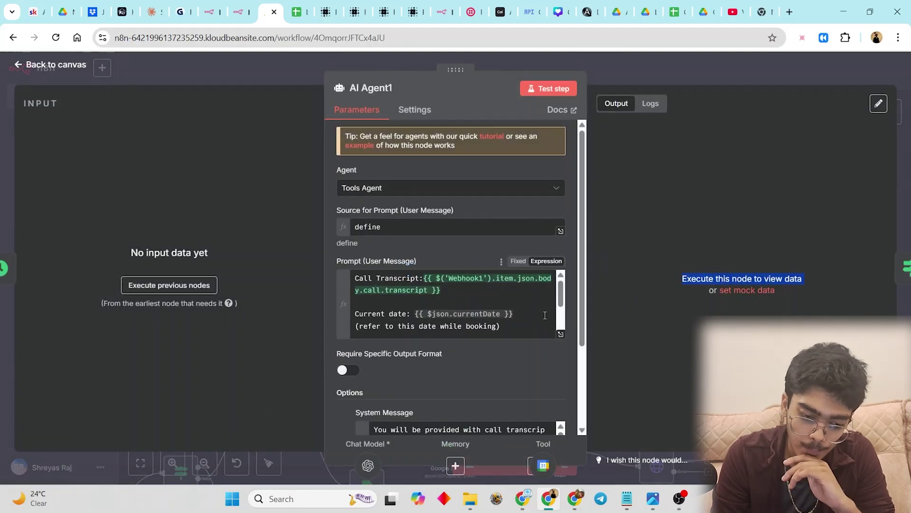
key(Escape)
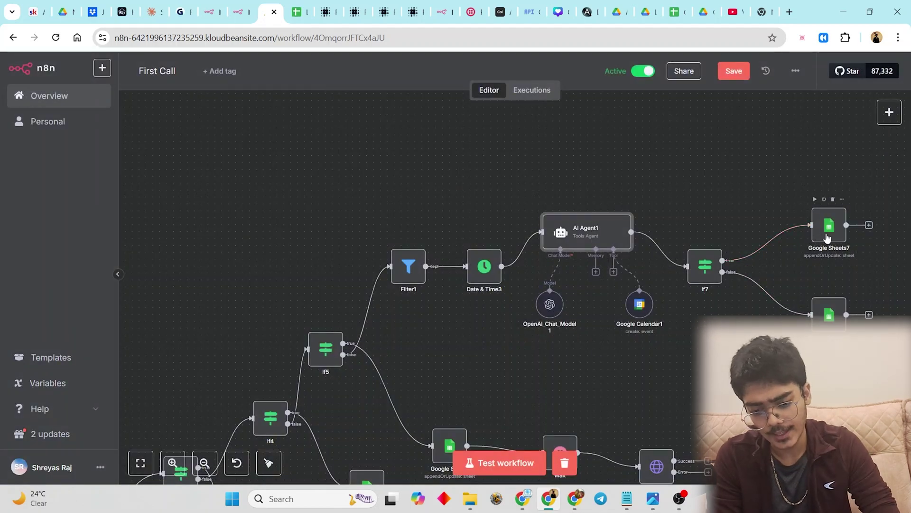
double_click(704, 267)
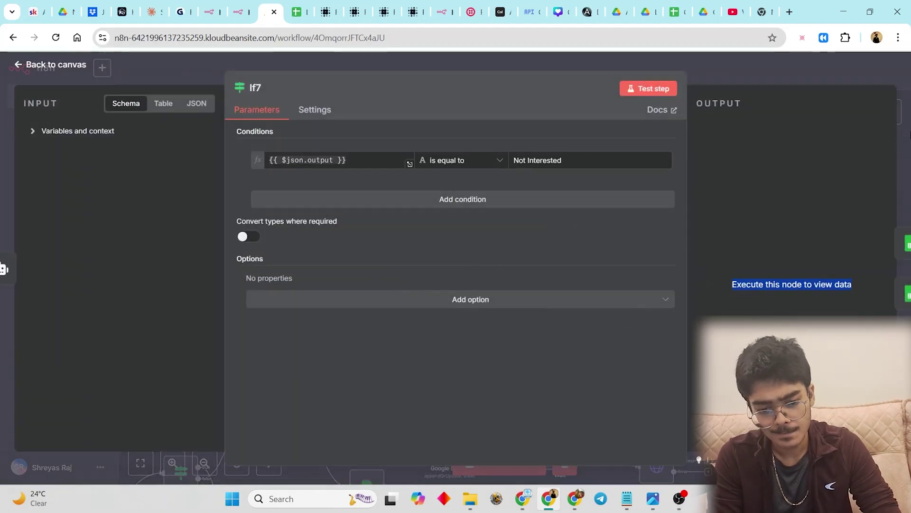
key(Escape)
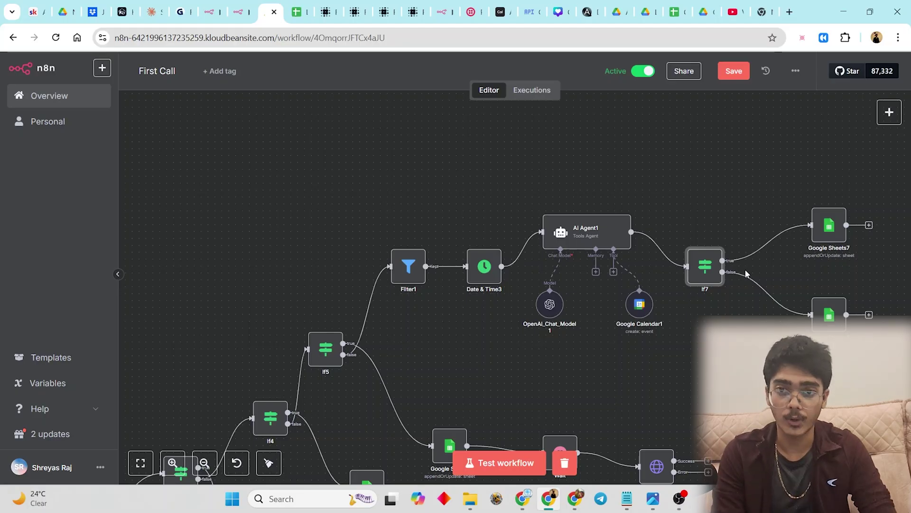
Reopen AI Agent1 and read its full user prompt expression covering the call transcript, current date and calendar event name.
click(591, 238)
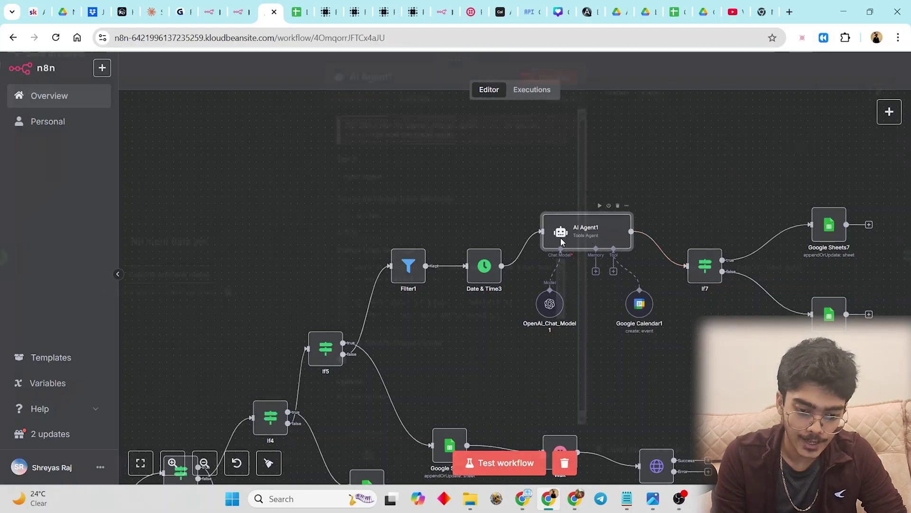
double_click(590, 237)
scroll(480, 237, down, 2)
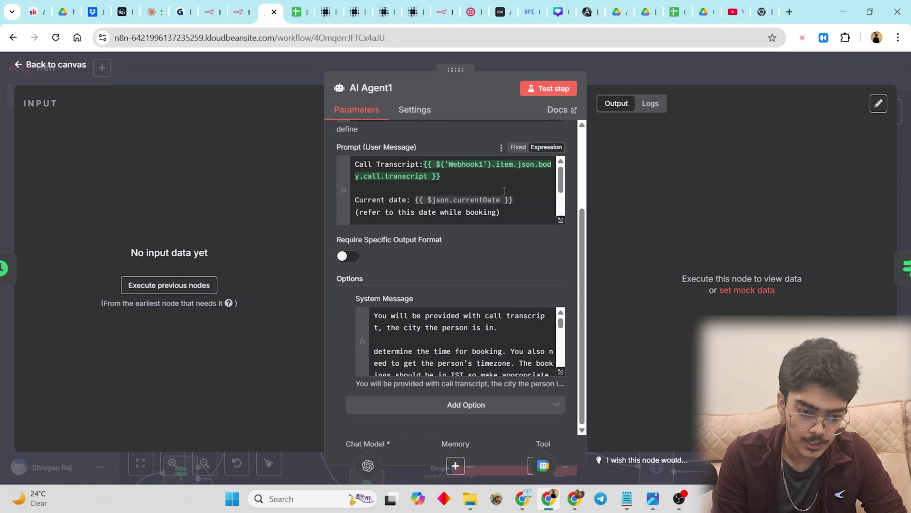
click(561, 222)
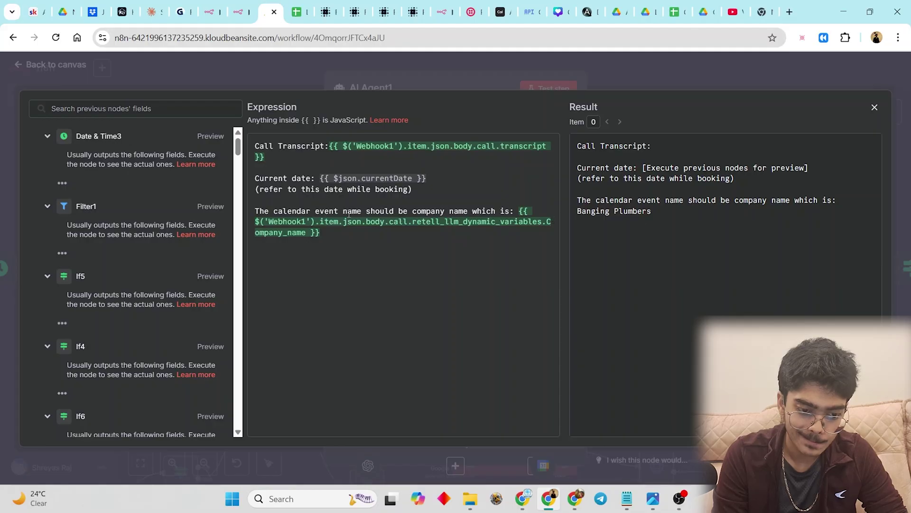
click(903, 194)
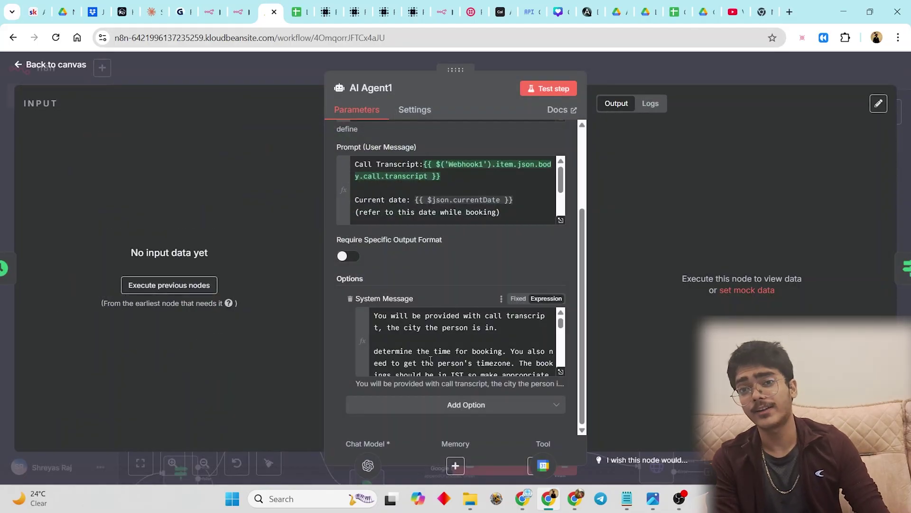
Open AI Agent1's system message in full view and read its IST booking rules, timezone examples and output instructions.
click(560, 372)
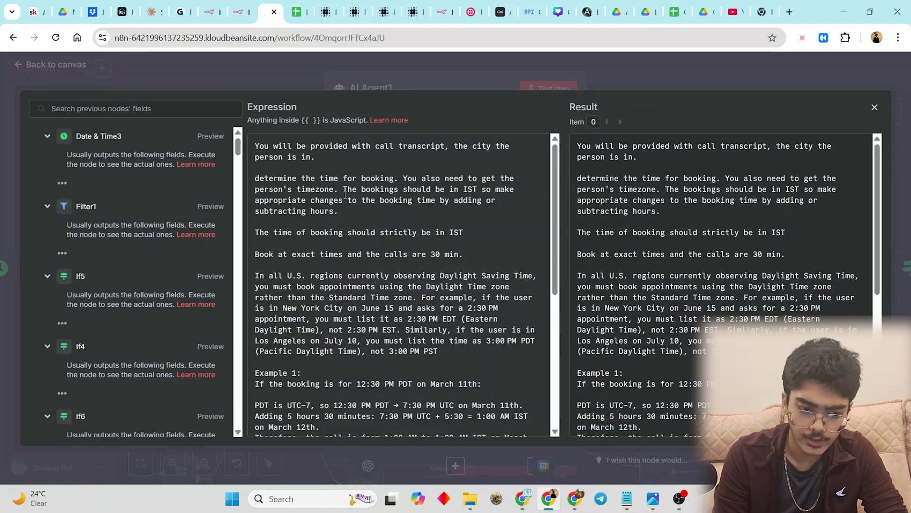
scroll(365, 198, down, 2)
scroll(332, 195, up, 2)
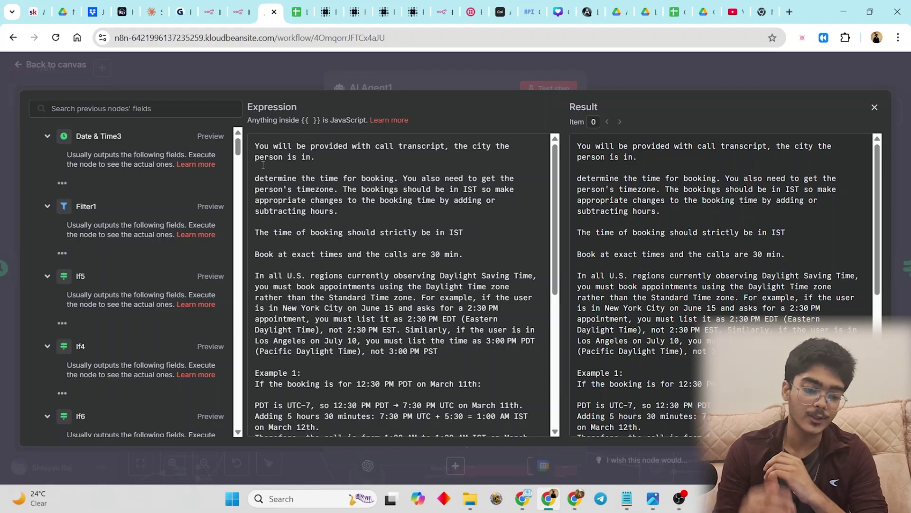
scroll(456, 327, down, 6)
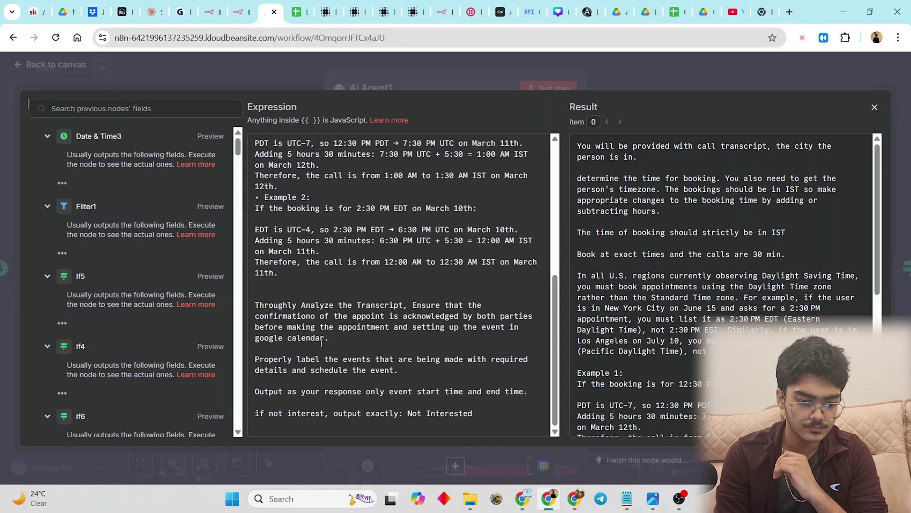
scroll(359, 329, up, 2)
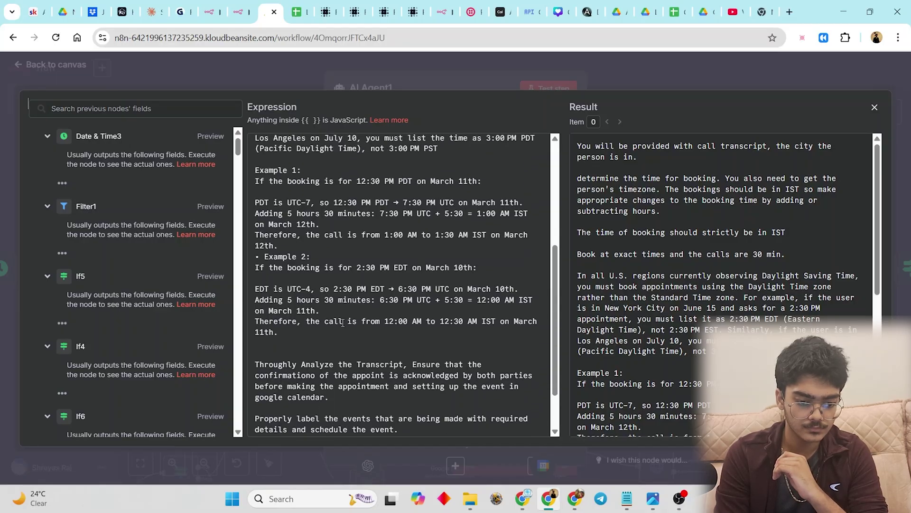
drag(308, 333, 319, 191)
scroll(268, 259, up, 4)
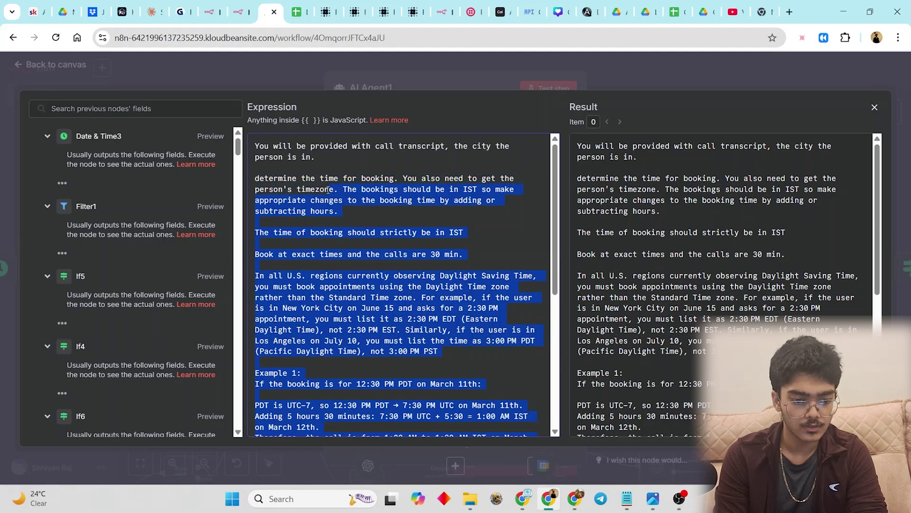
drag(335, 190, 345, 214)
click(349, 207)
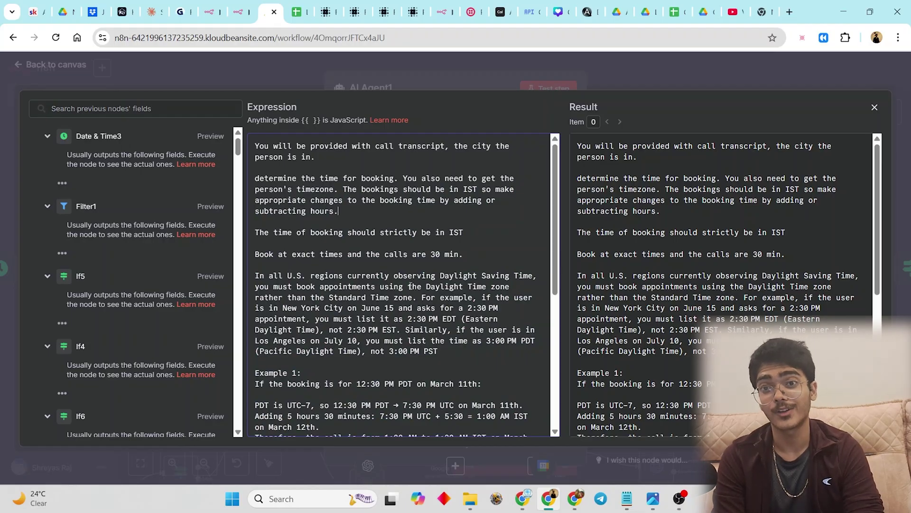
scroll(380, 287, down, 6)
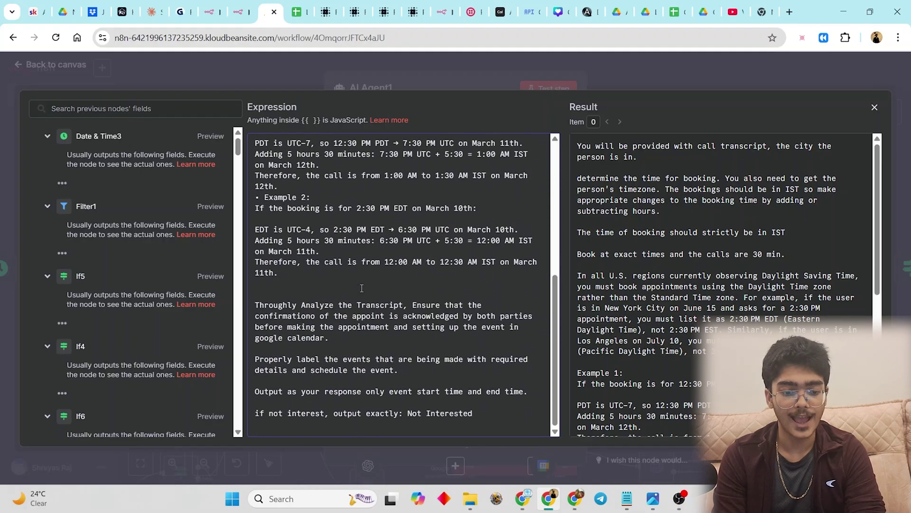
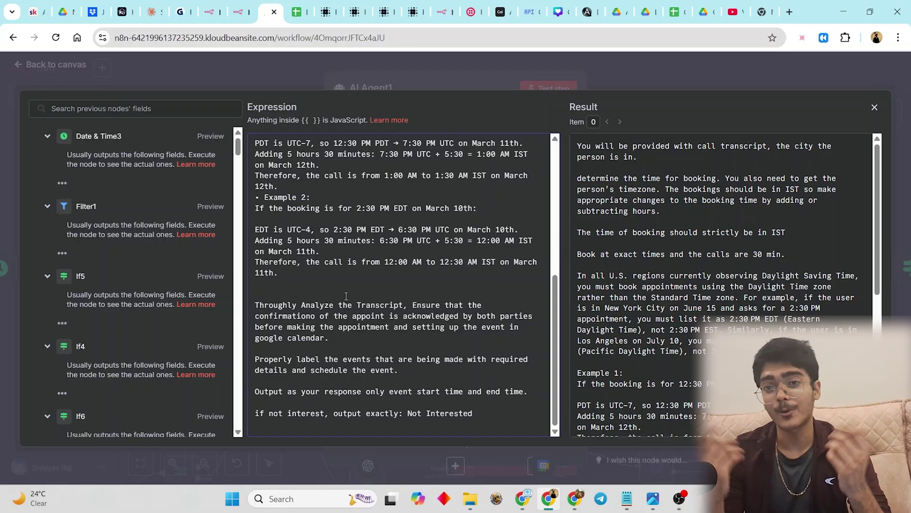
Cut the city, timezone and booking example text from the system message, ending its first line with "call transcript:", and correct the typo "confirmationo" to "confirmation".
key(ctrl+a)
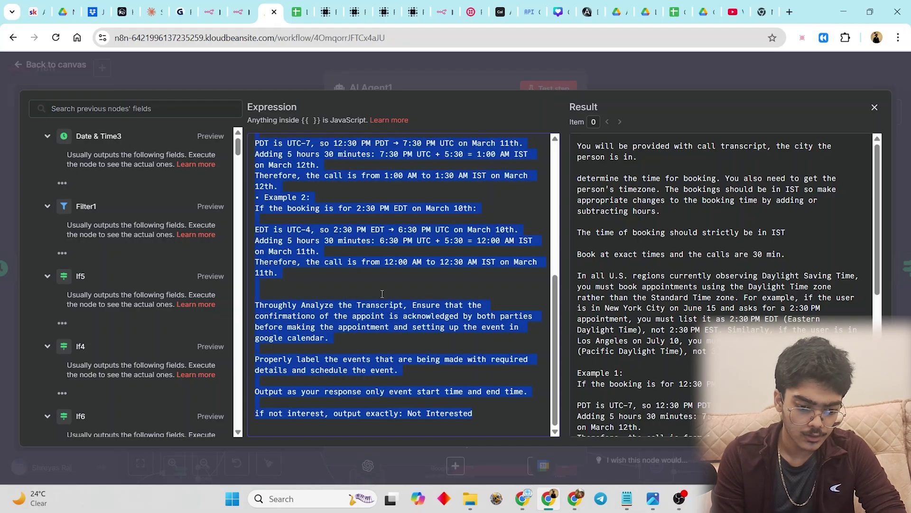
click(386, 325)
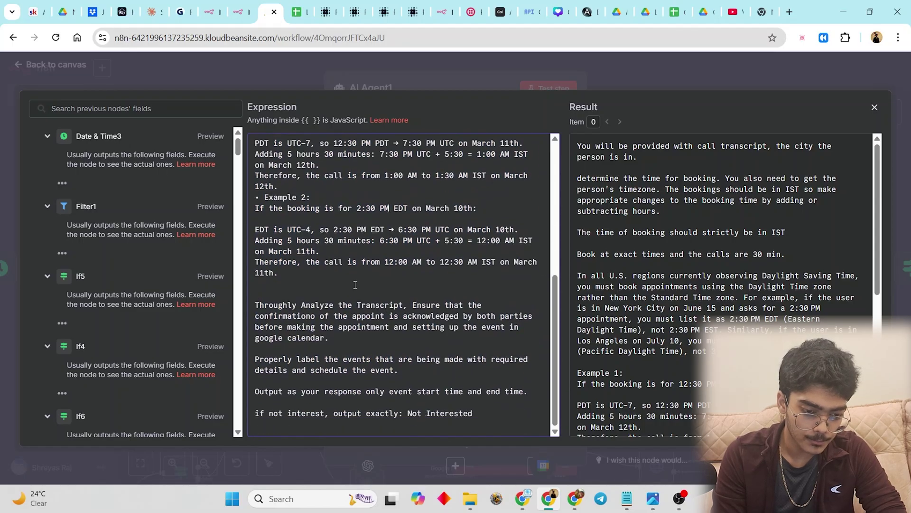
drag(290, 243, 264, 146)
mouse_move(465, 158)
mouse_down()
mouse_move(306, 162)
mouse_move(469, 155)
mouse_up()
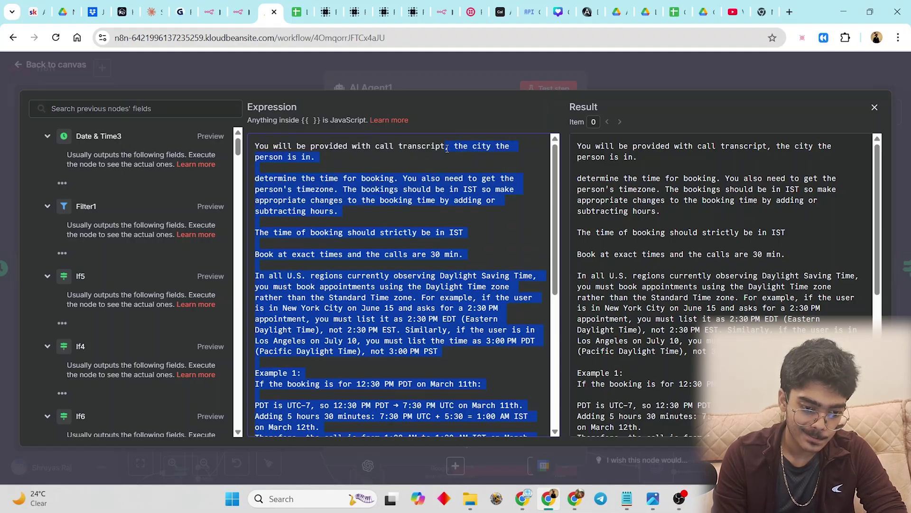
text(:  Throughly Analyze the Transcript, Ensure that the confirmationo of the appoint is acknowledged by both parties before making the appointment and setting up the event in google calendar.  Properly label the events that are being made with required details and schedule the event.  Output as your response only event start time and end time.  if not interest, output exactly: Not Interested)
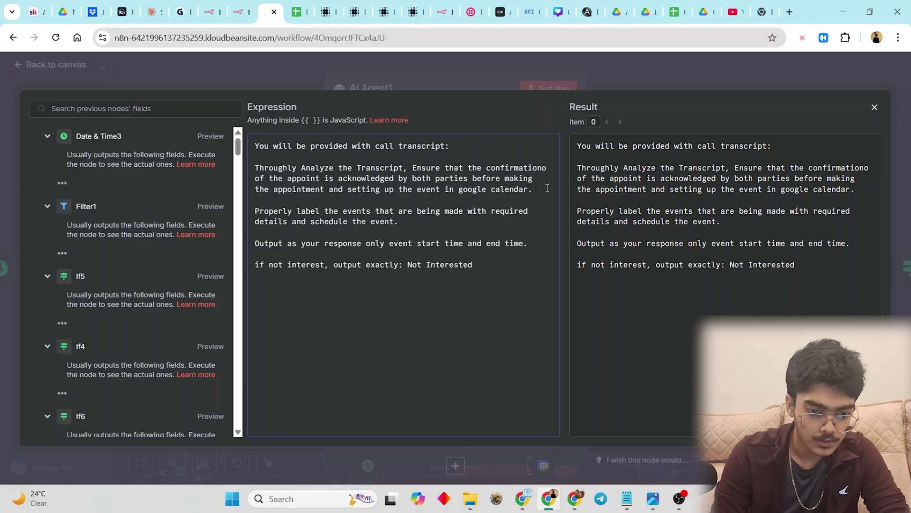
key(BackSpace)
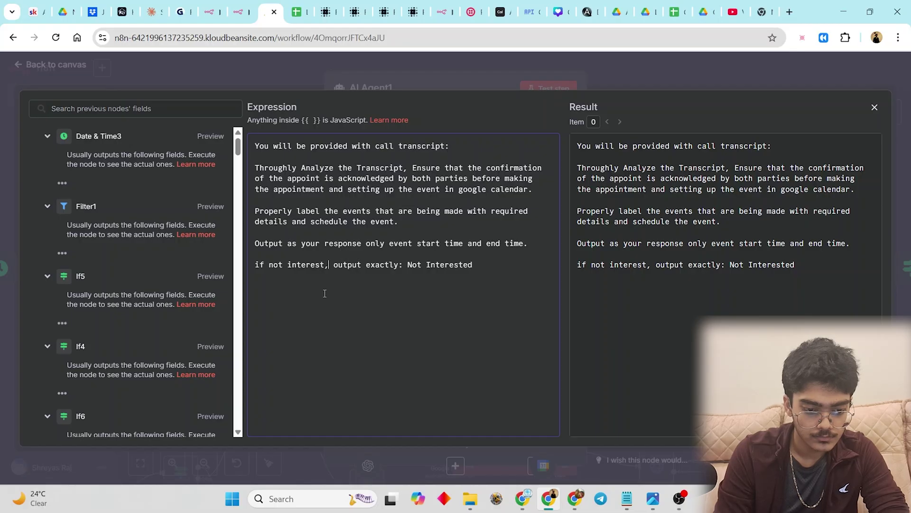
Insert "do not use google calendar tool" after "if not interest," in the system message, close AI Agent1 and save the workflow.
text(do nto)
key(BackSpace)
key(BackSpace)
text(ot use google calendar tool)
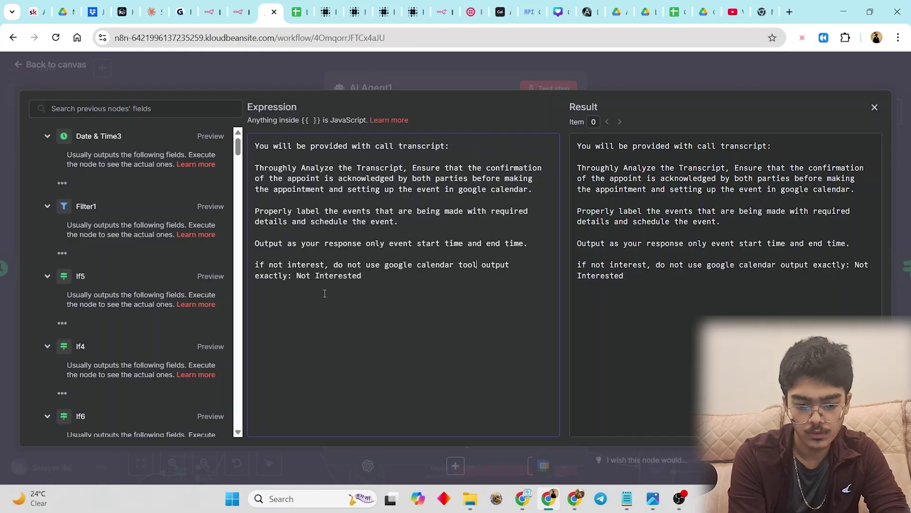
click(897, 147)
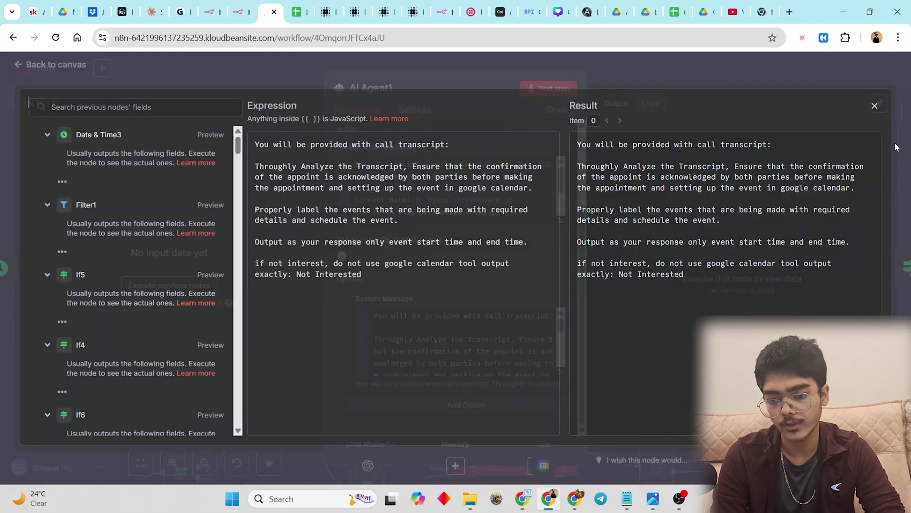
click(796, 72)
key(ctrl+s)
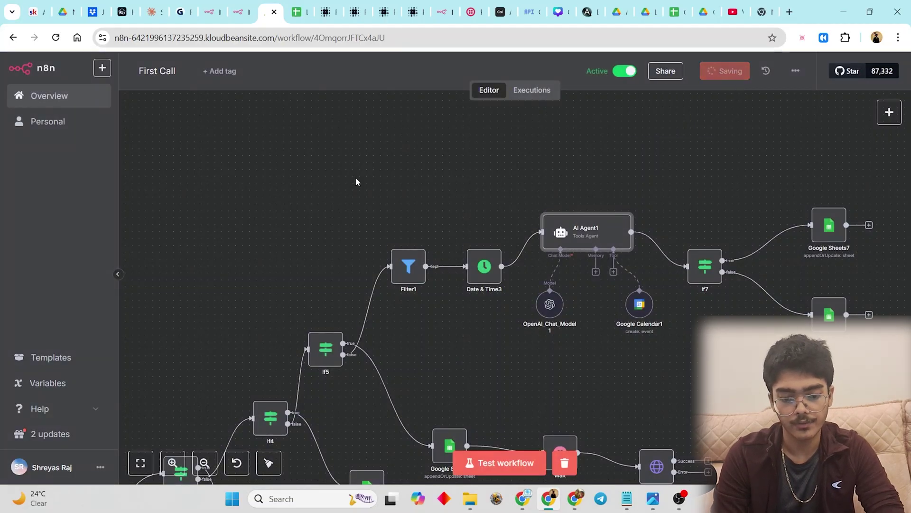
scroll(357, 182, down, 2)
drag(321, 185, 513, 171)
drag(328, 282, 475, 213)
scroll(479, 209, down, 2)
drag(503, 183, 604, 159)
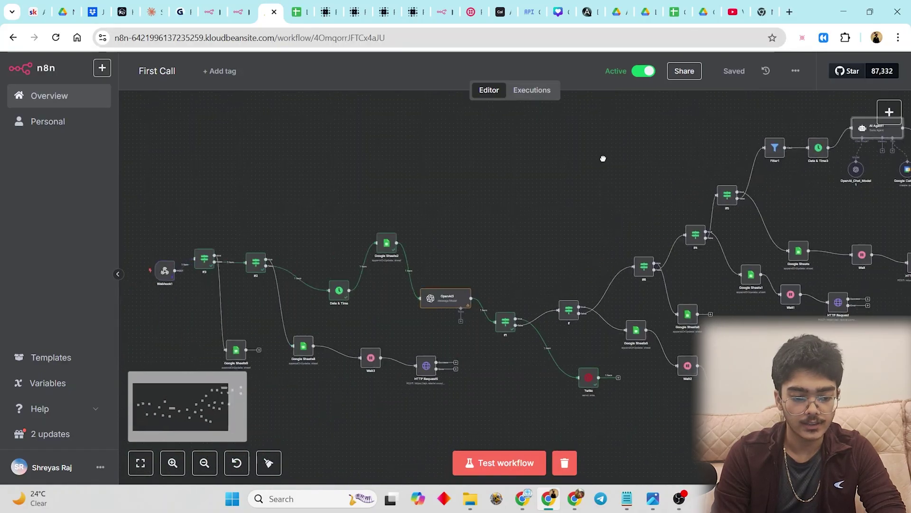
scroll(479, 145, up, 3)
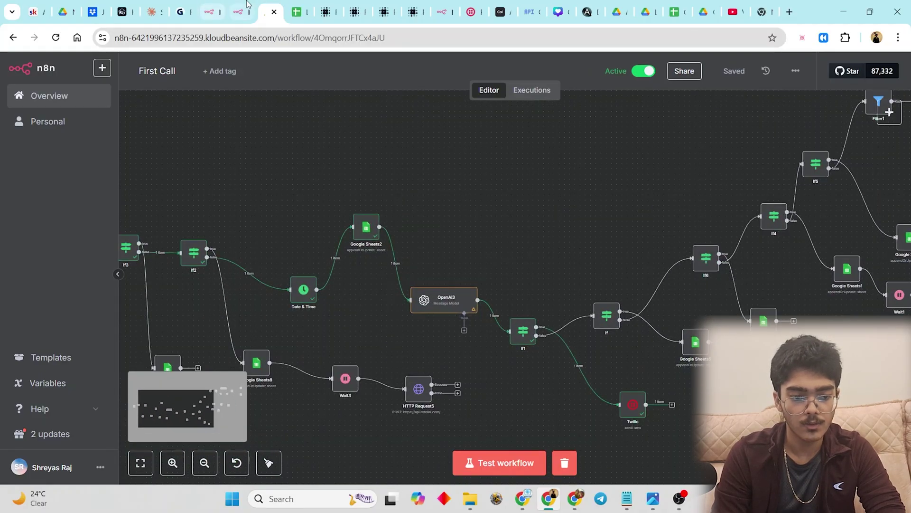
Switch to the Lead List V2 sheet and set the Call Status of the Banging Plumbers row to not-called.
click(247, 5)
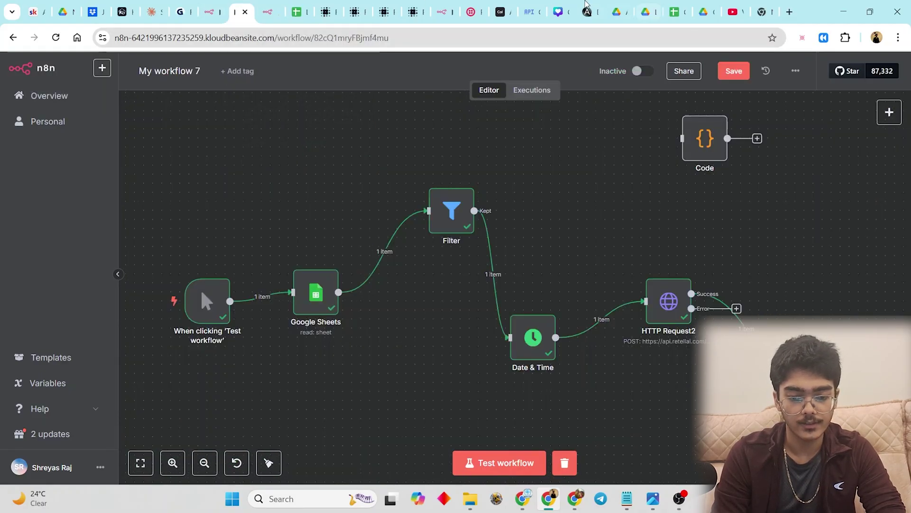
click(298, 12)
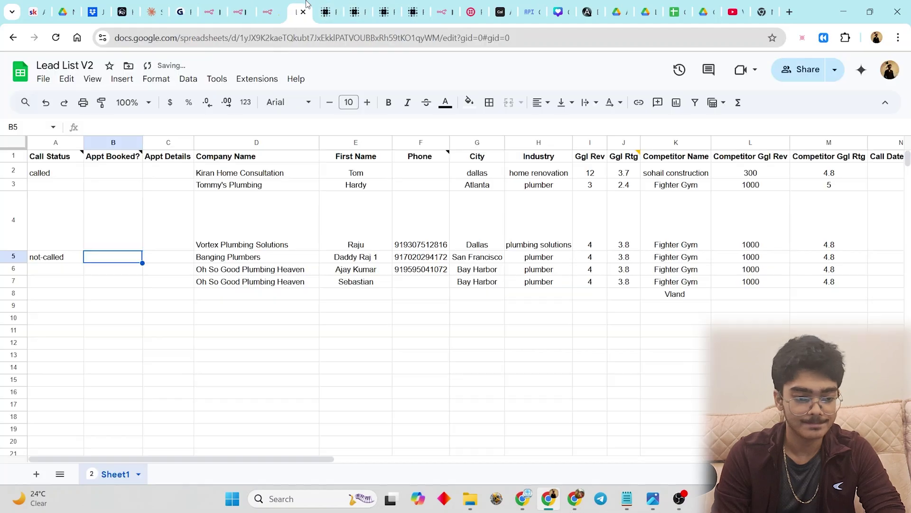
double_click(31, 259)
text(not-)
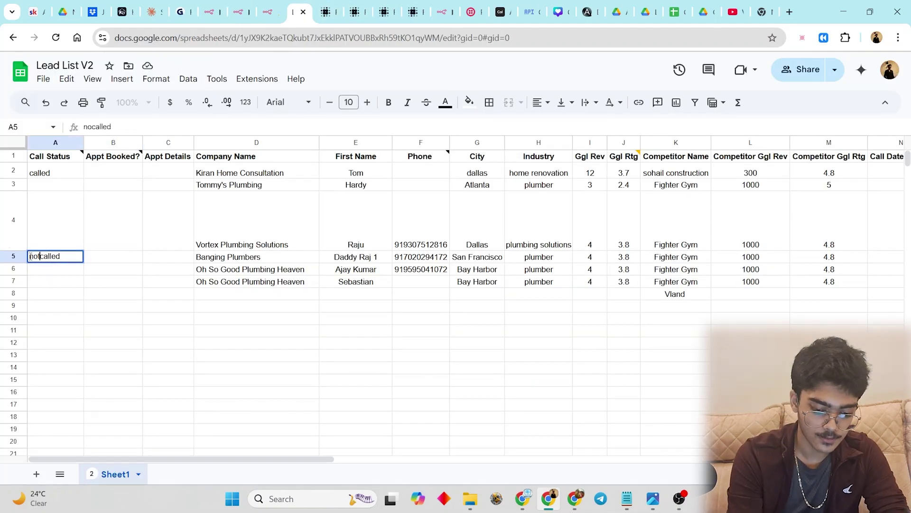
key(Return)
Run My workflow 7 to place the test call, and check the Call Status column in Lead List V2.
click(237, 12)
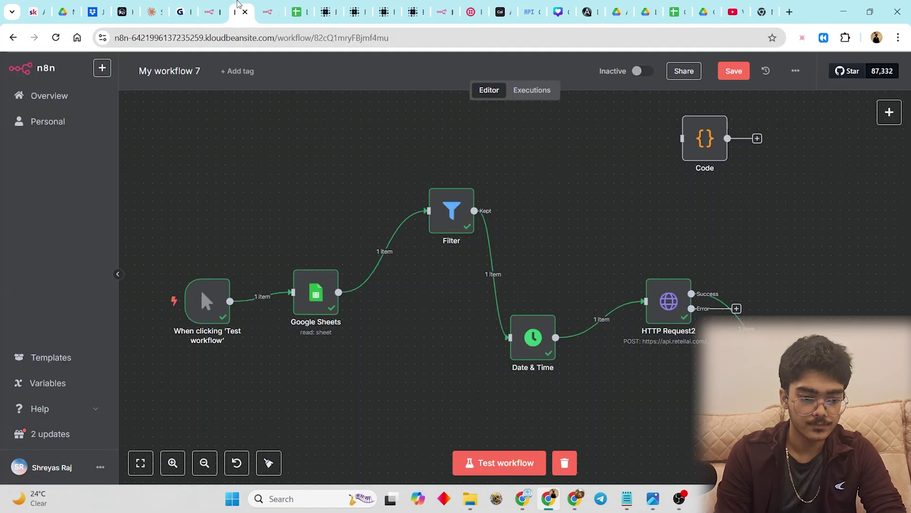
click(499, 462)
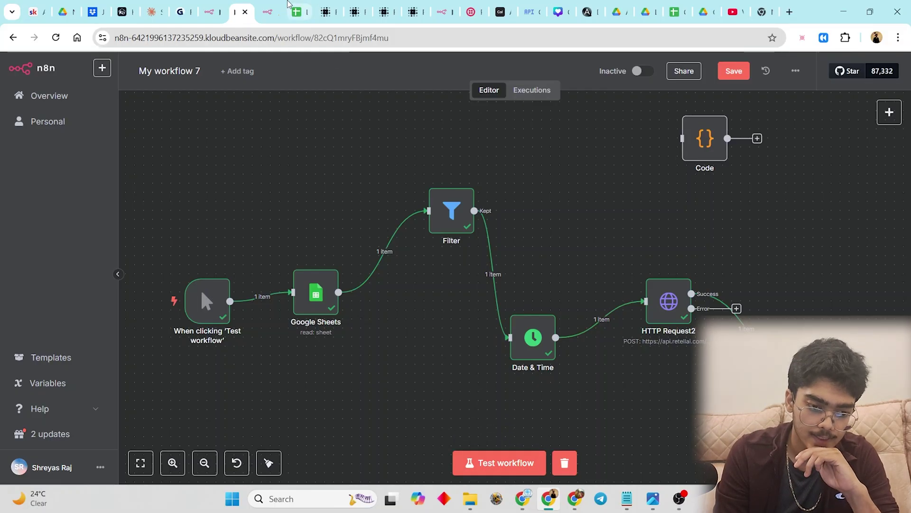
click(304, 12)
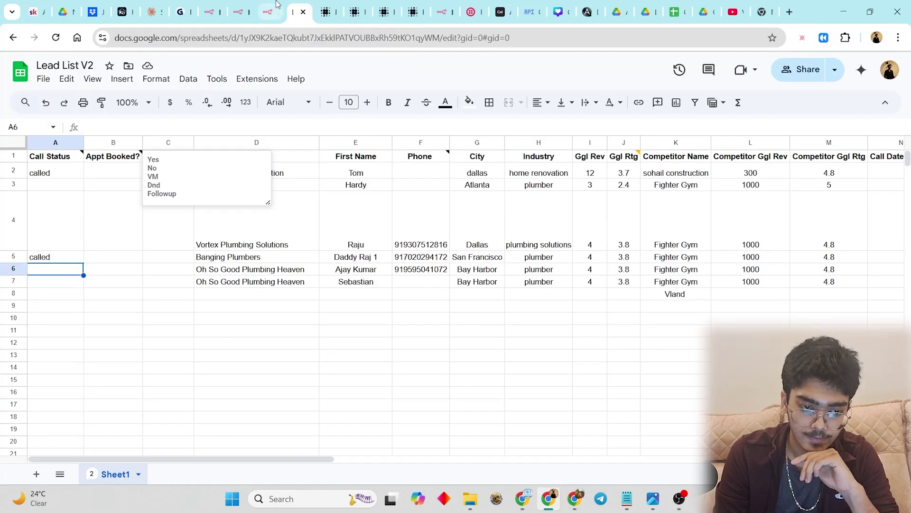
click(77, 248)
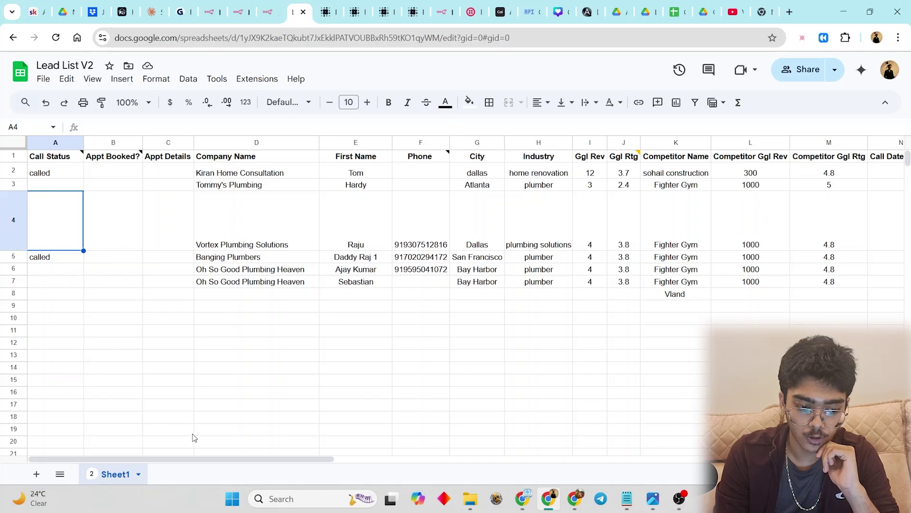
Open First Call's execution history and inspect the path of the successful Apr 30, 05:32:08 run through the branches.
click(267, 12)
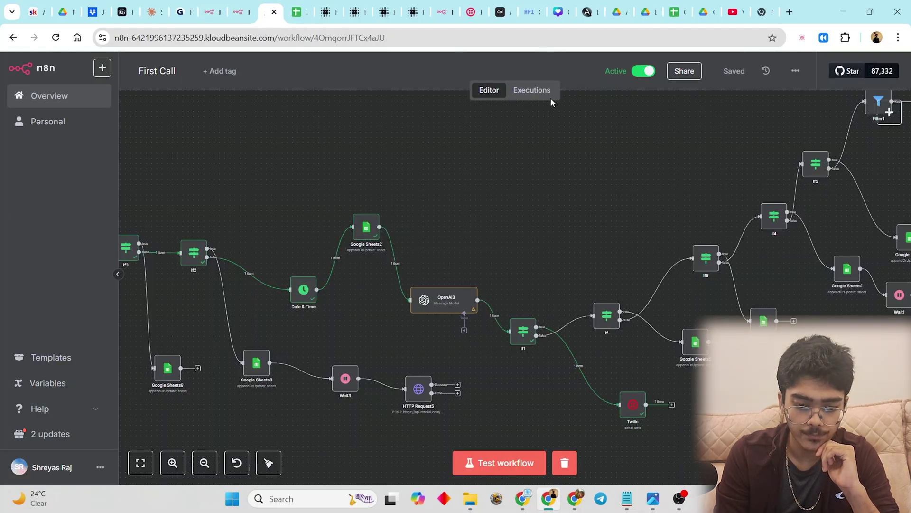
click(536, 92)
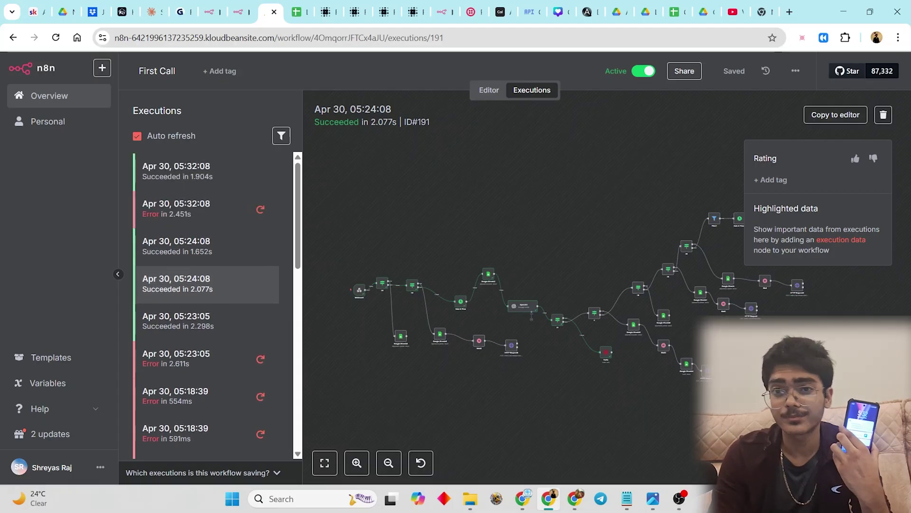
click(245, 172)
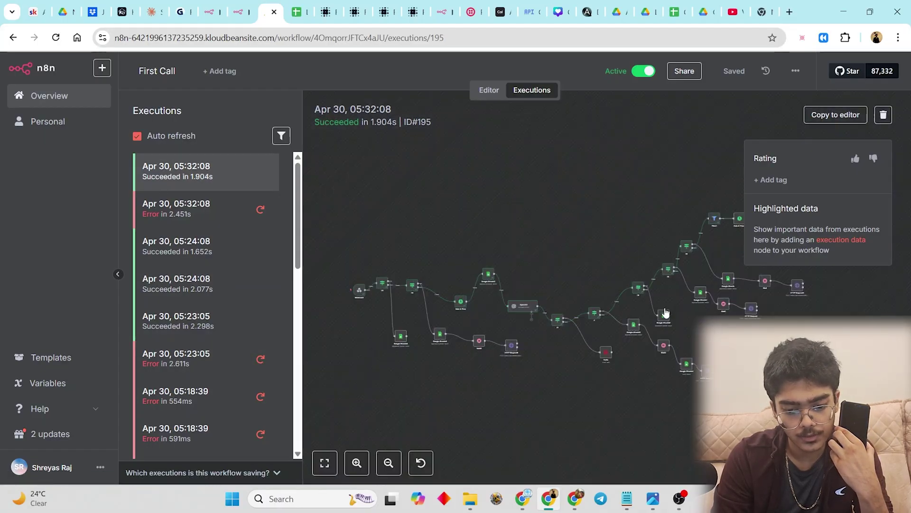
drag(697, 321, 650, 340)
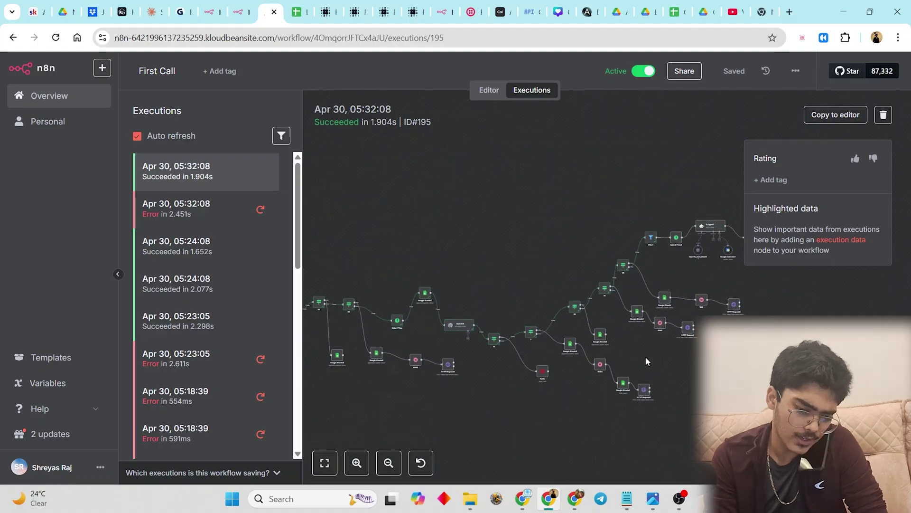
Examine the If5 node's conditions and the branch its item took in the Apr 30, 05:32:08 execution, ID#195.
scroll(646, 355, up, 3)
scroll(646, 355, up, 5)
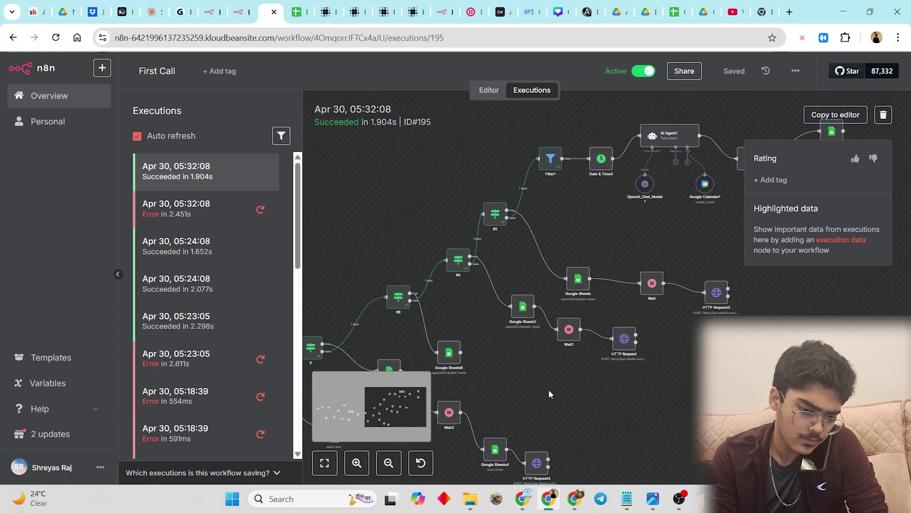
double_click(480, 144)
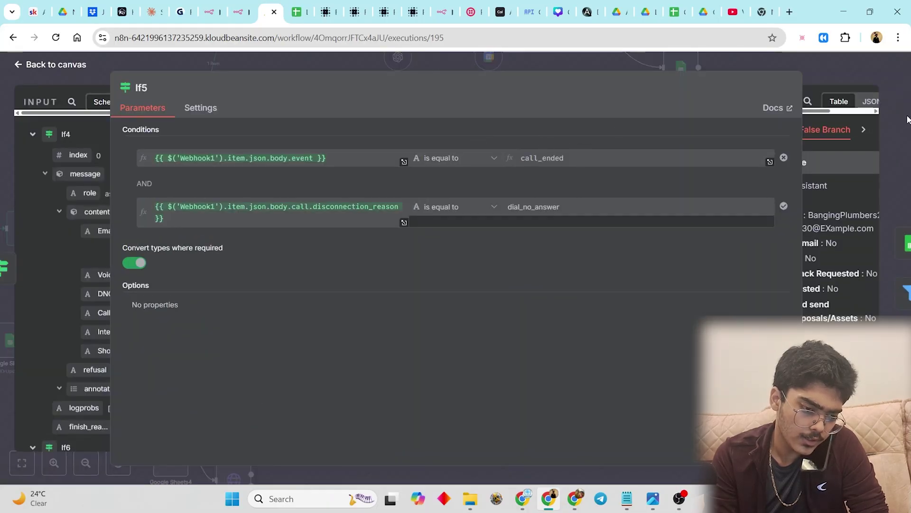
click(895, 148)
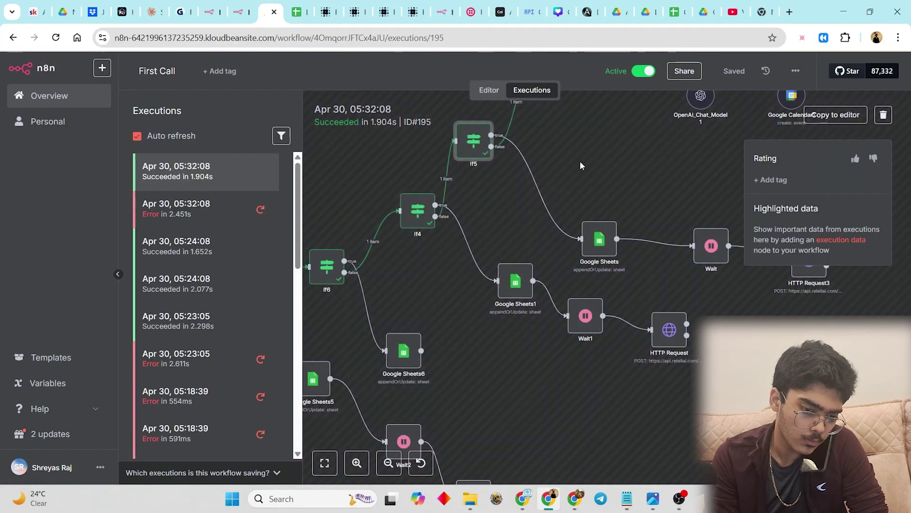
double_click(404, 254)
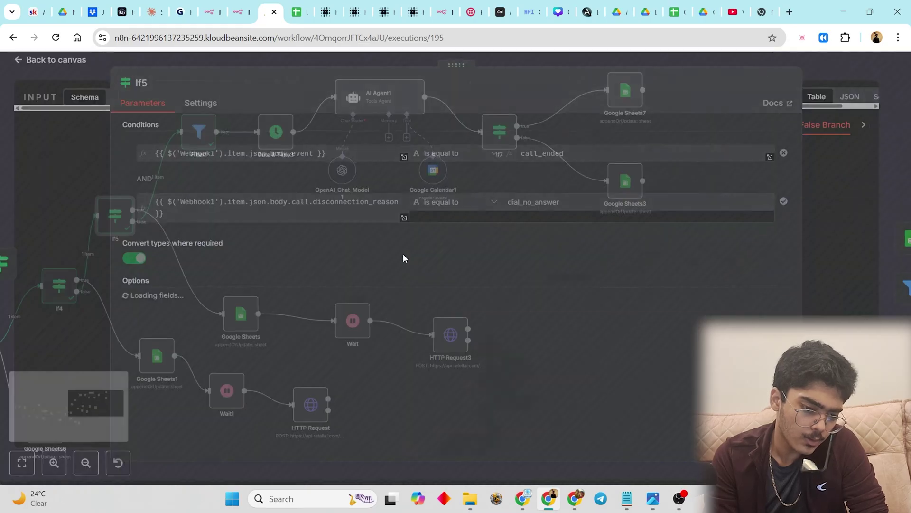
click(902, 216)
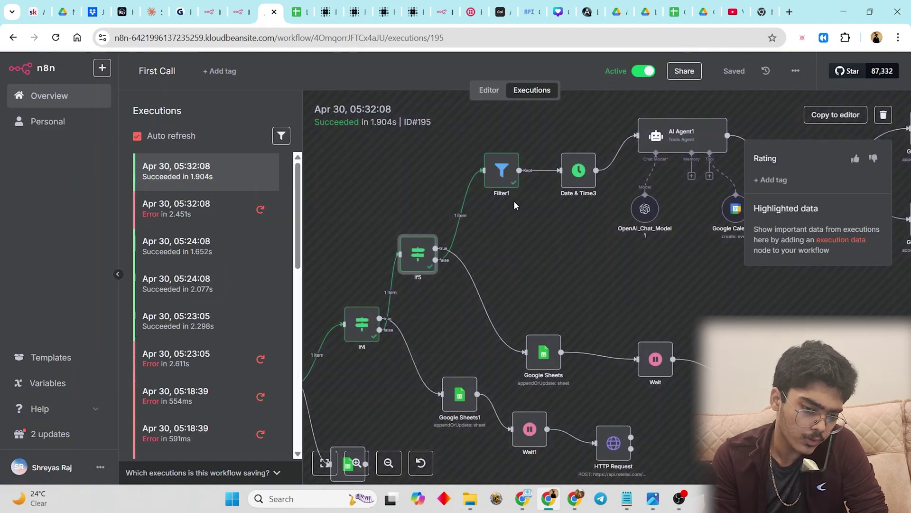
double_click(415, 257)
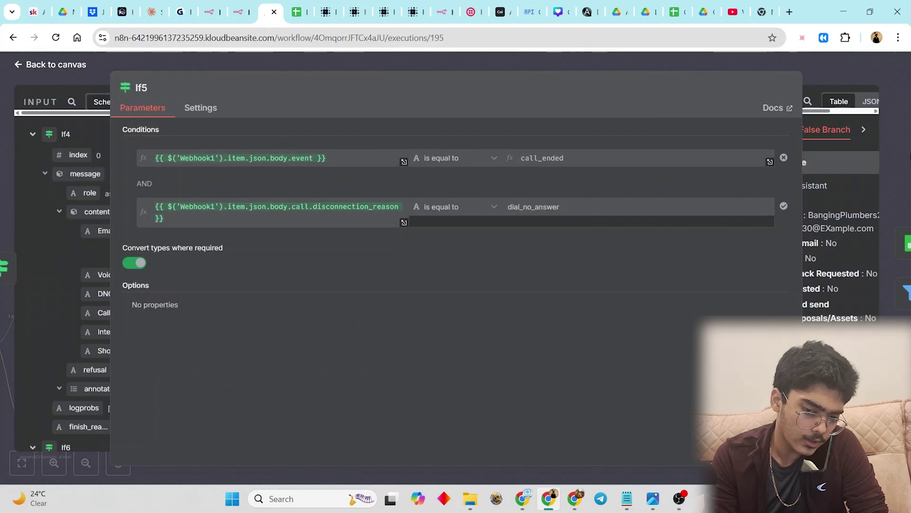
key(Escape)
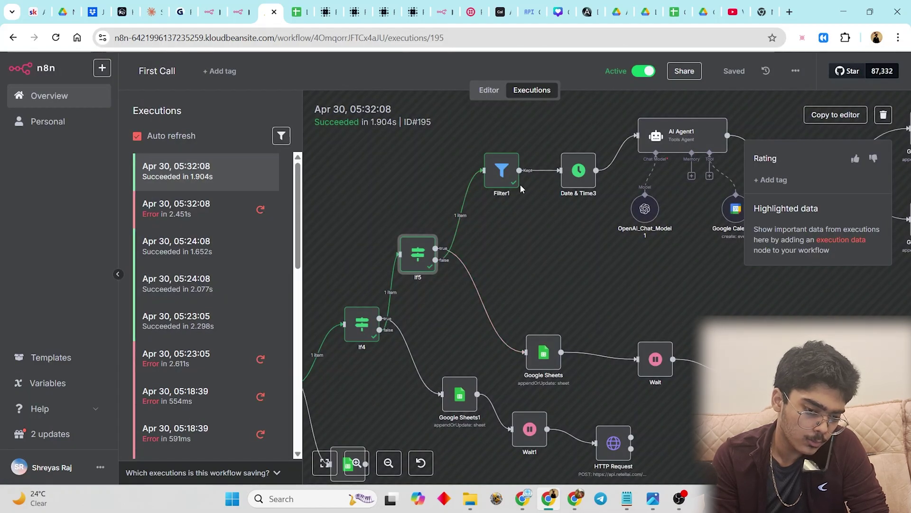
Copy execution 195 into the workflow editor and test the First Call workflow with its data.
click(835, 115)
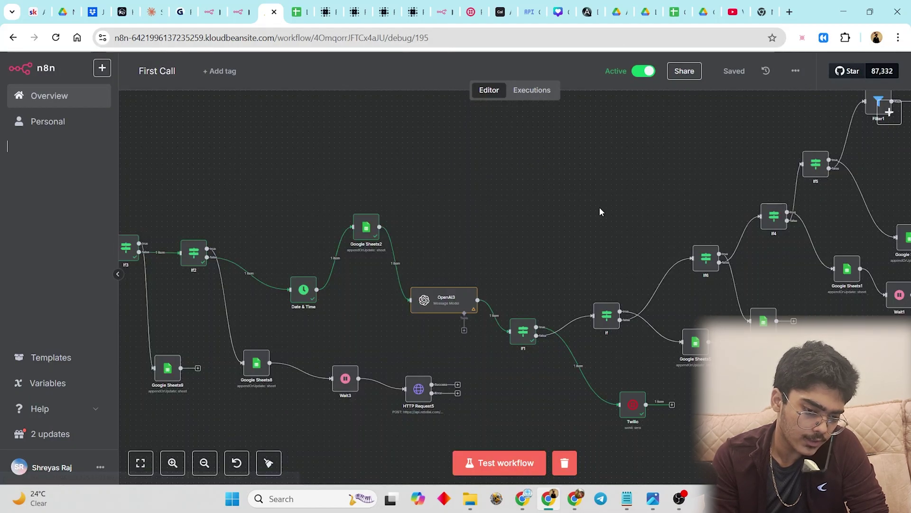
drag(660, 180, 481, 250)
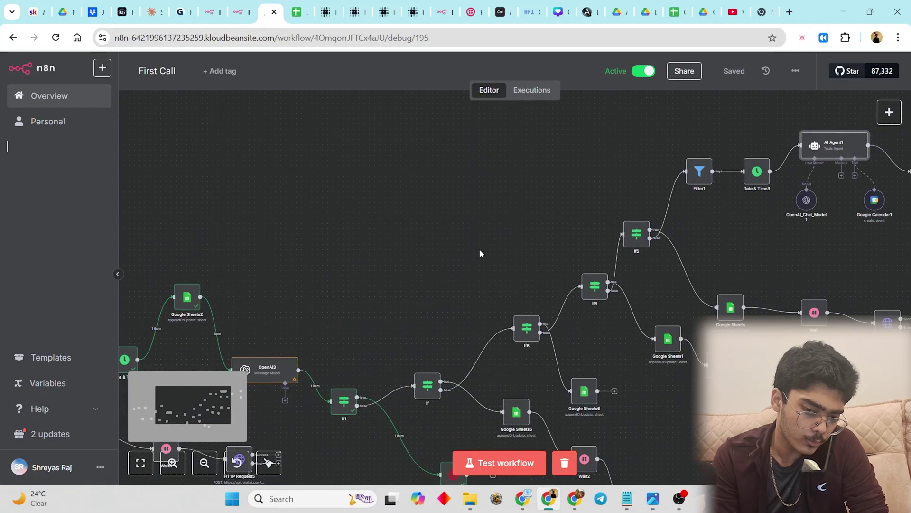
click(506, 462)
drag(394, 307, 593, 255)
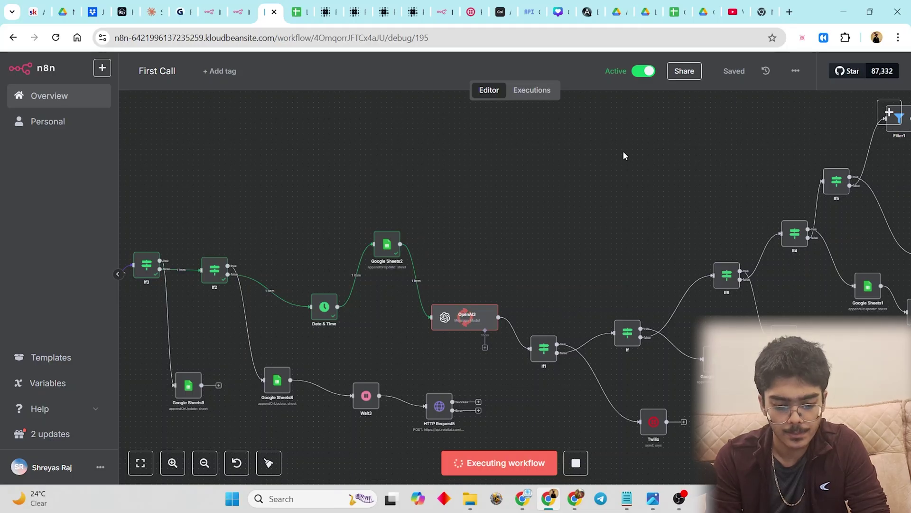
Examine the If5 node's conditions and its True and False branch outputs from the test run.
scroll(665, 200, right, 10)
scroll(664, 199, up, 3)
scroll(694, 231, up, 2)
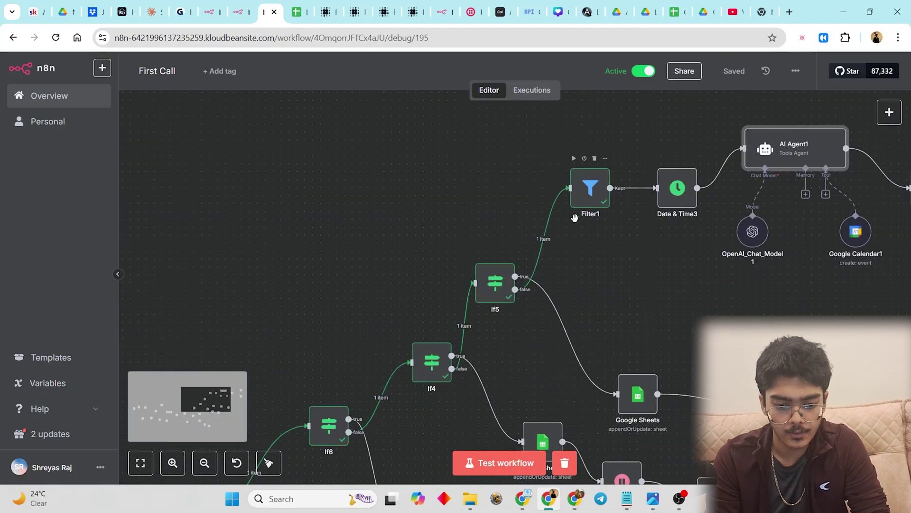
scroll(573, 222, up, 1)
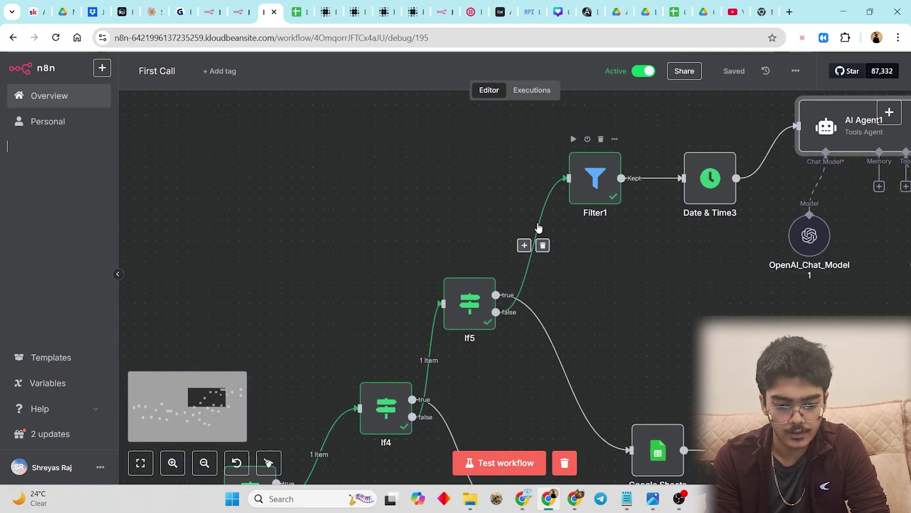
double_click(471, 300)
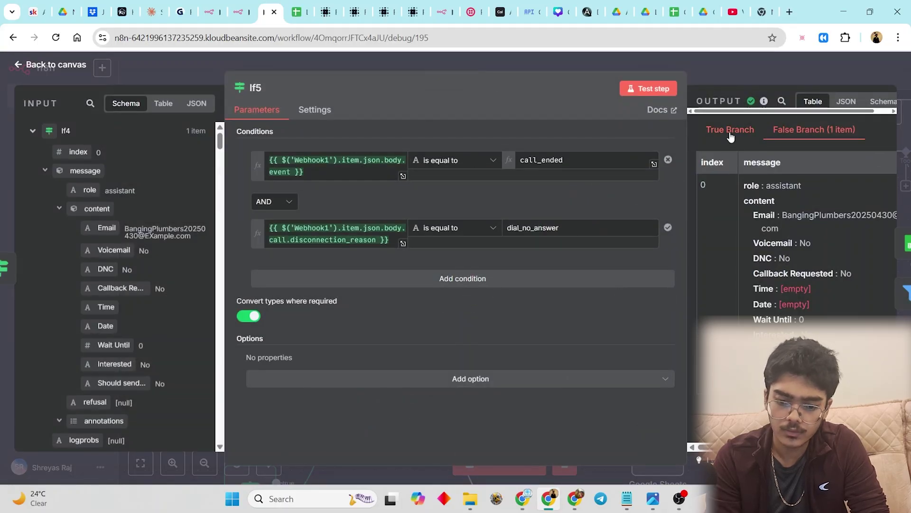
scroll(792, 237, right, 10)
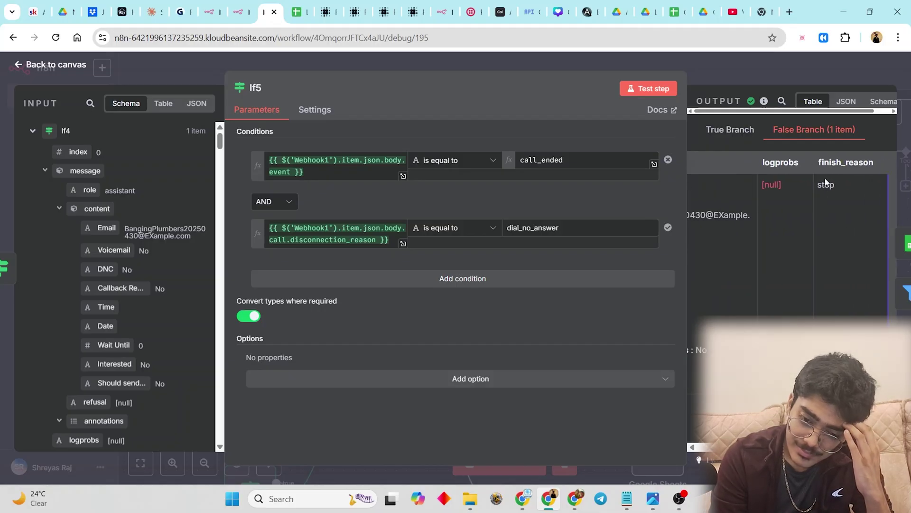
click(731, 133)
key(Escape)
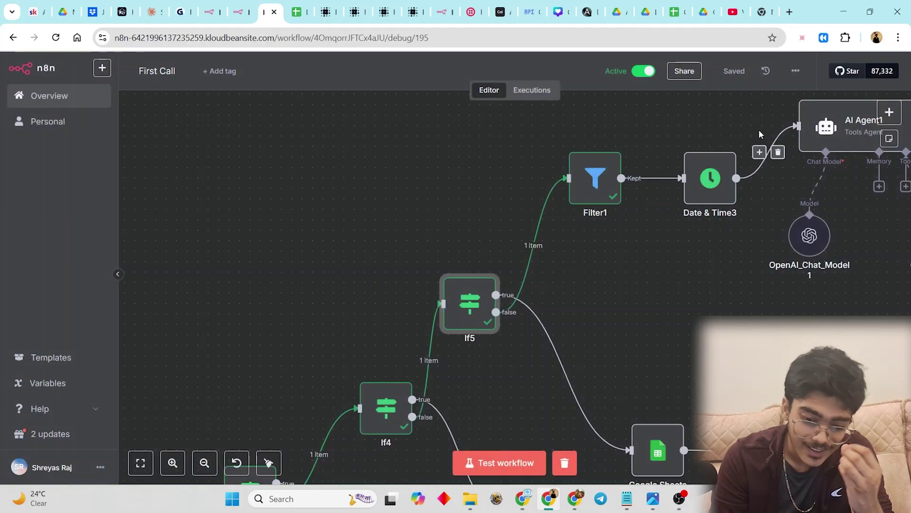
Check the Filter1 node's conditions and its output from the test run.
scroll(654, 280, down, 2)
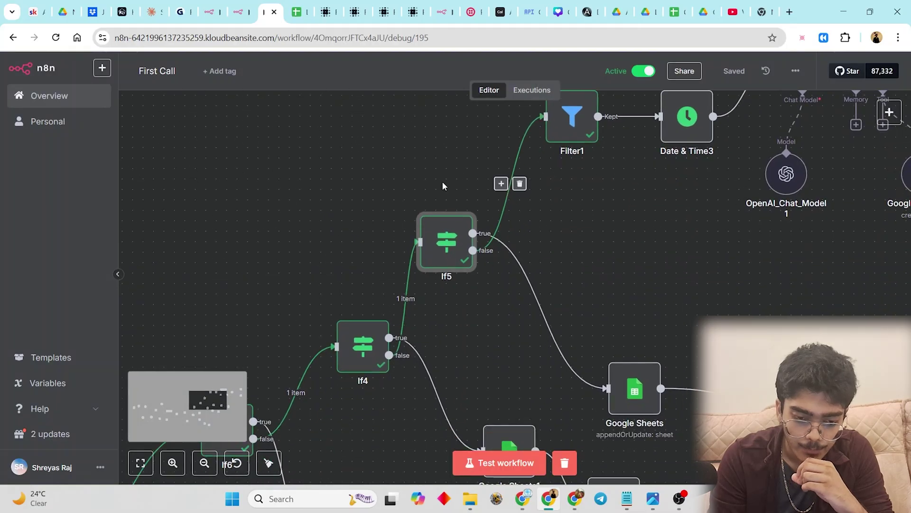
double_click(572, 126)
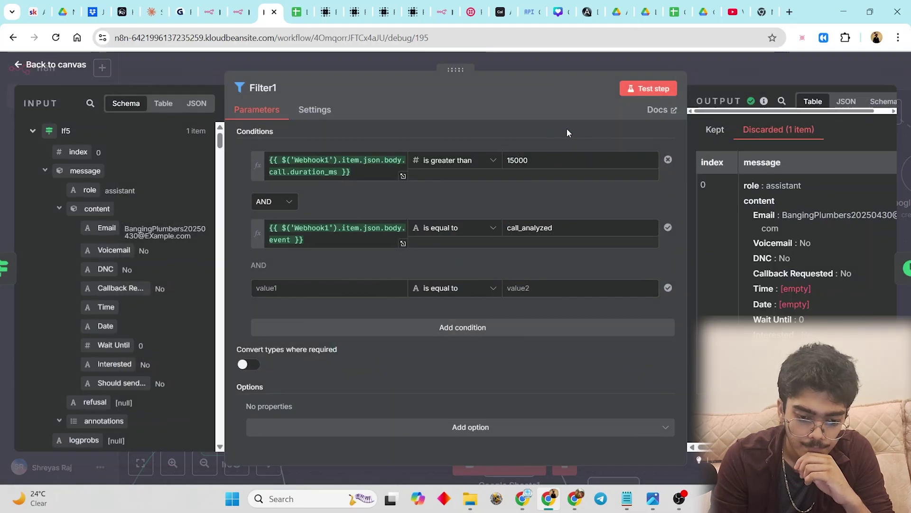
scroll(742, 303, right, 5)
key(Escape)
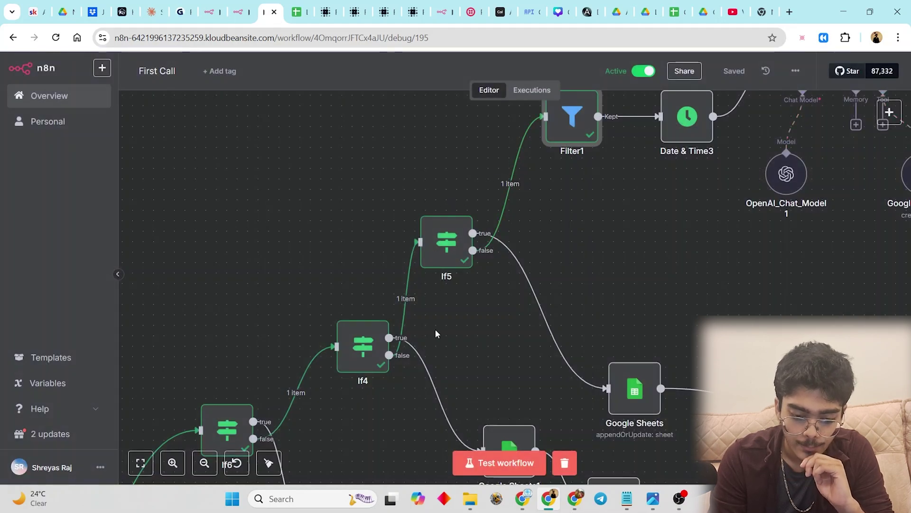
Trace the path through the preceding If nodes and look into the If4 node's settings.
scroll(434, 329, down, 2)
drag(371, 406, 564, 333)
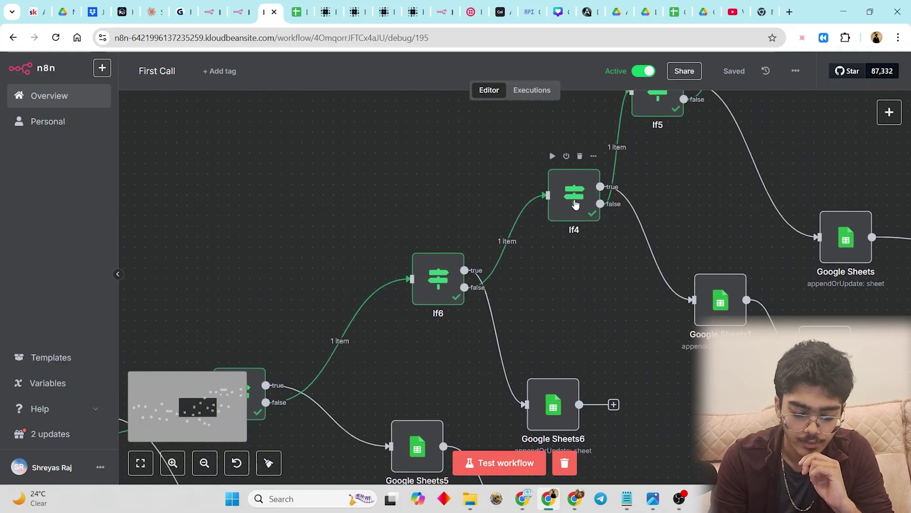
drag(558, 304, 531, 355)
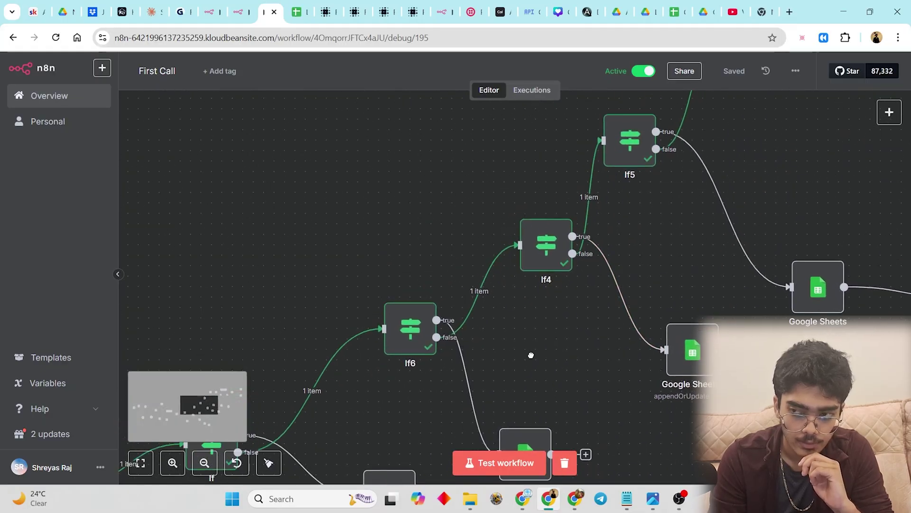
double_click(529, 260)
key(Escape)
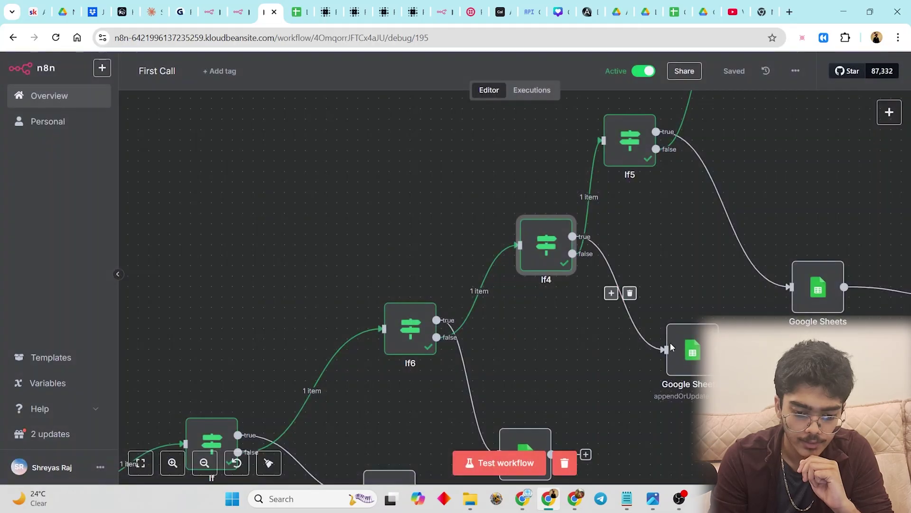
Review the column values that the Google Sheets1 node on If4's true branch sends.
key(Return)
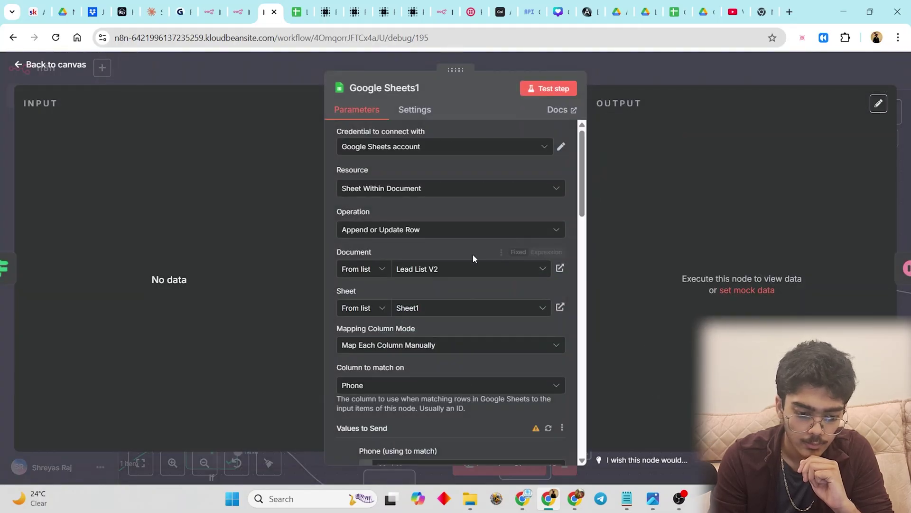
scroll(474, 265, down, 10)
scroll(474, 277, down, 2)
click(903, 190)
Review the column values that the Google Sheets node on If5's true branch sends.
drag(612, 220, 416, 290)
click(608, 353)
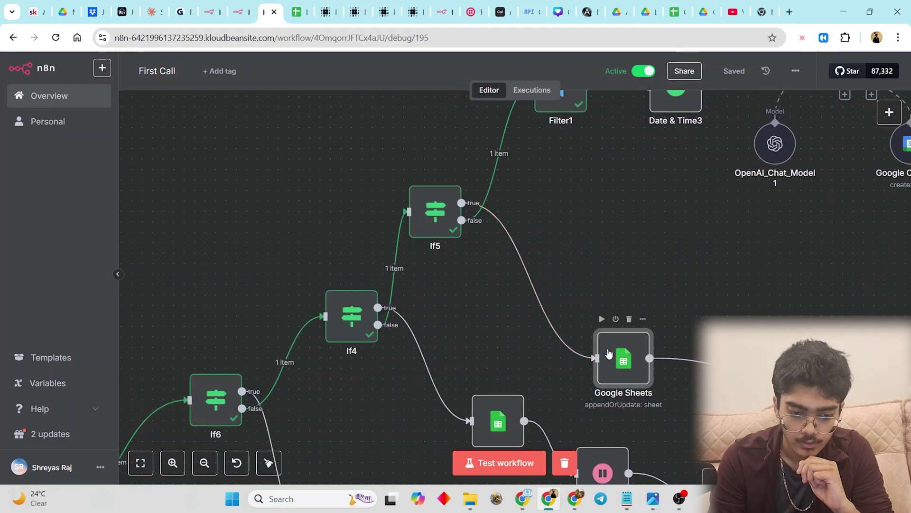
key(Return)
scroll(518, 325, down, 10)
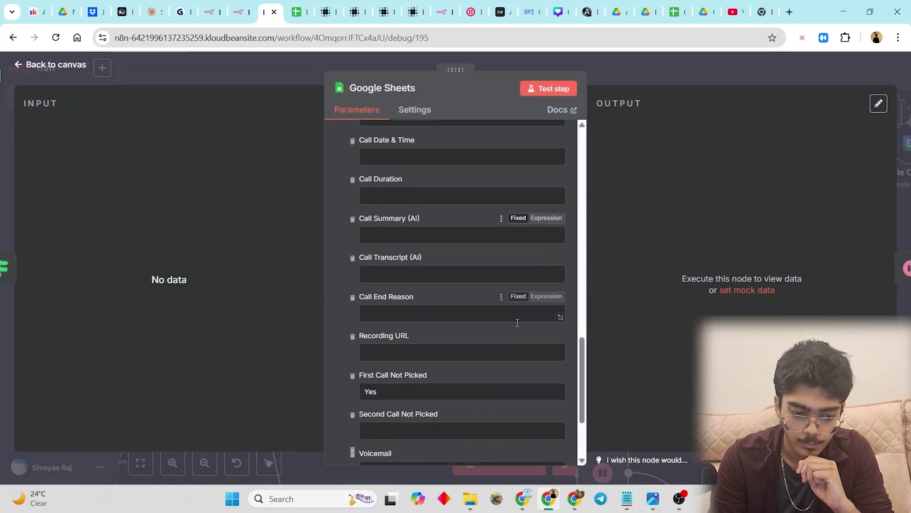
key(Escape)
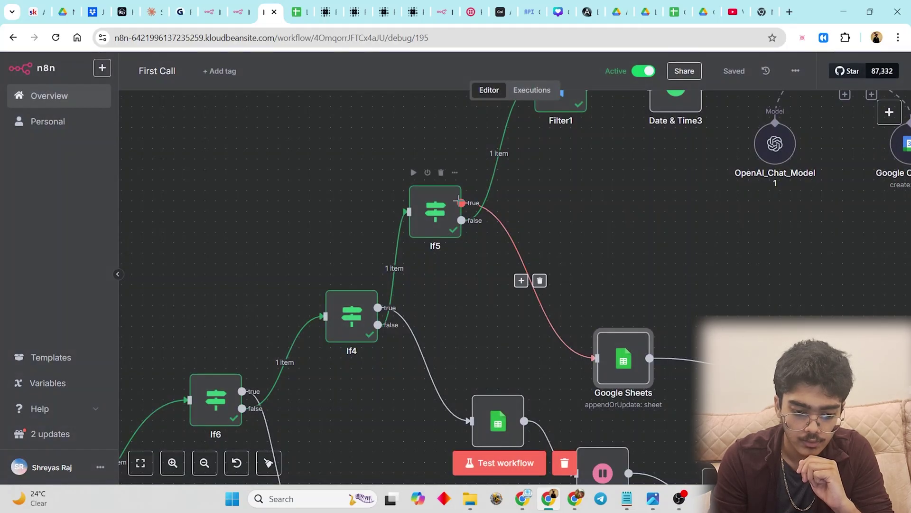
Reopen the If5 node and look through the input data from the preceding nodes.
double_click(436, 215)
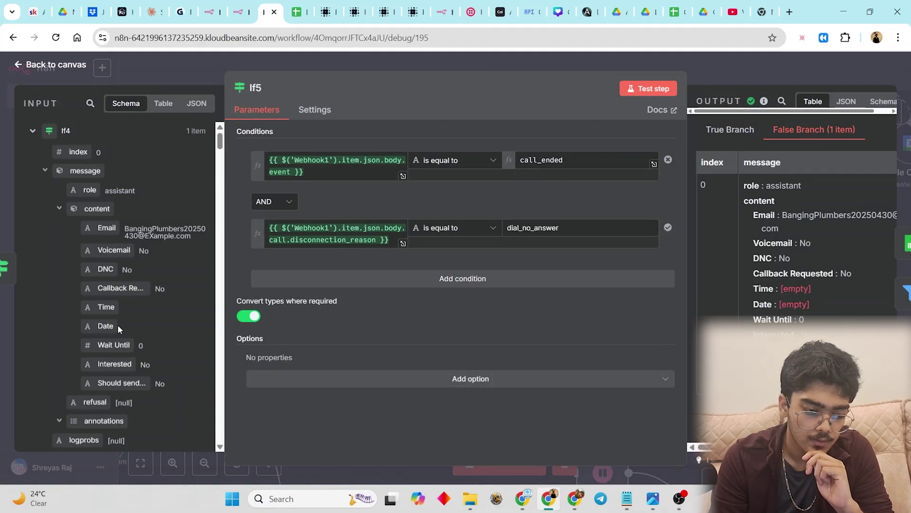
scroll(117, 328, down, 2)
scroll(113, 342, down, 5)
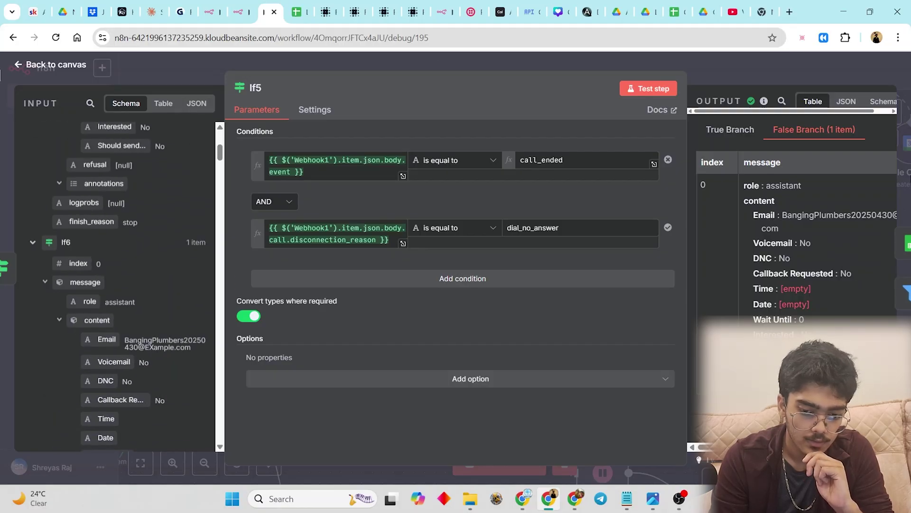
click(904, 175)
Open the OpenAI3 node's parameters and go to its system prompt.
scroll(257, 280, down, 5)
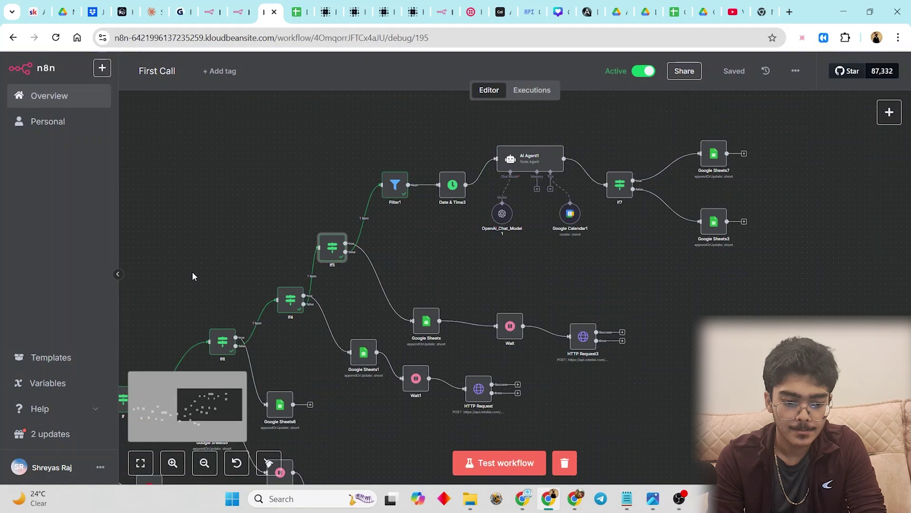
drag(192, 272, 437, 295)
scroll(356, 301, up, 5)
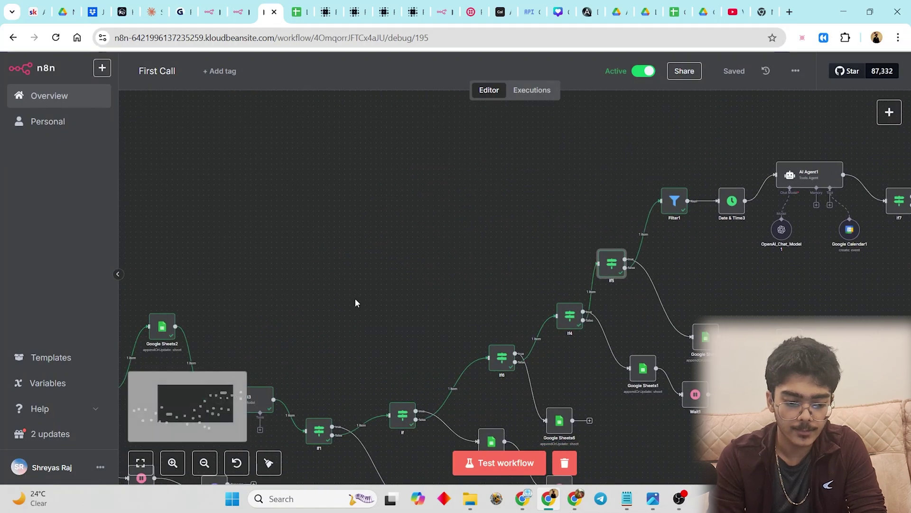
scroll(396, 339, right, 10)
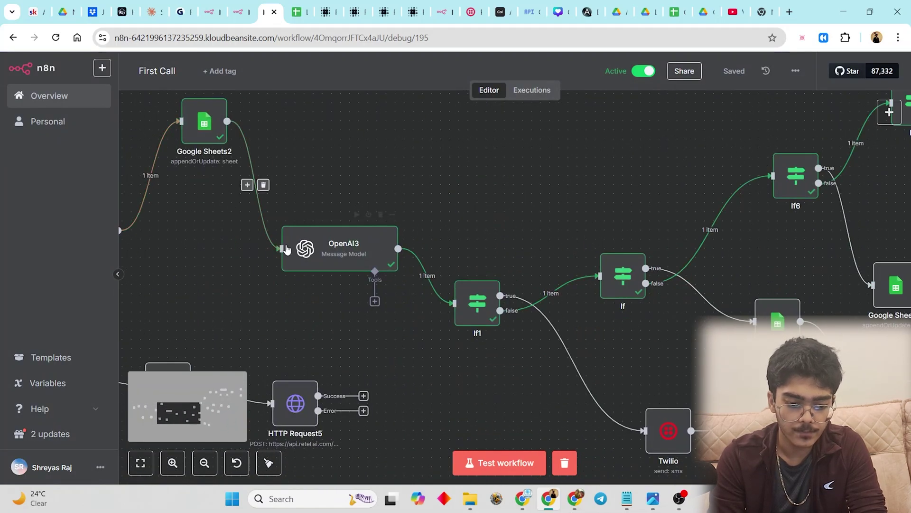
double_click(351, 244)
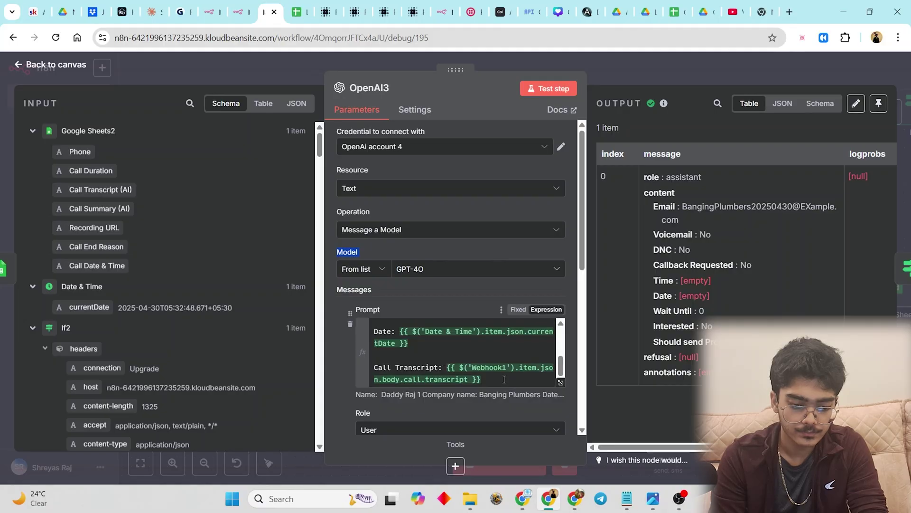
scroll(503, 380, down, 5)
scroll(427, 268, down, 6)
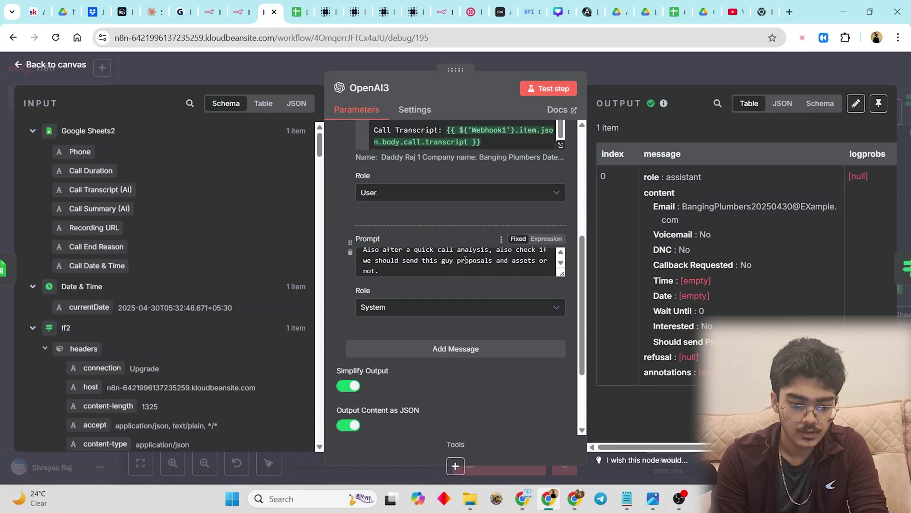
Append the lines "And add a new feild:" and "Not-Picked: Yes" to the end of the OpenAI3 system prompt.
drag(562, 273, 561, 411)
scroll(490, 369, down, 6)
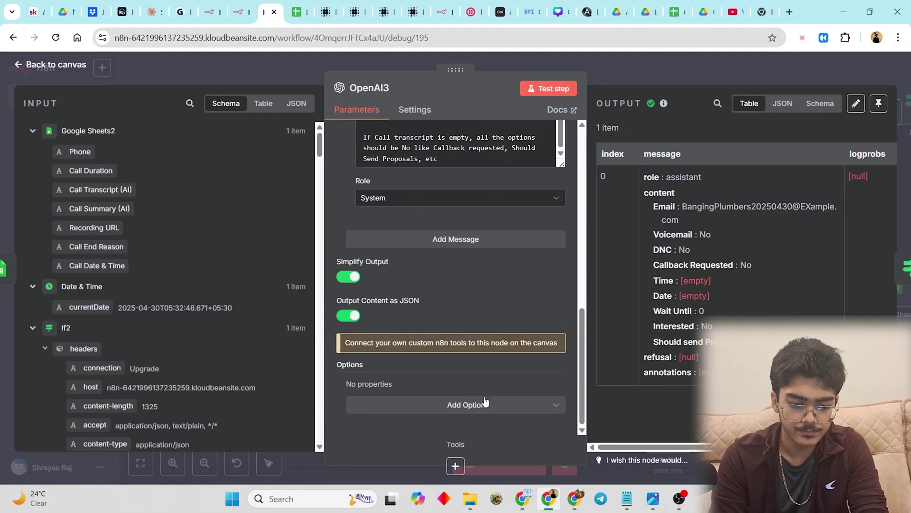
scroll(451, 208, up, 3)
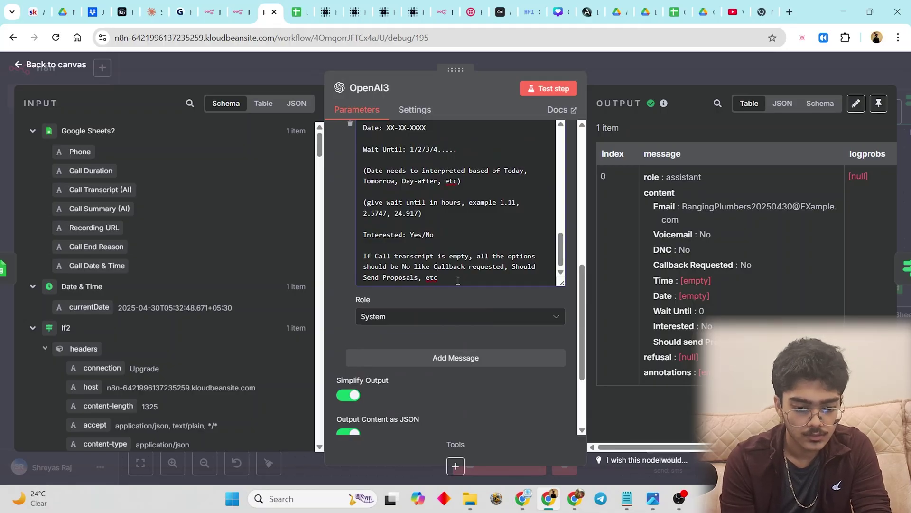
key(Return)
key(Return)
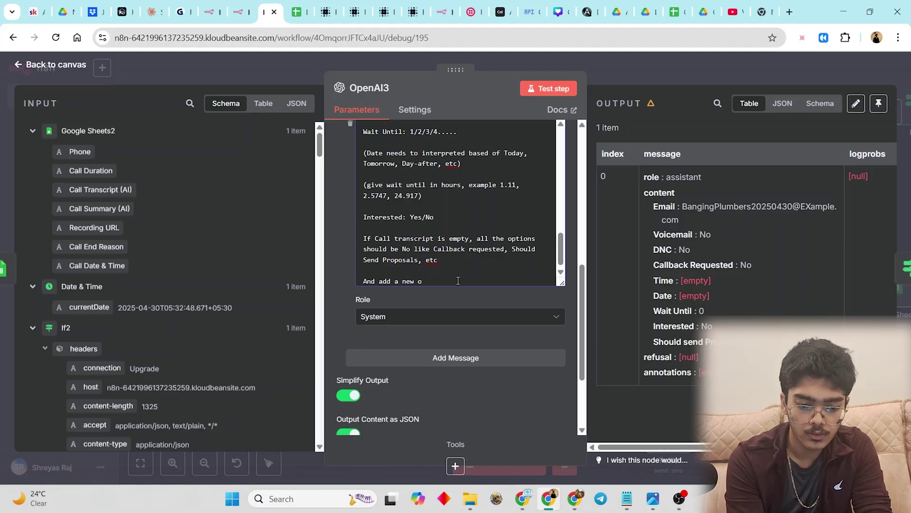
text(And add a new feild:)
key(Return)
key(Return)
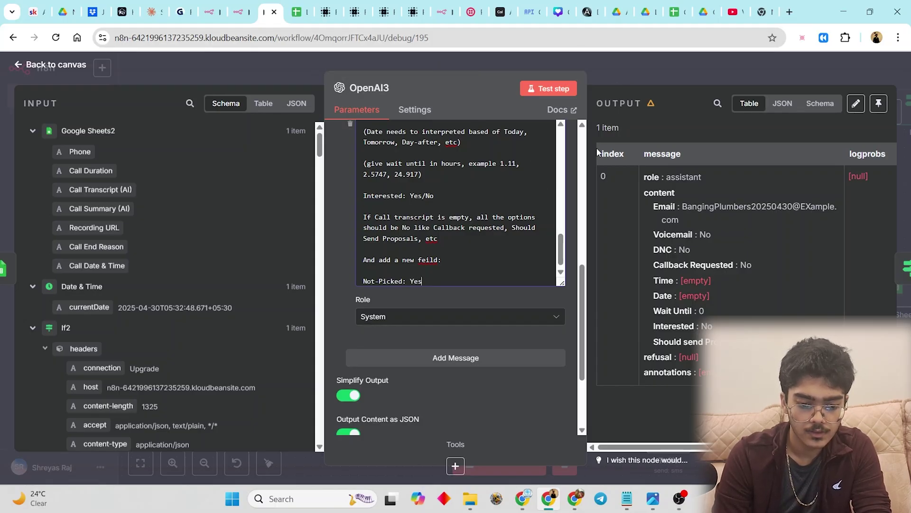
Close the OpenAI3 node and save the workflow with the extended prompt.
right_click(433, 263)
click(527, 136)
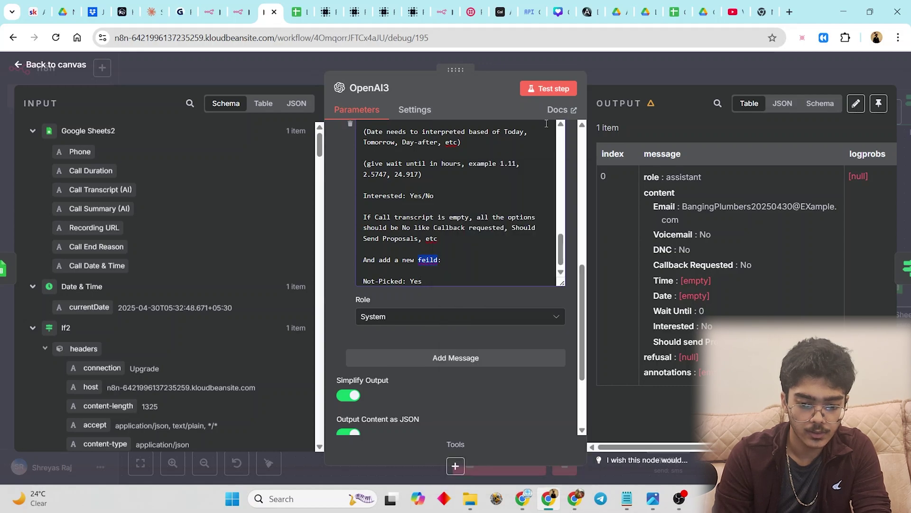
click(668, 63)
click(727, 71)
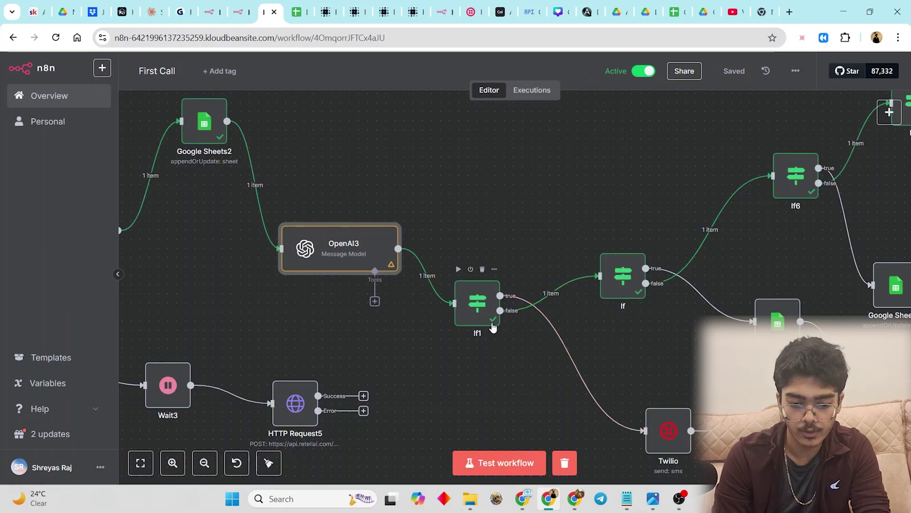
Copy the field name "Not-Picked" from the OpenAI3 system prompt into the first value of If5's first condition.
double_click(376, 266)
scroll(405, 218, down, 8)
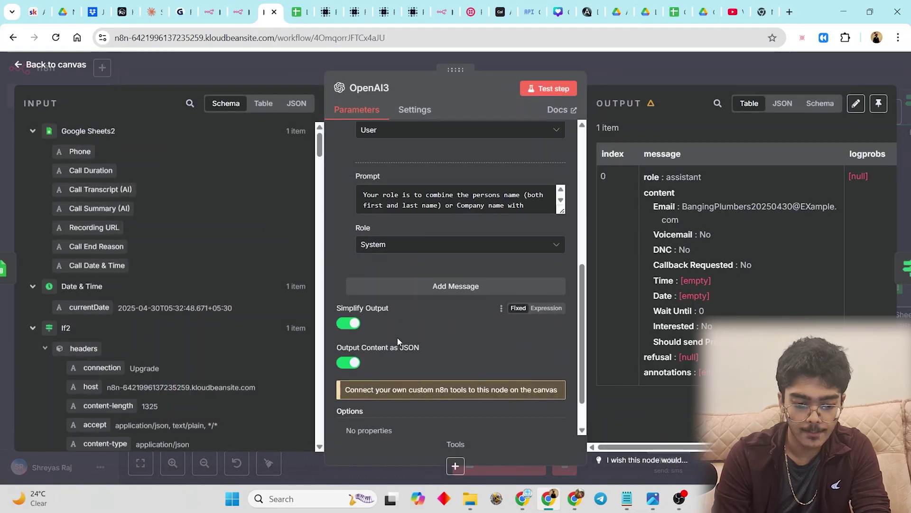
scroll(448, 163, down, 5)
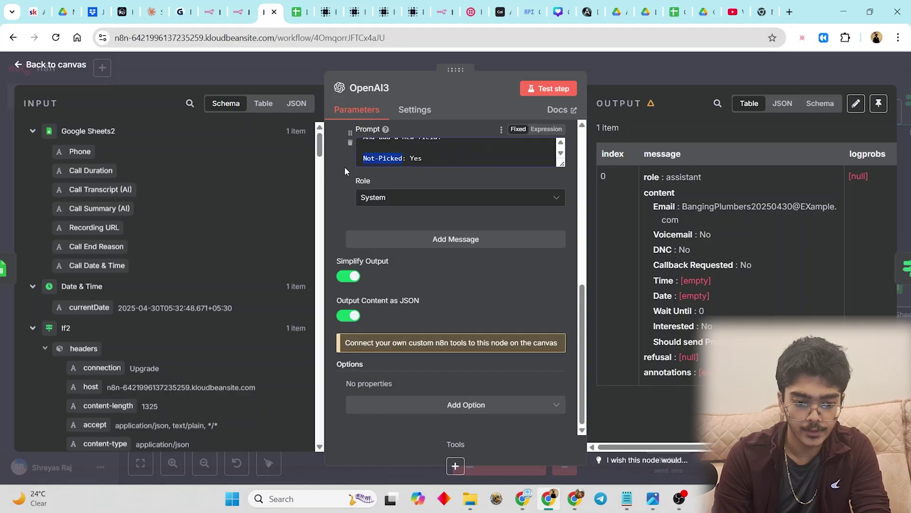
key(Escape)
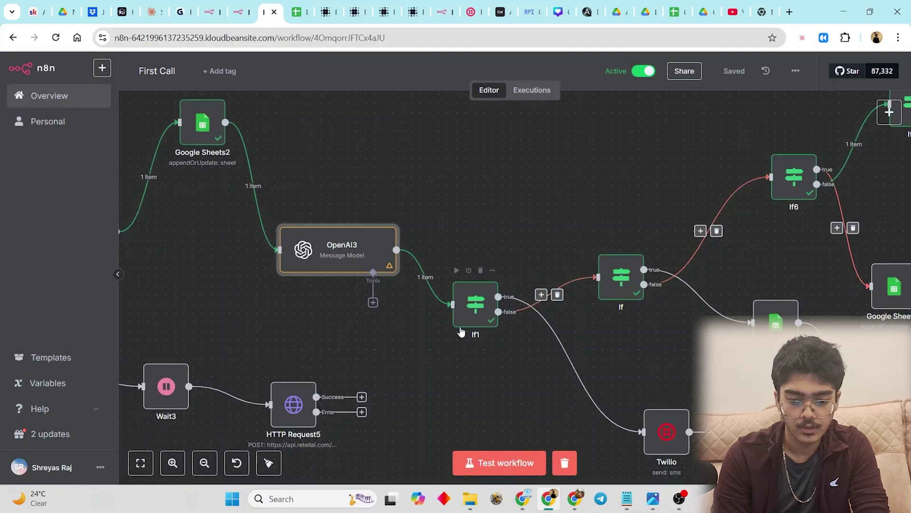
scroll(460, 332, right, 10)
scroll(460, 331, up, 3)
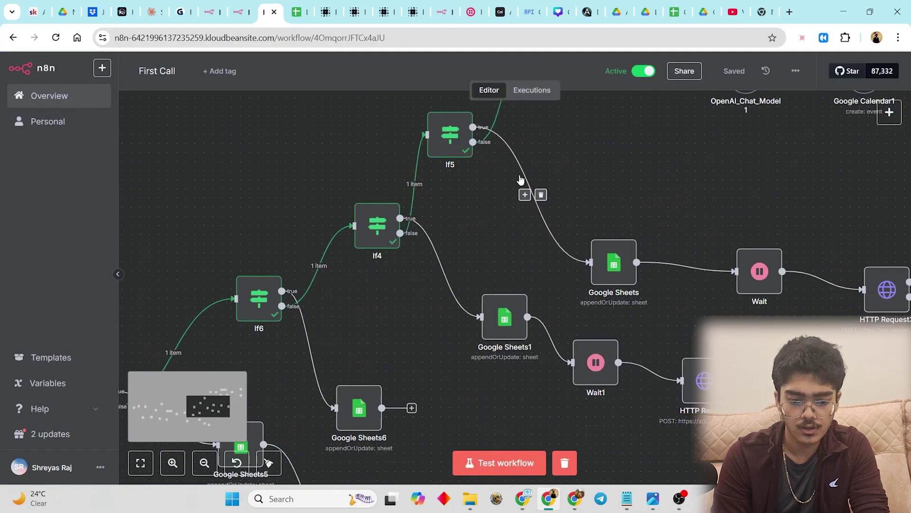
double_click(449, 134)
click(375, 166)
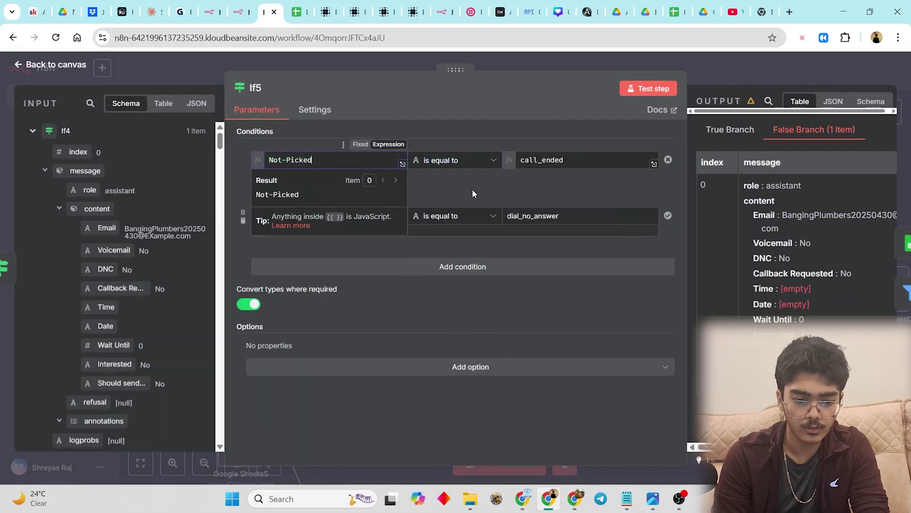
click(475, 193)
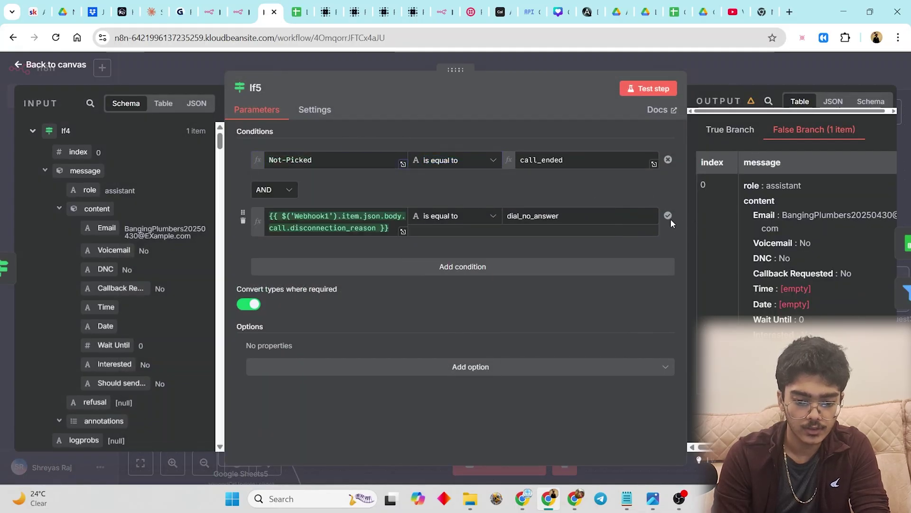
Delete If5's second condition, the one comparing the disconnection reason with dial_no_answer, and save the workflow.
click(243, 222)
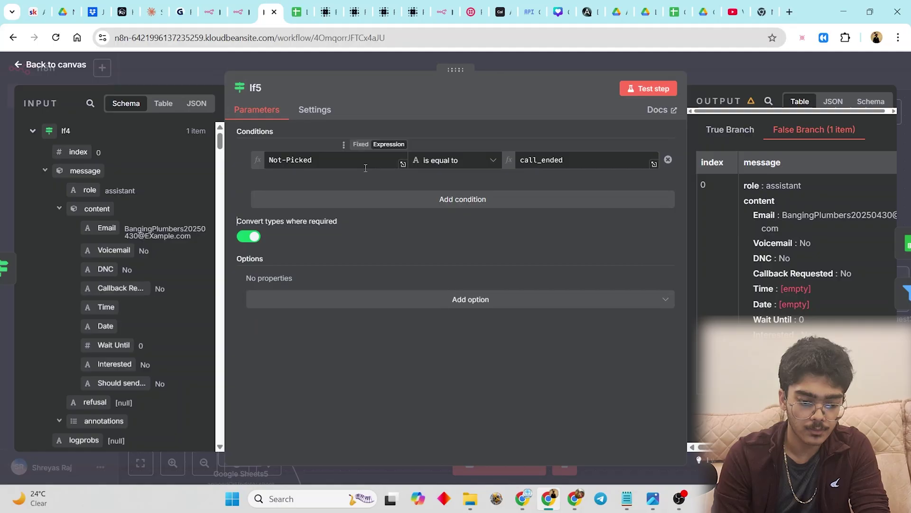
click(364, 162)
key(ctrl+a)
click(761, 79)
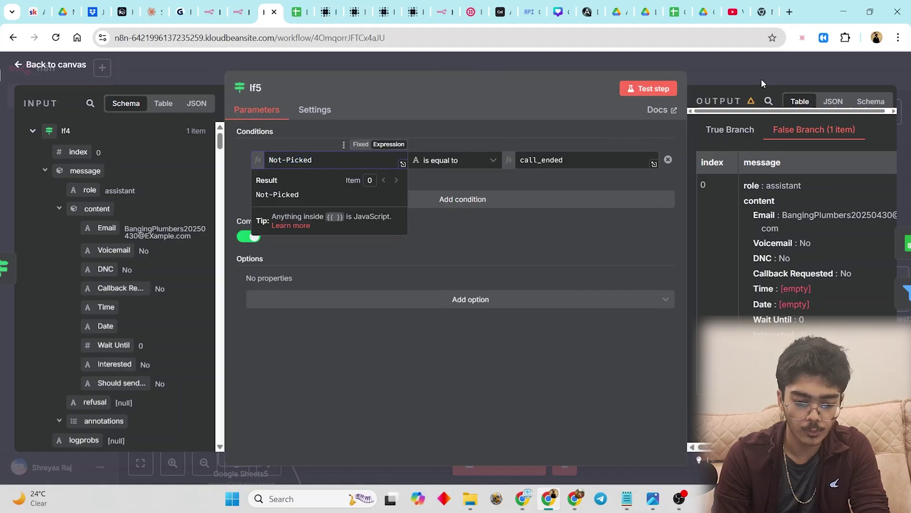
click(740, 73)
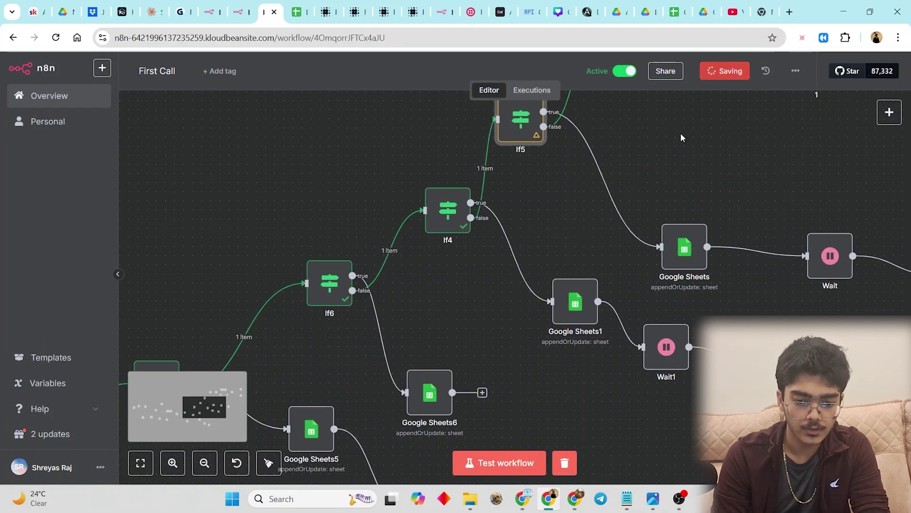
Run a test of the whole workflow and follow the execution path from OpenAI3 to If5.
click(498, 462)
scroll(290, 276, left, 10)
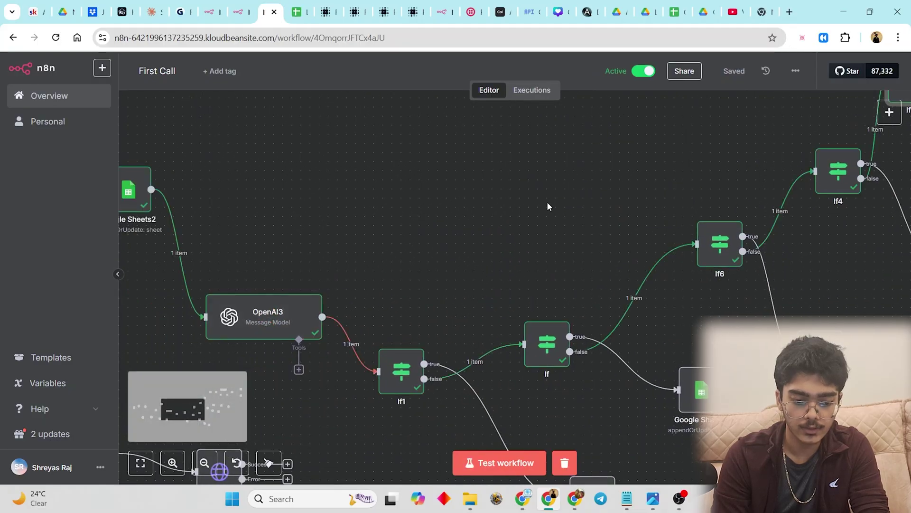
drag(486, 249, 353, 310)
drag(560, 191, 258, 268)
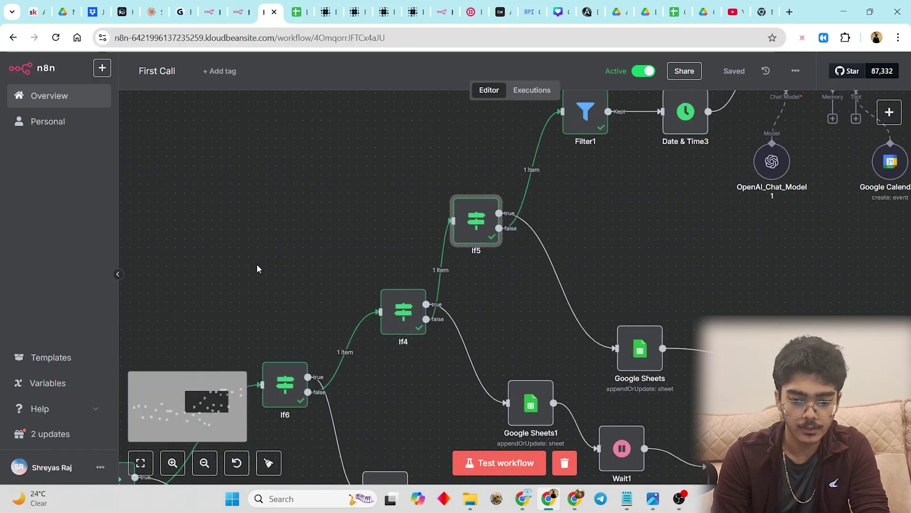
Replace the first value of If5's condition with the Not-Picked field from the If4 input's message content.
double_click(489, 226)
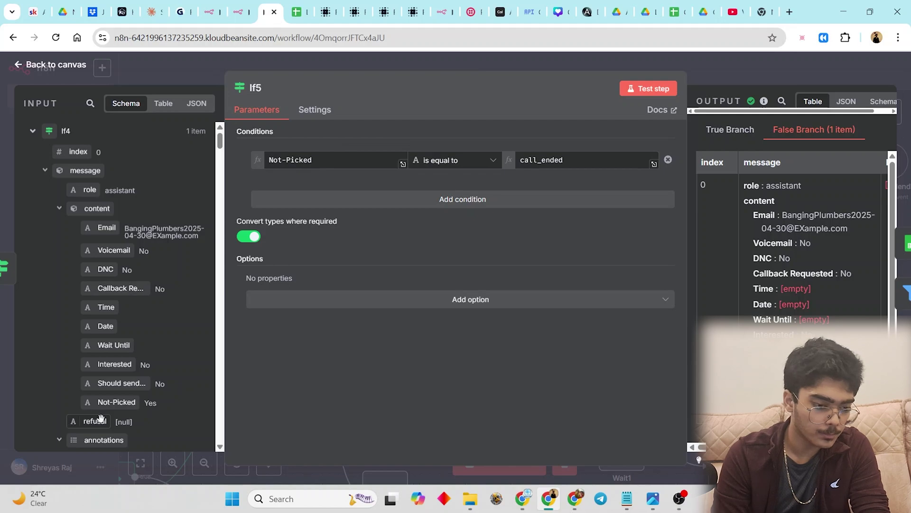
drag(114, 402, 328, 175)
click(328, 162)
key(ctrl+a)
key(BackSpace)
drag(119, 402, 333, 161)
Replace the comparison value call_ended in If5's condition with the Not-Picked input field.
click(595, 161)
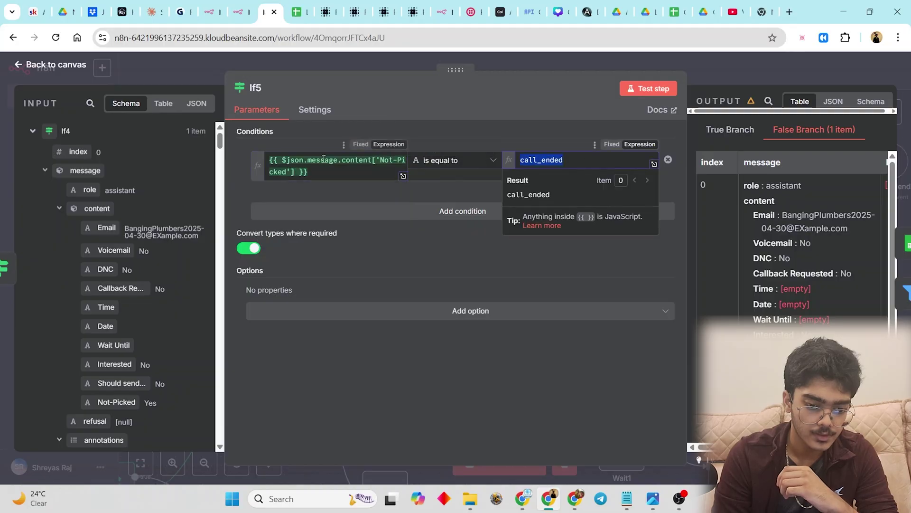
key(ctrl+a)
key(BackSpace)
drag(116, 401, 576, 161)
Save the workflow with the revised If5 condition and test it again.
click(767, 70)
click(734, 73)
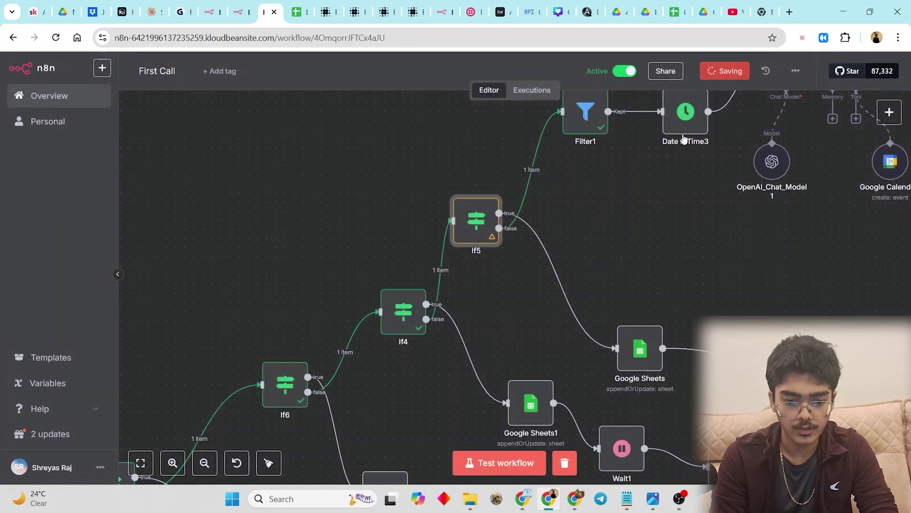
click(494, 461)
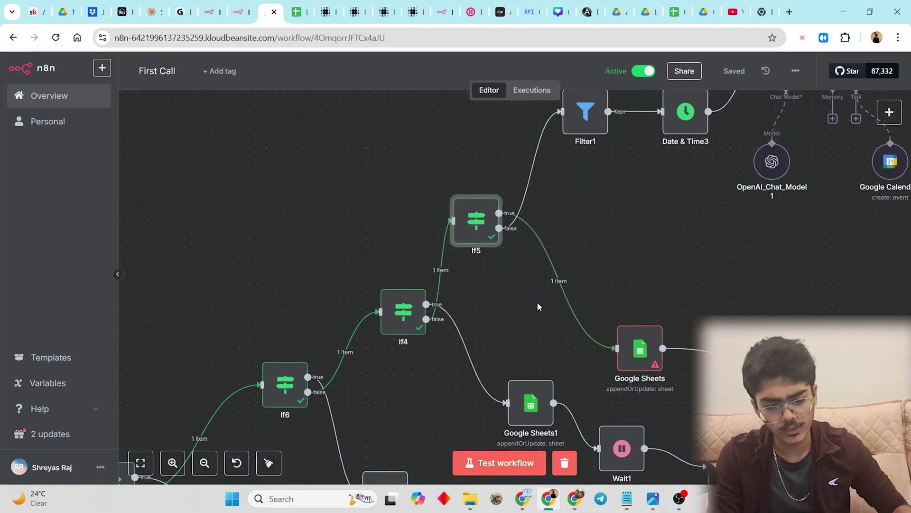
Open the Google Sheets node on If5's true branch and examine its error and the column values it sends.
click(620, 351)
double_click(620, 351)
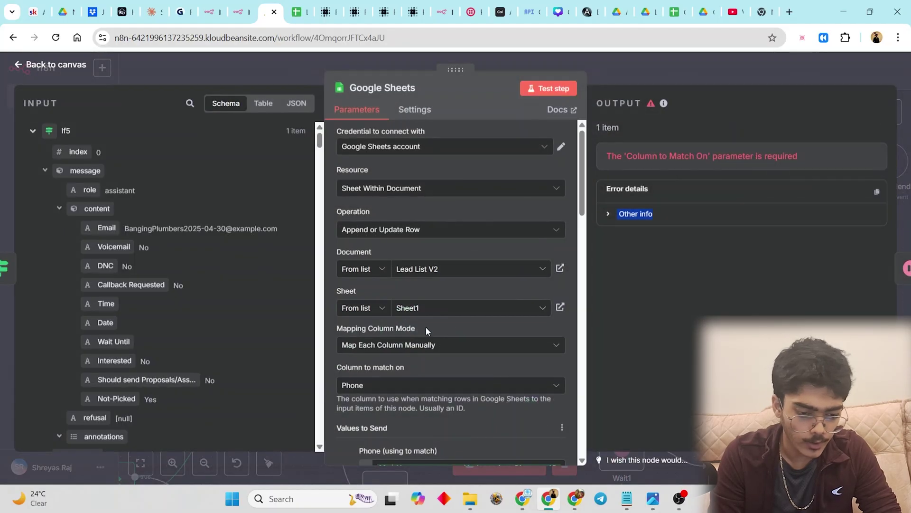
scroll(427, 327, down, 5)
scroll(517, 373, down, 4)
scroll(517, 374, down, 10)
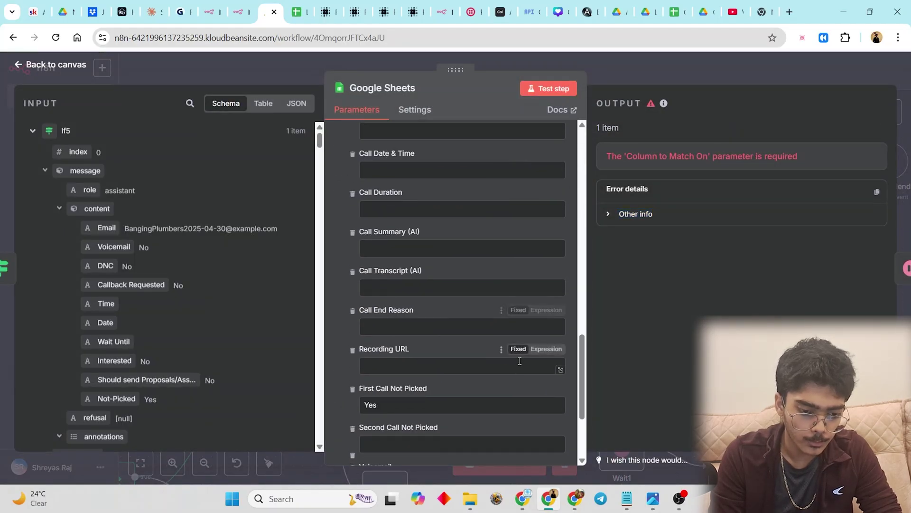
scroll(133, 322, down, 4)
scroll(179, 313, down, 3)
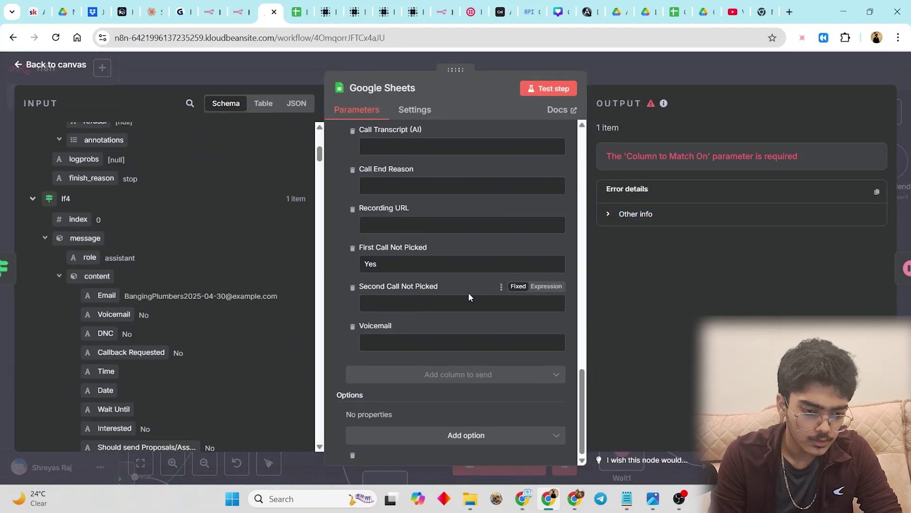
scroll(468, 292, up, 15)
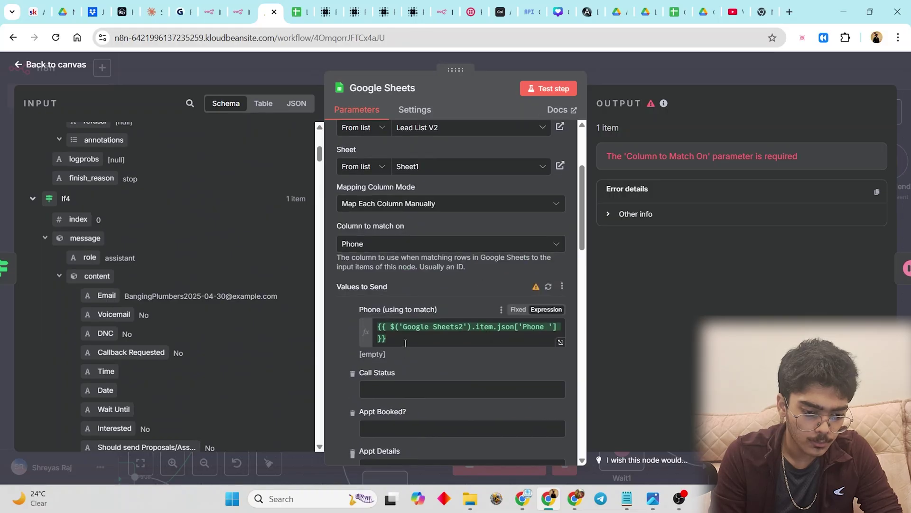
scroll(186, 249, down, 5)
scroll(196, 232, up, 2)
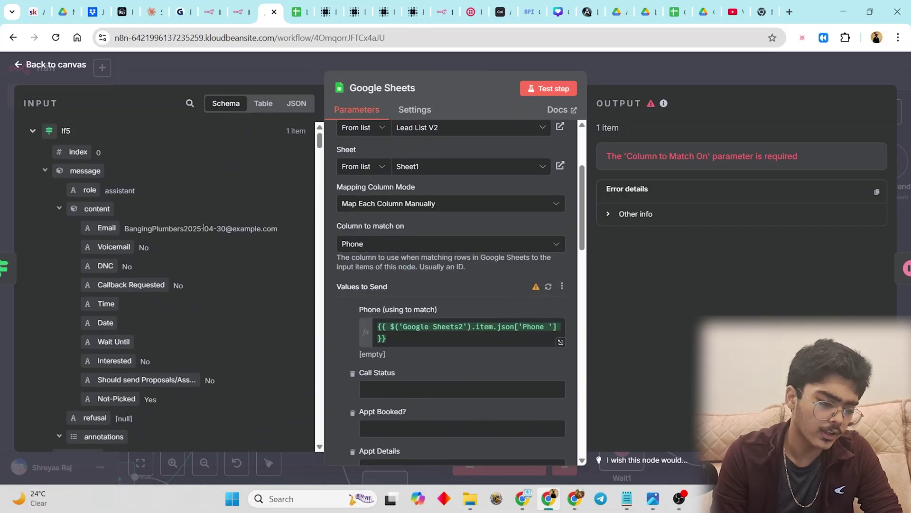
Replace the Google Sheets node's Phone match value with the phonenumber field from Webhook1's retell_llm_dynamic_variables.
scroll(223, 242, down, 2)
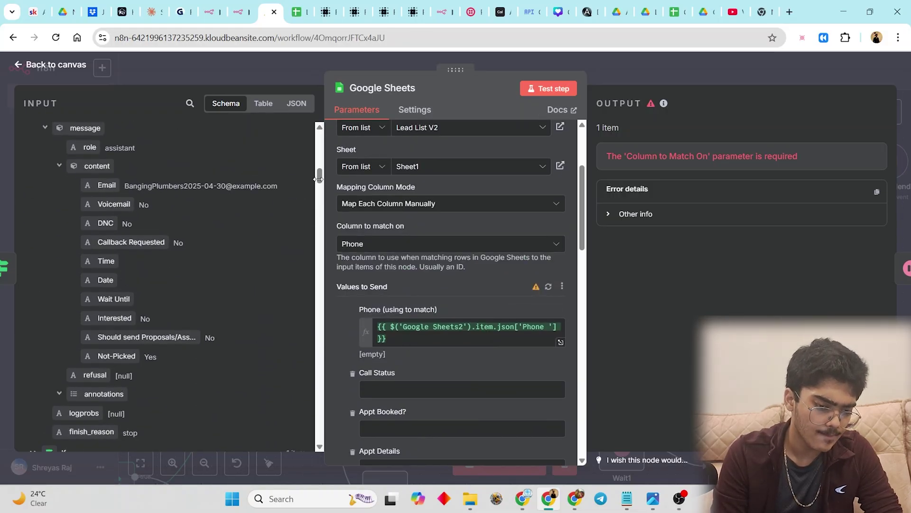
scroll(285, 406, down, 20)
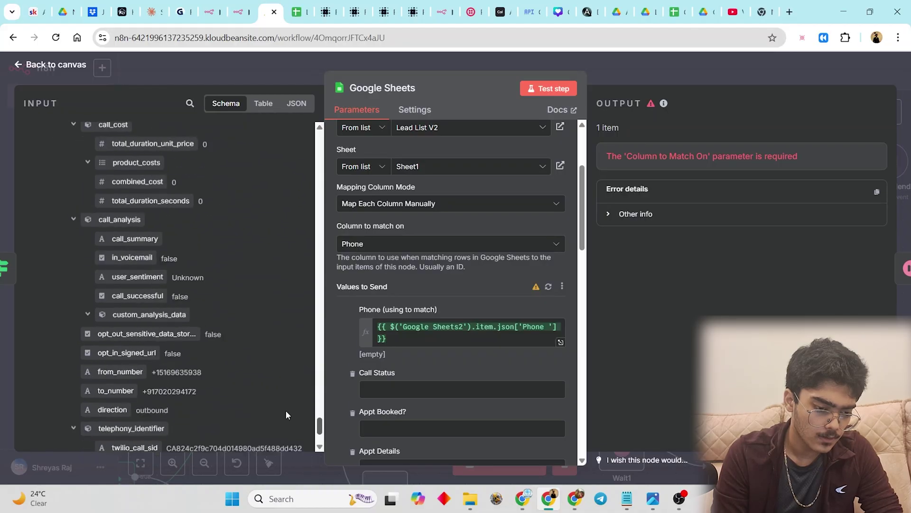
scroll(255, 370, up, 7)
scroll(255, 365, up, 8)
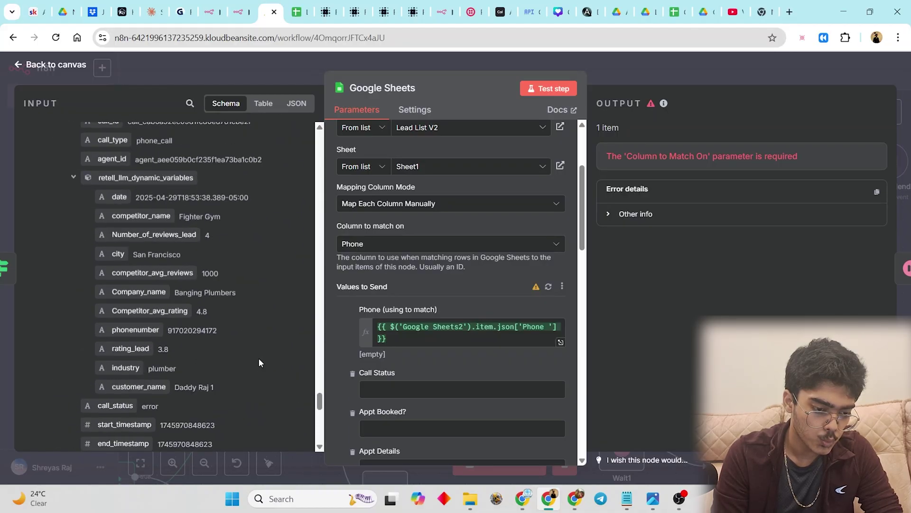
scroll(258, 363, up, 9)
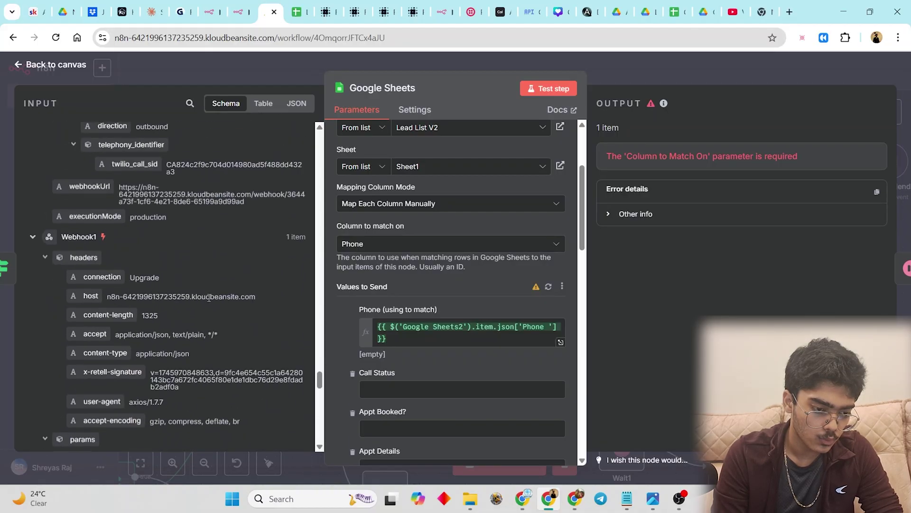
scroll(207, 299, down, 8)
scroll(205, 311, down, 3)
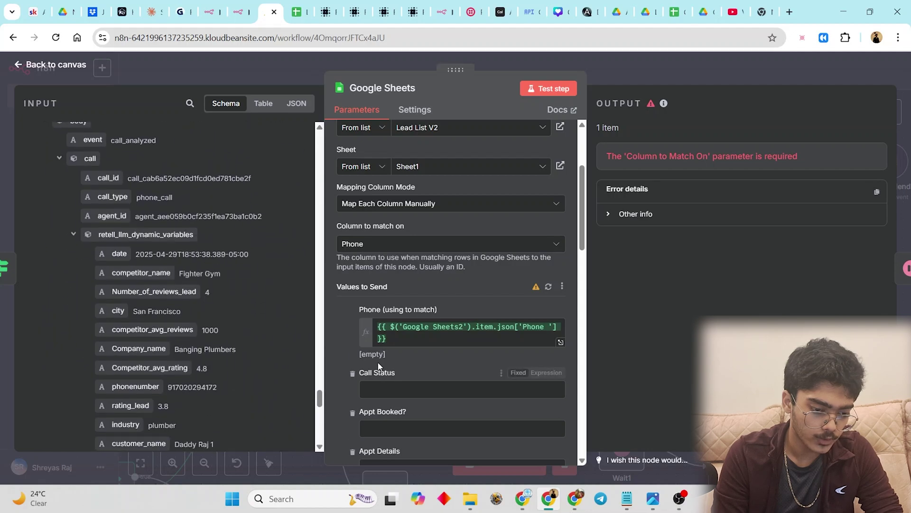
triple_click(468, 333)
key(BackSpace)
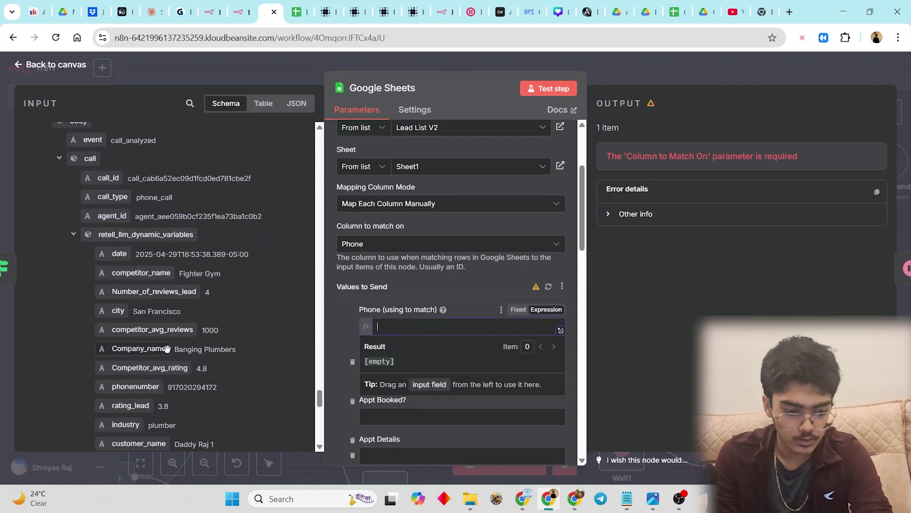
drag(126, 386, 427, 332)
Test the Google Sheets node on its own and save the workflow.
click(568, 90)
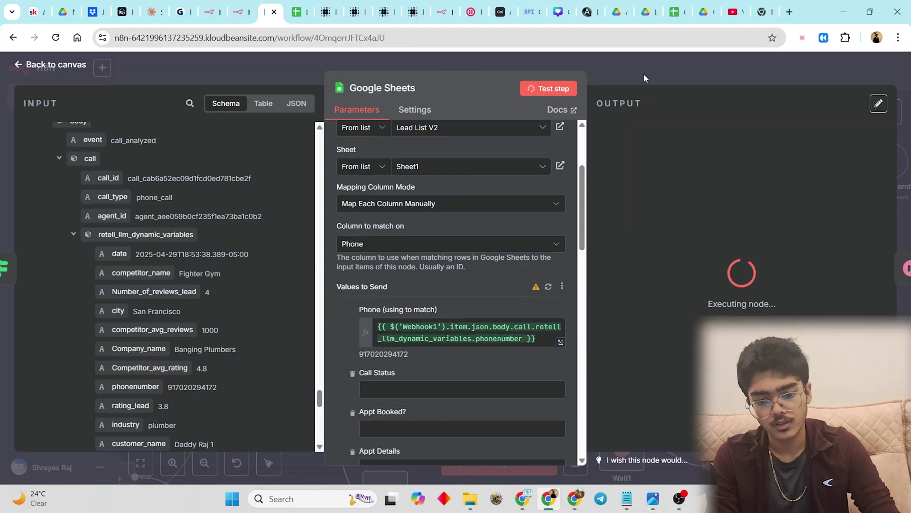
click(644, 77)
scroll(598, 152, right, 6)
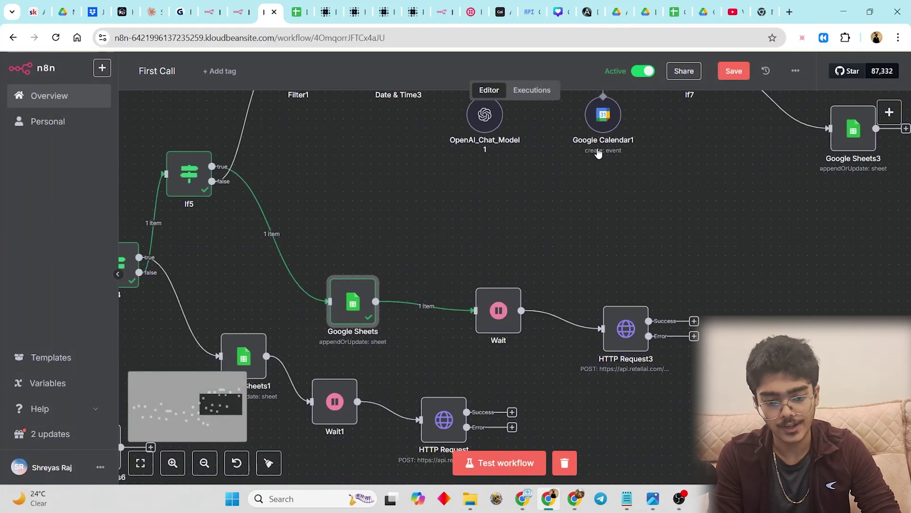
click(732, 71)
mouse_move(487, 275)
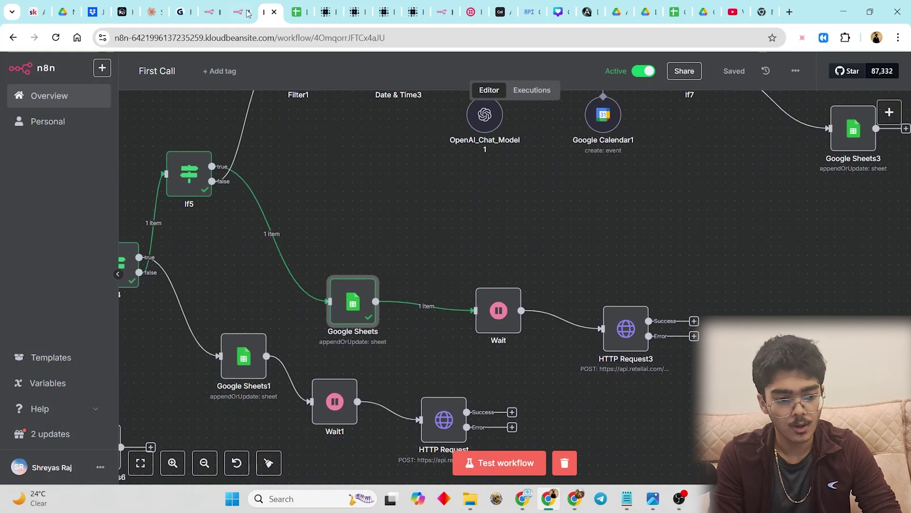
Set the Call Status of Banging Plumbers in the Lead List V2 sheet to "not-called".
click(291, 7)
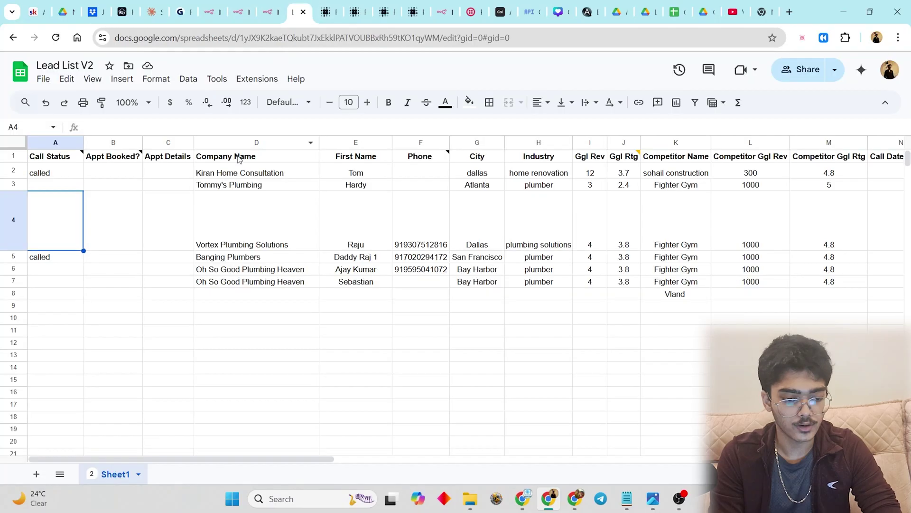
click(36, 262)
double_click(32, 257)
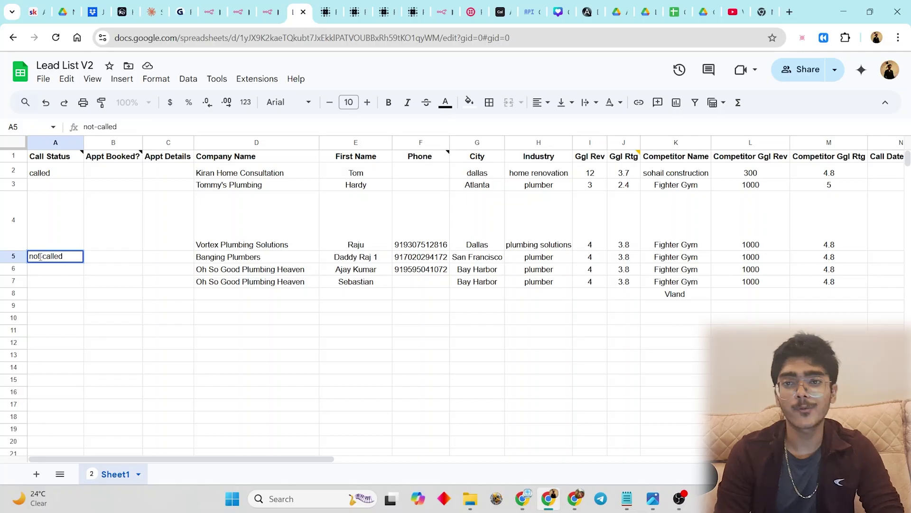
text(not-)
click(120, 370)
Run My workflow 7 to place a test call to Banging Plumbers.
click(211, 11)
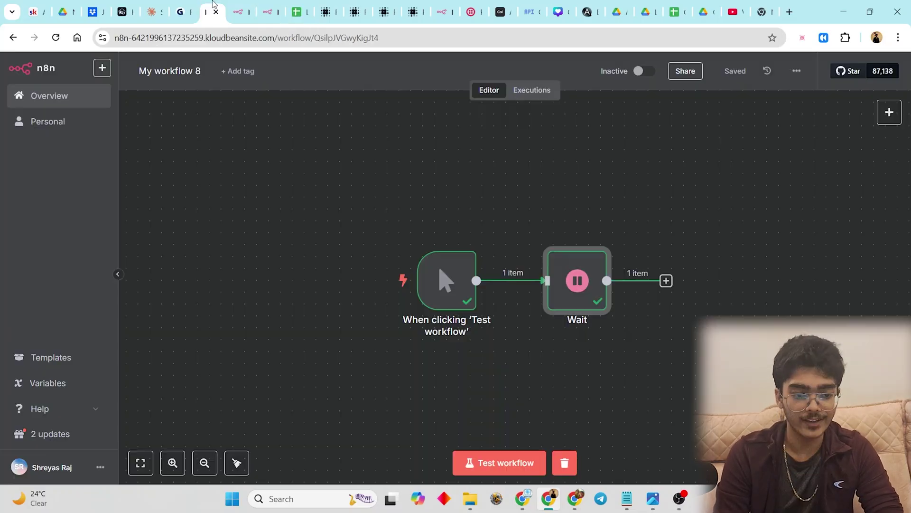
click(238, 12)
click(509, 465)
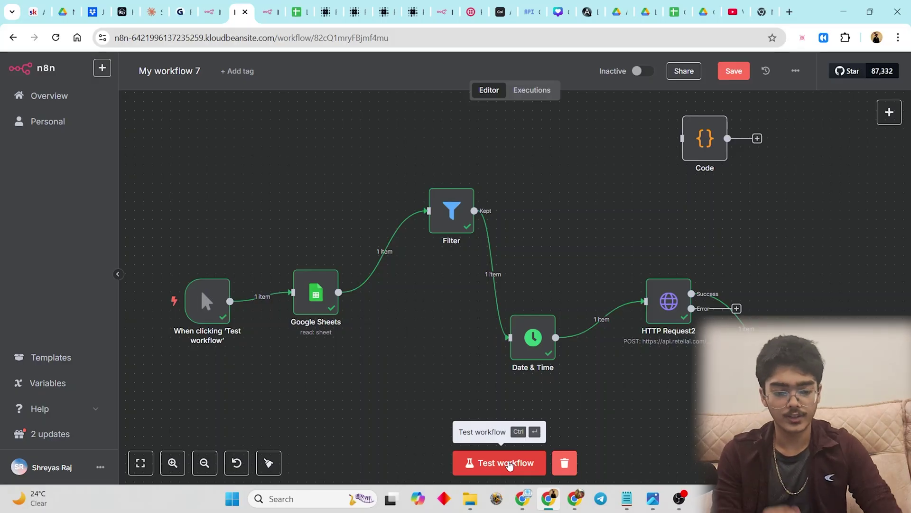
Check First Call's executions and read through the voicemail message in the GHL Mass Caller agent's call settings.
click(268, 4)
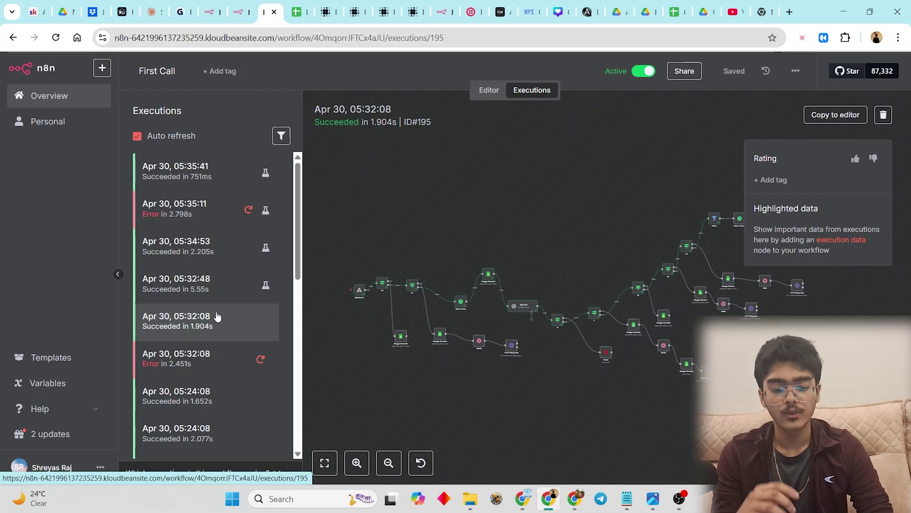
click(327, 11)
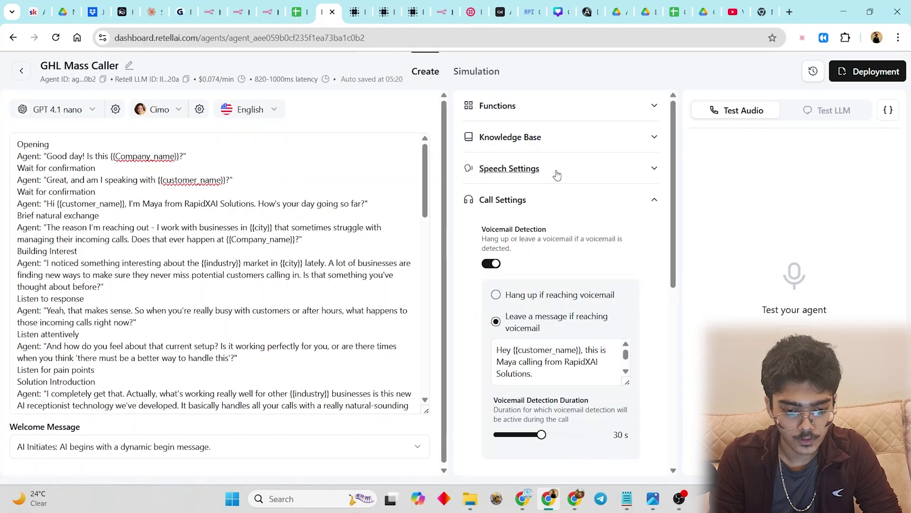
scroll(576, 353, down, 3)
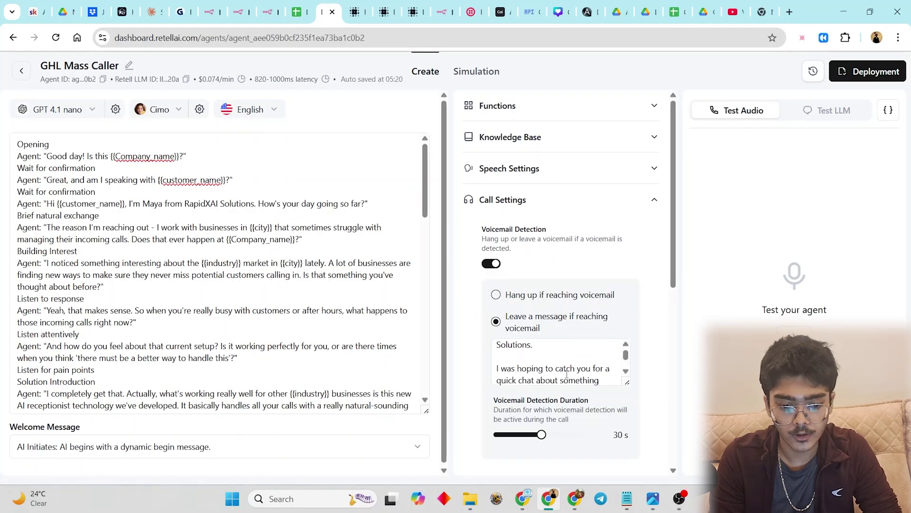
scroll(575, 361, up, 3)
scroll(576, 368, down, 2)
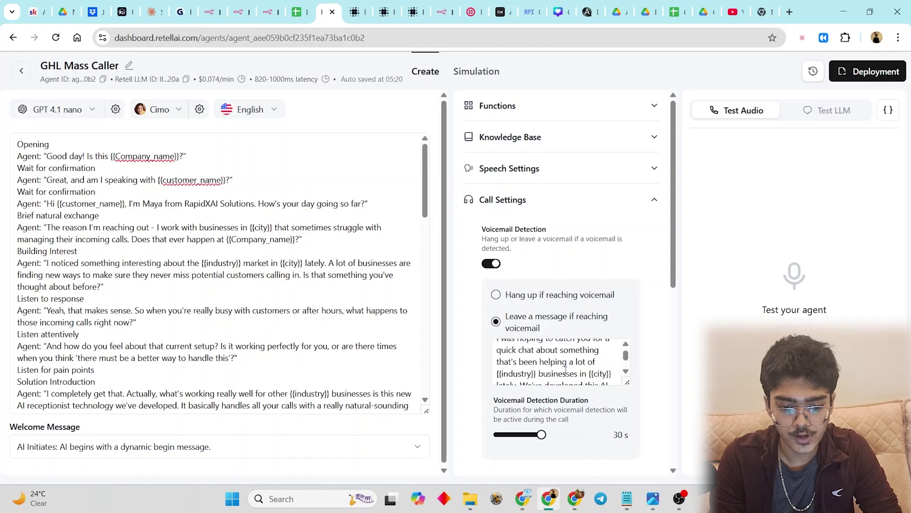
scroll(574, 366, down, 4)
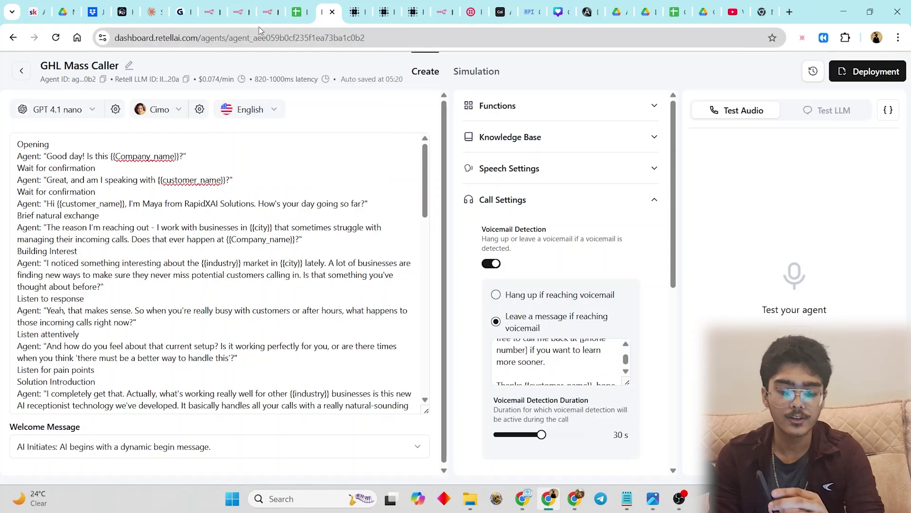
click(267, 7)
click(239, 8)
click(211, 7)
click(239, 10)
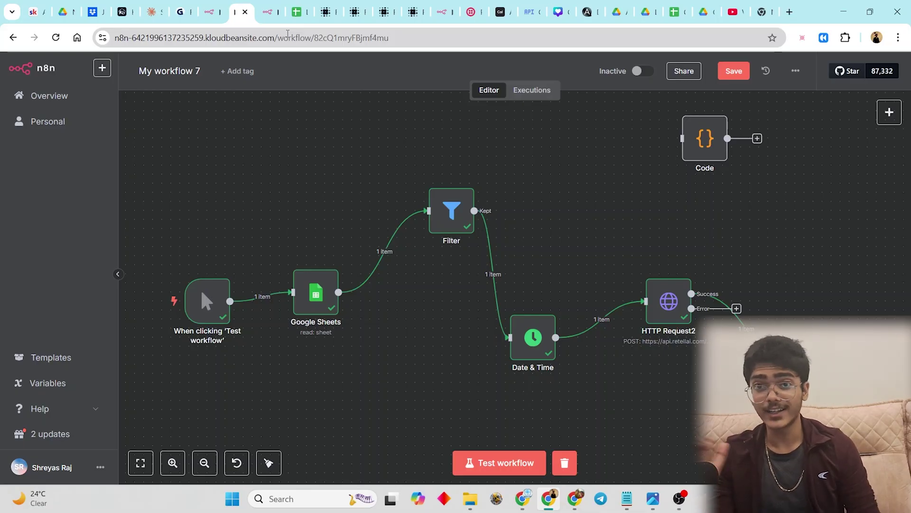
click(273, 9)
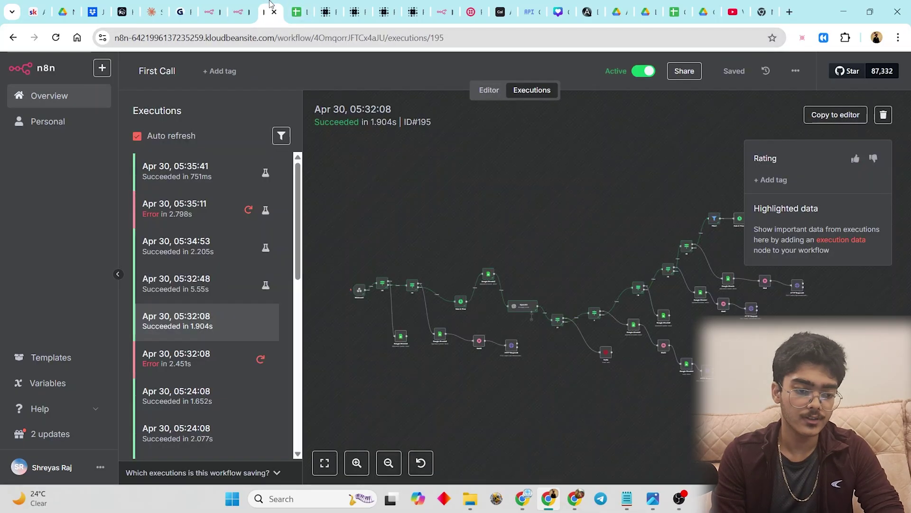
Move the call status from Banging Plumbers to the Oh So Good Plumbing Heaven lead in row 6 and change it to "not-called".
click(296, 11)
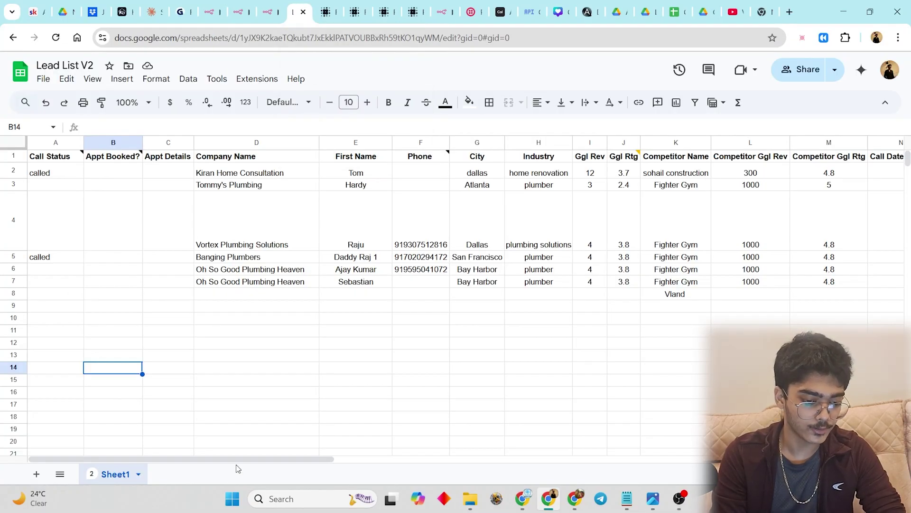
click(39, 257)
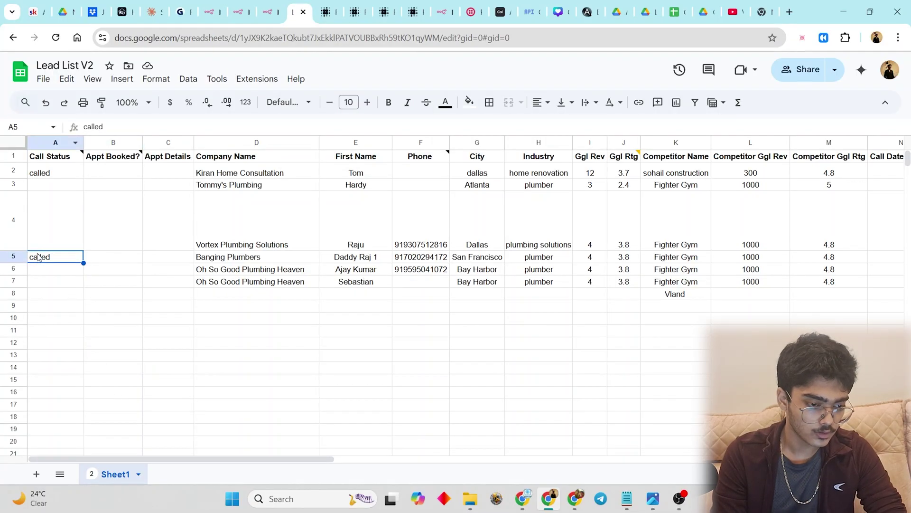
key(ctrl+c)
click(58, 273)
key(ctrl+v)
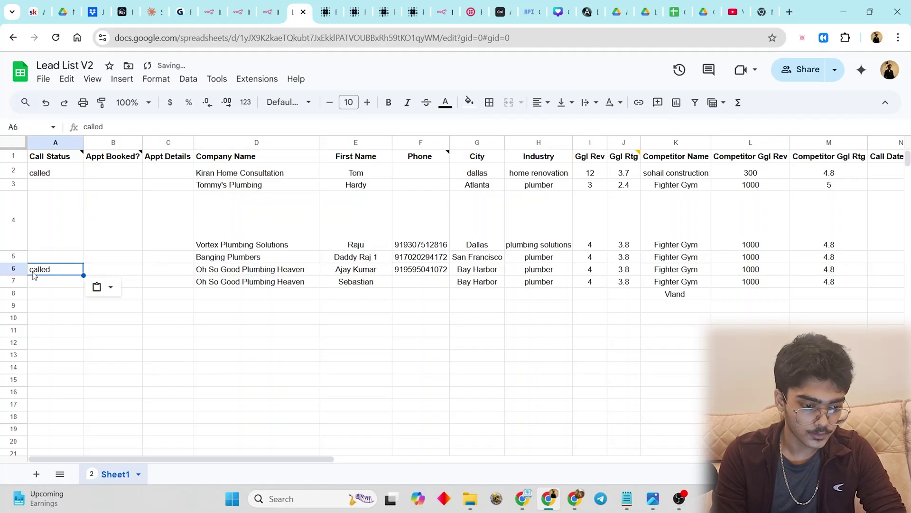
double_click(30, 269)
text(not-)
key(Return)
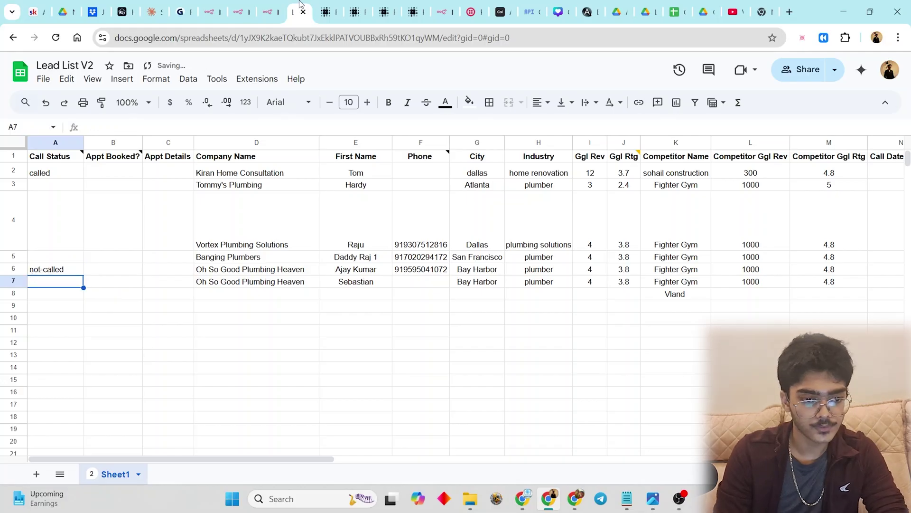
Run My workflow 7 for the row 6 lead and check First Call's execution list.
click(245, 6)
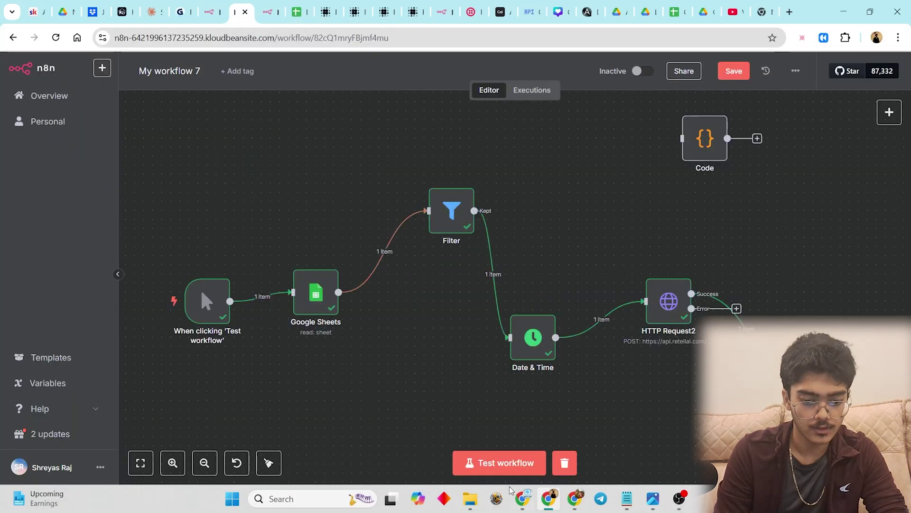
click(515, 462)
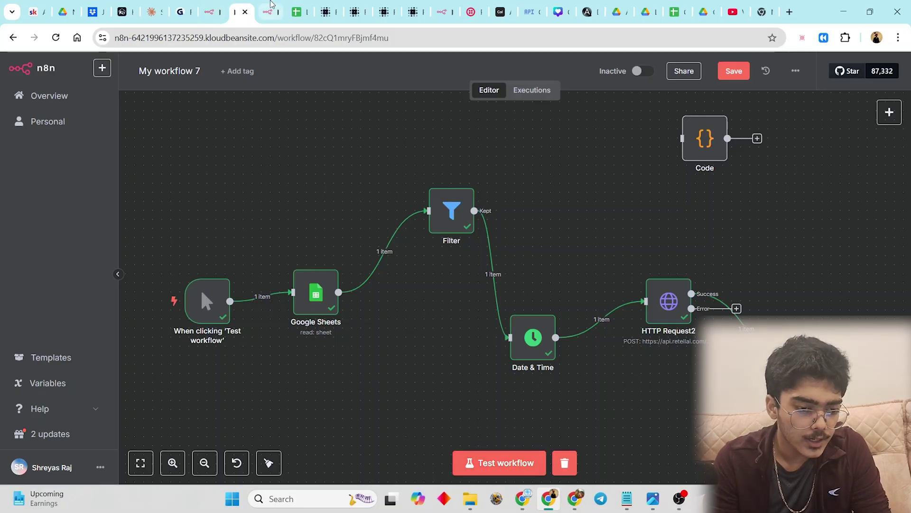
click(269, 10)
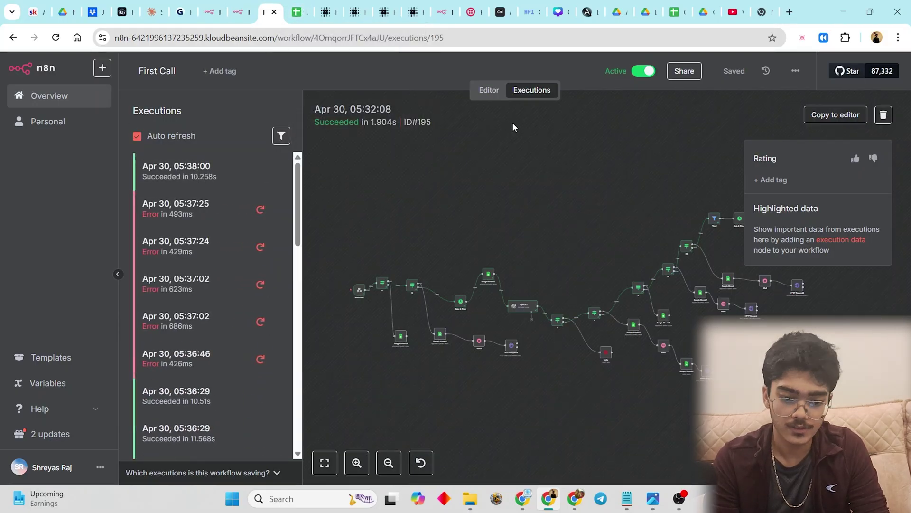
Open the OpenAI3 node in the First Call editor and bring up its user prompt.
click(489, 91)
scroll(510, 333, up, 2)
scroll(514, 355, up, 3)
scroll(417, 199, left, 10)
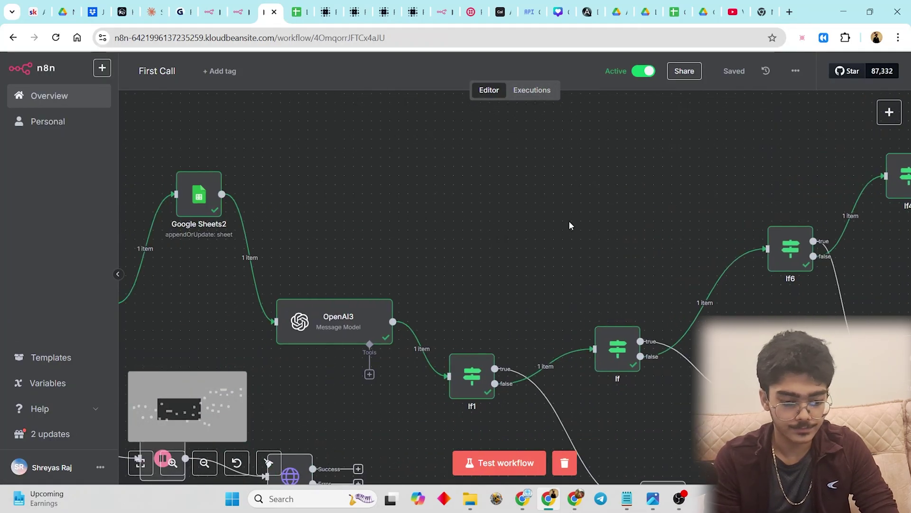
scroll(604, 252, left, 5)
scroll(617, 266, down, 2)
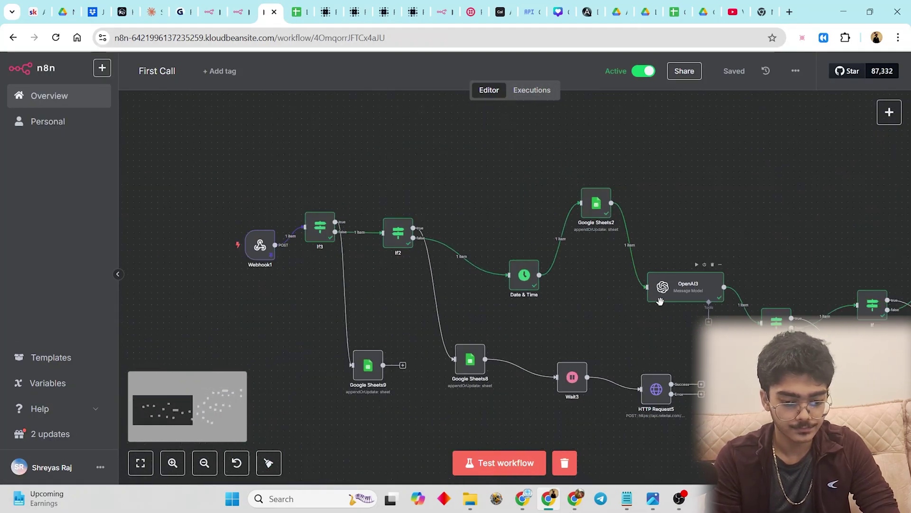
double_click(686, 292)
scroll(488, 220, down, 3)
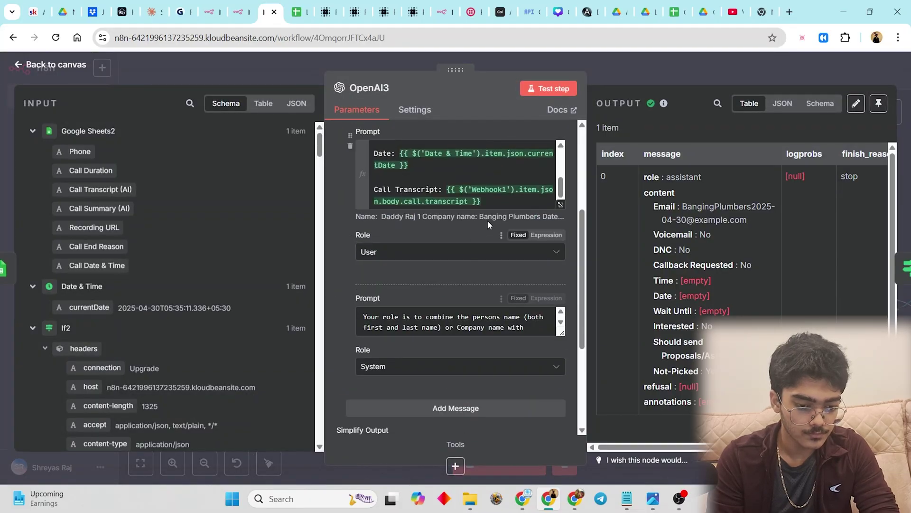
Add blank lines after the Call Transcript line in OpenAI3's user prompt and look through the incoming call data fields.
click(503, 204)
key(Return)
key(Return)
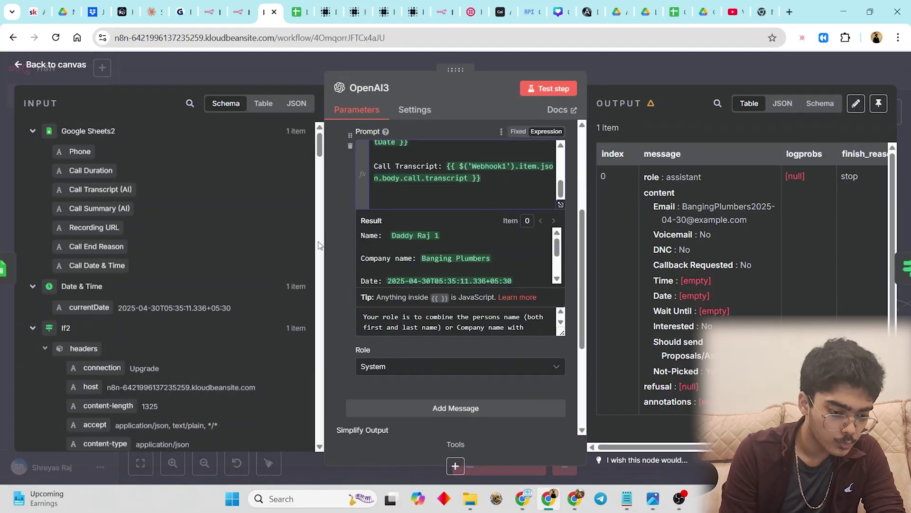
scroll(165, 226, down, 3)
scroll(165, 225, down, 5)
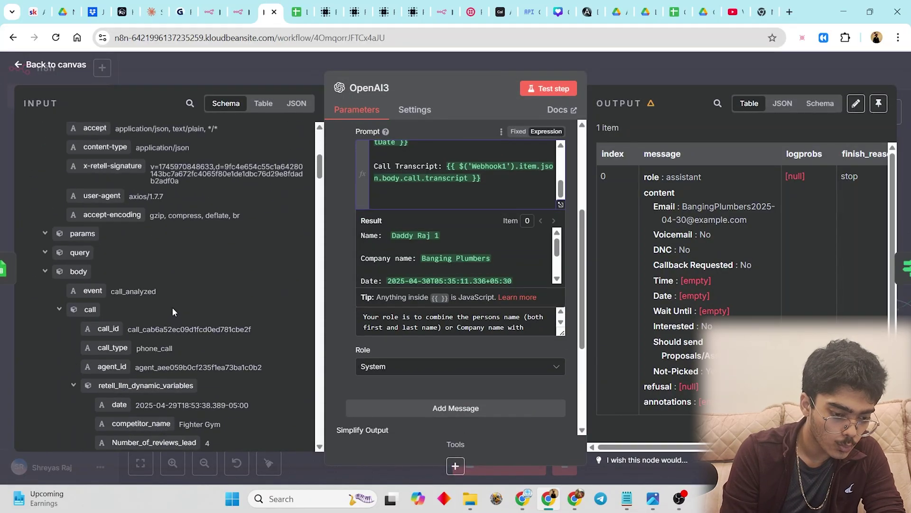
scroll(173, 309, down, 8)
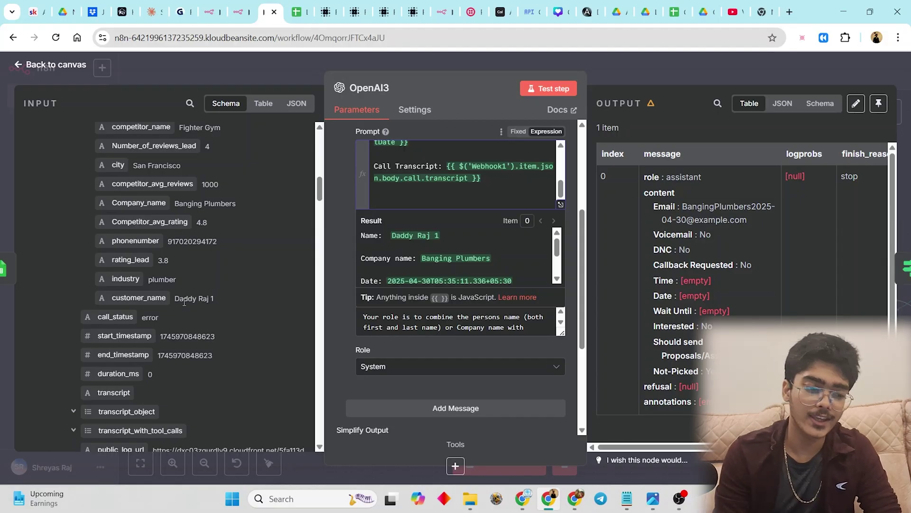
Clear the Call Status of the Oh So Good Plumbing Heaven lead in row 6 of Lead List V2.
click(297, 11)
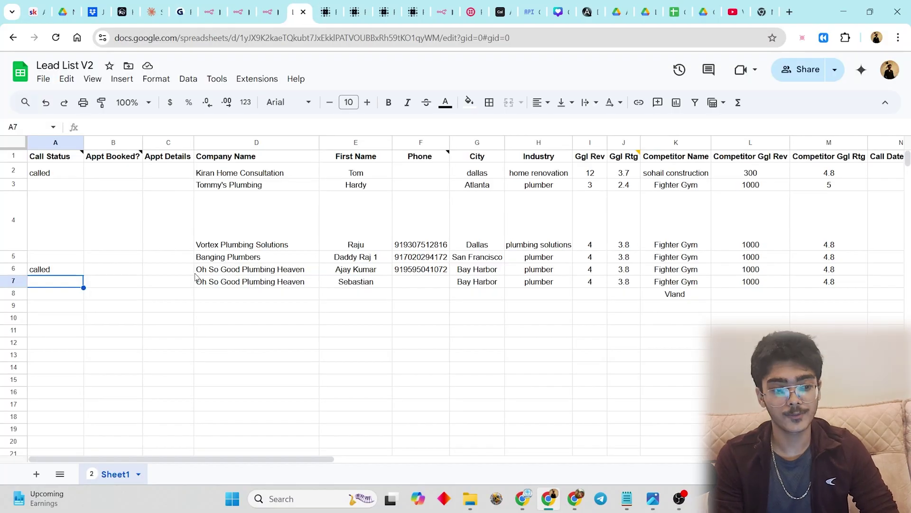
double_click(31, 269)
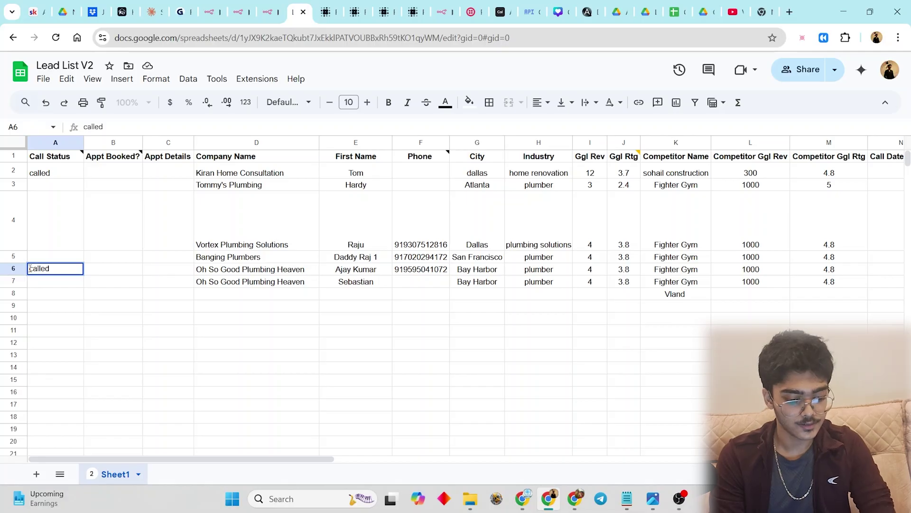
key(BackSpace)
key(BackSpace)
key(BackSpace)
key(BackSpace)
key(BackSpace)
key(BackSpace)
Enter "not-called" as the Call Status of Banging Plumbers in cell A5.
click(52, 257)
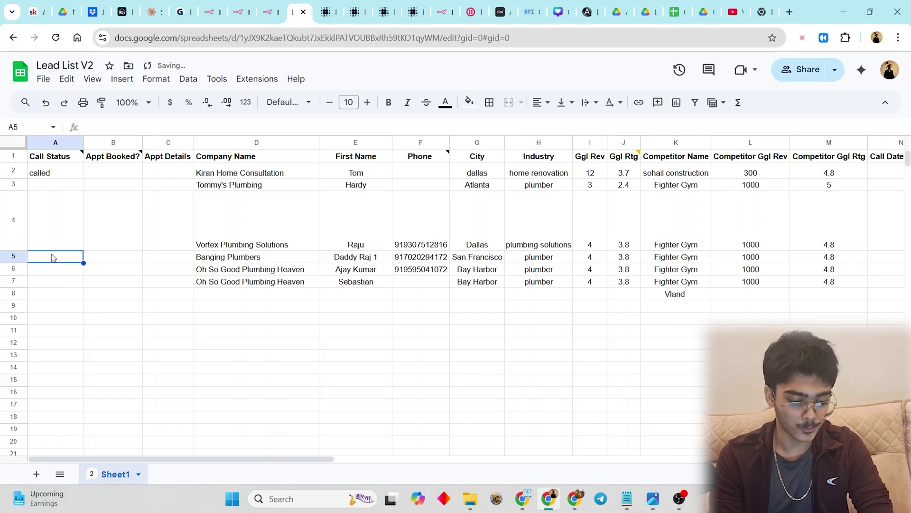
text(called)
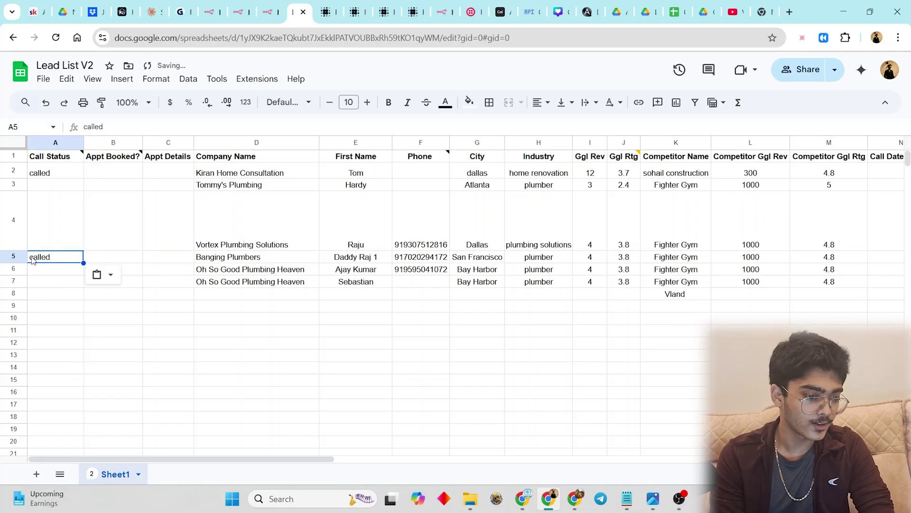
double_click(30, 256)
text(not-)
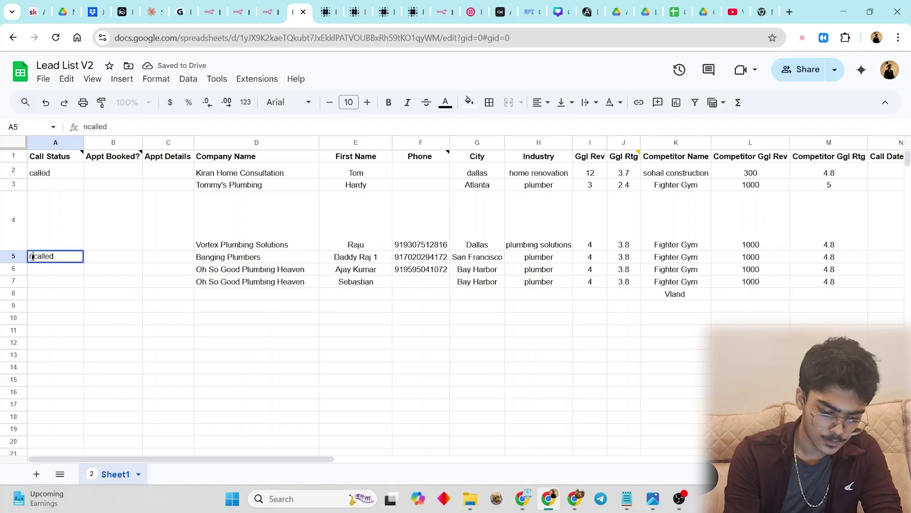
key(Return)
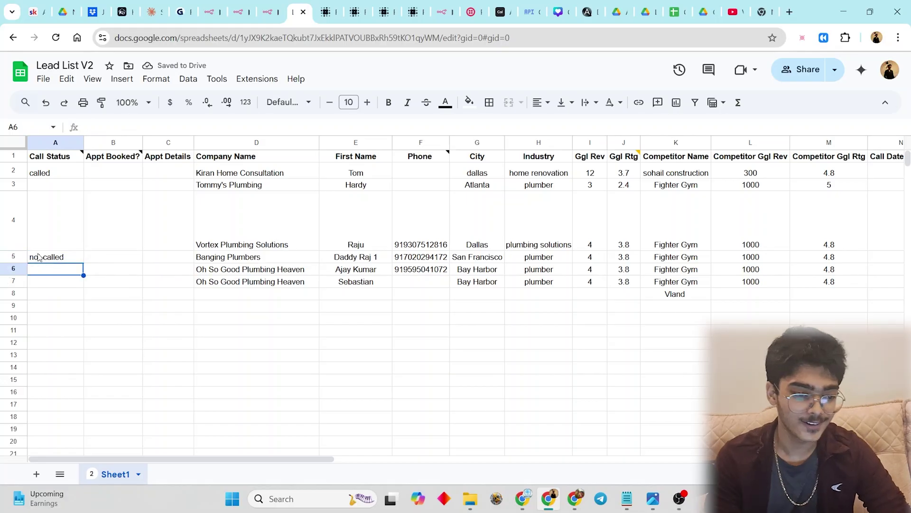
Run My workflow 7 again to call the Banging Plumbers lead.
click(239, 11)
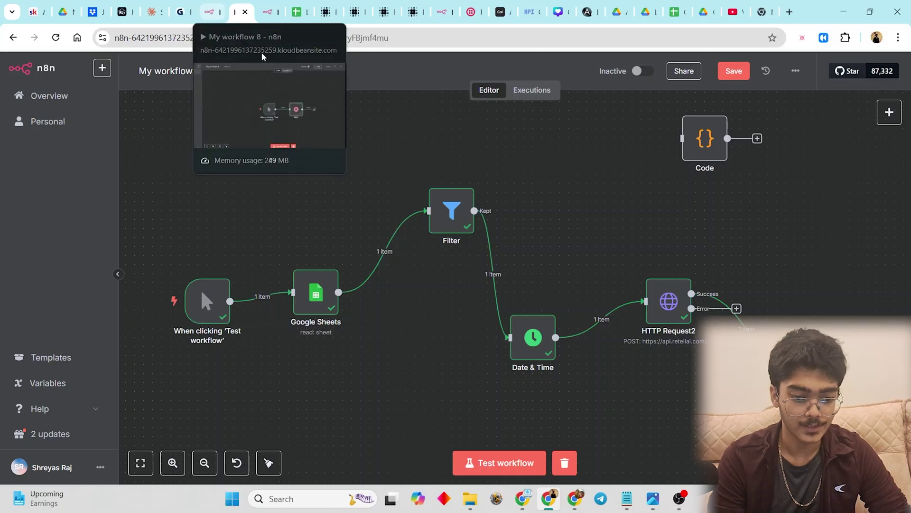
click(504, 458)
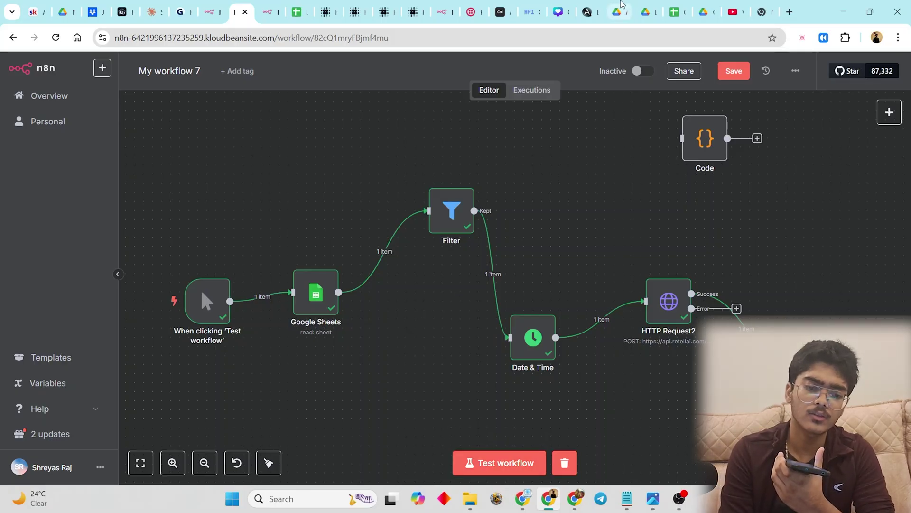
Open Google Calendar in a new browser tab and place that tab just before the n8n workflow tabs.
click(790, 11)
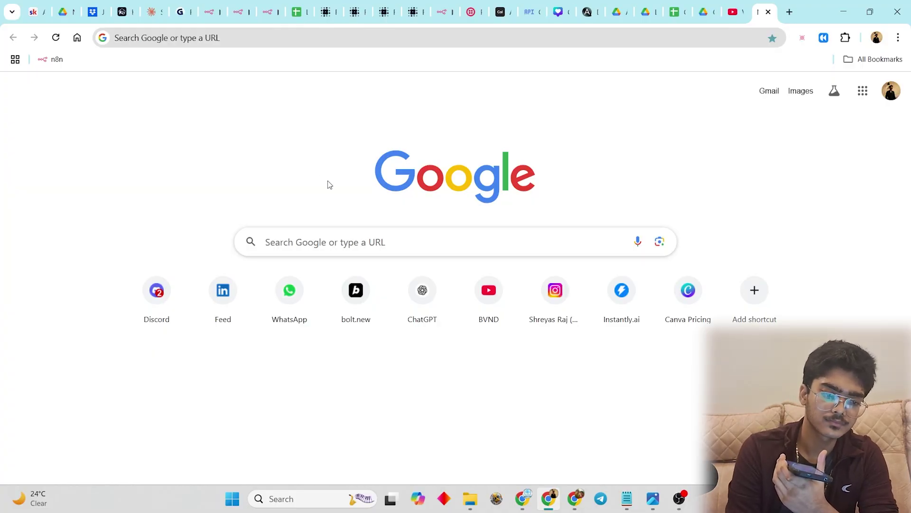
click(459, 40)
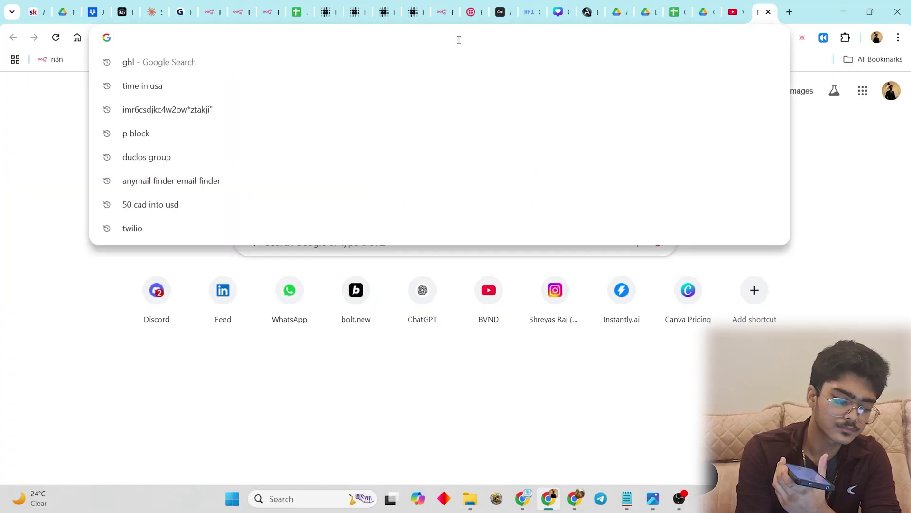
text(ca)
key(Down)
key(Down)
key(Down)
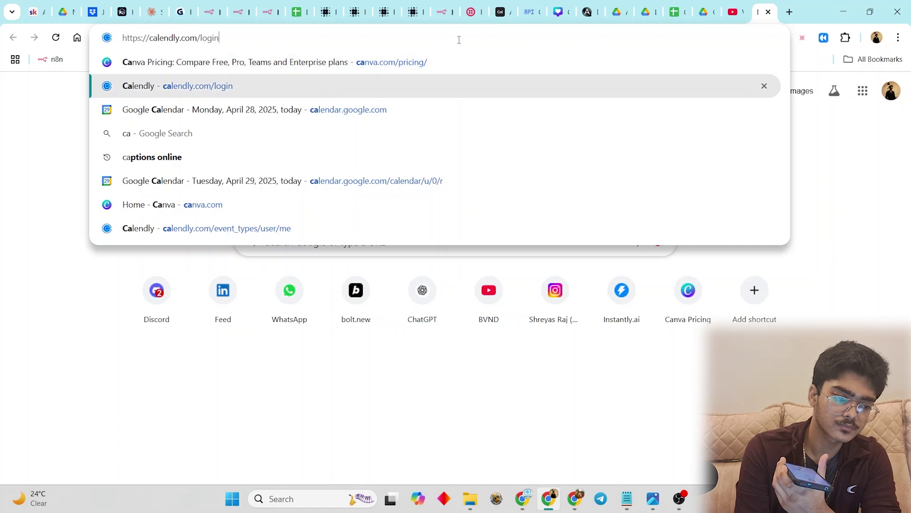
key(Up)
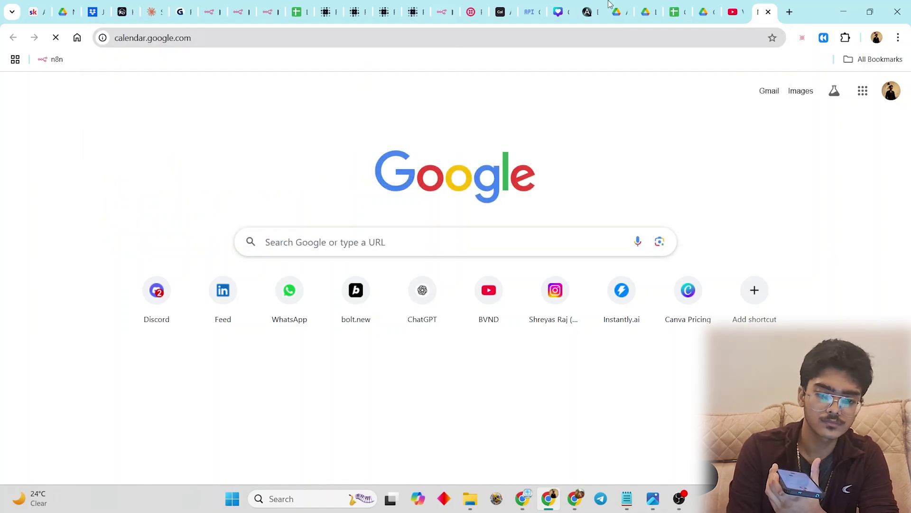
drag(761, 12, 212, 5)
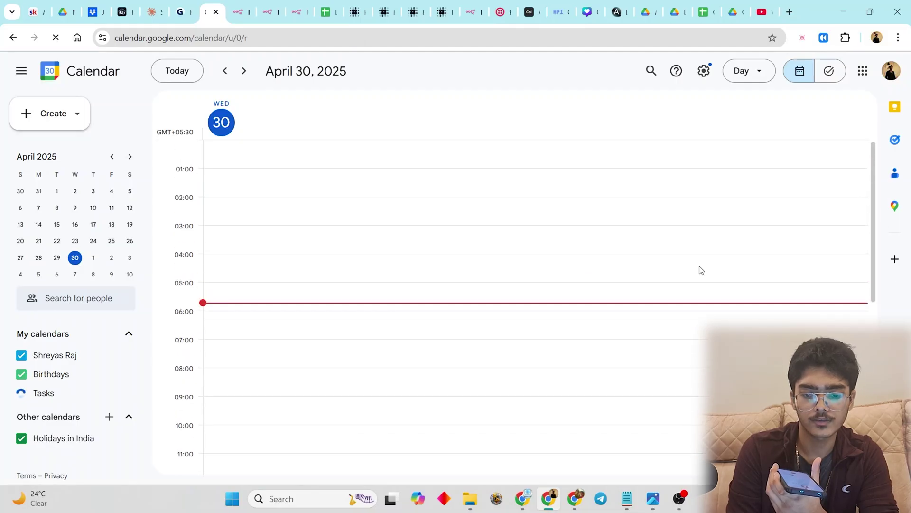
Open the calendar of the secondary Google account that receives the bookings and look through this week's events.
click(891, 71)
click(783, 252)
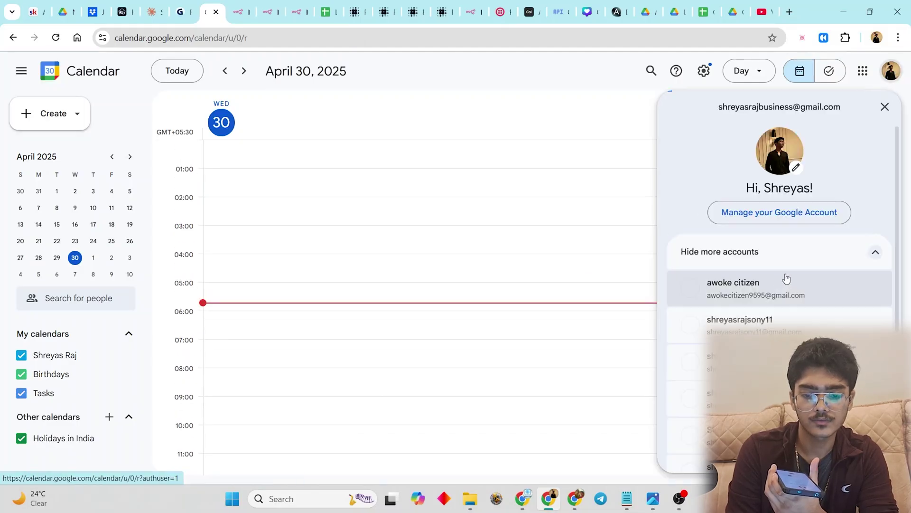
scroll(778, 285, down, 2)
scroll(765, 285, down, 2)
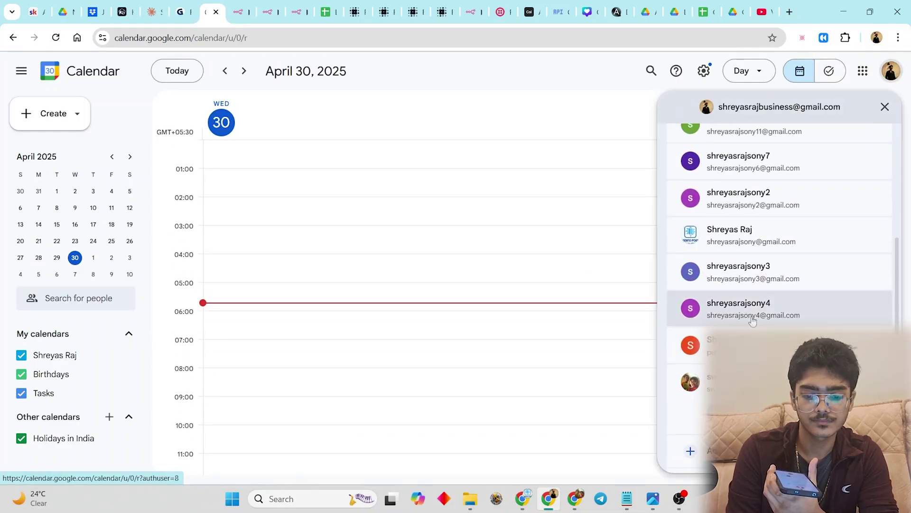
click(764, 272)
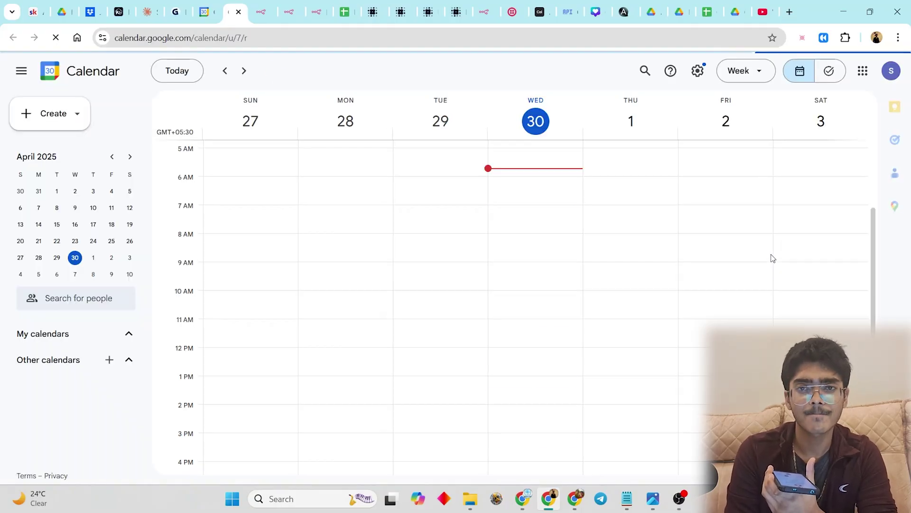
scroll(578, 235, up, 1)
scroll(578, 235, down, 3)
scroll(579, 235, up, 4)
scroll(578, 232, down, 6)
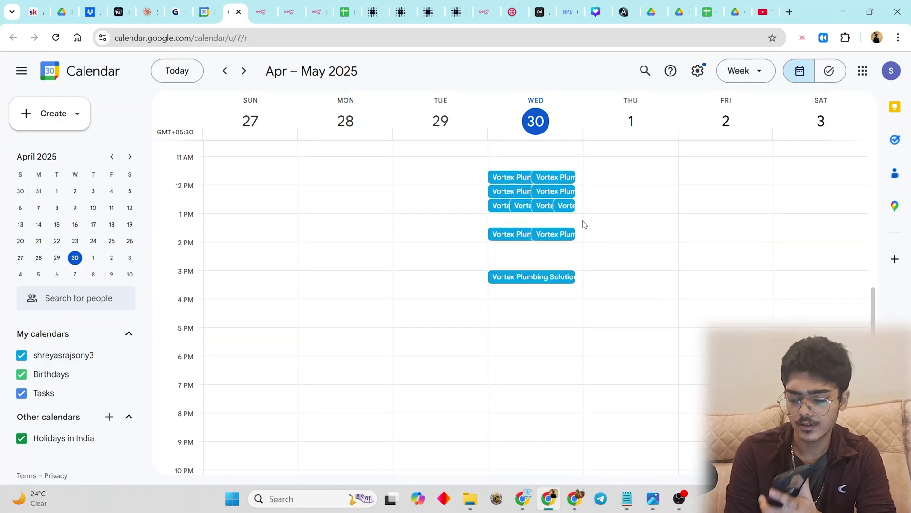
scroll(588, 219, up, 6)
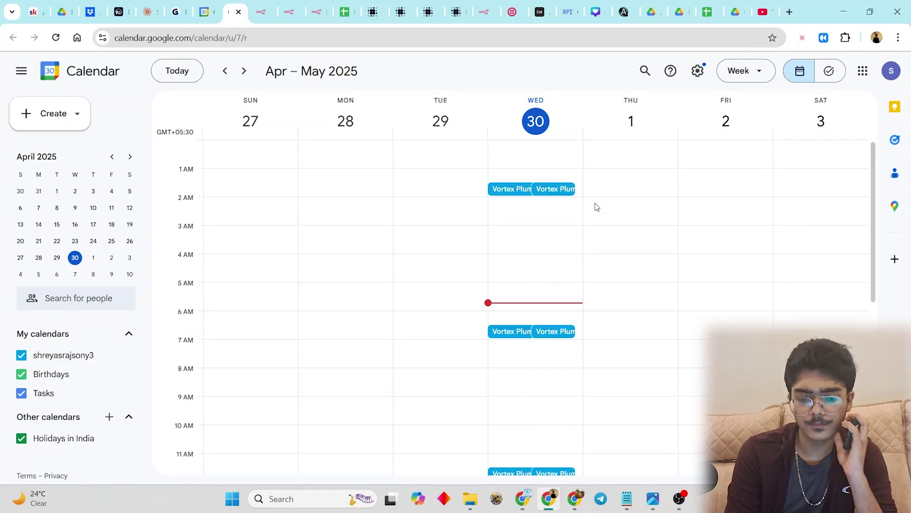
Leave the open OpenAI3 node in First Call and examine the path taken by the Apr 30, 05:32:08 execution.
click(319, 10)
click(360, 64)
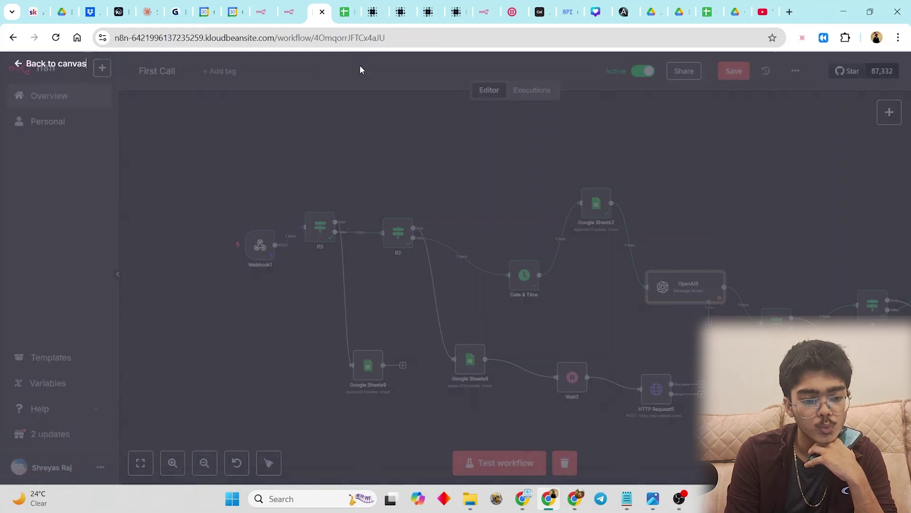
scroll(346, 164, right, 5)
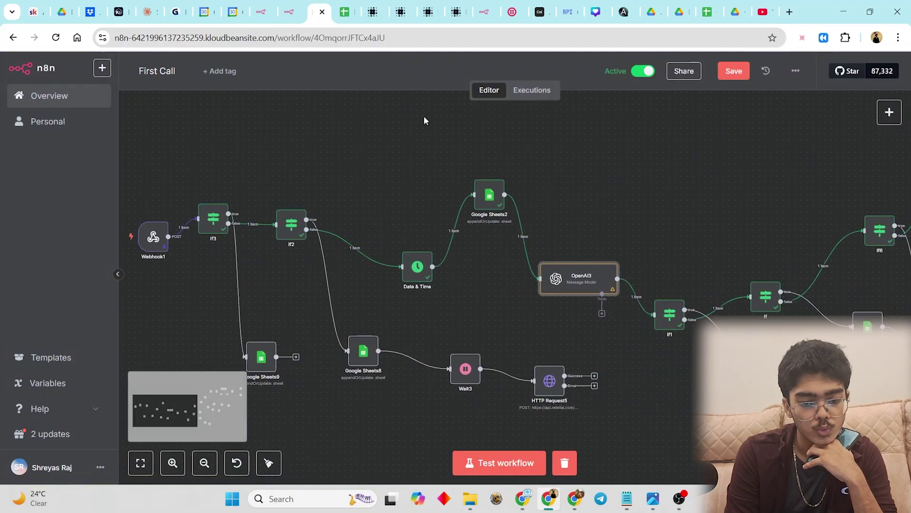
click(532, 95)
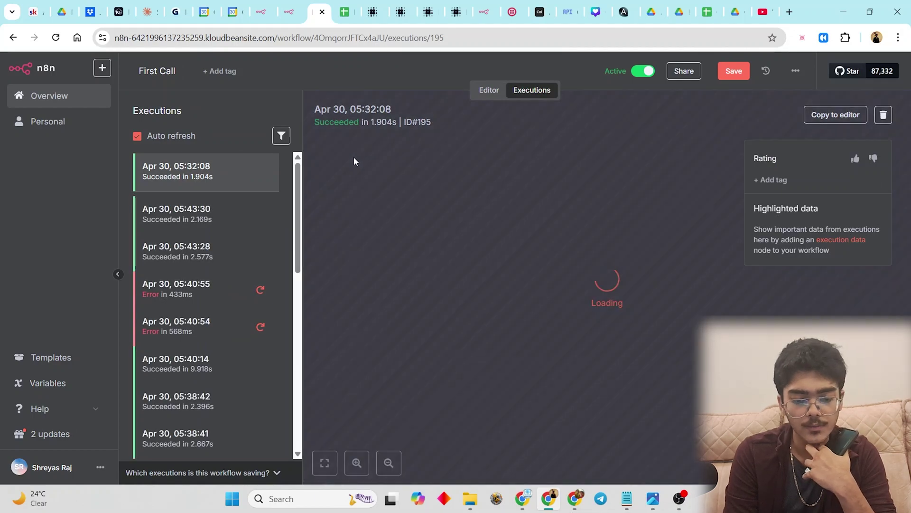
scroll(521, 185, up, 3)
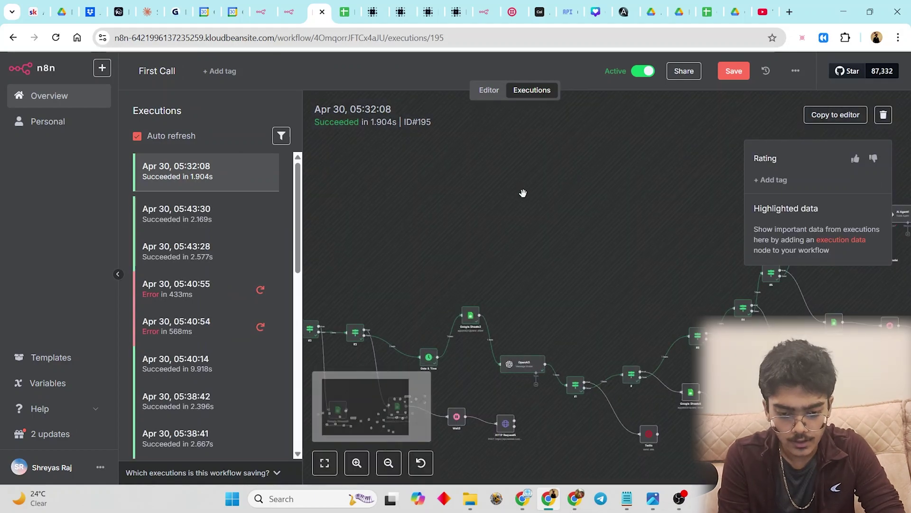
drag(517, 208, 258, 242)
scroll(503, 262, up, 2)
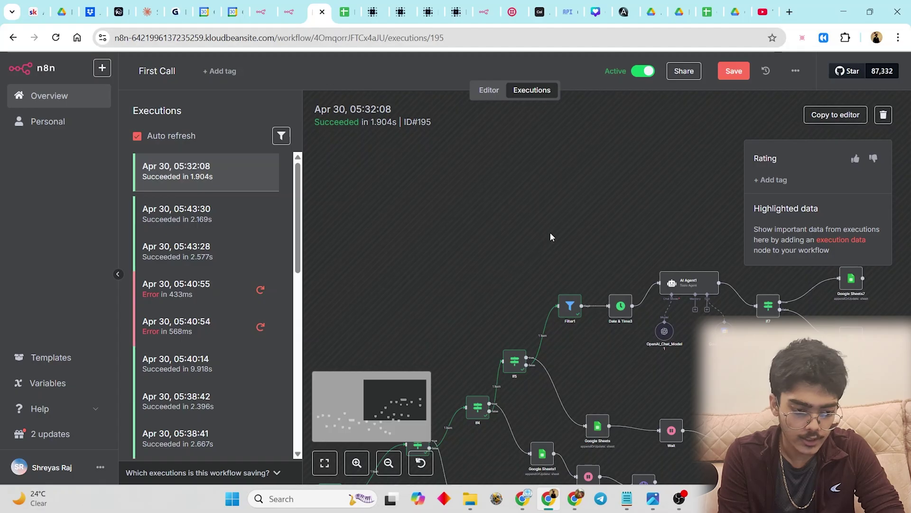
drag(554, 235, 563, 231)
scroll(576, 202, left, 6)
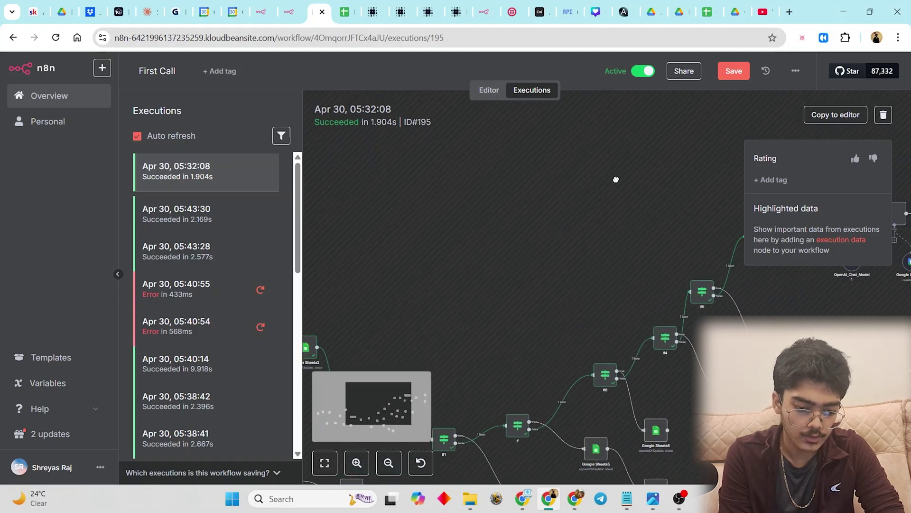
drag(554, 228, 637, 201)
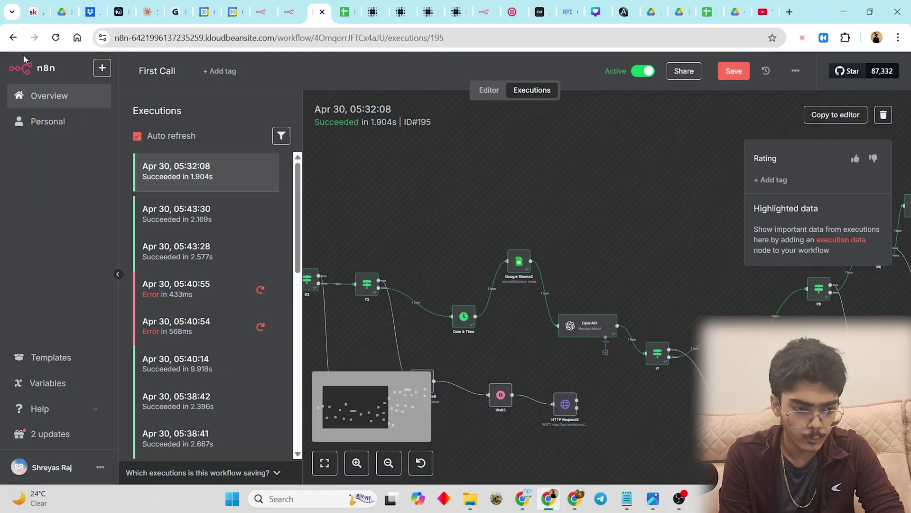
Reload the First Call executions page without saving and examine the node path of the Apr 30, 05:43:30 execution.
click(56, 37)
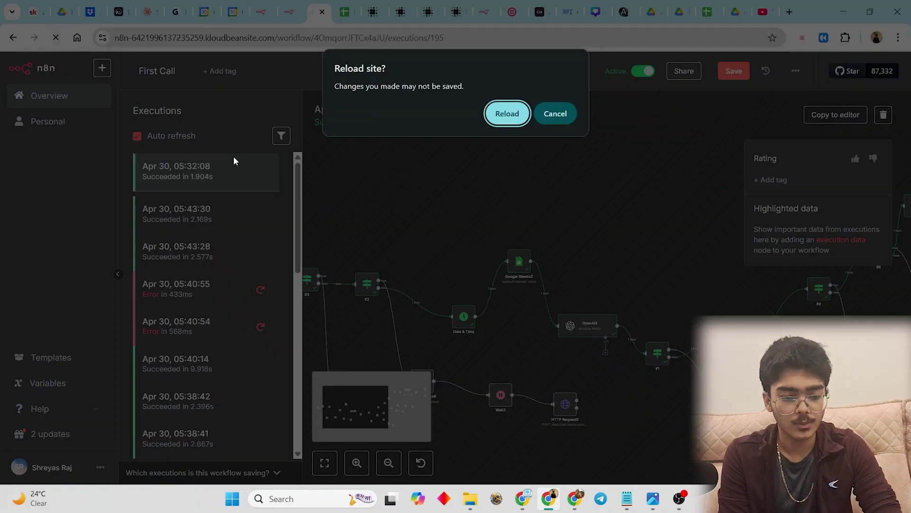
click(508, 114)
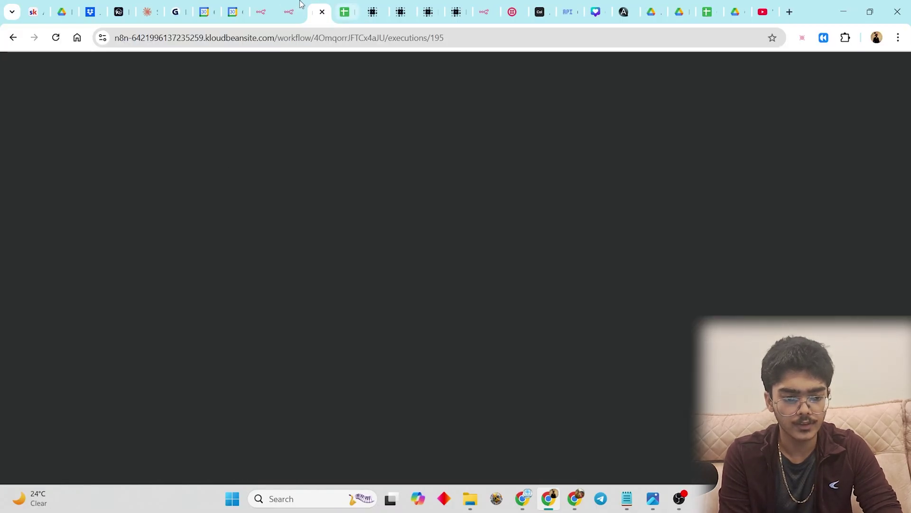
click(293, 10)
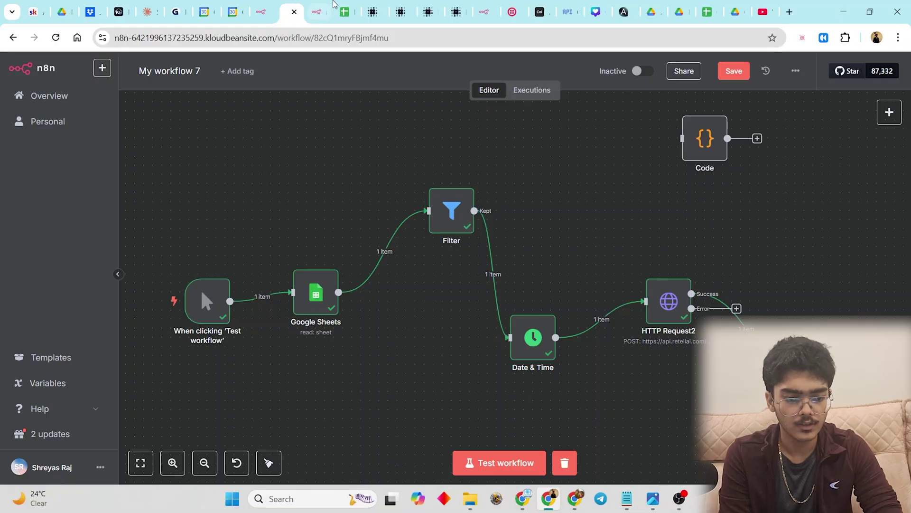
click(319, 10)
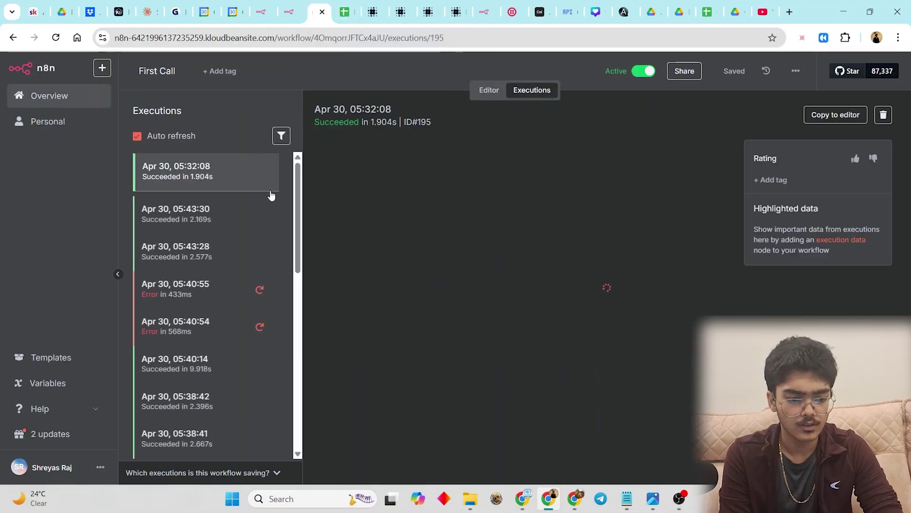
click(257, 211)
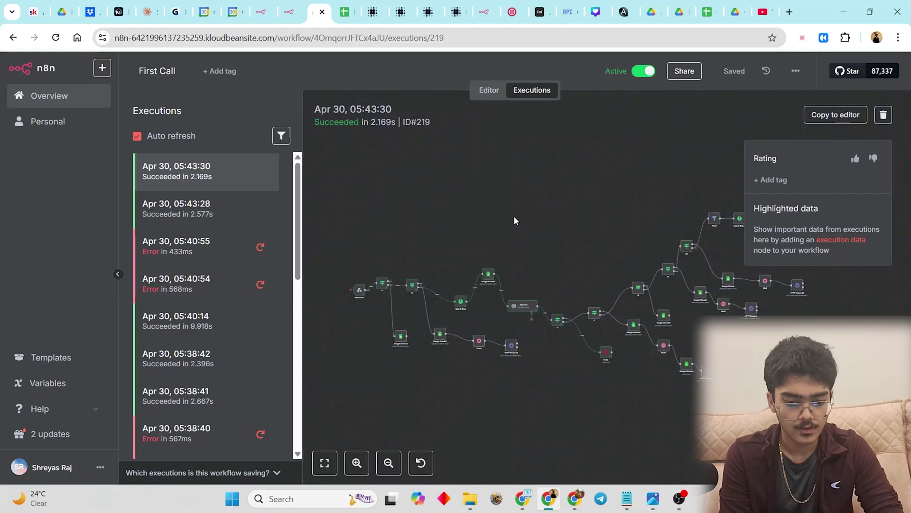
scroll(639, 306, up, 2)
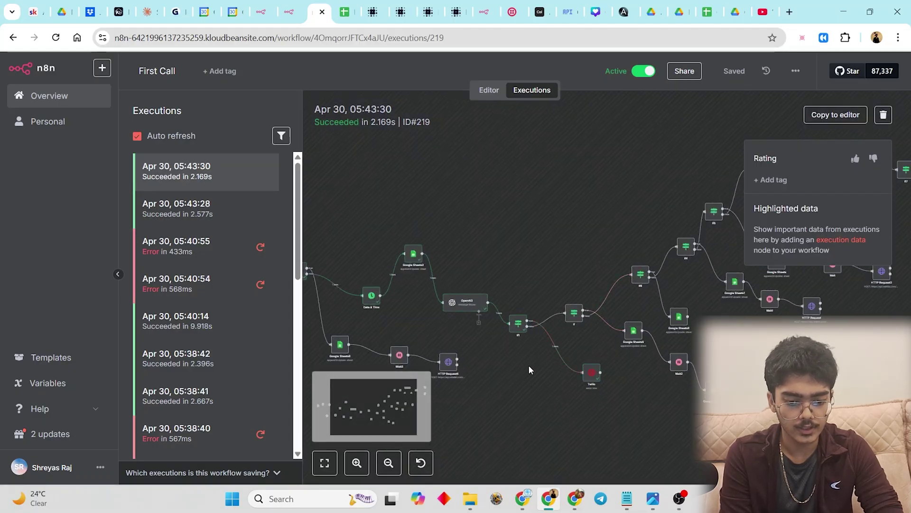
scroll(561, 367, up, 3)
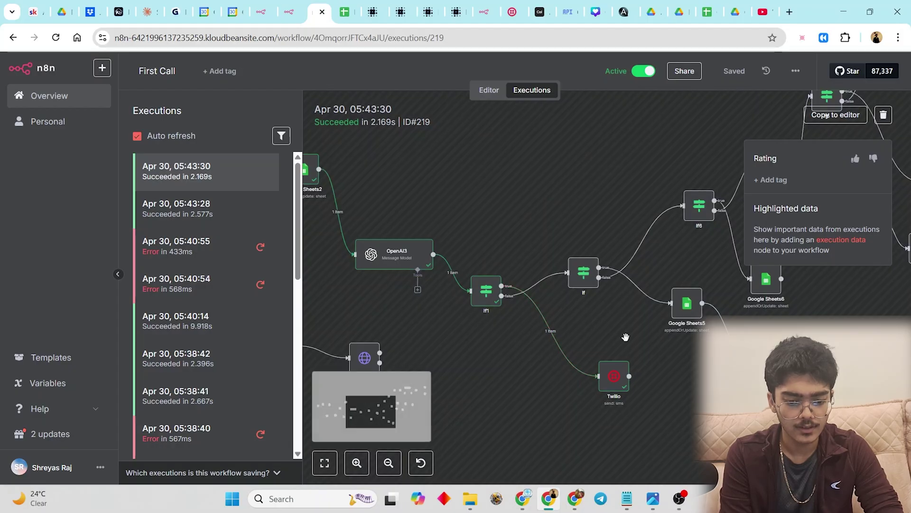
scroll(624, 327, down, 3)
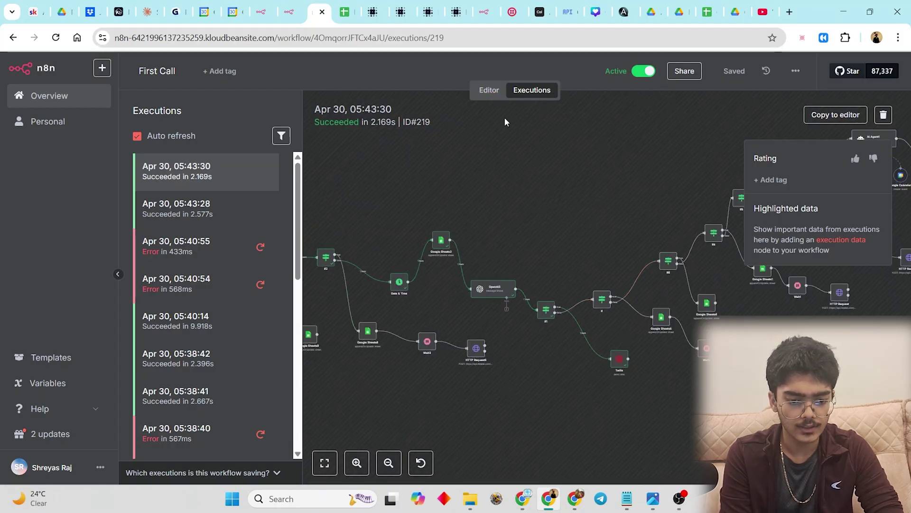
Move the Twilio node above the If branches in First Call, connect its output to Filter1, and save the workflow.
click(484, 92)
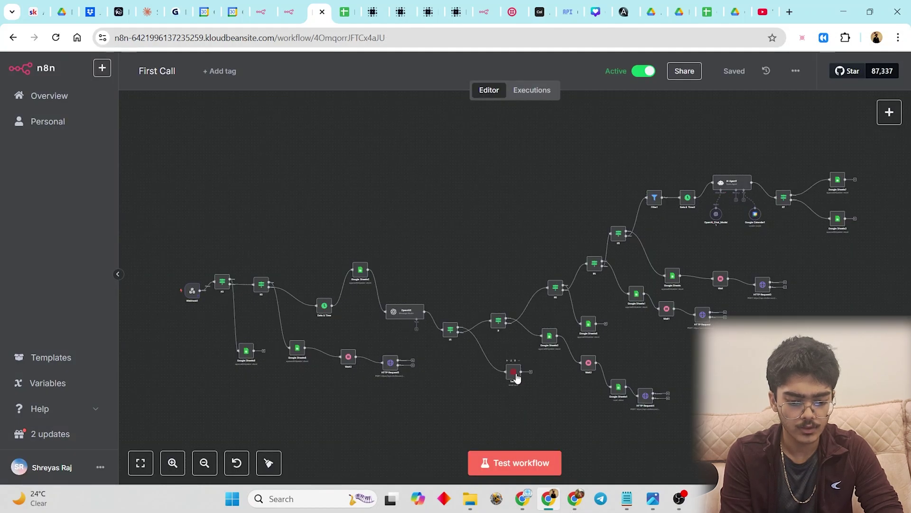
drag(516, 378, 540, 215)
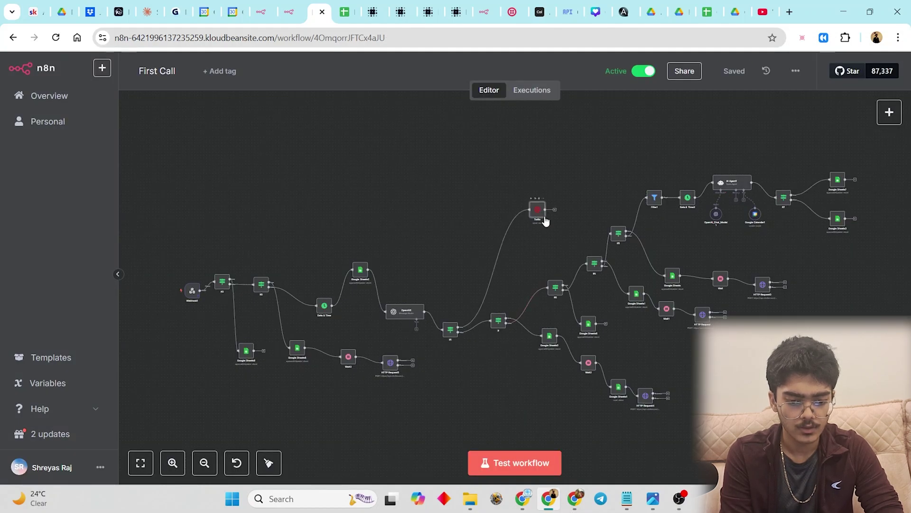
drag(668, 175, 655, 196)
click(734, 71)
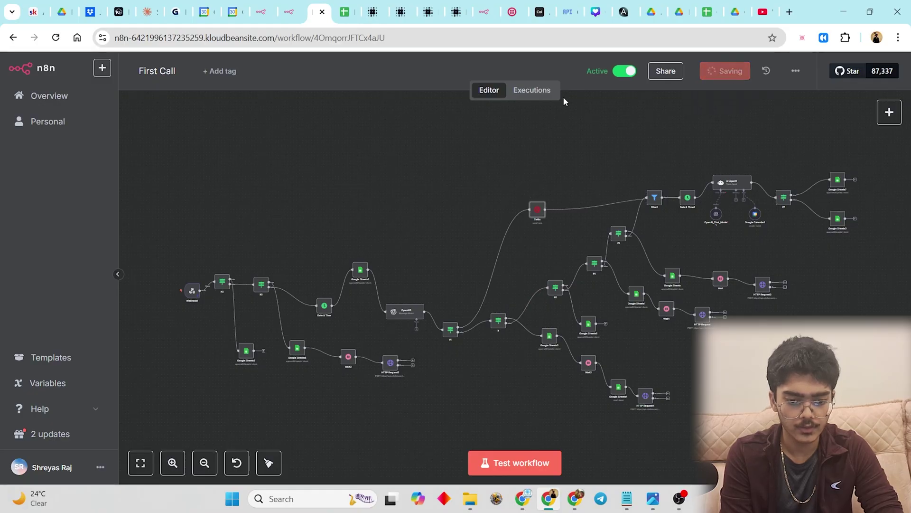
Load the Apr 30, 05:43:30 execution's data into the First Call editor, unpinning the data in Webhook1.
click(532, 90)
click(809, 117)
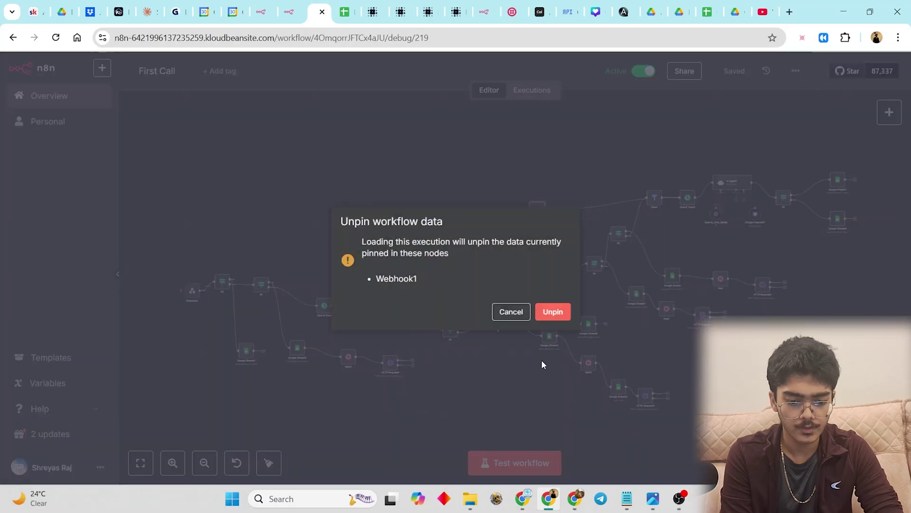
click(551, 312)
Inspect the Webhook1 node's output in the Apr 30, 05:43:30 execution and return to the workflow editor.
click(518, 93)
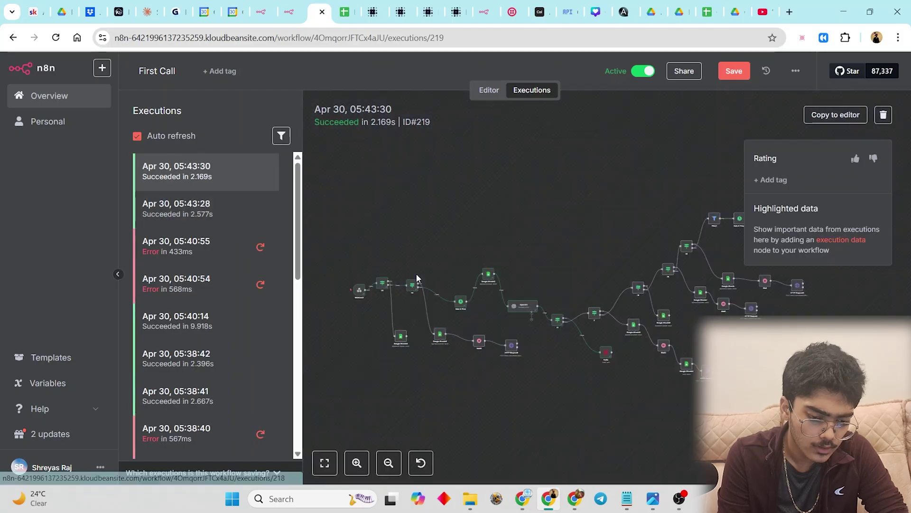
double_click(359, 290)
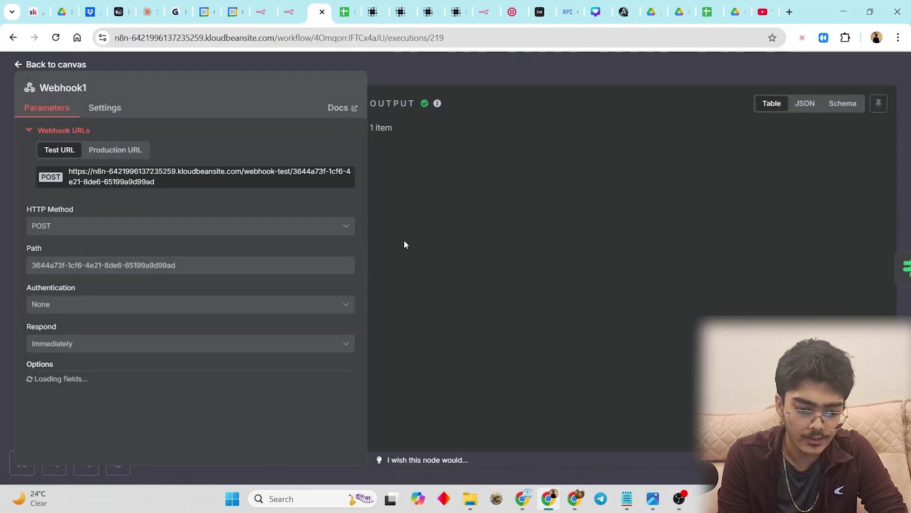
click(702, 71)
click(486, 91)
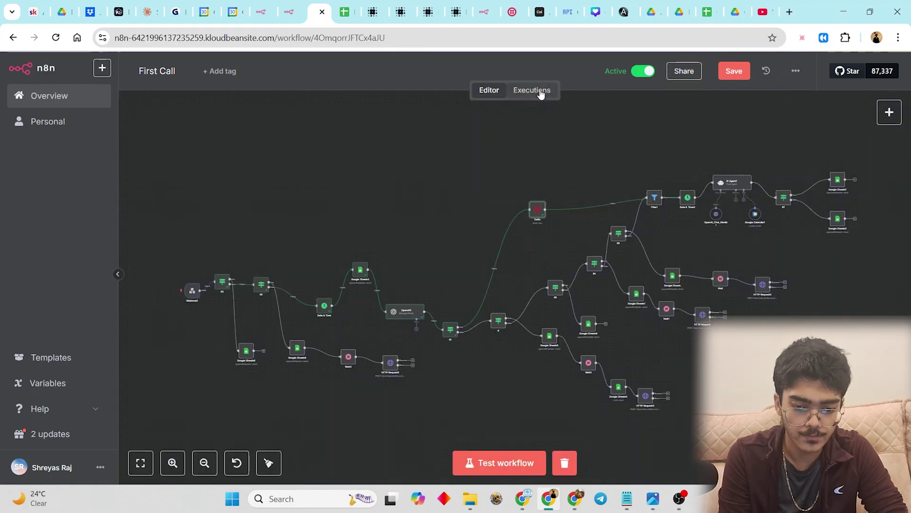
Save First Call and test the workflow with the loaded execution data, following the run through the AI Agent1 branch.
click(738, 74)
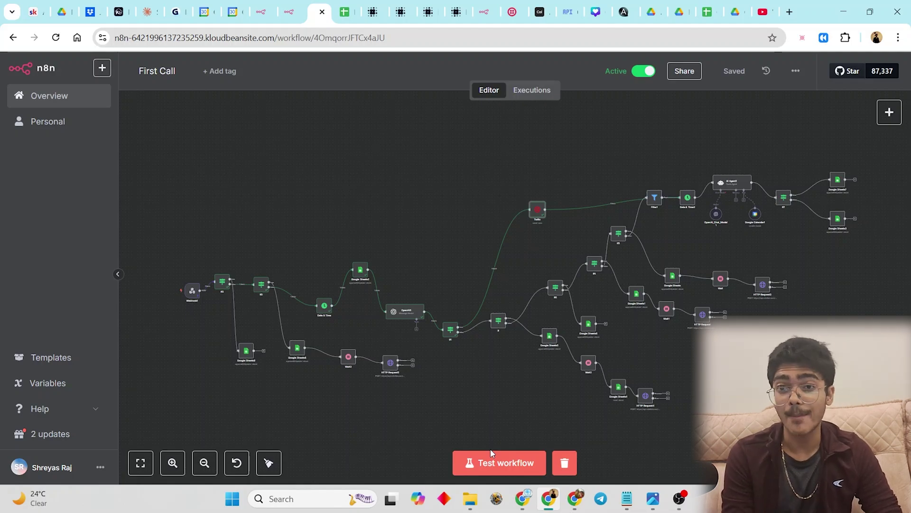
click(528, 468)
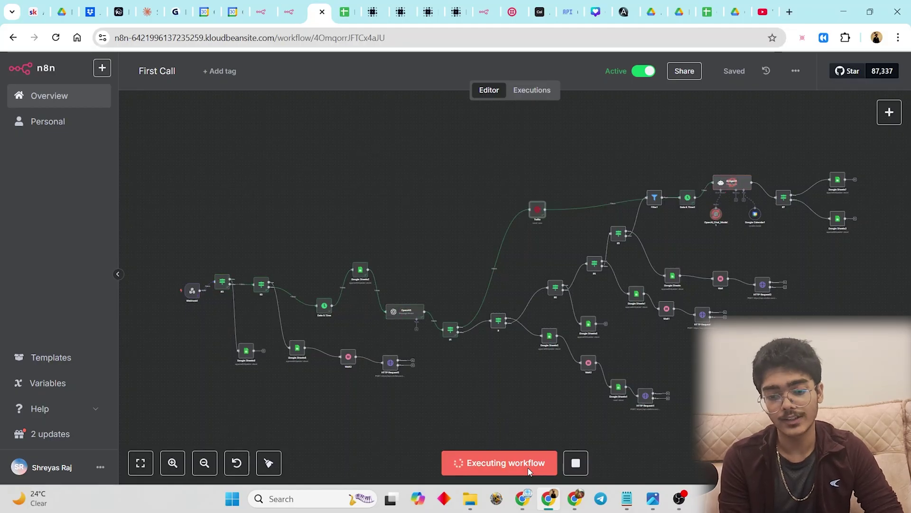
scroll(783, 220, up, 6)
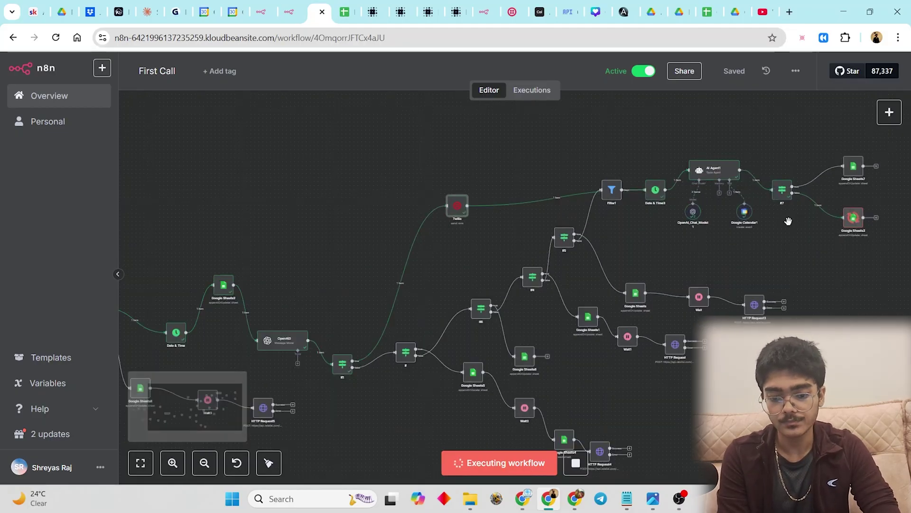
Check Google Calendar for the newly booked appointment and open the Banging Plumbers event on Thursday, May 1.
drag(782, 219, 711, 304)
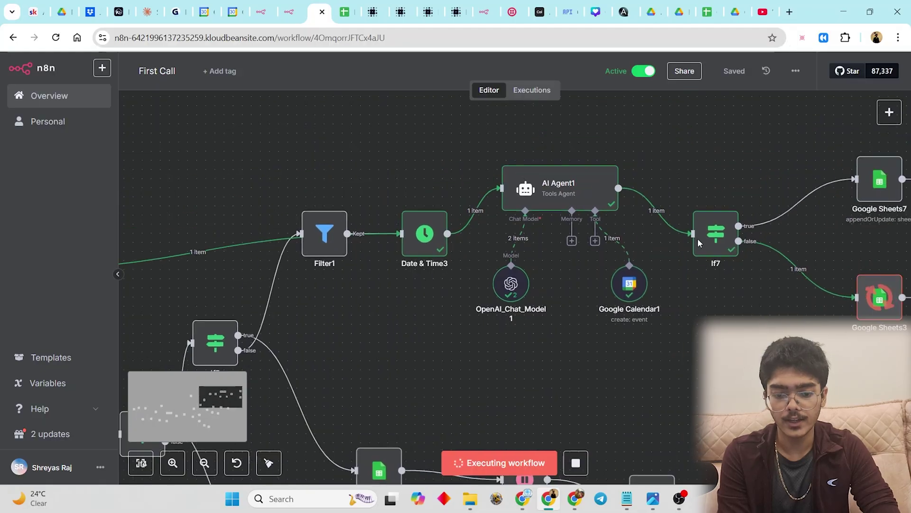
click(240, 6)
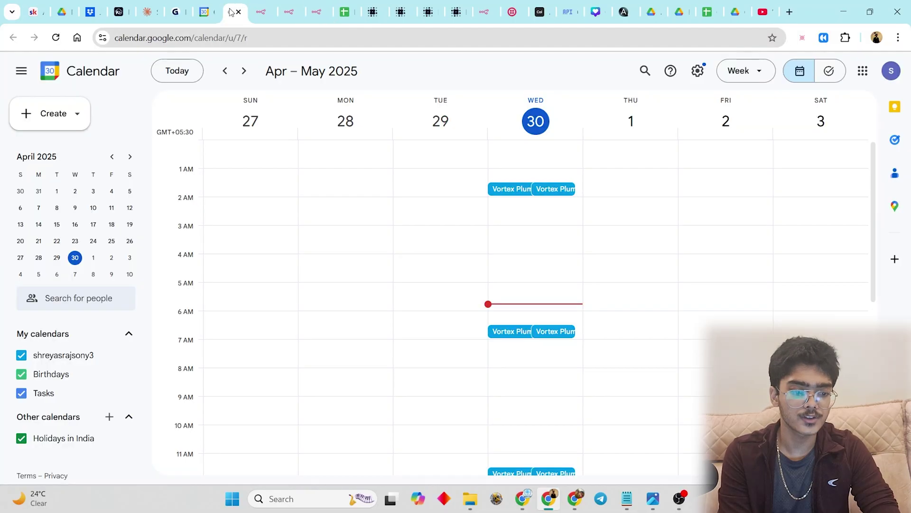
scroll(617, 223, down, 5)
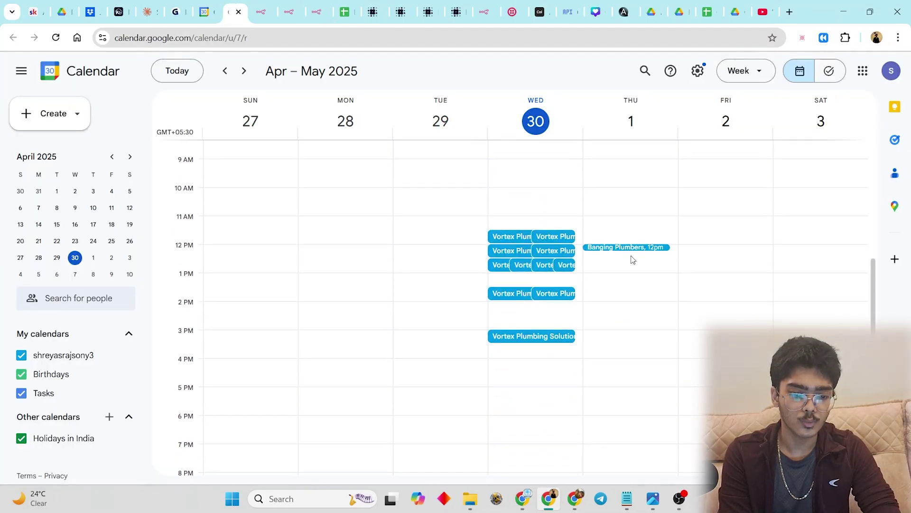
click(635, 248)
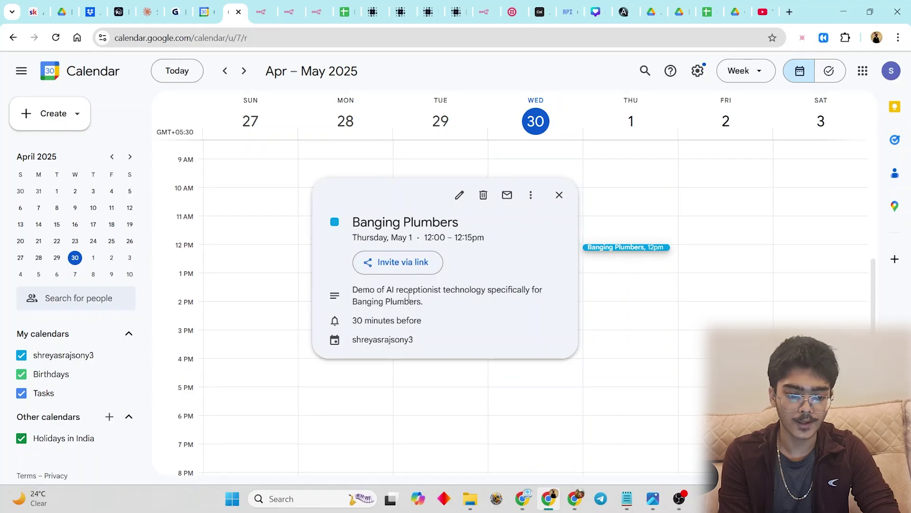
Check the Banging Plumbers row in the Lead List V2 sheet and return to the First Call workflow.
click(354, 7)
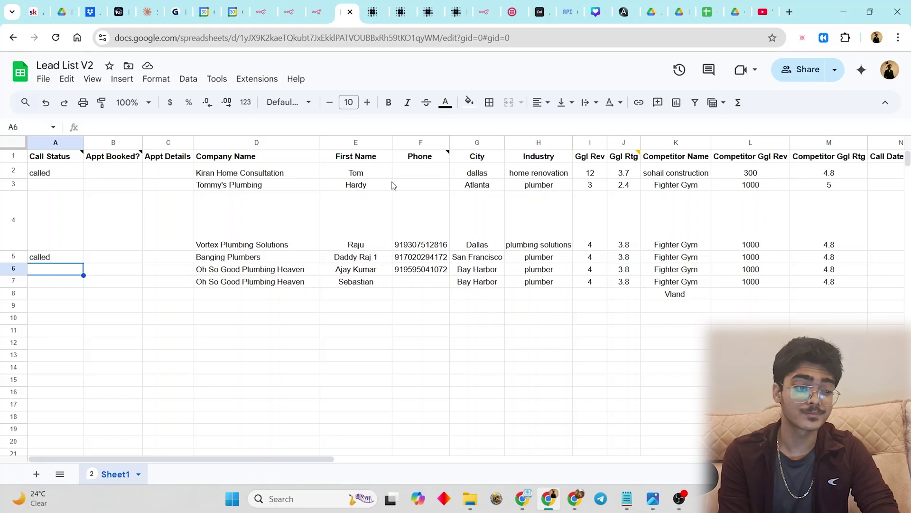
click(298, 4)
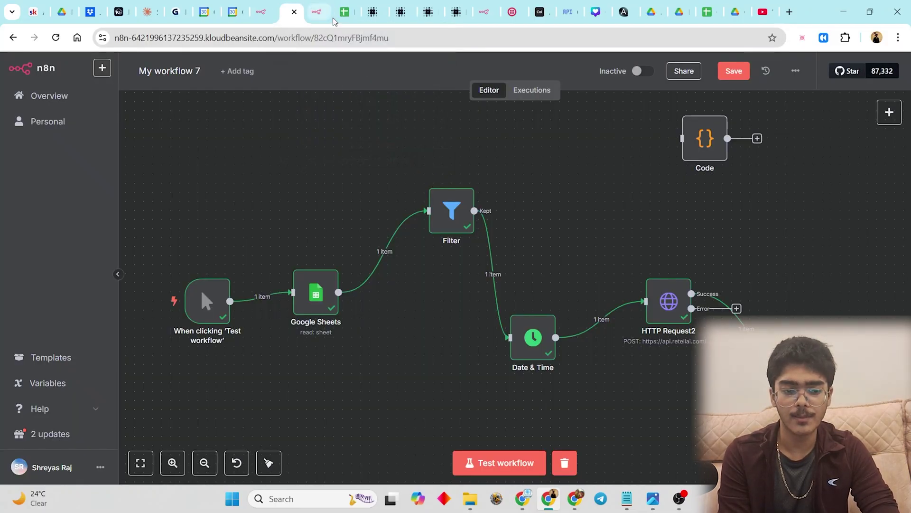
click(348, 12)
click(311, 12)
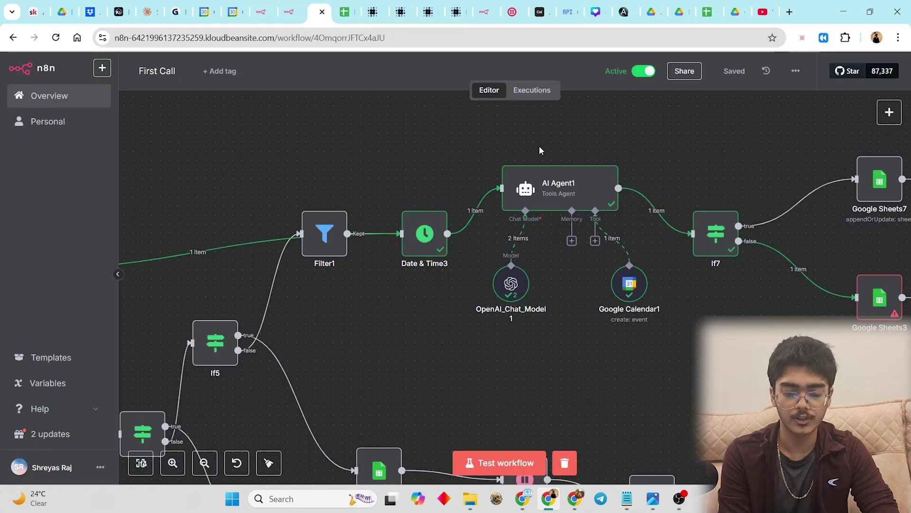
Open the Google Sheets3 node on If7's false branch and select Google Sheets account as its credential.
scroll(757, 333, right, 4)
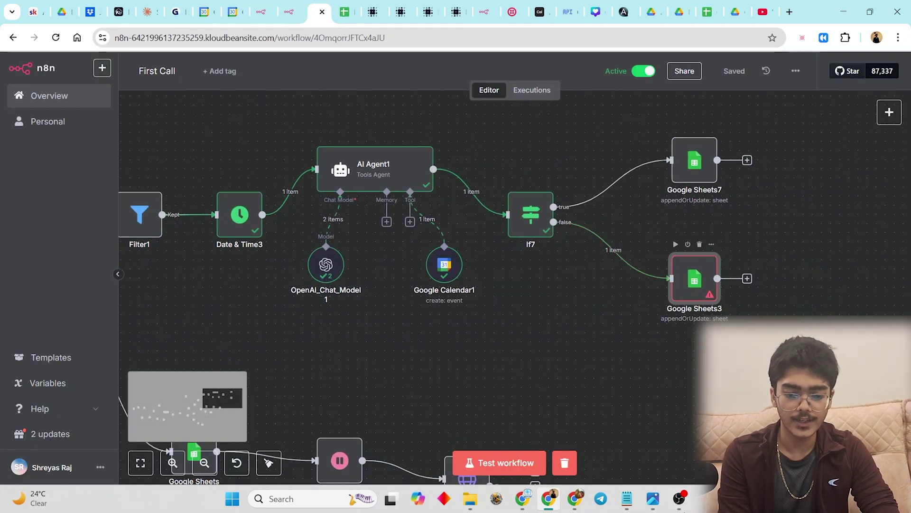
double_click(683, 280)
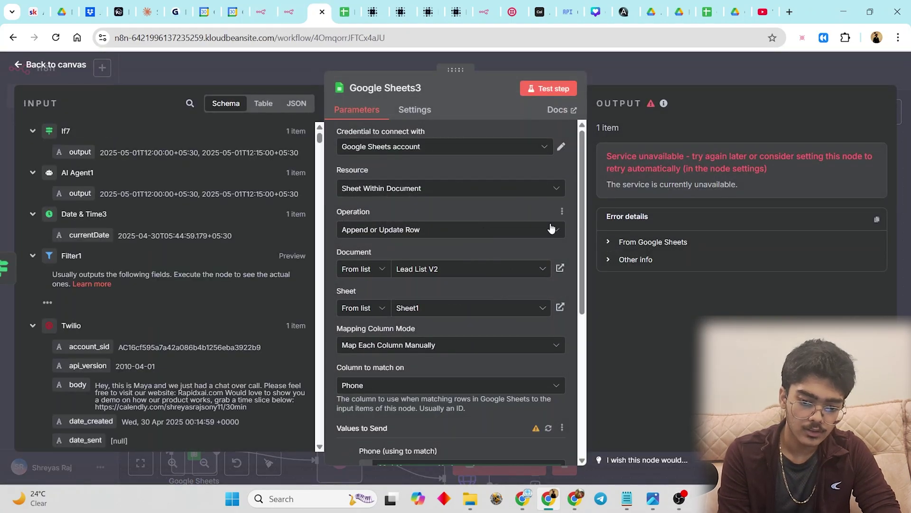
click(510, 148)
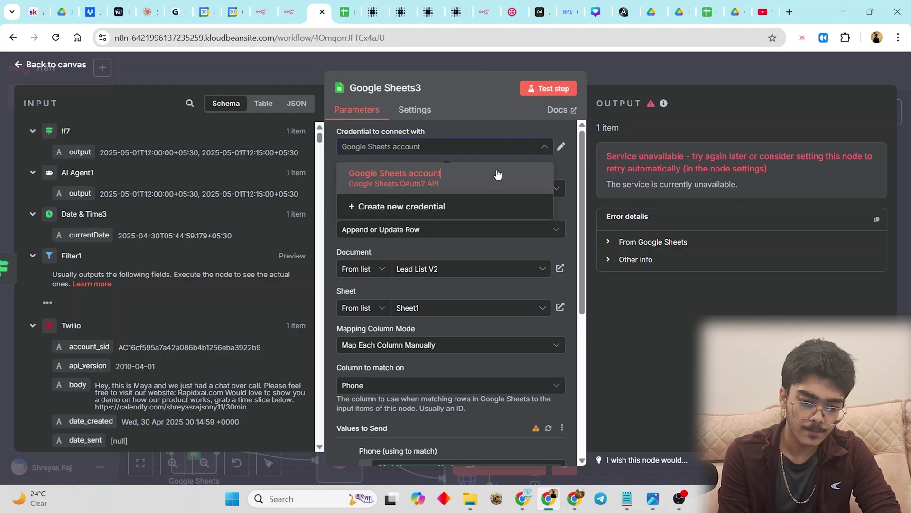
click(497, 174)
Reconnect the Google Sheets account credential by signing in with the business Google account and granting access.
click(564, 147)
click(661, 168)
click(663, 170)
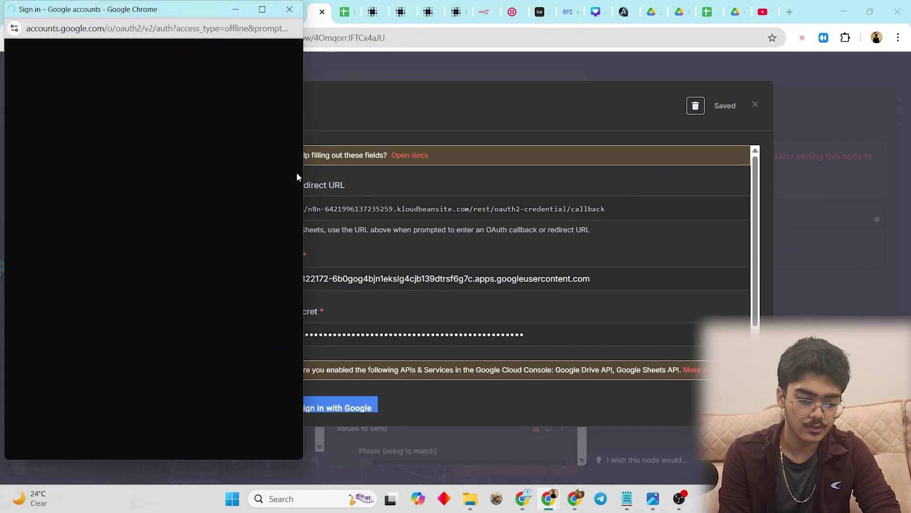
click(148, 179)
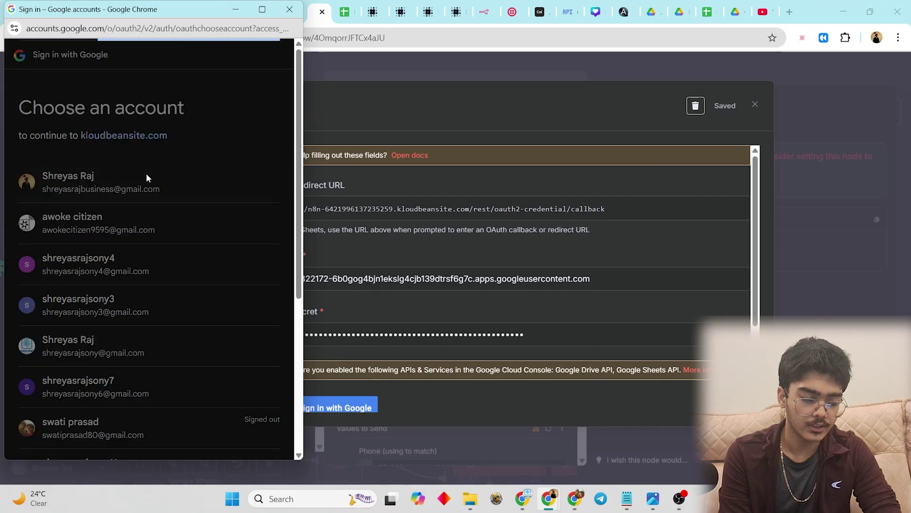
click(24, 206)
scroll(164, 300, down, 2)
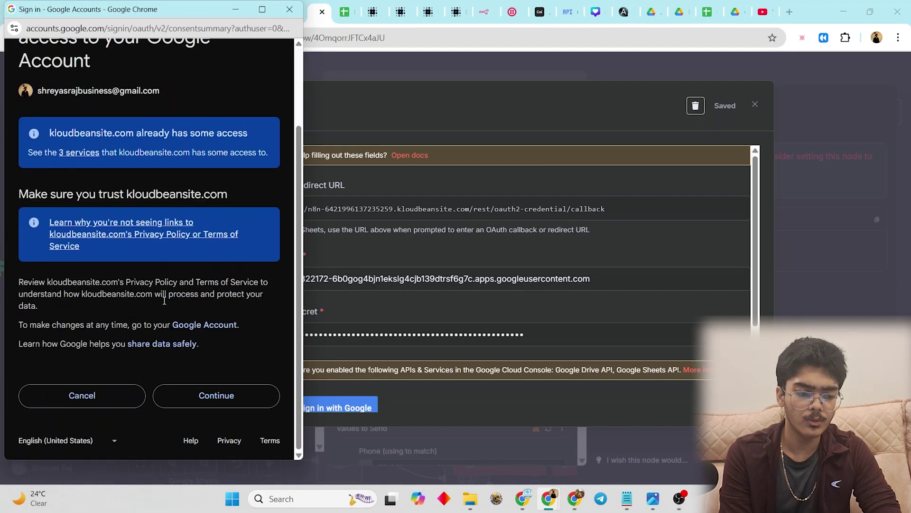
click(233, 404)
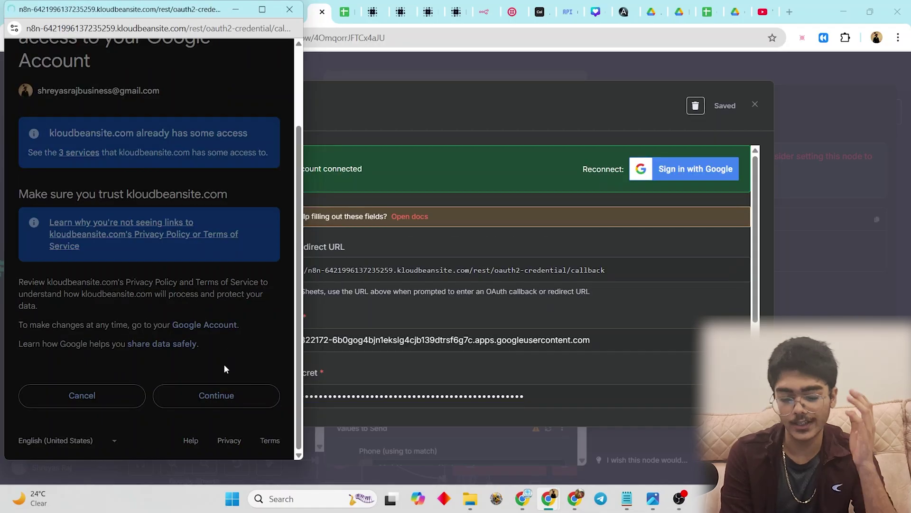
click(290, 11)
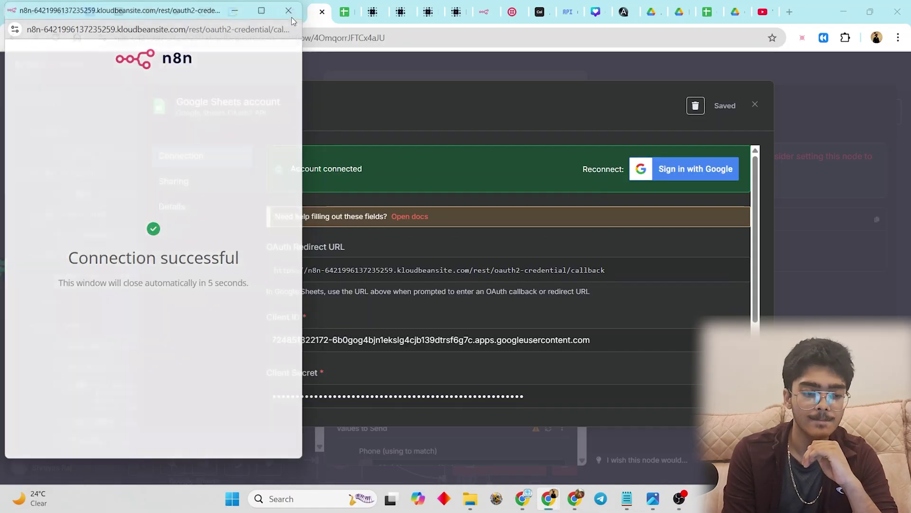
click(755, 104)
Examine the Appt Booked? expression in Google Sheets3 against the input data and return to the canvas.
scroll(505, 375, down, 5)
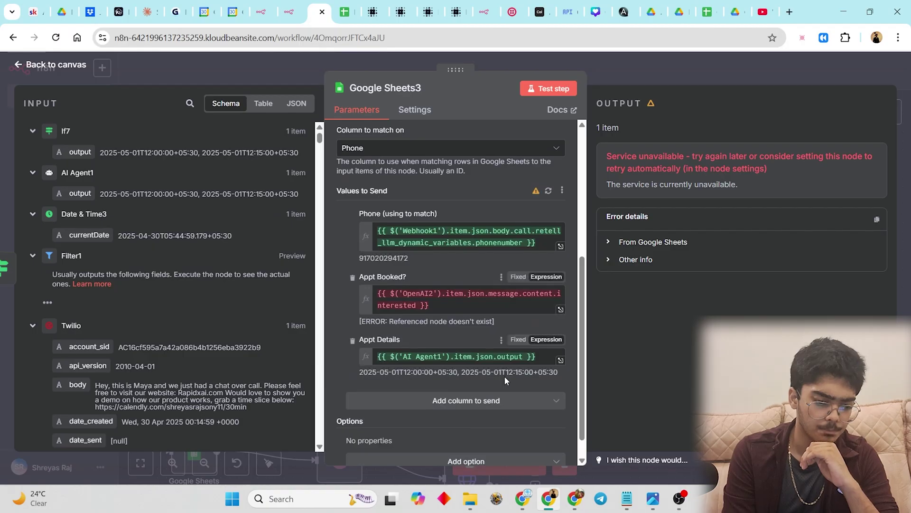
triple_click(436, 274)
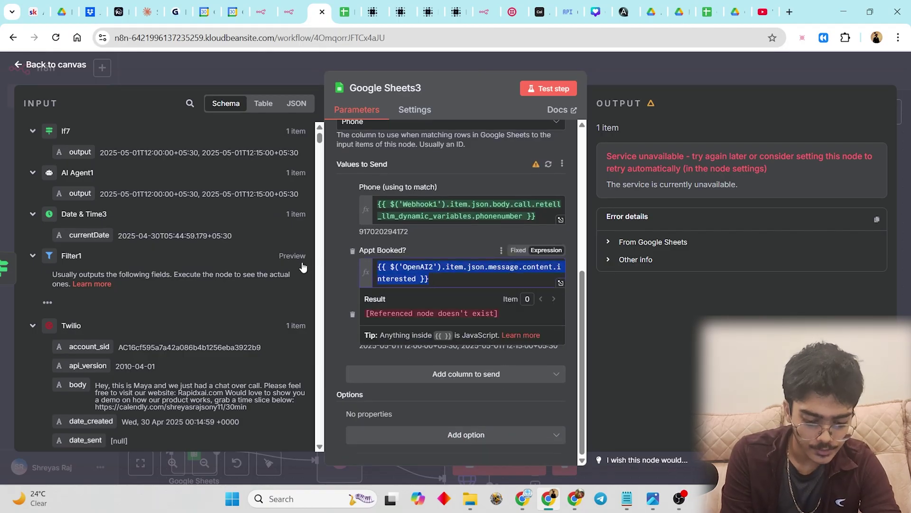
scroll(141, 331, down, 3)
scroll(133, 280, down, 5)
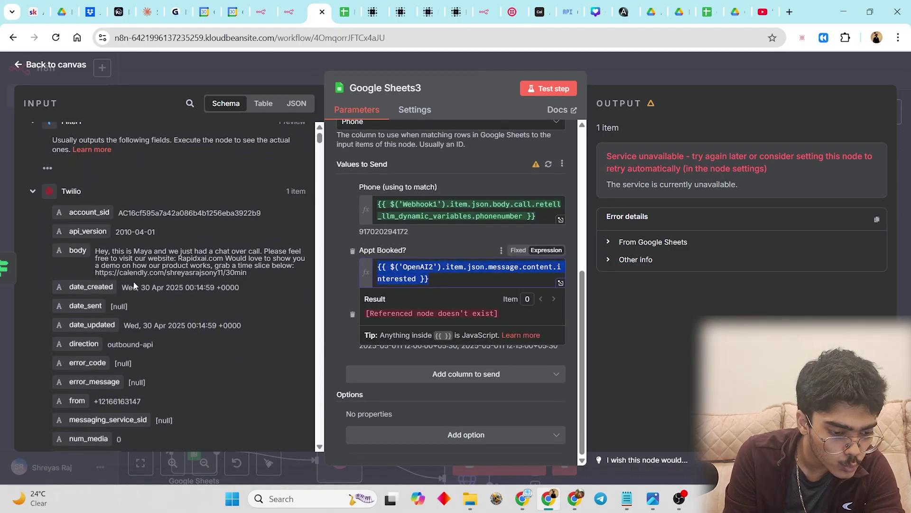
scroll(136, 276, up, 10)
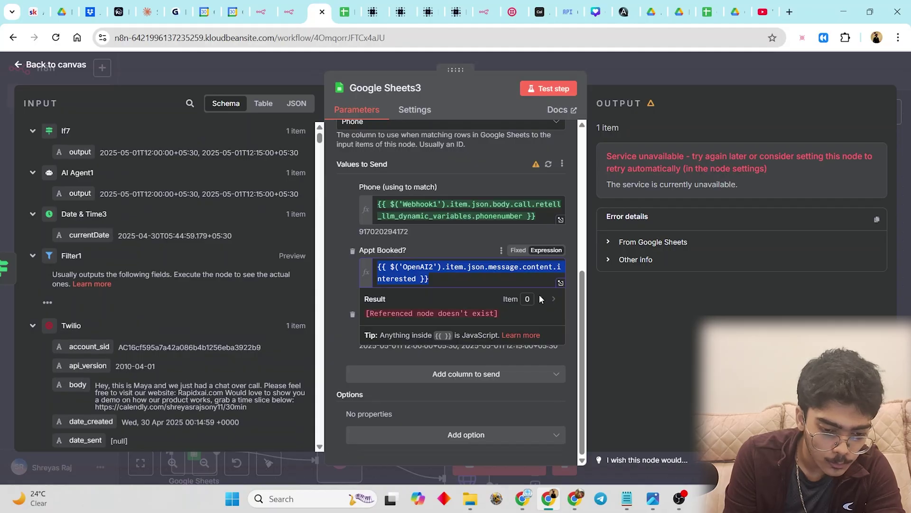
click(722, 79)
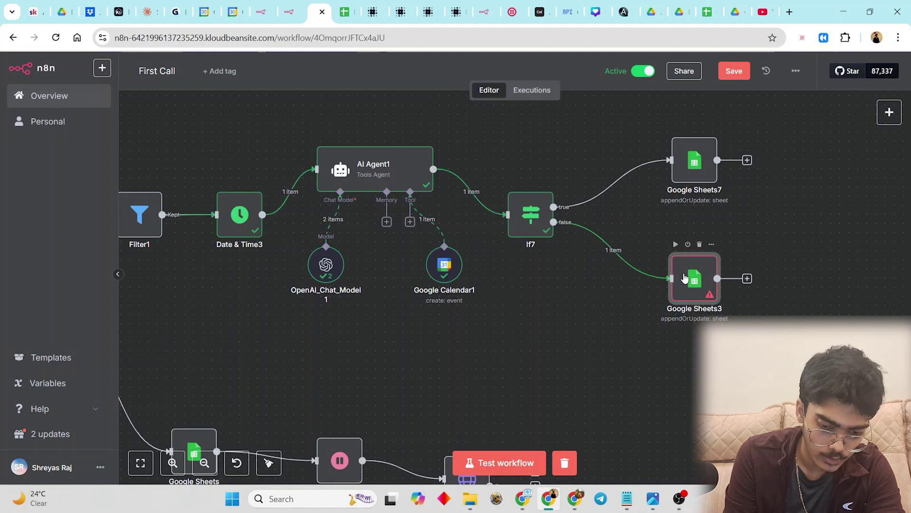
Clear the Appt Booked? expression in Google Sheets3 and refresh the node's list of columns to send.
double_click(682, 270)
scroll(477, 299, down, 5)
scroll(474, 311, down, 2)
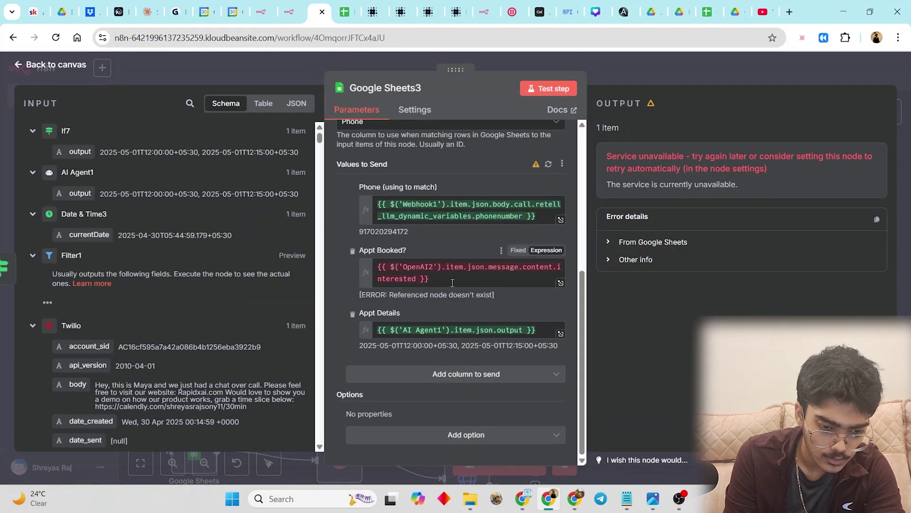
click(427, 278)
key(ctrl+a)
key(BackSpace)
click(548, 176)
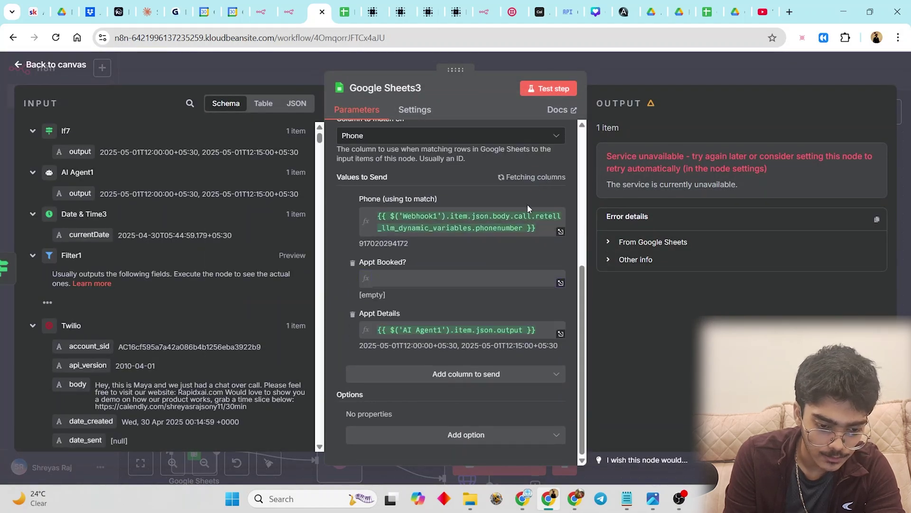
Compare the Google Sheets3 columns with the Lead List V2 sheet and select Phone as the column to match on.
scroll(479, 337, down, 5)
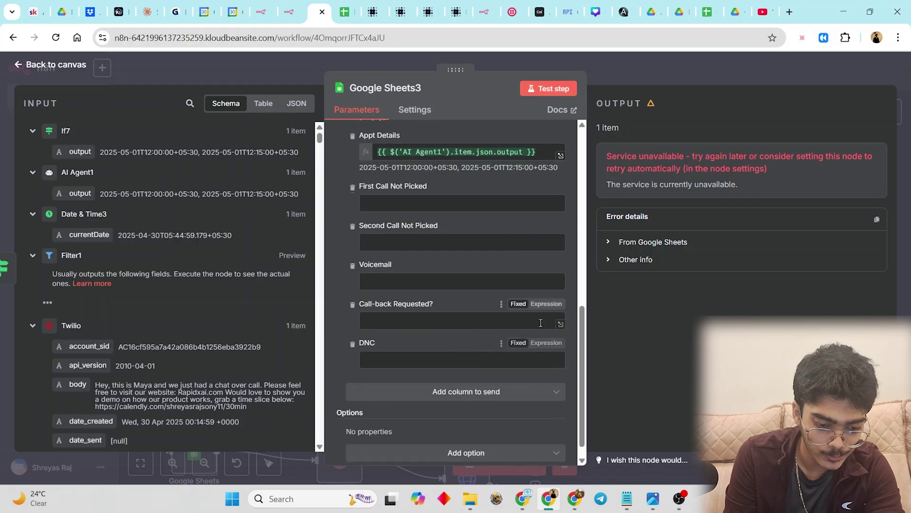
scroll(469, 328, up, 4)
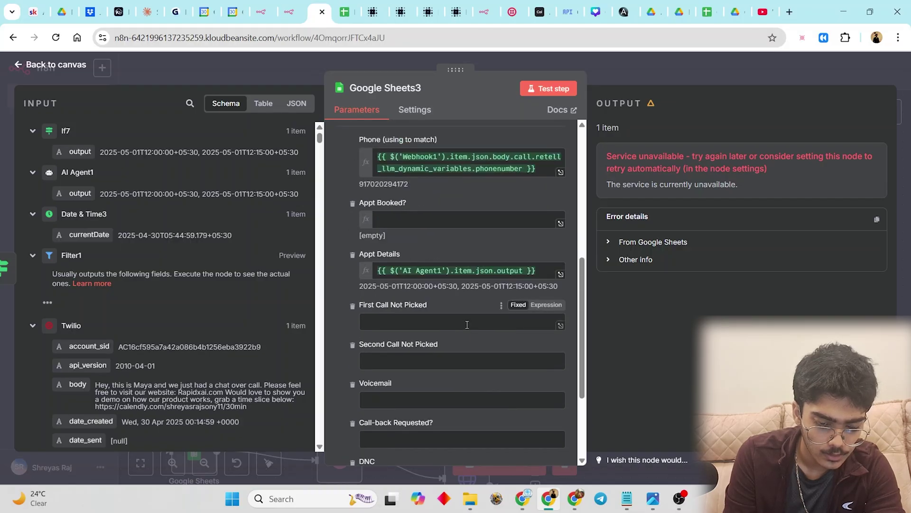
scroll(467, 327, up, 3)
click(346, 12)
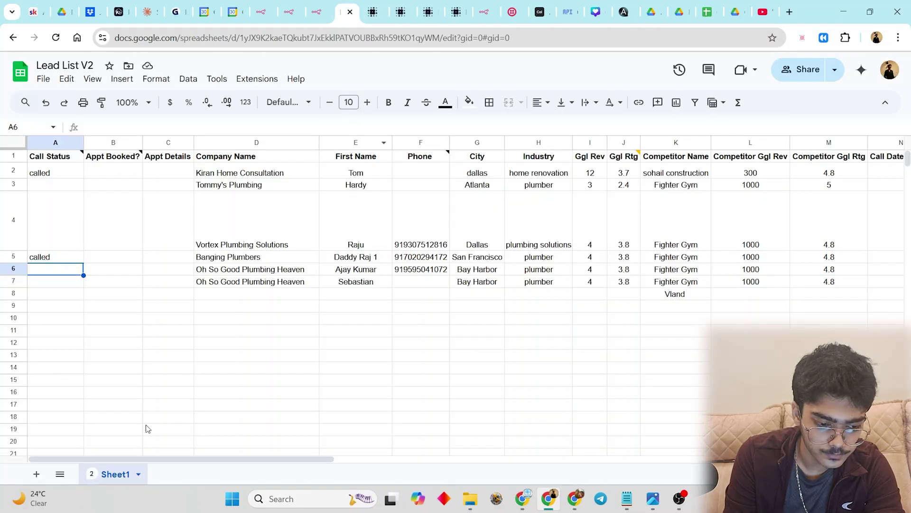
click(315, 11)
scroll(480, 270, up, 4)
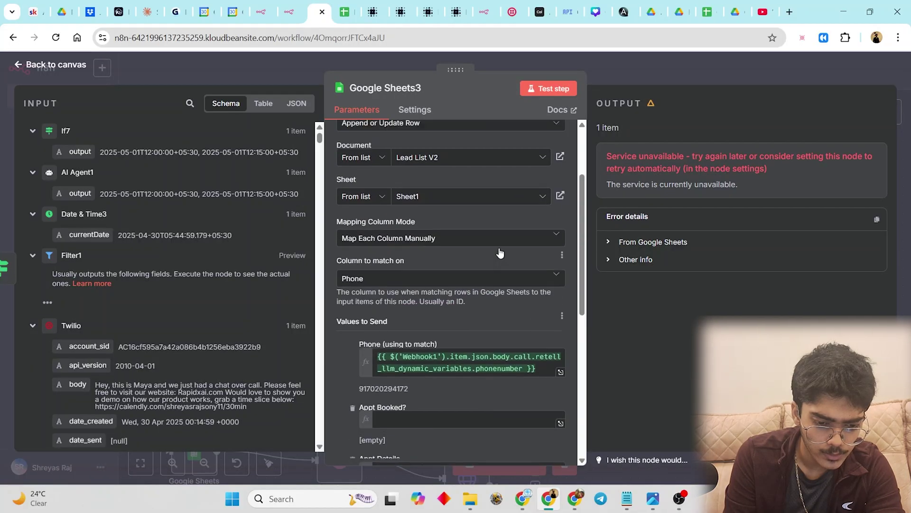
scroll(464, 189, up, 1)
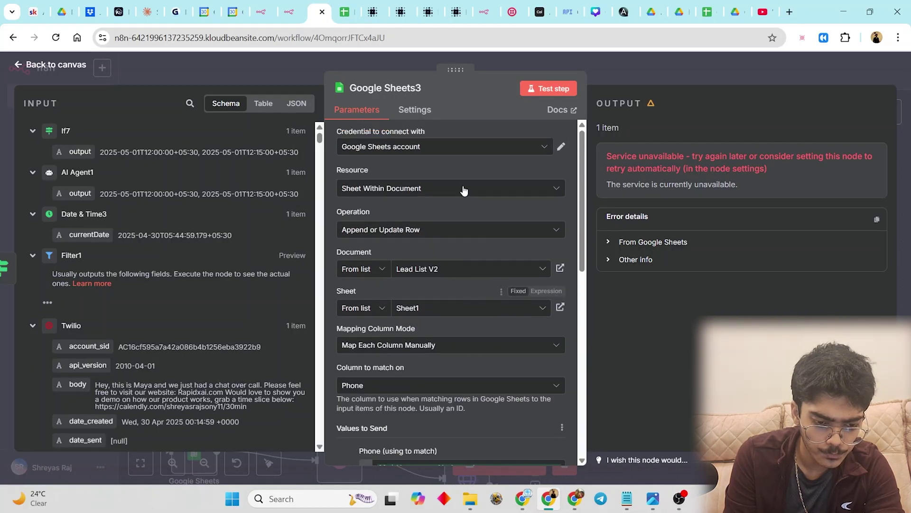
click(444, 386)
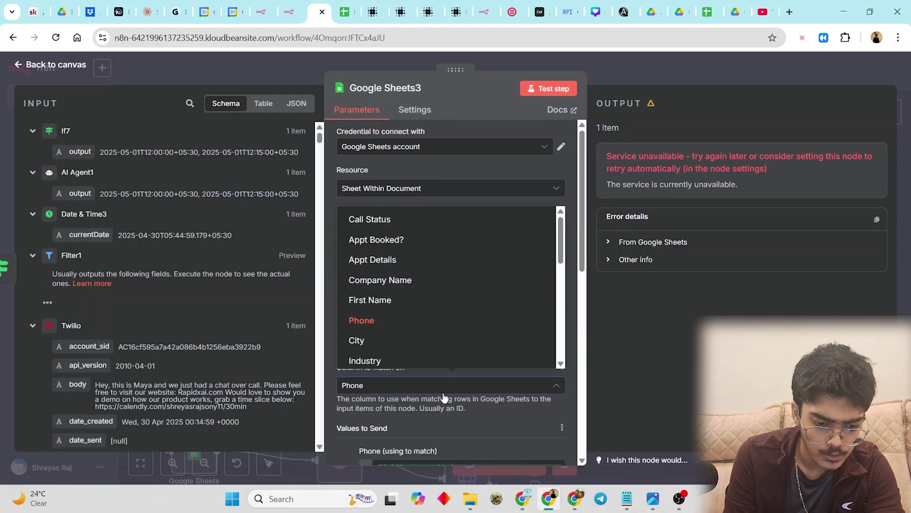
click(436, 317)
Review the Google Sheets3 values to send, from Phone to DNC, against the Lead List V2 headers.
scroll(431, 361, down, 4)
scroll(431, 361, down, 5)
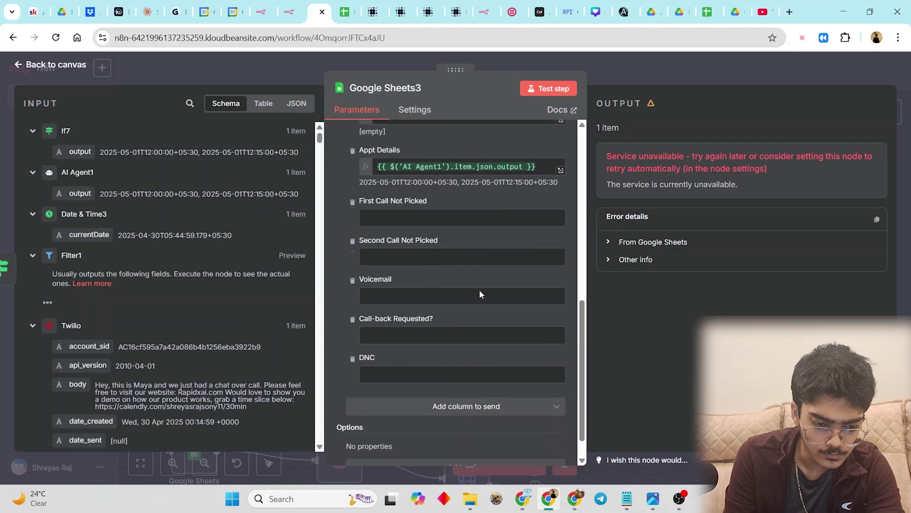
scroll(451, 334, up, 3)
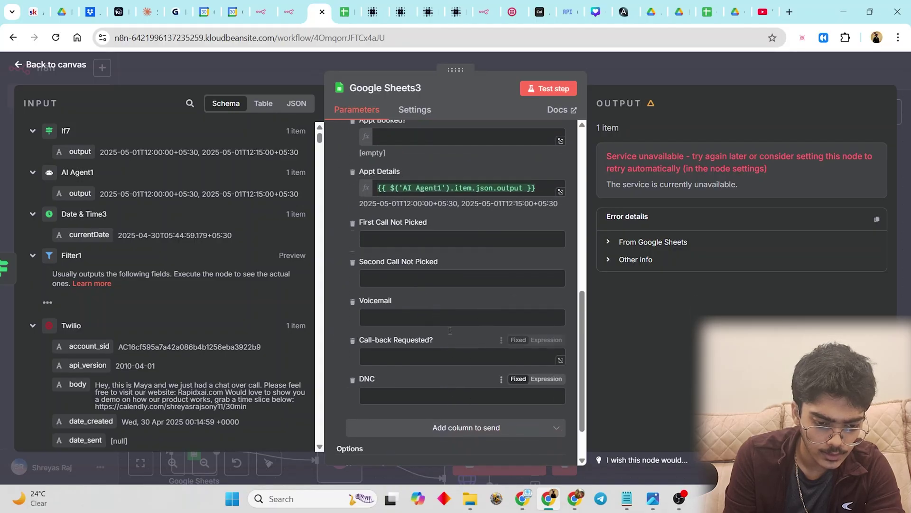
scroll(411, 246, up, 6)
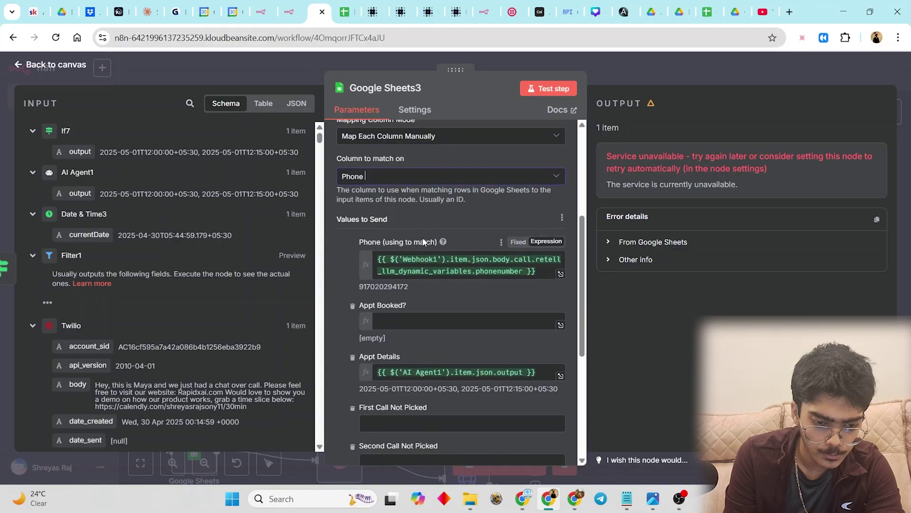
click(347, 12)
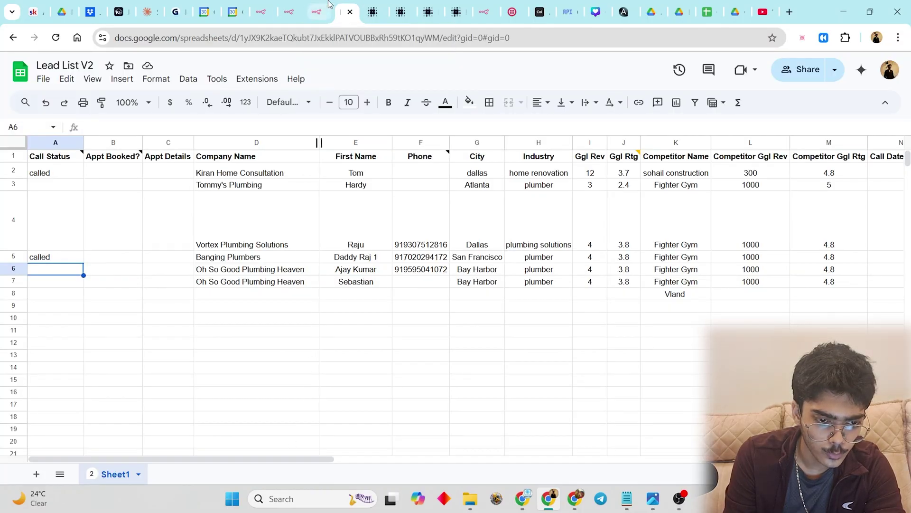
click(316, 12)
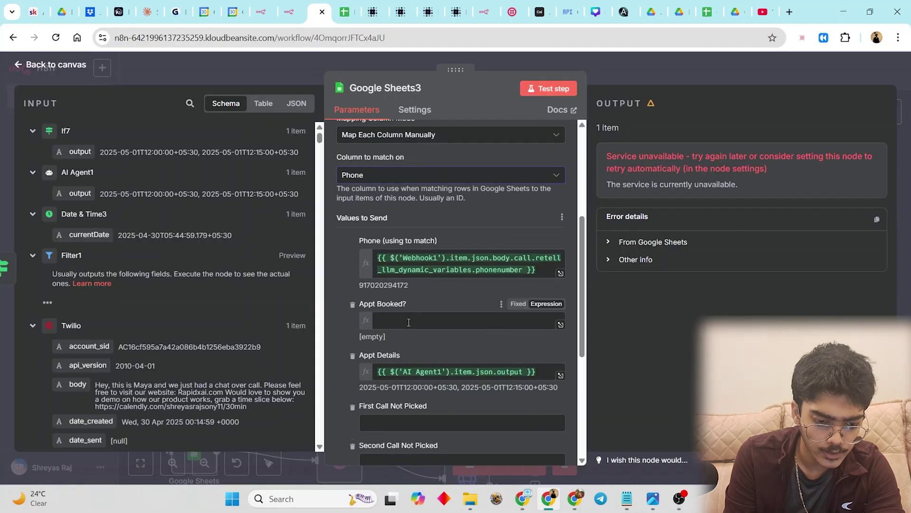
scroll(409, 322, down, 4)
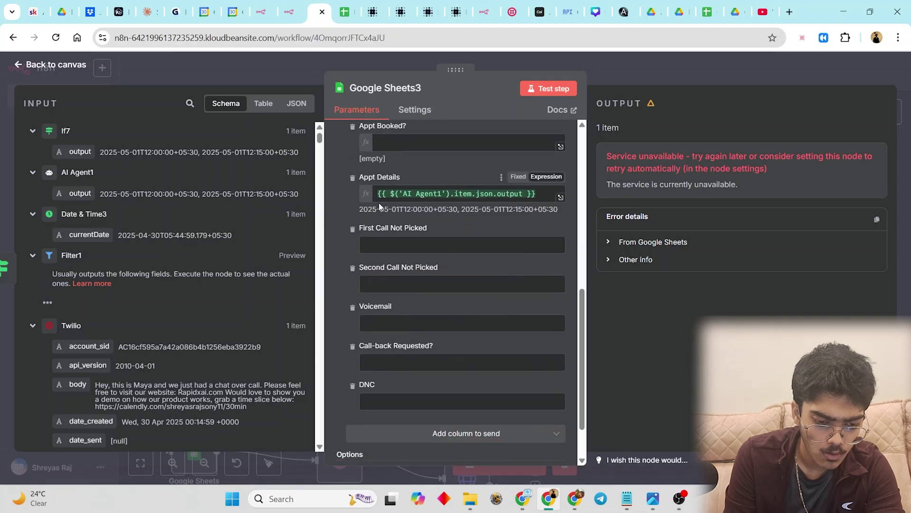
scroll(393, 254, up, 1)
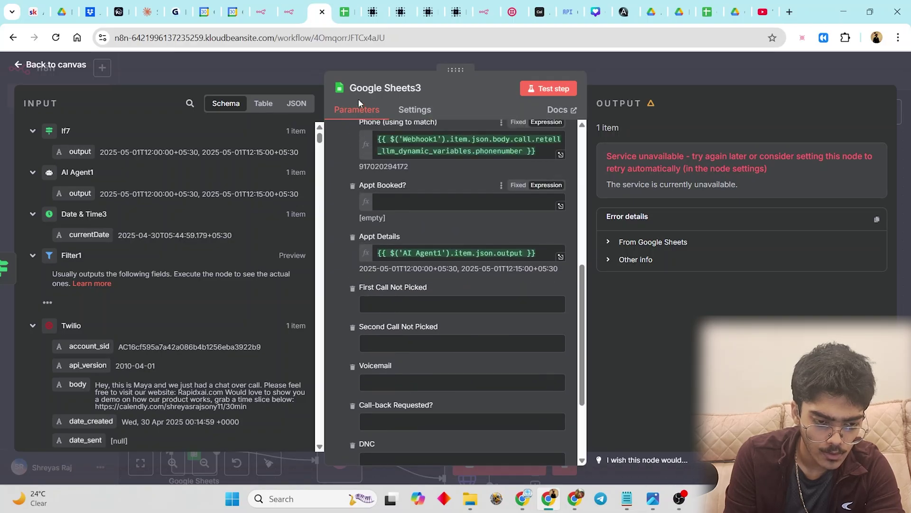
Return to the canvas, copy the Google Sheets node and delete the failing Google Sheets3 node on If7's false branch.
scroll(403, 252, up, 2)
click(596, 72)
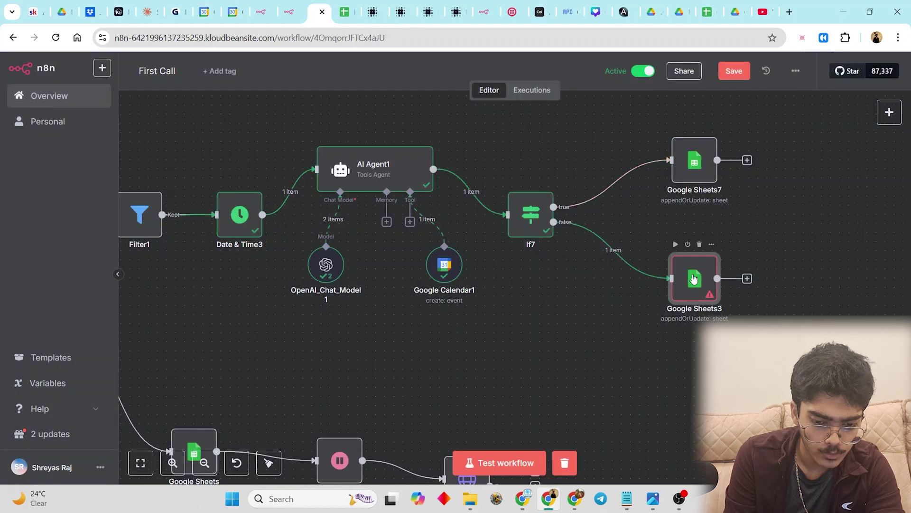
scroll(538, 368, down, 4)
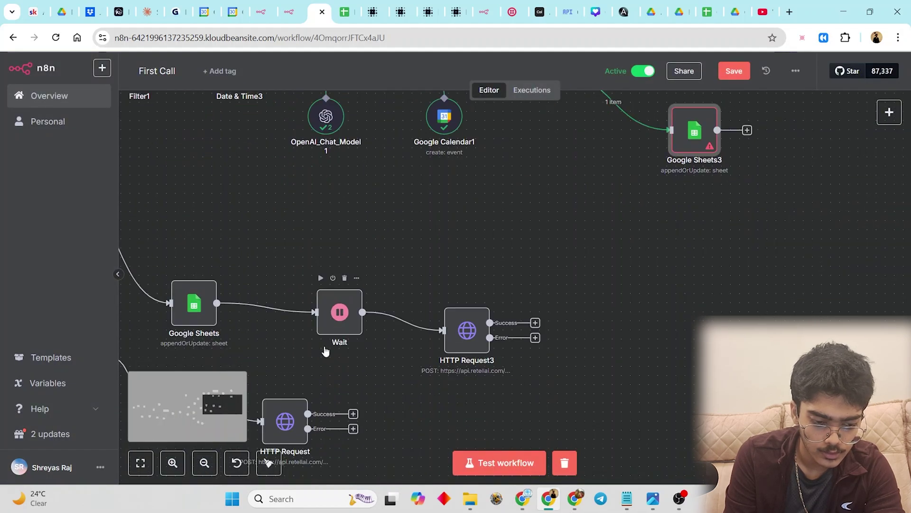
scroll(357, 247, left, 2)
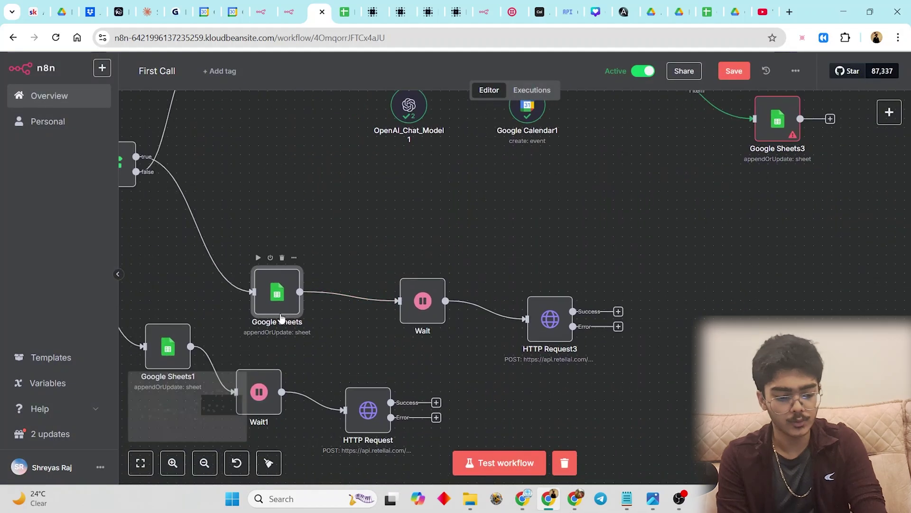
scroll(803, 245, up, 2)
click(782, 174)
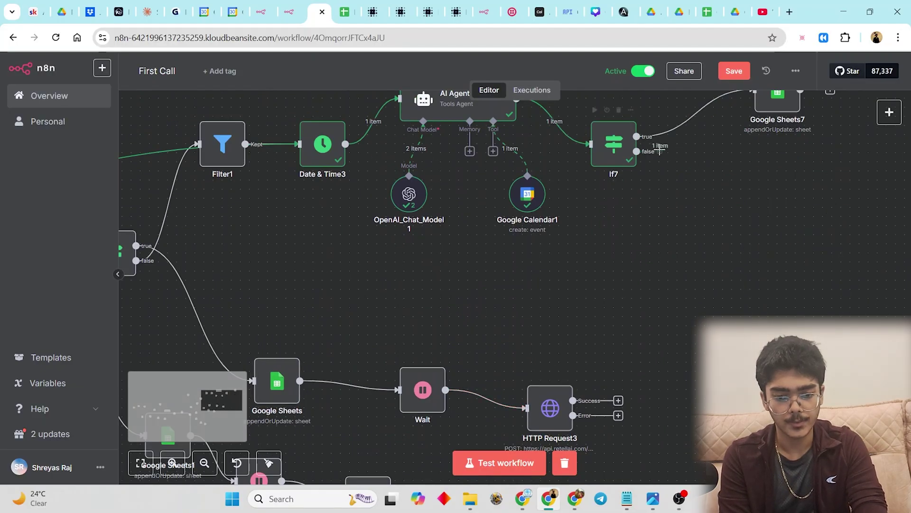
drag(718, 191, 719, 192)
click(626, 252)
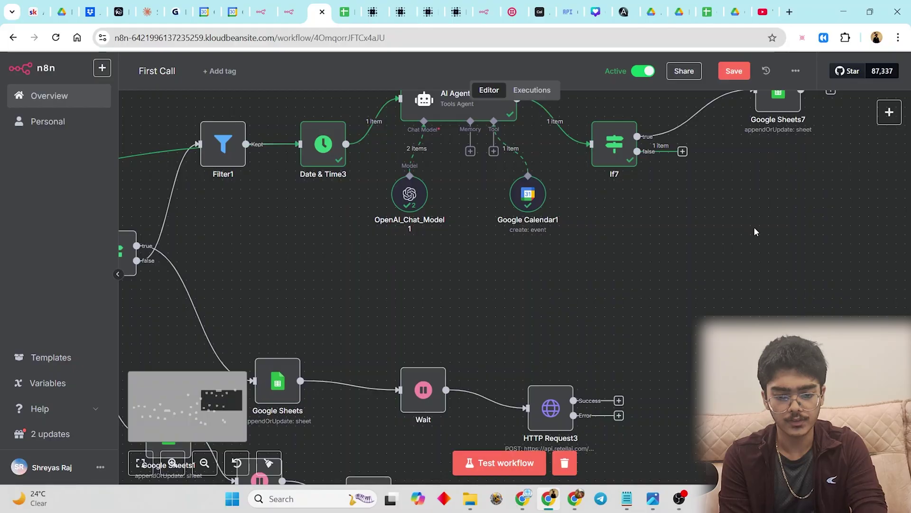
Place the pasted Google Sheets3 node below Google Sheets7 and connect it to If7's false output.
scroll(754, 227, down, 5)
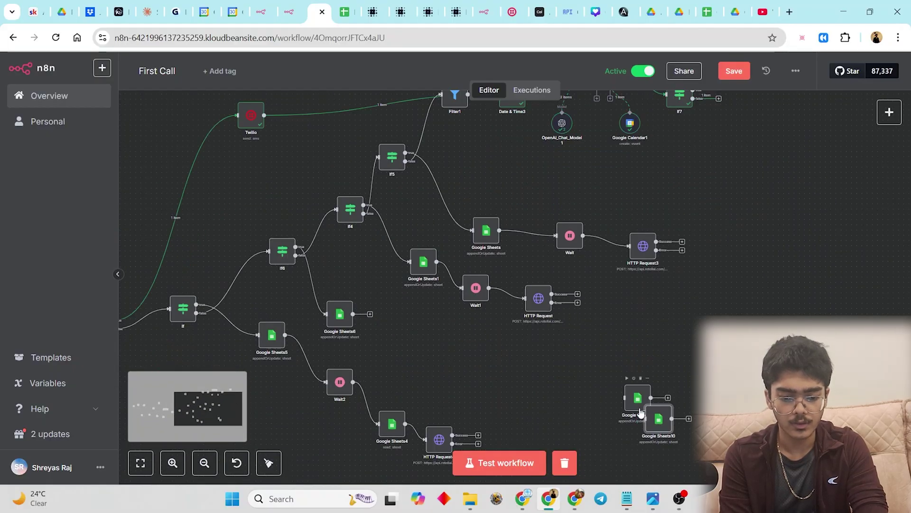
drag(641, 413, 786, 185)
scroll(738, 195, up, 2)
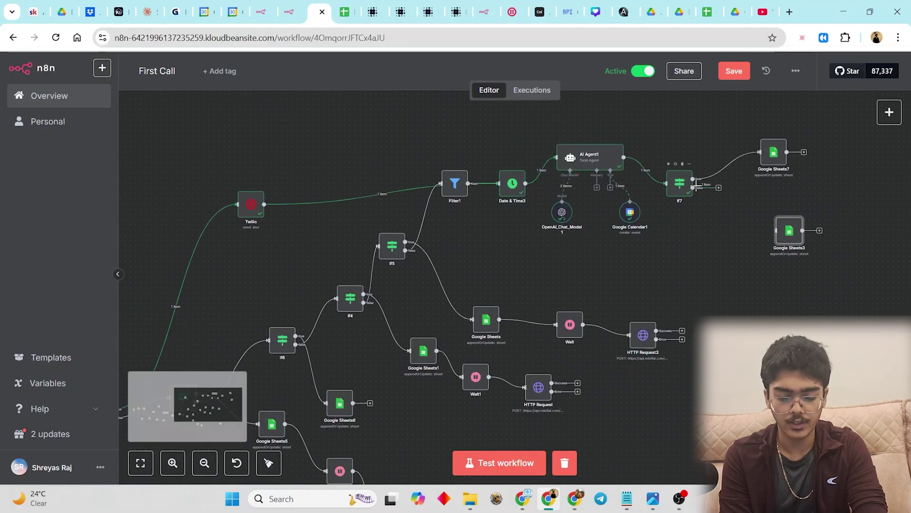
drag(785, 229, 739, 211)
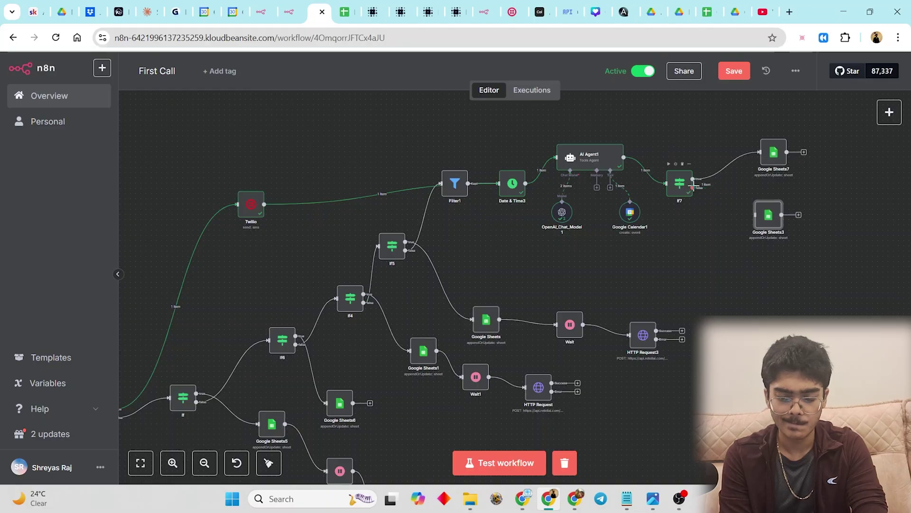
drag(759, 213, 760, 215)
Open the new Google Sheets3 node and examine its columns to send against the available call input data.
double_click(768, 221)
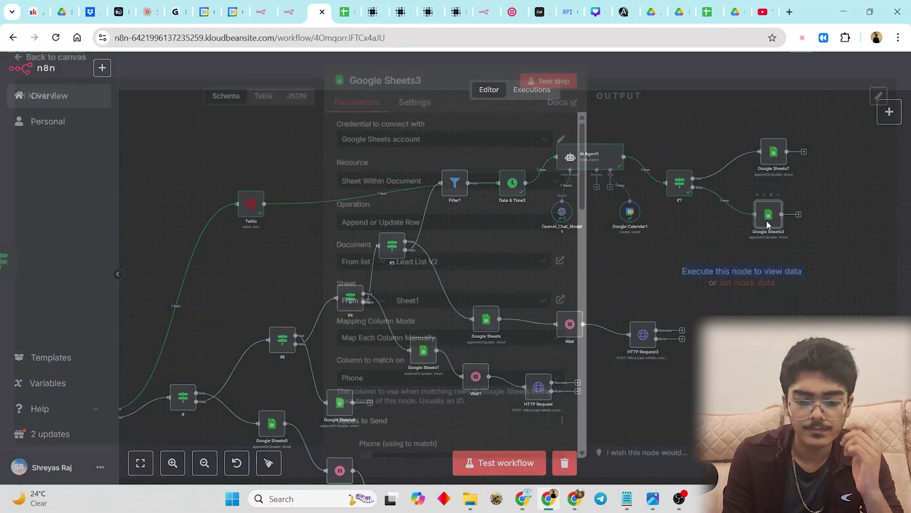
scroll(488, 334, down, 6)
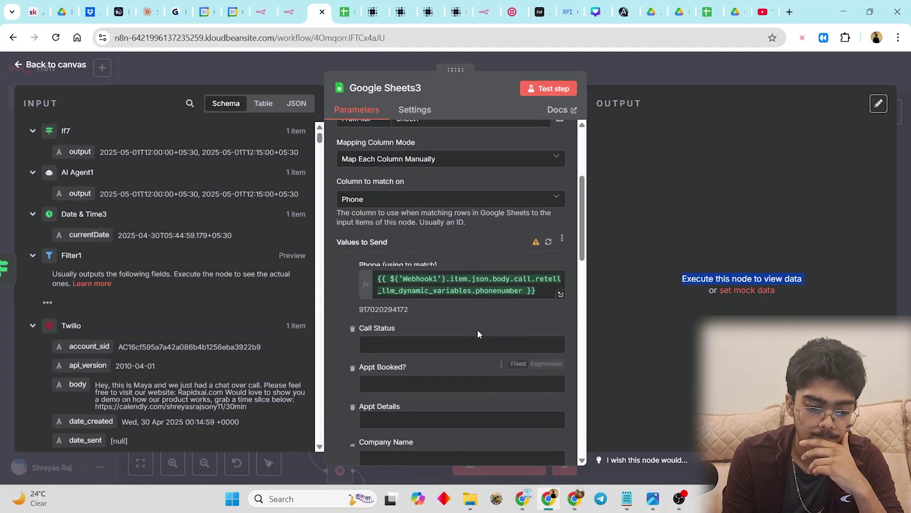
scroll(421, 284, down, 9)
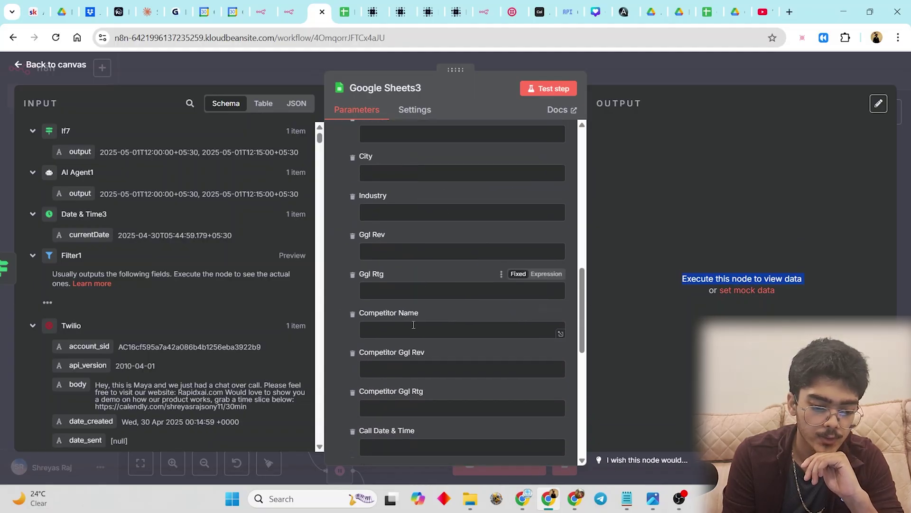
scroll(160, 304, down, 5)
scroll(160, 305, up, 1)
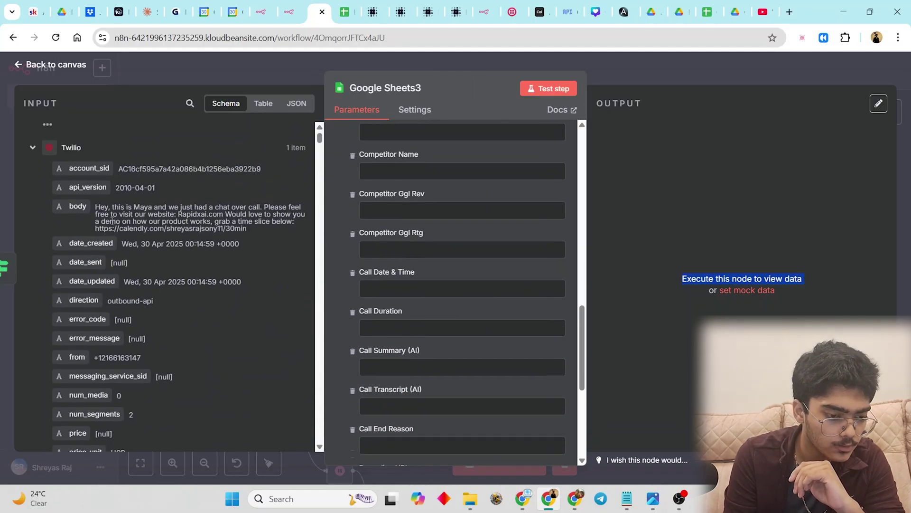
scroll(389, 268, up, 5)
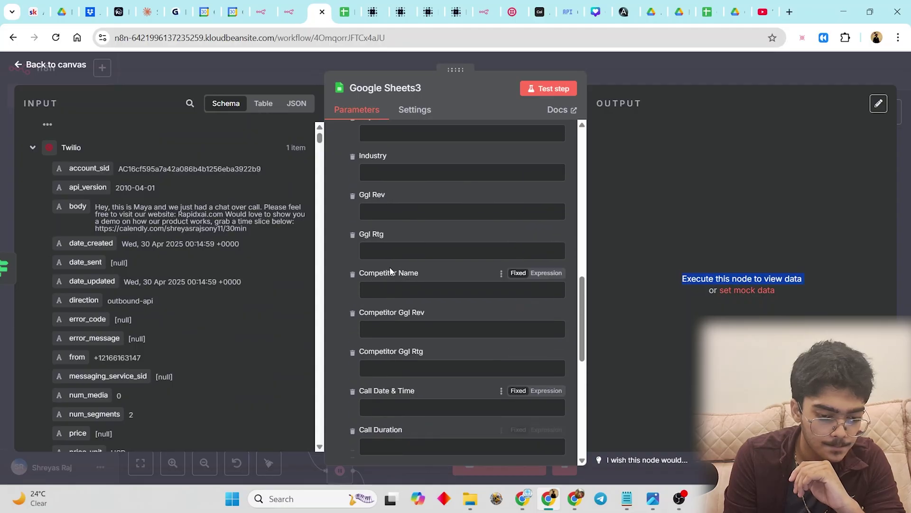
scroll(400, 242, down, 7)
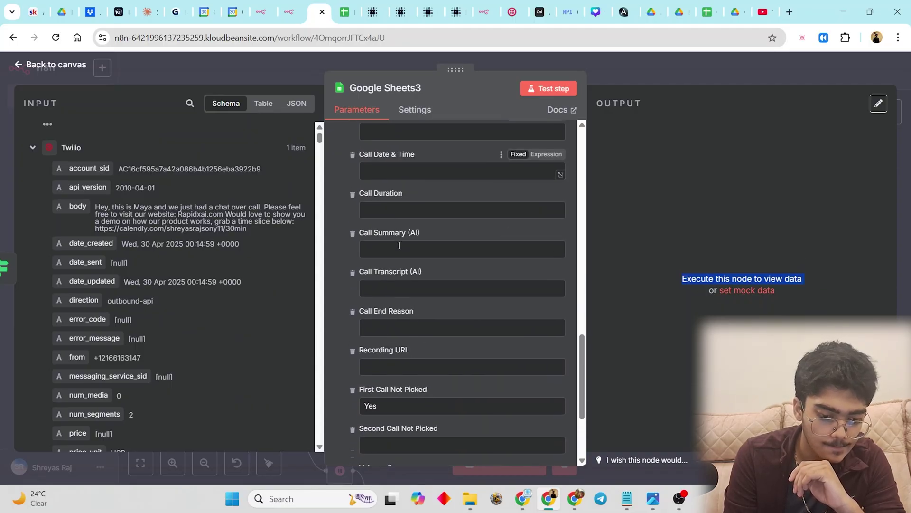
scroll(164, 342, down, 10)
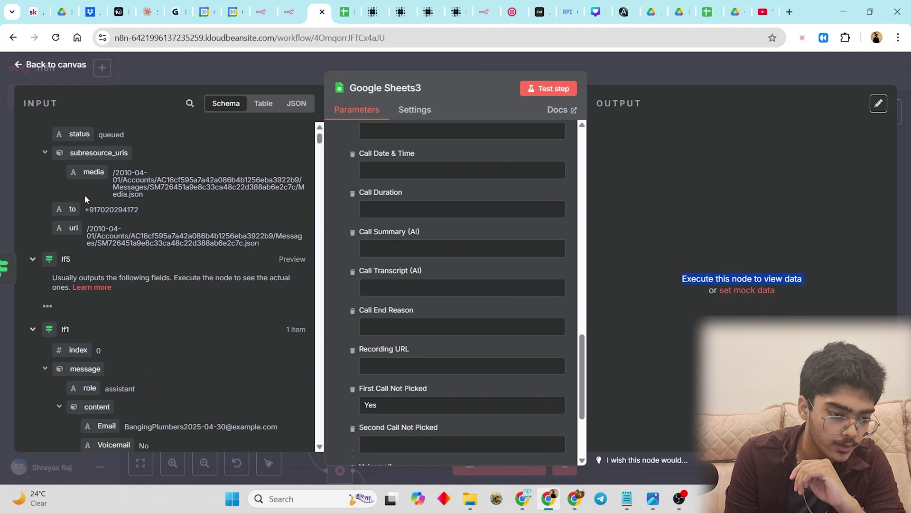
scroll(86, 193, down, 12)
scroll(77, 245, down, 10)
scroll(264, 202, down, 5)
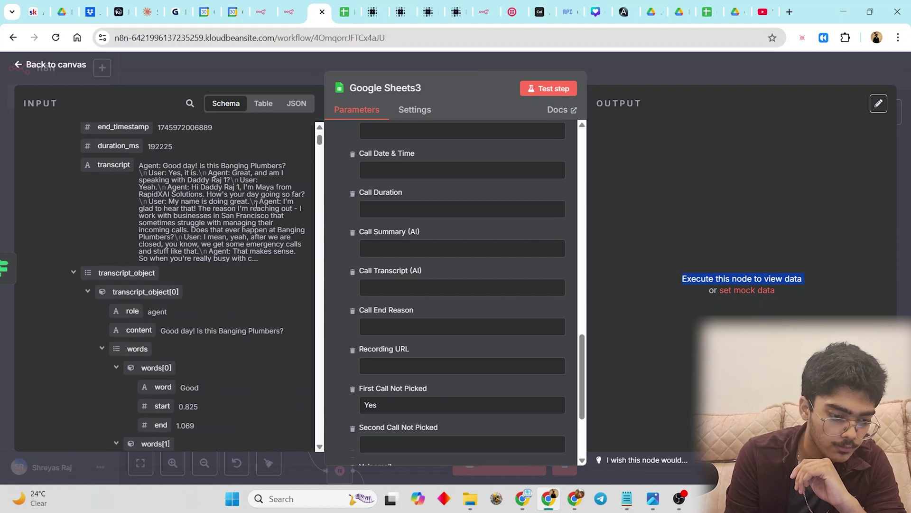
scroll(445, 309, down, 3)
scroll(439, 320, up, 6)
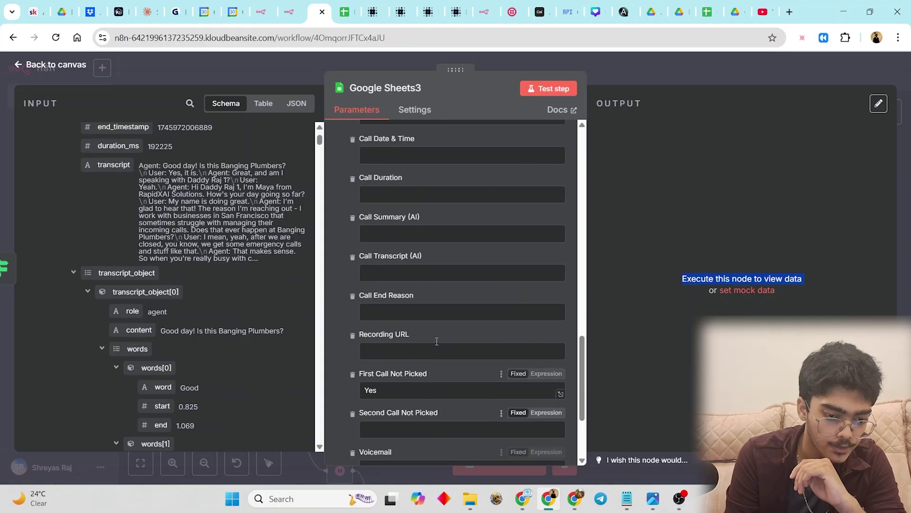
scroll(435, 328, down, 1)
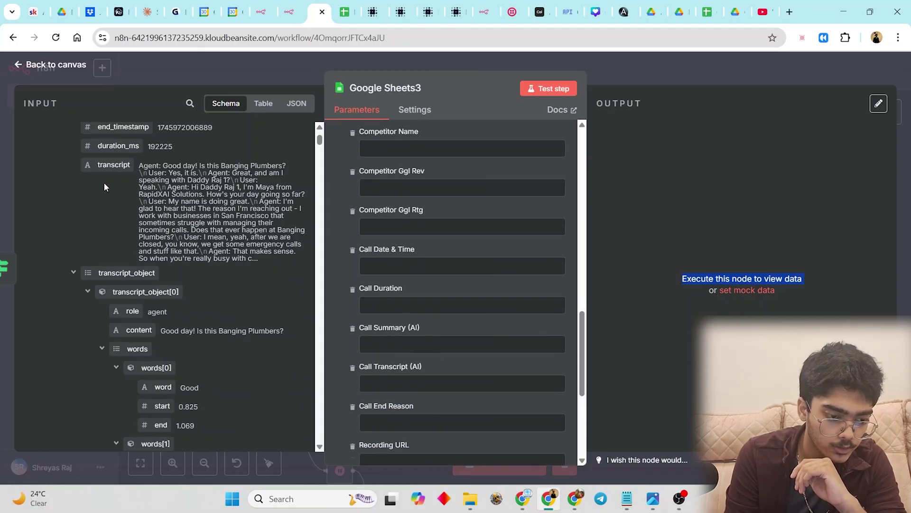
Map Webhook1's call_summary from the call_analysis data to the Call Summary (AI) column in Google Sheets3.
drag(320, 140, 300, 446)
scroll(157, 205, up, 3)
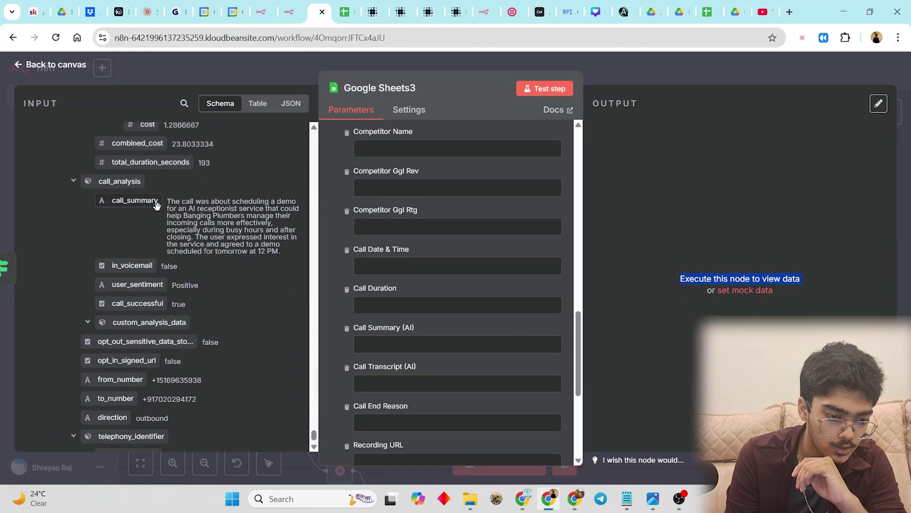
drag(129, 202, 386, 345)
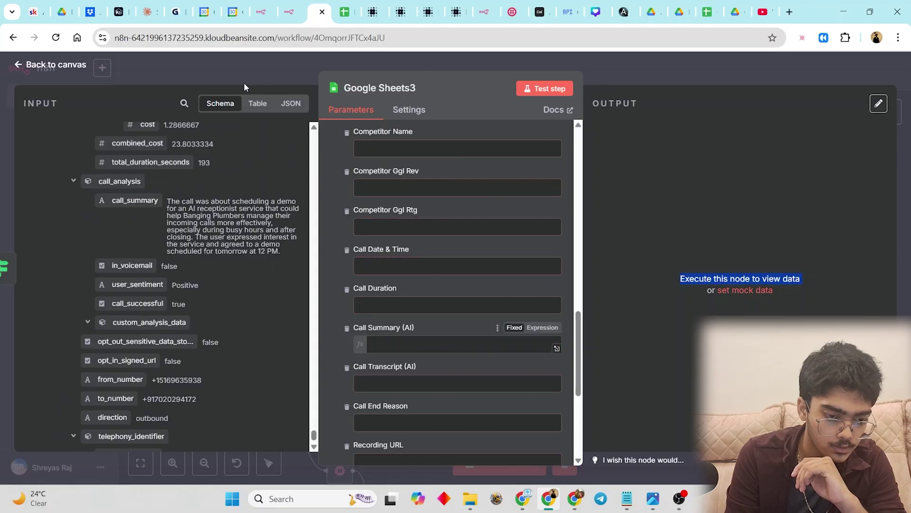
Search the input data for "recording" and map Webhook1's recording_url to the Recording URL column.
click(184, 103)
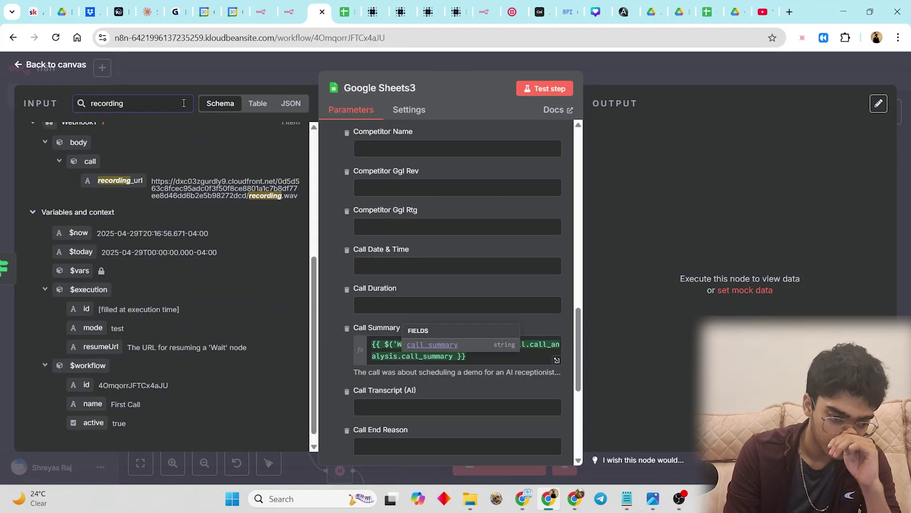
drag(120, 180, 394, 368)
scroll(387, 308, down, 3)
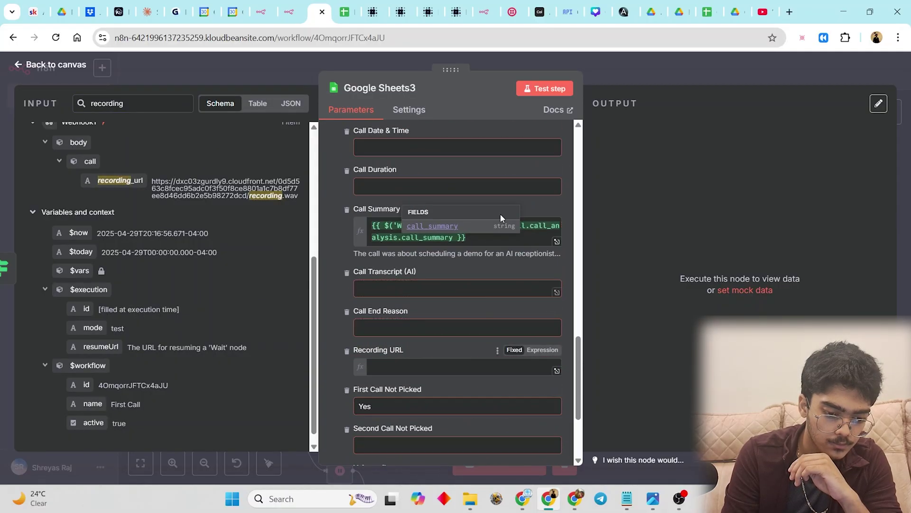
click(664, 235)
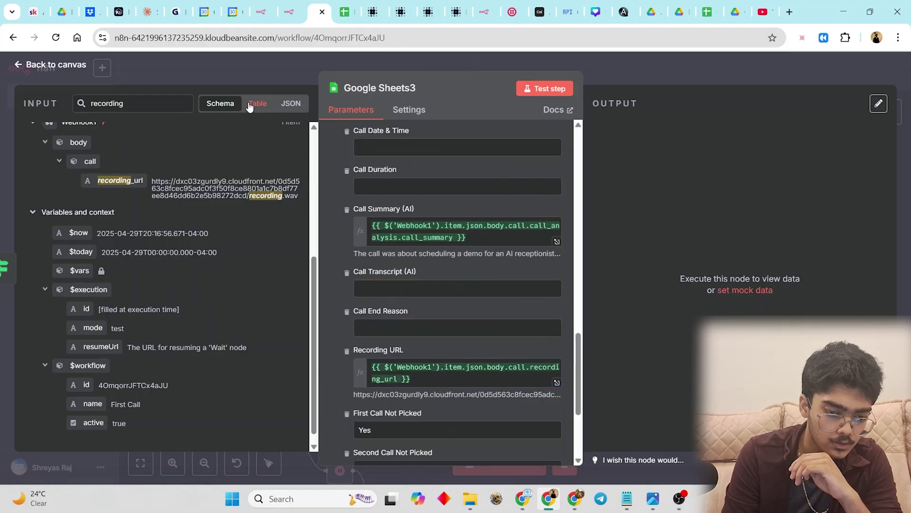
Switch to the Lead List V2 sheet and add the header "Call Cost" in Y1 after DNC.
click(347, 4)
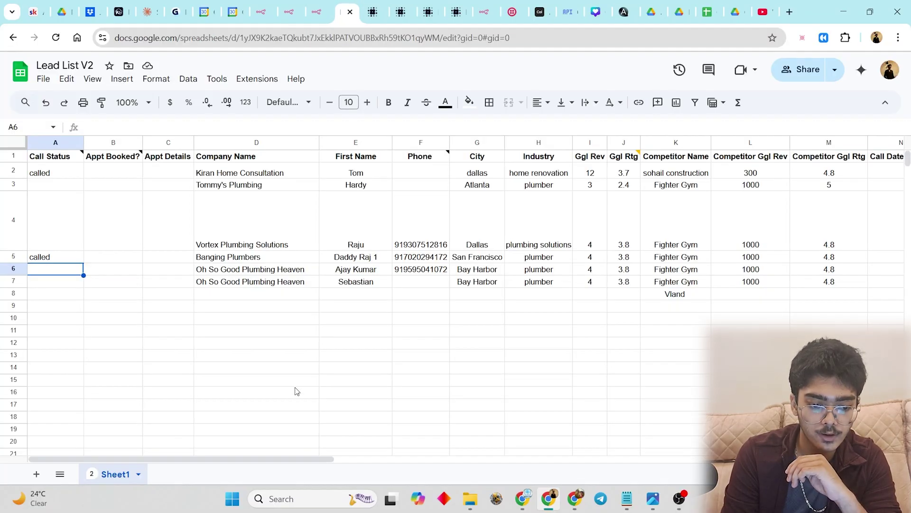
drag(287, 457, 840, 459)
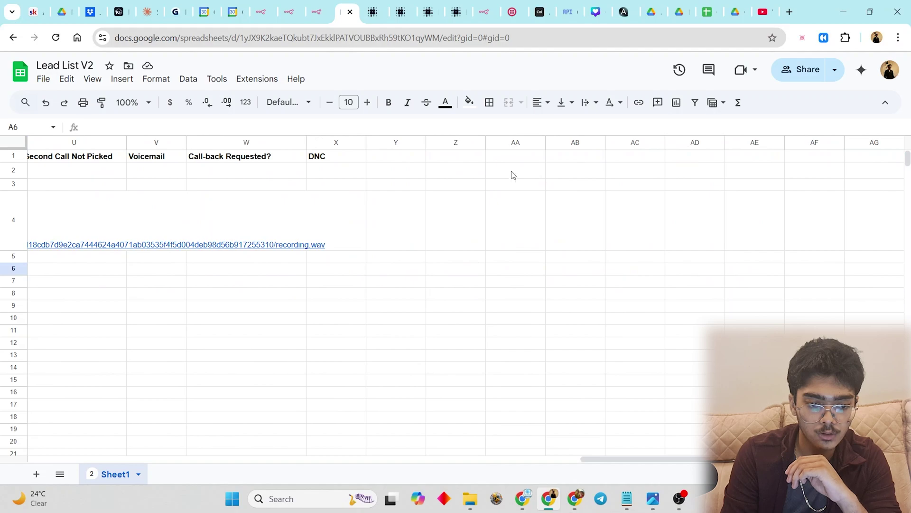
click(378, 160)
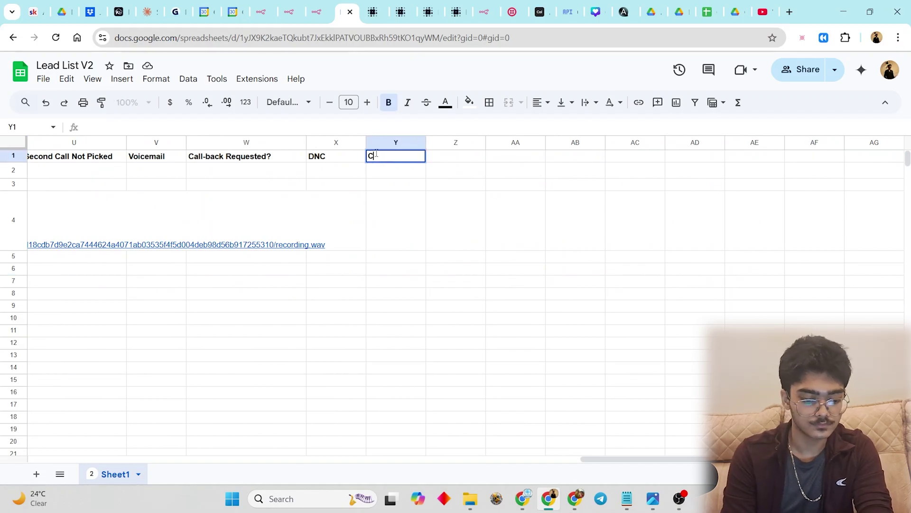
text(Call Cost)
key(Return)
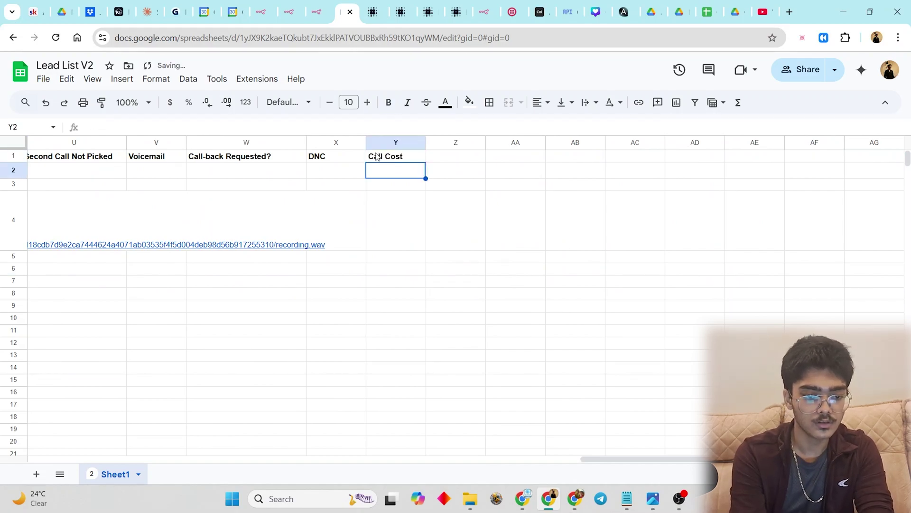
Switch back to the First Call workflow, search Google Sheets3's input data for "cost" and refresh the columns to send.
click(311, 5)
click(271, 7)
click(291, 7)
click(325, 4)
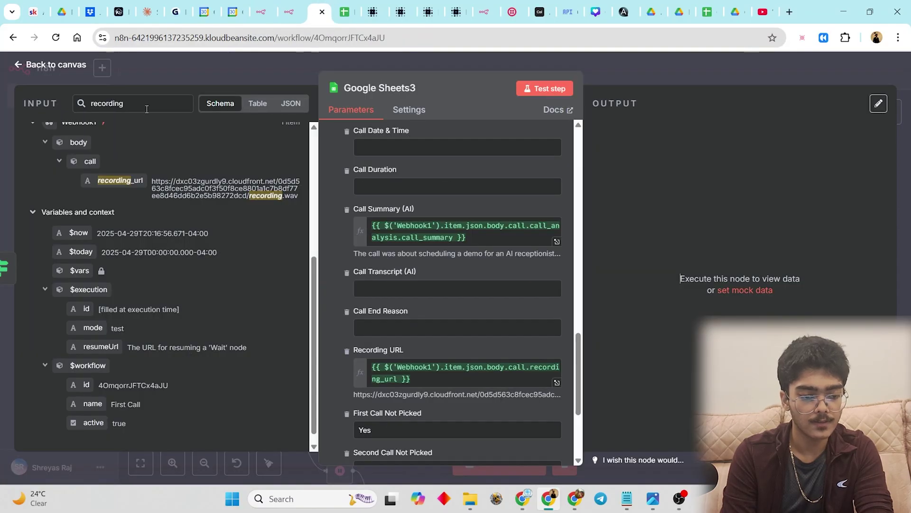
text(cost)
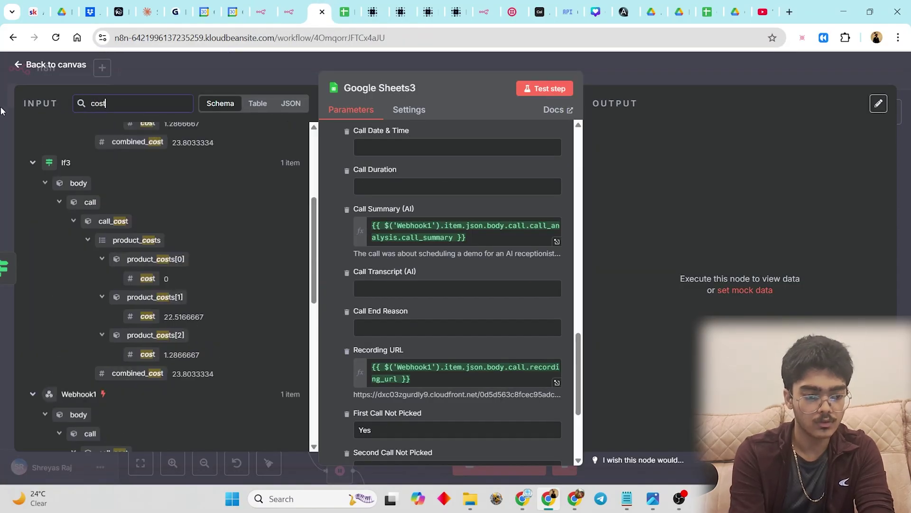
scroll(516, 277, up, 15)
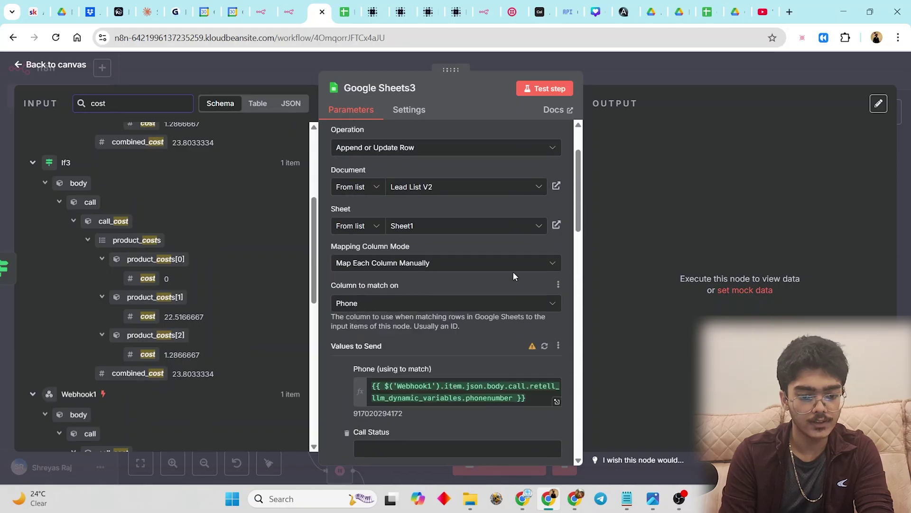
click(544, 310)
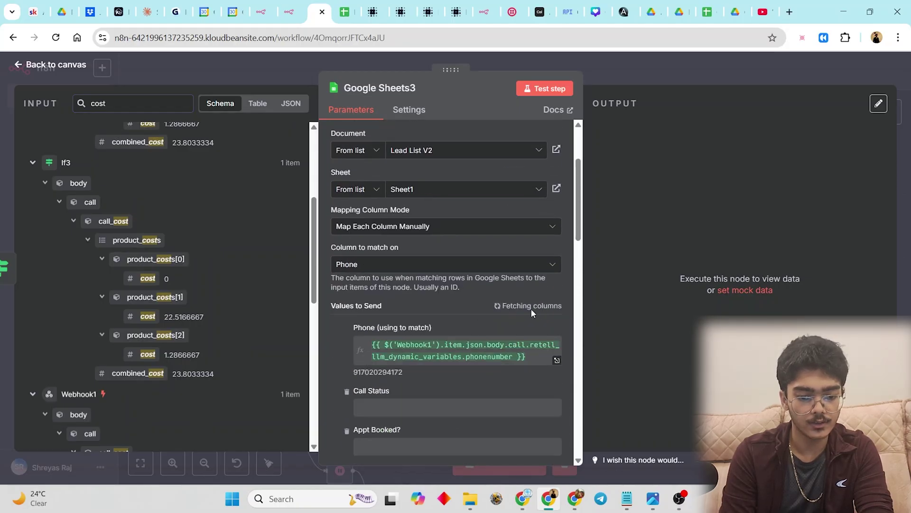
Map If2's combined_cost from the call_cost data to the Call Cost column in Google Sheets3.
scroll(464, 324, down, 15)
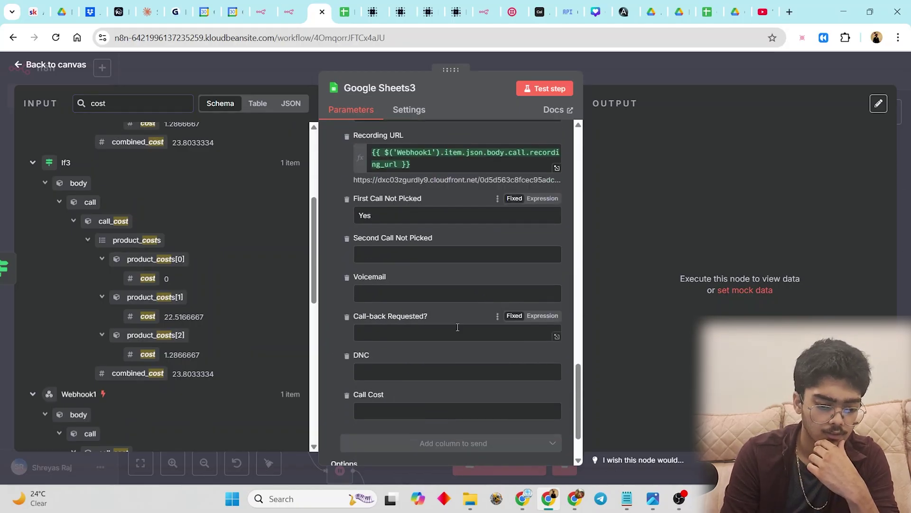
scroll(120, 181, up, 2)
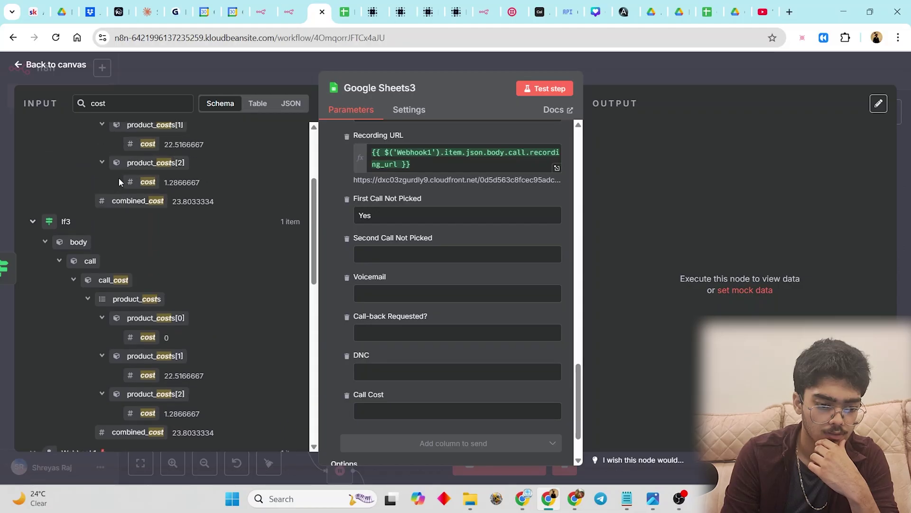
drag(118, 199, 405, 411)
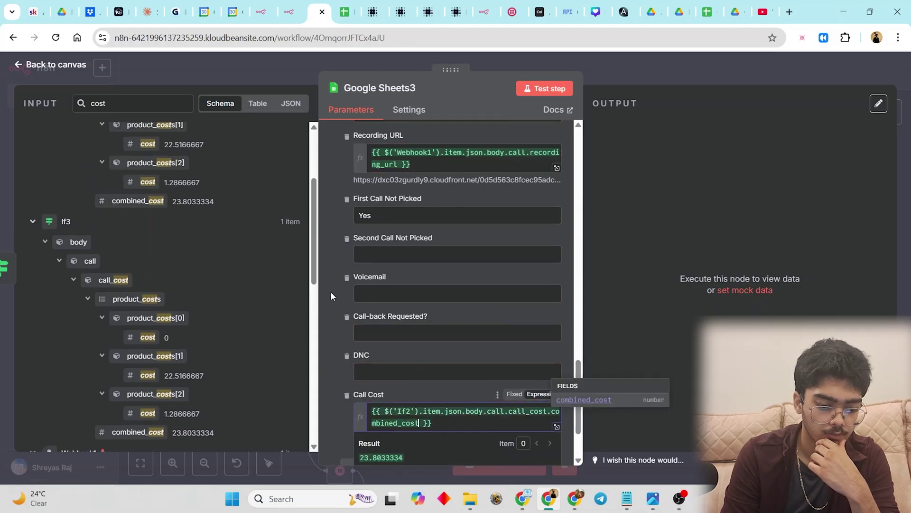
Search Google Sheets3's input data for "end" and look through the matches for a call end reason.
scroll(531, 252, up, 4)
click(411, 294)
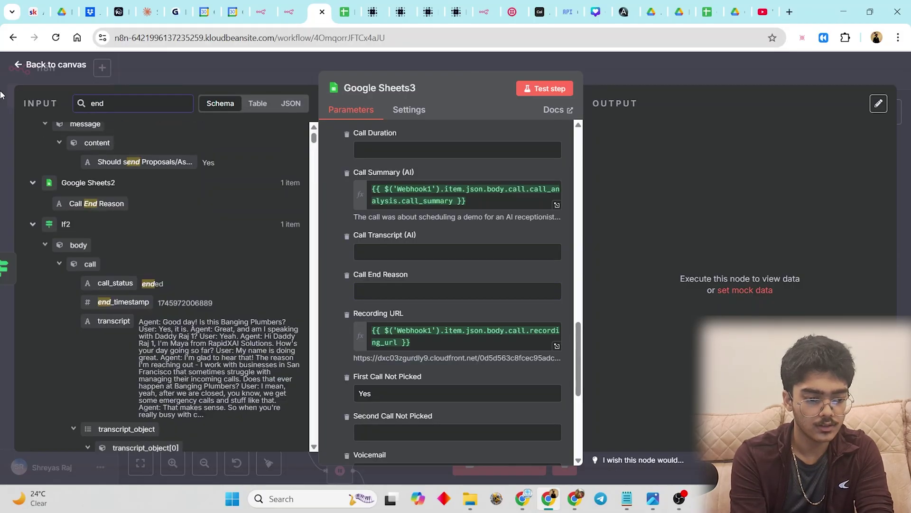
scroll(190, 263, up, 5)
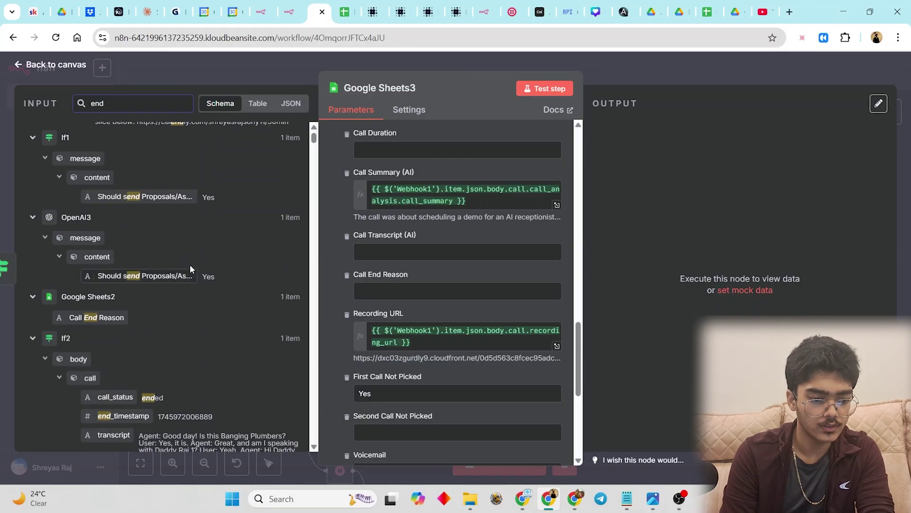
scroll(189, 263, down, 7)
scroll(190, 263, down, 3)
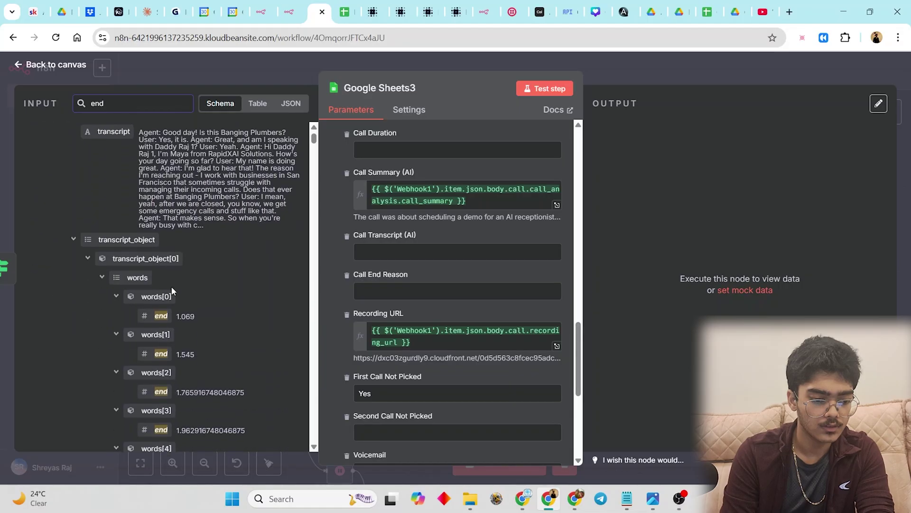
scroll(172, 286, up, 4)
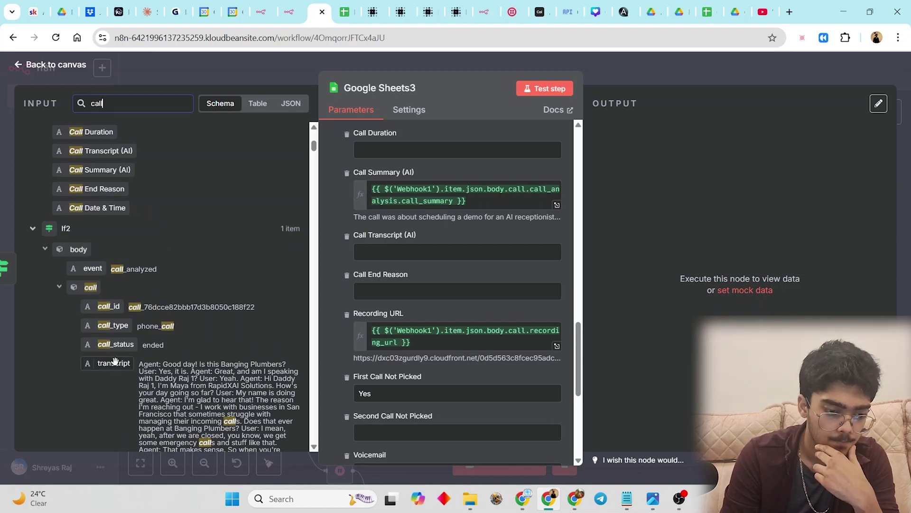
Search the input data for "call" and examine the call fields down to call_cost and call_analysis for an end reason.
scroll(104, 208, up, 4)
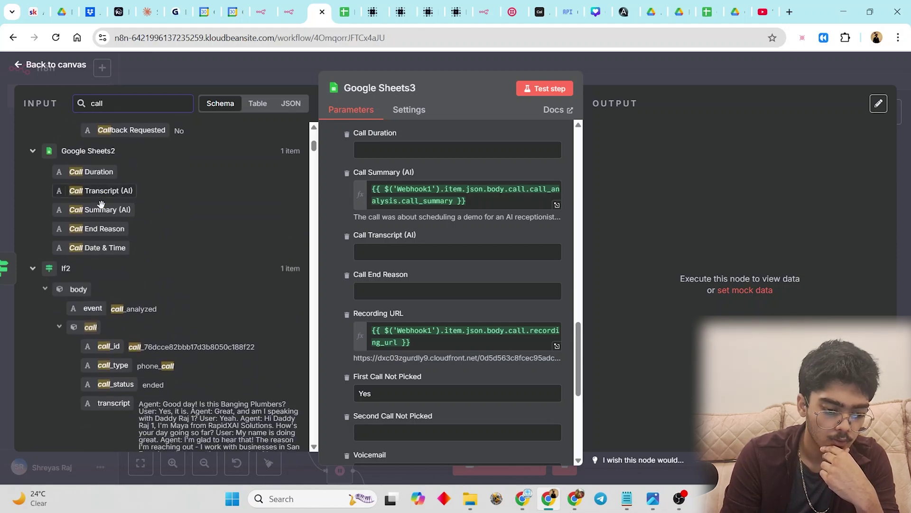
scroll(109, 237, down, 15)
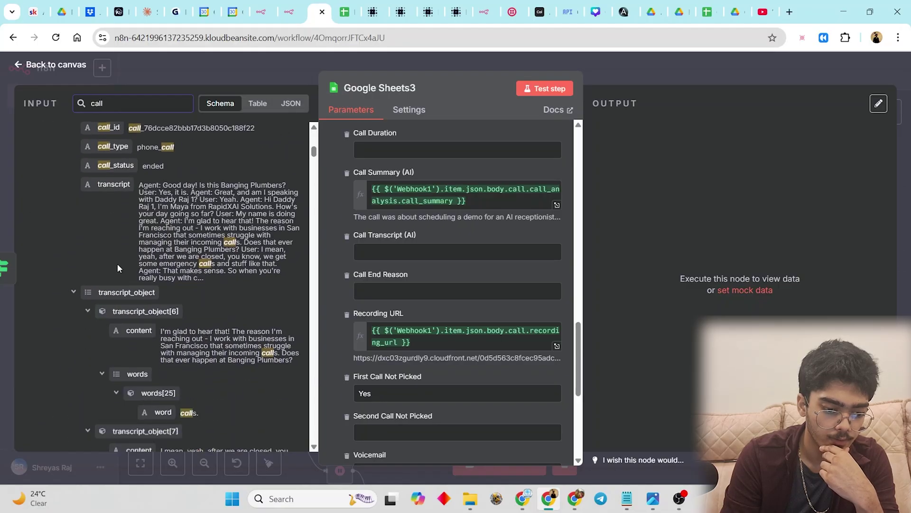
scroll(117, 273, down, 1)
scroll(118, 275, up, 1)
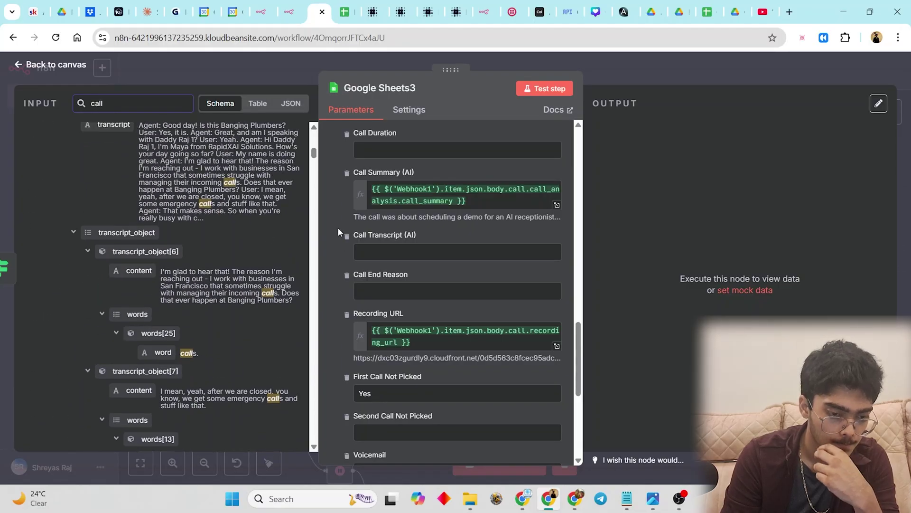
drag(311, 165, 268, 449)
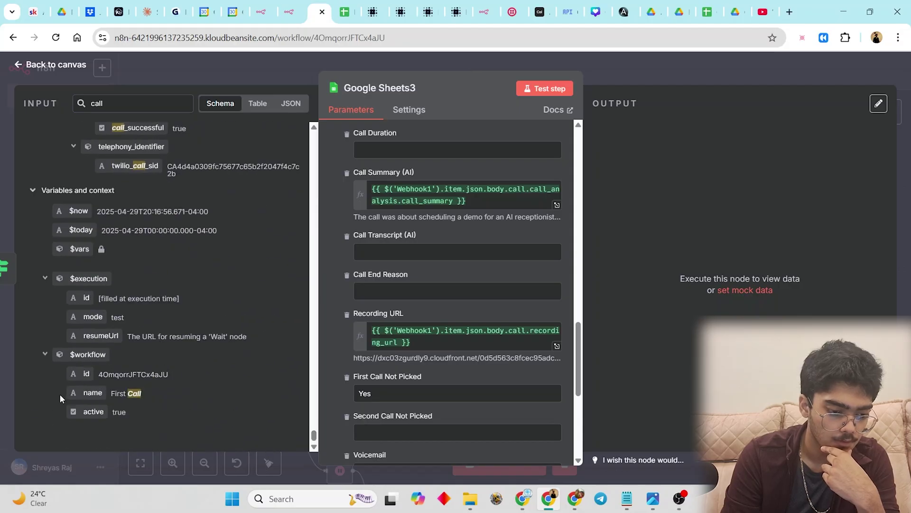
scroll(86, 401, up, 4)
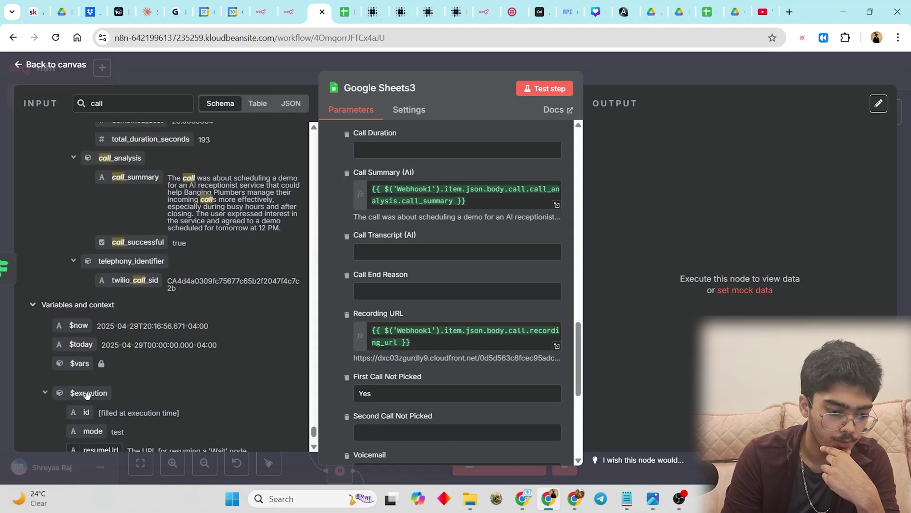
scroll(110, 378, up, 2)
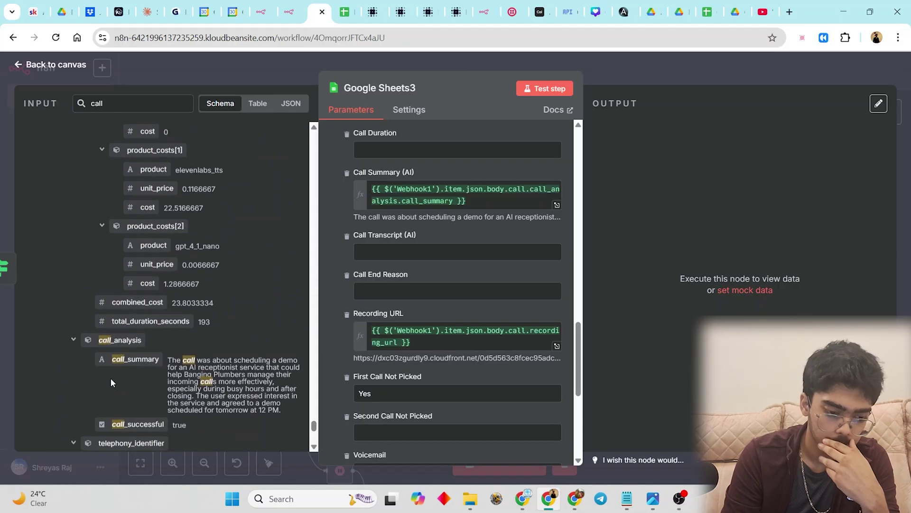
scroll(110, 378, down, 3)
scroll(110, 377, up, 6)
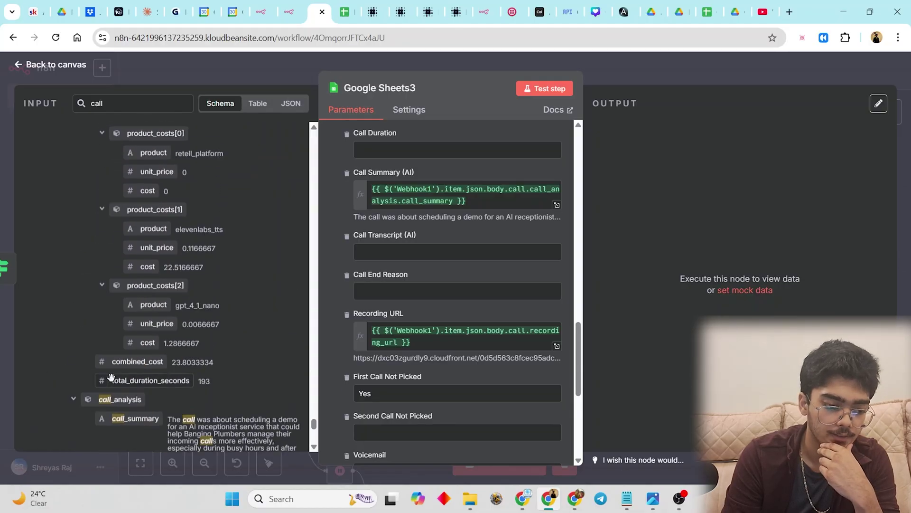
Search the input data for "hang" and map Webhook1's disconnection_reason to the Call End Reason column.
scroll(119, 363, up, 1)
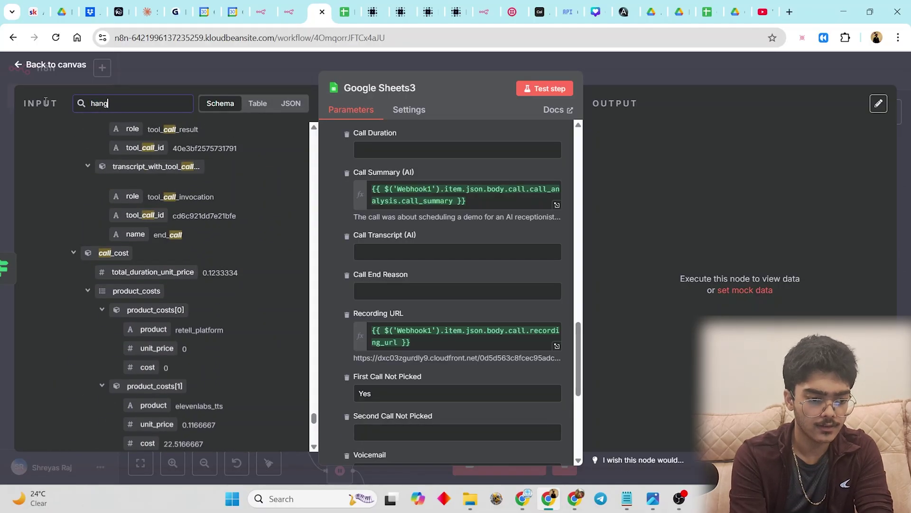
drag(122, 180, 391, 287)
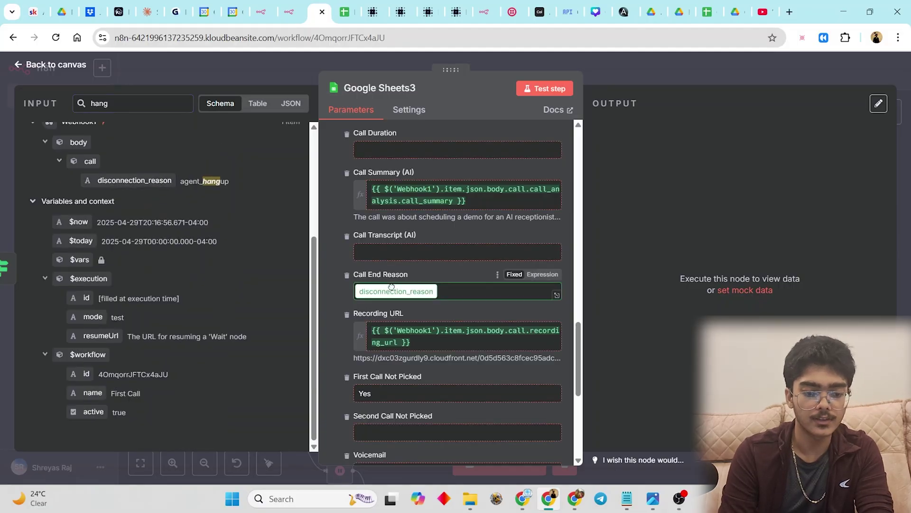
click(651, 153)
Clear the input search and map the transcript from If2's call data to the Call Transcript (AI) column.
scroll(152, 180, up, 3)
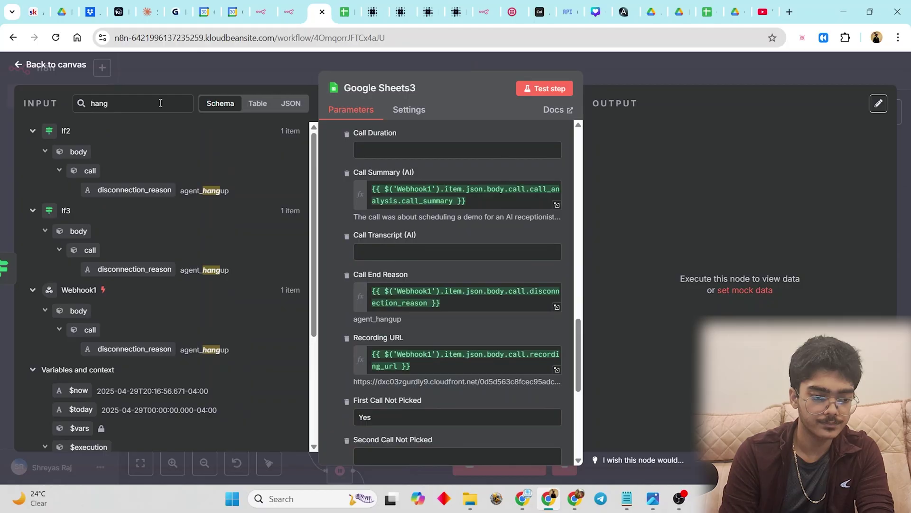
key(ctrl+a)
key(BackSpace)
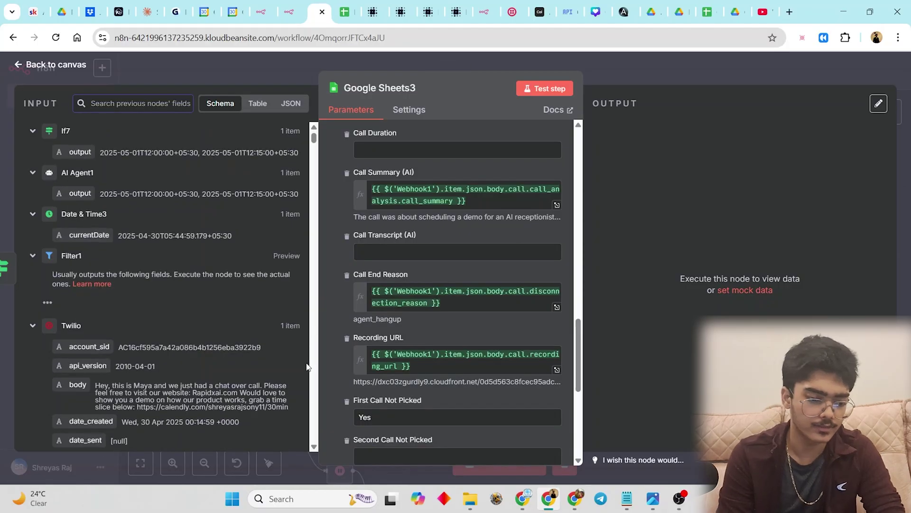
scroll(281, 295, down, 15)
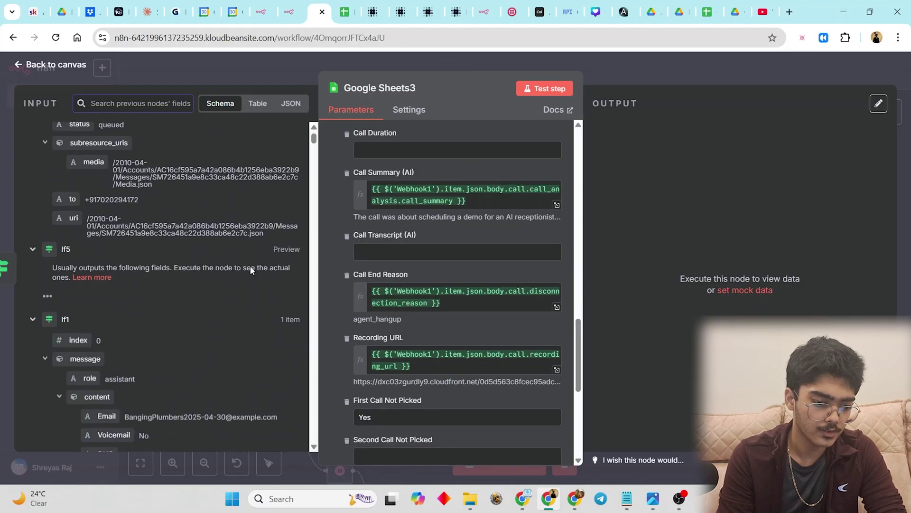
scroll(247, 266, down, 15)
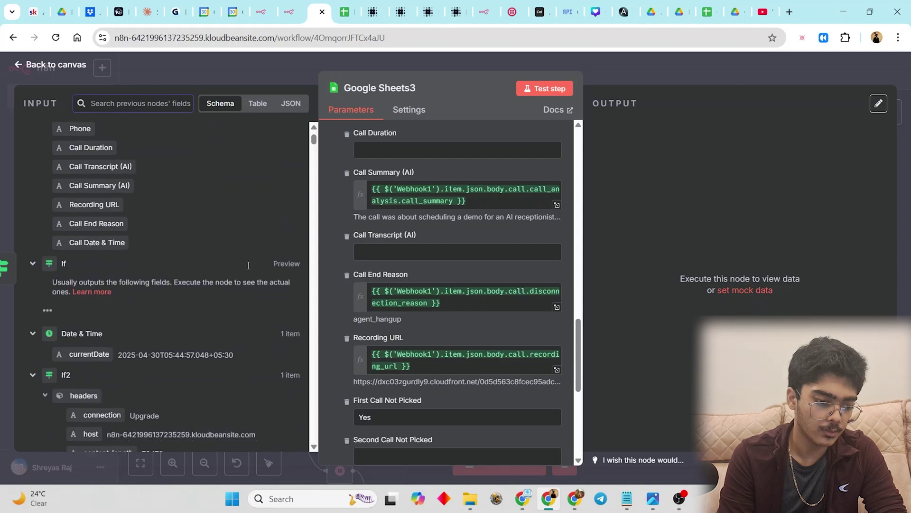
scroll(249, 262, down, 8)
drag(119, 223, 380, 252)
Search the input data for "duration", map Webhook1's duration_ms to the Call Duration column and return to the canvas.
scroll(493, 336, down, 5)
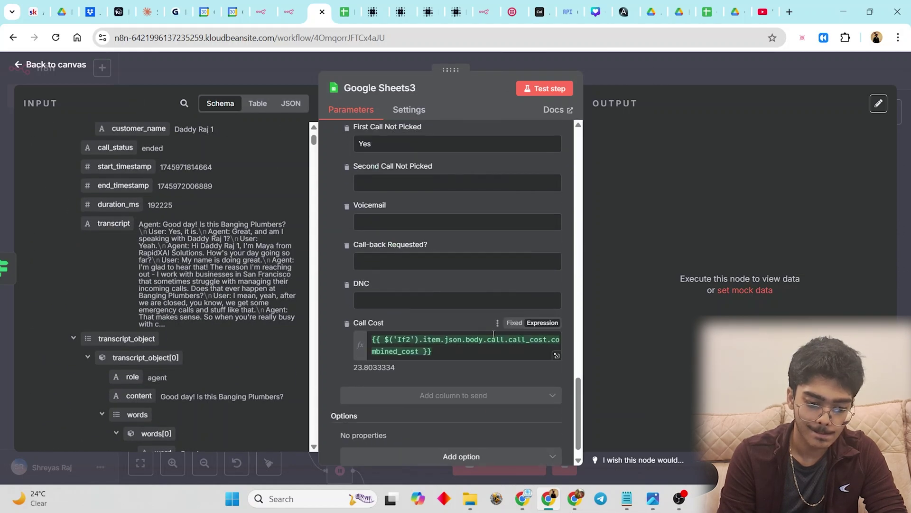
scroll(494, 335, up, 10)
scroll(481, 299, down, 2)
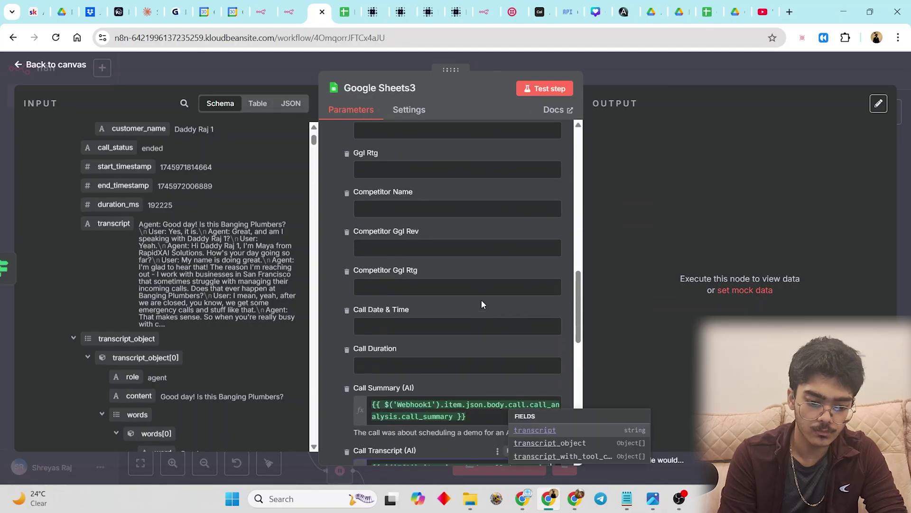
click(183, 102)
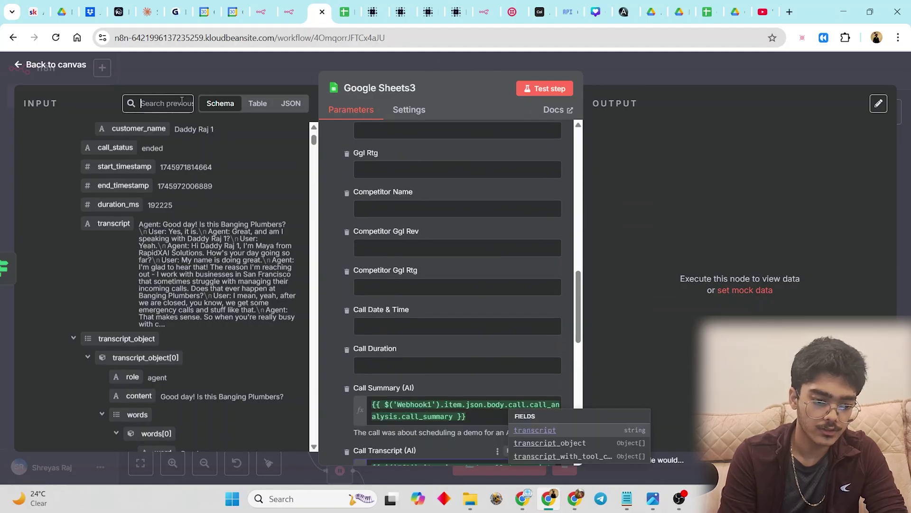
text(duration)
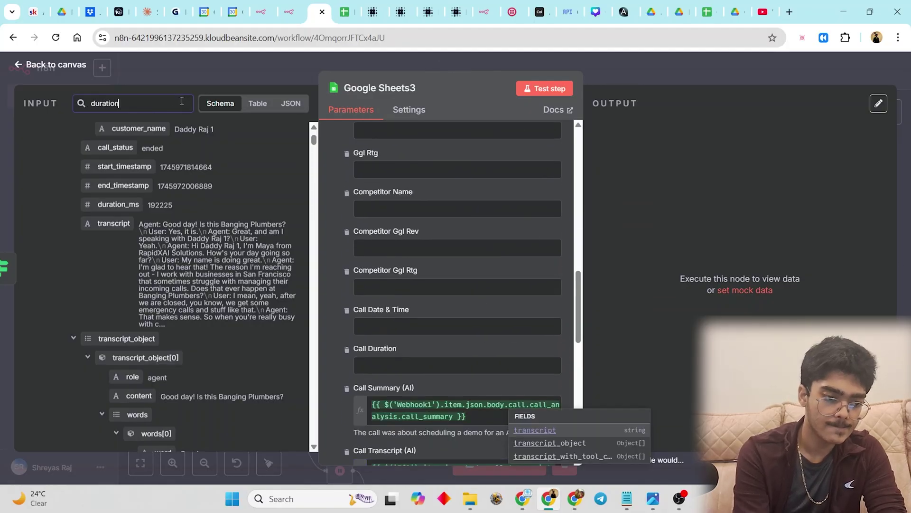
scroll(119, 241, up, 3)
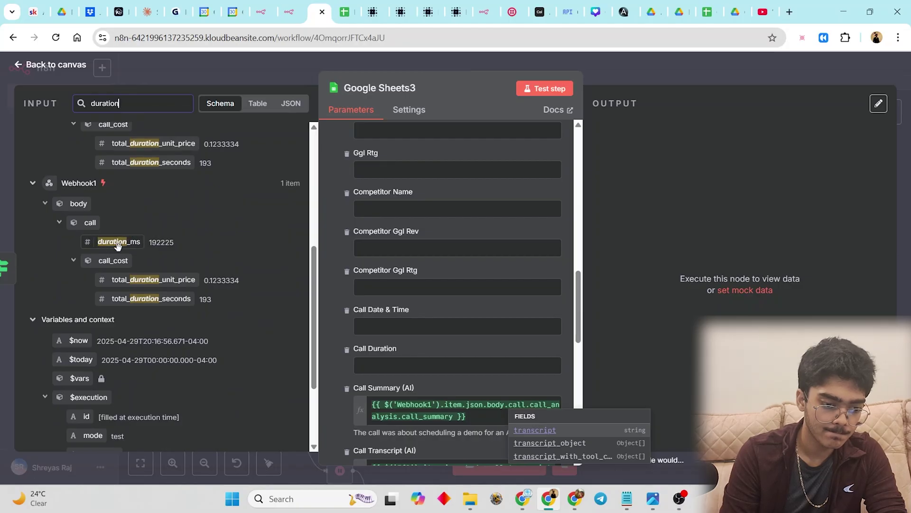
drag(132, 244, 394, 365)
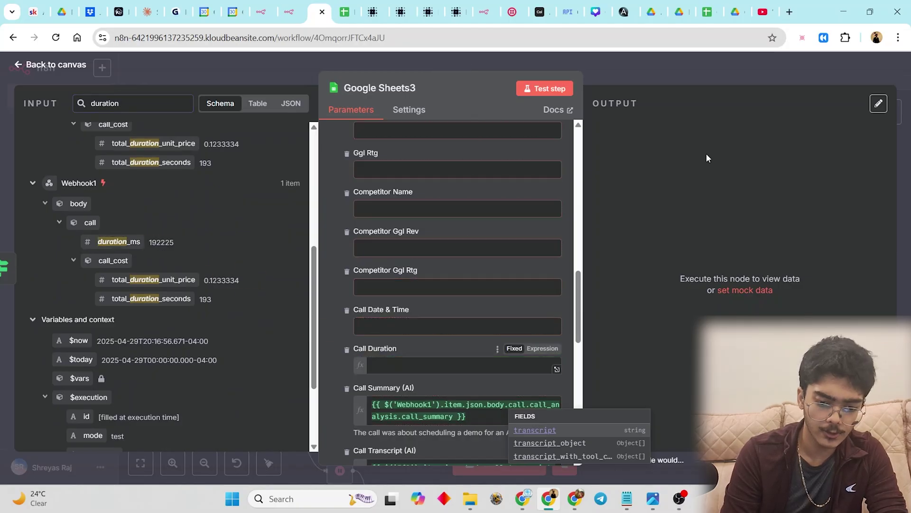
click(662, 69)
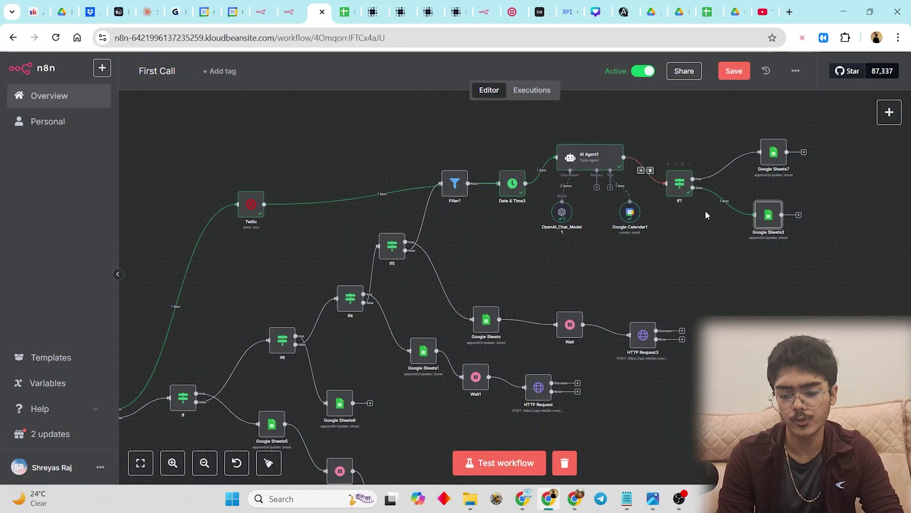
Disconnect Google Sheets7 from If7's true branch, move it aside and connect a copy of Google Sheets3 in its place.
scroll(746, 265, up, 2)
scroll(699, 224, up, 3)
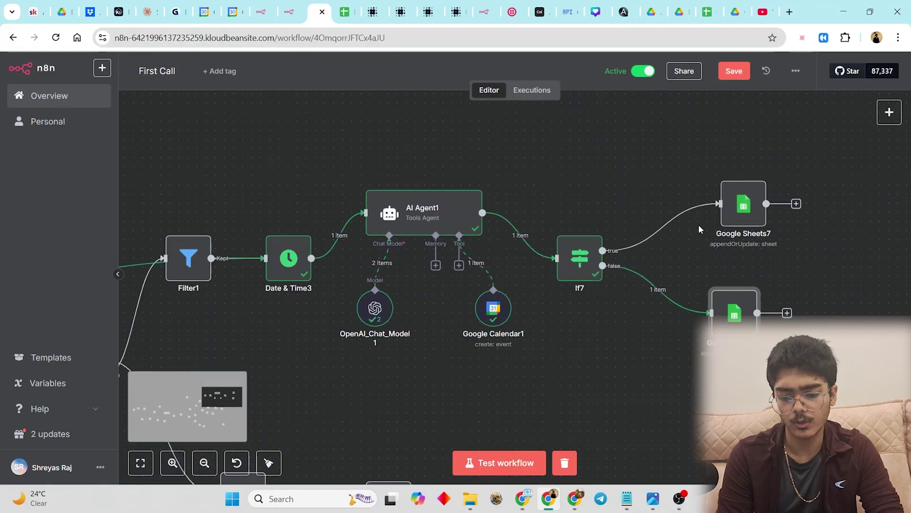
click(670, 229)
drag(735, 206, 844, 179)
click(730, 317)
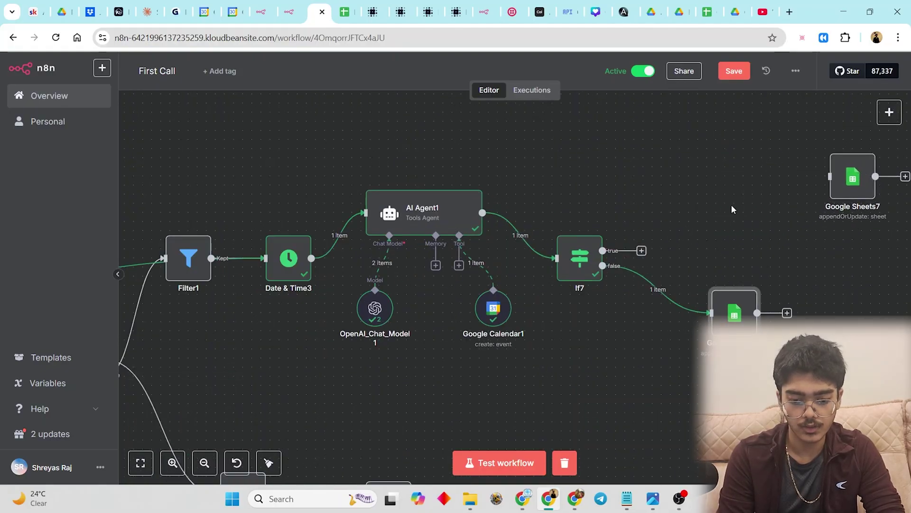
key(ctrl+c)
key(ctrl+v)
drag(738, 211, 692, 201)
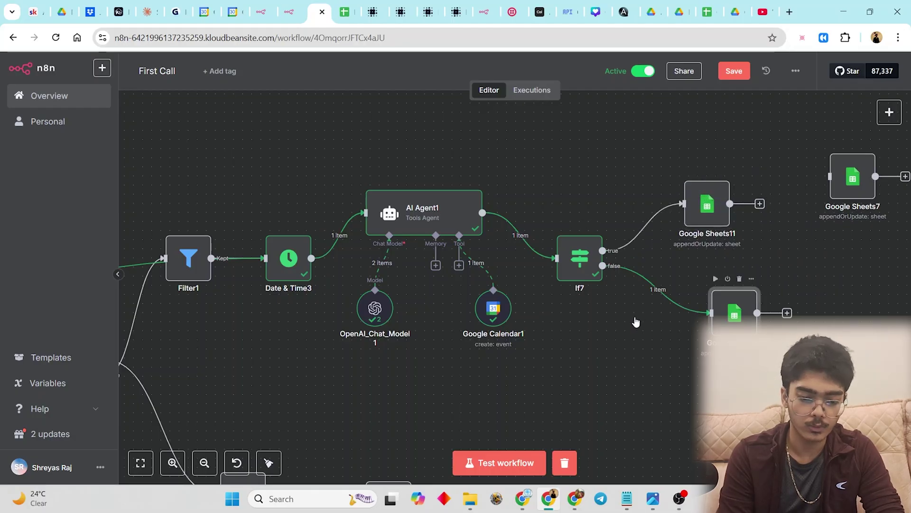
Set the Appt Booked? column to Yes in Google Sheets3 on If7's false branch.
double_click(734, 313)
scroll(438, 283, down, 5)
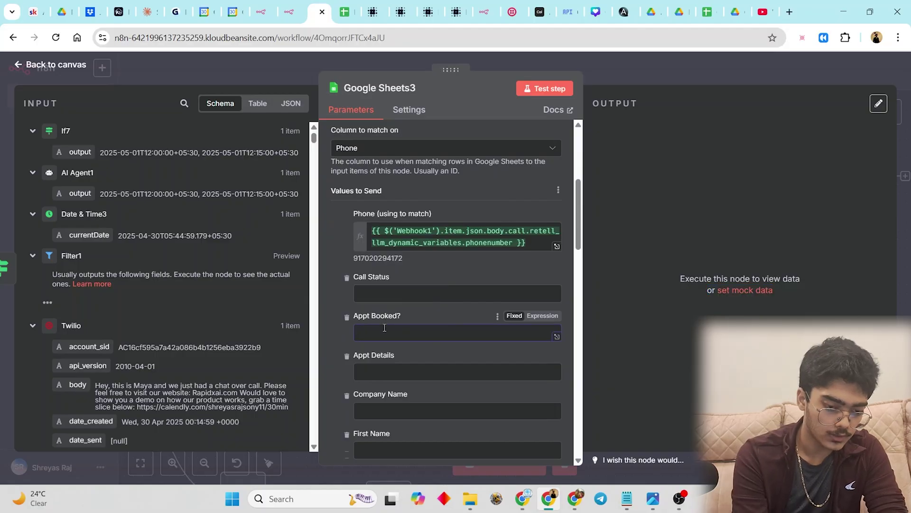
click(711, 80)
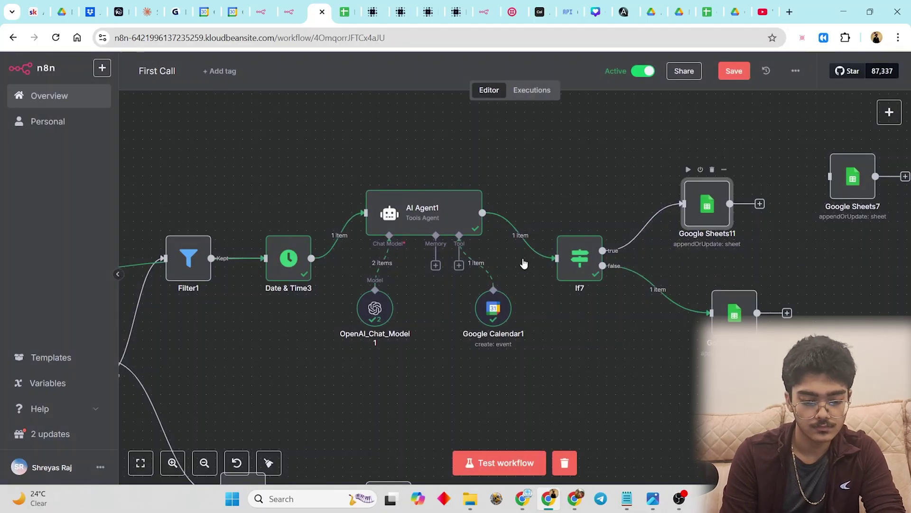
Set the Appt Booked? column to No in Google Sheets11 and check its remaining column mappings.
double_click(708, 204)
scroll(402, 323, down, 6)
click(398, 270)
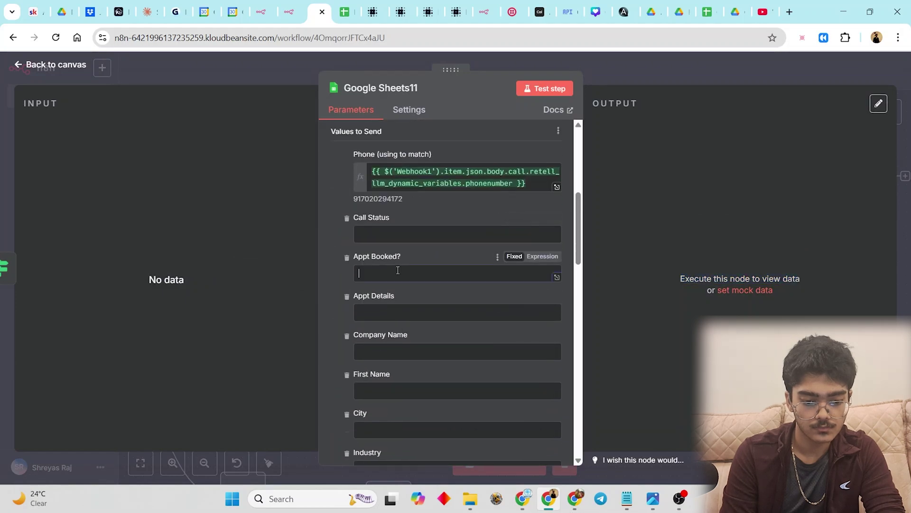
text(No)
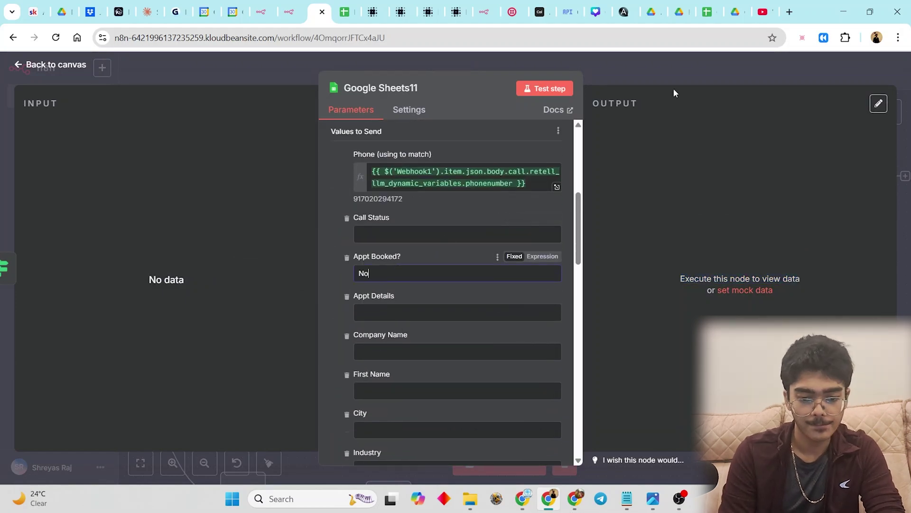
scroll(476, 326, down, 15)
scroll(537, 216, up, 2)
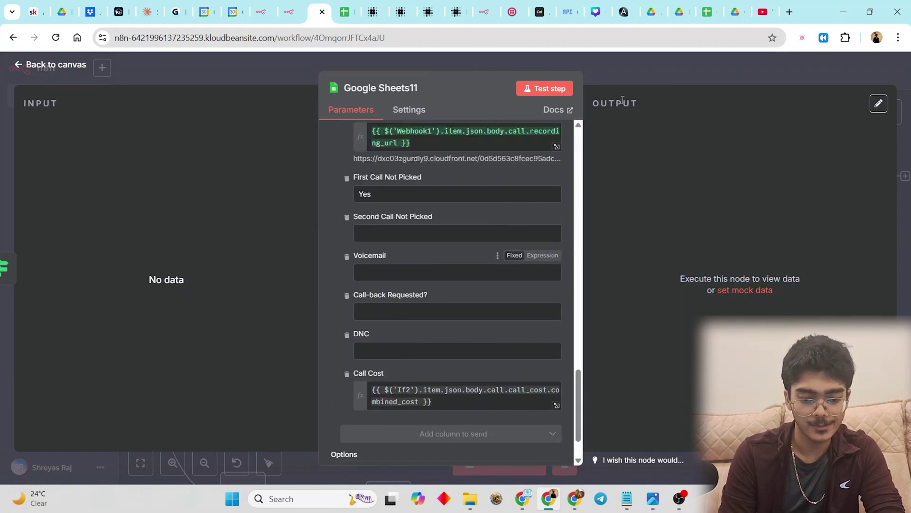
key(Escape)
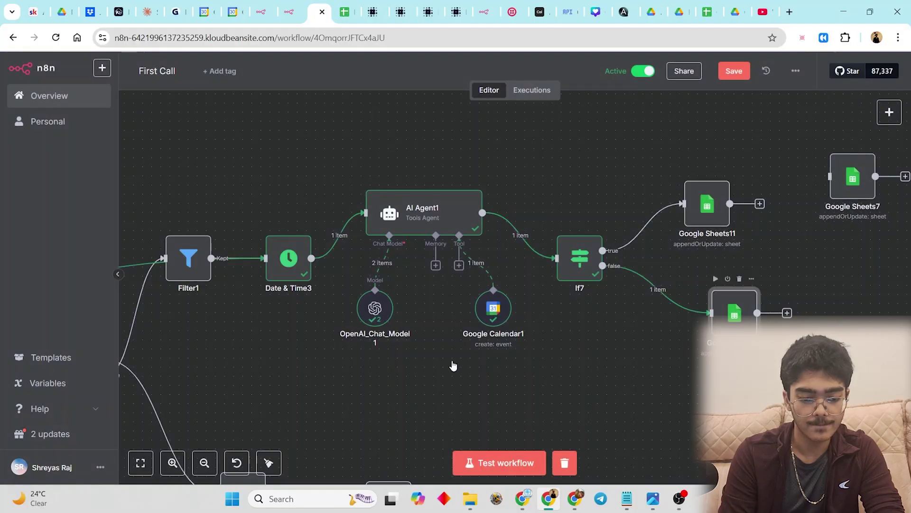
Map AI Agent1's output to the Appt Details column in Google Sheets3.
key(Return)
scroll(455, 285, down, 8)
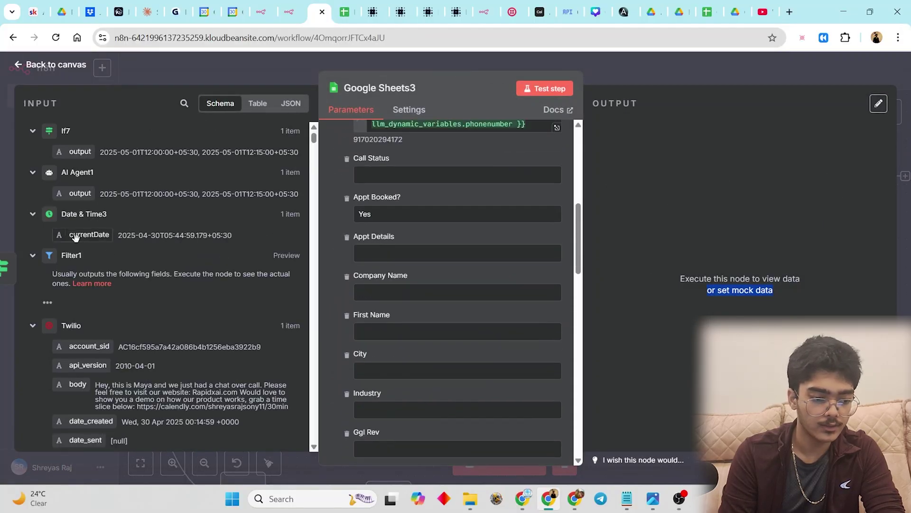
drag(78, 194, 382, 260)
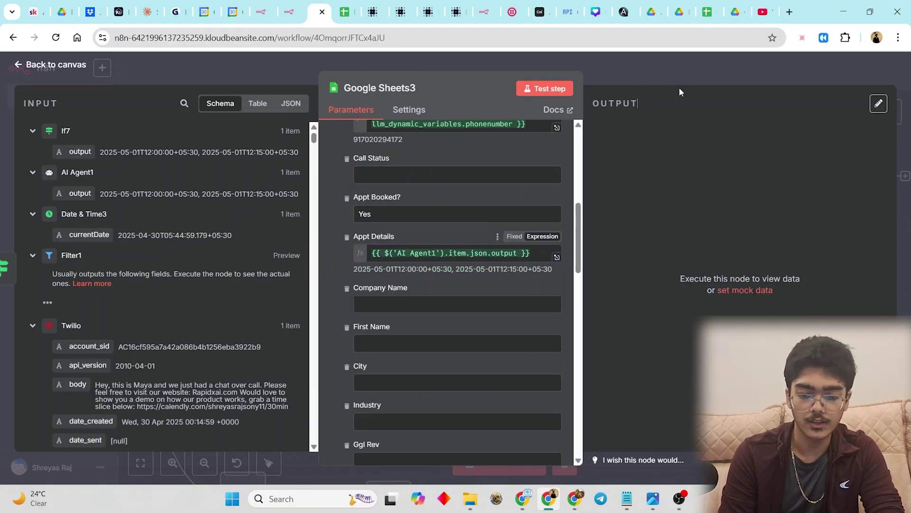
Save the First Call workflow and delete the disconnected Google Sheets7 node.
click(770, 74)
click(732, 71)
scroll(793, 159, down, 5)
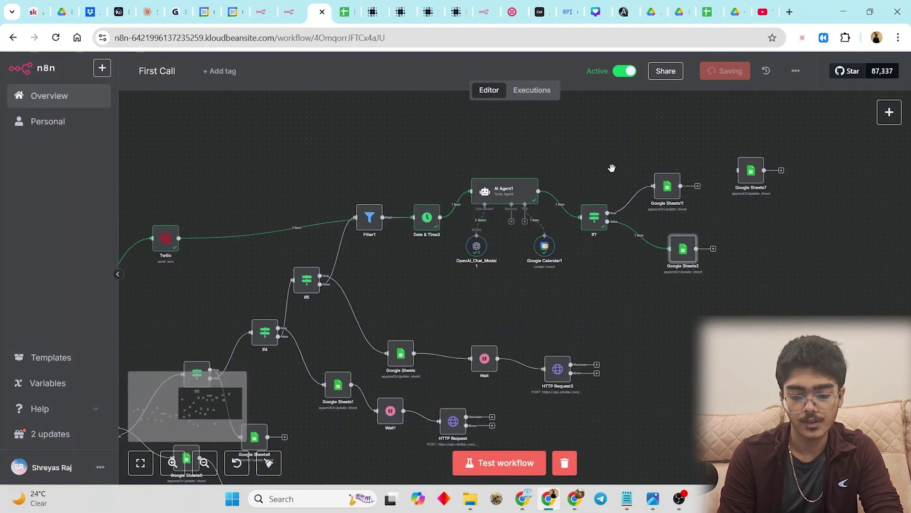
drag(793, 159, 745, 177)
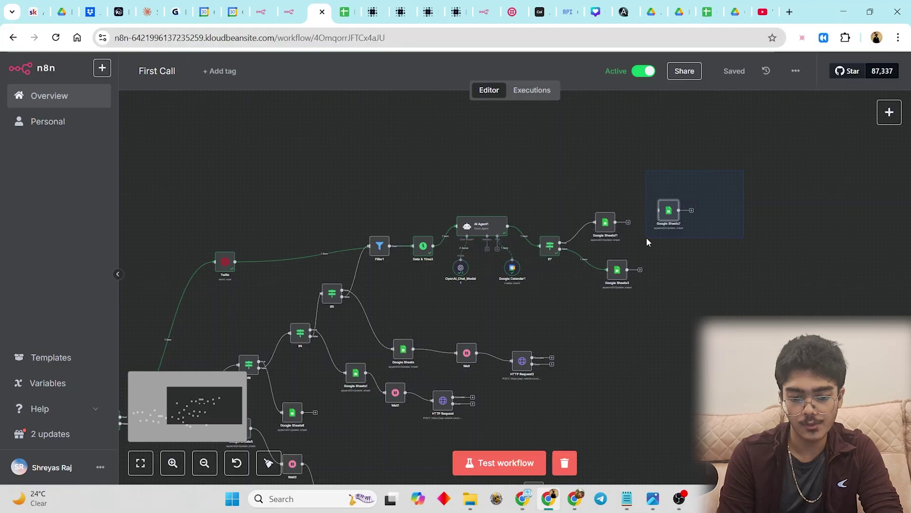
key(Delete)
Check the Lead List V2 column mappings in the Google Sheets node on If5's branch, down to the Voicemail column.
scroll(636, 287, up, 3)
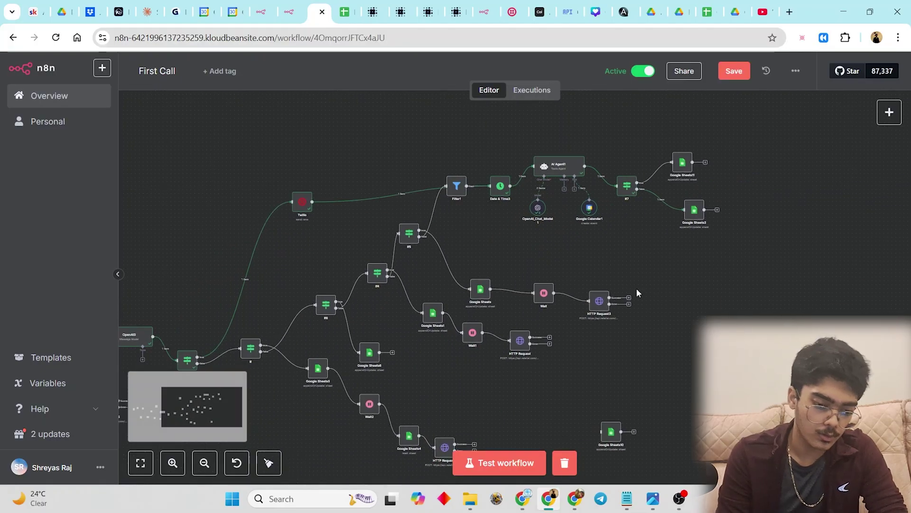
scroll(764, 245, down, 1)
scroll(764, 247, down, 2)
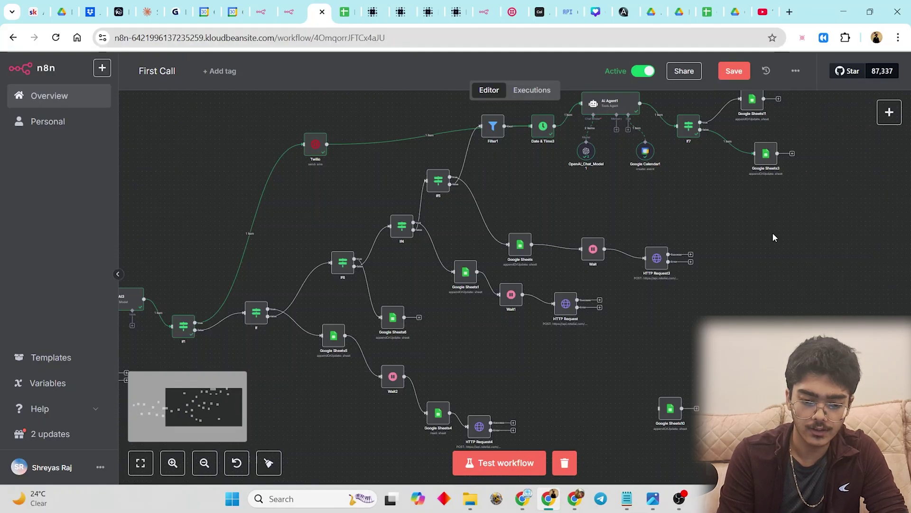
scroll(773, 233, down, 1)
scroll(694, 297, up, 3)
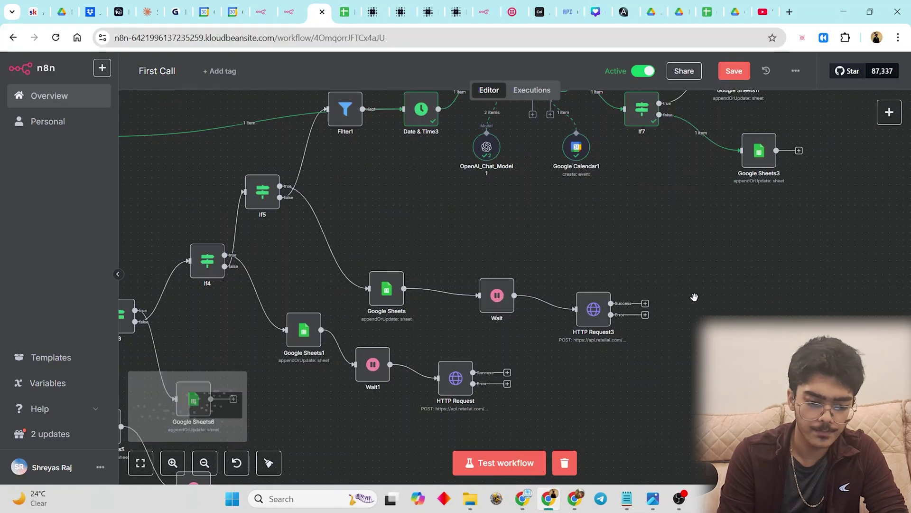
double_click(382, 291)
click(369, 312)
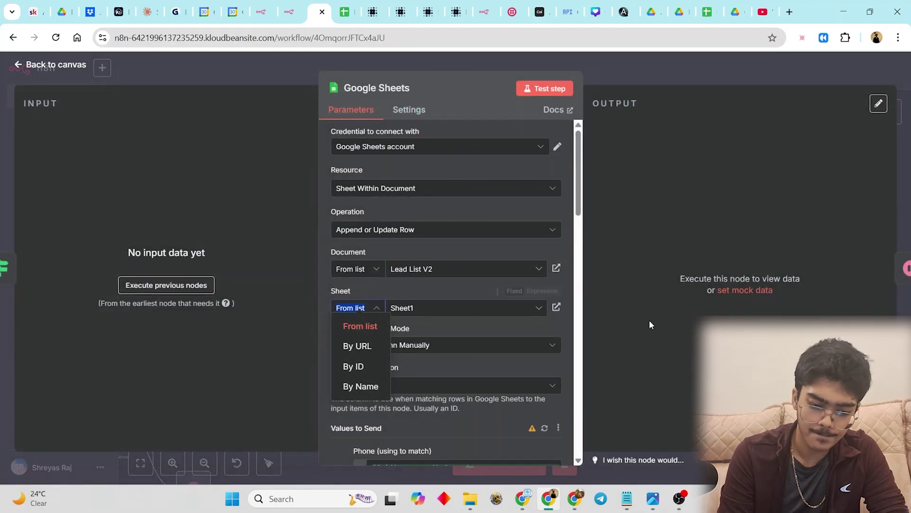
click(648, 320)
scroll(499, 349, down, 10)
scroll(531, 343, down, 5)
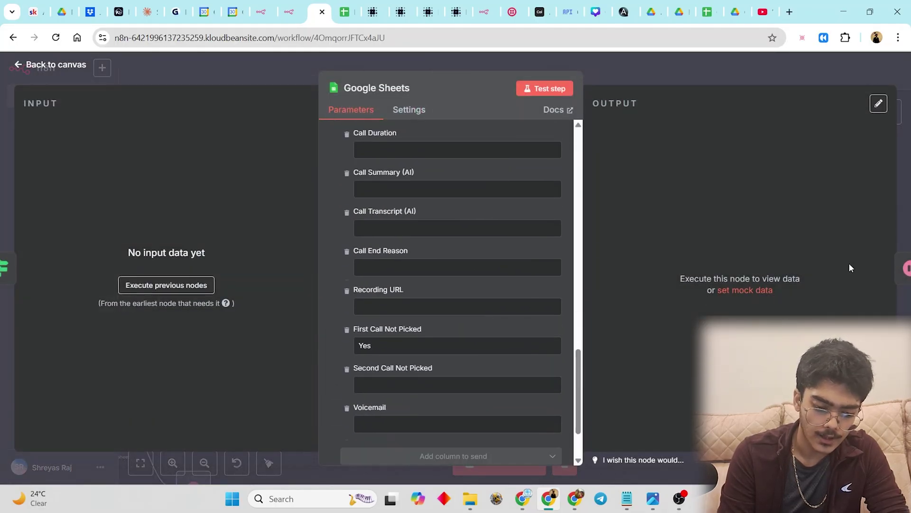
click(726, 467)
Check the column mappings in Google Sheets1 on If4's false branch.
drag(459, 351, 590, 283)
double_click(433, 264)
scroll(406, 337, down, 15)
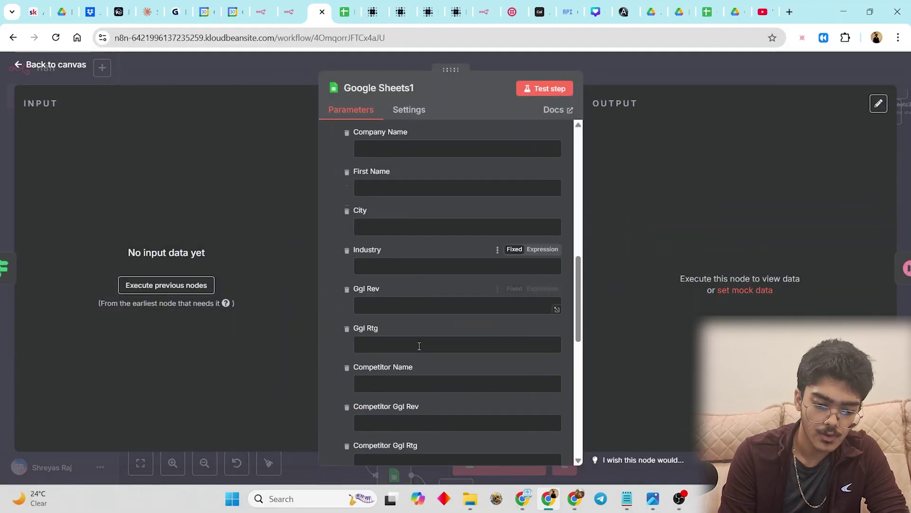
click(726, 468)
Check the column mappings in Google Sheets5, the node before Wait2.
drag(491, 349, 735, 220)
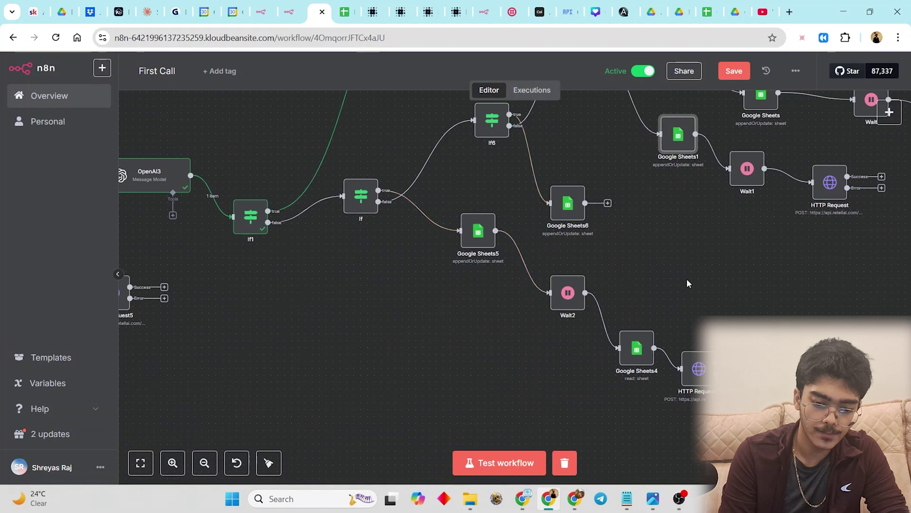
drag(685, 276, 595, 235)
double_click(398, 190)
scroll(416, 388, down, 20)
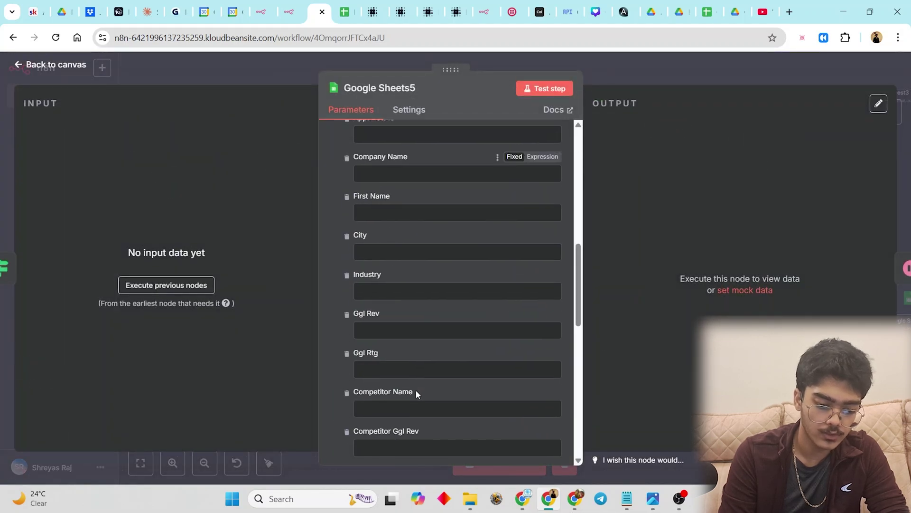
click(910, 179)
Open OpenAI3 and read its user prompt with the name, company, date and call transcript variables.
drag(698, 279, 580, 293)
drag(846, 277, 741, 351)
drag(787, 332, 829, 296)
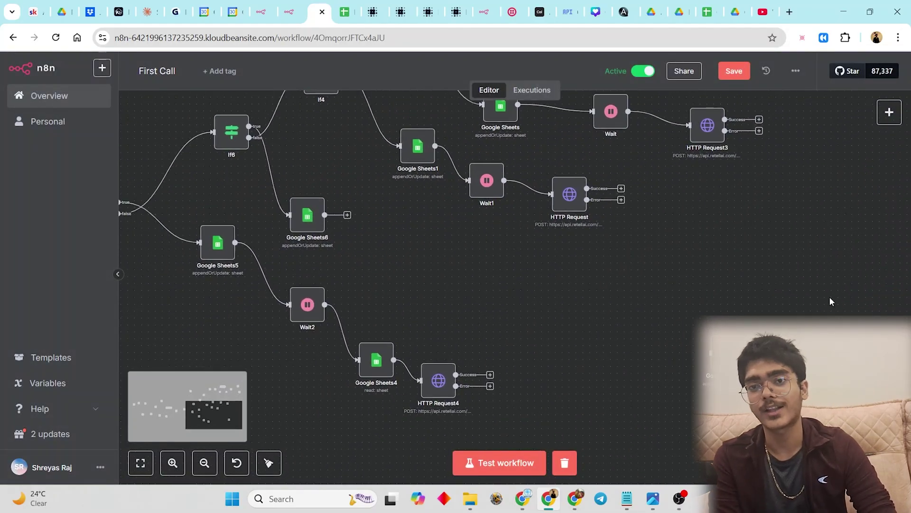
scroll(181, 216, left, 10)
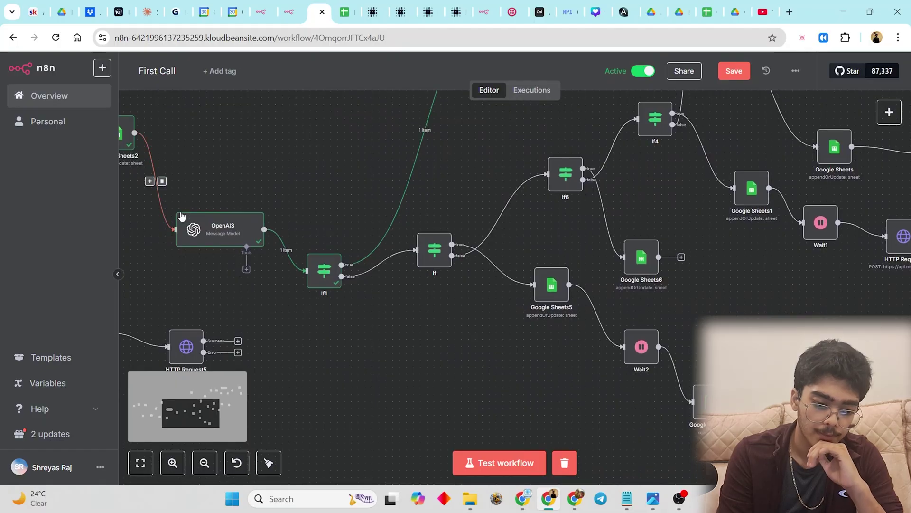
double_click(206, 235)
click(457, 306)
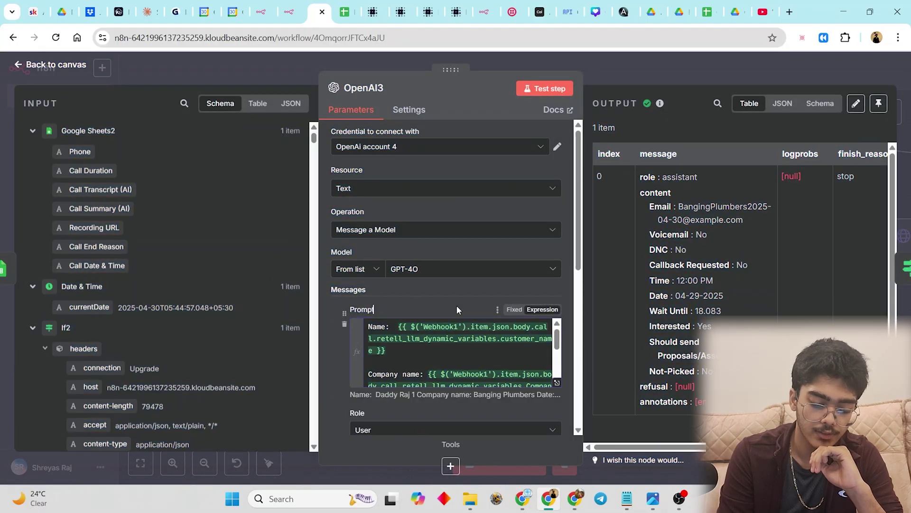
scroll(444, 286, down, 4)
scroll(701, 339, down, 1)
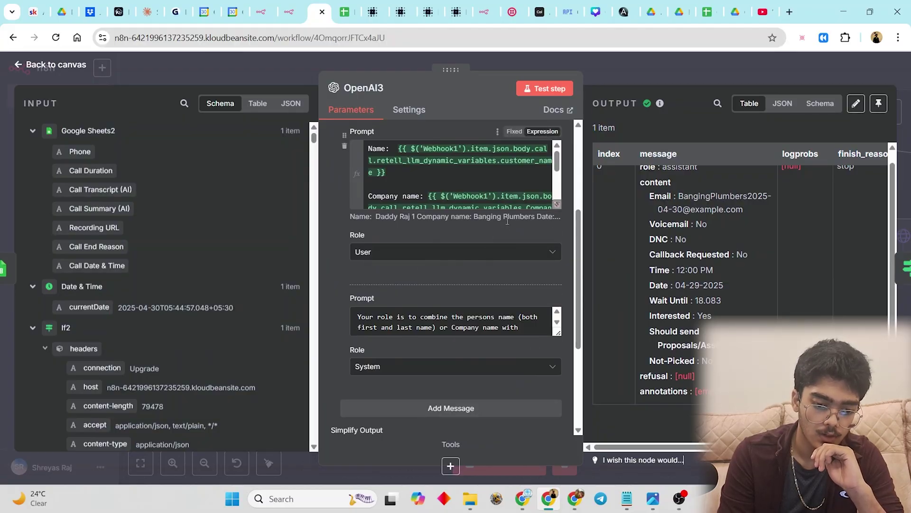
scroll(502, 309, up, 4)
scroll(502, 309, down, 2)
scroll(502, 309, down, 6)
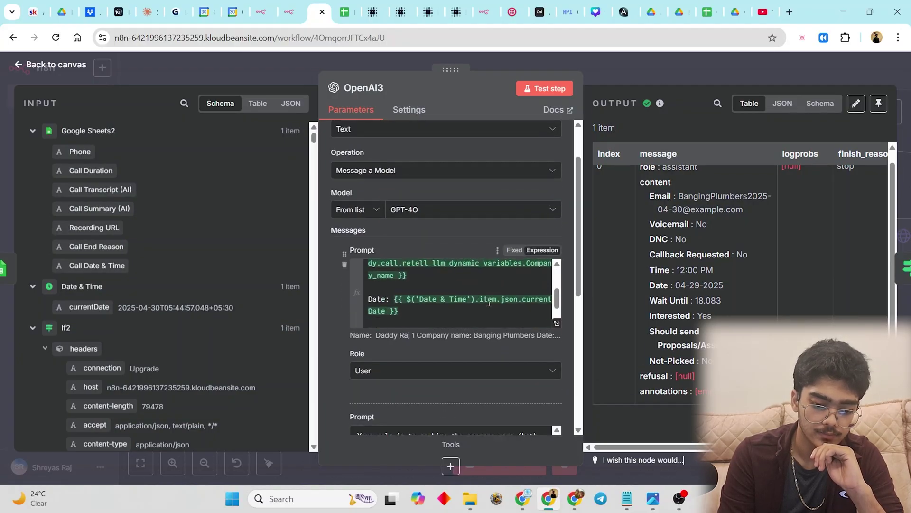
scroll(483, 270, down, 5)
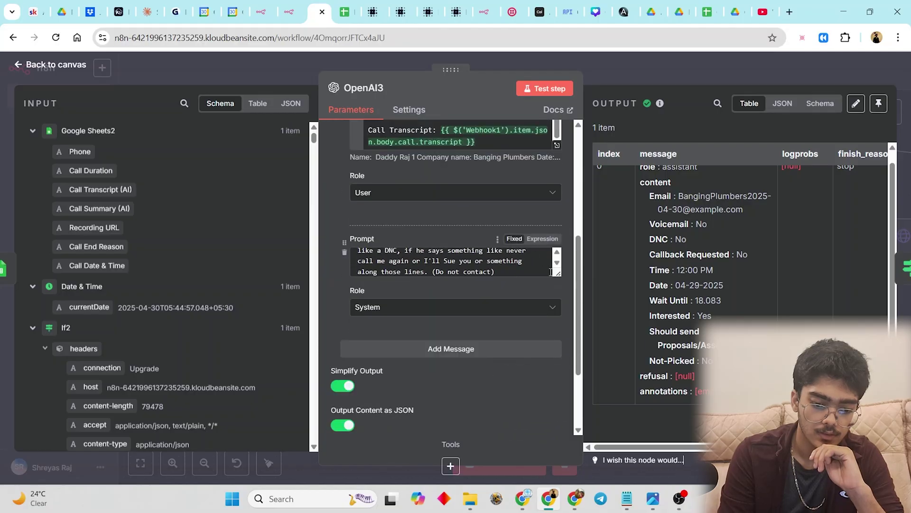
Enlarge OpenAI3's system prompt and read its rules for voicemail, DNC, callback, interest and Not-Picked outputs.
drag(557, 273, 541, 425)
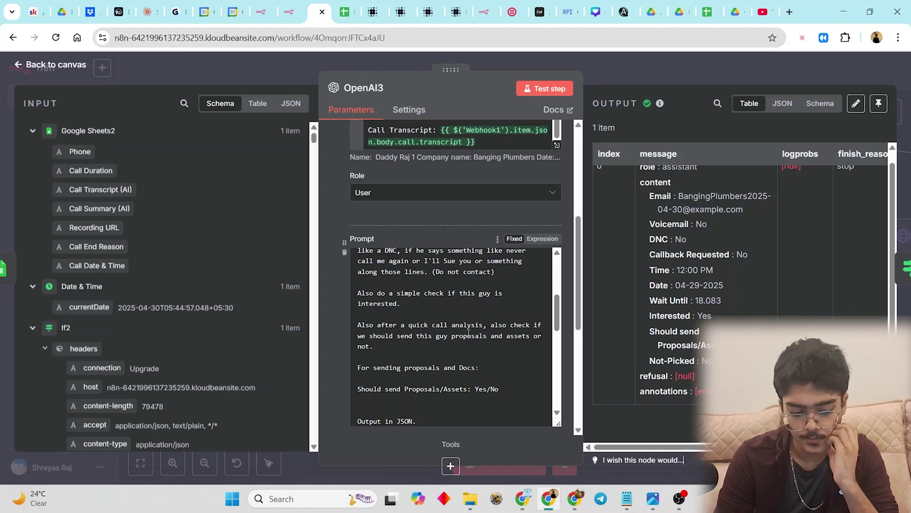
scroll(468, 335, down, 5)
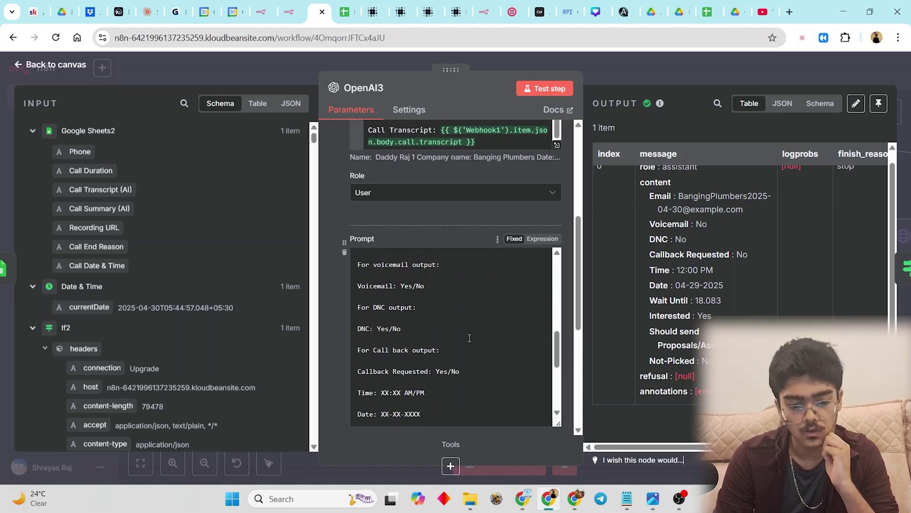
scroll(469, 337, down, 5)
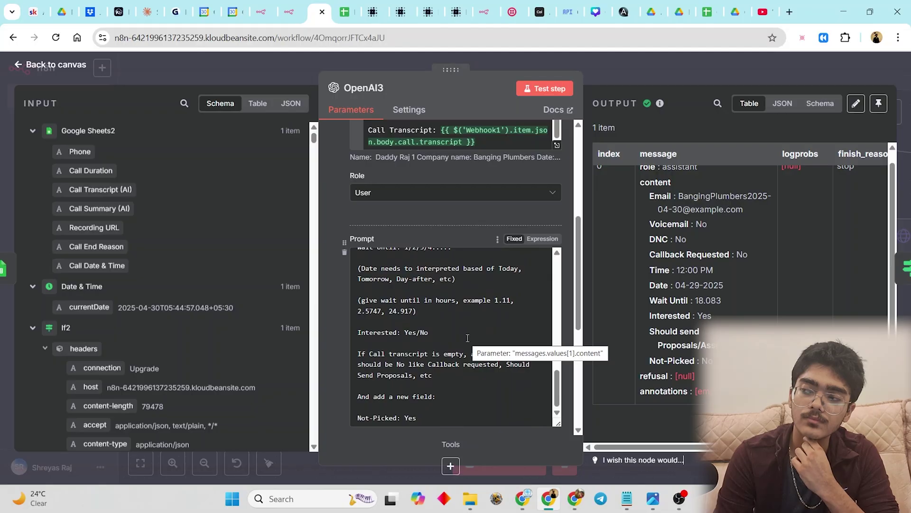
scroll(467, 338, down, 5)
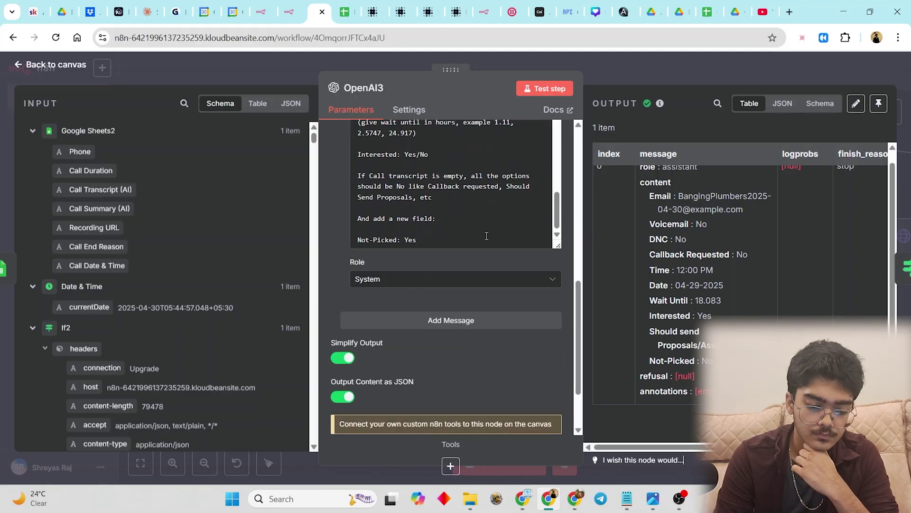
scroll(486, 236, up, 2)
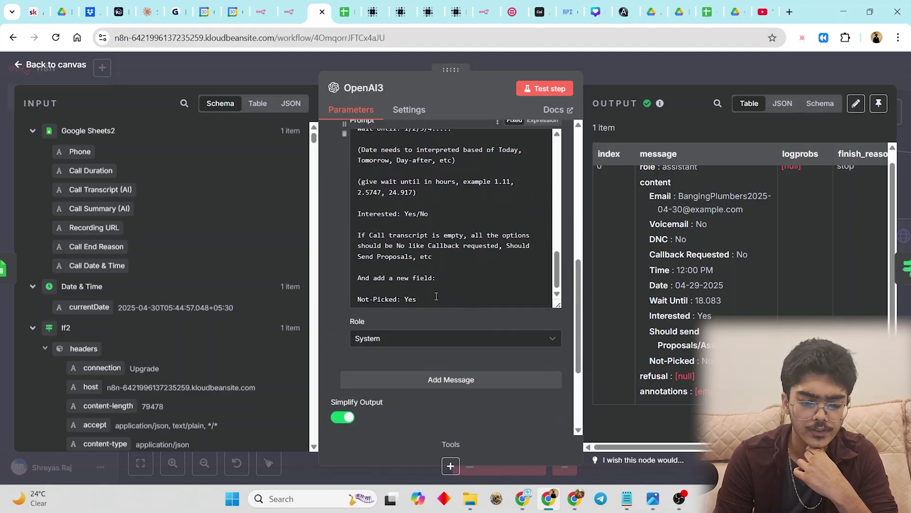
drag(557, 272, 555, 195)
scroll(528, 351, up, 5)
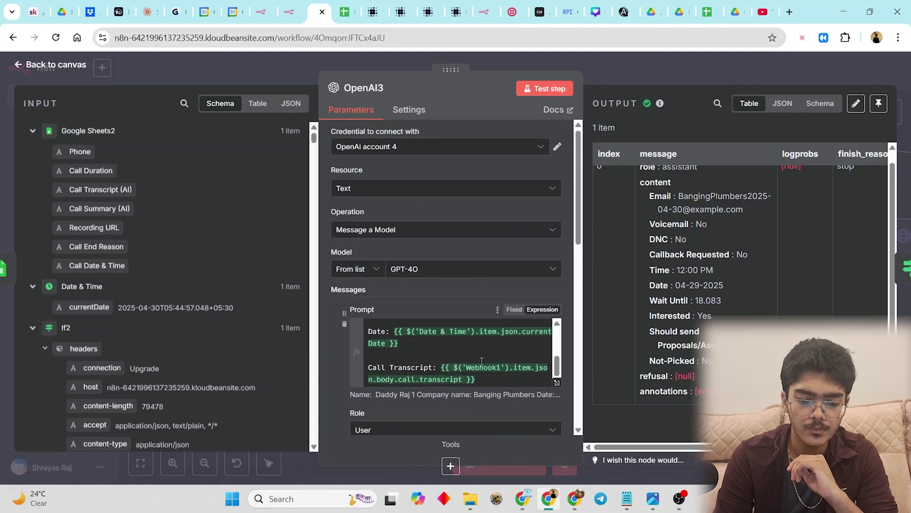
scroll(528, 351, down, 1)
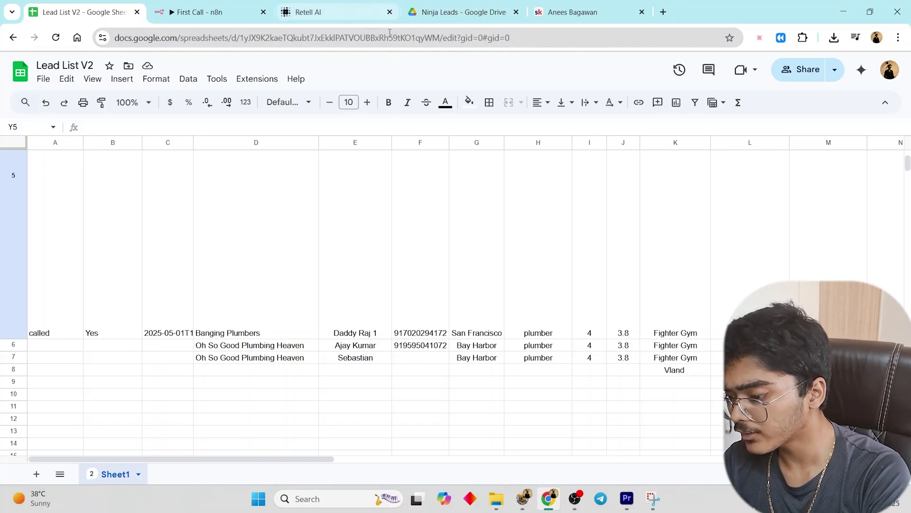
Switch to the First Call workflow and move the Google Sheets11 and Google Sheets3 nodes farther from If7.
click(343, 12)
click(199, 12)
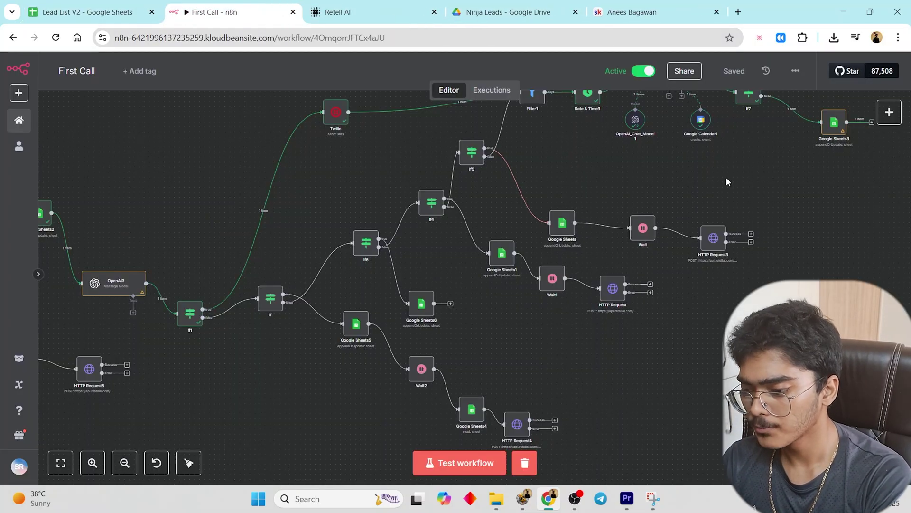
drag(769, 259, 779, 271)
drag(362, 271, 642, 241)
drag(434, 231, 256, 213)
drag(519, 208, 366, 279)
scroll(489, 246, up, 4)
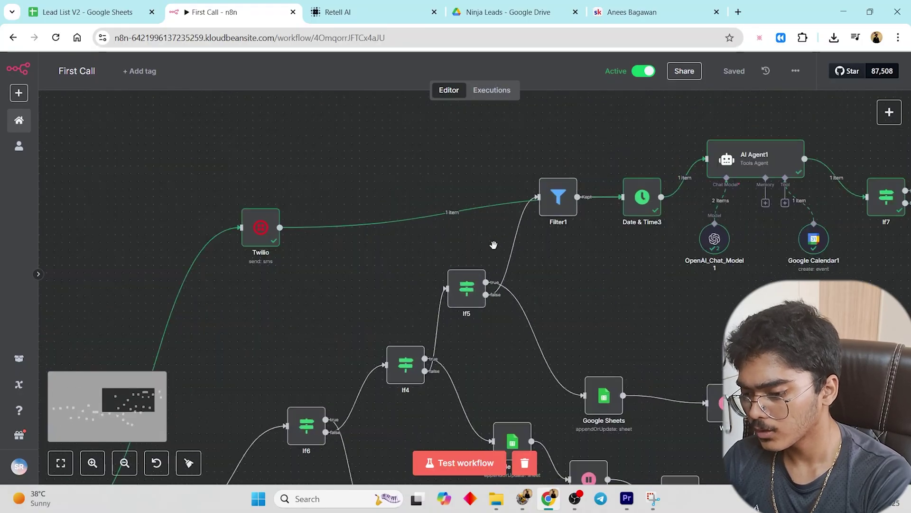
drag(655, 153, 465, 203)
drag(817, 208, 655, 220)
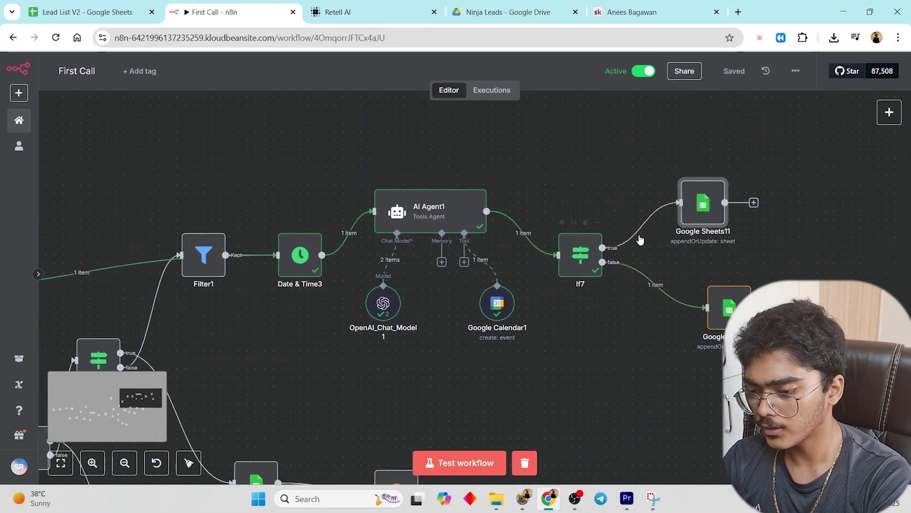
drag(716, 205, 786, 204)
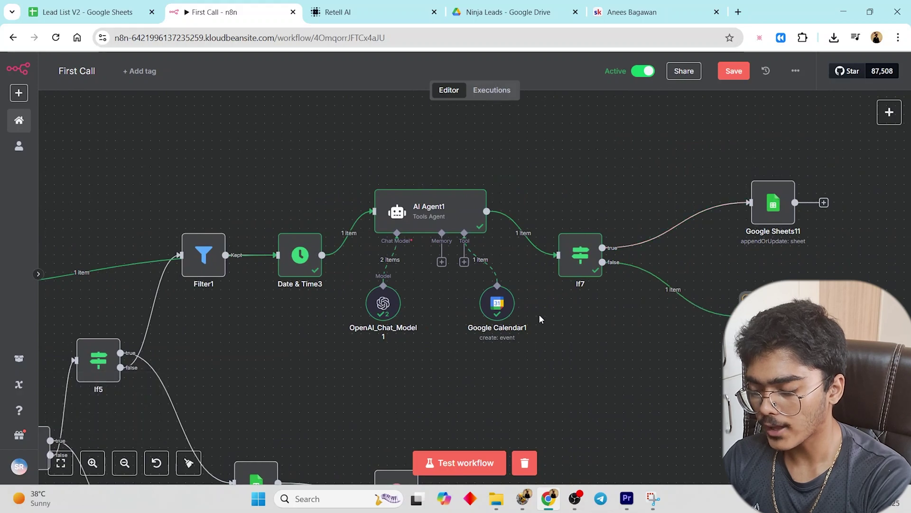
Open HTTP Request3 after the Wait node and review its Retell create-phone-call URL and header parameters.
scroll(540, 314, down, 5)
scroll(378, 209, up, 5)
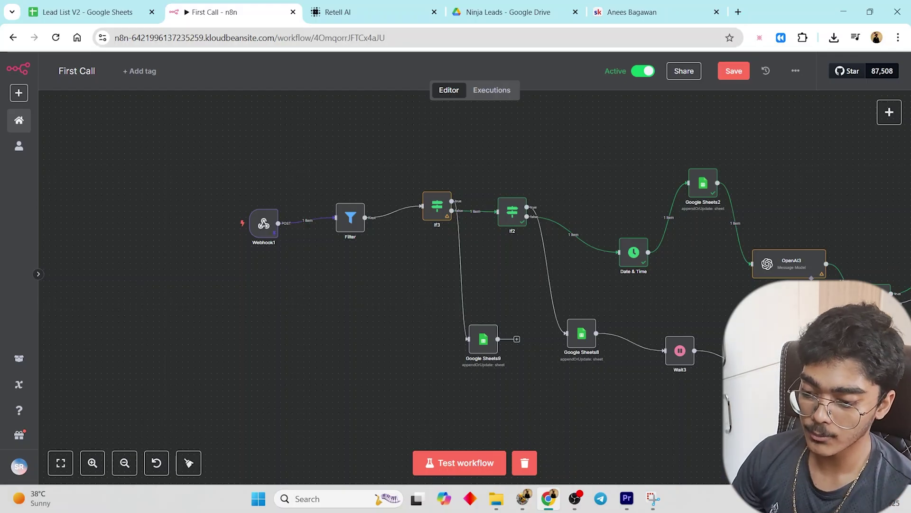
scroll(865, 437, down, 3)
drag(865, 438, 398, 417)
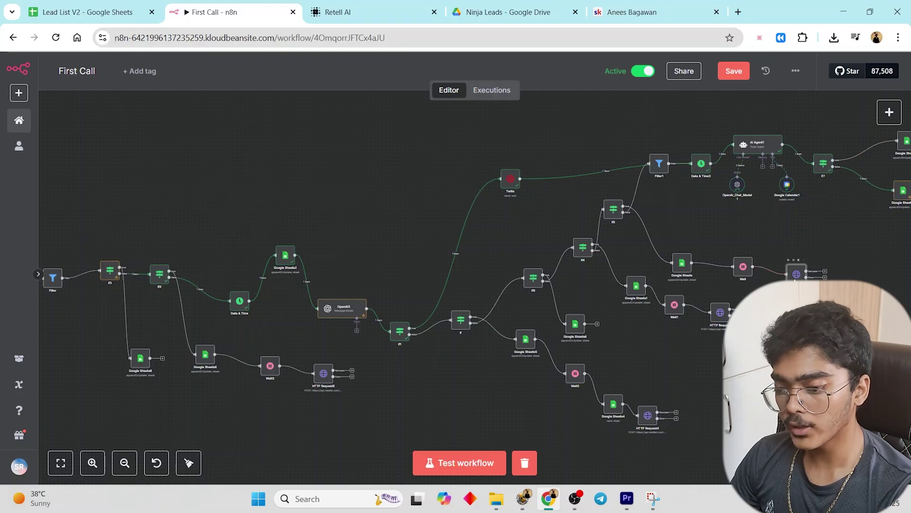
double_click(797, 274)
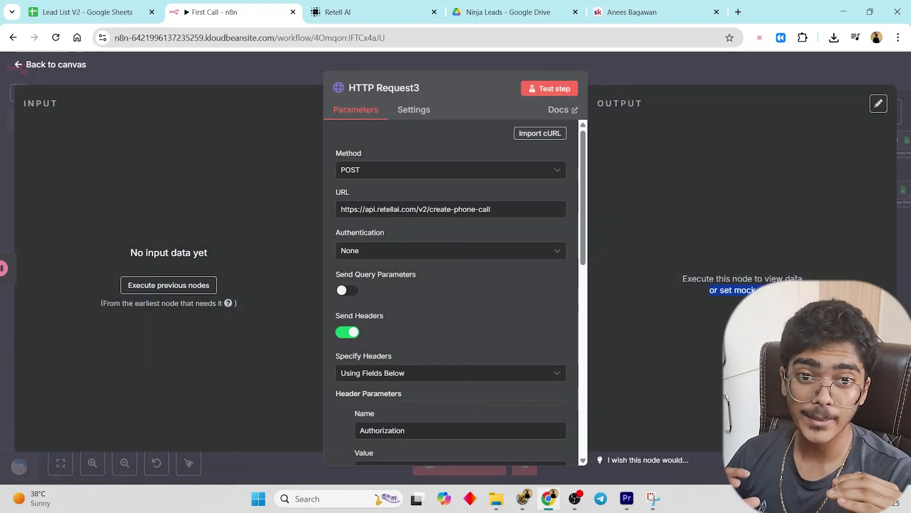
click(729, 182)
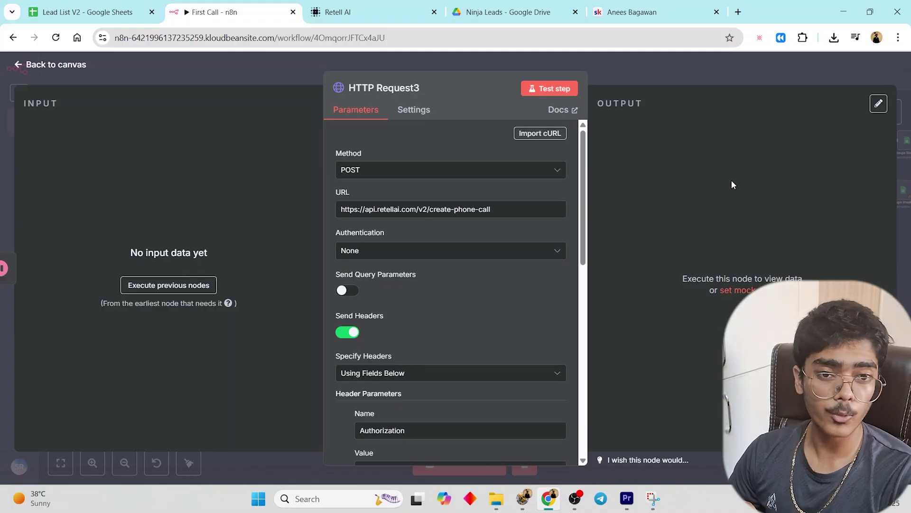
scroll(551, 327, down, 4)
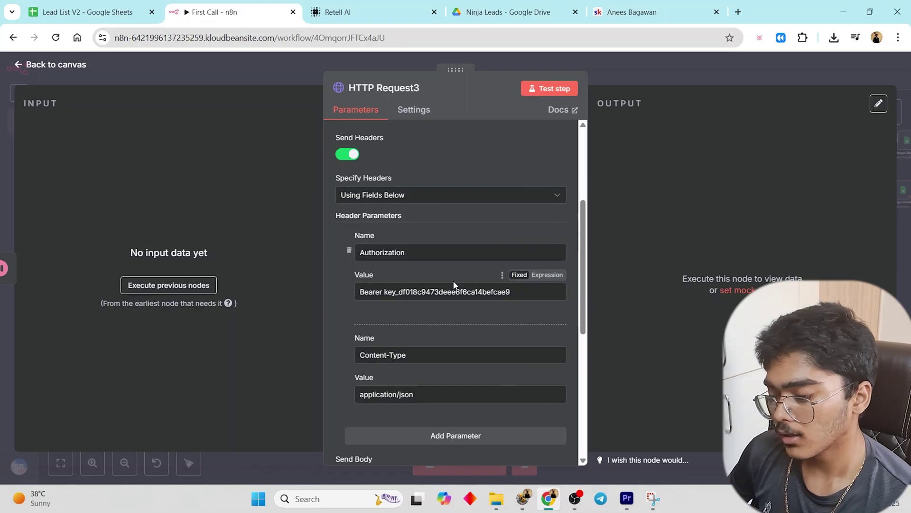
scroll(454, 285, up, 4)
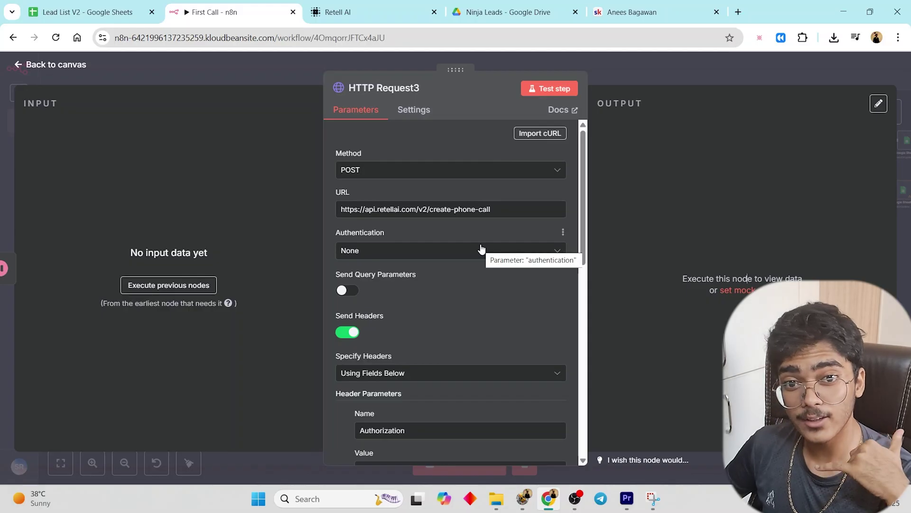
scroll(481, 247, down, 3)
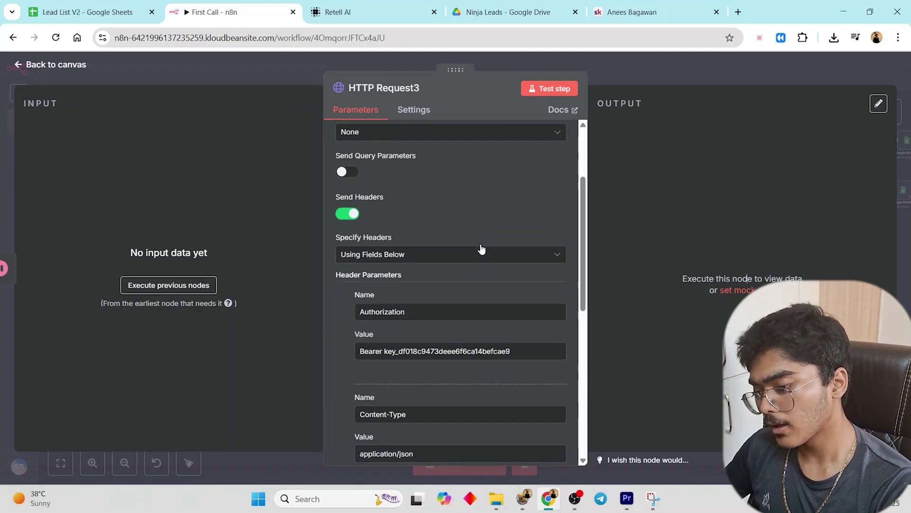
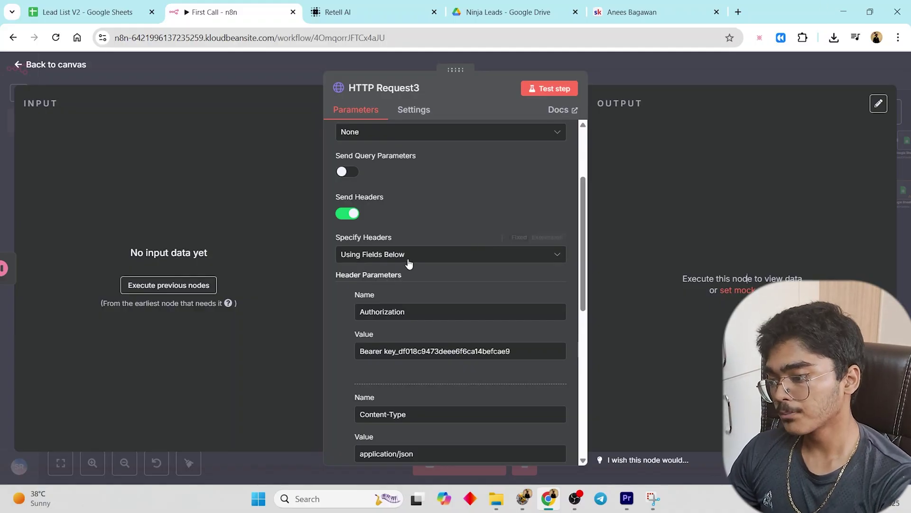
Review HTTP Request3's Authorization and Content-Type headers and the available body content types.
scroll(550, 314, up, 3)
scroll(533, 319, down, 3)
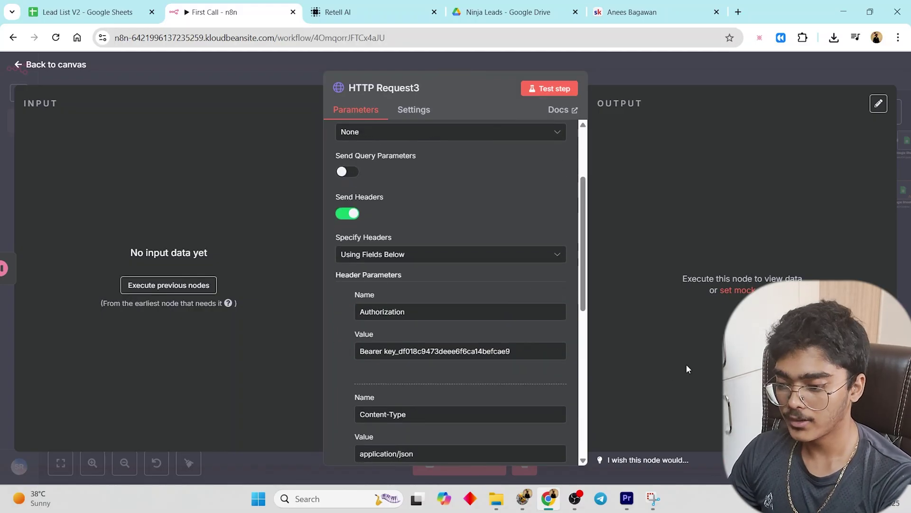
scroll(482, 324, down, 4)
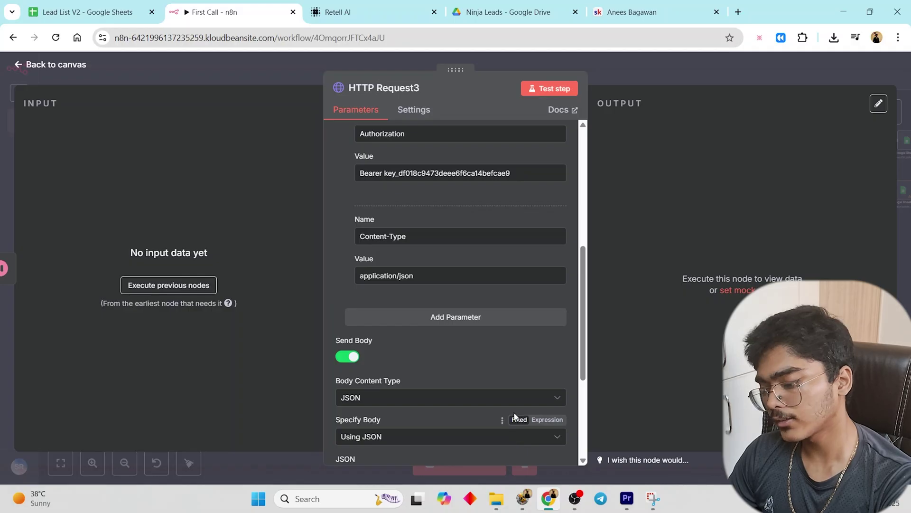
click(488, 397)
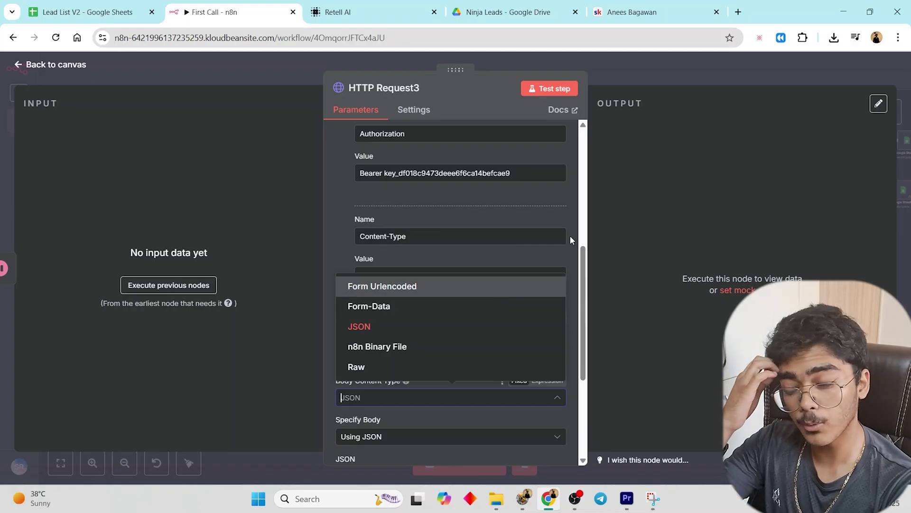
click(624, 226)
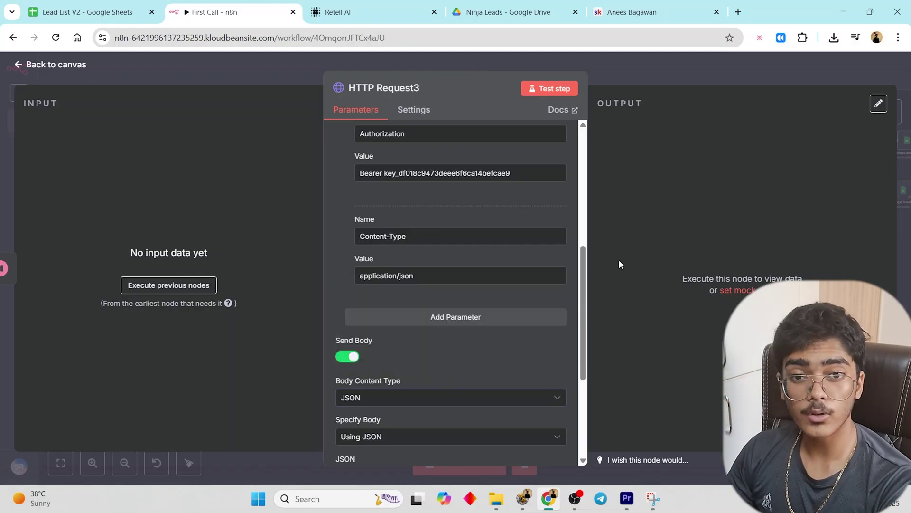
Enlarge HTTP Request3's JSON body, read its phone number, agent override and dynamic variable fields, and return to the canvas.
scroll(455, 349, down, 3)
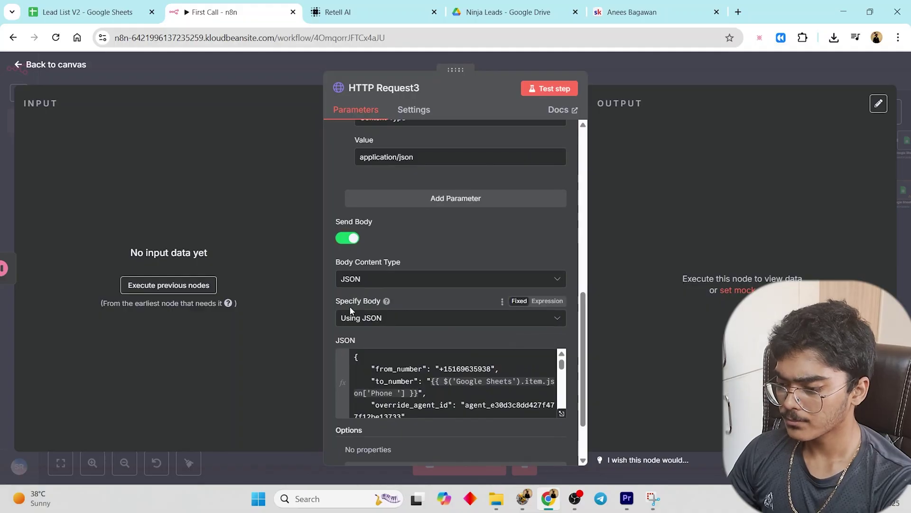
scroll(455, 359, down, 3)
scroll(454, 336, up, 3)
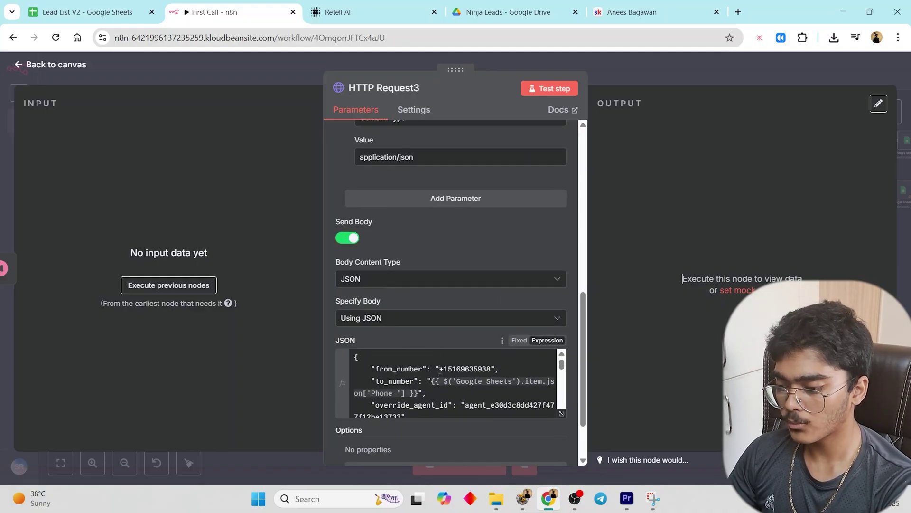
click(561, 413)
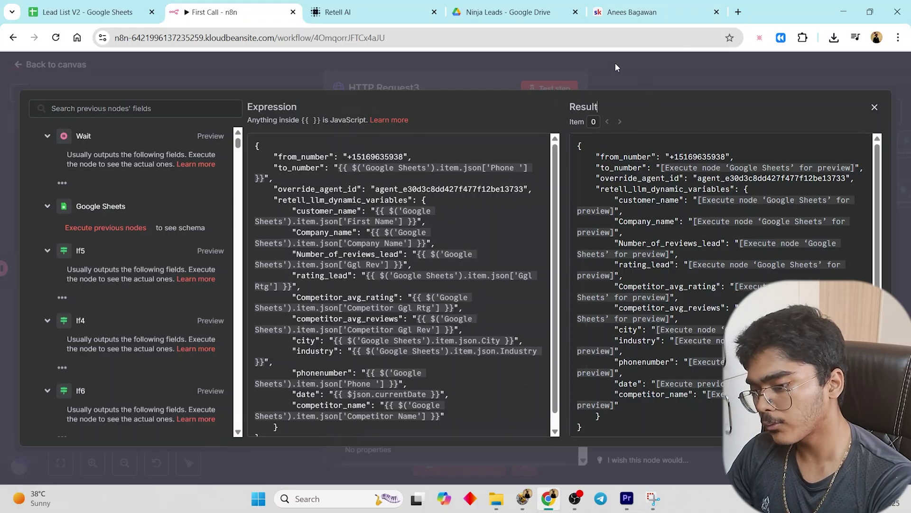
key(Escape)
key(Escape)
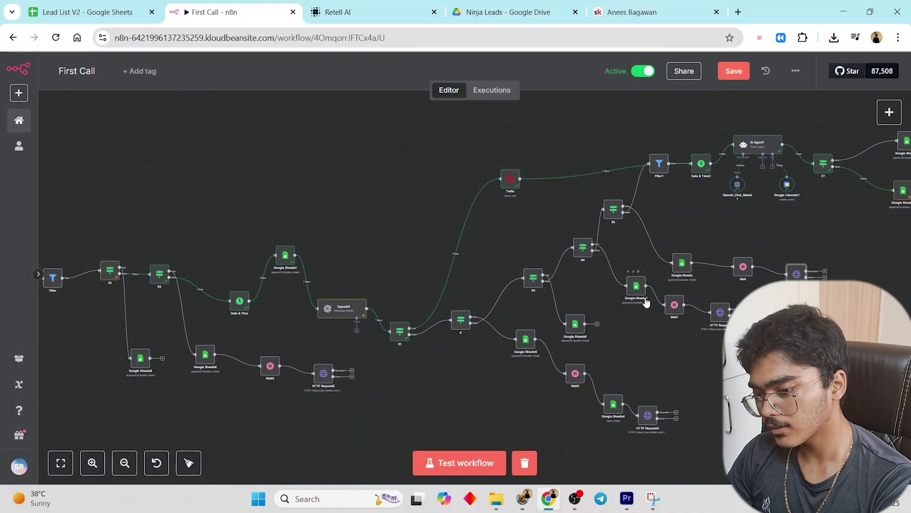
Examine the other Wait and HTTP Request branches, check them against the Retell AI agent list, and return to First Call.
scroll(647, 301, up, 3)
scroll(711, 437, down, 3)
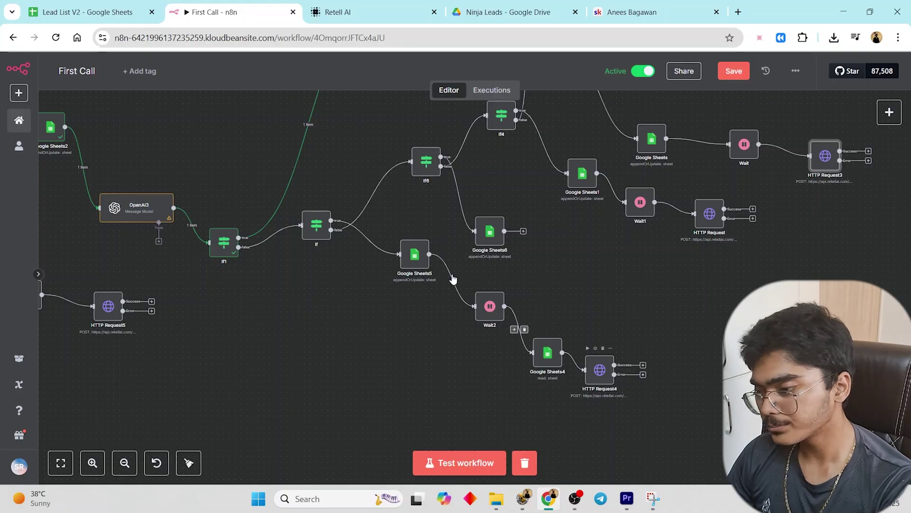
click(414, 5)
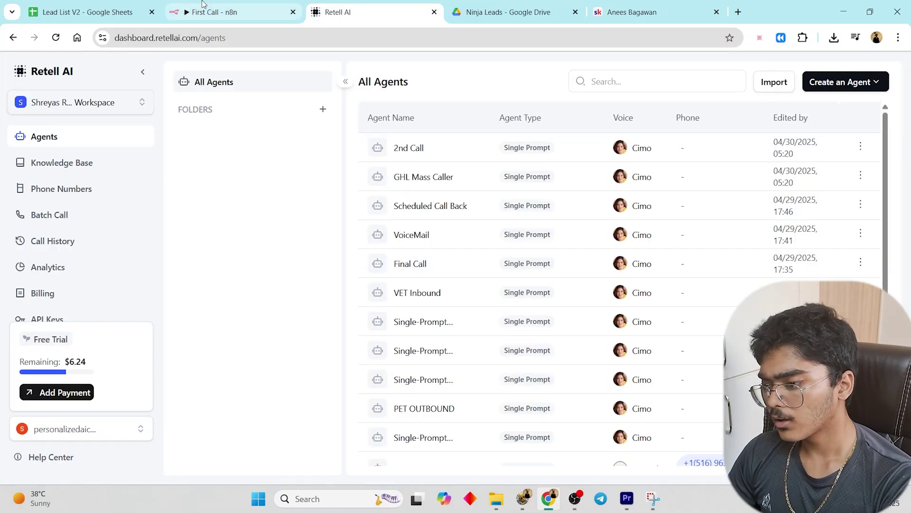
key(ctrl+shift+Tab)
click(410, 6)
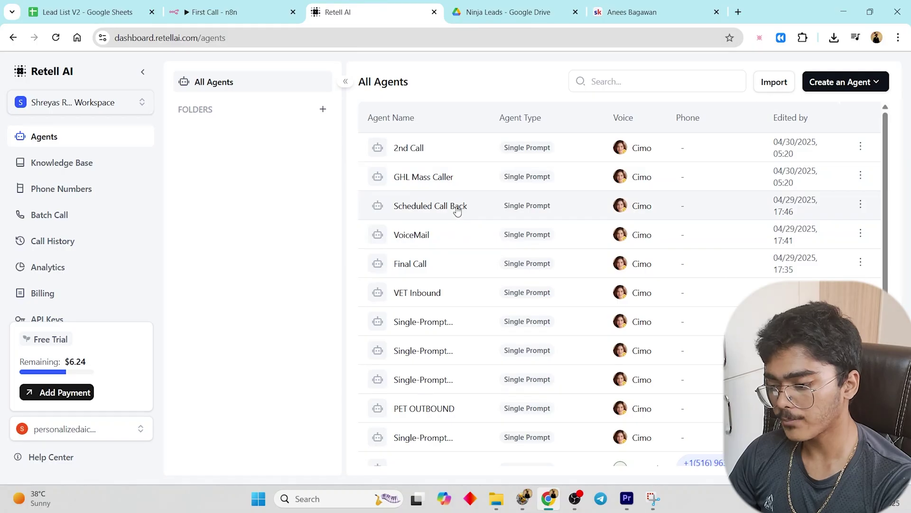
click(251, 10)
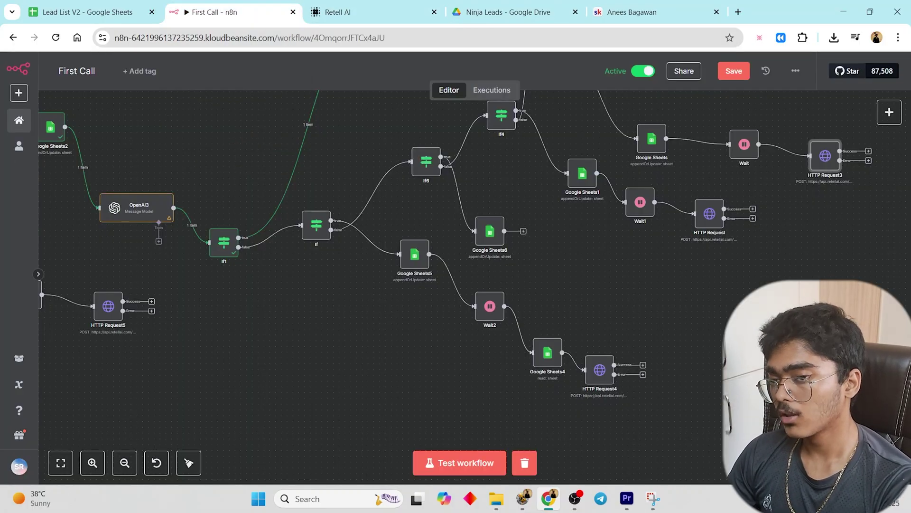
Open the Filter node after Webhook1, review its call_ended event condition, and close it.
scroll(386, 382, down, 2)
scroll(253, 282, left, 10)
scroll(253, 282, up, 4)
scroll(115, 273, up, 3)
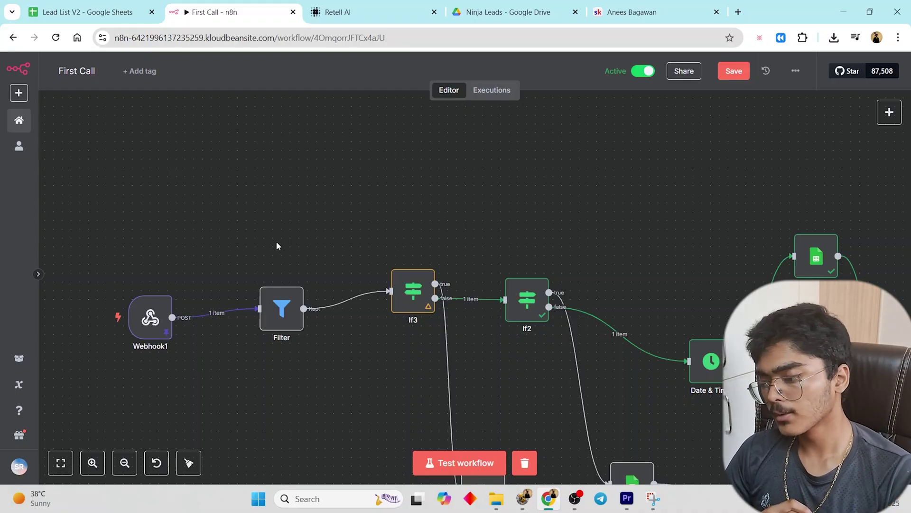
click(273, 312)
double_click(273, 311)
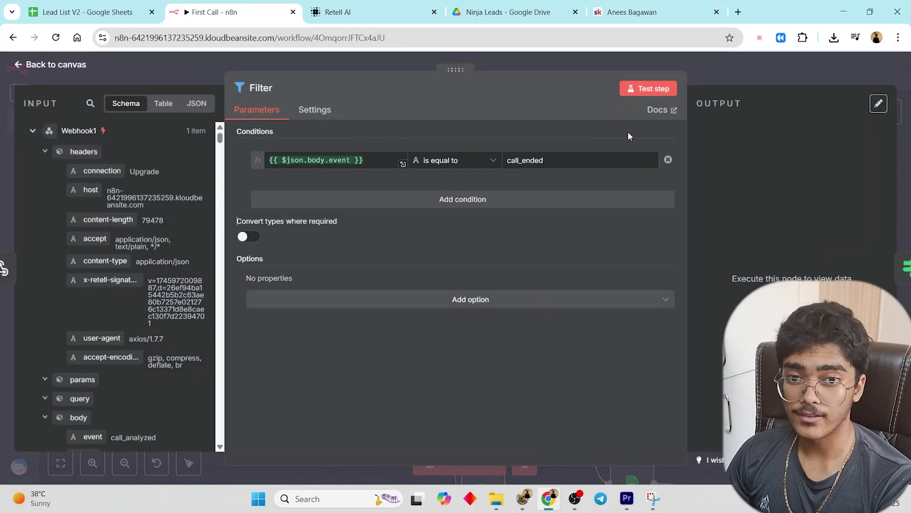
click(909, 101)
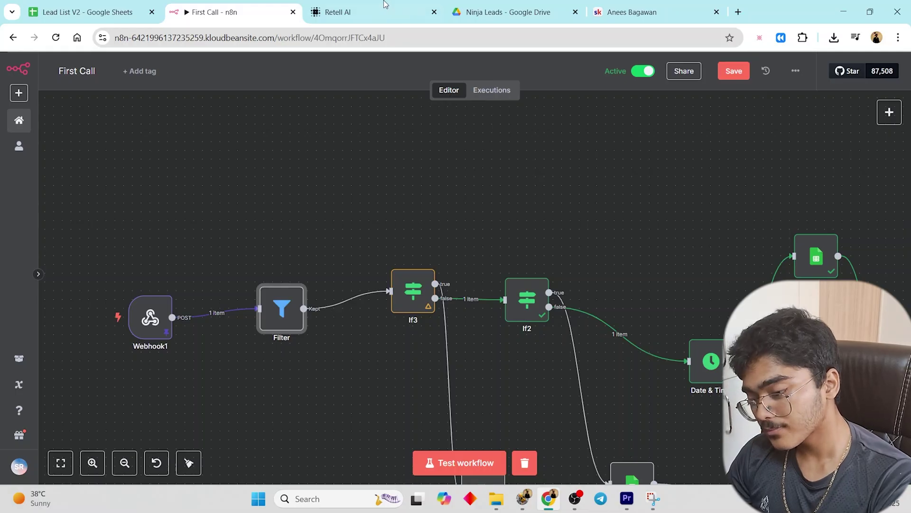
Switch to Google Drive, close the Skool tab beside it, and go back from the Ninja Leads folder to Shared with me.
click(398, 19)
click(504, 13)
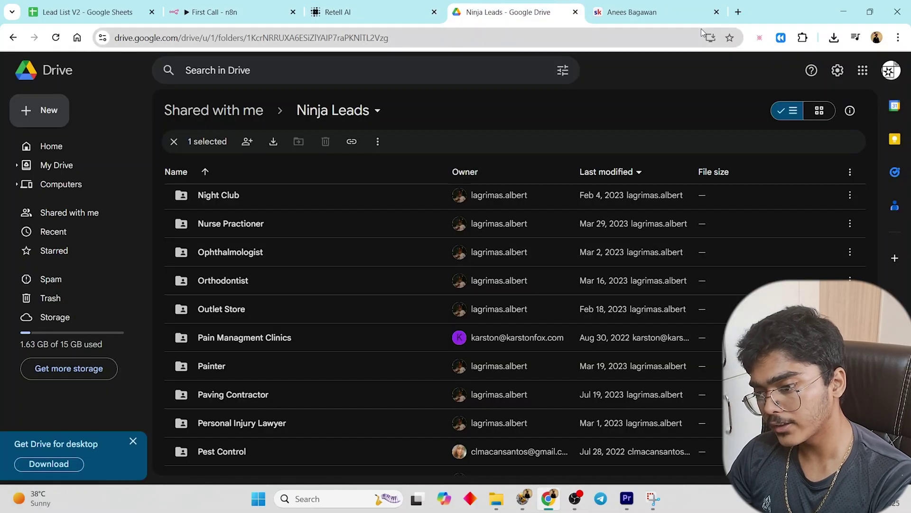
click(716, 12)
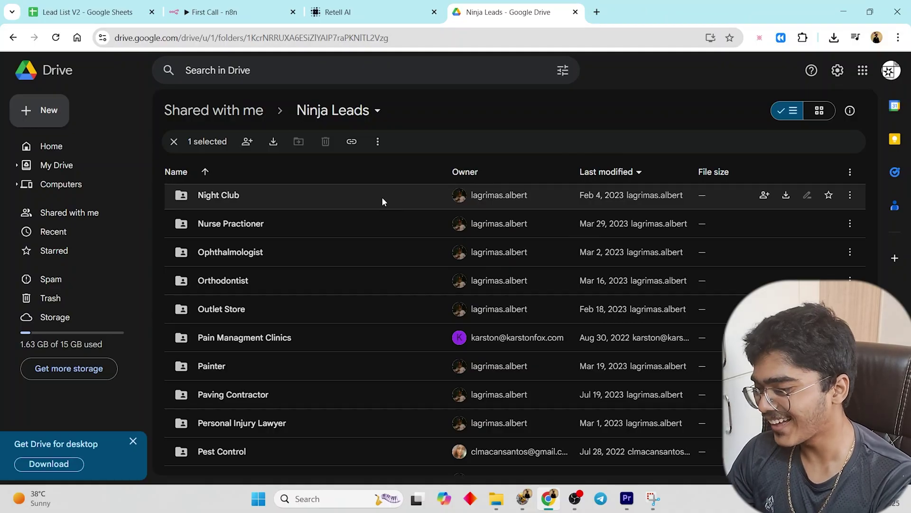
double_click(384, 201)
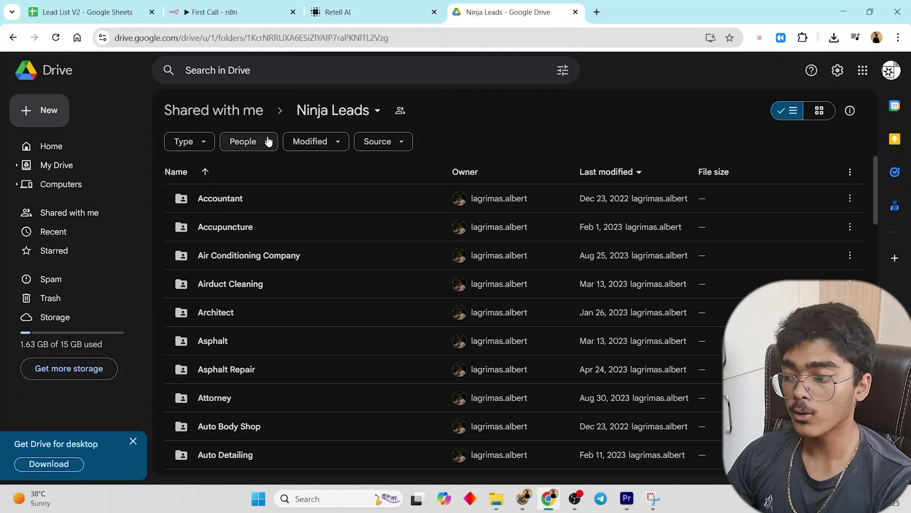
click(249, 110)
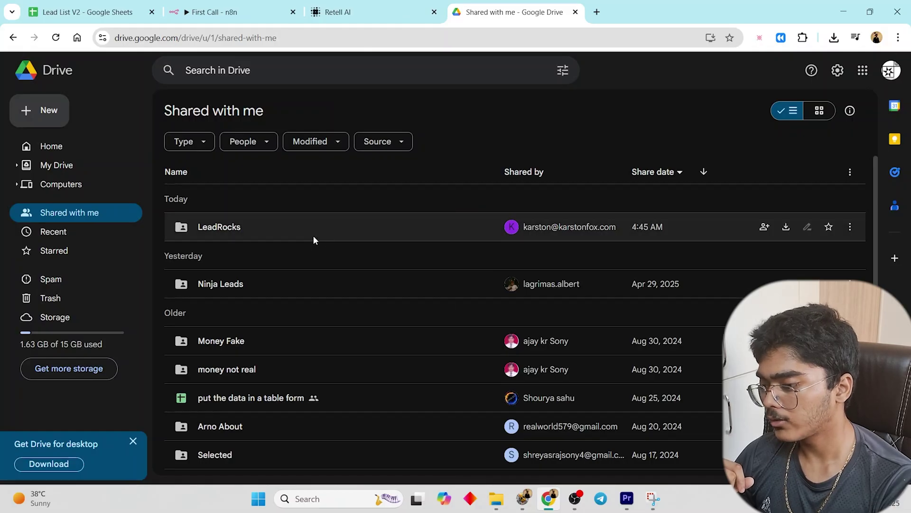
right_click(754, 283)
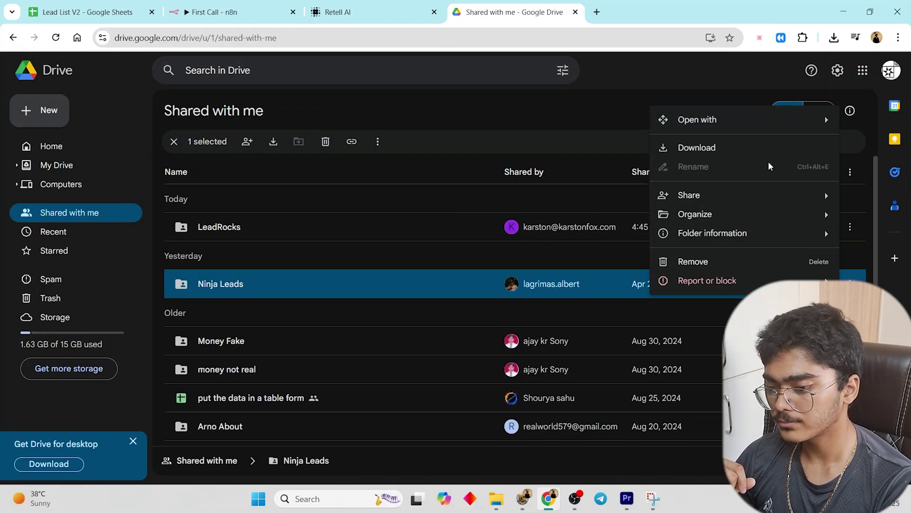
click(599, 317)
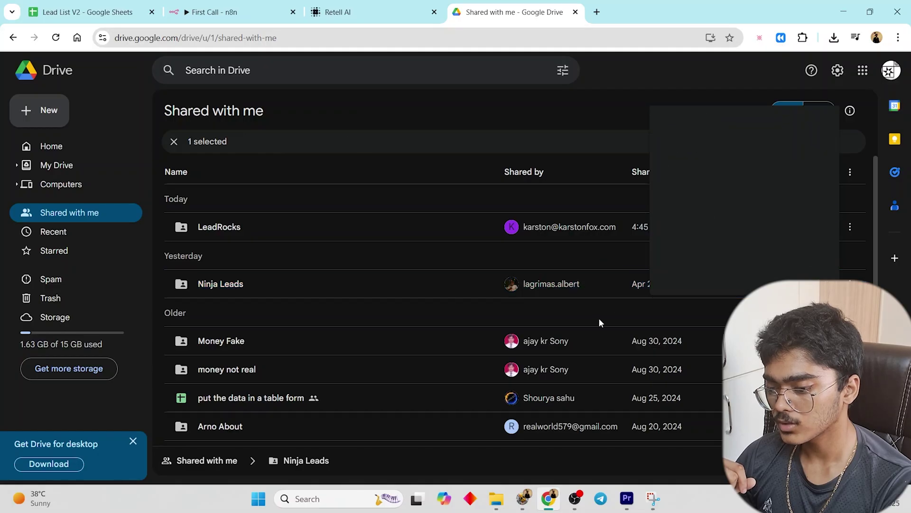
right_click(443, 225)
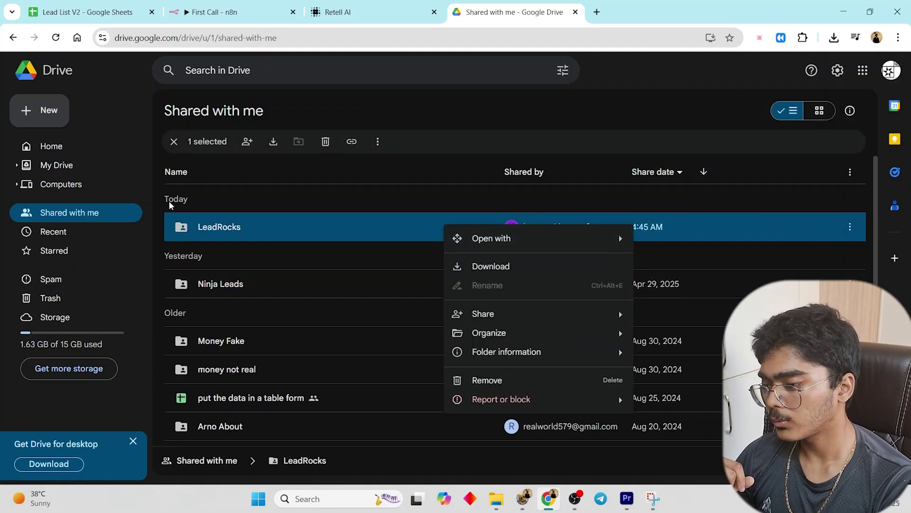
right_click(201, 232)
click(52, 72)
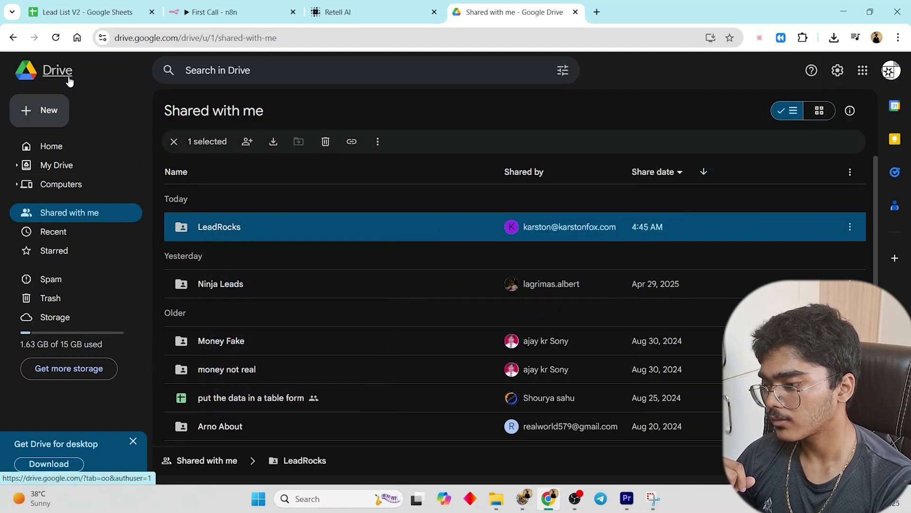
Open Google Drive's home page in a new browser tab and return to the Shared with me tab.
click(596, 10)
text(drive.)
key(Return)
click(475, 14)
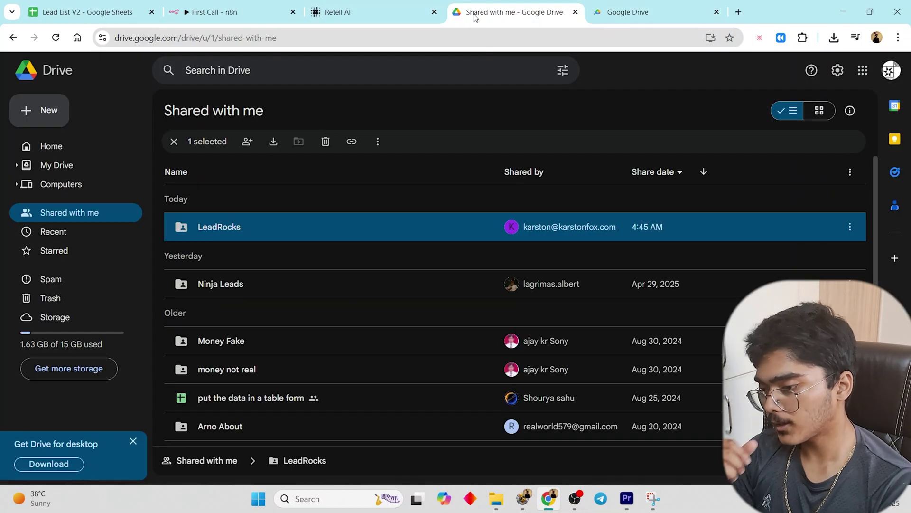
Open Clinic Director CA - FL.csv from the Clinic Director folder in LeadRocks and dismiss the suspicious-file warning.
double_click(462, 234)
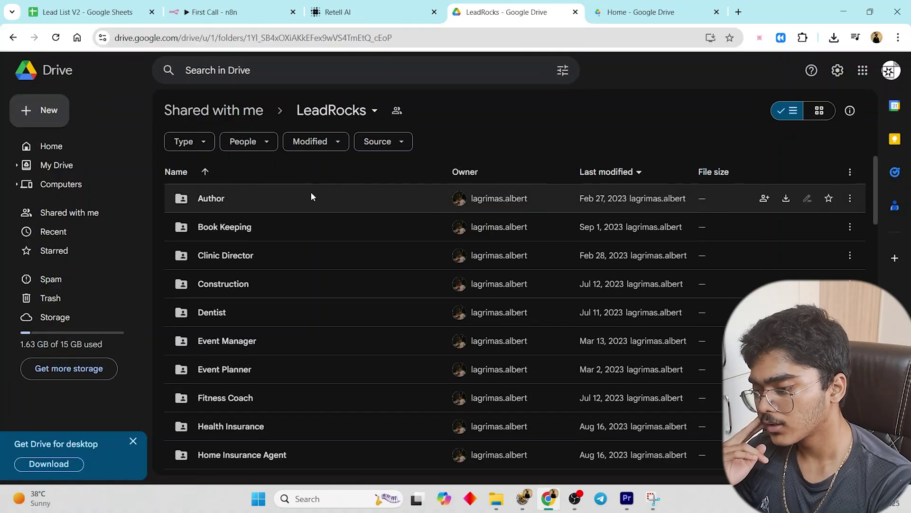
scroll(341, 233, down, 1)
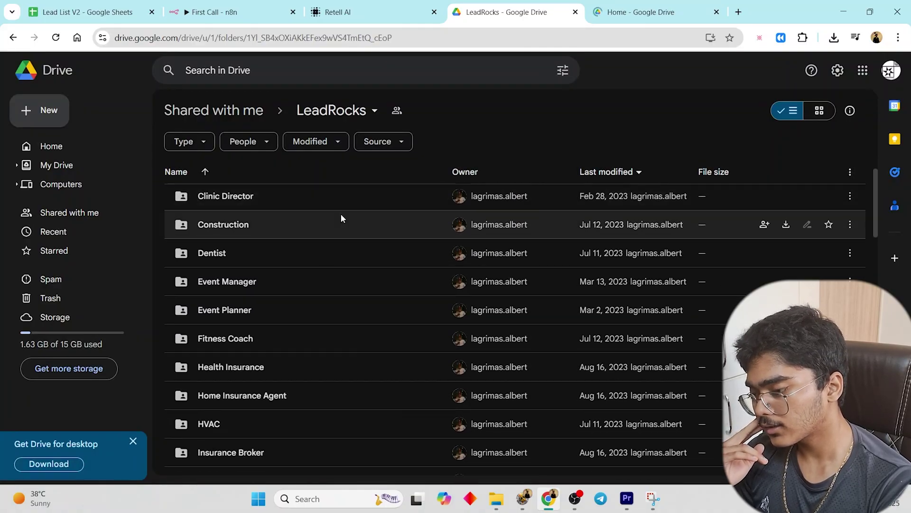
double_click(341, 206)
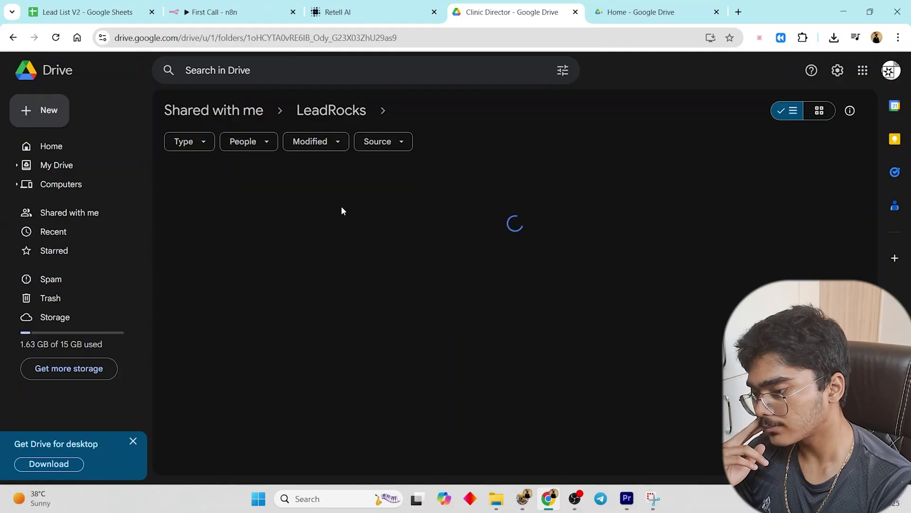
click(342, 208)
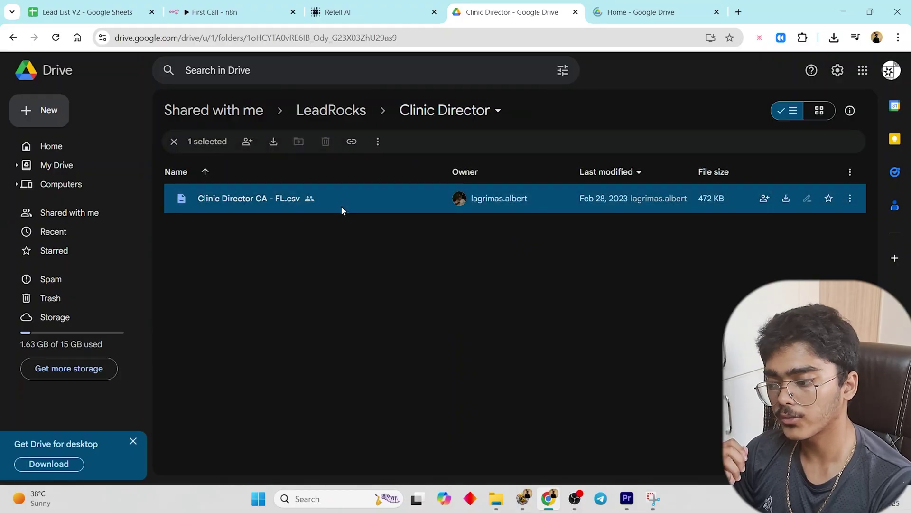
double_click(341, 207)
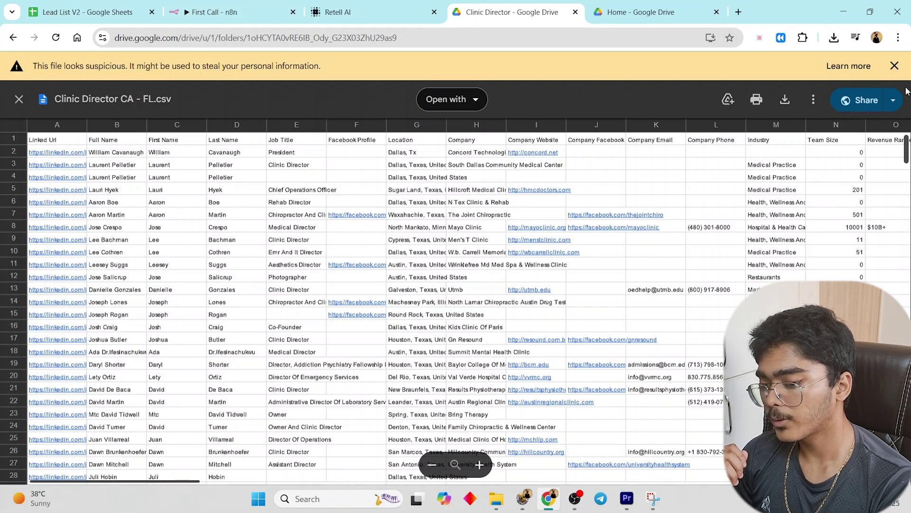
click(895, 66)
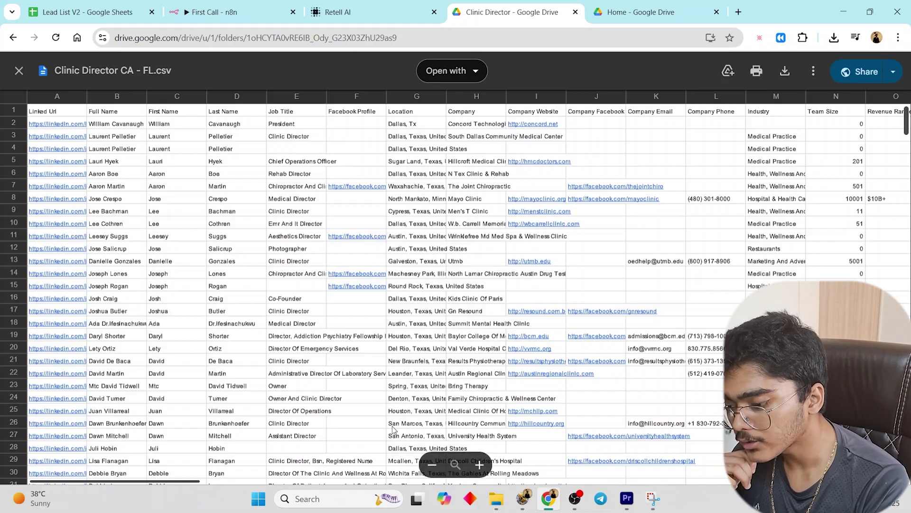
Review the columns of Clinic Director CA - FL.csv through to the phone fields and download the file despite the warning.
drag(192, 482, 241, 477)
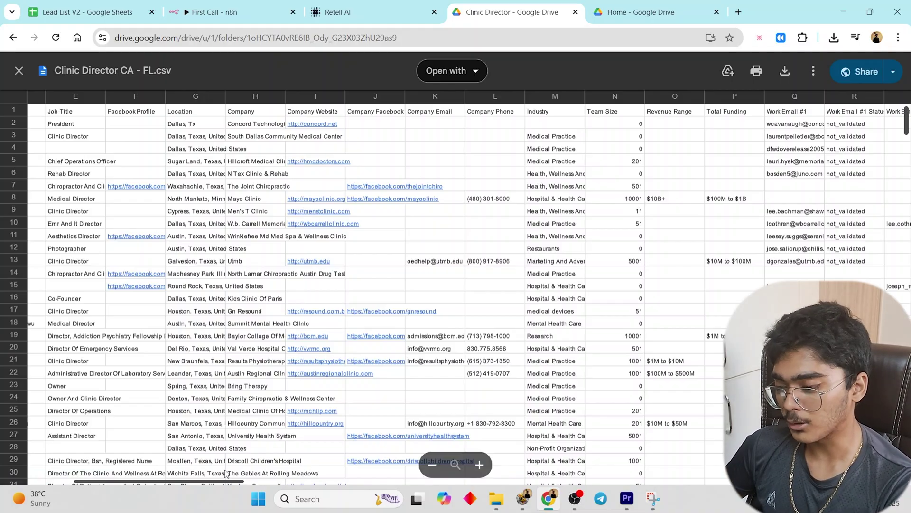
drag(203, 480, 536, 460)
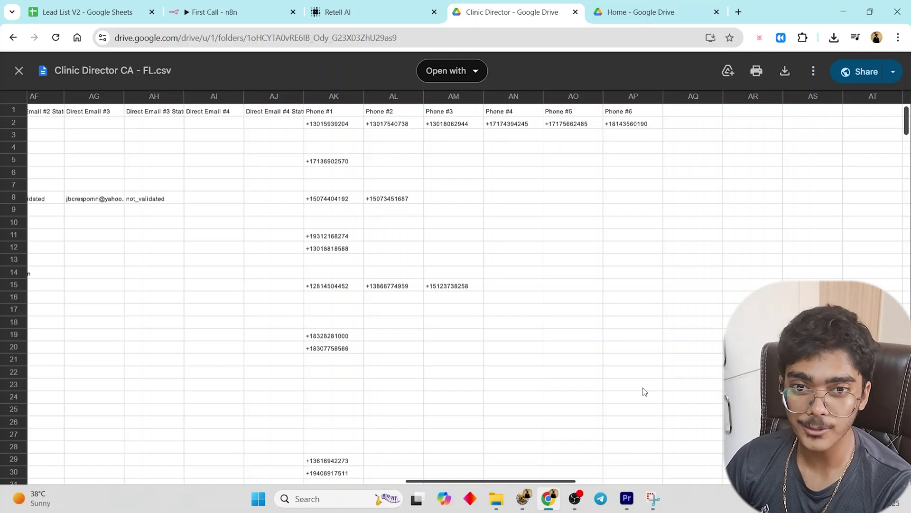
click(787, 71)
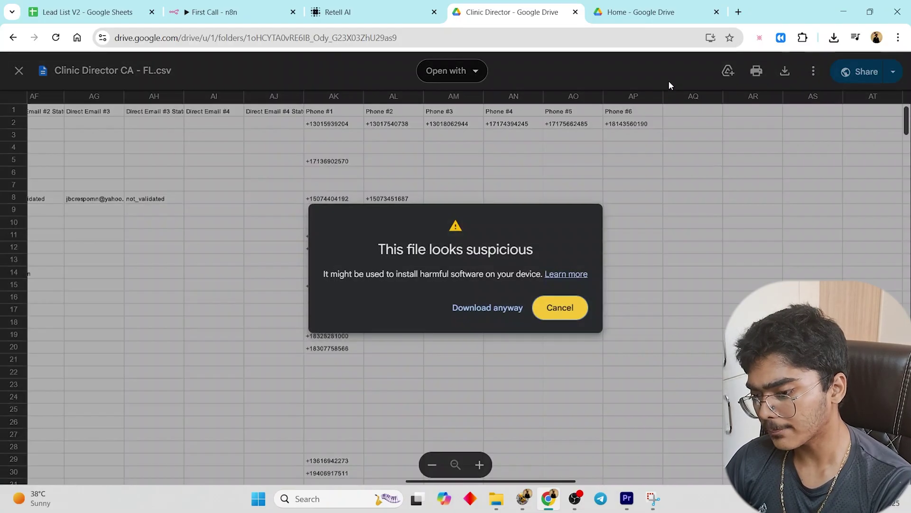
click(489, 308)
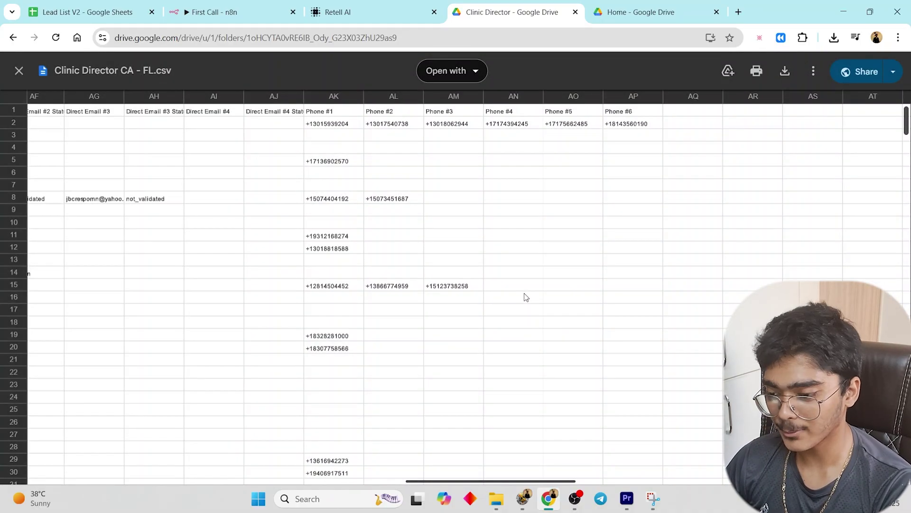
Open the downloaded Clinic Director CA - FL.csv from the Downloads folder in Excel and maximize its window.
click(497, 498)
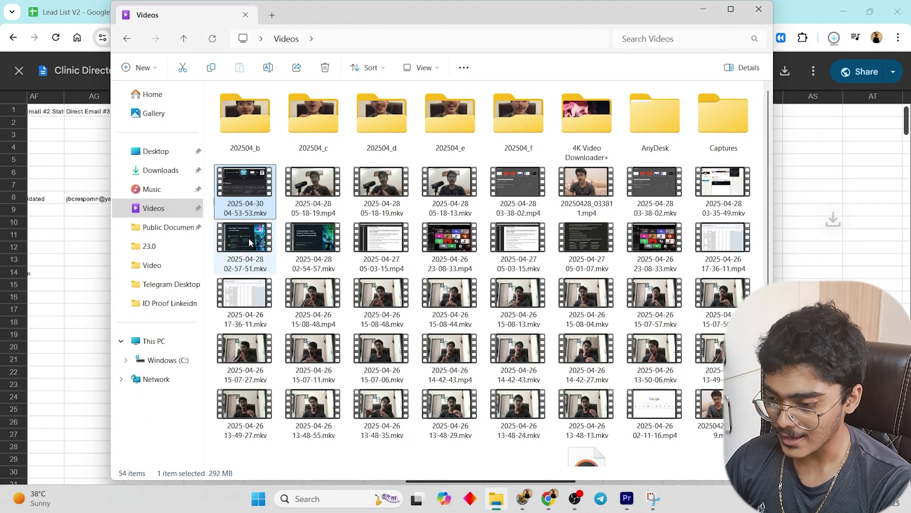
click(164, 172)
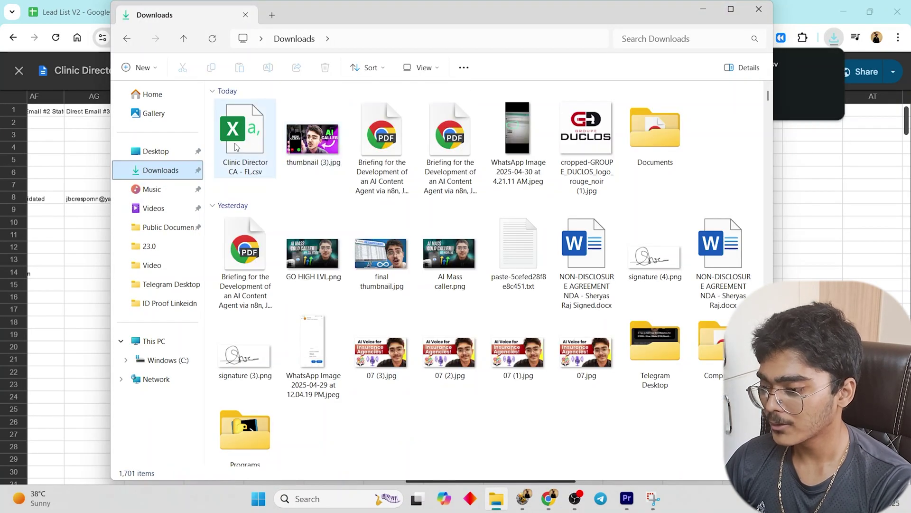
click(239, 143)
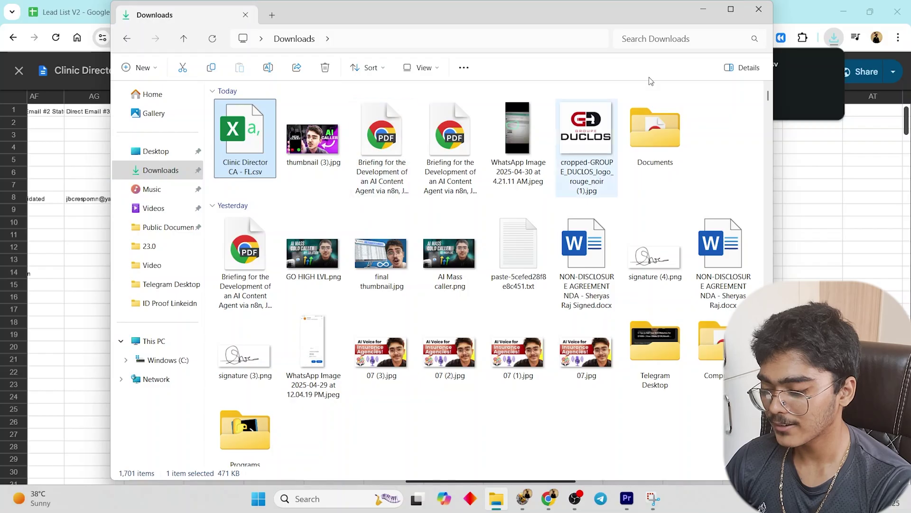
click(701, 14)
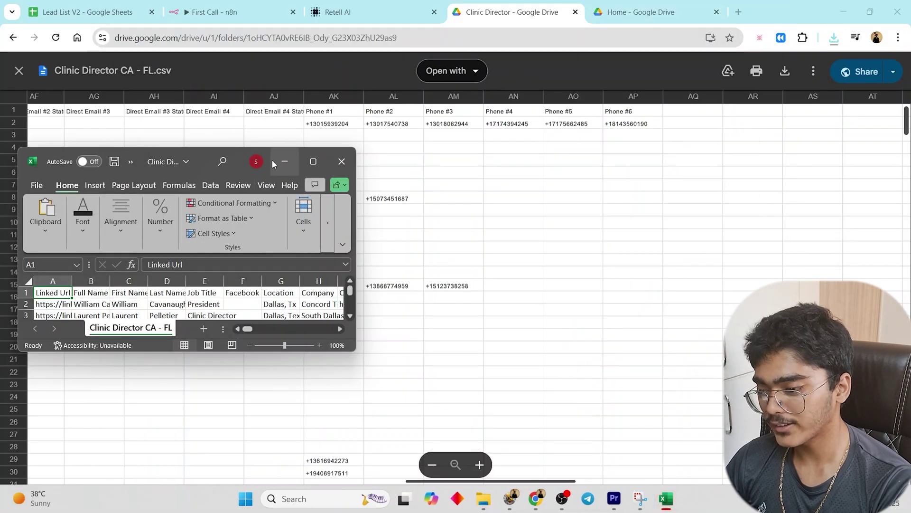
click(313, 163)
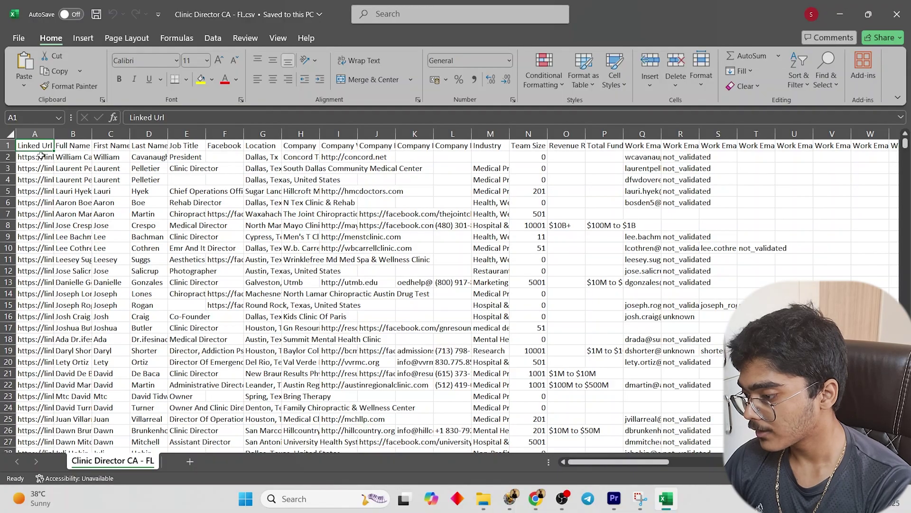
Check the full, first and last name cells of the first lead, and minimize the workbook.
click(67, 159)
click(98, 158)
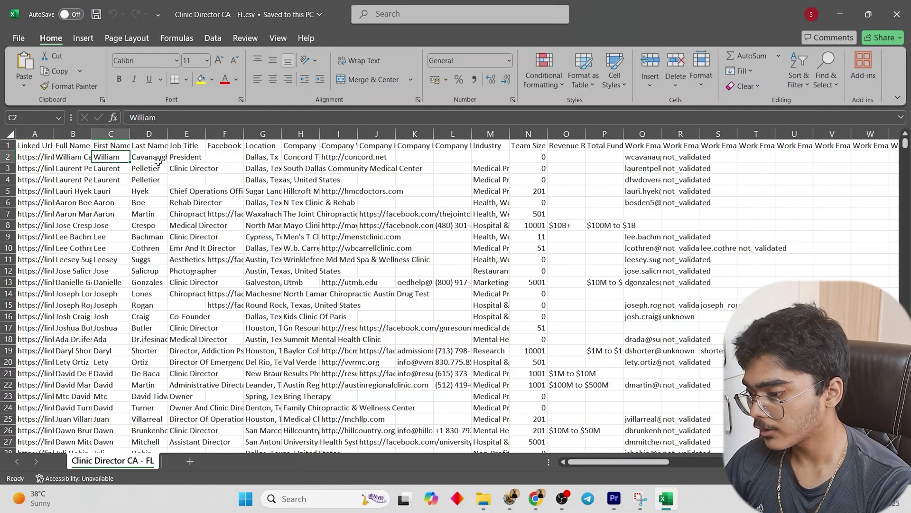
click(158, 163)
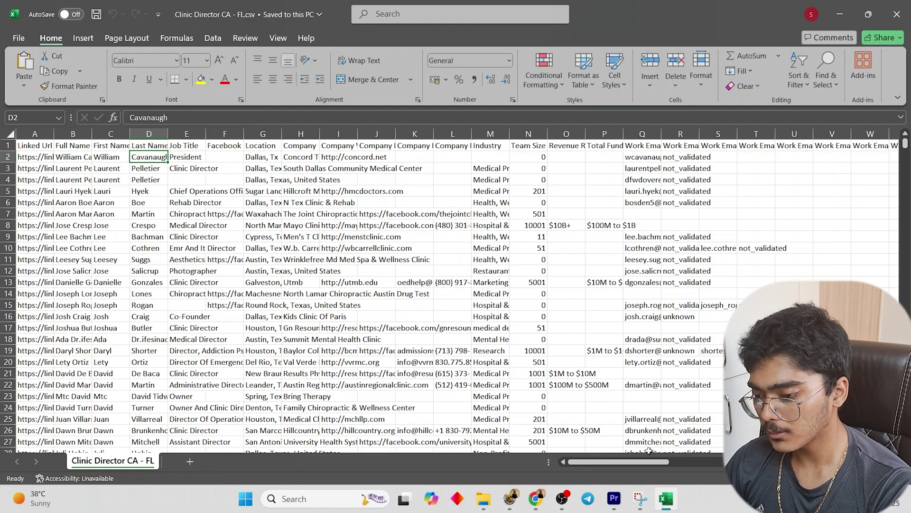
click(839, 14)
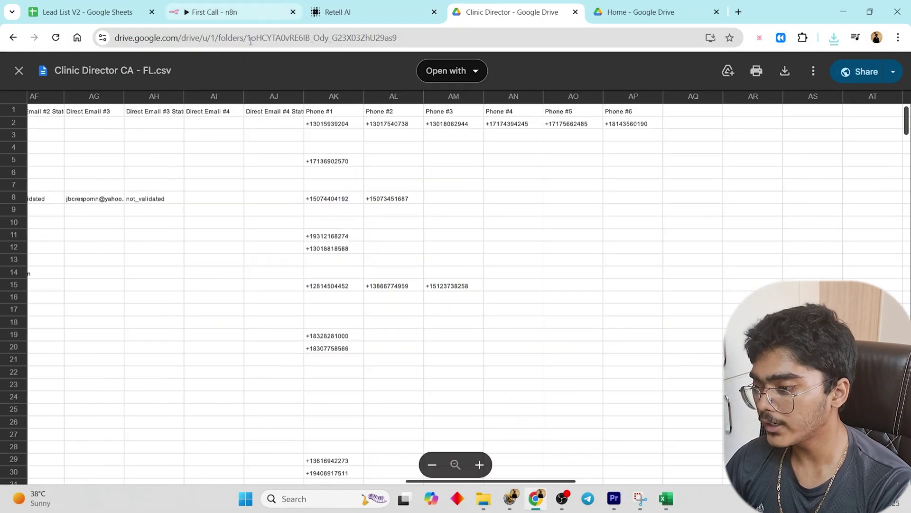
Switch to the Lead List V2 spreadsheet in Google Sheets and review its column headers from the first row.
click(88, 12)
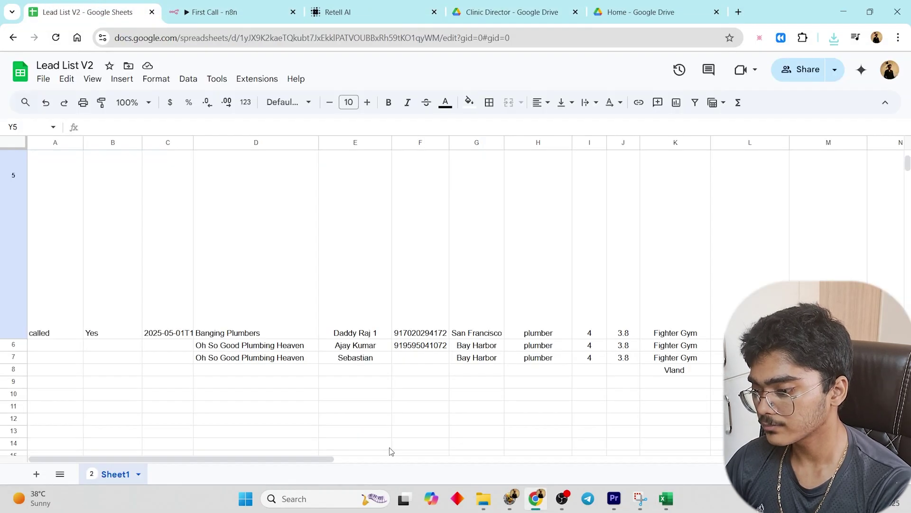
click(251, 419)
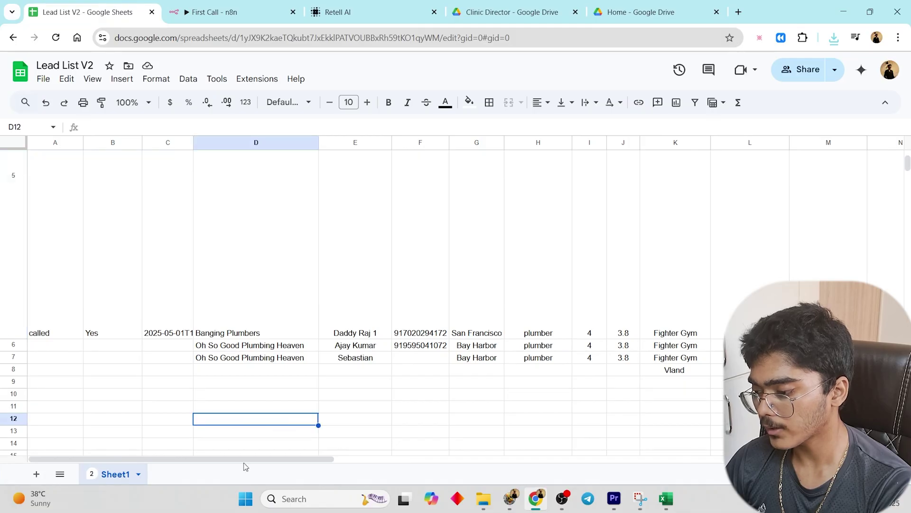
scroll(263, 424, up, 5)
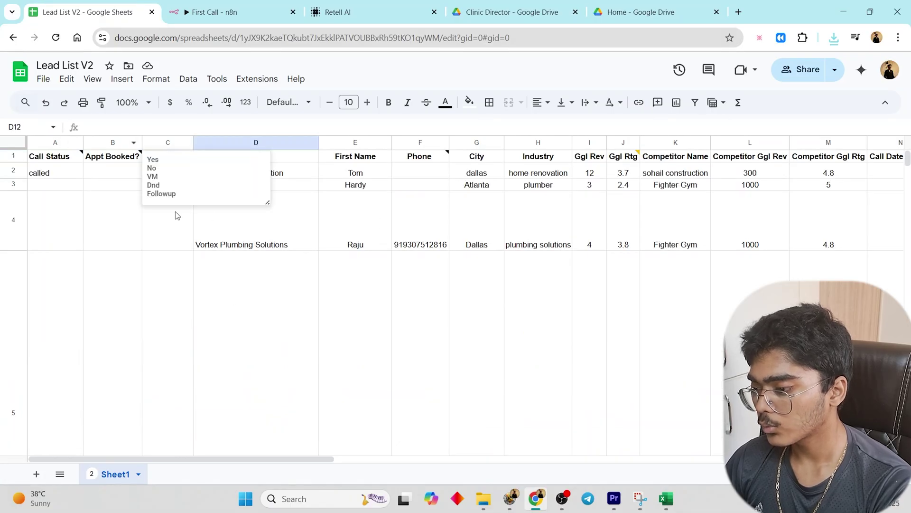
click(129, 188)
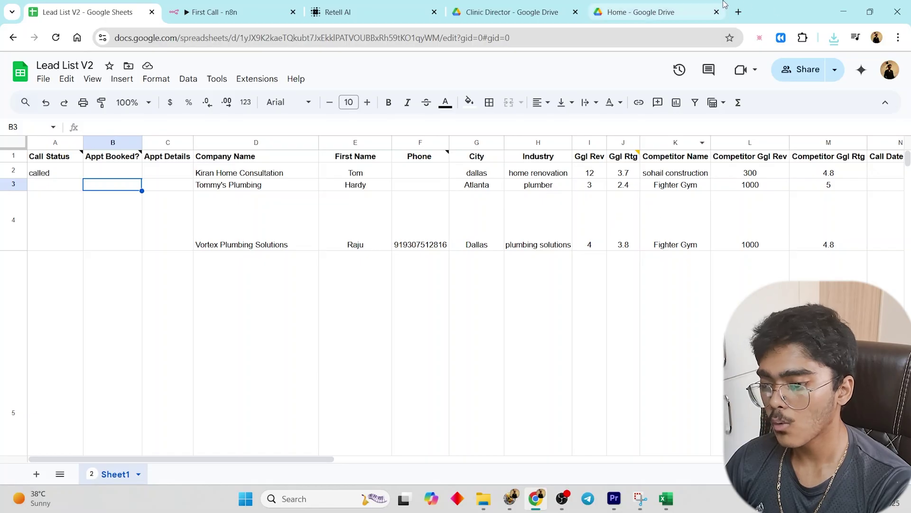
Search Google for "time in usa" in a new browser tab.
click(739, 12)
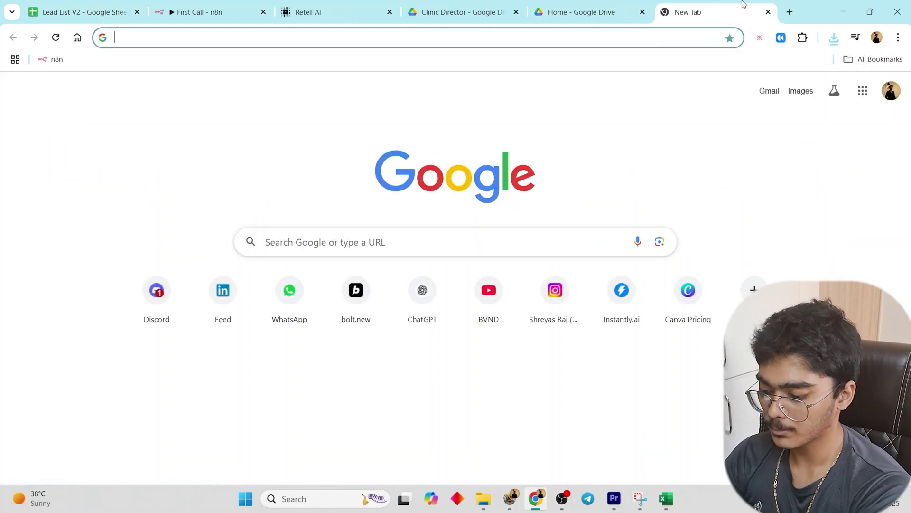
text(Time in Usa)
key(Return)
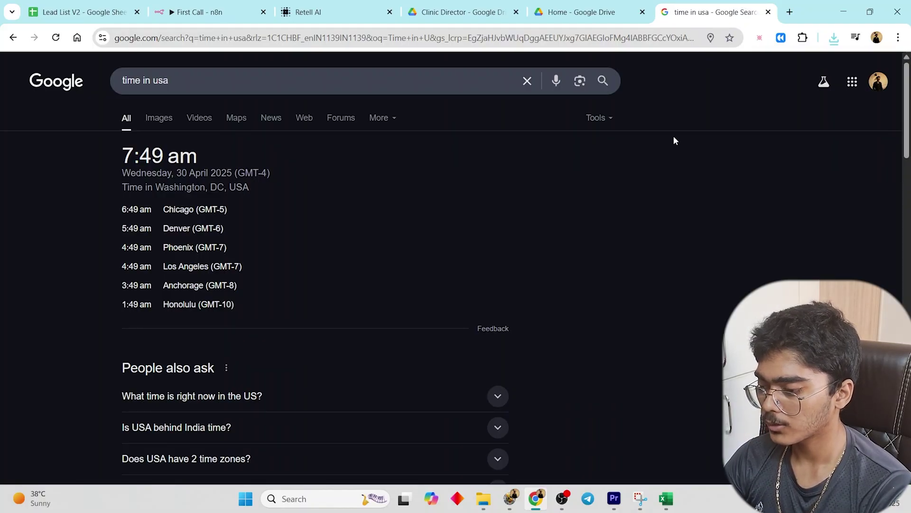
click(791, 11)
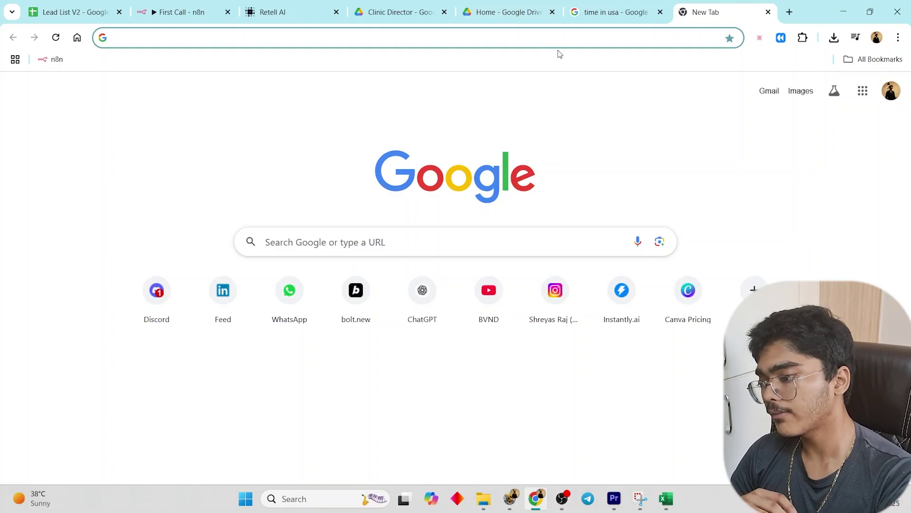
click(95, 11)
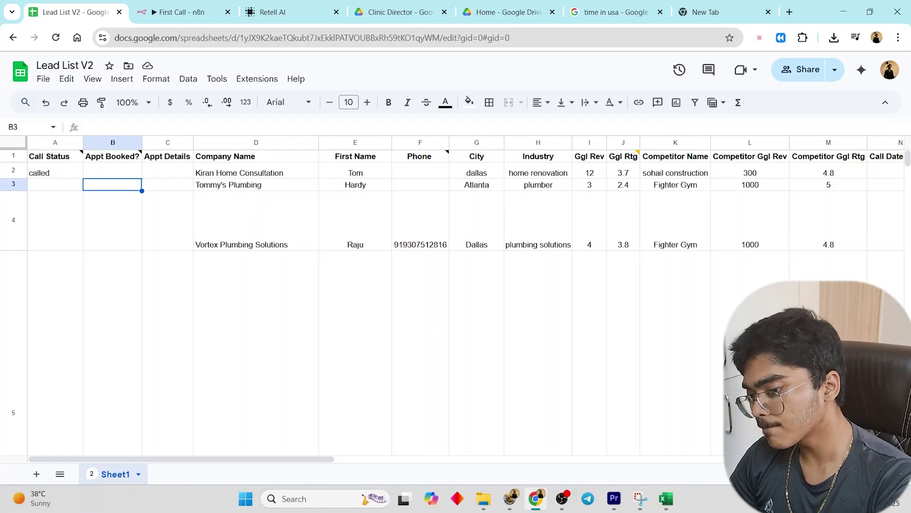
click(717, 5)
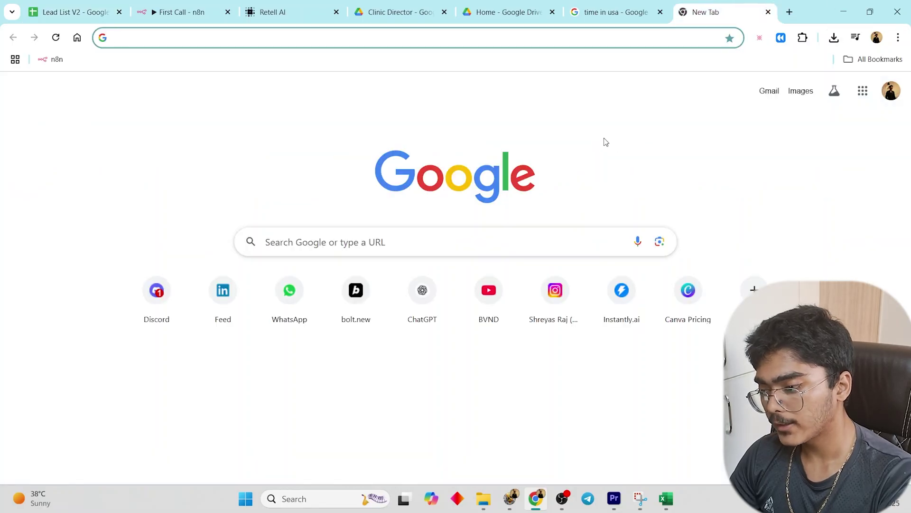
click(666, 38)
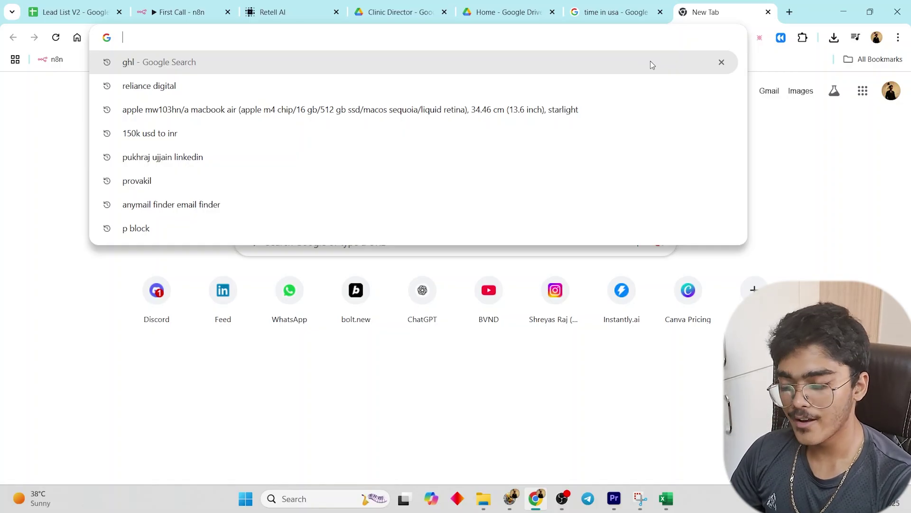
click(813, 165)
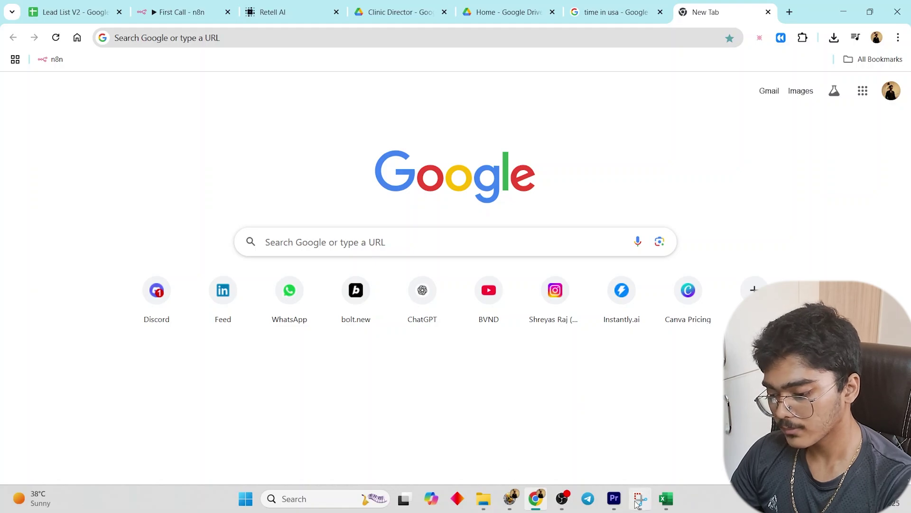
mouse_move(674, 498)
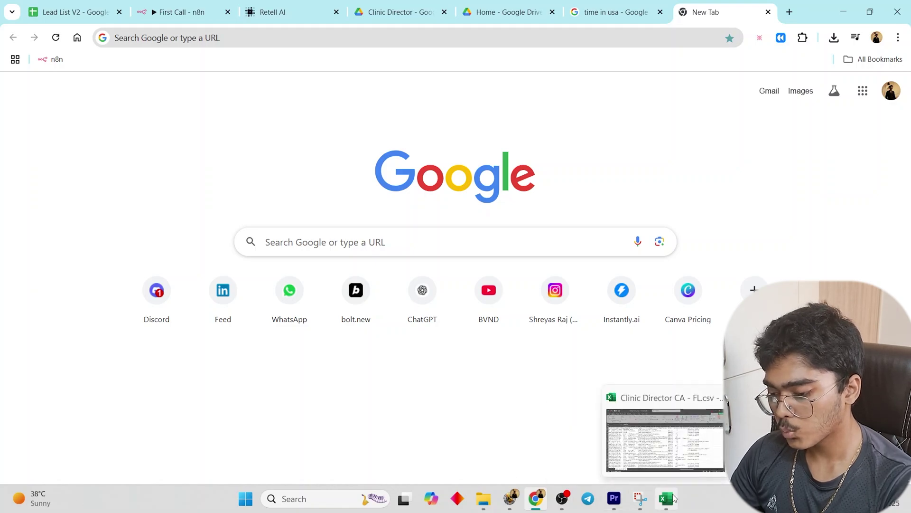
Look through the My Drive and Computers sections of the other Google Drive account.
click(507, 12)
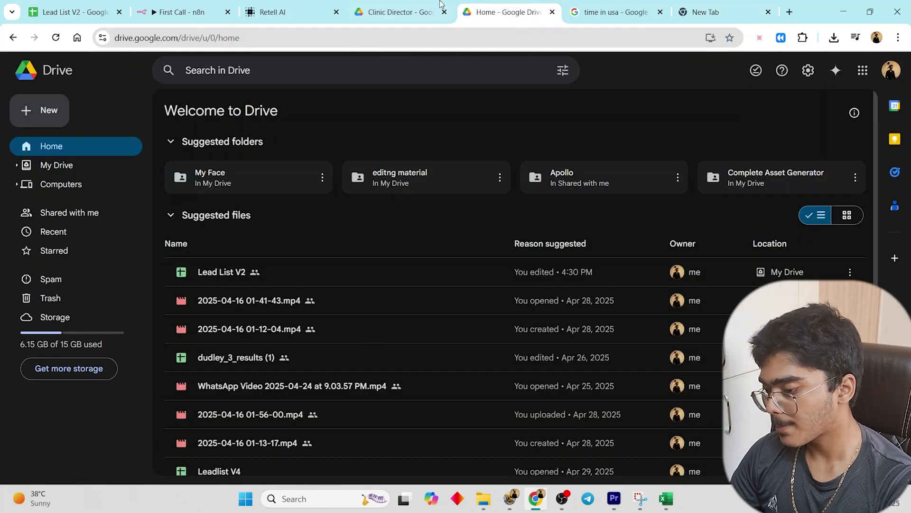
click(418, 11)
click(503, 12)
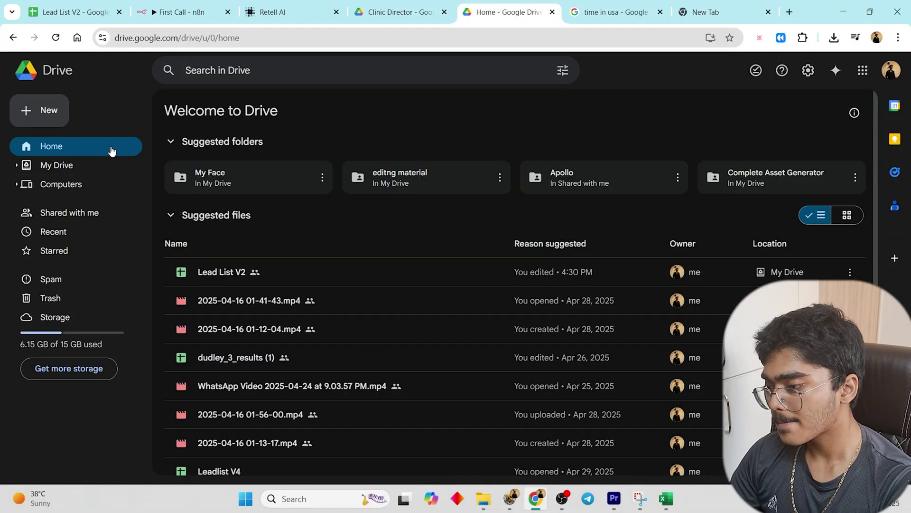
click(96, 166)
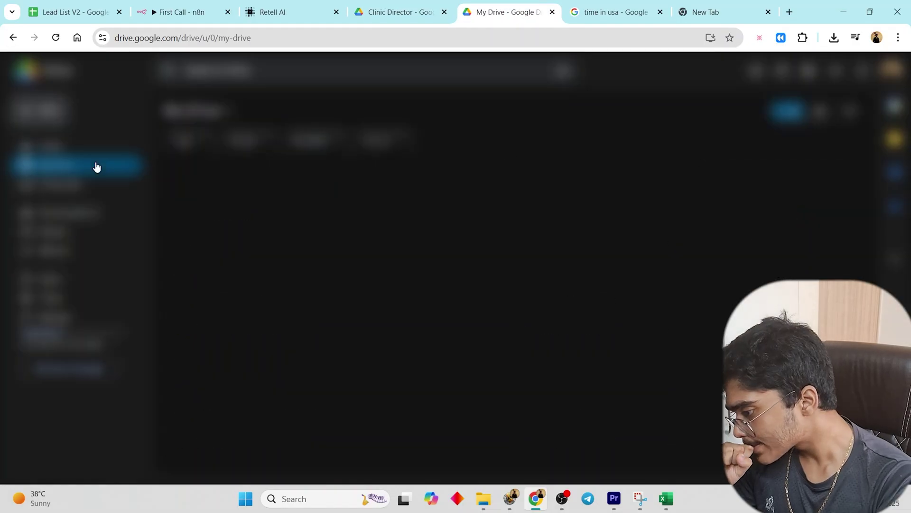
click(102, 196)
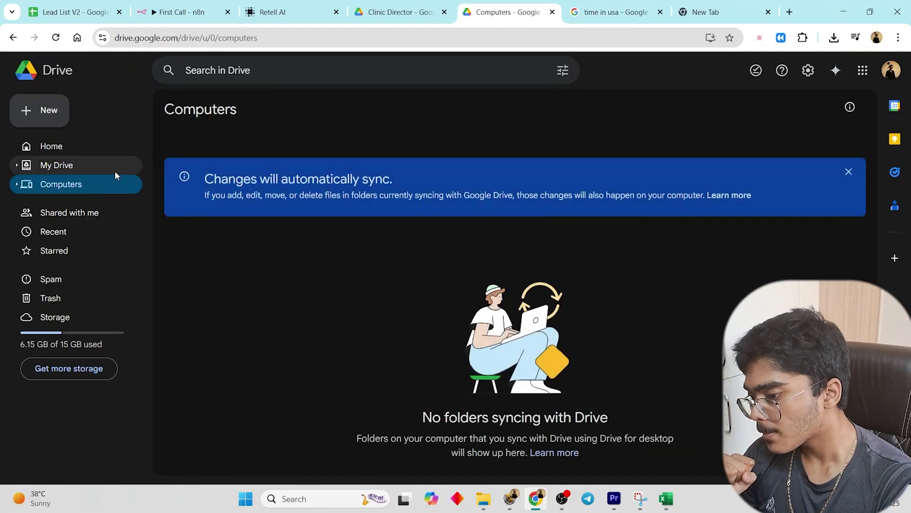
click(115, 173)
Close the Clinic Director CSV preview and browse the industry folders in the parent LeadRocks folder.
key(ctrl+shift+Tab)
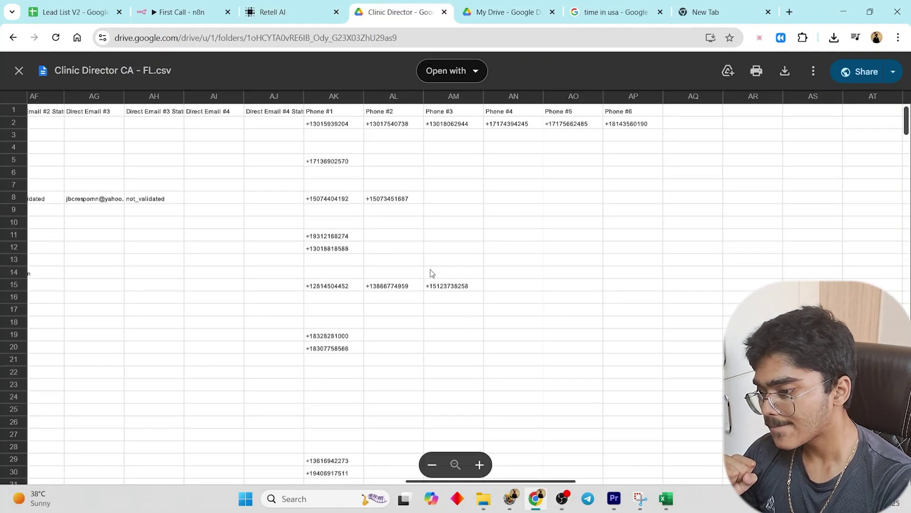
click(19, 71)
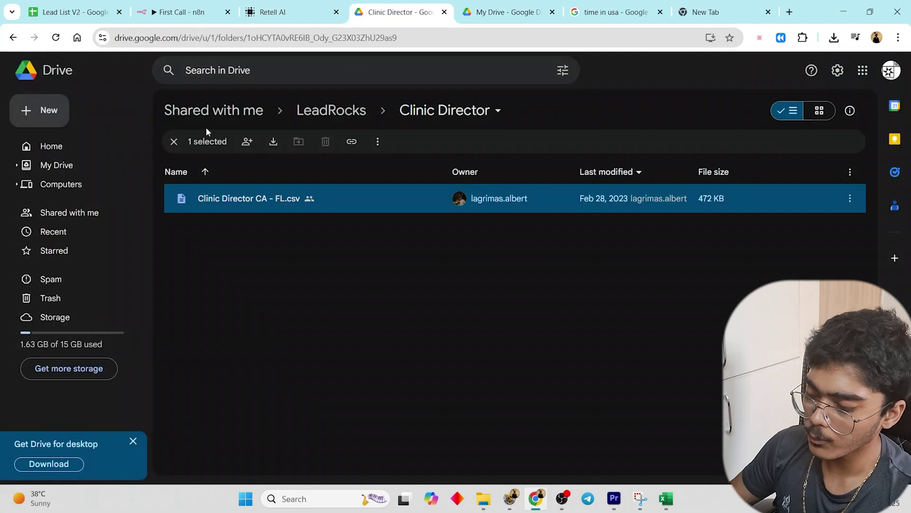
click(174, 141)
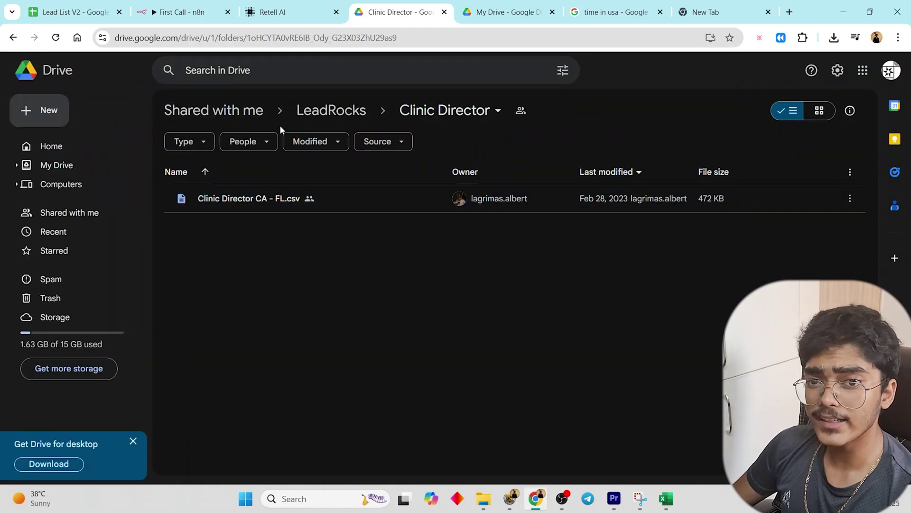
click(331, 111)
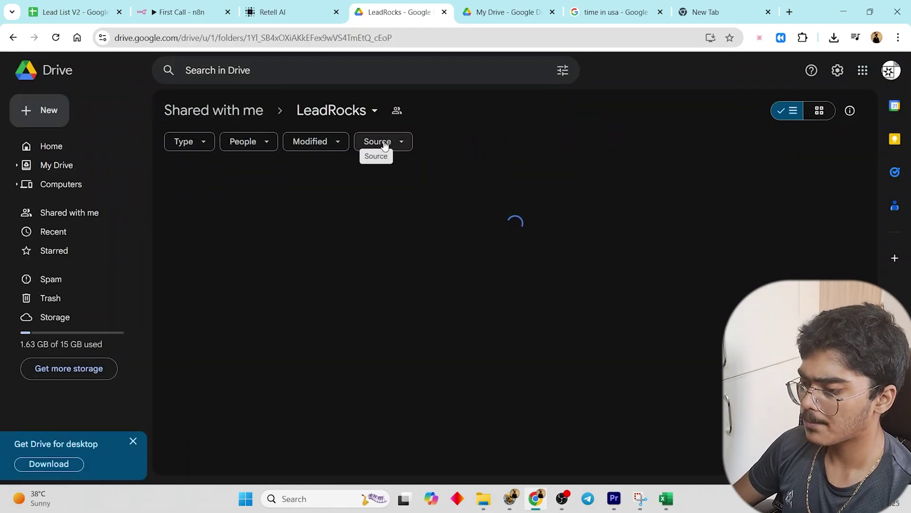
scroll(337, 313, down, 10)
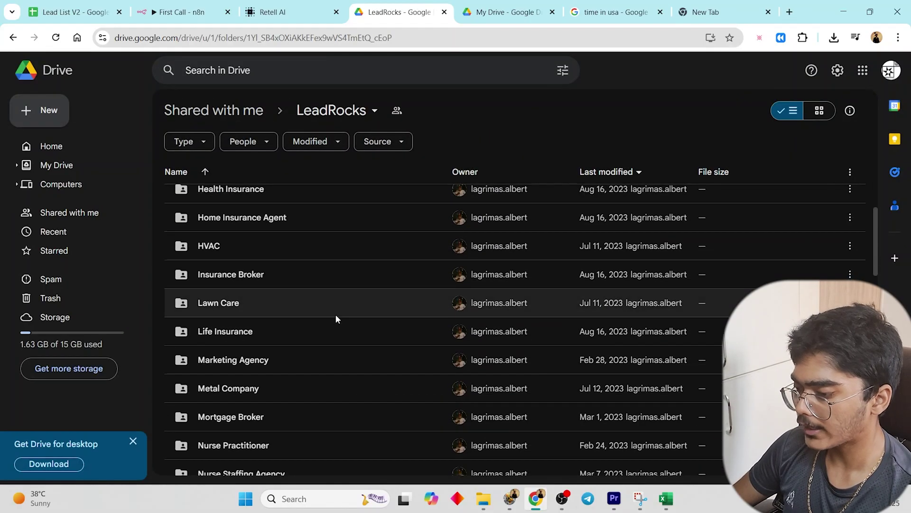
scroll(336, 294, down, 3)
scroll(337, 291, up, 3)
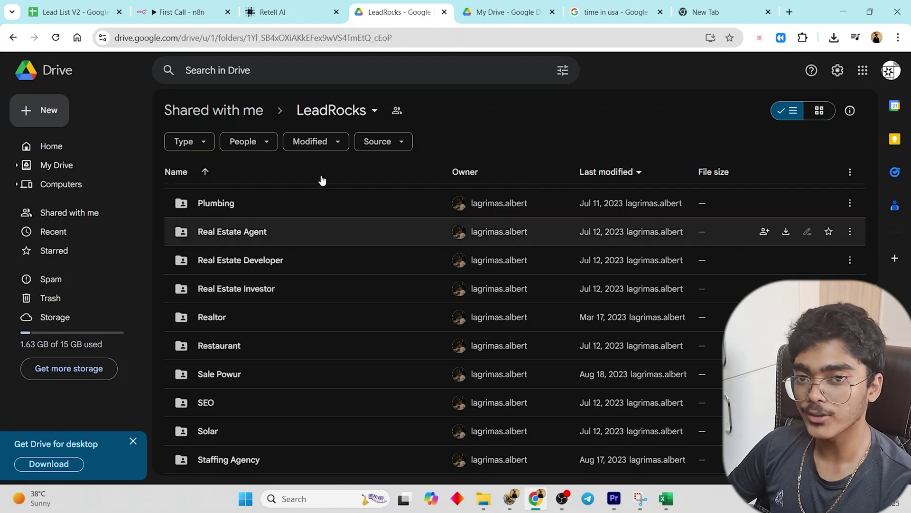
Open the Ninja Leads folder from the files shared with this account.
click(250, 121)
double_click(384, 297)
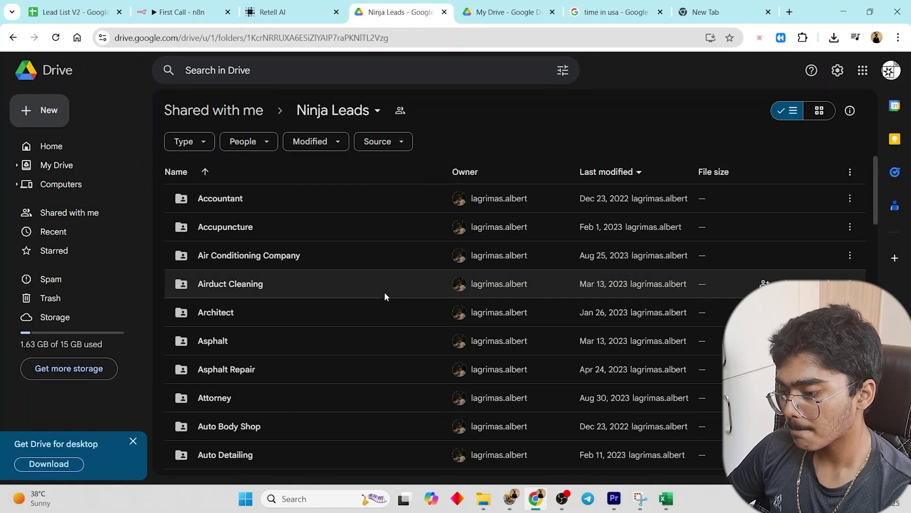
Look through the industry subfolders of the Ninja Leads folder, from Accountant down to Make Up Artist.
scroll(385, 296, down, 1)
scroll(385, 296, down, 4)
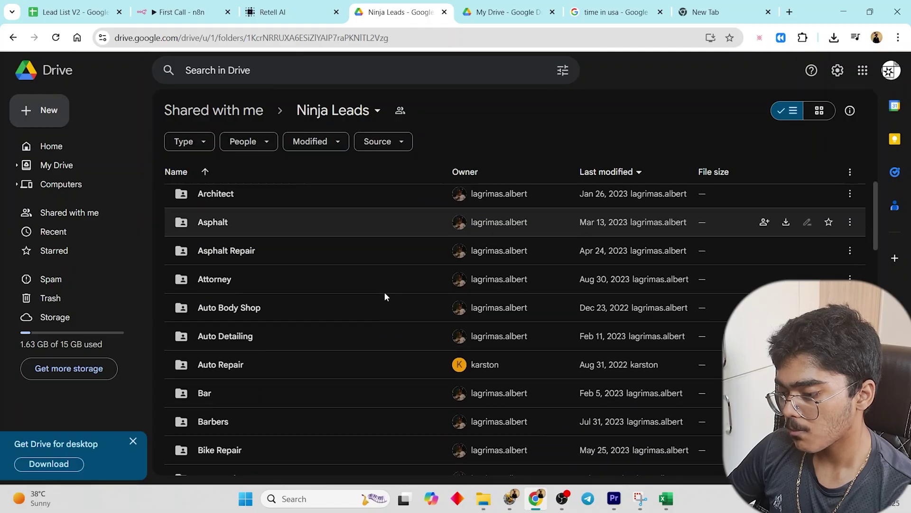
scroll(384, 296, down, 7)
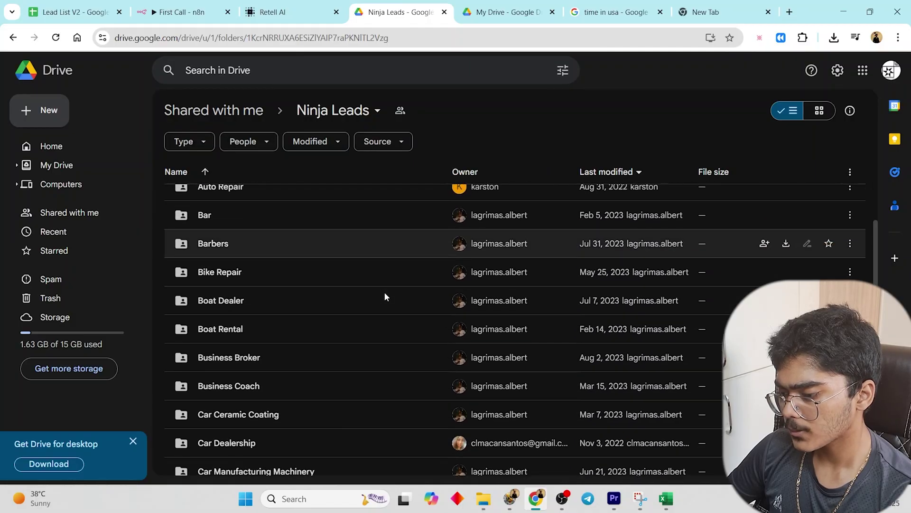
scroll(384, 297, down, 5)
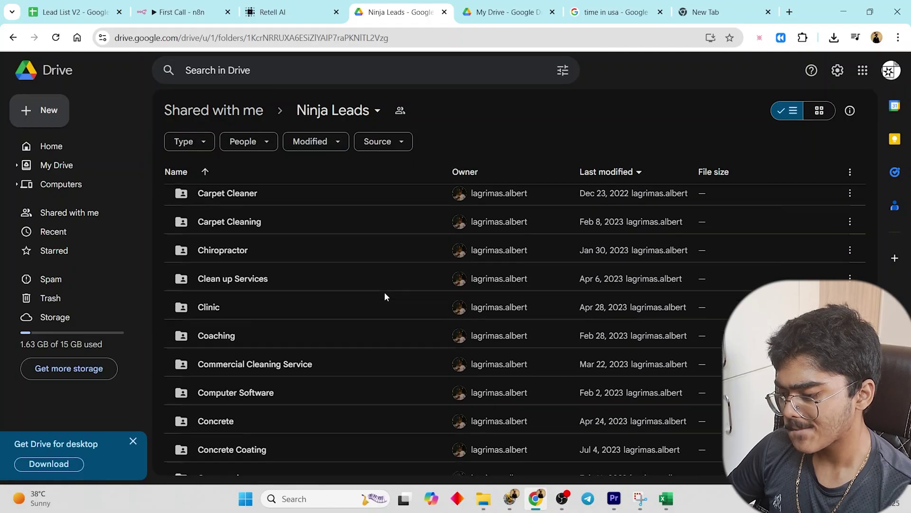
scroll(383, 291, down, 6)
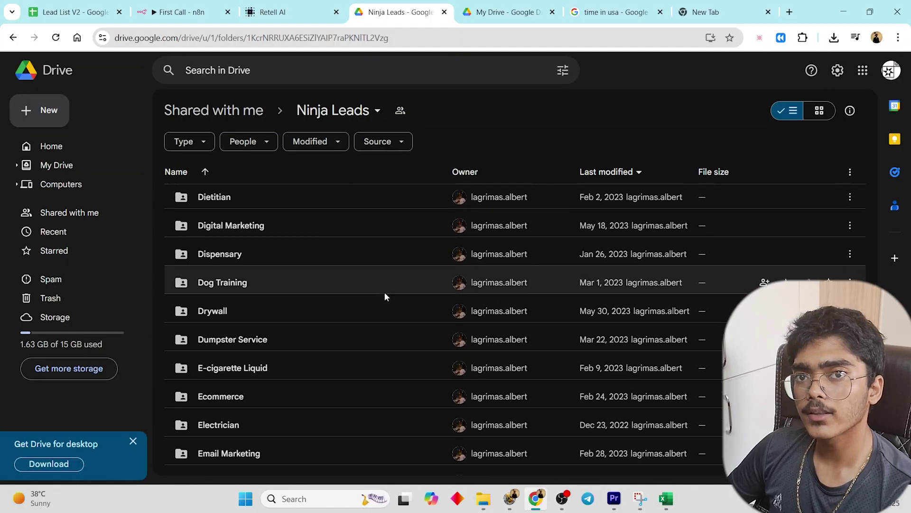
scroll(385, 292, down, 3)
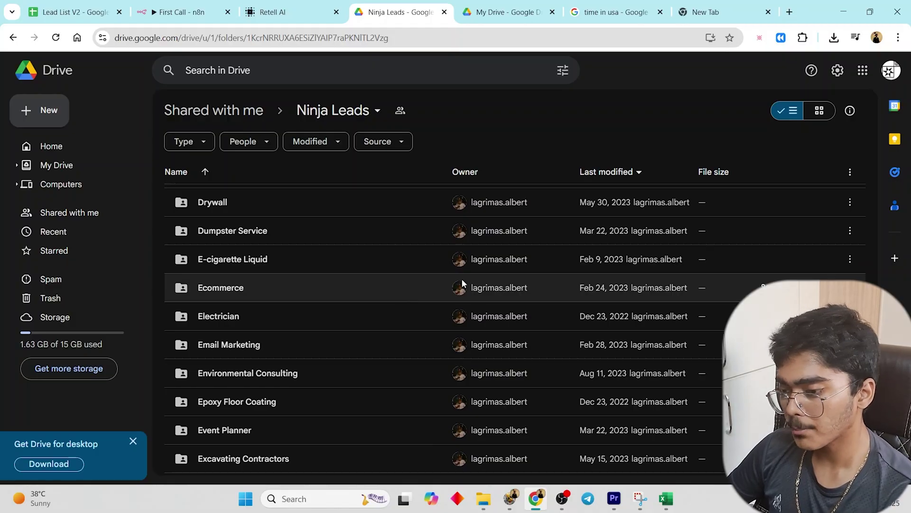
mouse_move(462, 280)
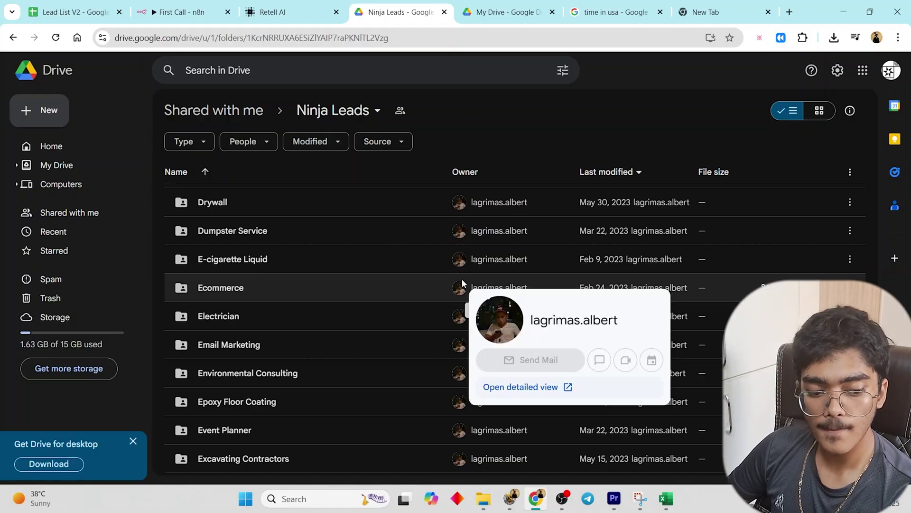
scroll(468, 224, down, 8)
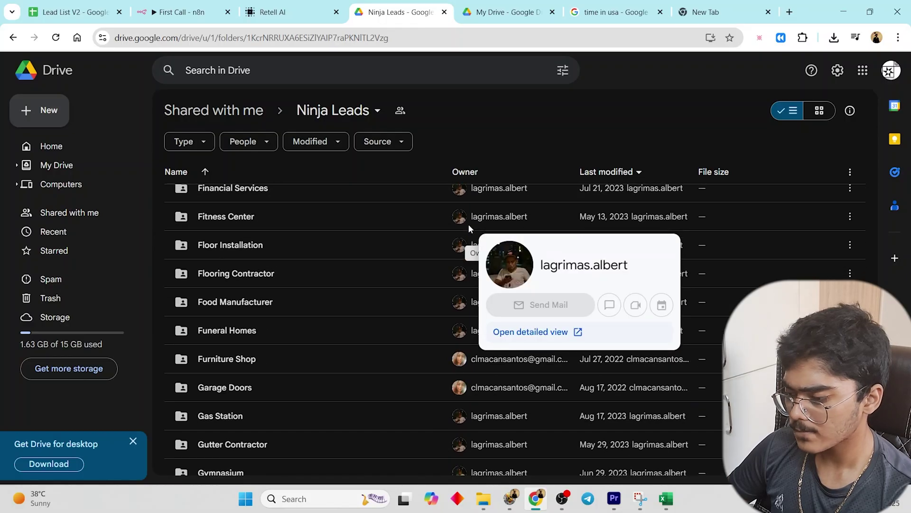
scroll(469, 228, down, 10)
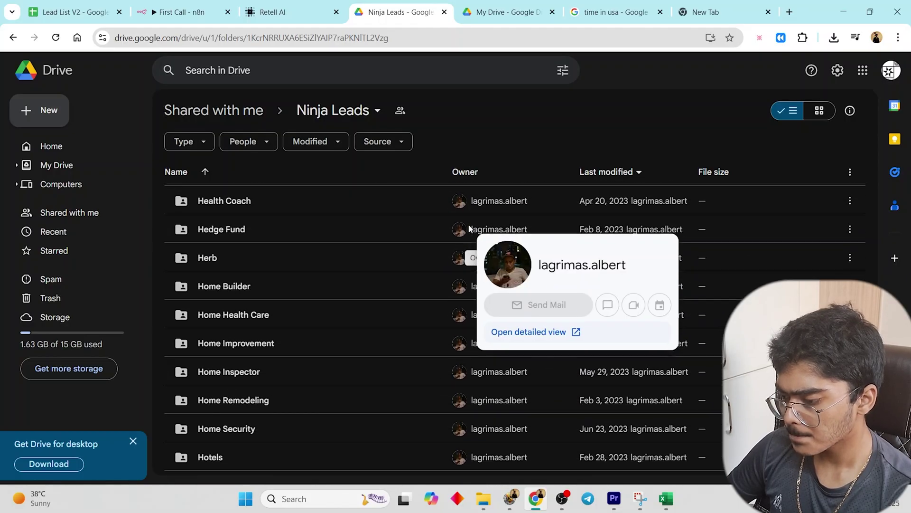
scroll(468, 224, down, 7)
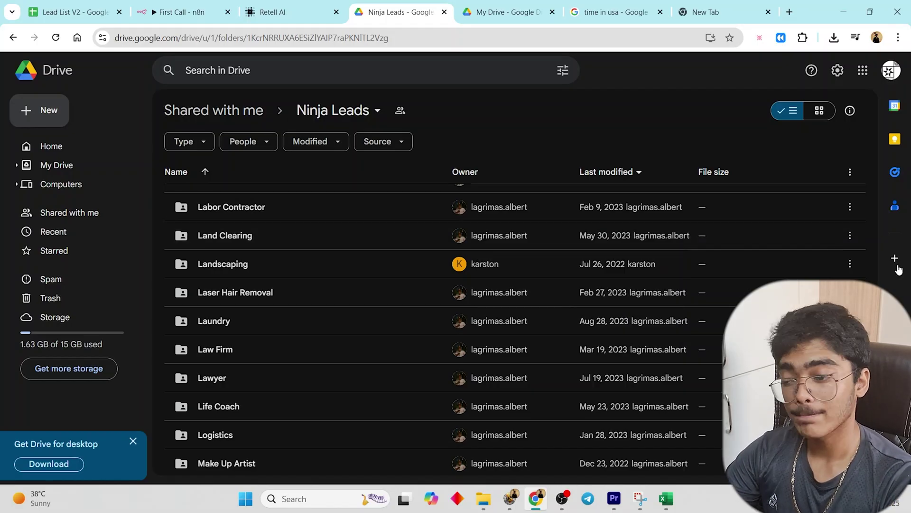
Search Google for "cold calling lead list India" and look over the results.
click(743, 7)
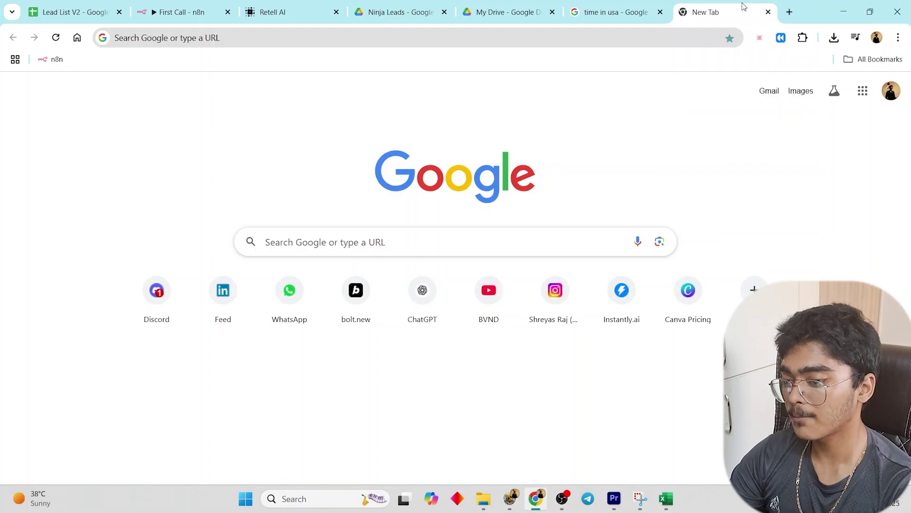
click(657, 38)
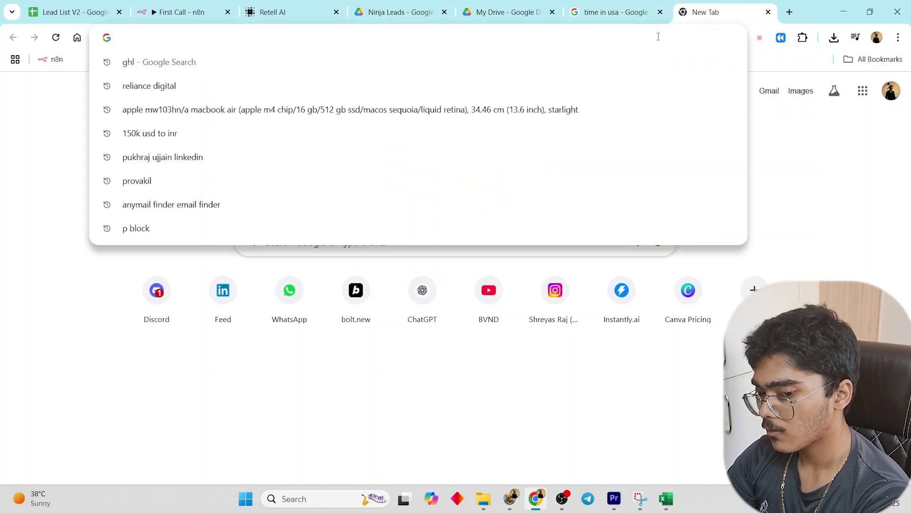
text(cold callin)
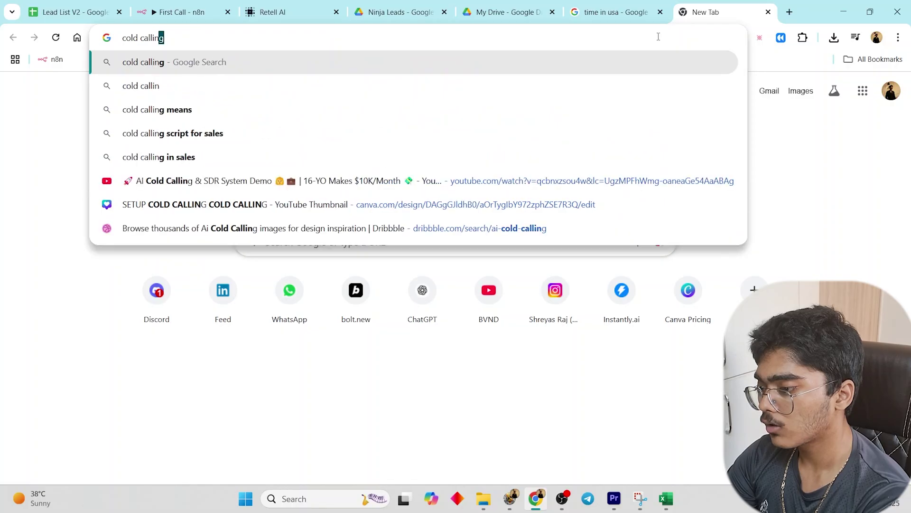
text(g lead list )
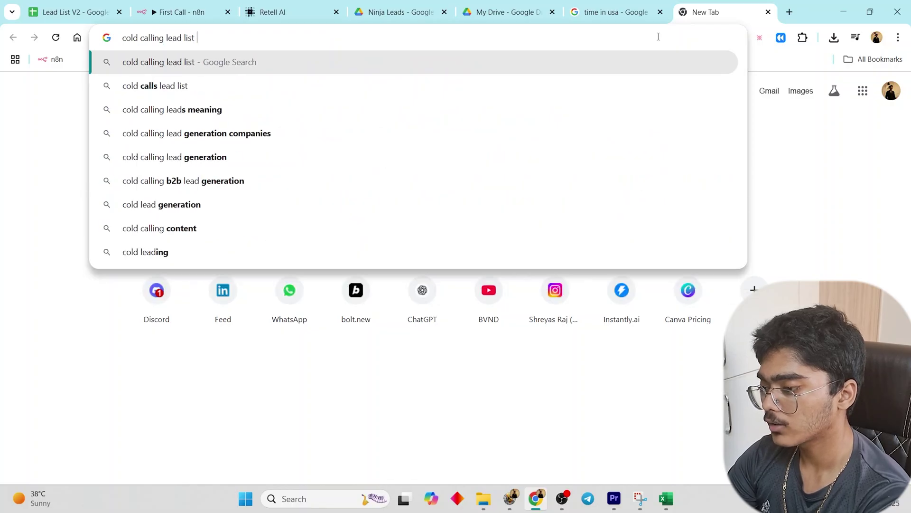
text(India)
key(Return)
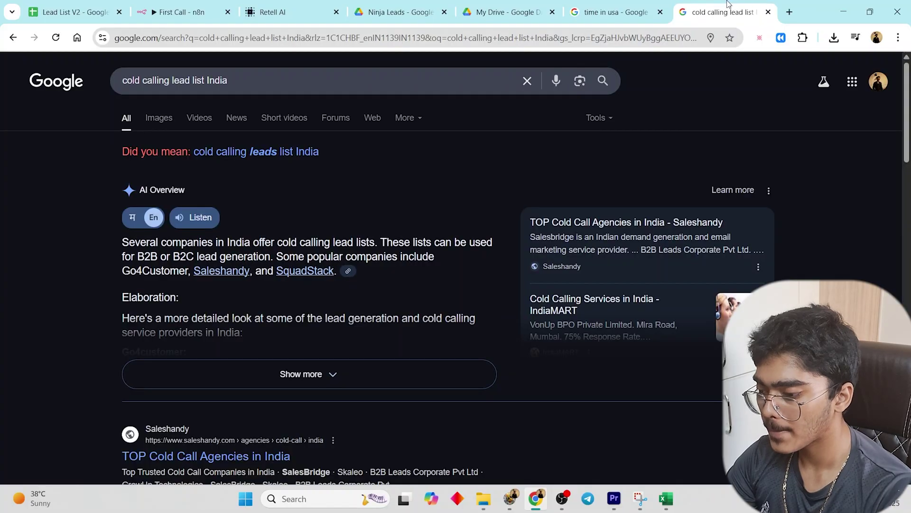
scroll(513, 231, down, 4)
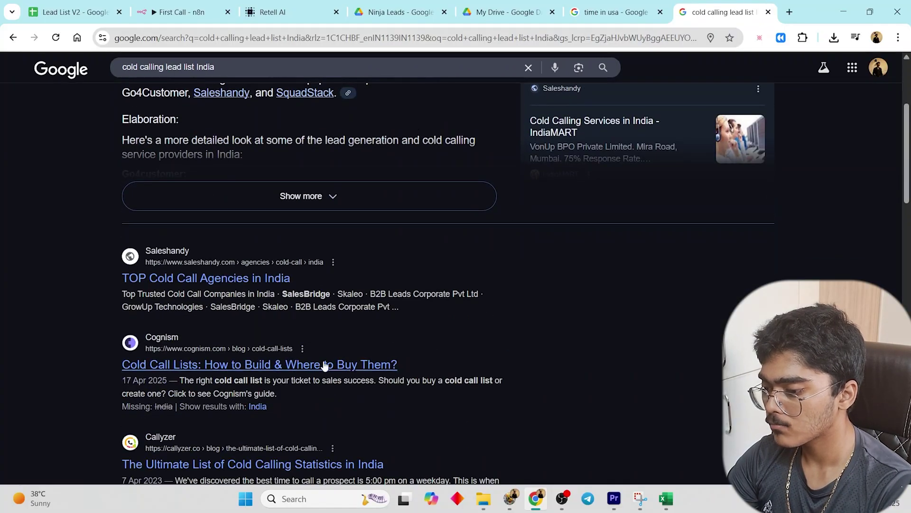
scroll(512, 254, up, 4)
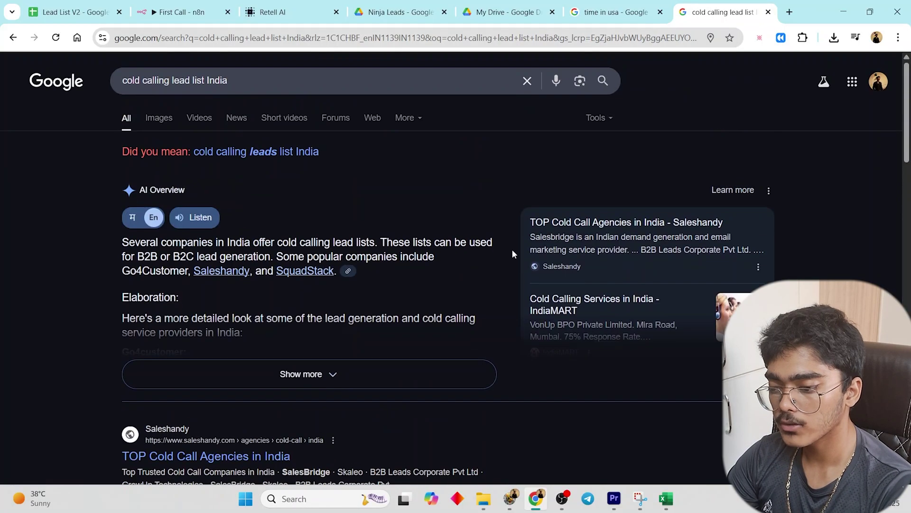
click(790, 12)
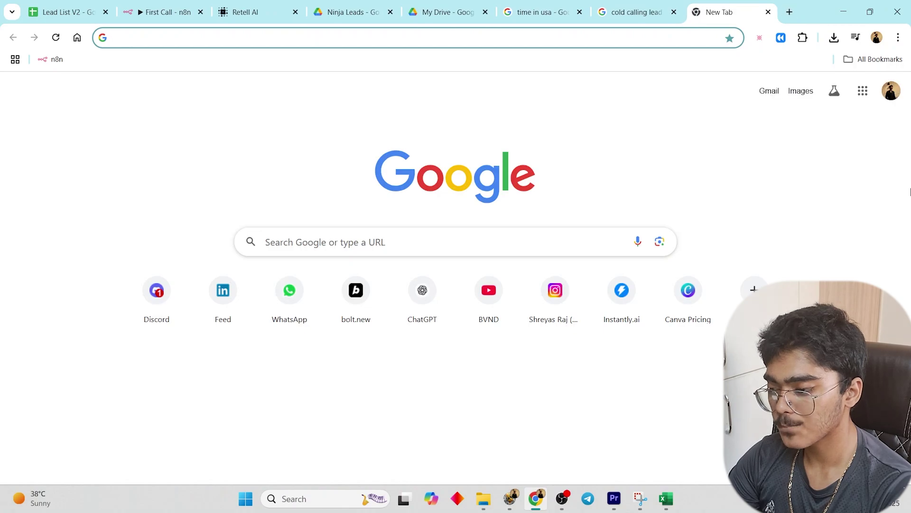
text(goog)
key(Return)
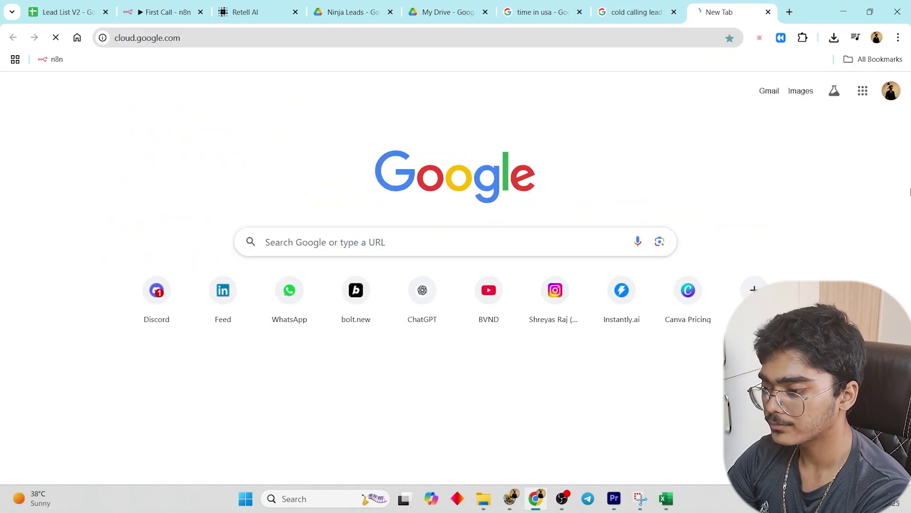
Search Google for "maps" in a new browser tab.
click(791, 9)
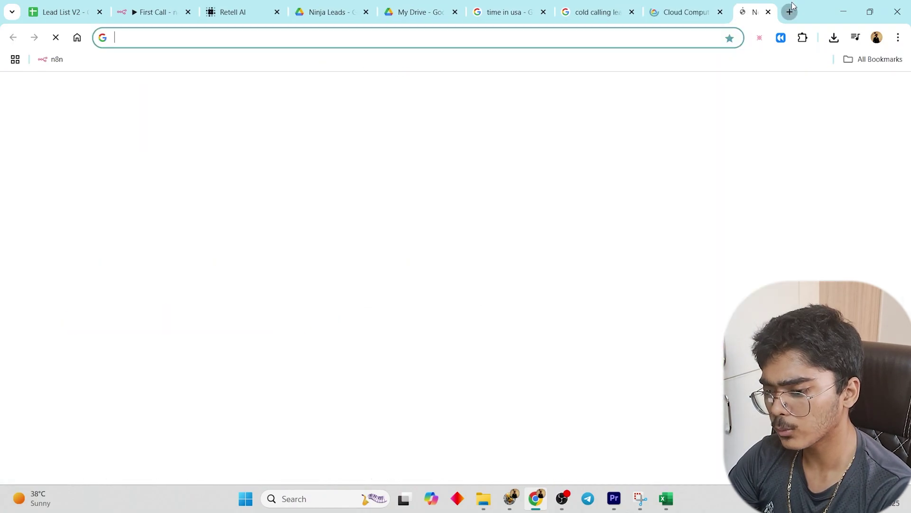
text(maps)
key(Return)
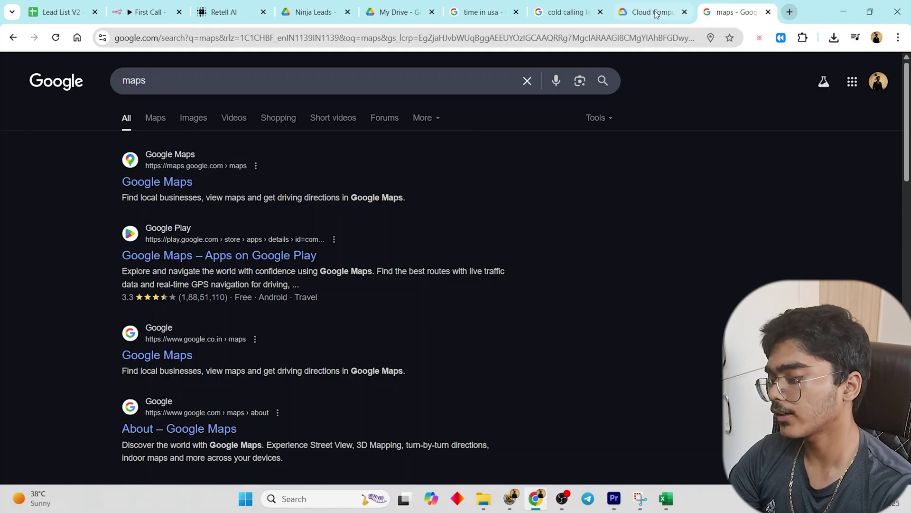
Search Google for "top dental clinics near me" and show the results in Google Maps.
key(ctrl+a)
text(pot)
key(Escape)
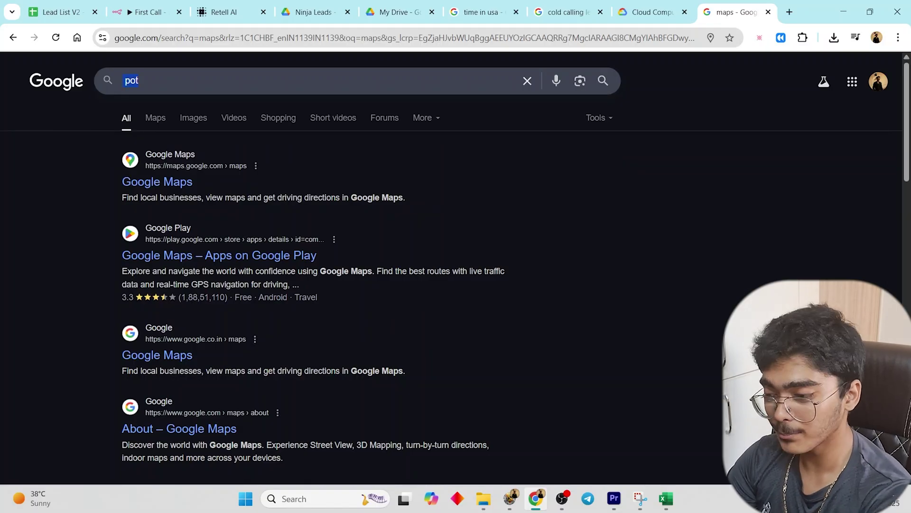
key(BackSpace)
text(top)
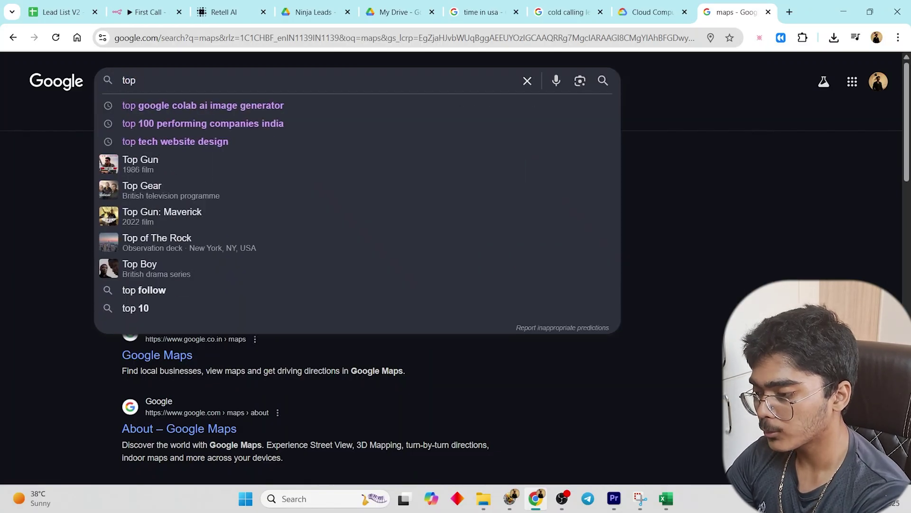
text( dental cli)
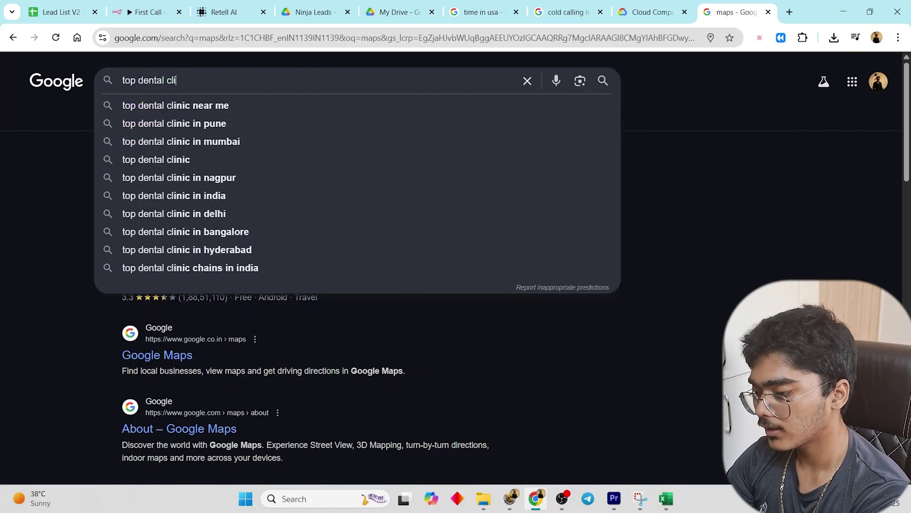
text(nics near me)
key(Return)
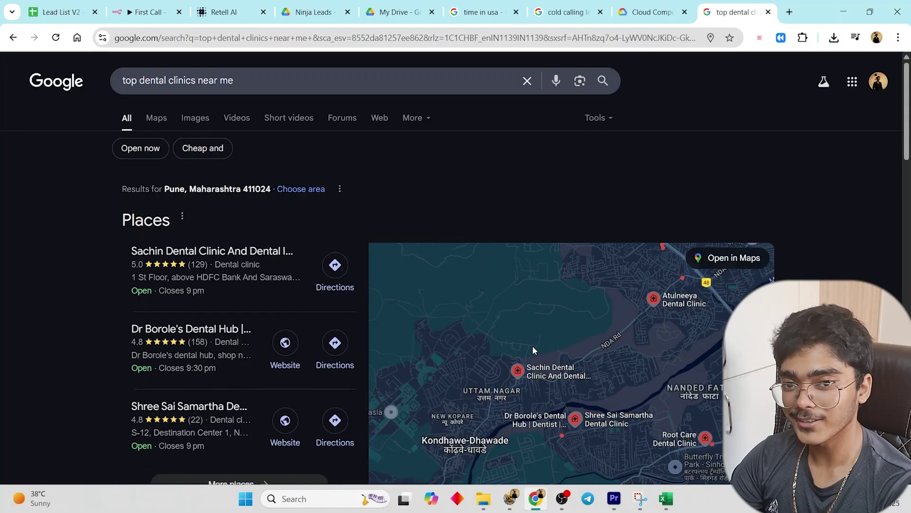
click(161, 117)
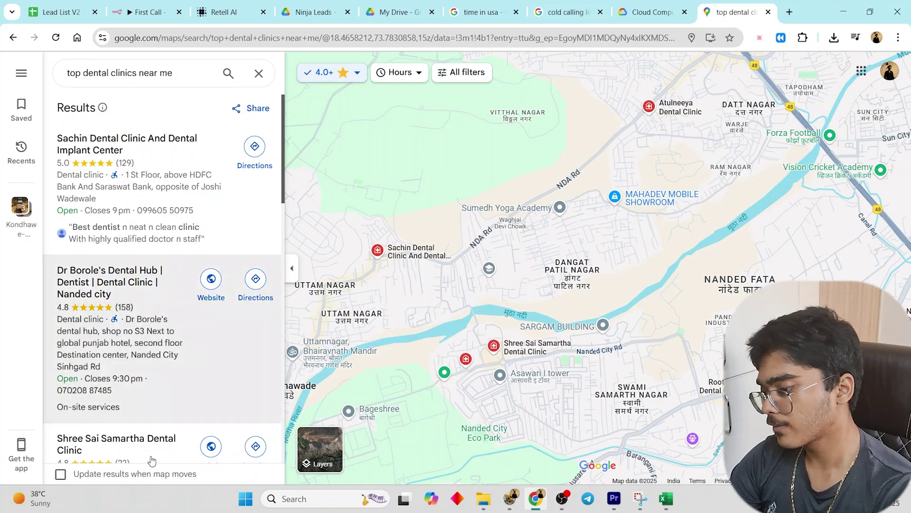
mouse_move(38, 498)
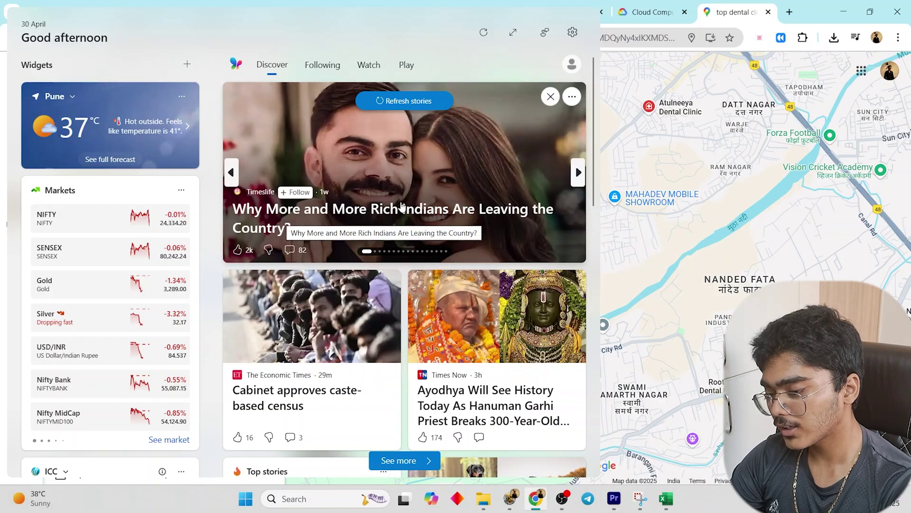
click(652, 184)
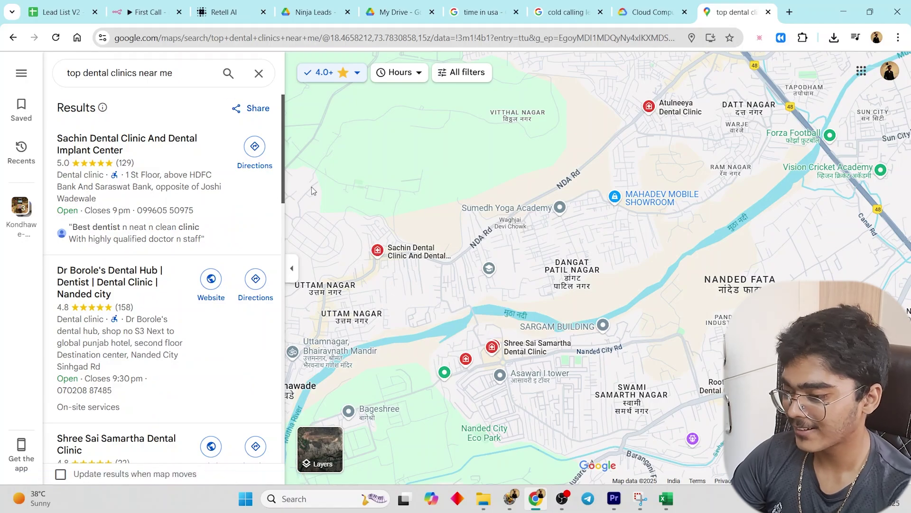
Look through the dental clinic listings with their phone numbers and websites, and explore the clinics on the map around Nanded City.
scroll(228, 239, down, 4)
scroll(228, 240, down, 15)
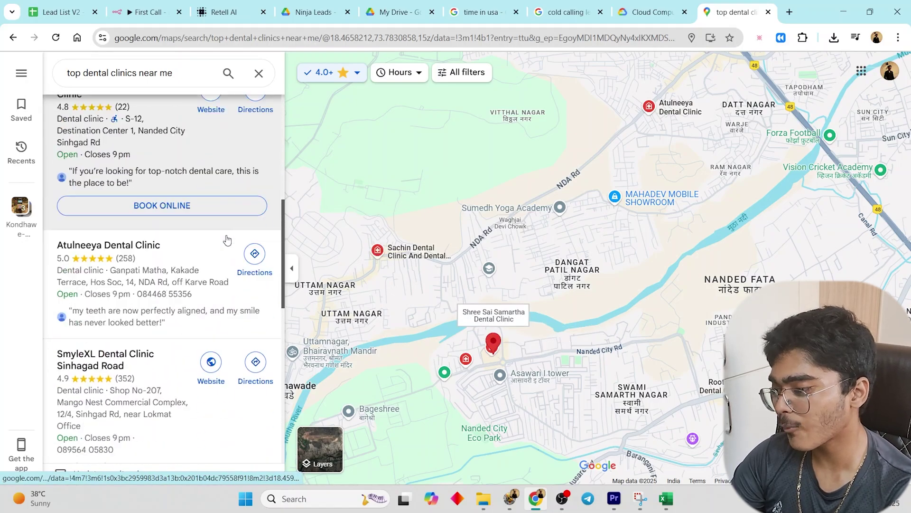
scroll(223, 242, down, 15)
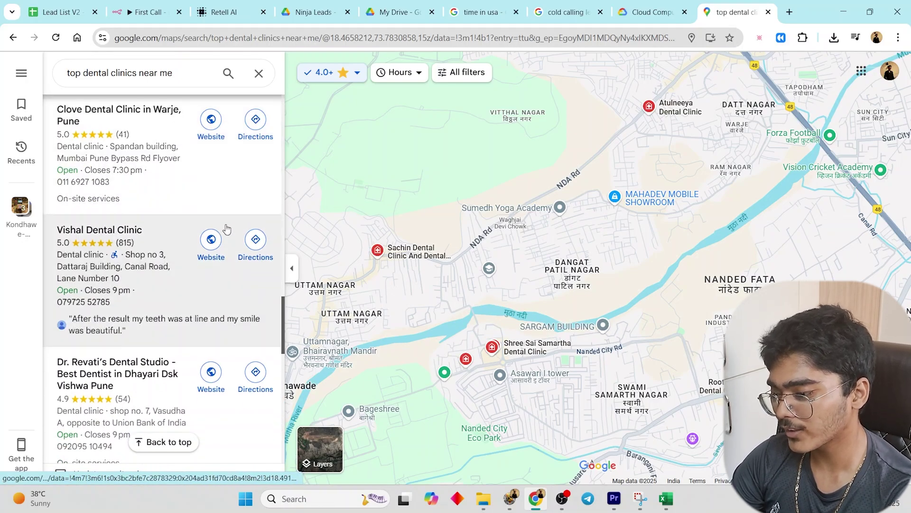
scroll(225, 230, down, 2)
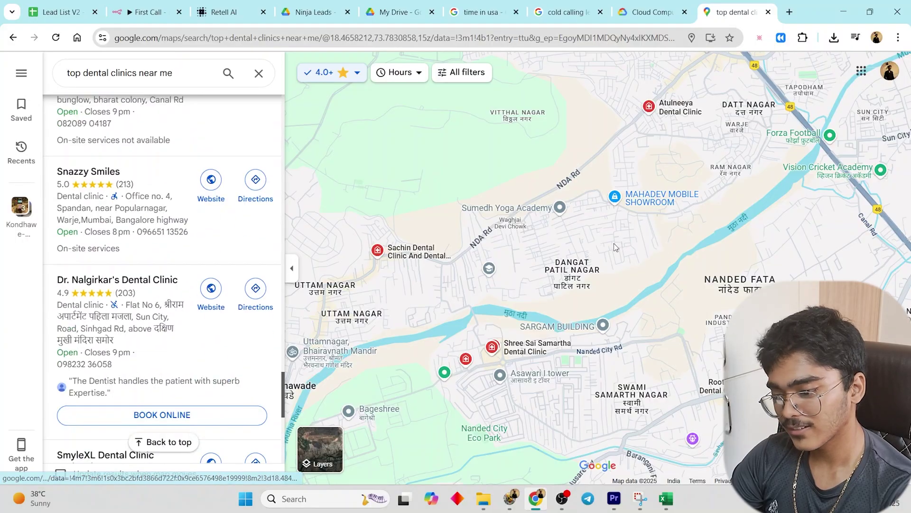
scroll(612, 242, down, 2)
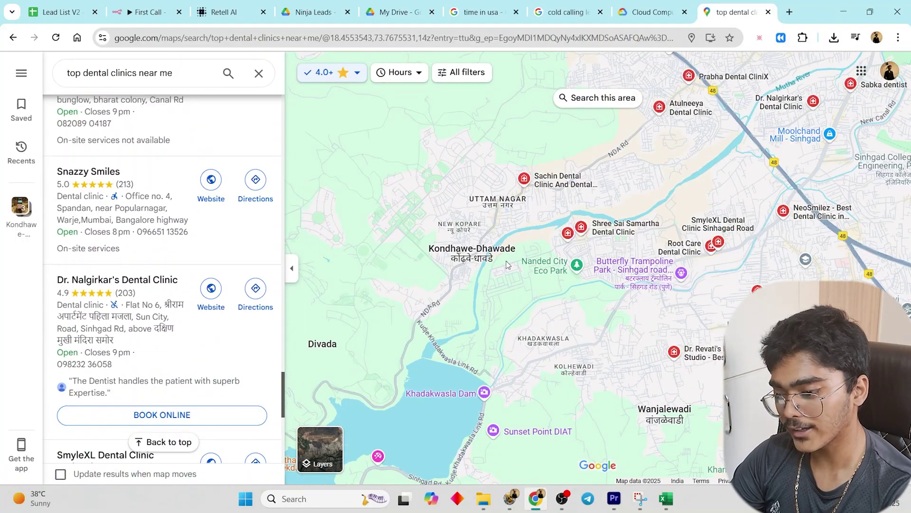
scroll(554, 255, up, 2)
scroll(478, 253, up, 3)
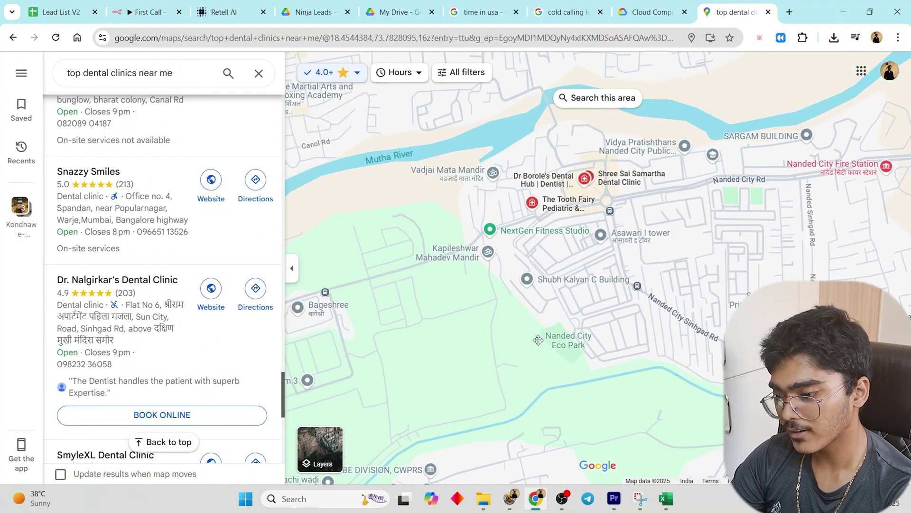
scroll(680, 133, up, 3)
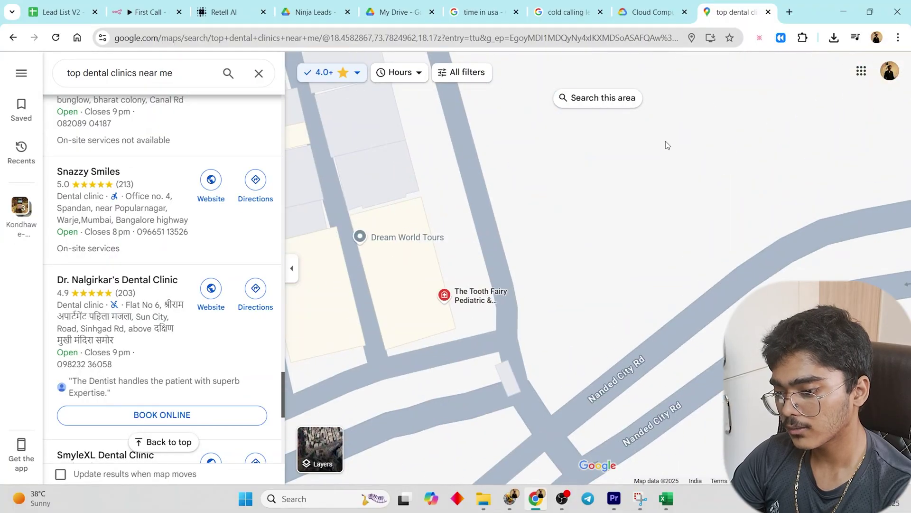
drag(502, 266, 546, 296)
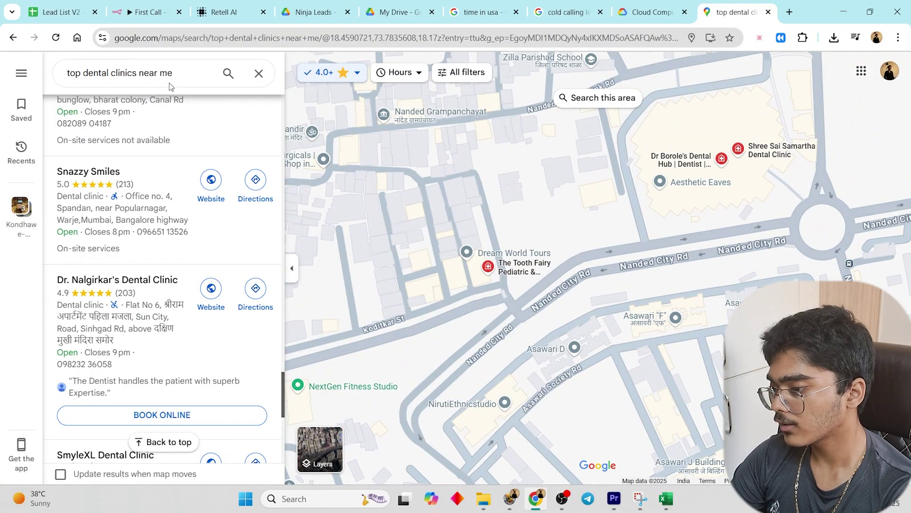
scroll(158, 275, up, 1)
scroll(158, 275, up, 10)
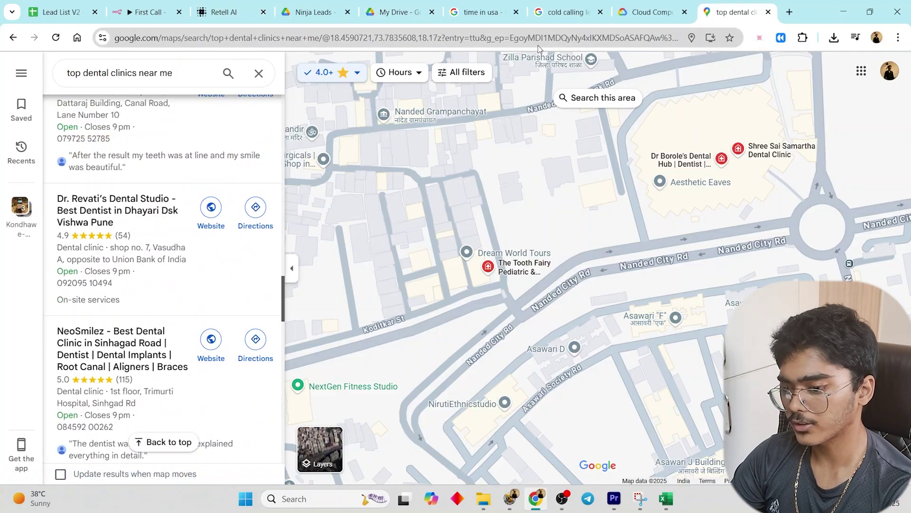
Run Instant Data Scraper on the dental clinic listings, examine the scraped table, and move its window clear of the listings.
click(803, 38)
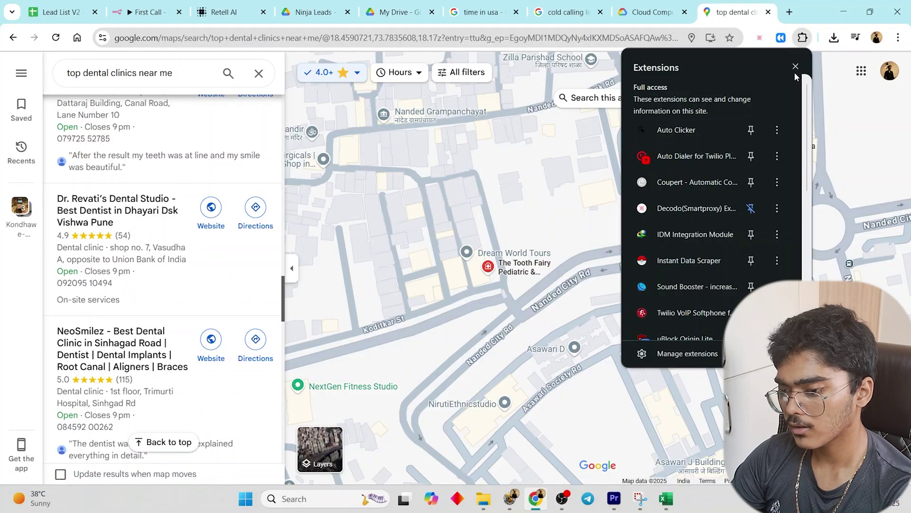
click(689, 260)
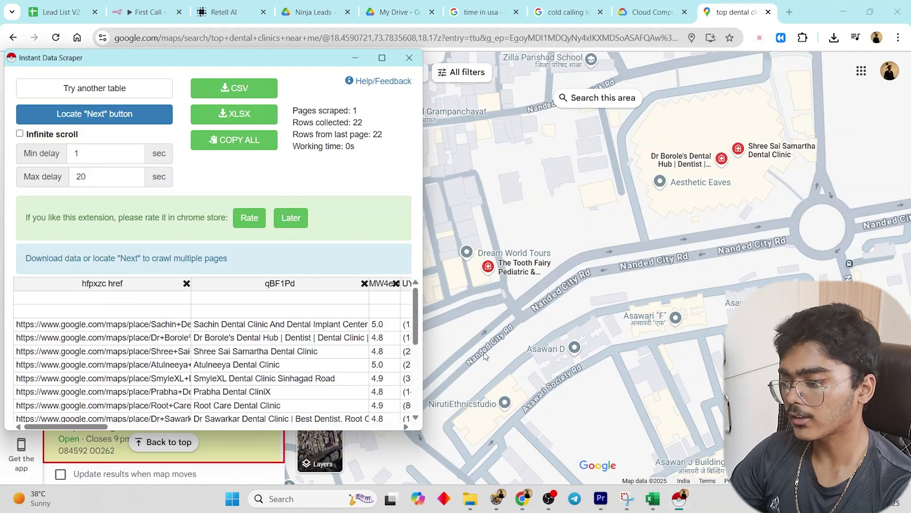
click(382, 59)
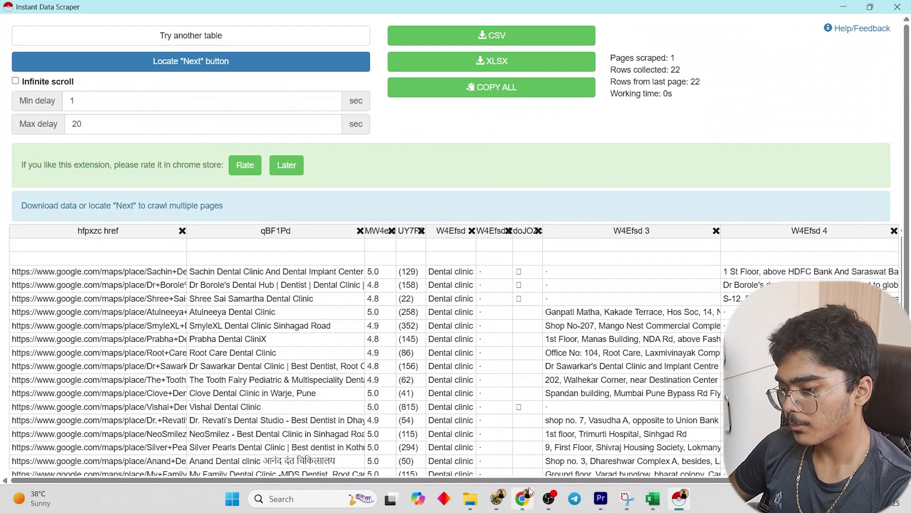
scroll(576, 484, right, 1)
scroll(602, 481, left, 1)
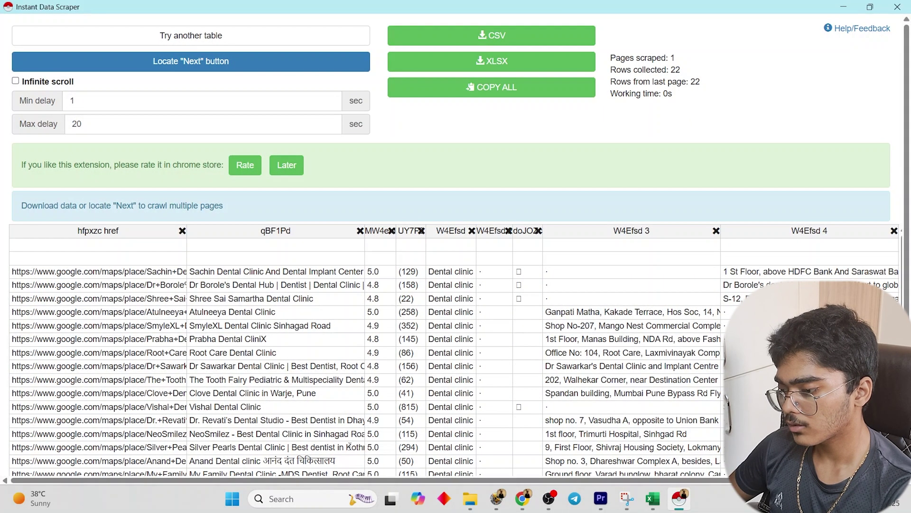
click(870, 7)
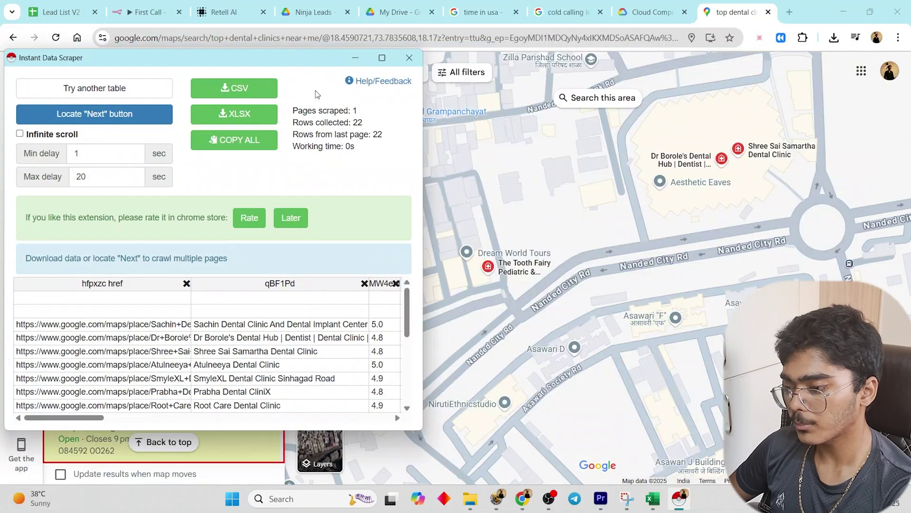
drag(320, 55, 730, 119)
Open the first listing, Sachin Dental Clinic And Dental Implant Center, review its details, and copy its phone number.
scroll(190, 237, up, 6)
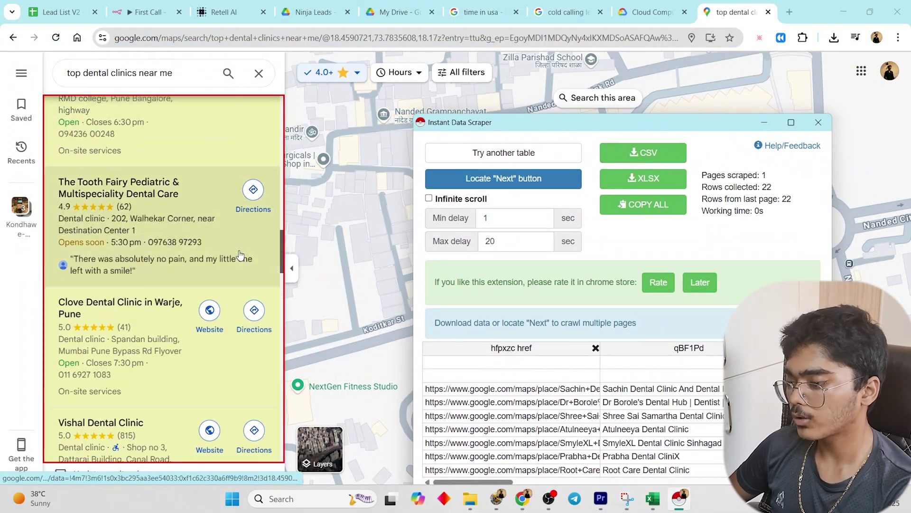
scroll(198, 167, up, 10)
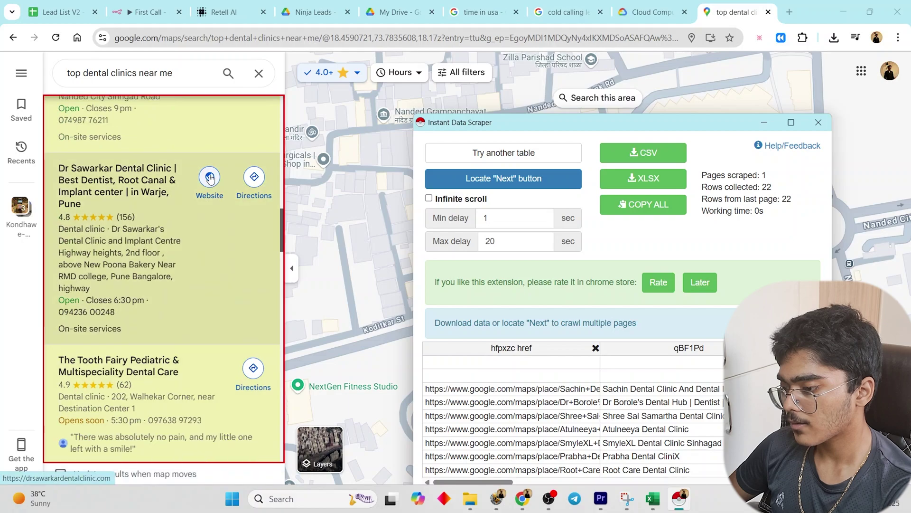
scroll(198, 167, up, 10)
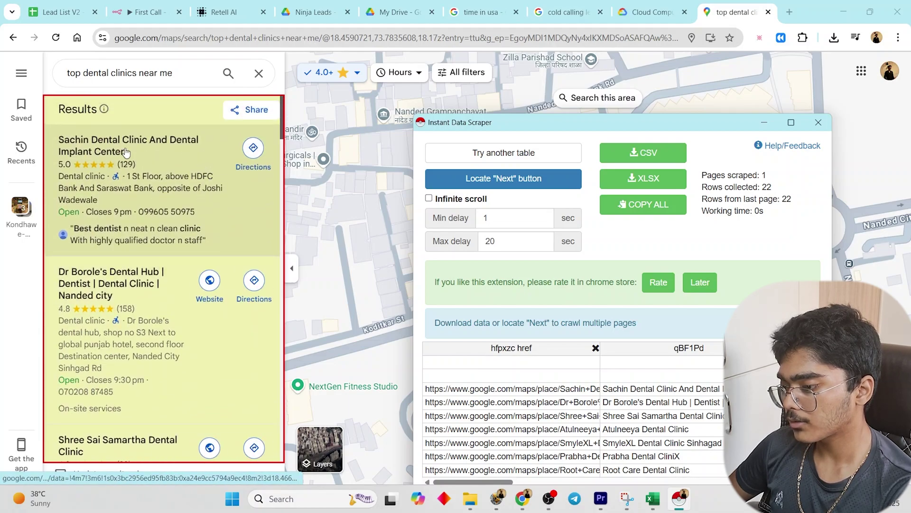
click(108, 204)
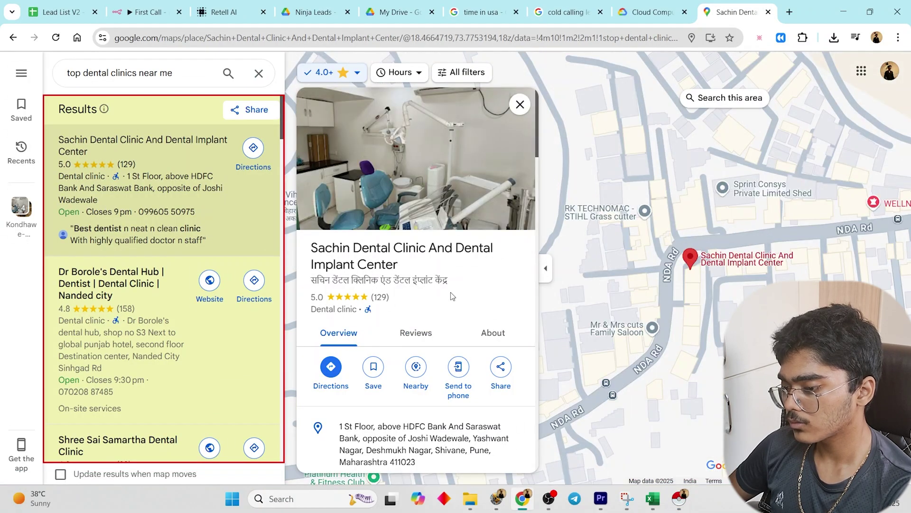
scroll(486, 314, down, 3)
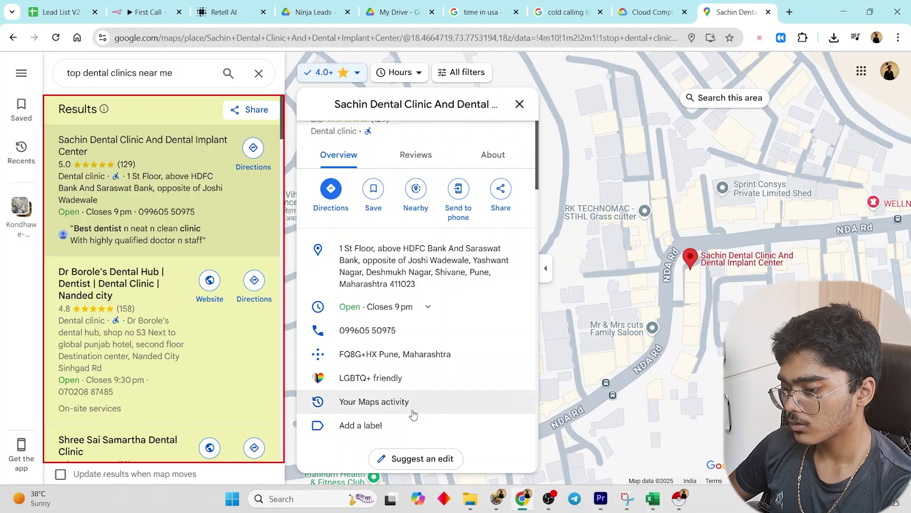
scroll(377, 378, up, 5)
scroll(457, 330, down, 2)
scroll(476, 319, up, 2)
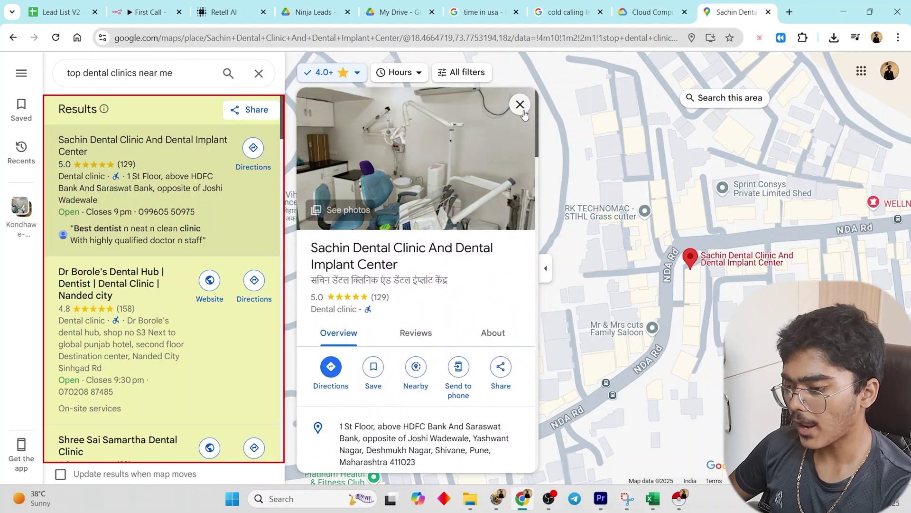
scroll(351, 321, down, 4)
click(372, 332)
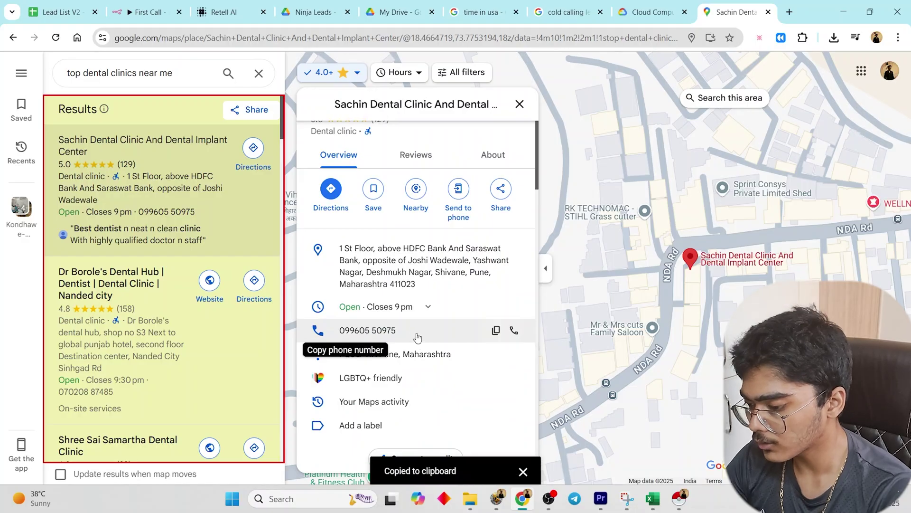
Paste the copied clinic phone number into cell F8 of the Lead List V2 spreadsheet.
click(62, 12)
click(313, 12)
click(396, 12)
click(565, 12)
click(223, 12)
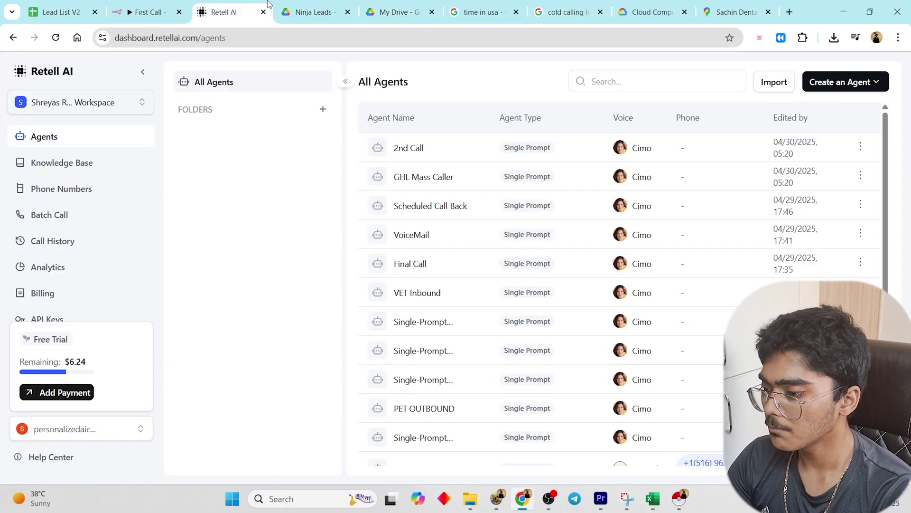
click(62, 12)
scroll(322, 370, down, 10)
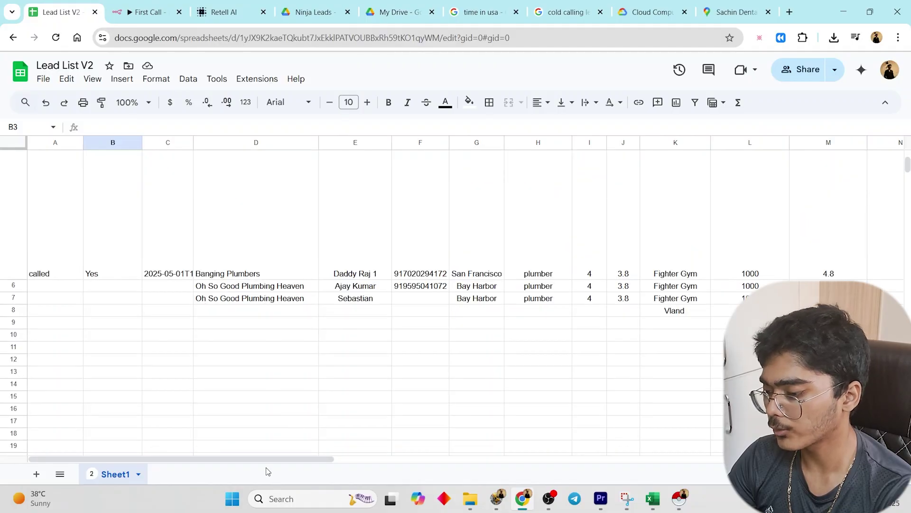
scroll(114, 342, up, 5)
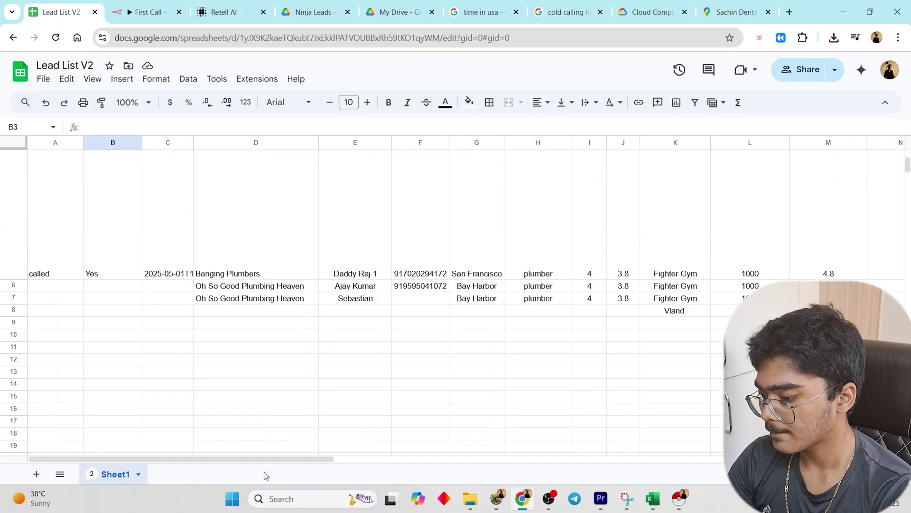
scroll(525, 326, up, 2)
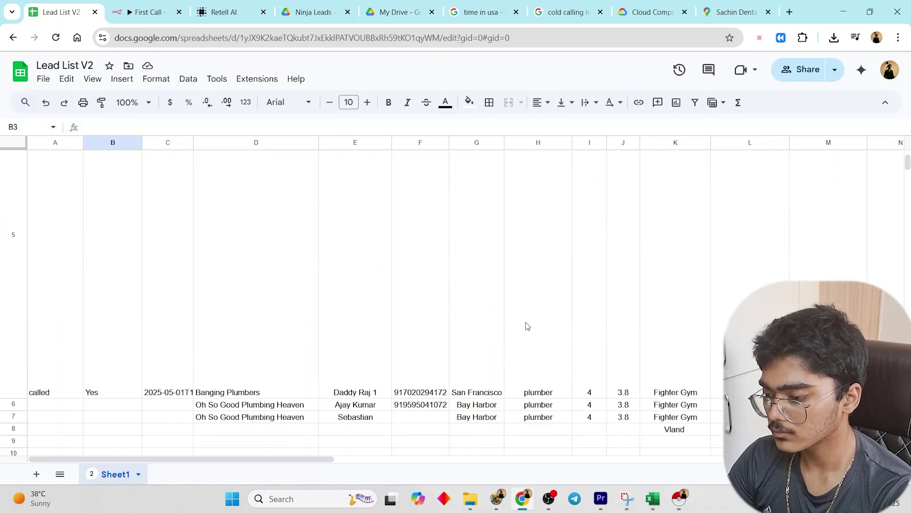
scroll(377, 346, down, 1)
click(422, 374)
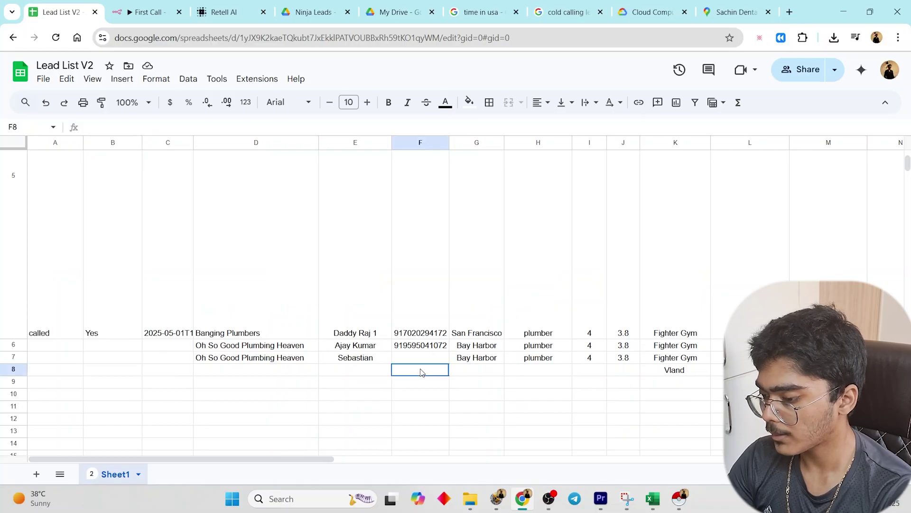
key(ctrl+v)
Fill in the new lead's location as India in G8 and its industry as Dentist in H8.
click(493, 359)
key(ctrl+c)
click(491, 365)
double_click(490, 372)
text(India)
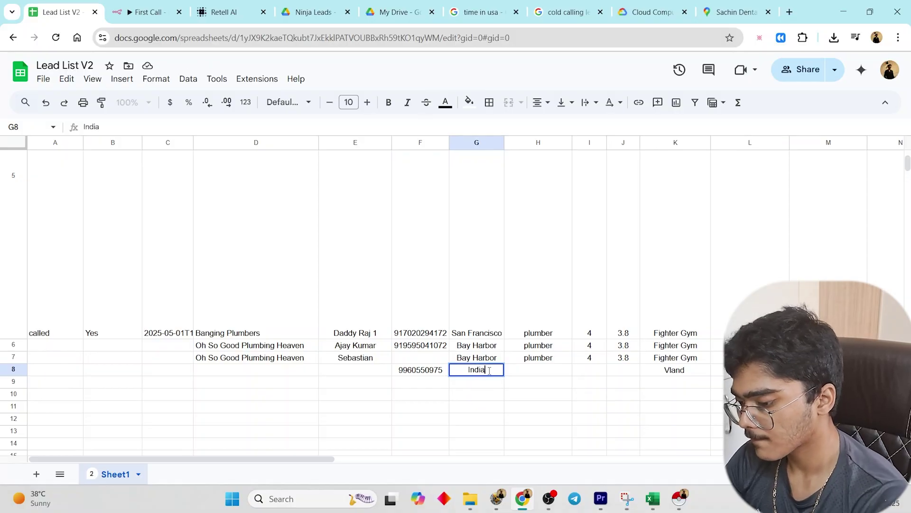
click(549, 373)
double_click(549, 371)
text(D)
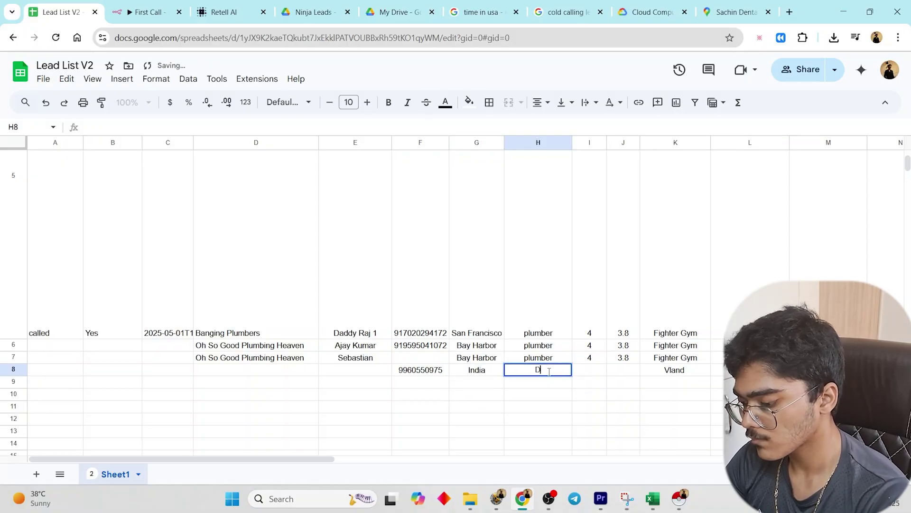
text(entist)
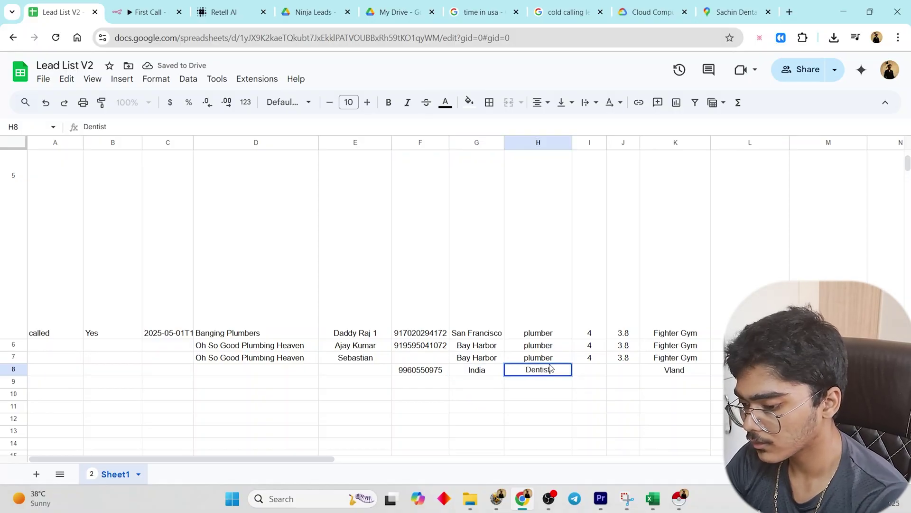
Clear the call status of the Banging Plumbers lead in cell A5.
click(56, 332)
double_click(54, 330)
key(ctrl+a)
key(BackSpace)
click(391, 351)
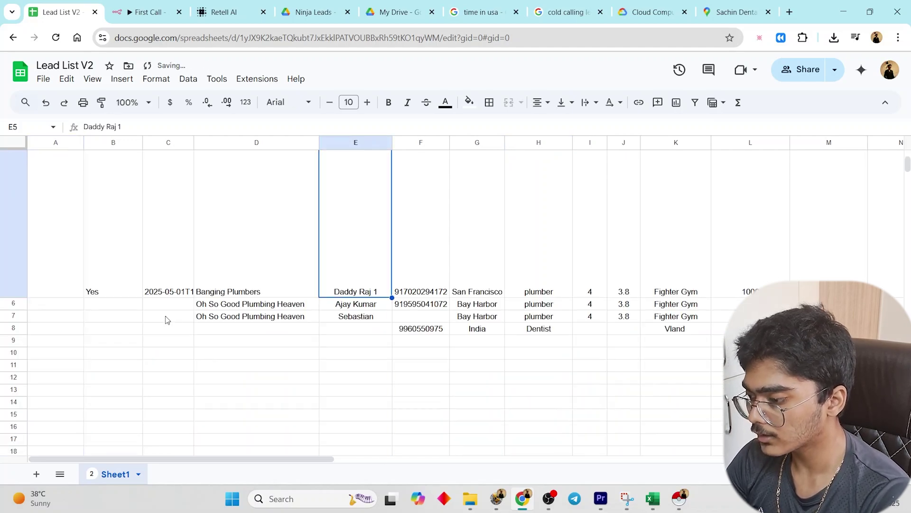
Set the new dentist lead's call status in cell A8 to "not-called".
click(38, 329)
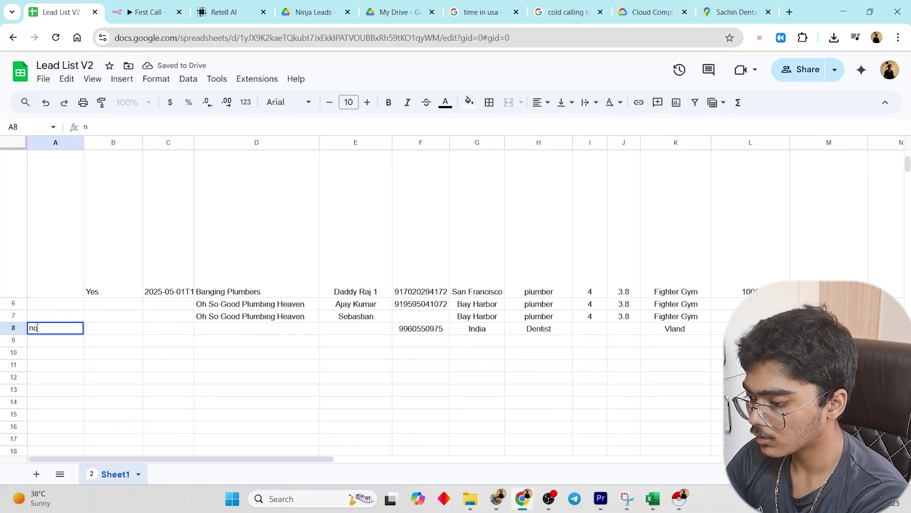
text(-called)
key(Return)
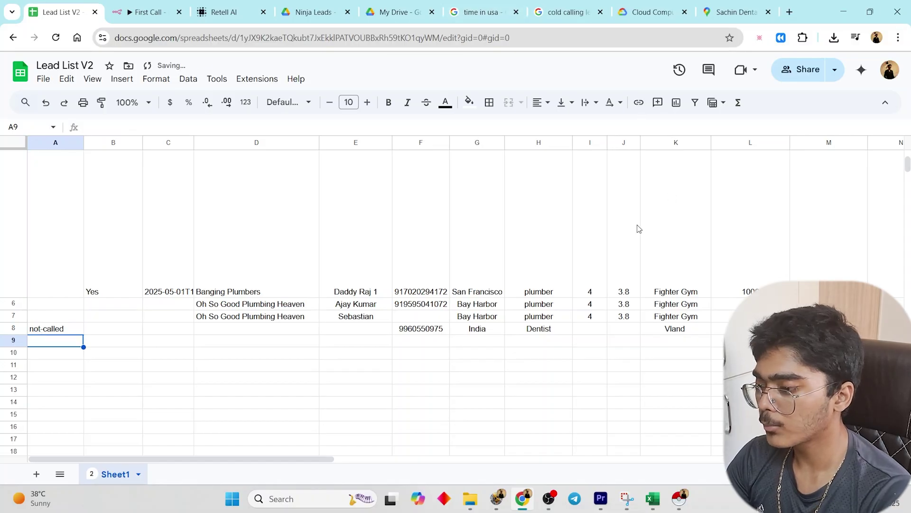
Open the GHL Mass Caller agent in Retell AI and copy its entire prompt.
click(204, 4)
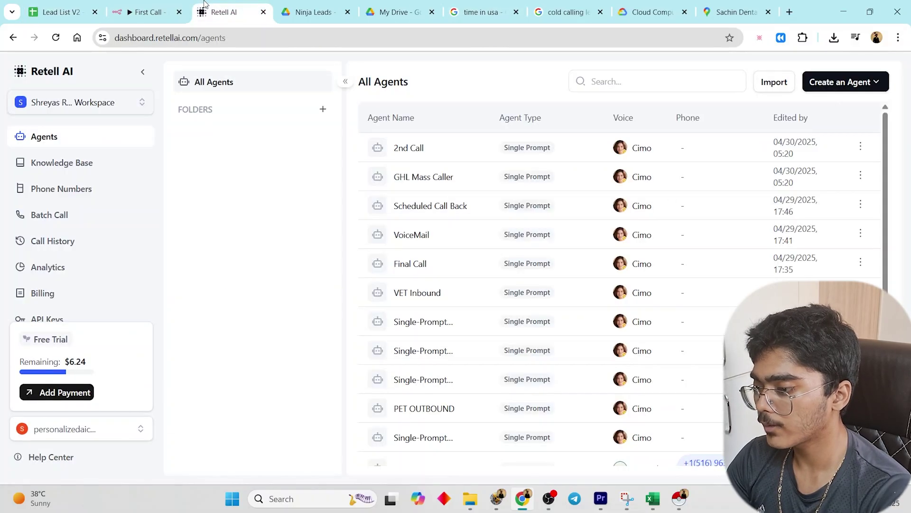
click(423, 177)
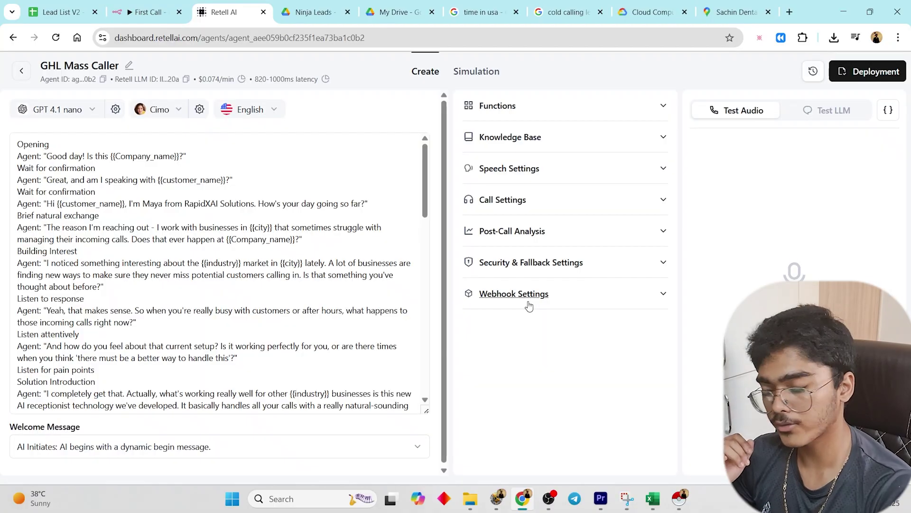
click(235, 325)
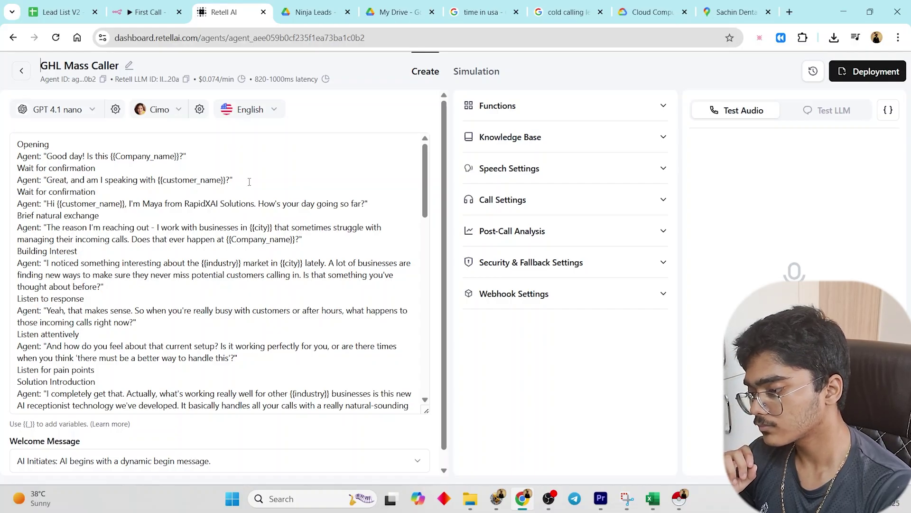
click(126, 200)
key(ctrl+a)
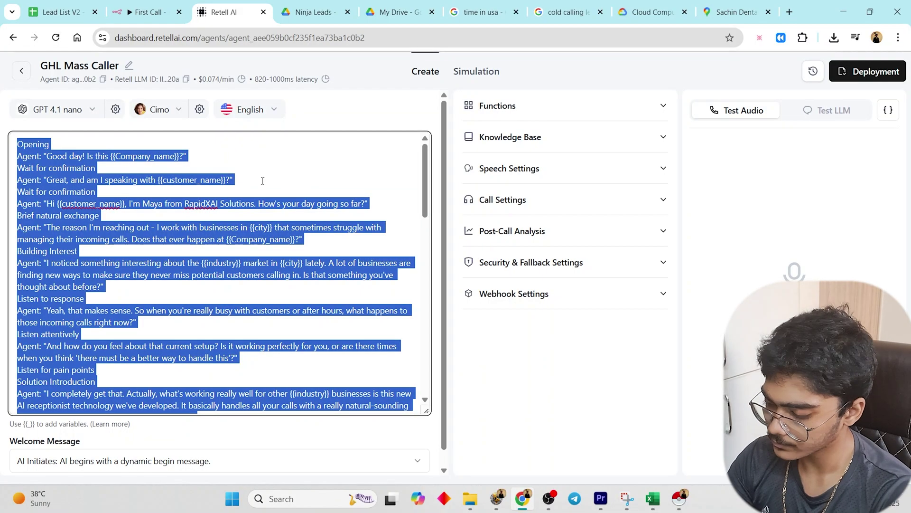
Open Claude in a new browser tab, paste the agent prompt, and ask it to remove the customer name variable.
click(788, 7)
text(cl)
key(Return)
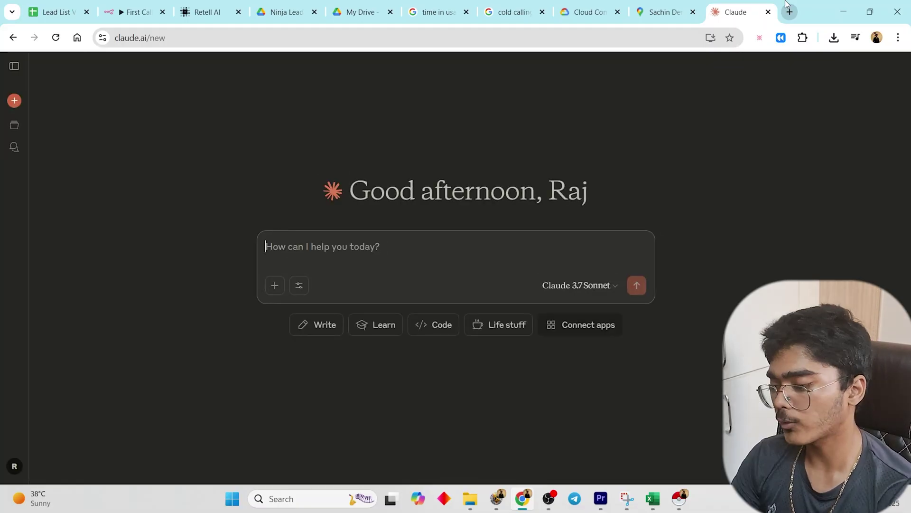
key(ctrl+v)
text(r)
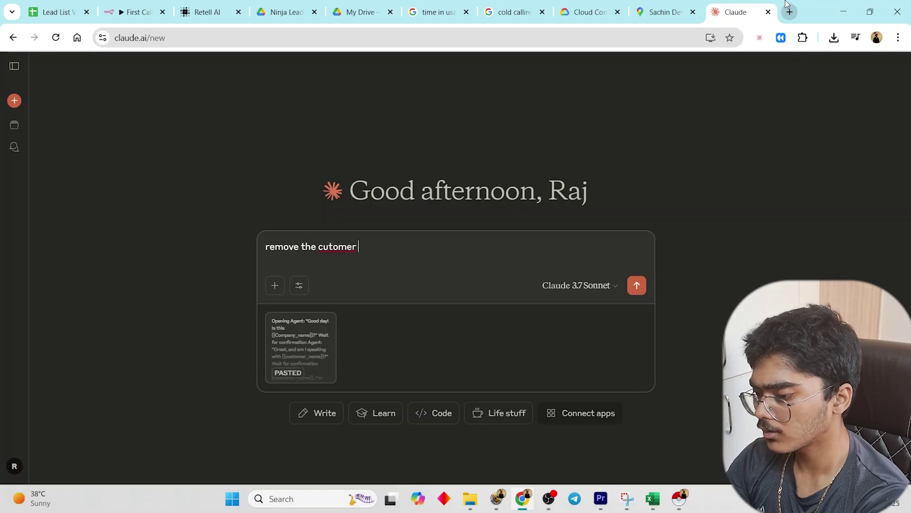
text(emove the cutomer name vairbale)
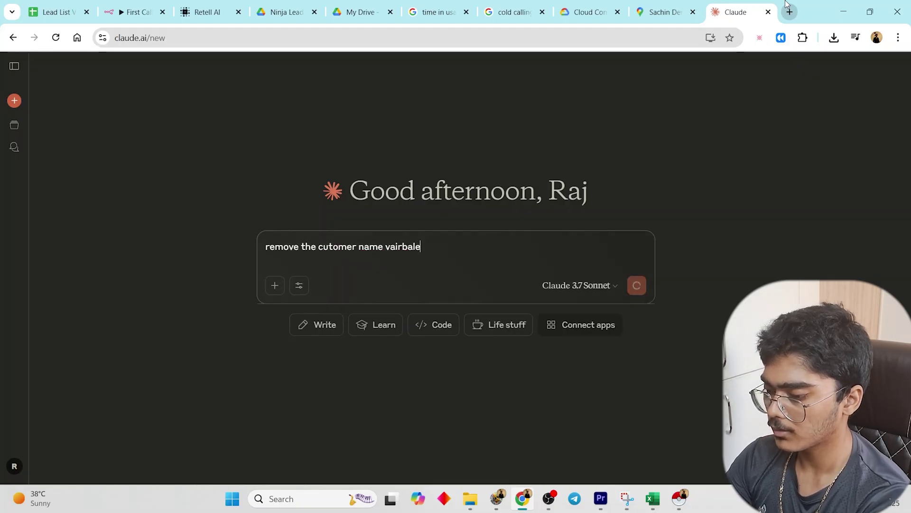
key(Return)
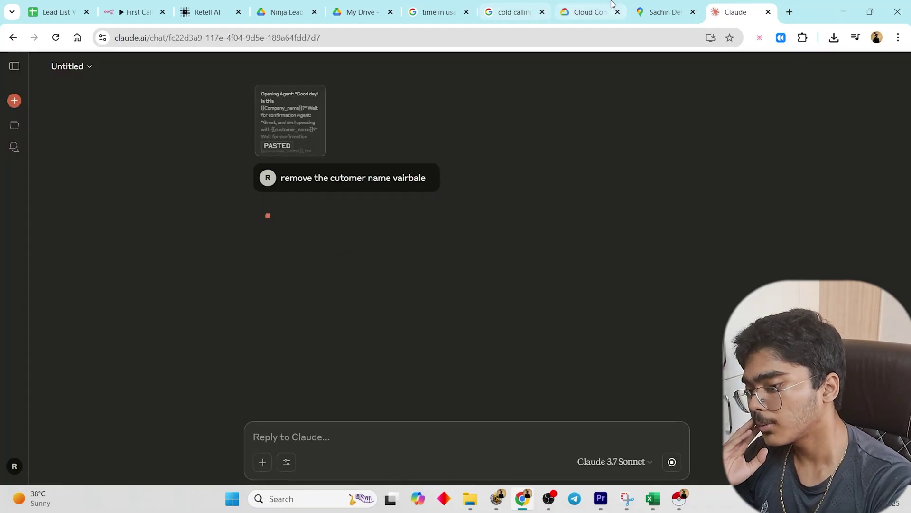
Copy the name Sachin Dental Clinic And Dental Implant Center from Google Maps into cell D8 of the Lead List V2 spreadsheet.
click(665, 12)
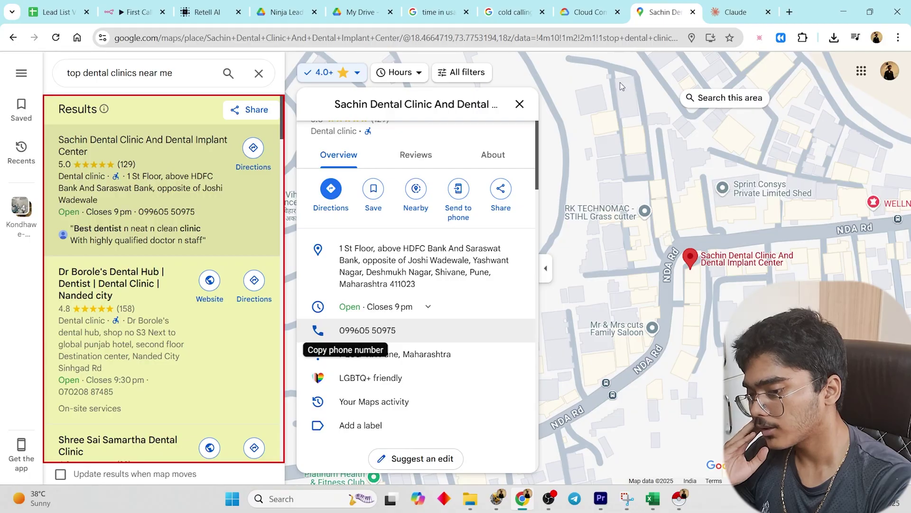
click(392, 104)
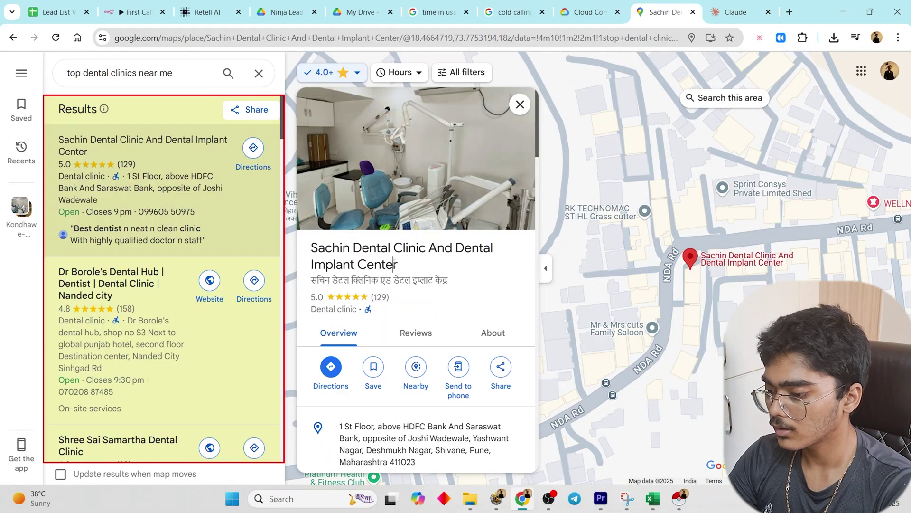
triple_click(394, 263)
key(ctrl+c)
key(ctrl+2)
click(34, 4)
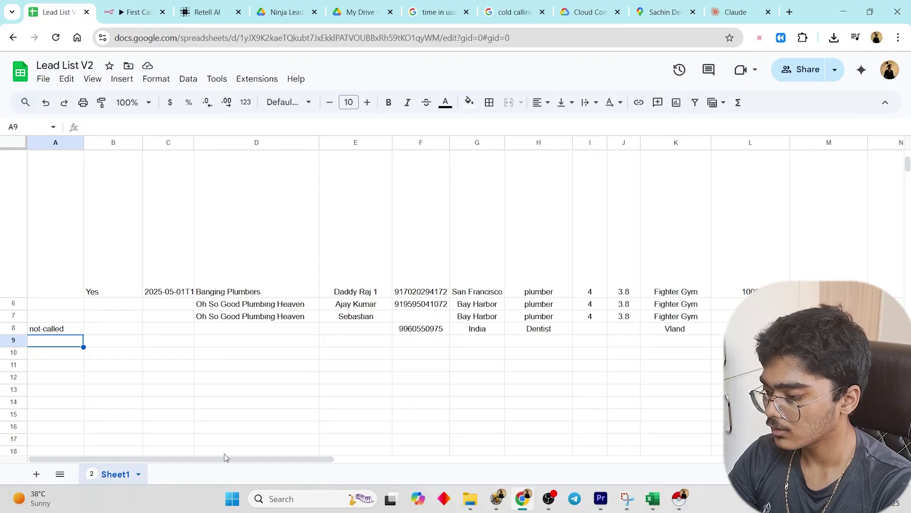
click(256, 329)
key(ctrl+v)
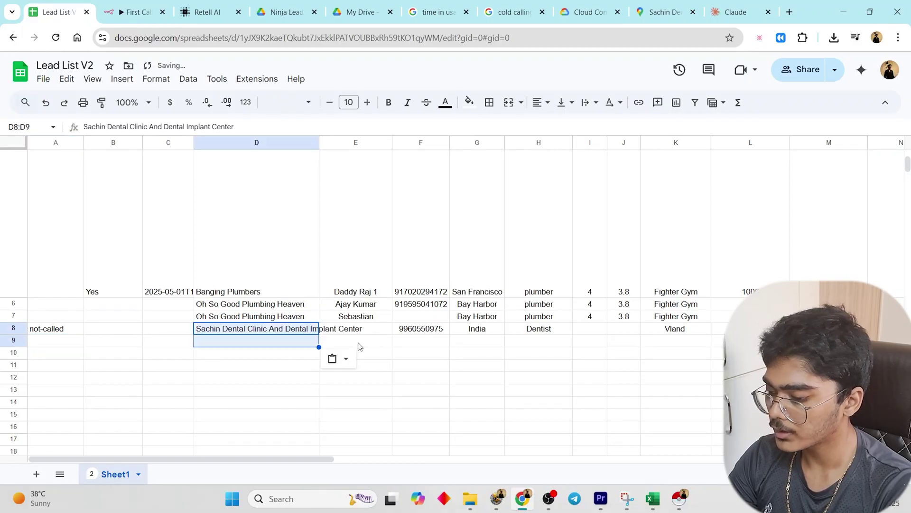
Clear the competitor name in cell K8 of the dentist lead and check the row's remaining columns.
click(422, 416)
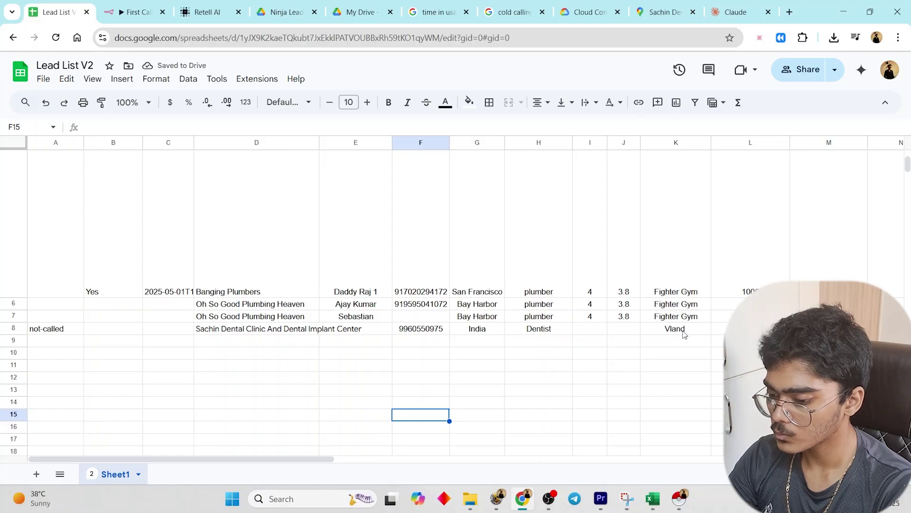
click(683, 334)
key(Delete)
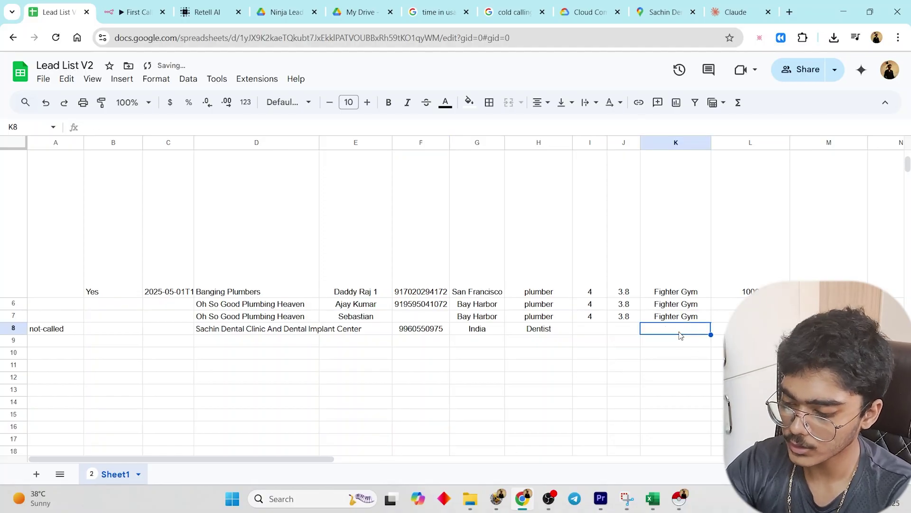
drag(317, 467, 485, 456)
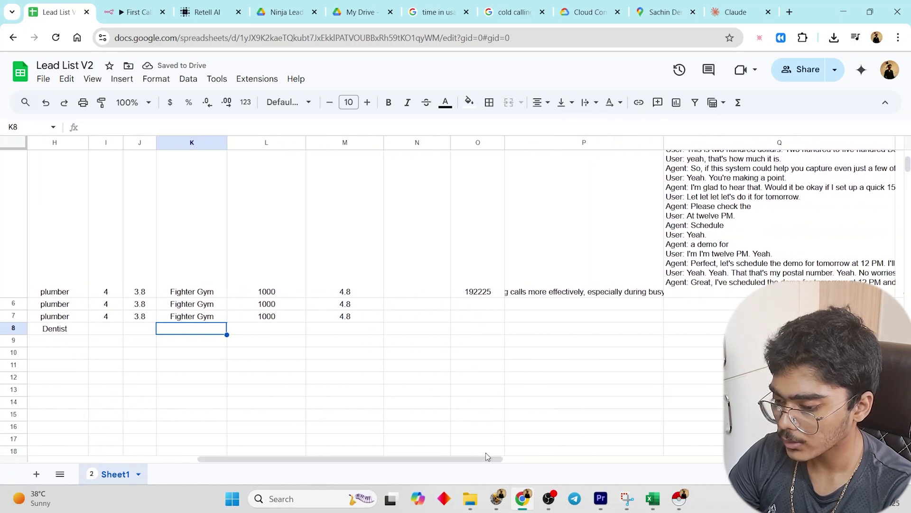
drag(432, 445, 51, 463)
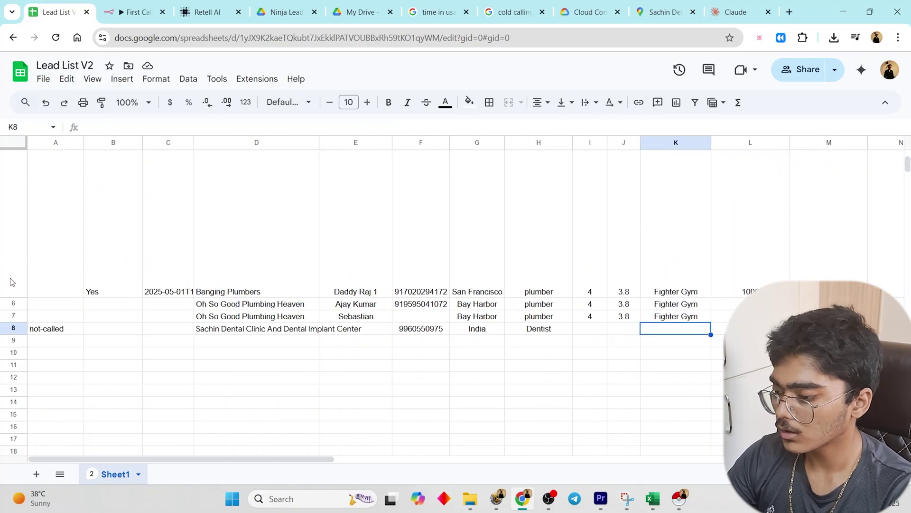
Copy the dentist lead in A8:K8 and duplicate it into rows 9 to 19.
click(50, 331)
key(shift+Right)
key(shift+Right)
key(shift+Right)
key(shift+Right)
key(shift+Right)
key(shift+Right)
key(shift+Right)
key(shift+Right)
key(shift+Right)
key(shift+Right)
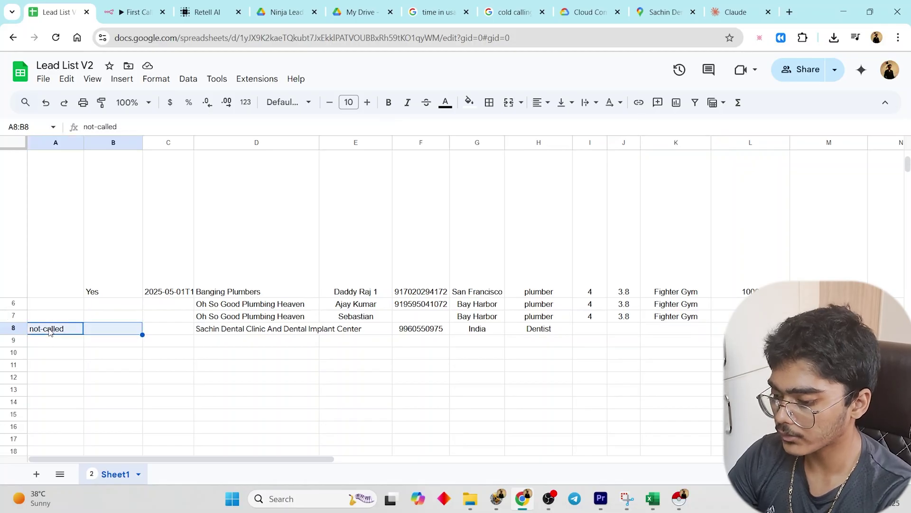
key(shift+Down)
key(shift+Down)
key(shift+Down)
key(shift+Up)
key(shift+Up)
key(shift+Up)
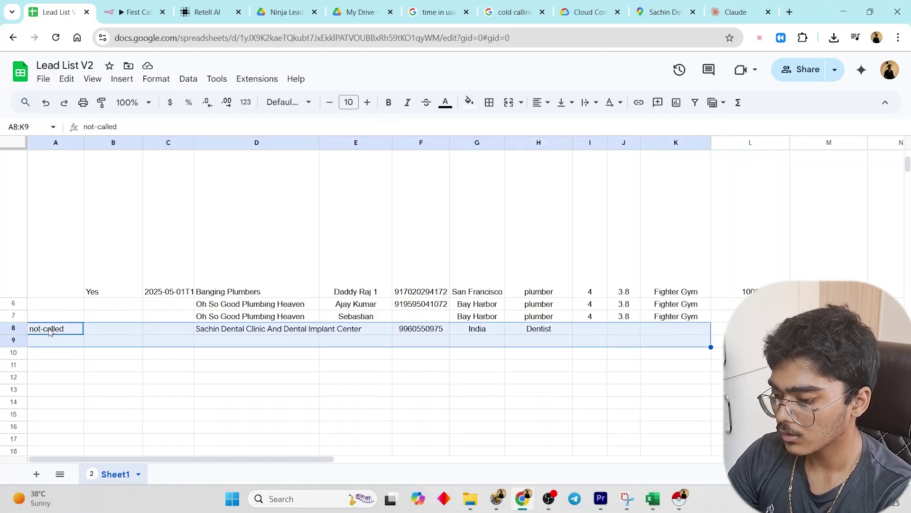
key(ctrl+c)
key(Down)
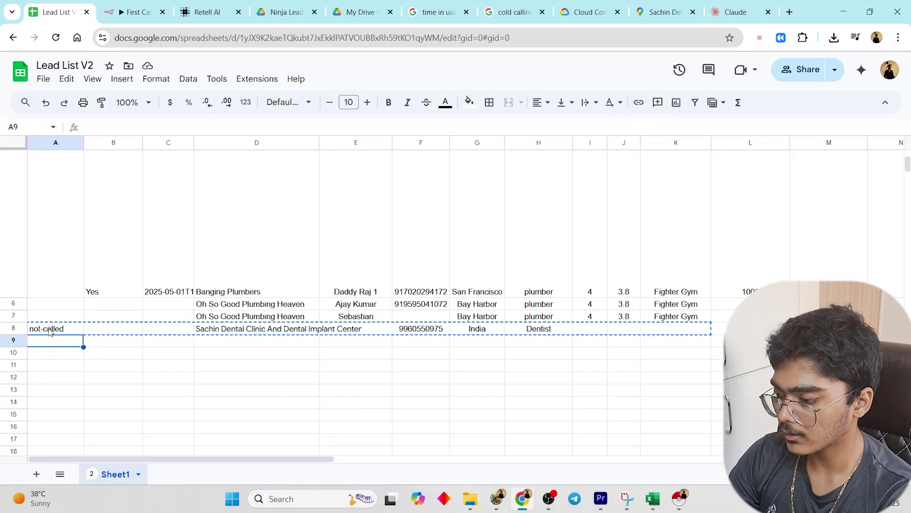
key(shift+Right)
key(shift+Right)
key(shift+Right)
key(shift+Down)
key(shift+Down)
key(shift+Down)
key(shift+Down)
key(shift+Right)
key(shift+Down)
key(shift+Down)
key(shift+Down)
key(shift+Down)
key(shift+Down)
key(shift+Down)
key(ctrl+v)
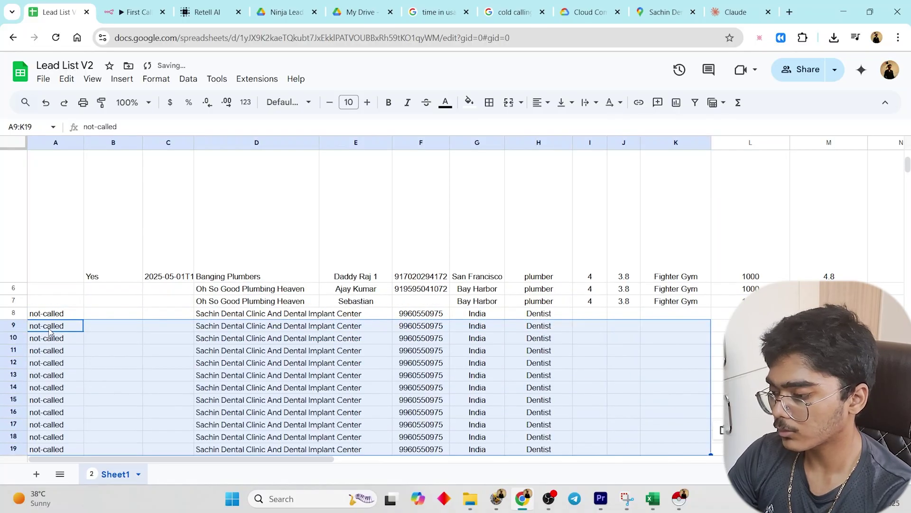
click(417, 363)
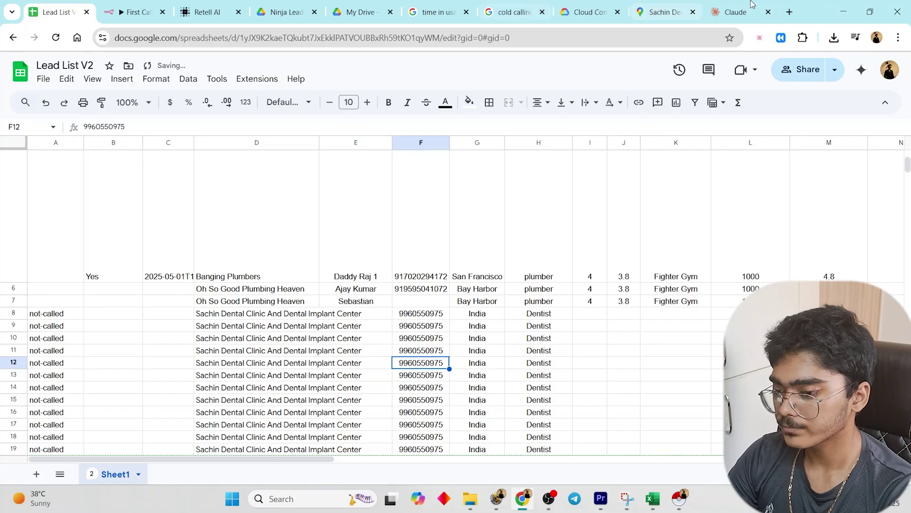
Copy the revised sales script from Claude and paste it as the GHL Mass Caller agent's prompt in Retell AI.
click(735, 12)
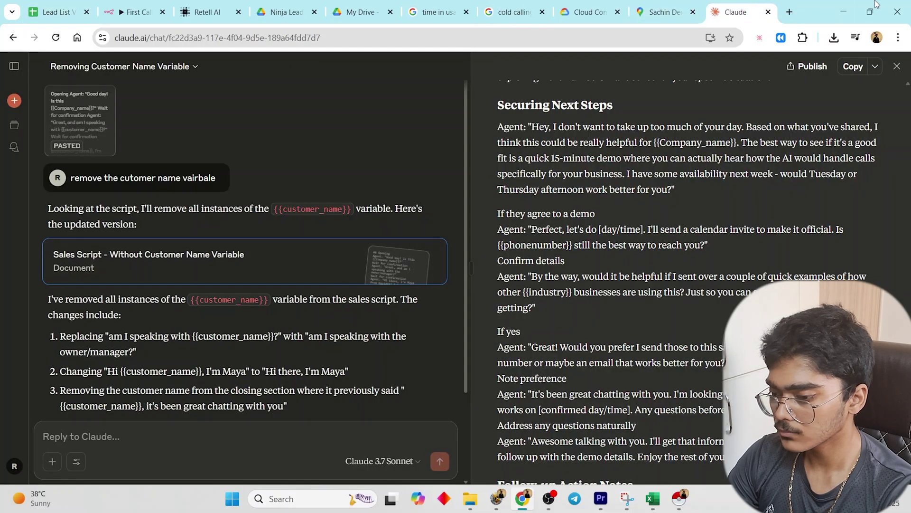
click(843, 71)
click(138, 12)
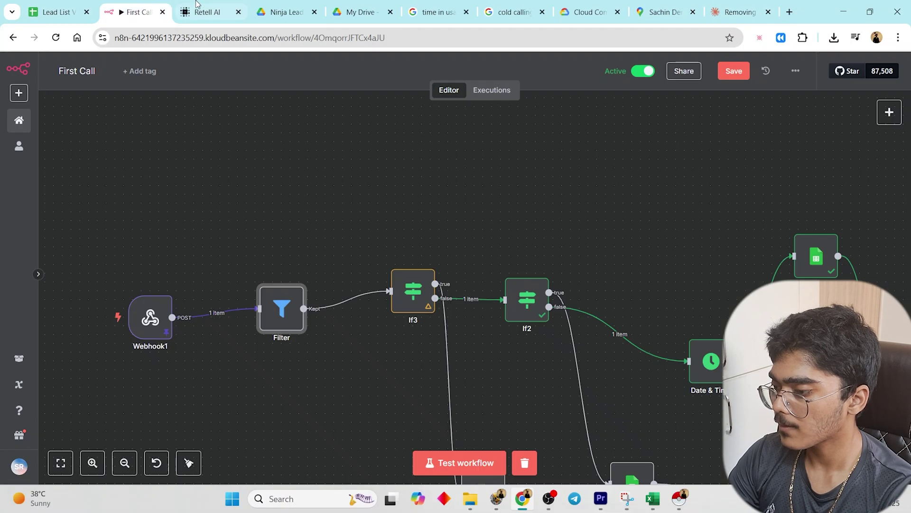
click(204, 12)
key(ctrl+v)
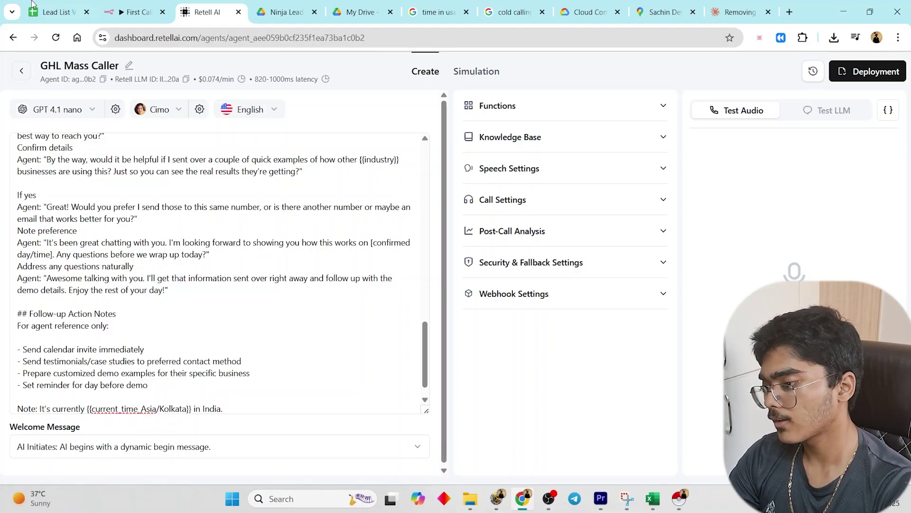
Open the Dr Borole's Dental Hub listing in Google Maps and copy its full business name.
click(137, 11)
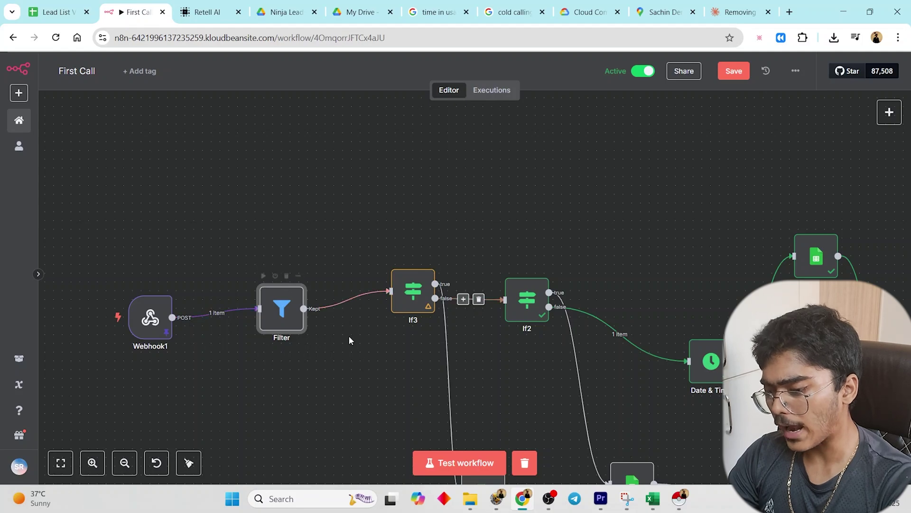
click(204, 11)
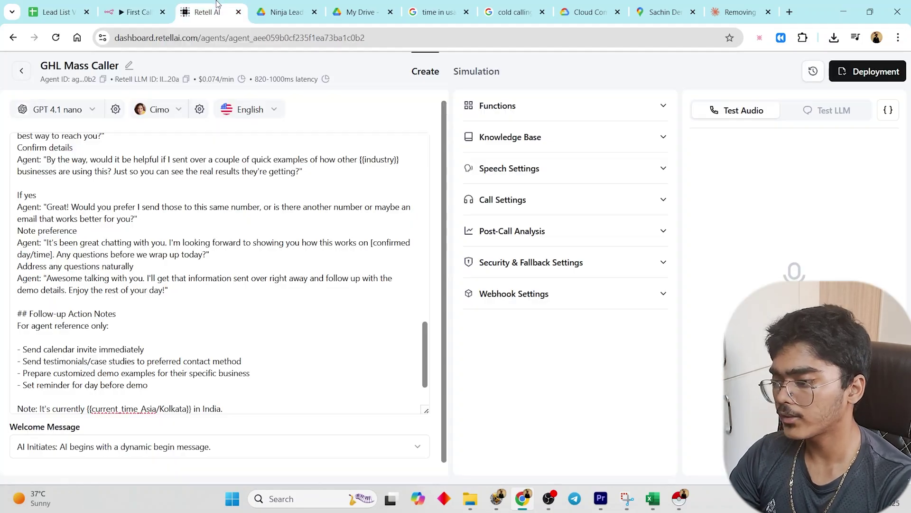
click(613, 7)
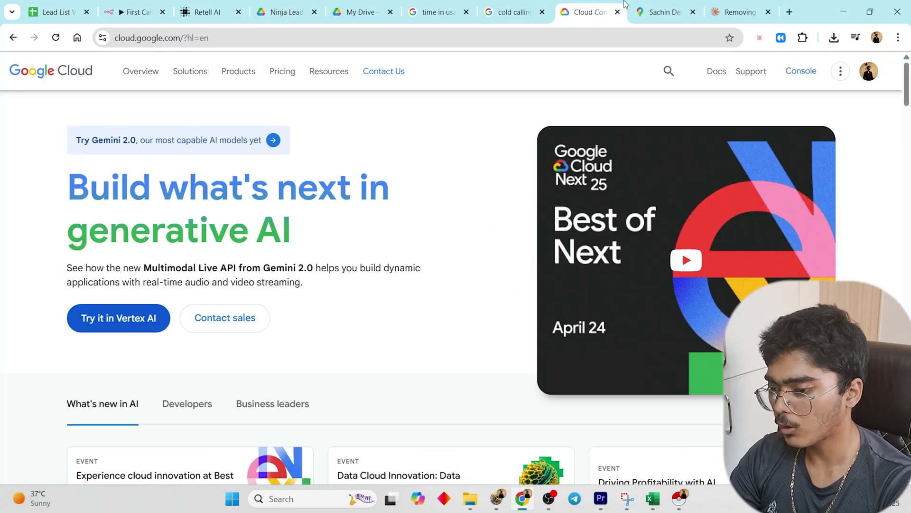
click(664, 12)
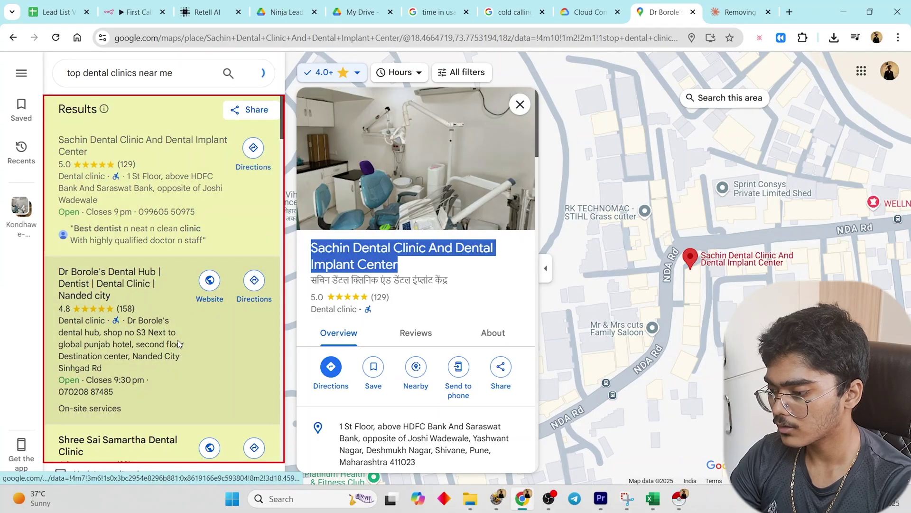
click(196, 313)
triple_click(441, 264)
key(ctrl+c)
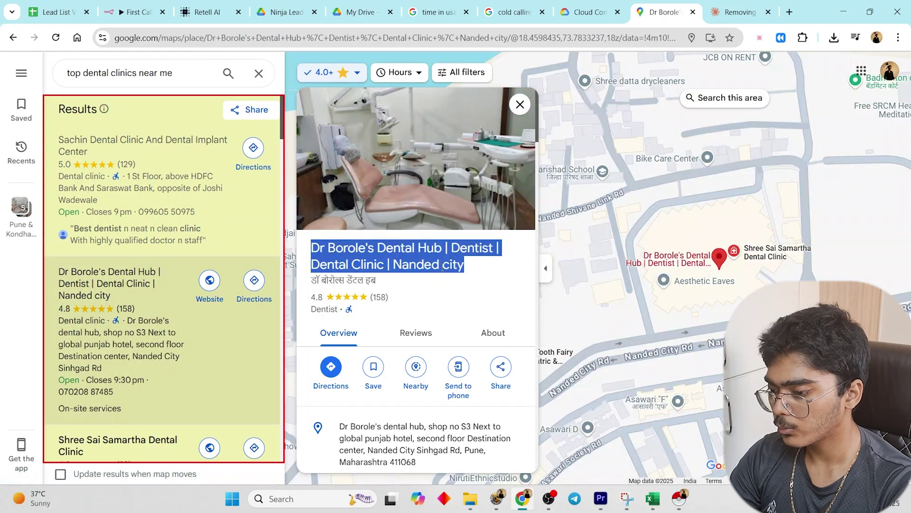
In the Lead List V2 spreadsheet, replace the clinic name in cell D9 with Dr Borole's Dental Hub | Dentist | Dental Clinic | Nanded city.
click(61, 3)
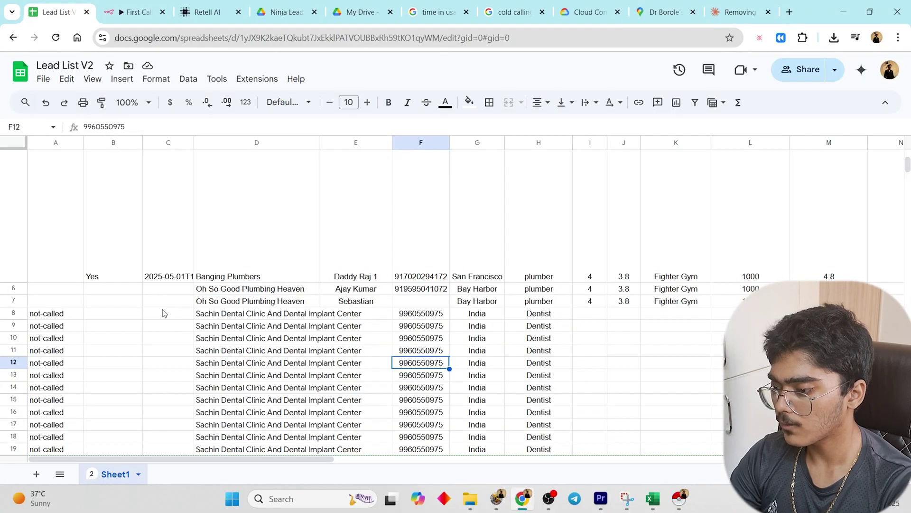
click(244, 314)
double_click(245, 314)
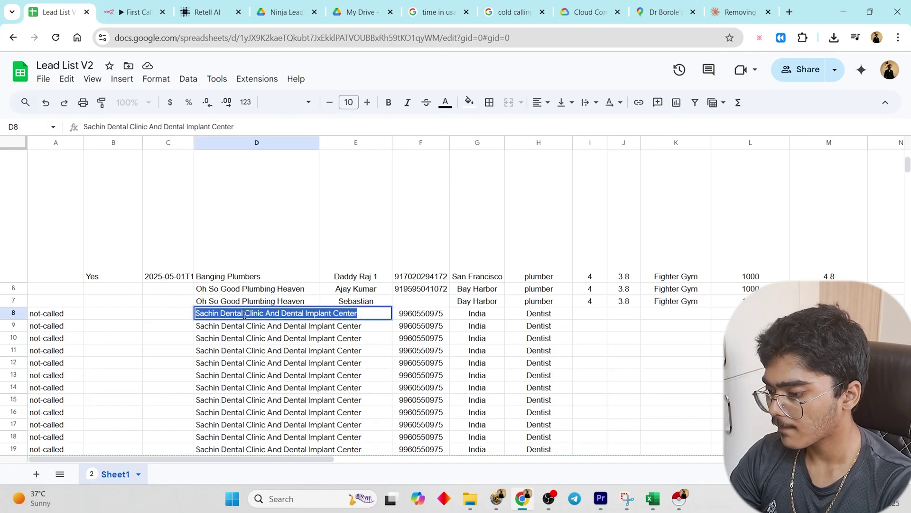
click(252, 327)
double_click(252, 325)
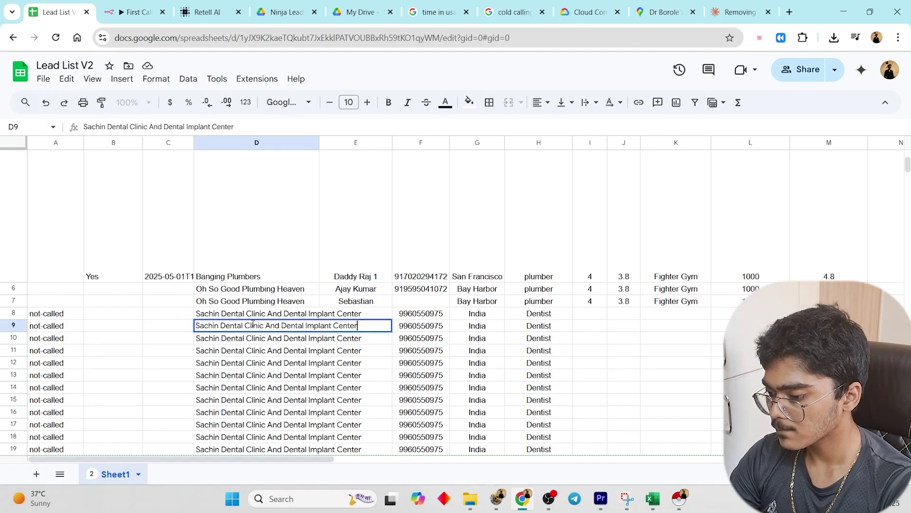
key(ctrl+a)
key(ctrl+v)
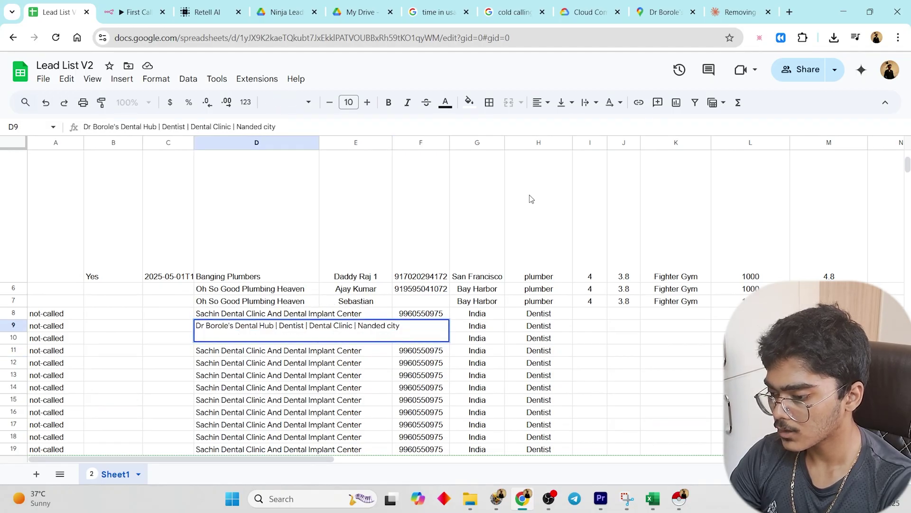
Copy the phone number from the Dr Borole's Dental Hub listing in Google Maps.
click(752, 5)
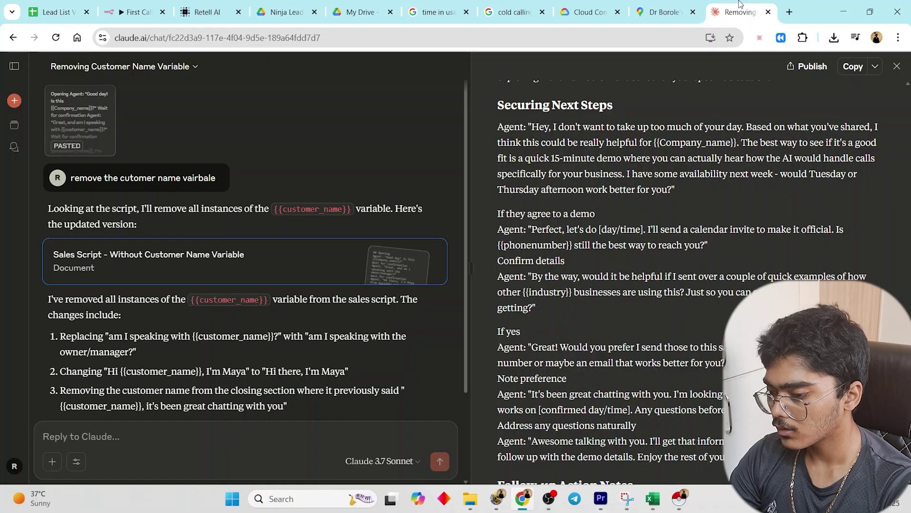
click(664, 11)
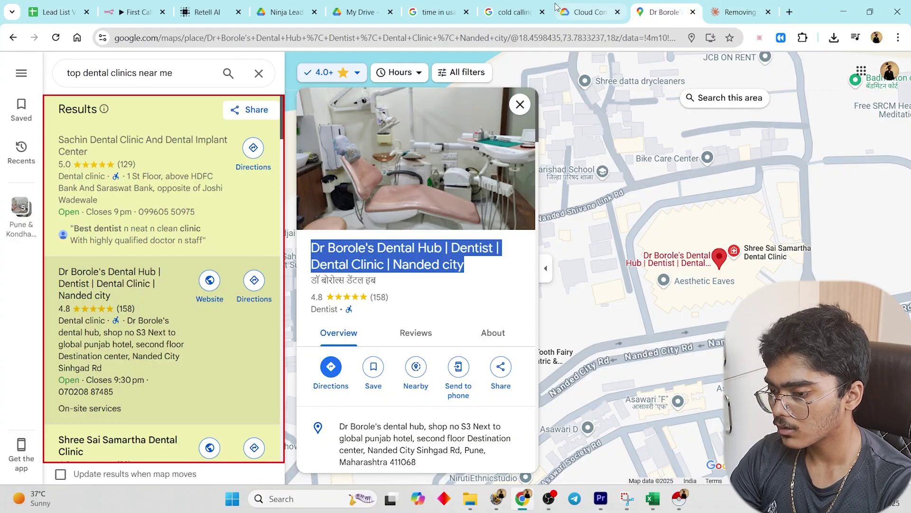
click(508, 292)
scroll(427, 356, down, 3)
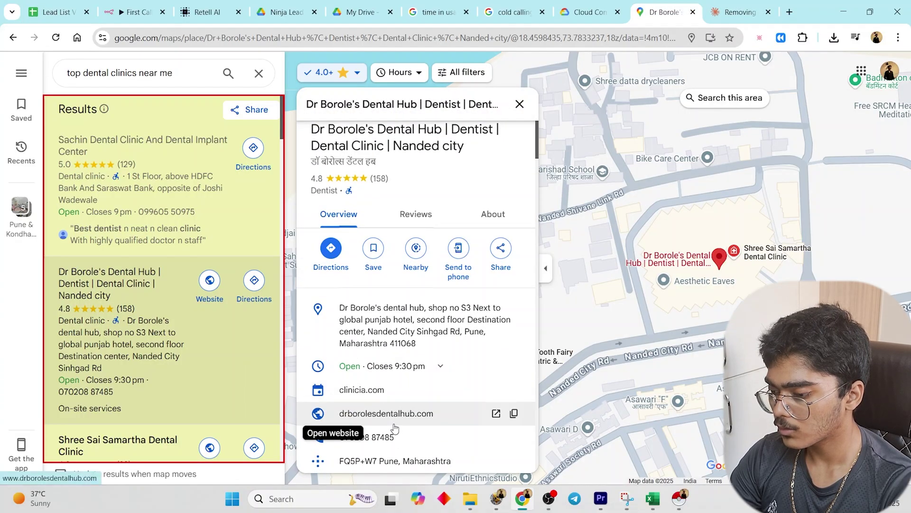
scroll(394, 427, down, 1)
click(407, 381)
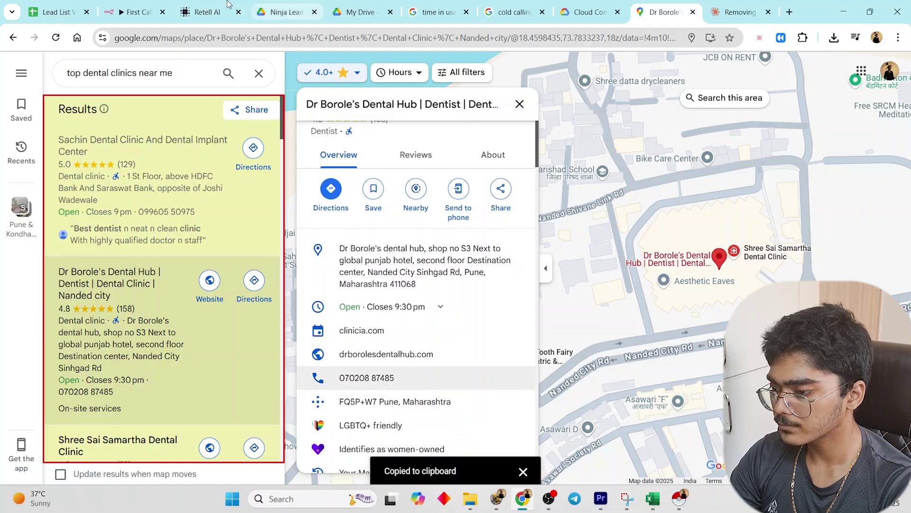
Replace the phone number in cell F9 of the Lead List V2 spreadsheet with the copied clinic number.
click(125, 6)
click(280, 7)
click(357, 6)
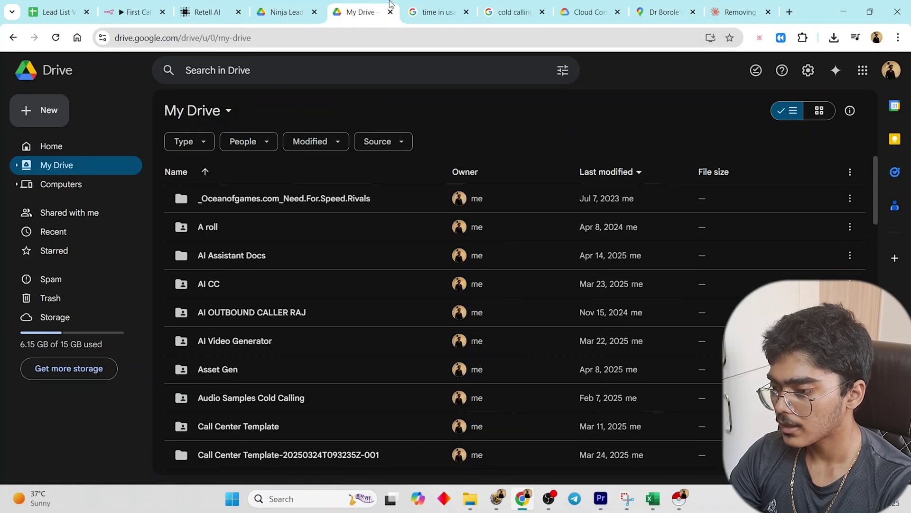
click(57, 12)
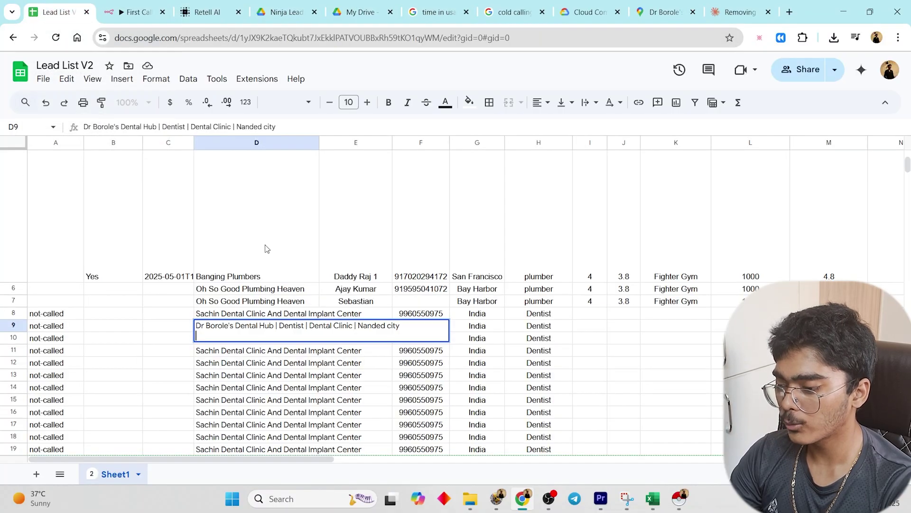
click(451, 328)
double_click(435, 332)
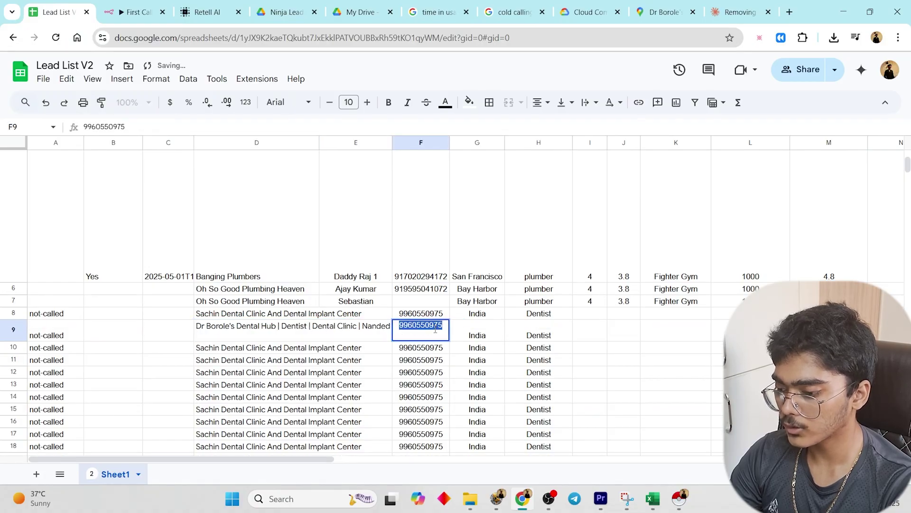
key(ctrl+v)
click(696, 338)
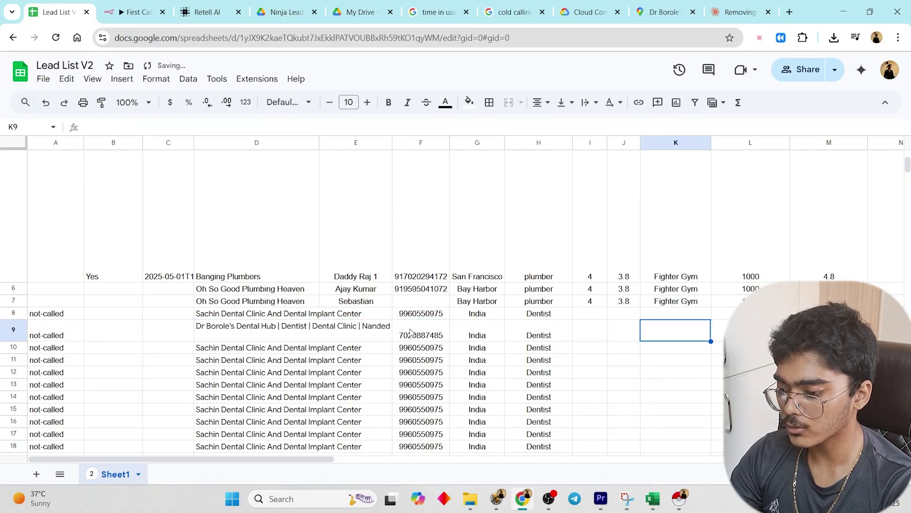
Open the Shree Sai Samartha Dental Clinic listing in Google Maps and check its contact details for a phone number.
click(726, 7)
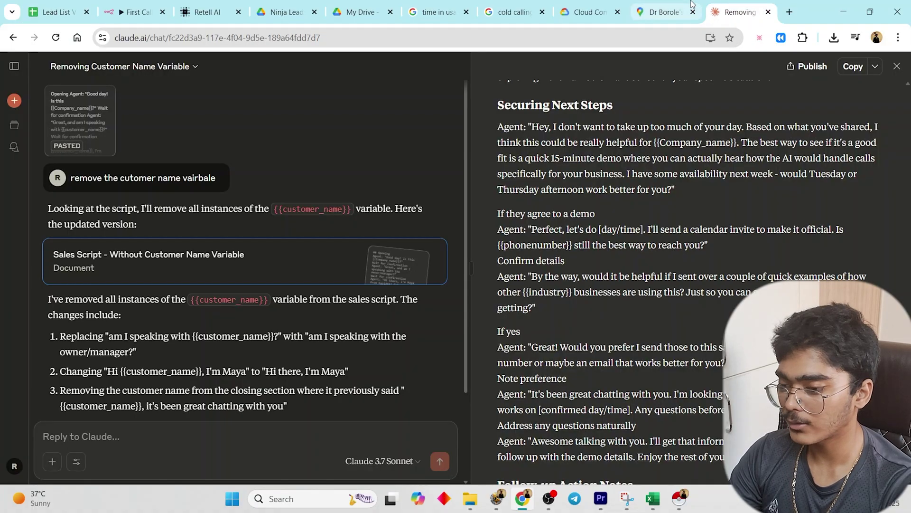
click(648, 5)
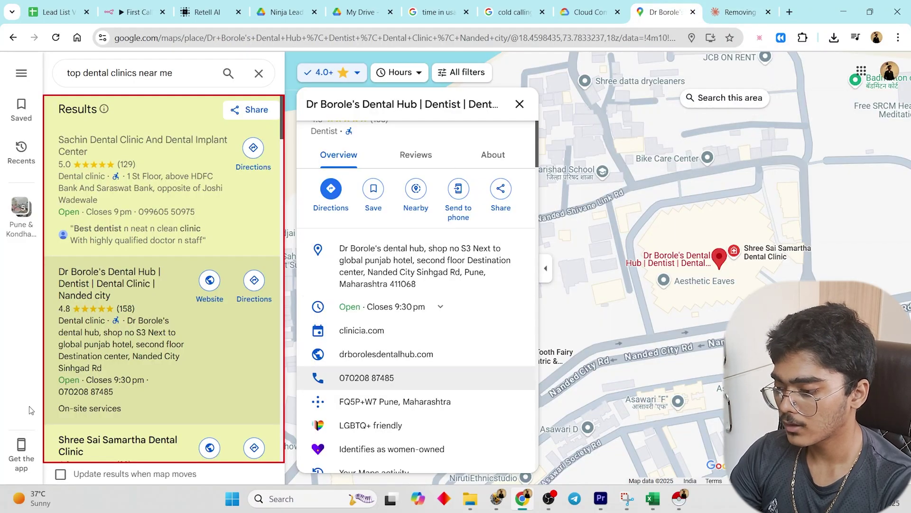
click(125, 436)
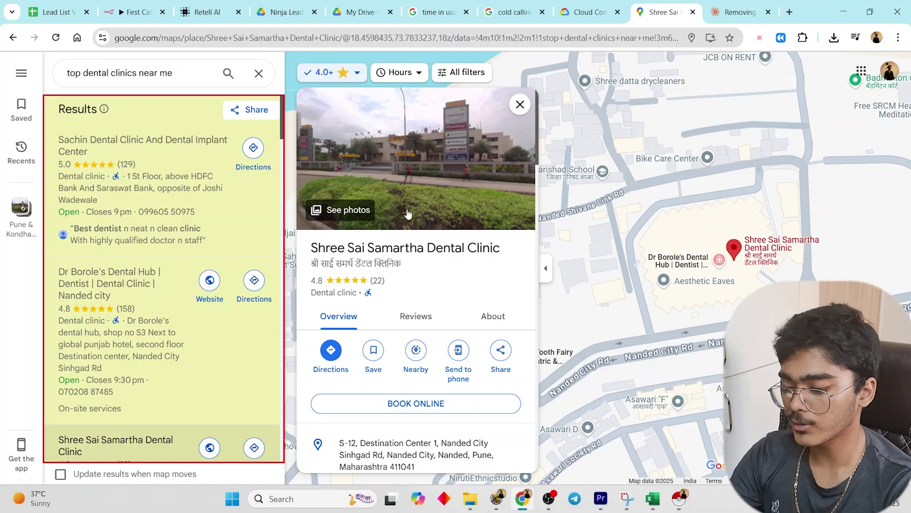
scroll(399, 368, down, 5)
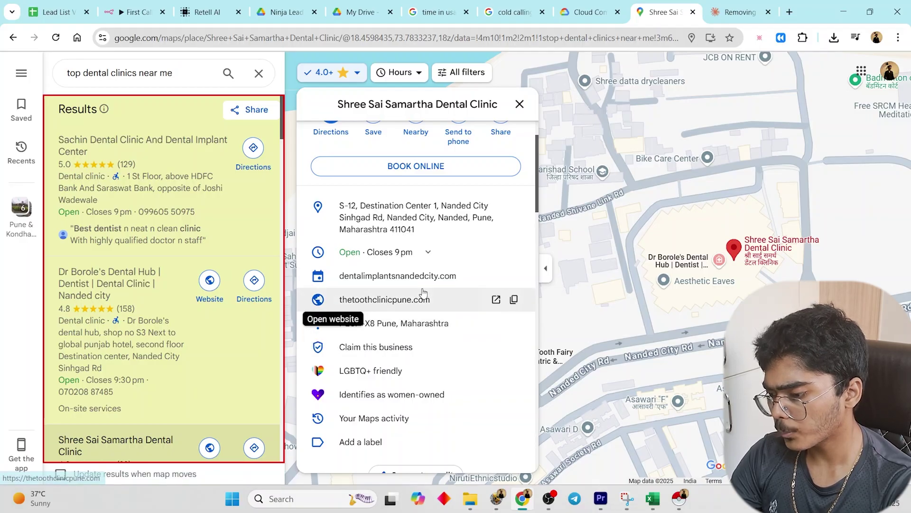
scroll(424, 285, up, 2)
scroll(428, 270, up, 3)
Open the Atulneeya Dental Clinic listing in Google Maps and copy its phone number.
scroll(56, 359, down, 5)
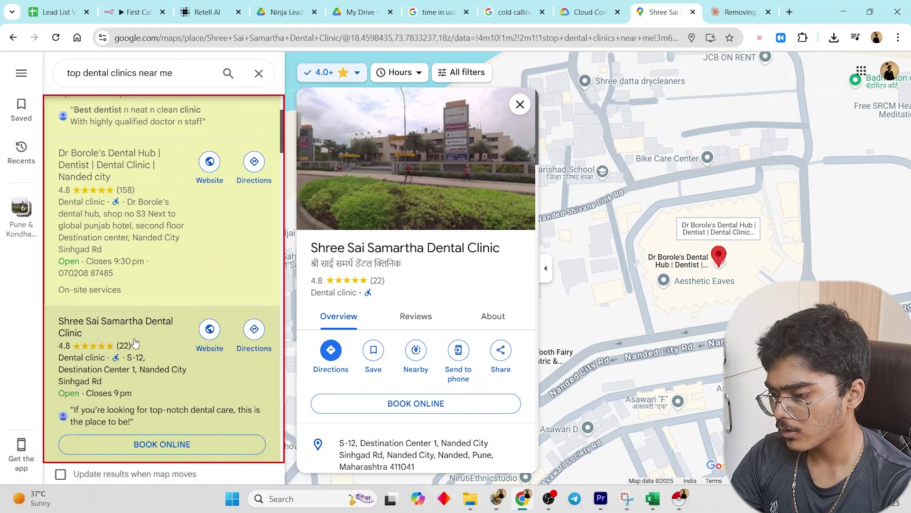
click(135, 363)
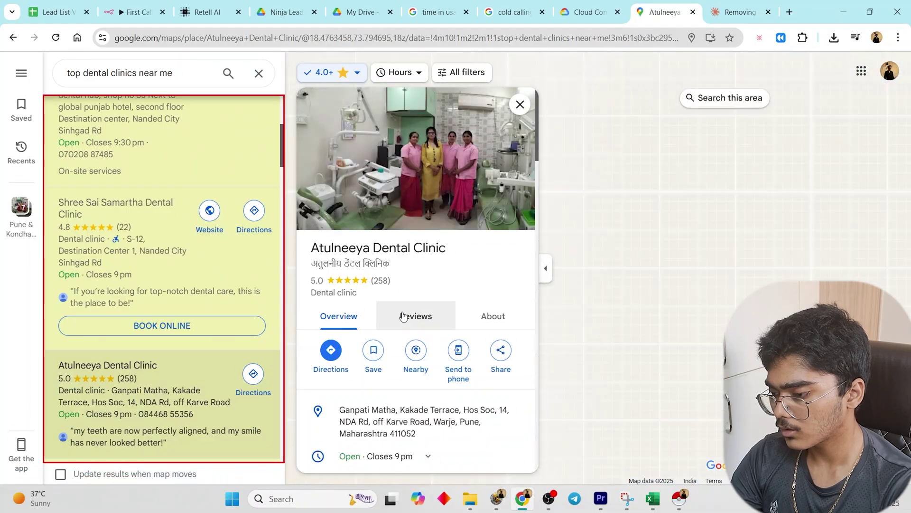
scroll(402, 313, down, 3)
click(422, 302)
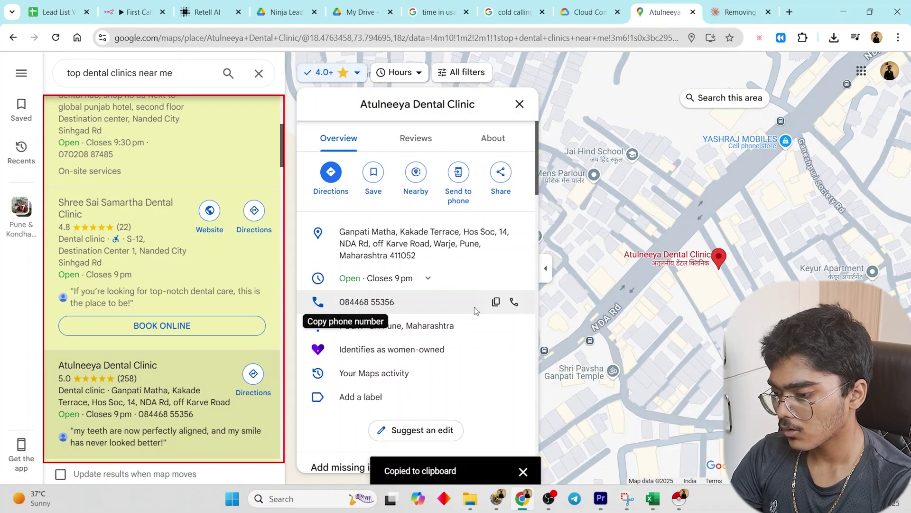
Replace the phone number in cell F10 of the Lead List V2 spreadsheet with the copied Atulneeya Dental Clinic number.
click(135, 12)
click(57, 12)
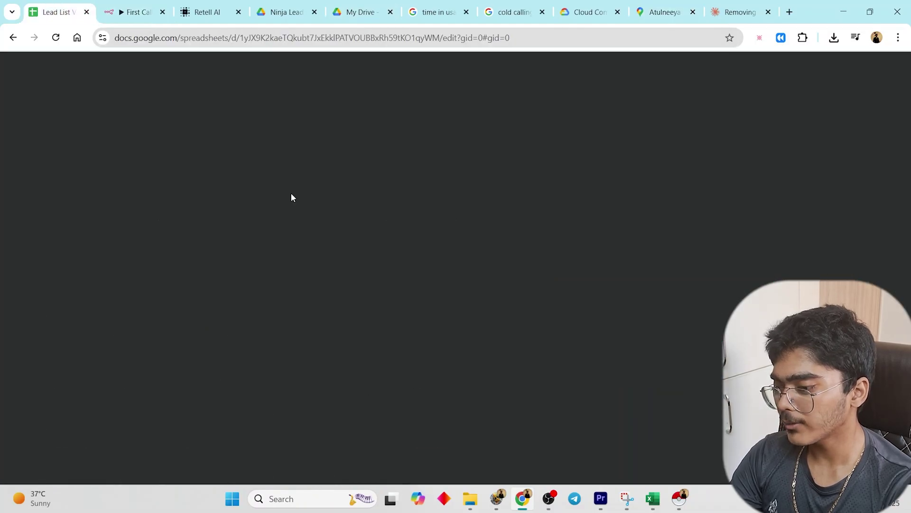
click(431, 347)
key(ctrl+v)
Copy the name Atulneeya Dental Clinic from its Google Maps listing and replace the clinic name in cell D10 of Lead List V2 with it.
click(719, 4)
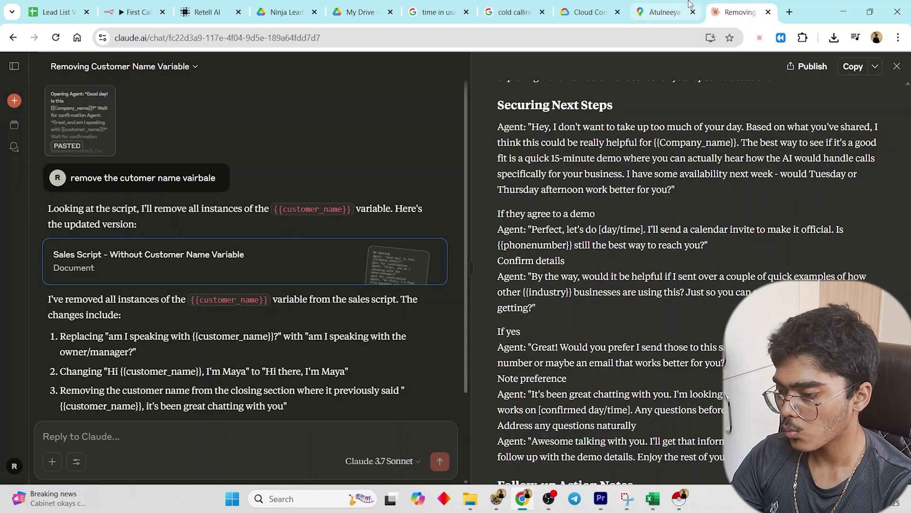
click(665, 11)
triple_click(406, 110)
key(ctrl+c)
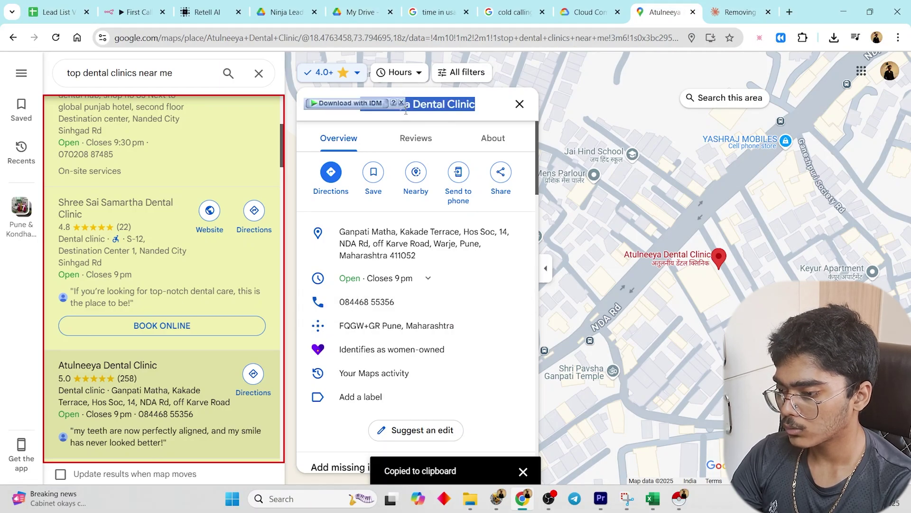
click(57, 12)
click(305, 351)
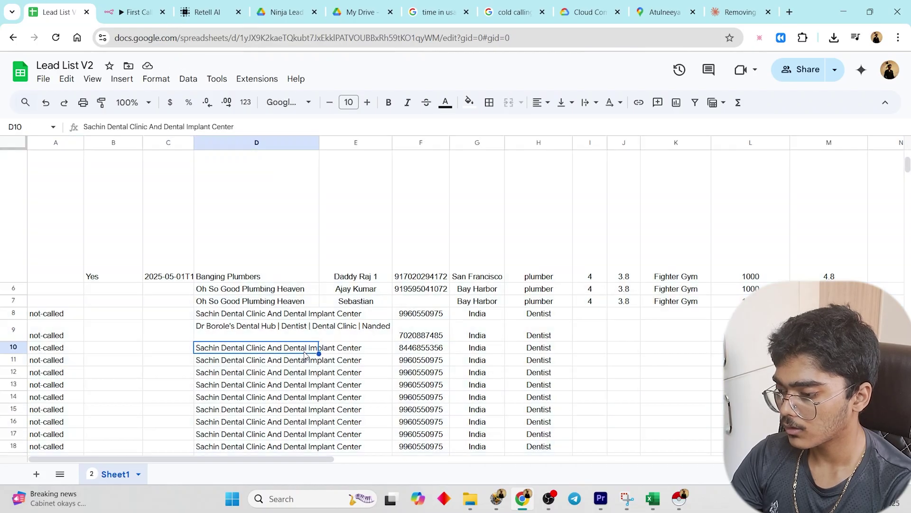
double_click(304, 352)
key(ctrl+a)
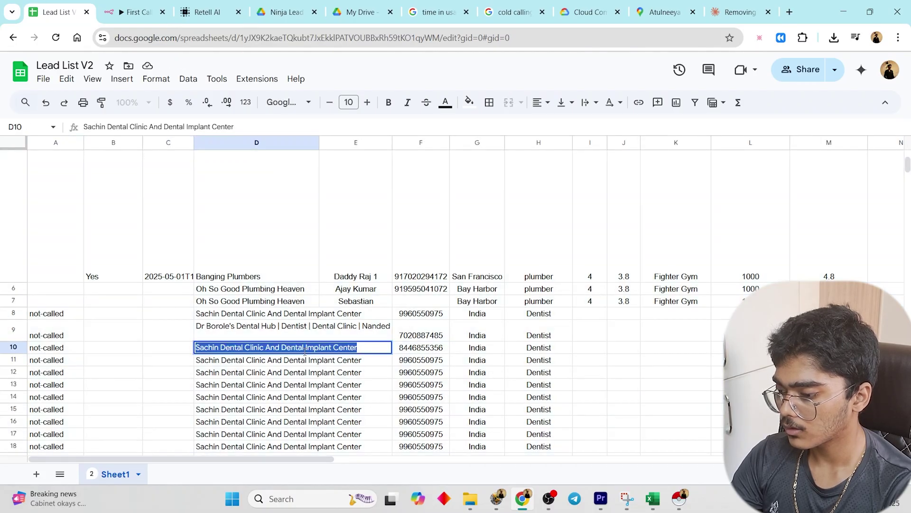
key(ctrl+v)
click(427, 388)
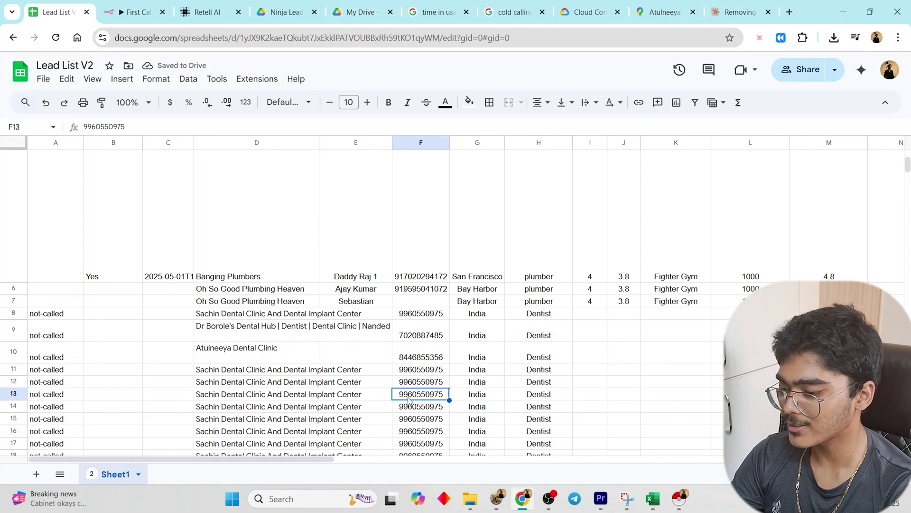
click(48, 373)
click(48, 382)
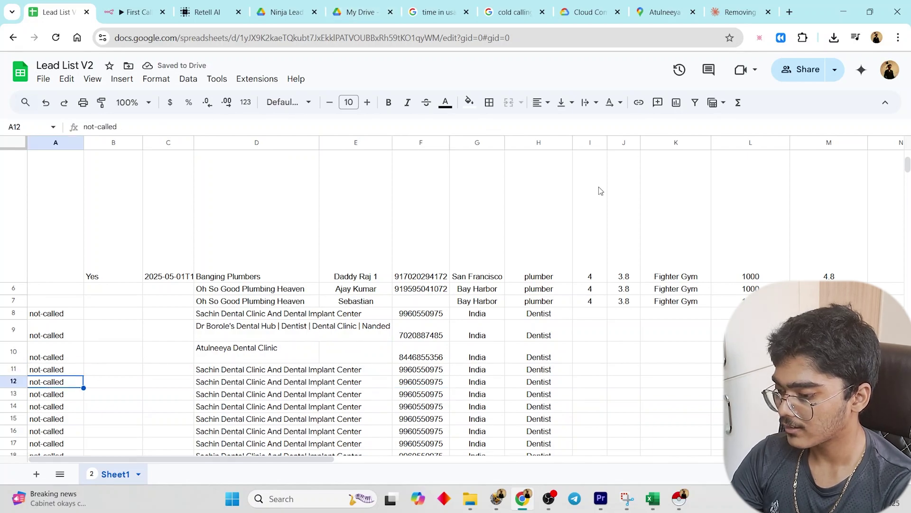
Copy the name SmyleXL Dental Clinic Sinhagad Road from its Google Maps listing and replace the clinic name in cell D11 of Lead List V2.
click(666, 11)
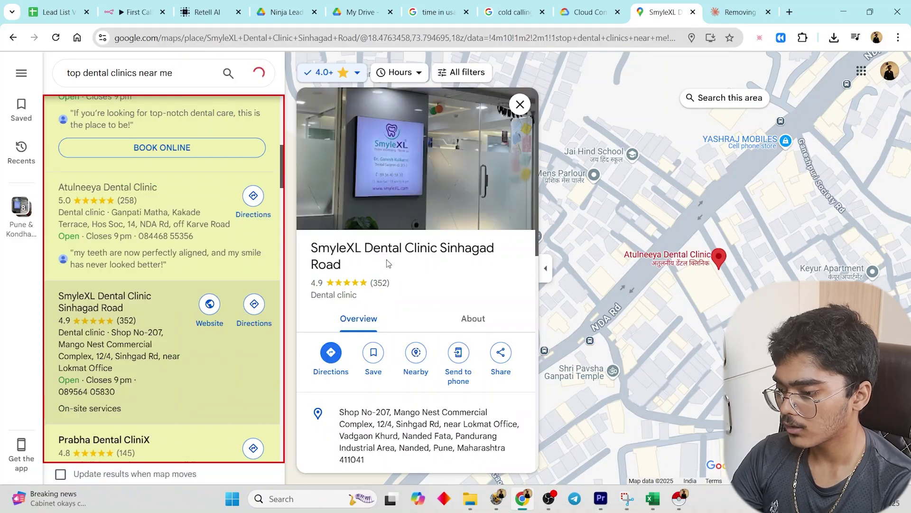
triple_click(379, 248)
key(ctrl+c)
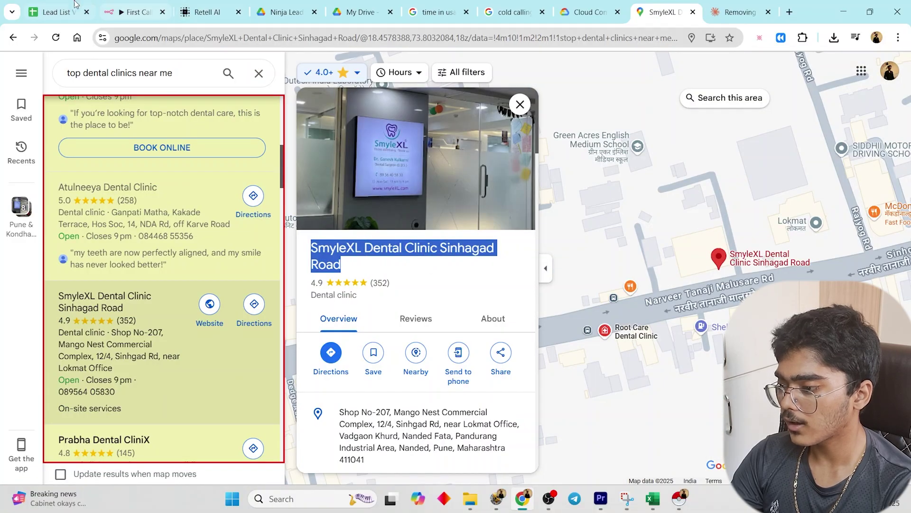
click(86, 4)
click(229, 372)
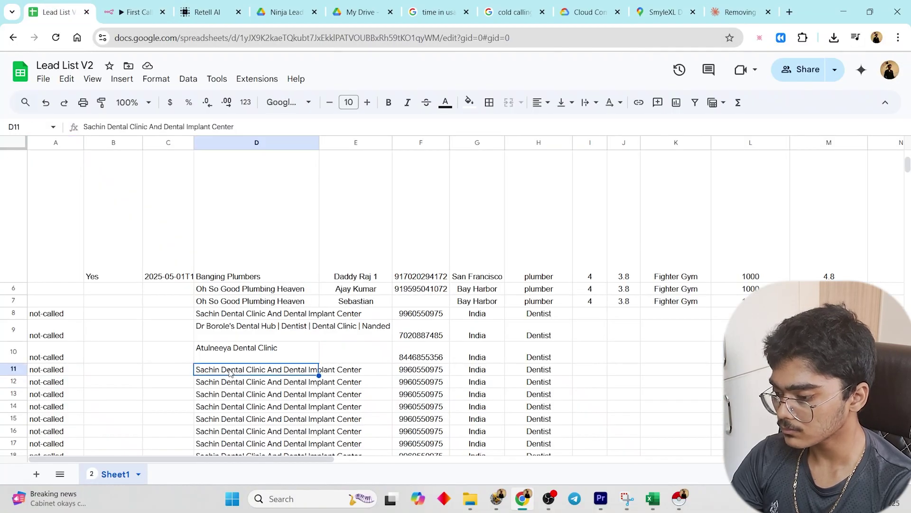
double_click(237, 372)
key(ctrl+v)
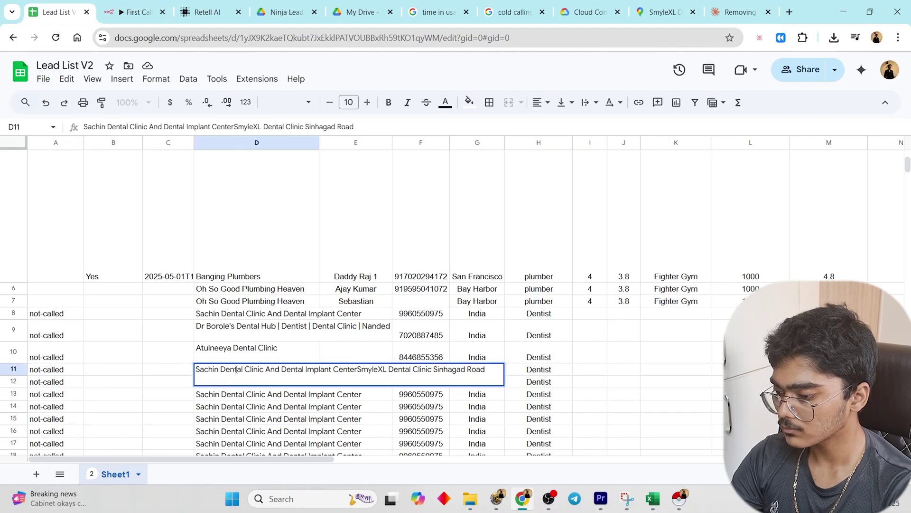
key(ctrl+a)
key(ctrl+v)
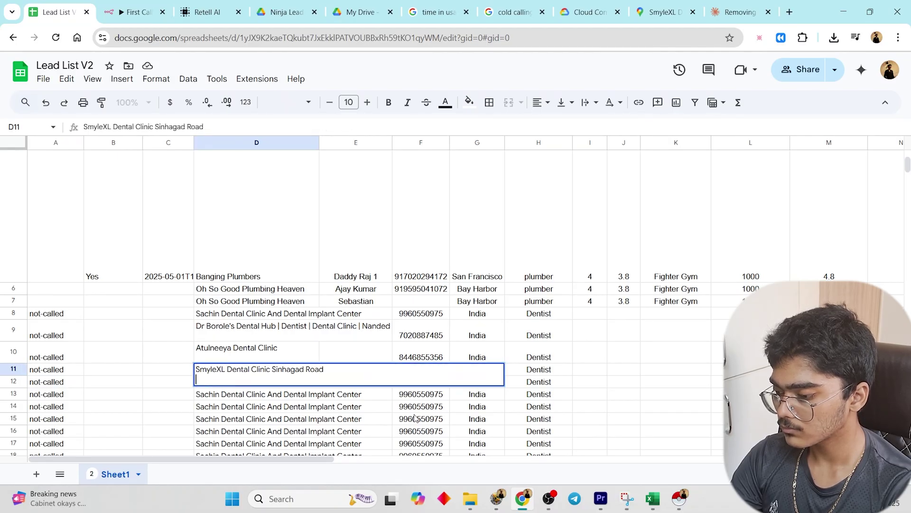
click(416, 418)
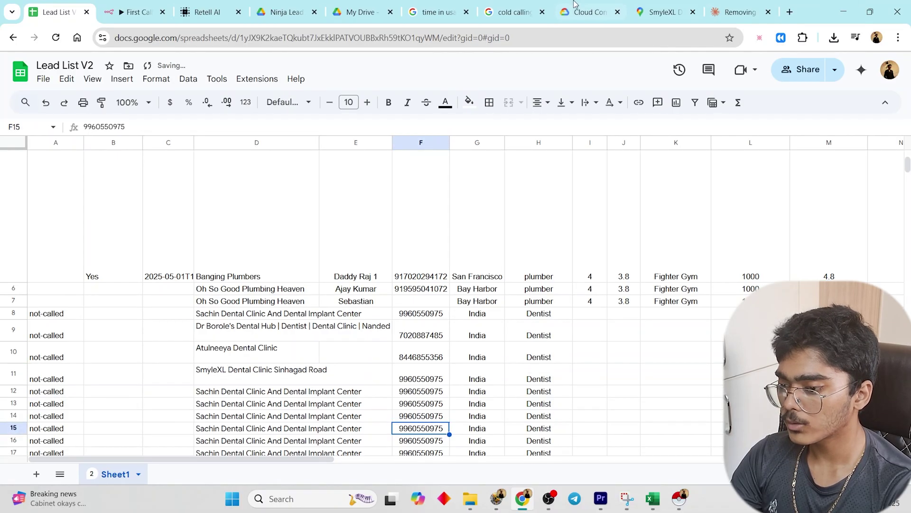
Copy the phone number from the SmyleXL Dental Clinic listing in Google Maps and paste it over the number in cell F11 of Lead List V2.
click(588, 11)
click(669, 5)
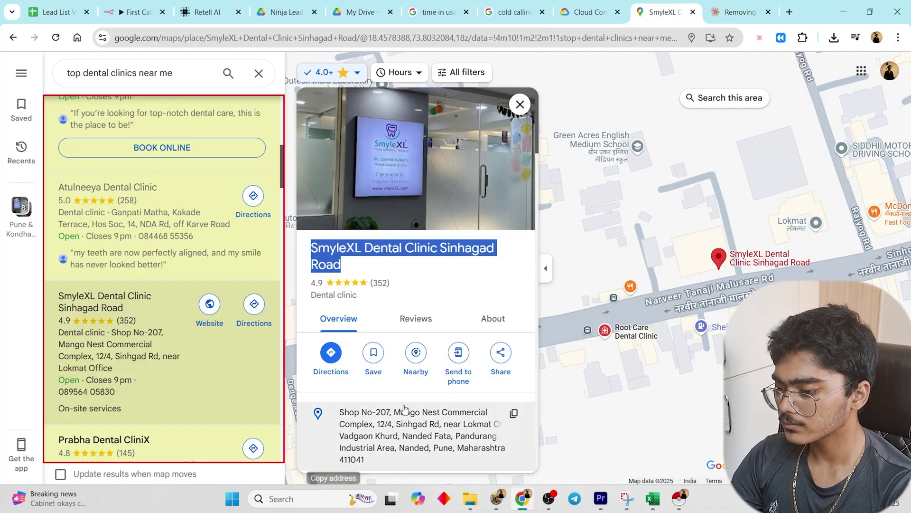
scroll(420, 368, down, 2)
click(366, 351)
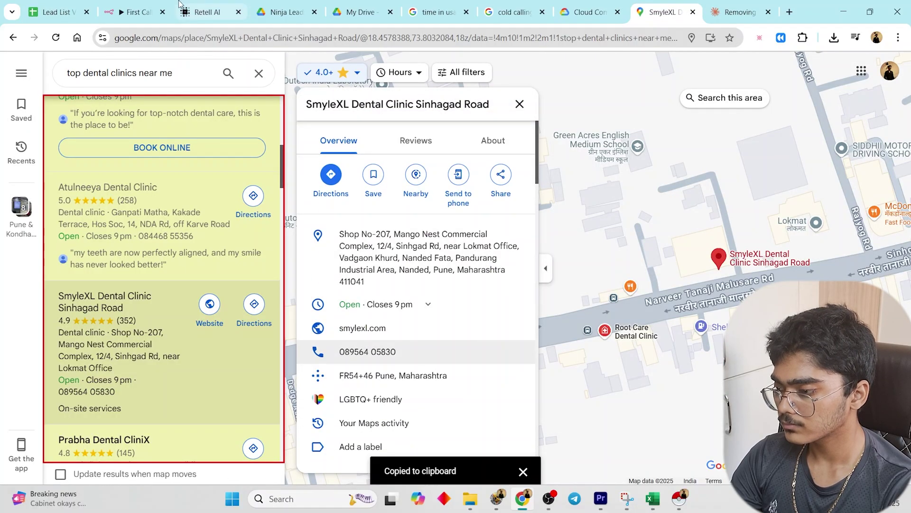
click(57, 12)
click(413, 381)
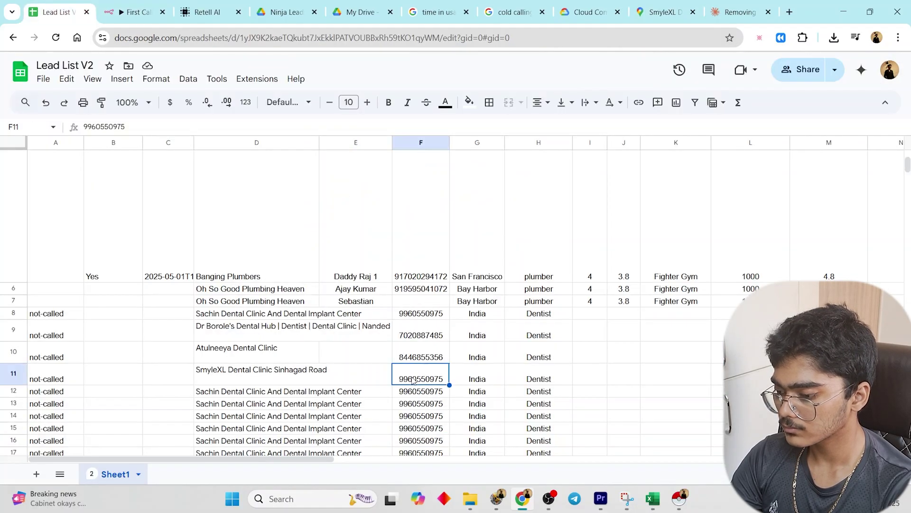
key(ctrl+v)
click(711, 391)
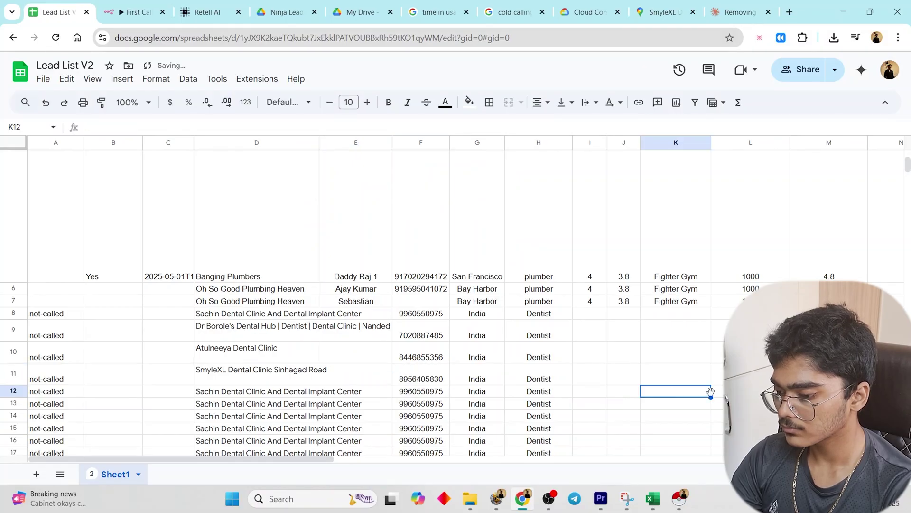
Clear the leftover duplicate Sachin Dental Clinic rows by deleting the contents of cells A12:O31.
click(49, 395)
key(shift+Right)
key(shift+Right)
key(shift+Right)
key(shift+Right)
key(shift+Right)
key(shift+Right)
key(shift+Right)
key(shift+Right)
key(shift+Right)
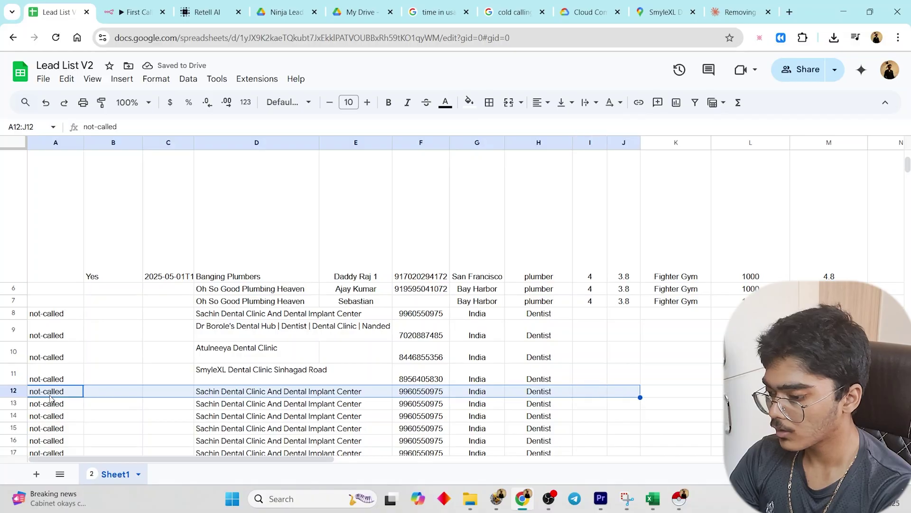
key(shift+Right)
key(shift+Right)
key(shift+Right)
key(shift+Right)
key(shift+Right)
key(shift+Down)
key(shift+Down)
key(shift+Down)
key(shift+Down)
key(shift+Down)
key(shift+Down)
key(shift+Down)
key(shift+Down)
key(shift+Down)
key(shift+Down)
key(shift+Down)
key(shift+Down)
key(shift+Down)
key(shift+Down)
key(shift+Down)
key(shift+Down)
key(shift+Down)
key(shift+Down)
key(shift+Down)
key(Delete)
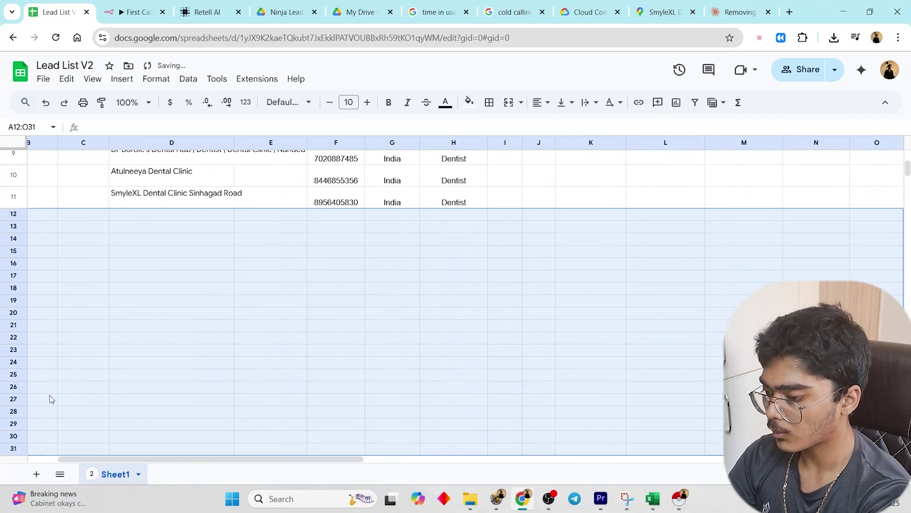
scroll(49, 399, up, 3)
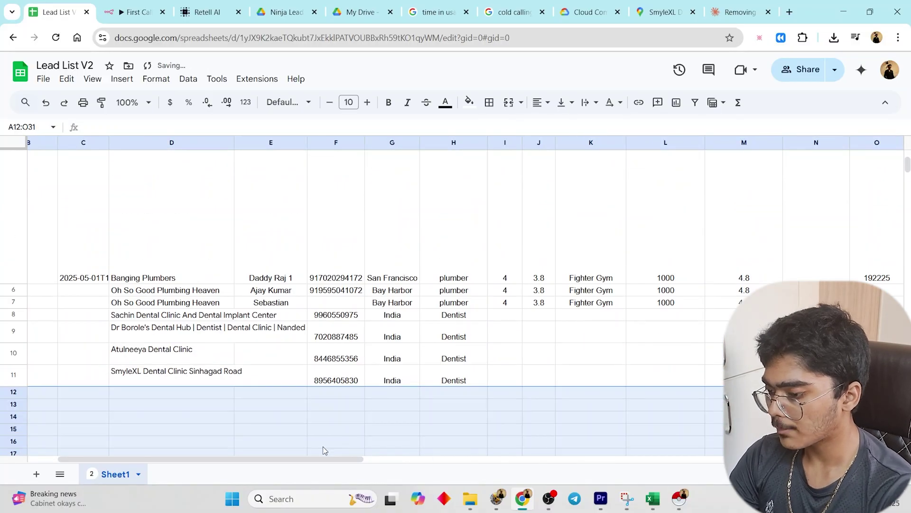
click(323, 445)
Copy the Banging Plumbers lead from cells A5:H5 into row 12, starting at cell A12.
click(454, 276)
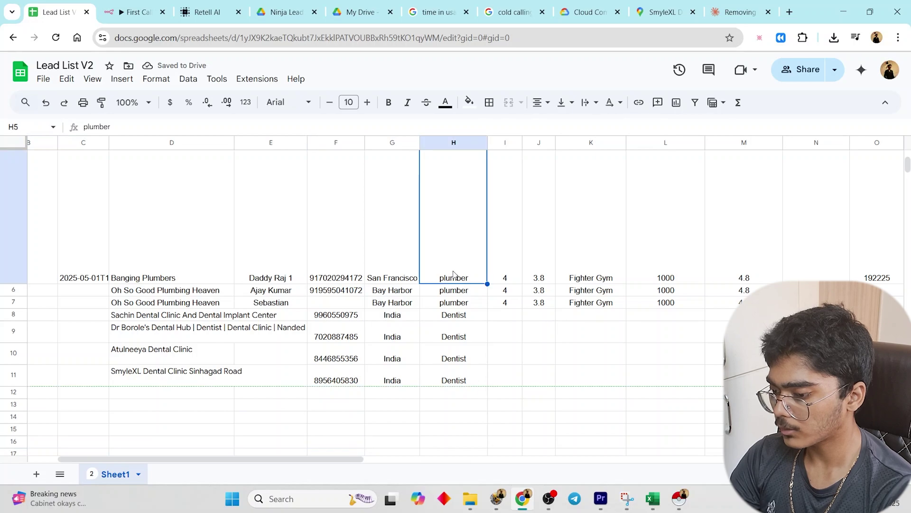
key(shift+Left)
key(shift+Left)
key(shift+Left)
key(shift+Left)
key(shift+Left)
key(shift+Left)
key(shift+Left)
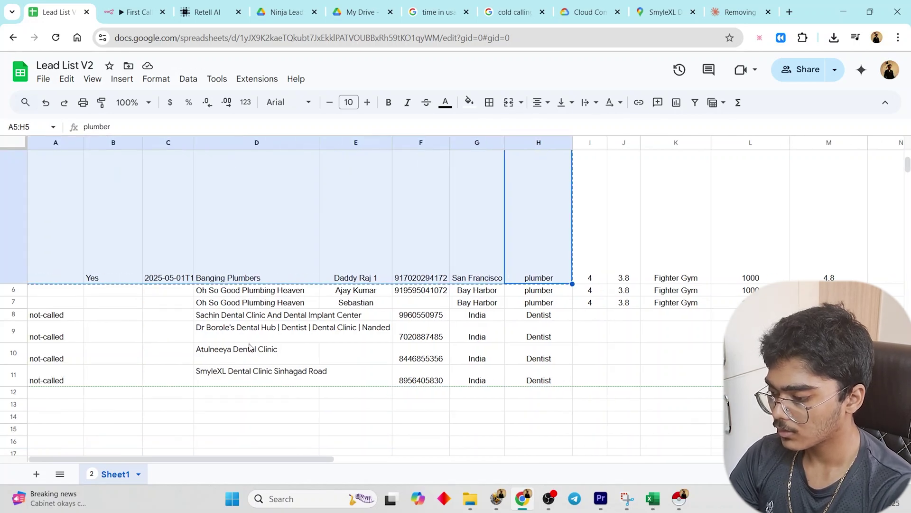
key(ctrl+c)
click(49, 383)
click(52, 394)
key(ctrl+v)
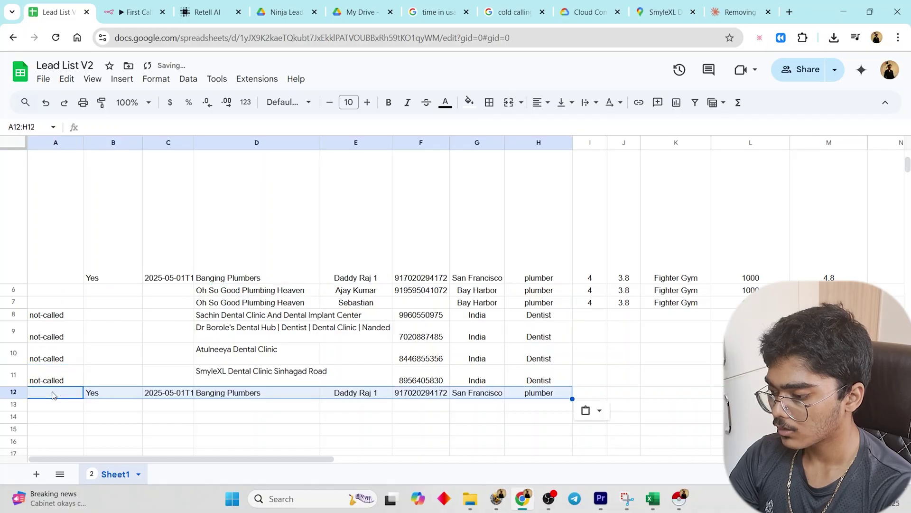
Copy the not-called status from cell A11 into A12 and clear the Yes value in cell B12.
click(64, 384)
key(ctrl+c)
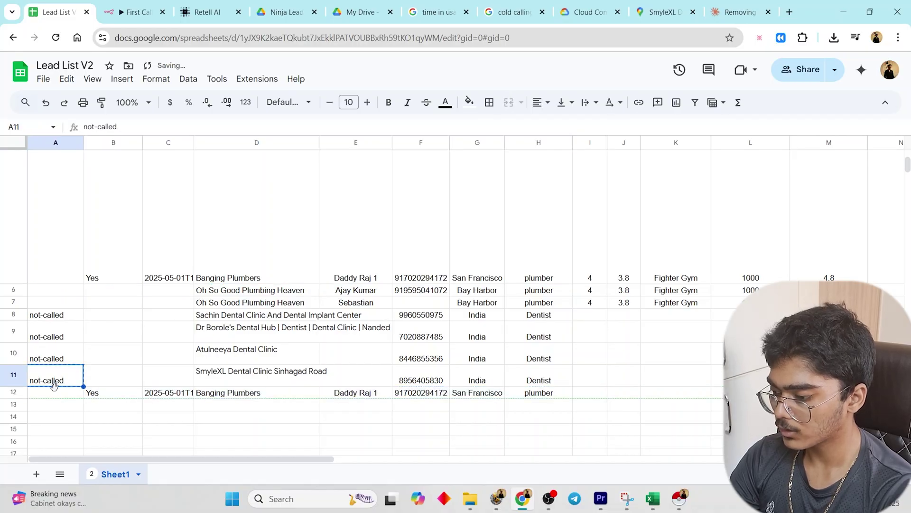
click(52, 393)
key(ctrl+v)
click(114, 393)
key(Delete)
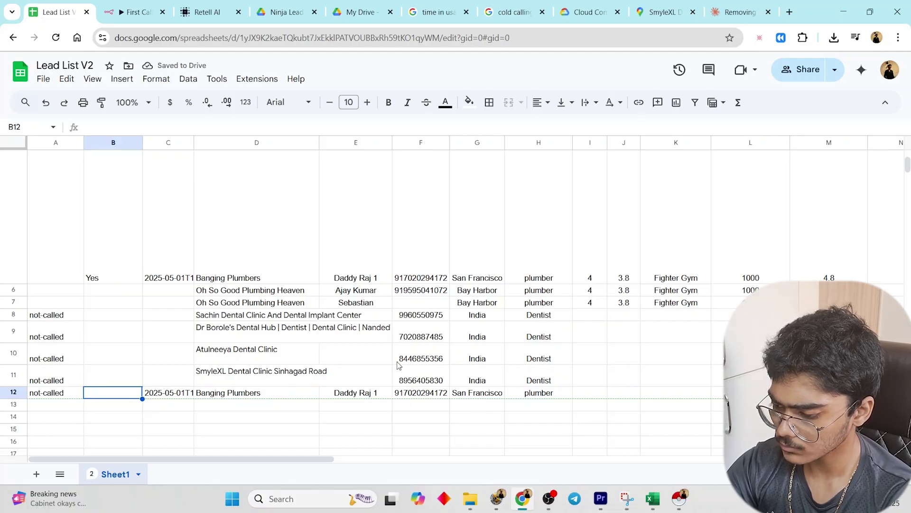
Remove the leading country code from the phone number in cell F12.
click(412, 390)
double_click(407, 389)
key(BackSpace)
key(BackSpace)
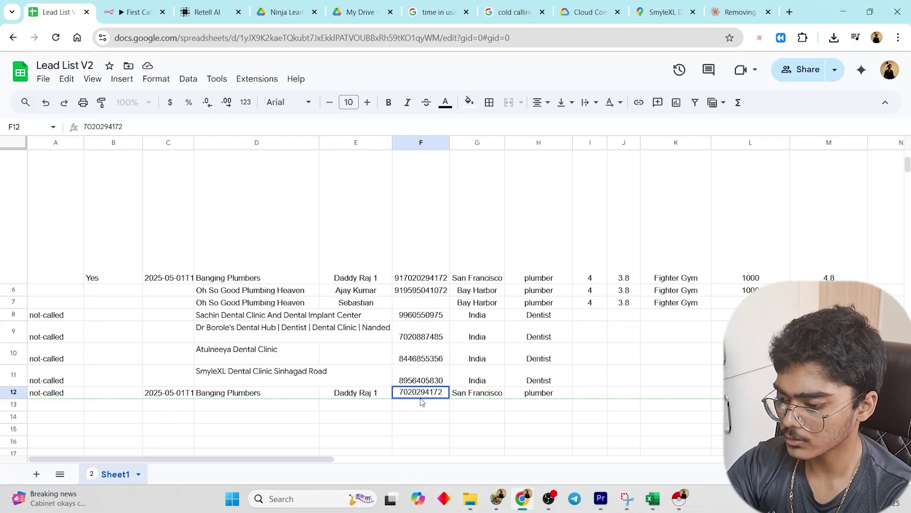
Copy the Banging Plumbers row in cells A12:H12 and paste it over the lead in row 7, starting at cell A7.
click(532, 396)
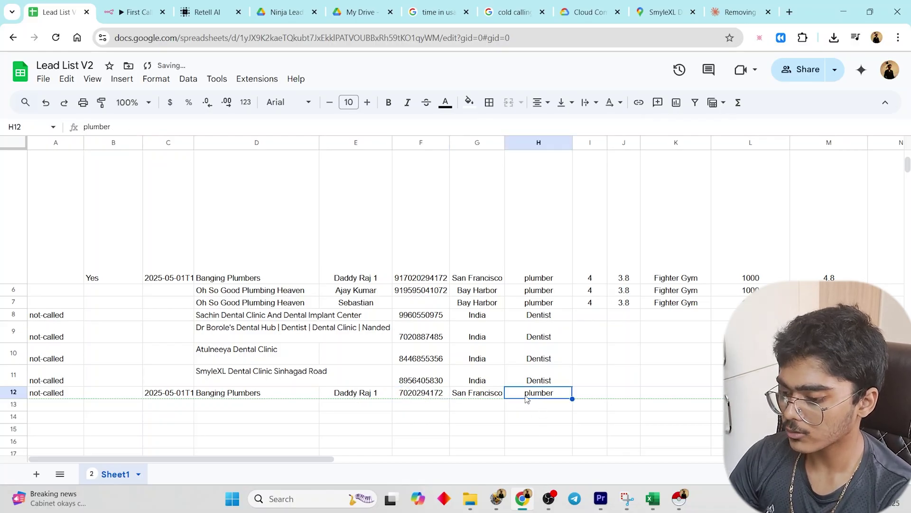
key(shift+Left)
key(shift+Left)
key(shift+Left)
key(shift+Left)
key(shift+Left)
key(shift+Left)
key(shift+Left)
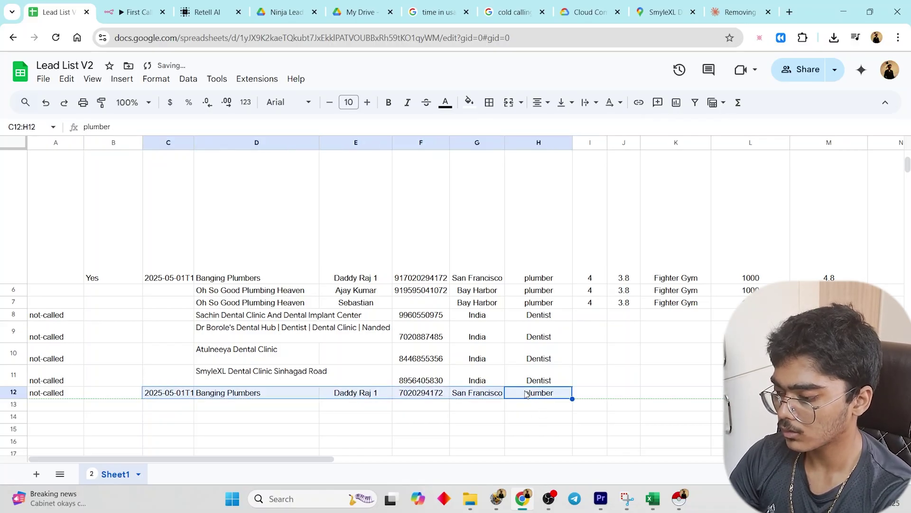
key(ctrl+c)
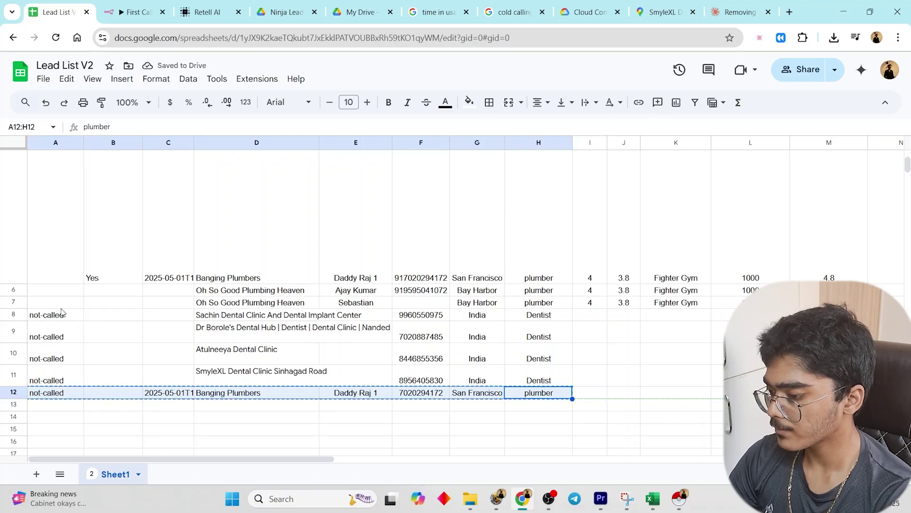
click(66, 307)
key(ctrl+v)
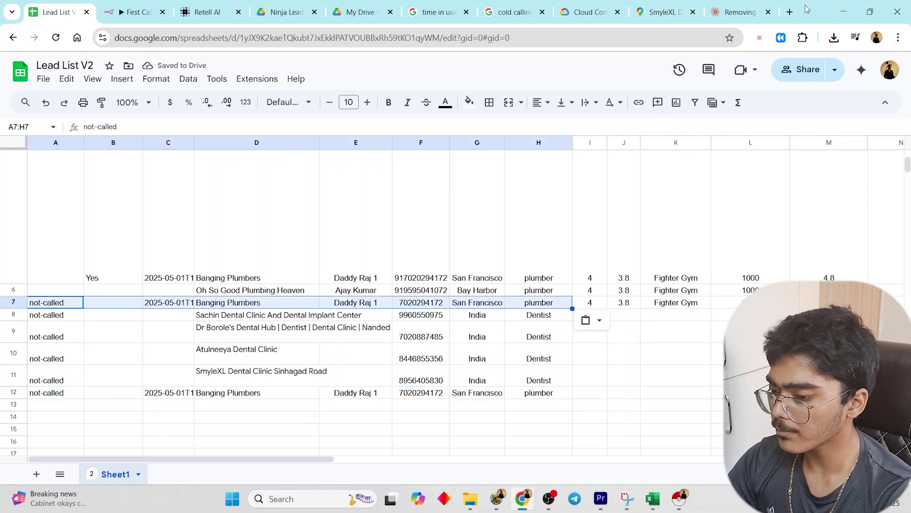
Switch to the First Call workflow in n8n and open the n8n home page in a new tab.
click(113, 6)
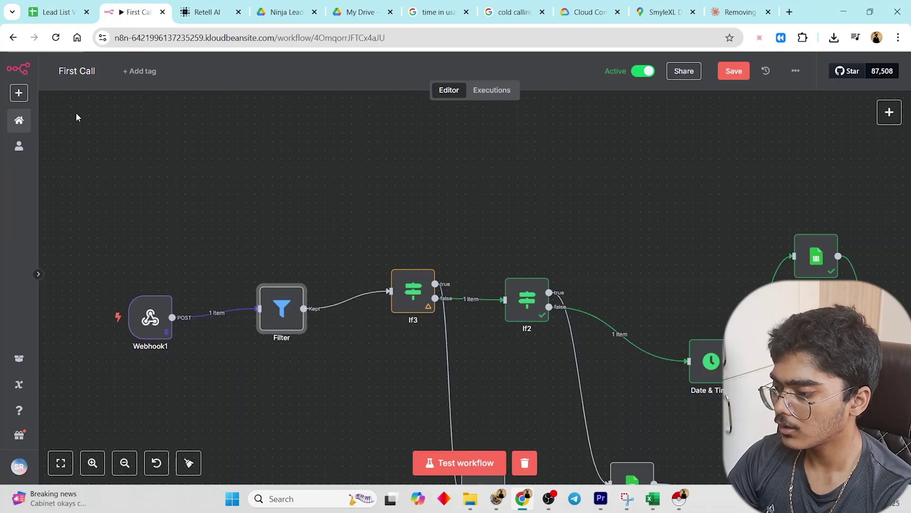
right_click(19, 118)
click(94, 136)
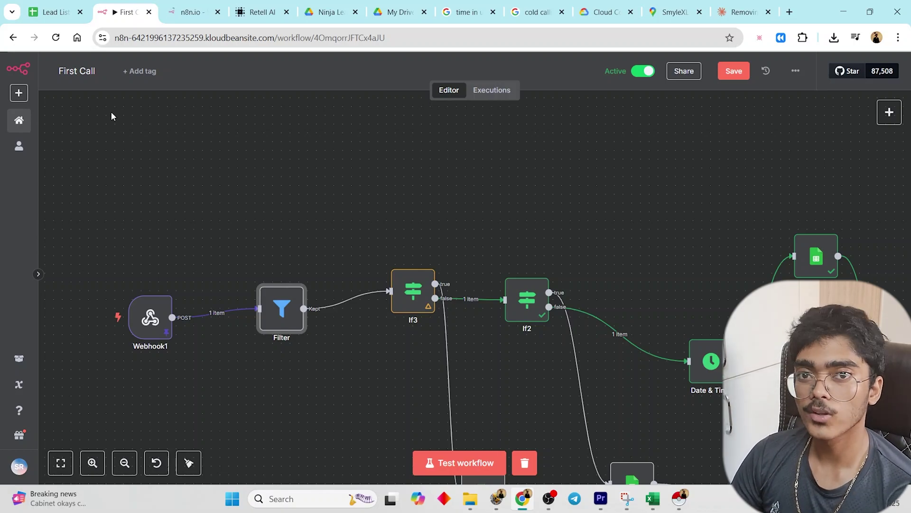
Open My workflow 7 in n8n and open the settings of its Google Sheets node.
click(183, 11)
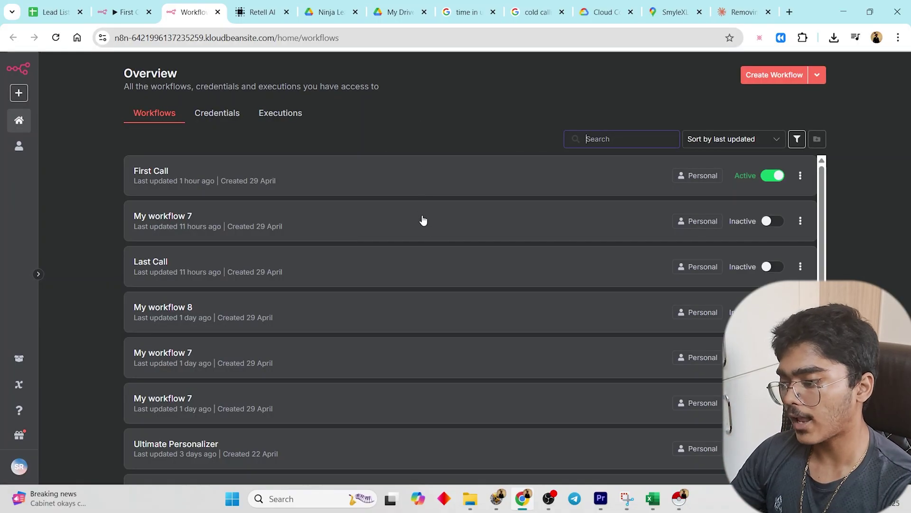
click(441, 237)
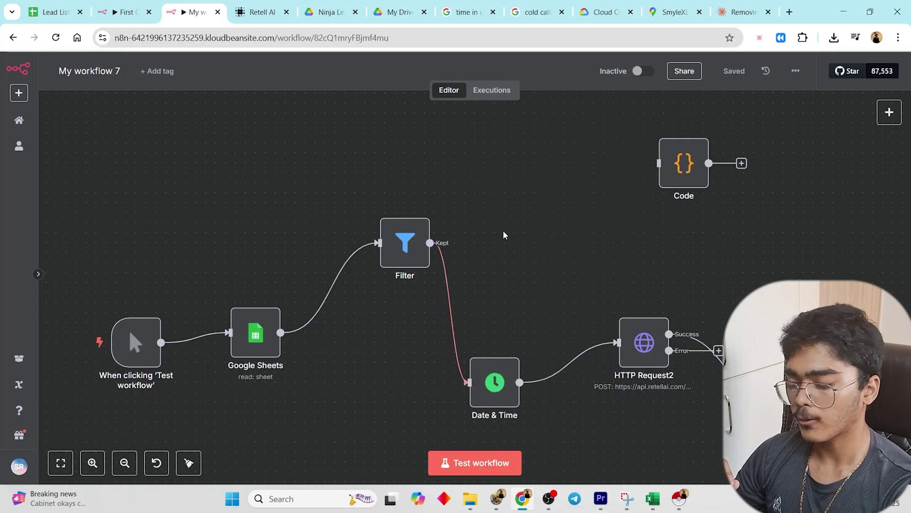
drag(503, 240, 619, 195)
click(371, 293)
double_click(372, 297)
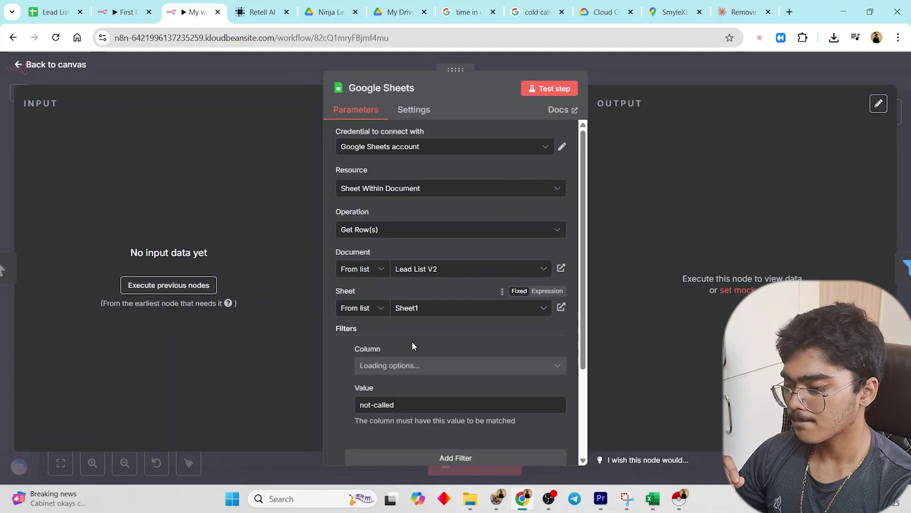
Examine the Google Sheets node's call status filter and its list of available operations.
scroll(414, 352, down, 3)
scroll(424, 401, up, 3)
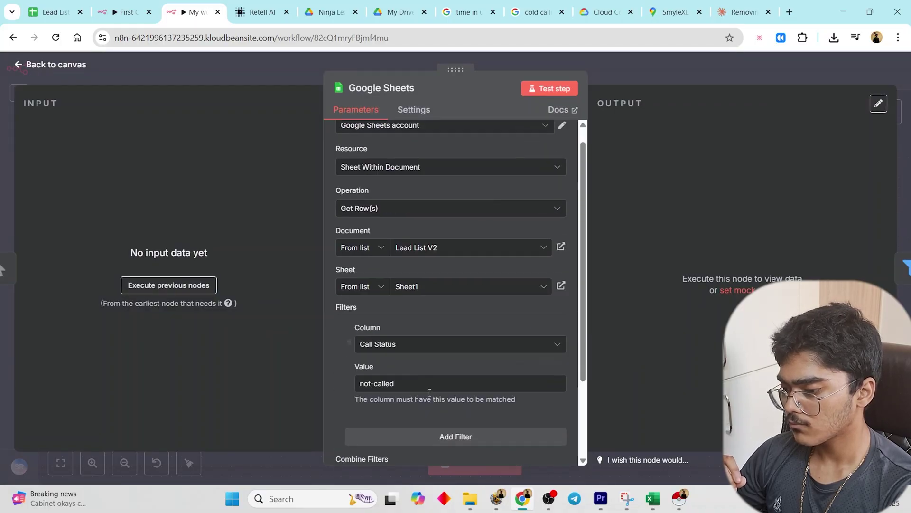
click(413, 230)
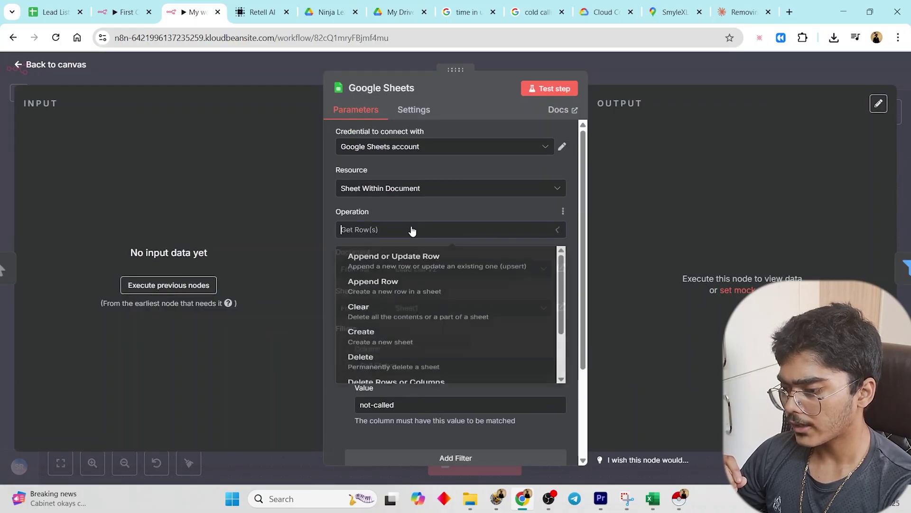
scroll(426, 387, down, 1)
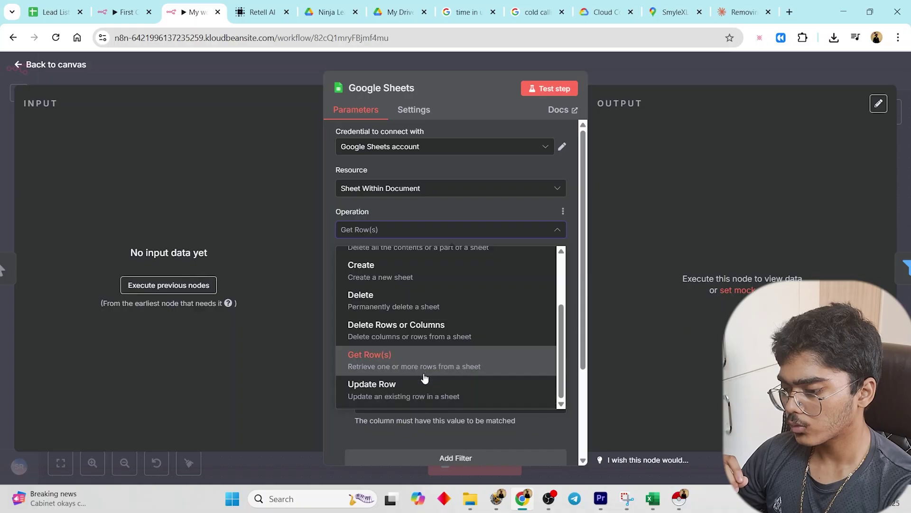
scroll(427, 370, up, 3)
click(604, 205)
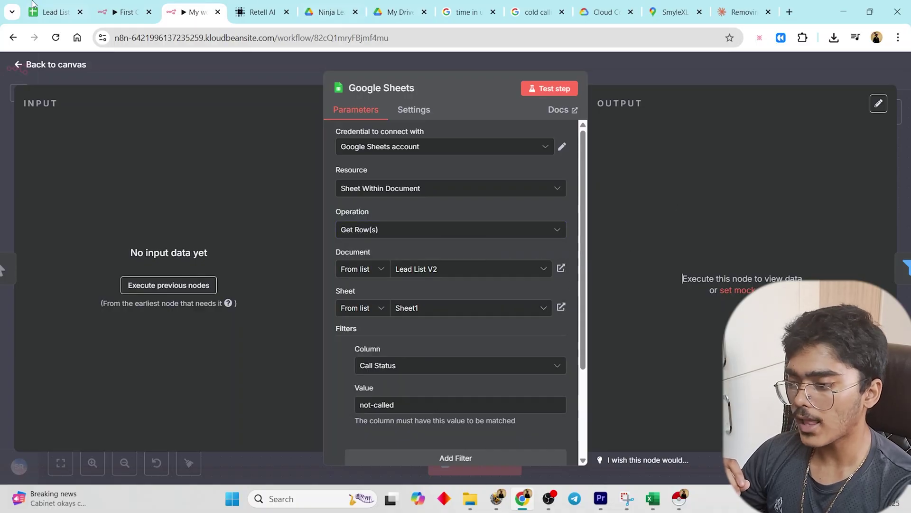
Clear the not-called status from cells A8:A12 in the Lead List V2 sheet.
click(53, 12)
click(73, 316)
key(shift+Down)
key(shift+Down)
key(shift+Down)
key(shift+Down)
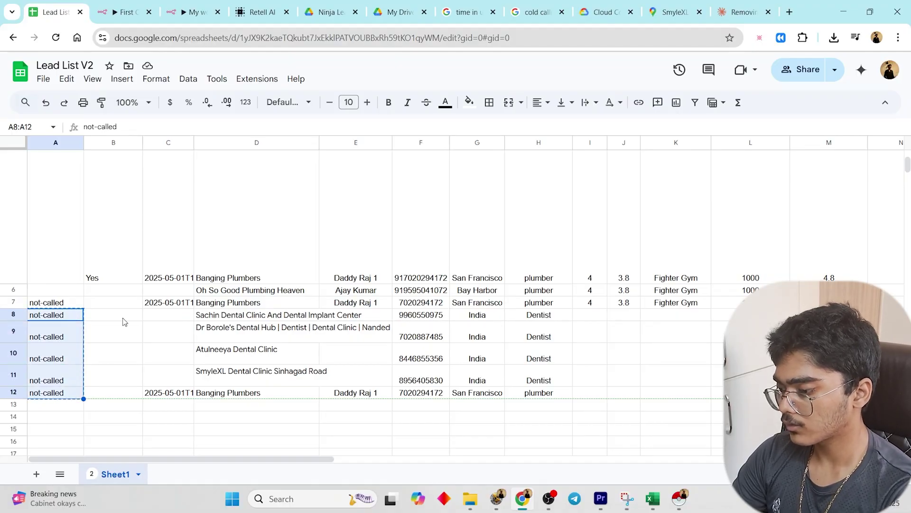
key(Delete)
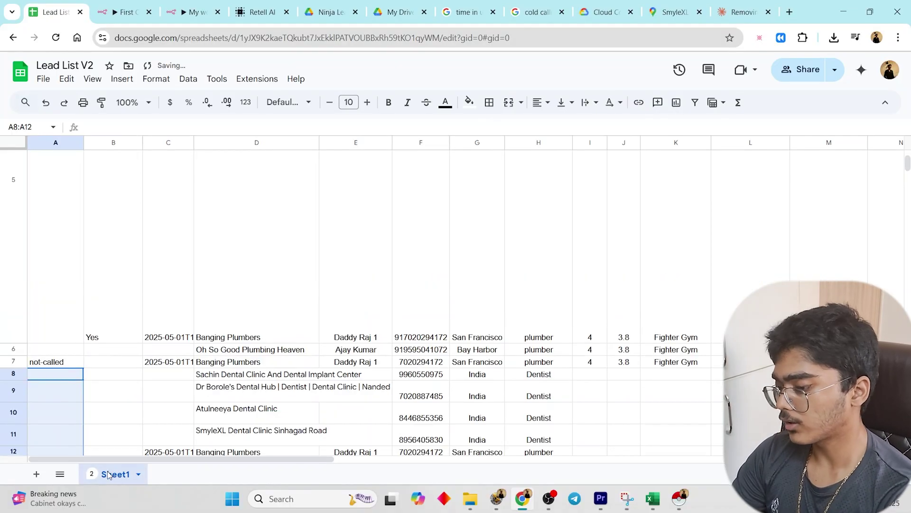
scroll(156, 272, up, 5)
click(38, 278)
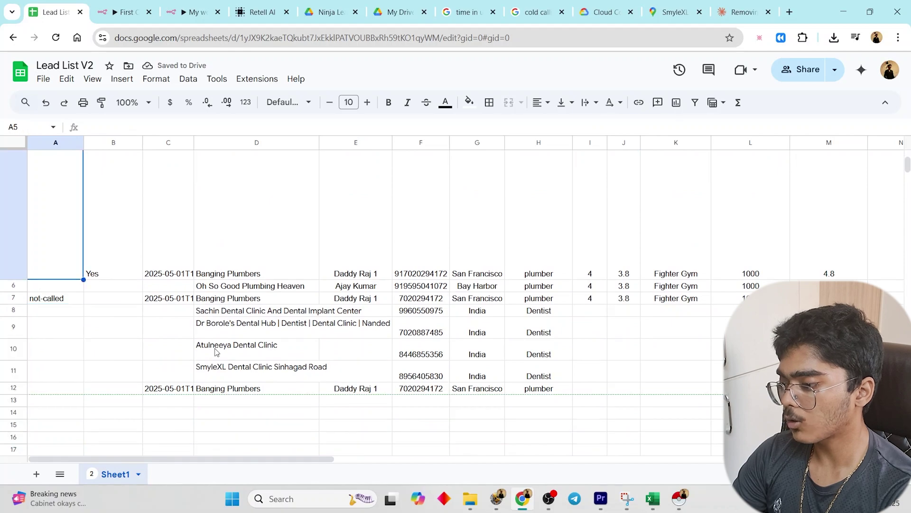
Return to My workflow 7, test-run it, and check the output of the HTTP Request2 node.
click(125, 12)
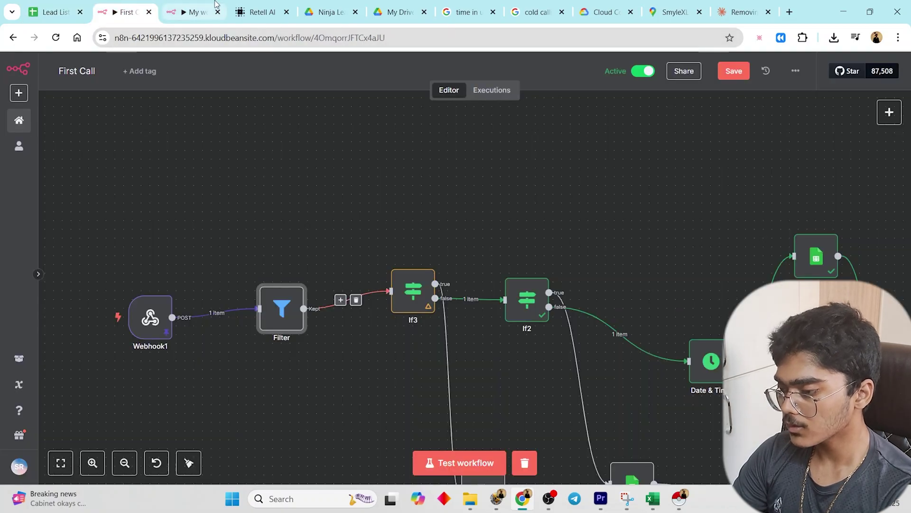
click(277, 6)
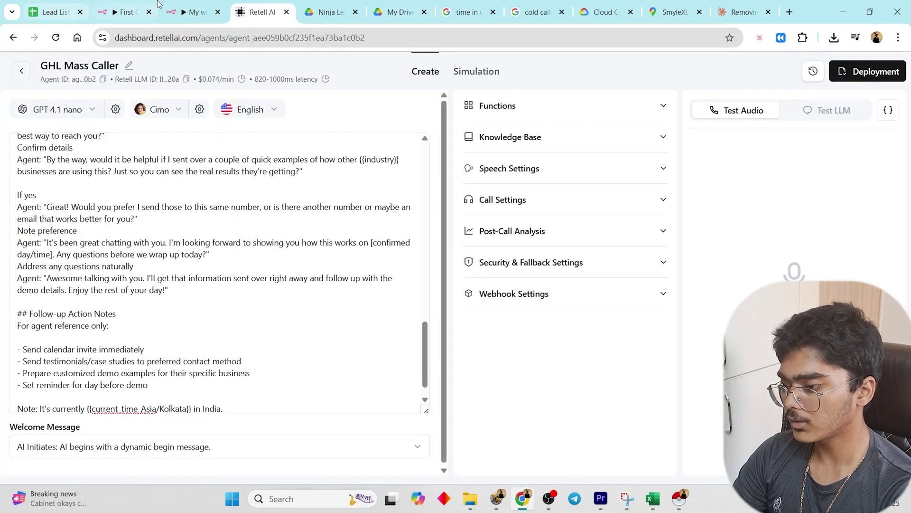
click(194, 12)
click(672, 71)
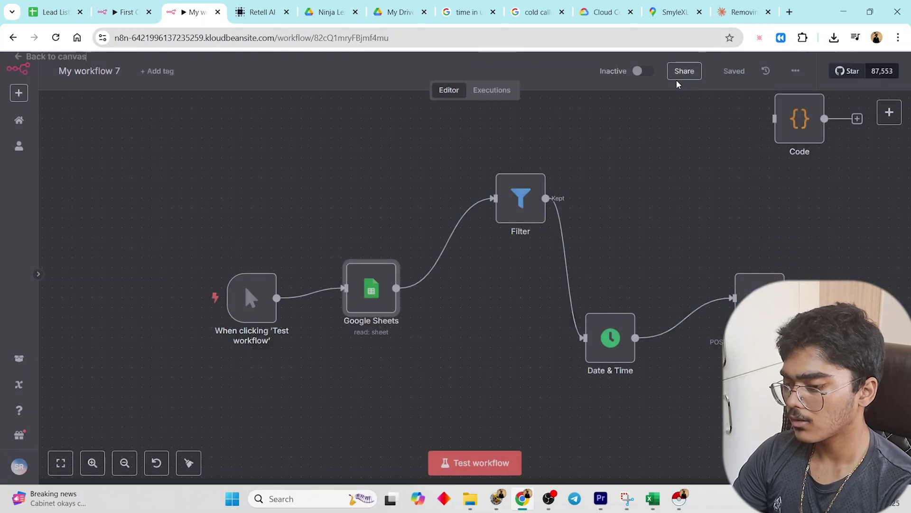
click(491, 463)
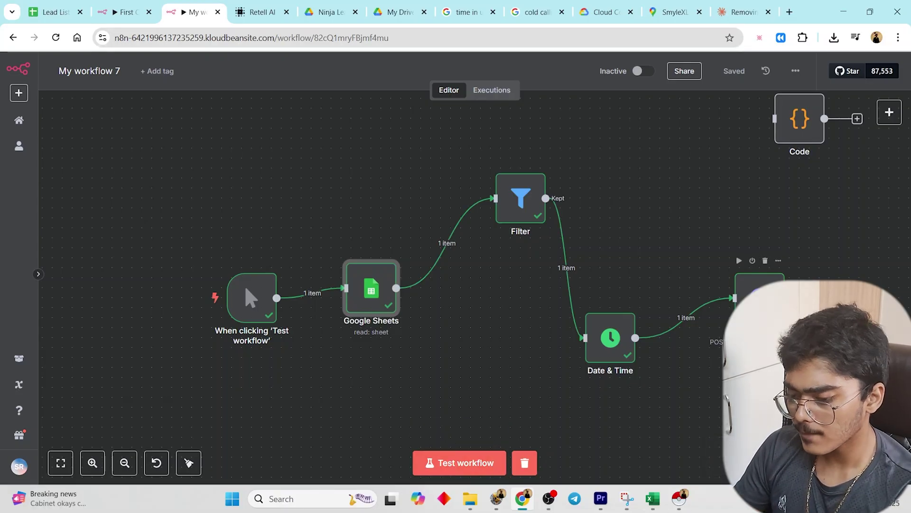
double_click(760, 297)
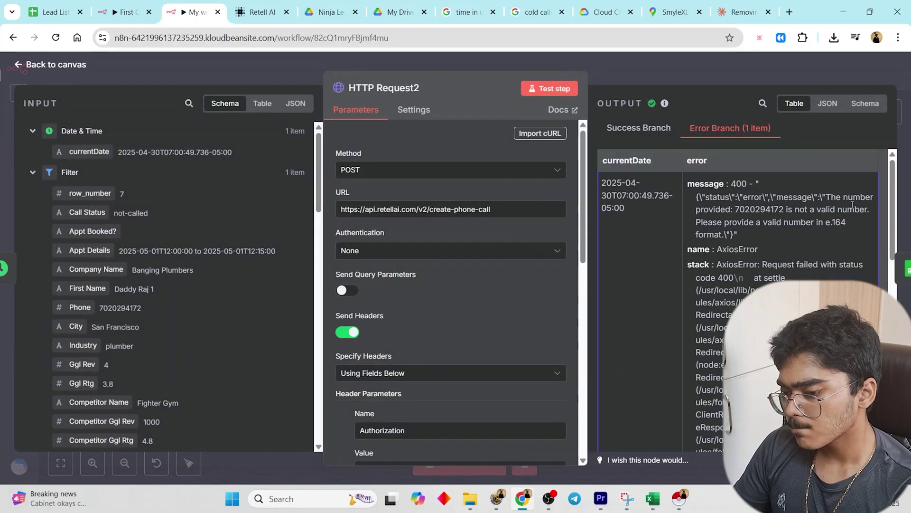
click(904, 205)
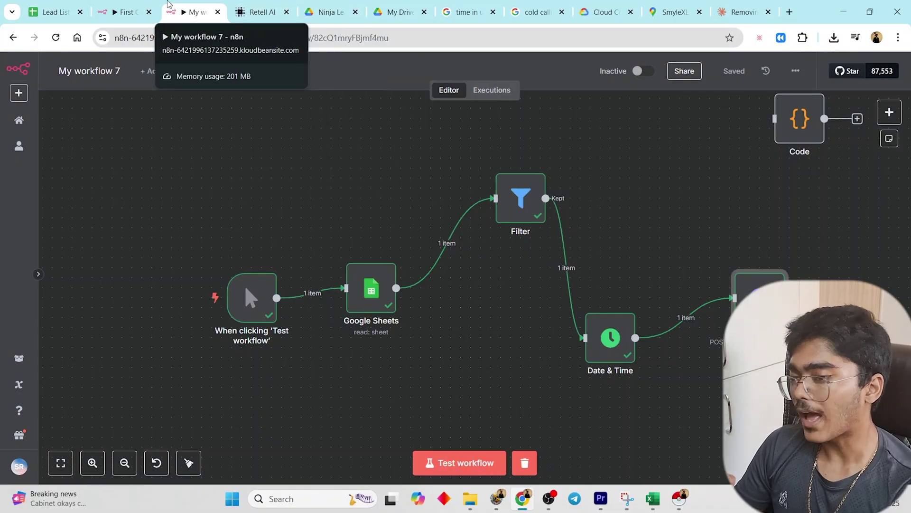
Add the country code 91 in front of the phone number in cell F7 of Lead List V2.
click(64, 8)
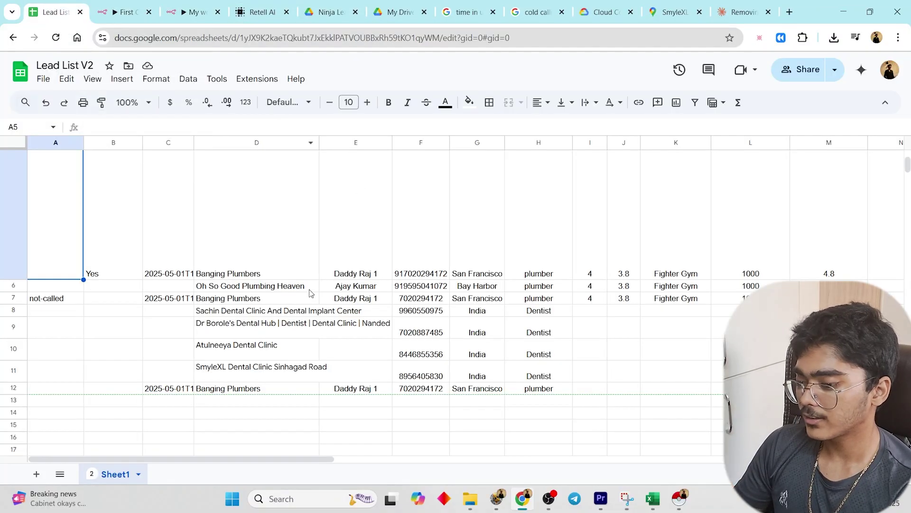
click(401, 284)
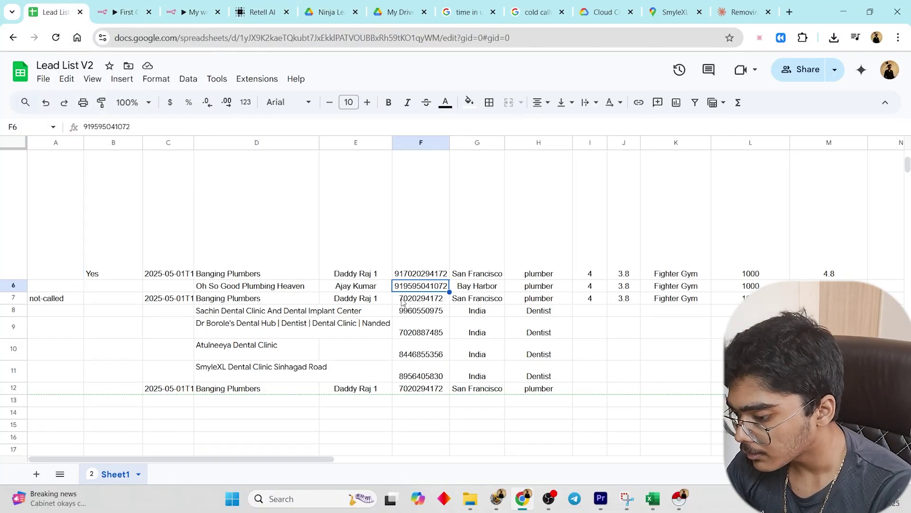
click(401, 297)
text(9)
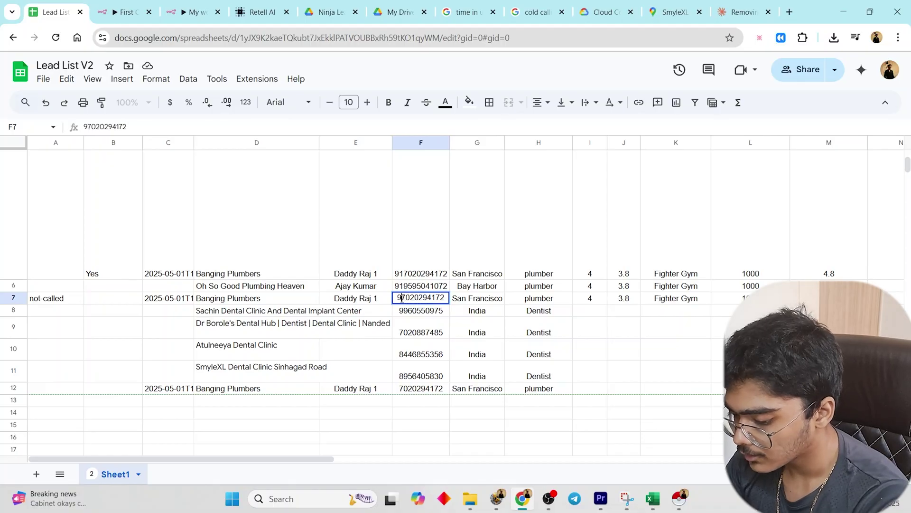
text(1)
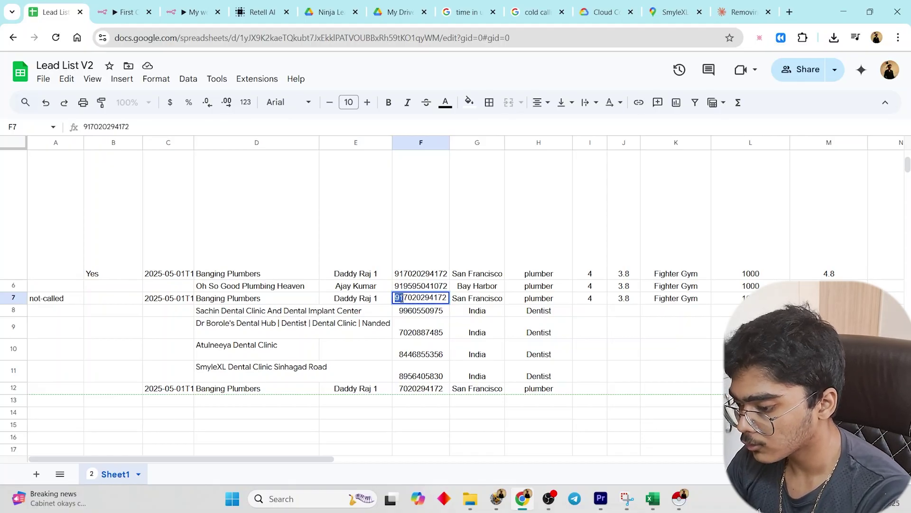
click(401, 314)
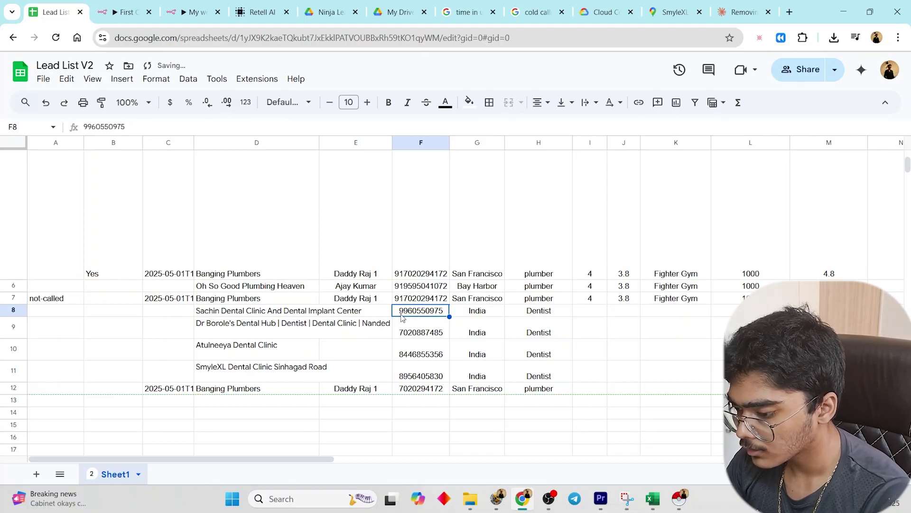
Add the country code 91 in front of the phone numbers in cells F8, F9 and F10.
double_click(398, 314)
click(399, 311)
text(91)
click(399, 326)
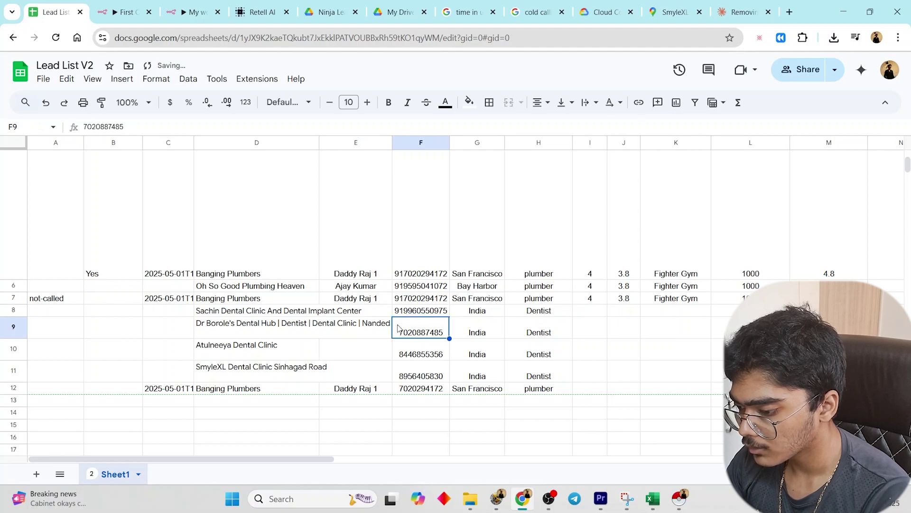
double_click(398, 324)
click(396, 327)
text(91)
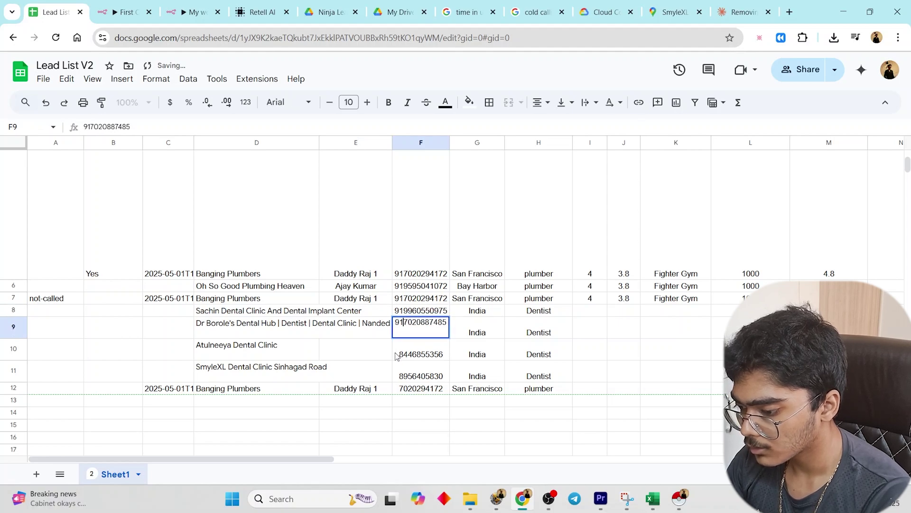
click(397, 354)
double_click(400, 352)
click(398, 345)
text(91)
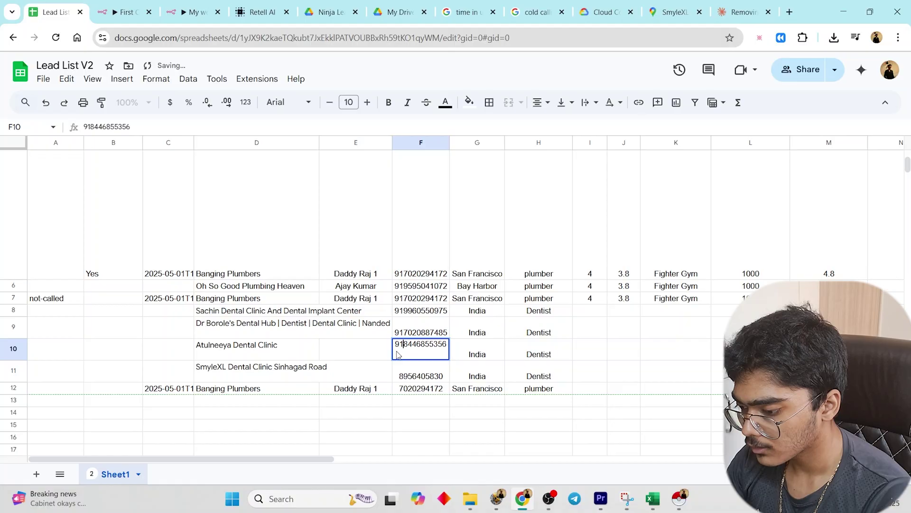
Add the country code 91 in front of the phone numbers in cells F11 and F12.
click(399, 371)
double_click(399, 369)
click(400, 369)
text(91)
click(398, 388)
double_click(399, 389)
click(398, 388)
text(91)
click(681, 357)
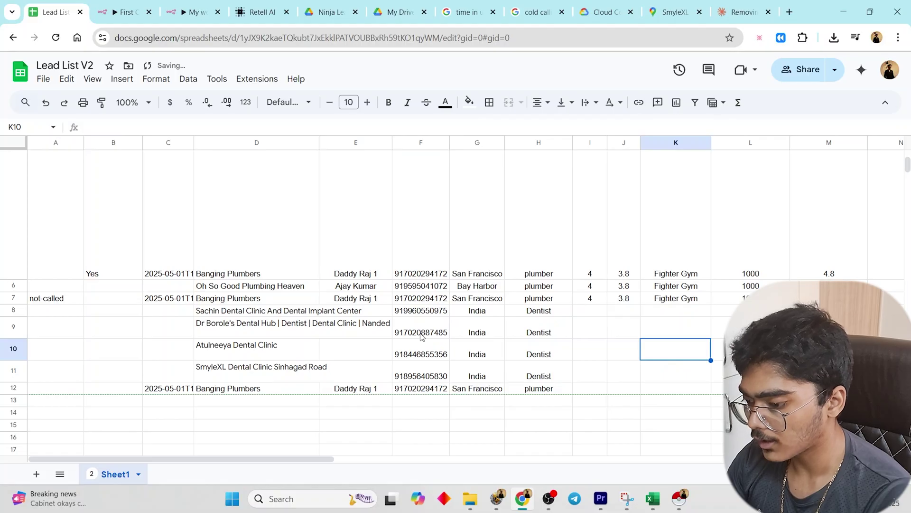
click(221, 308)
click(224, 332)
click(228, 356)
click(242, 377)
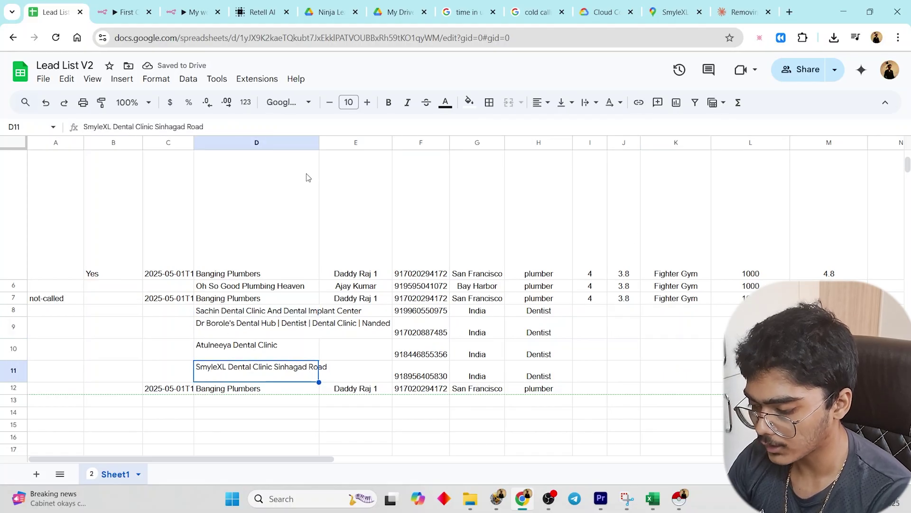
Switch to My workflow 7 in n8n and test-run it again.
click(124, 12)
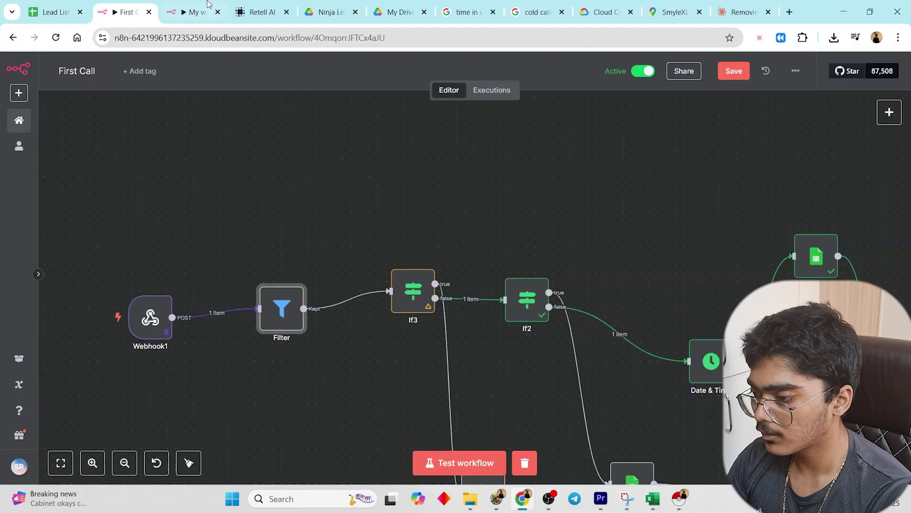
click(207, 9)
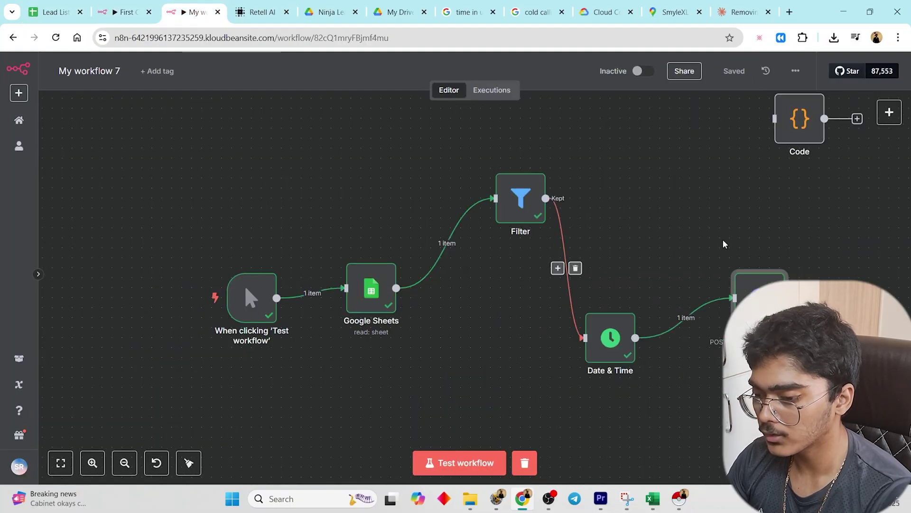
click(463, 465)
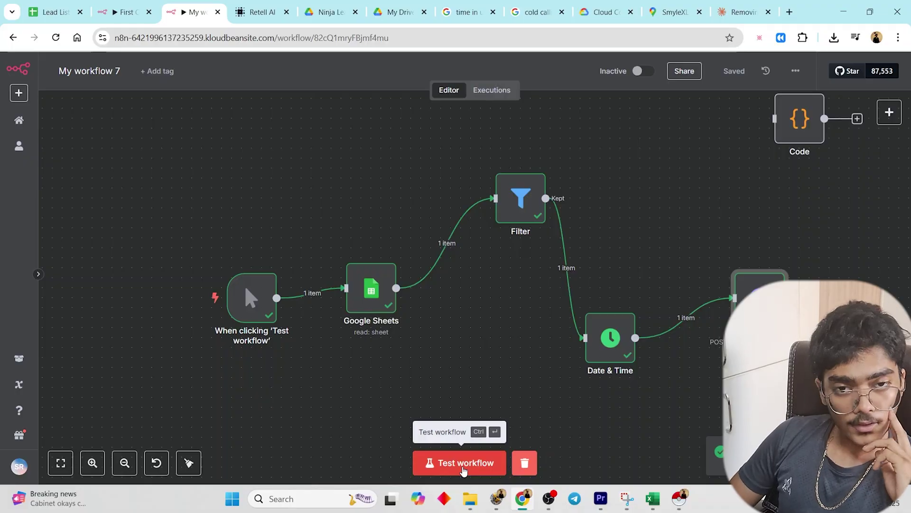
Check the call status of the row 7 lead in the Lead List V2 sheet.
click(86, 5)
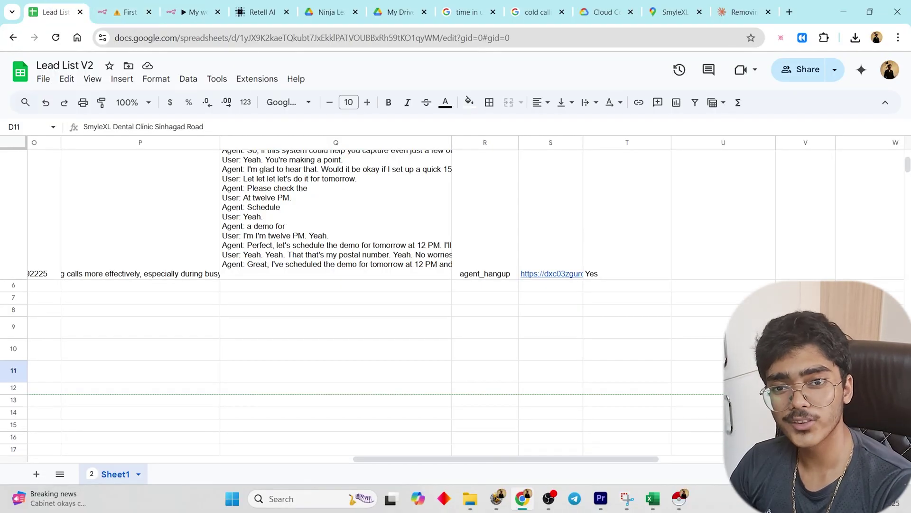
drag(647, 460, 322, 459)
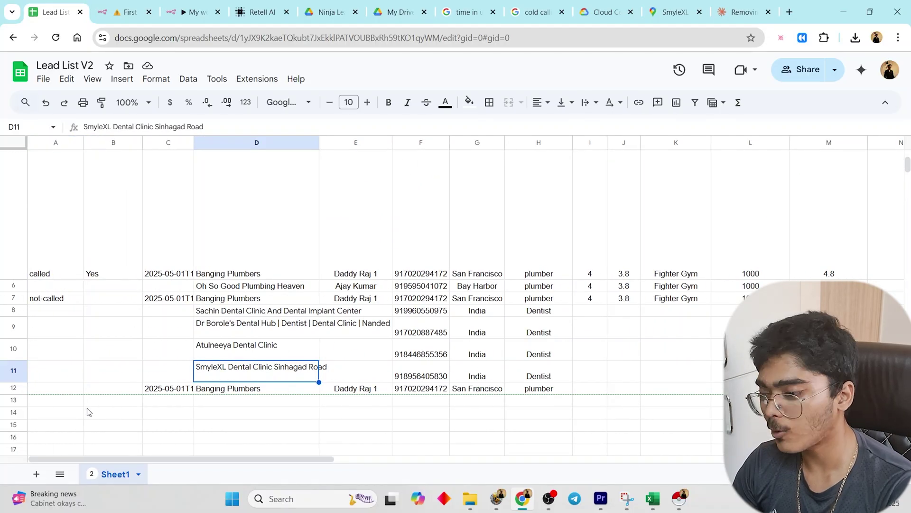
click(55, 296)
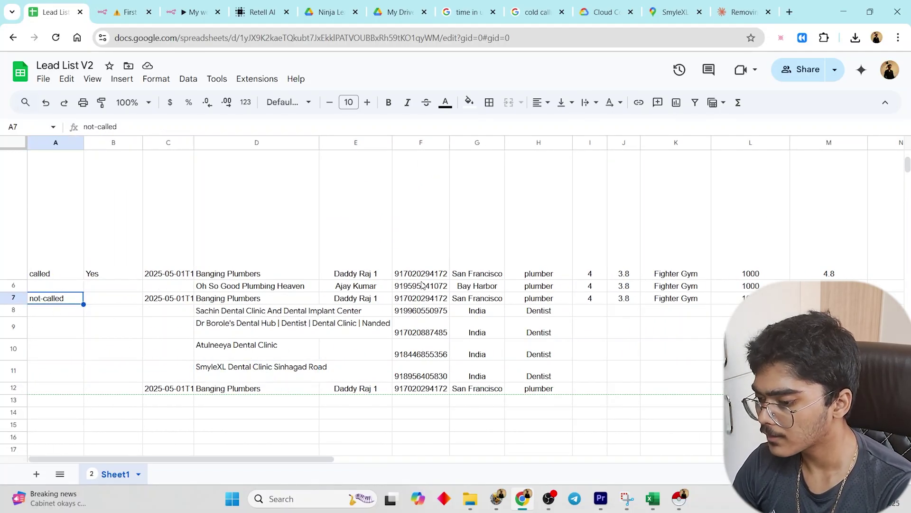
Look over the First Call workflow and its executions, and switch to the executions of My workflow 7.
click(120, 5)
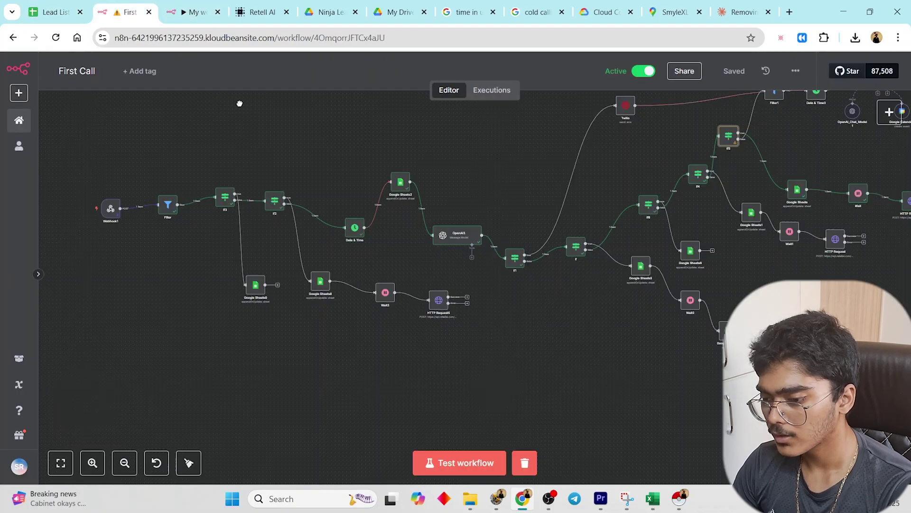
scroll(185, 114, up, 2)
scroll(186, 114, left, 2)
scroll(161, 101, right, 2)
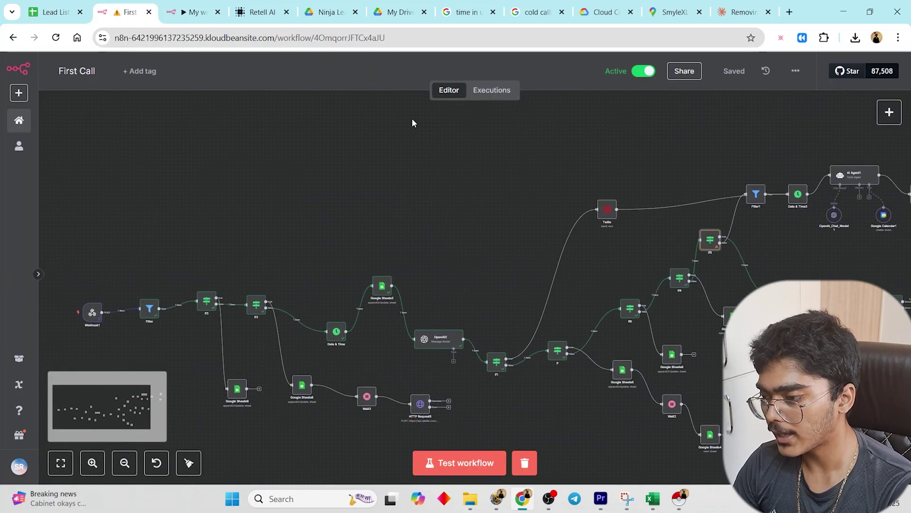
click(491, 90)
click(164, 6)
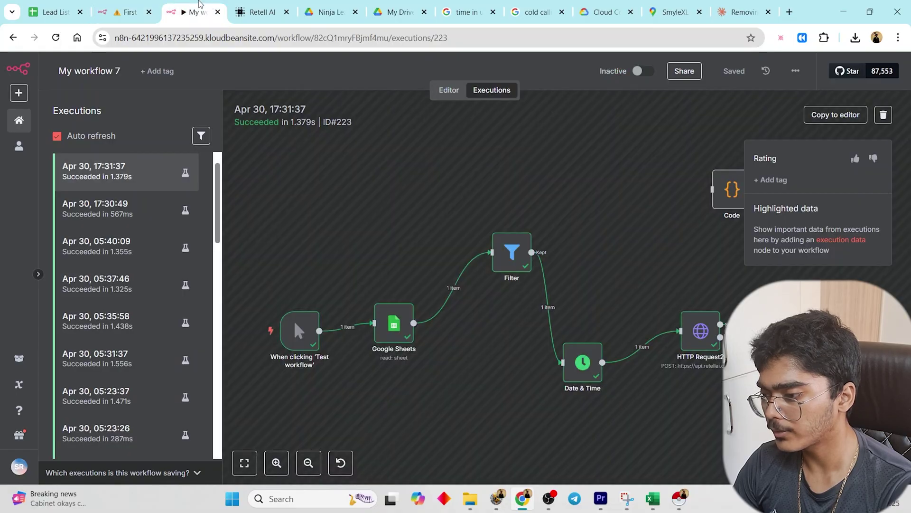
Test-run My workflow 7 from its editor and check the row 7 lead's call status in the Lead List V2 sheet.
click(449, 89)
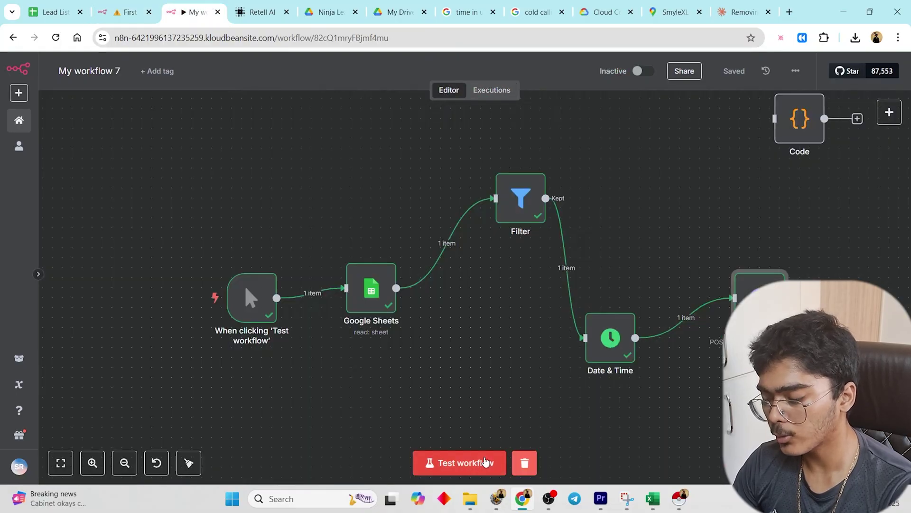
click(482, 471)
click(55, 12)
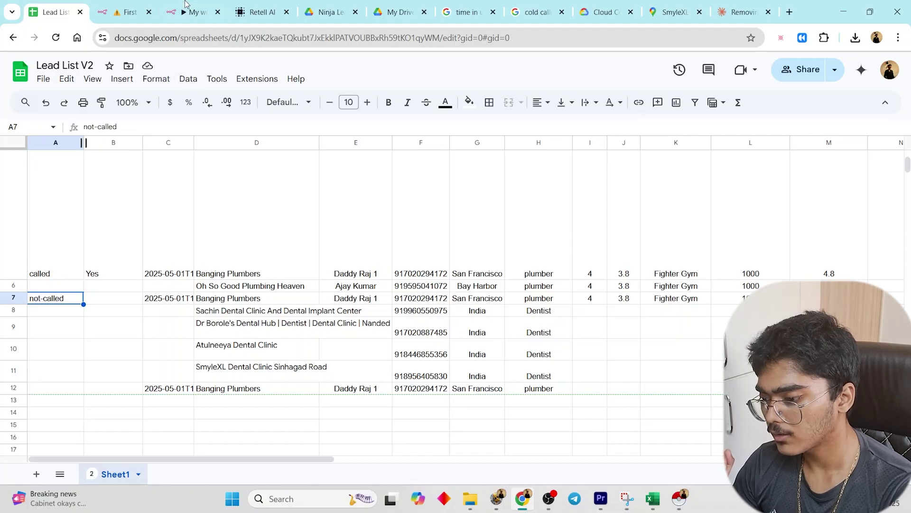
mouse_move(162, 15)
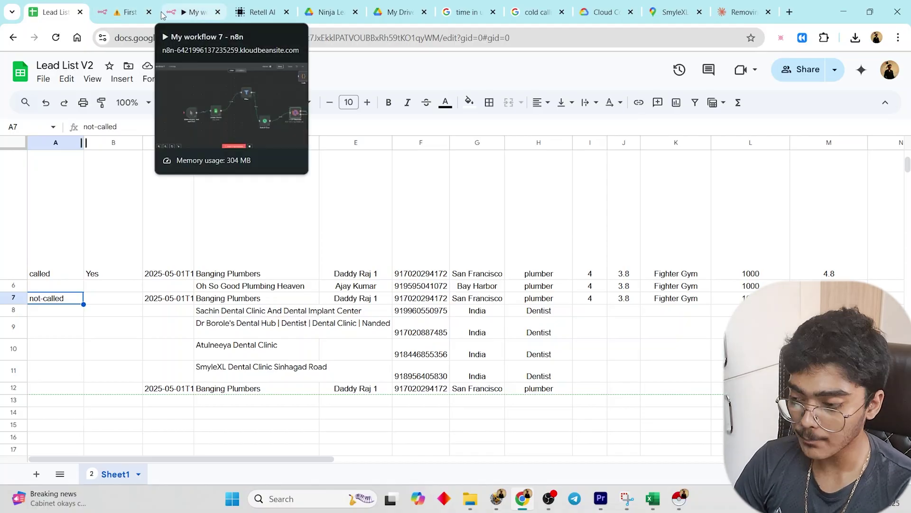
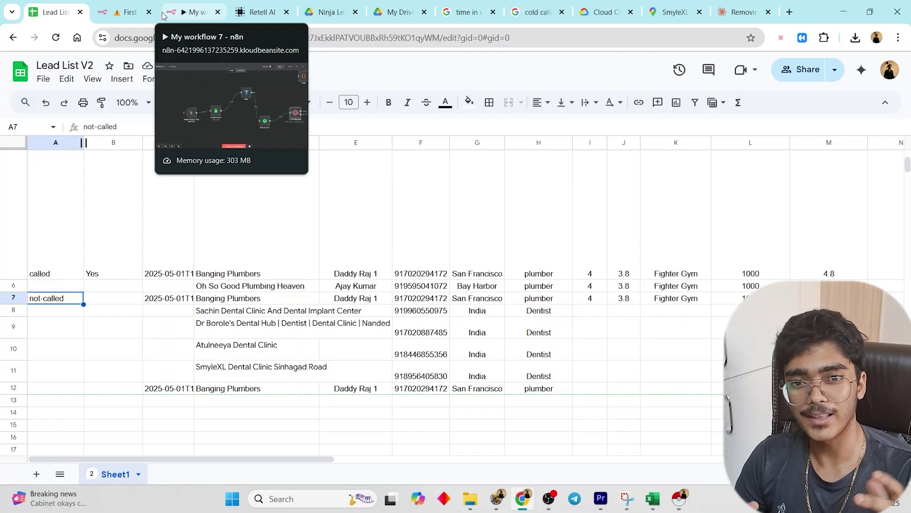
Return to My workflow 7 and open the Google Sheets1 node to examine its output.
drag(168, 13, 400, 202)
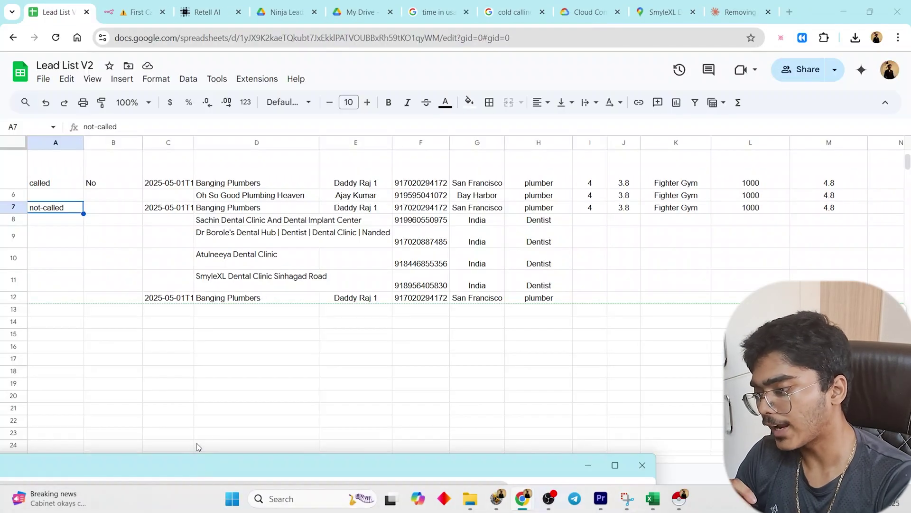
drag(152, 469, 183, 4)
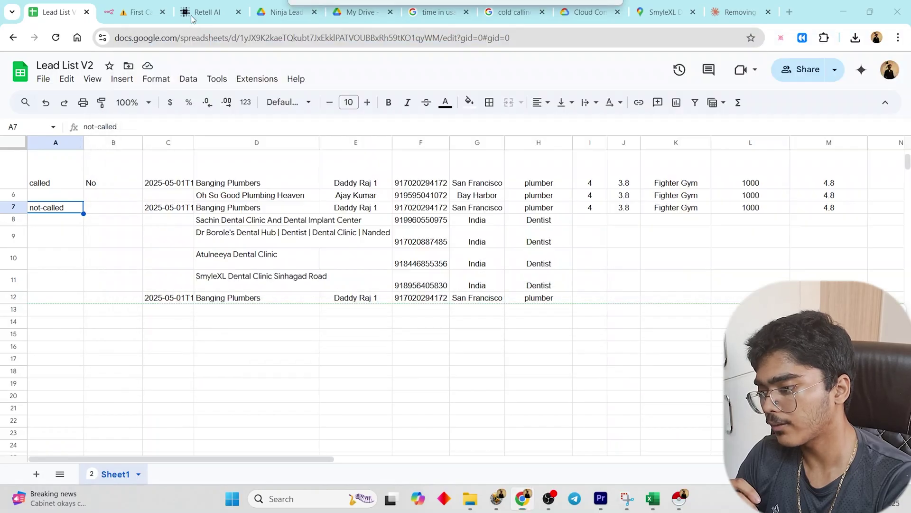
drag(667, 191, 143, 166)
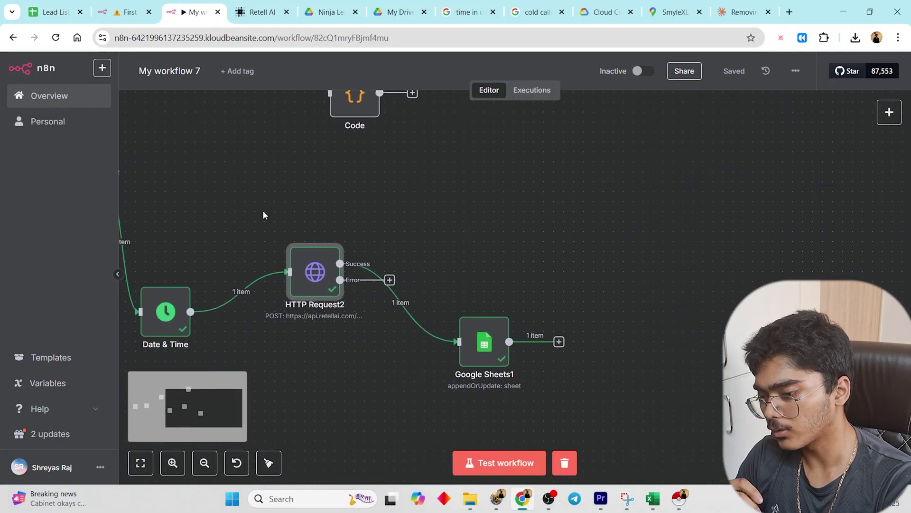
double_click(484, 342)
click(725, 261)
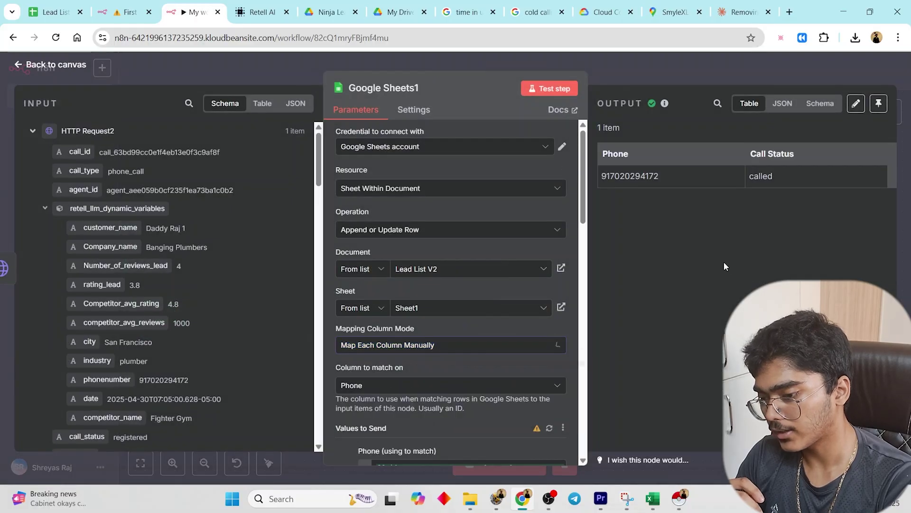
Compare the call statuses in the Lead List V2 sheet with the node output and reload the sheet.
click(12, 11)
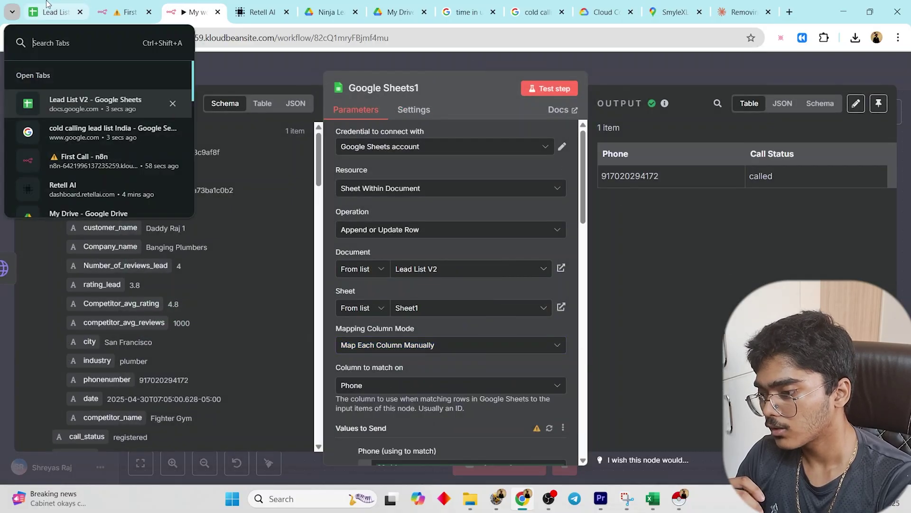
click(71, 37)
scroll(159, 278, up, 3)
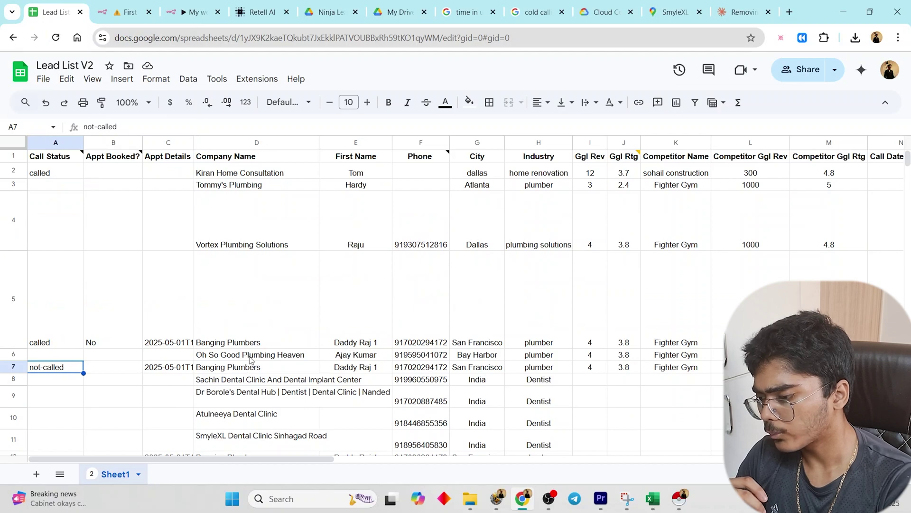
click(57, 40)
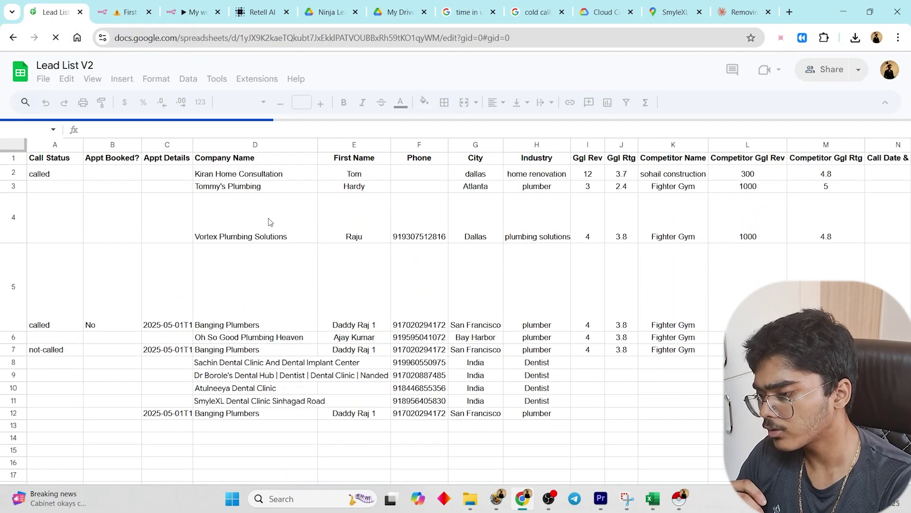
Review the column mapping of the Google Sheets1 node, test that node alone, and return to the lead sheet.
click(125, 12)
click(183, 9)
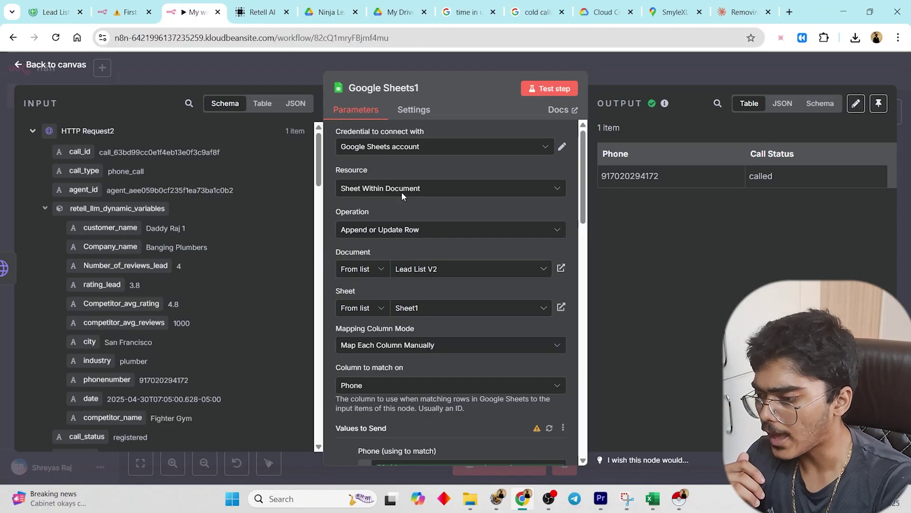
scroll(551, 352, down, 2)
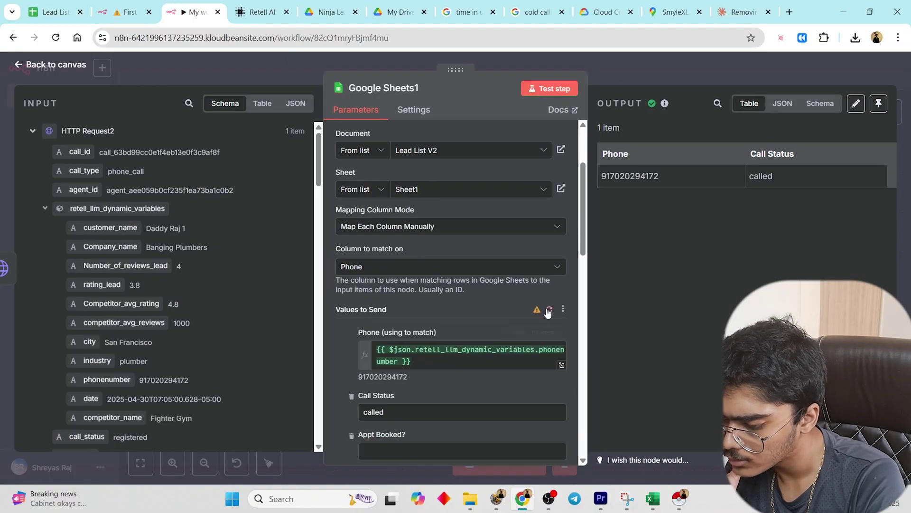
scroll(537, 324, down, 6)
scroll(562, 300, down, 3)
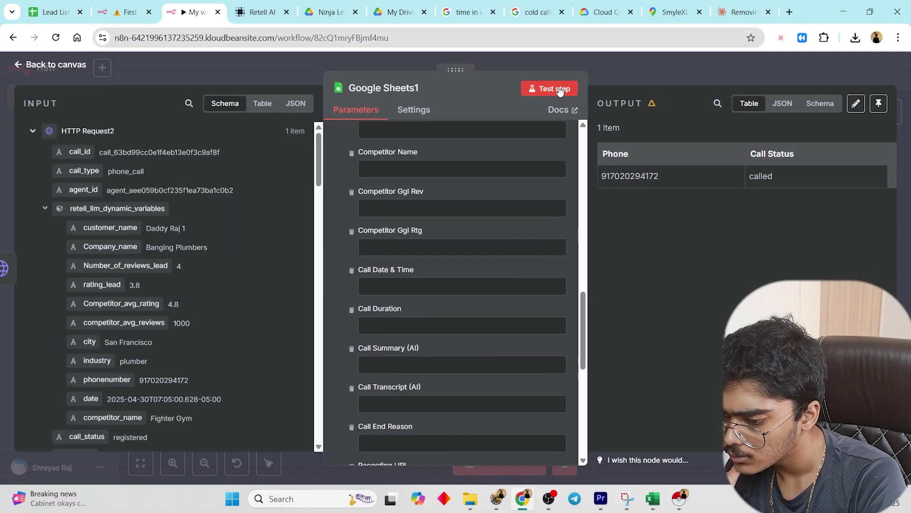
click(558, 88)
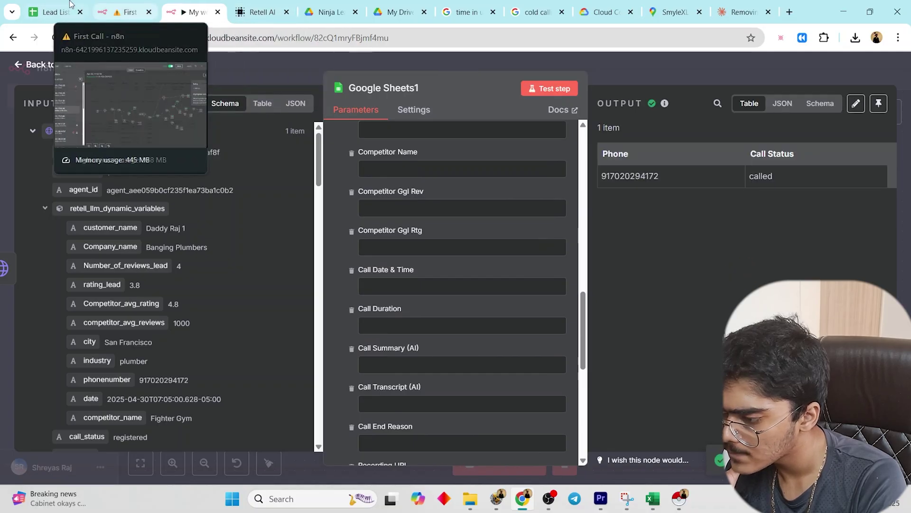
click(53, 12)
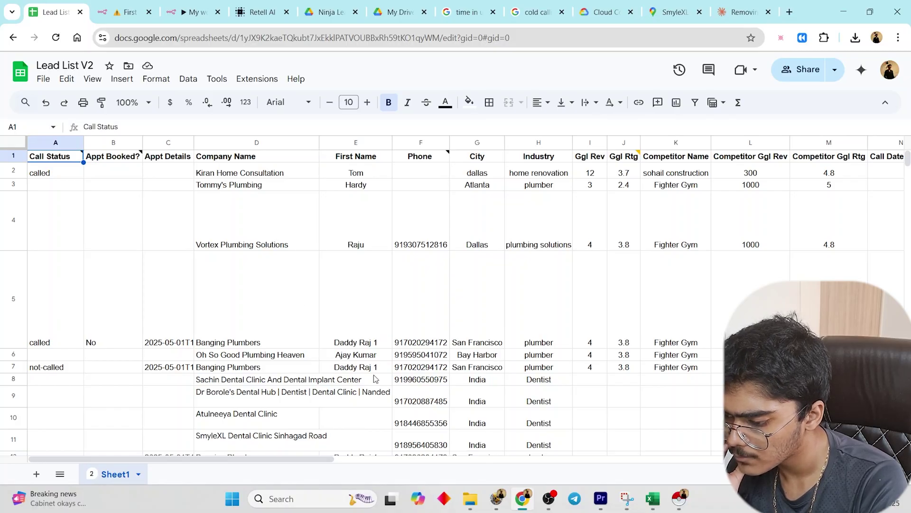
Clear the phone number of the row 5 lead and test the Google Sheets1 node again.
click(445, 347)
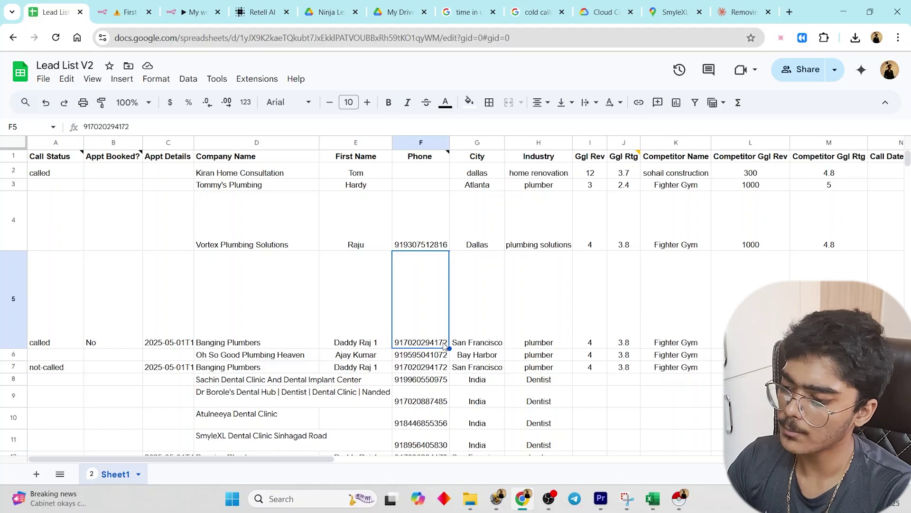
key(Delete)
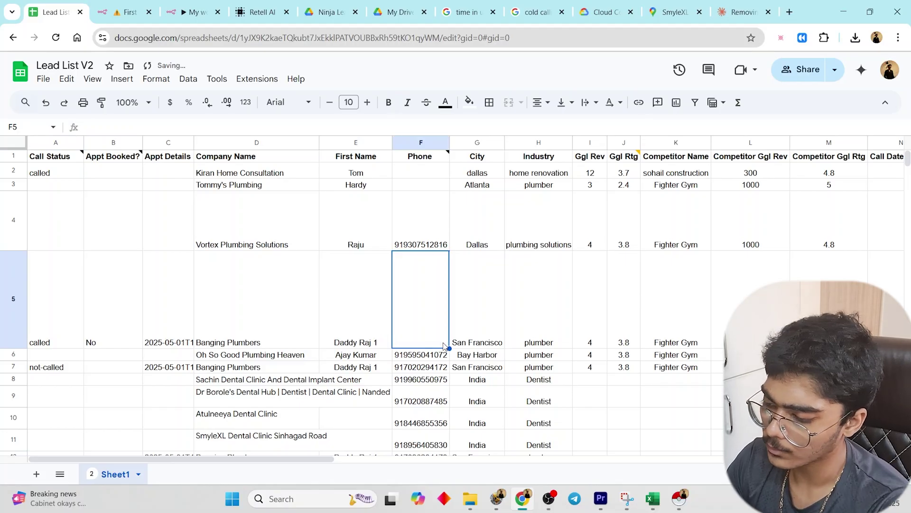
click(125, 6)
click(192, 11)
click(570, 94)
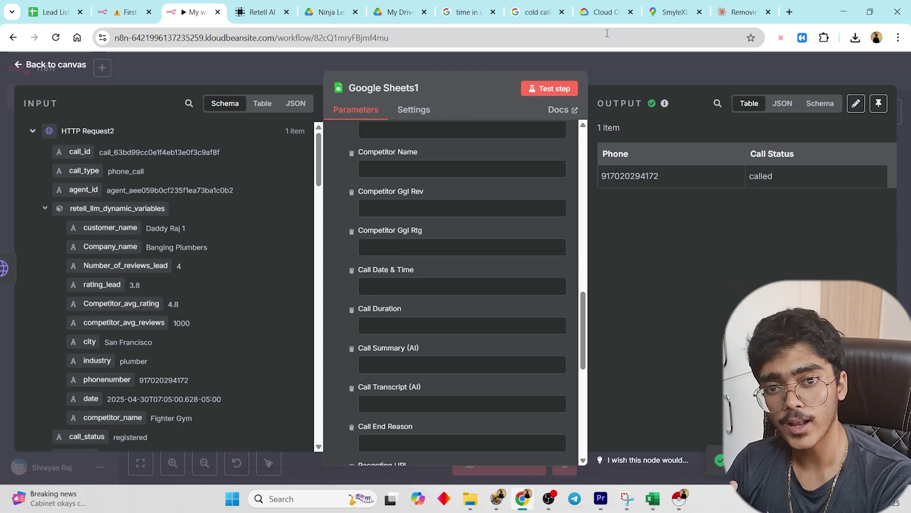
Check the row 7 lead's call status in the Lead List V2 sheet and look over the remaining rows and columns.
click(53, 12)
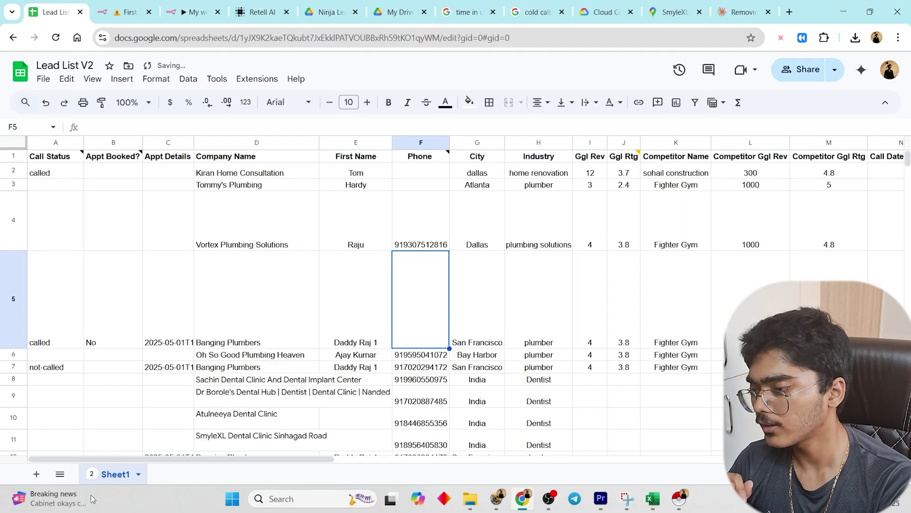
click(18, 379)
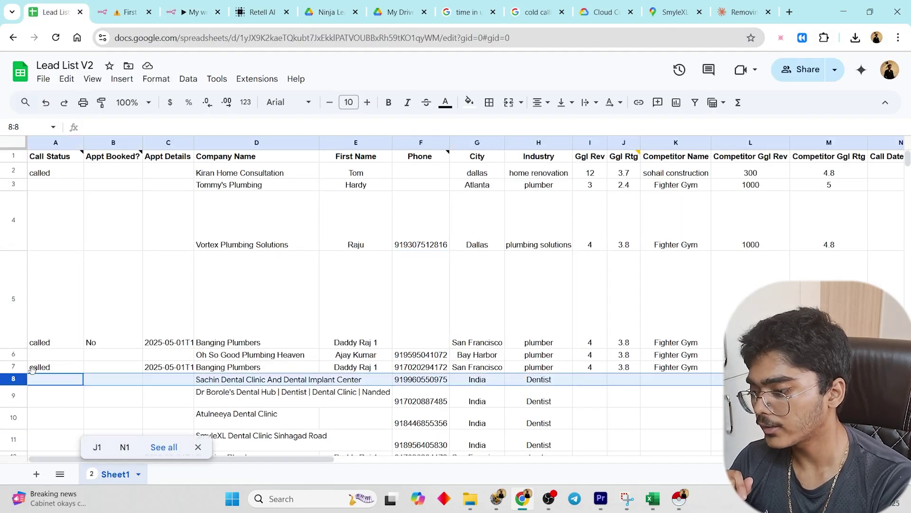
click(54, 369)
scroll(589, 390, down, 3)
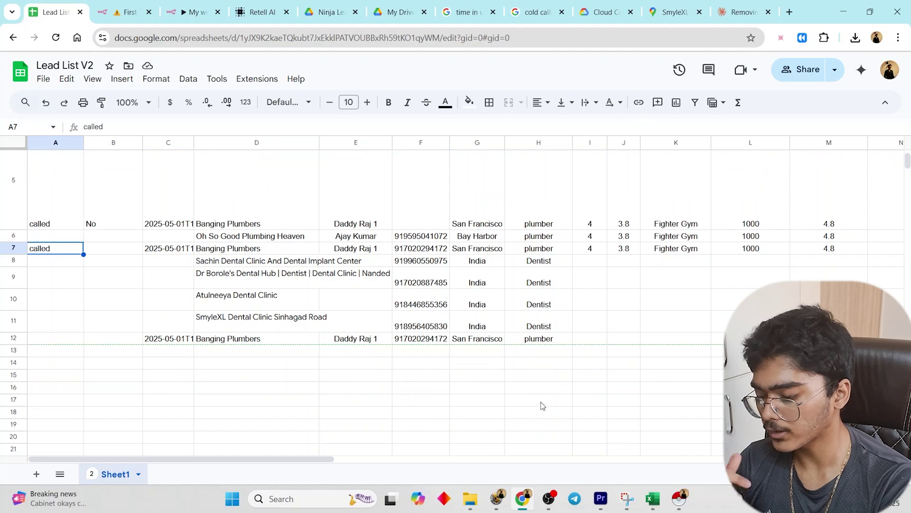
scroll(271, 458, right, 3)
scroll(272, 451, left, 3)
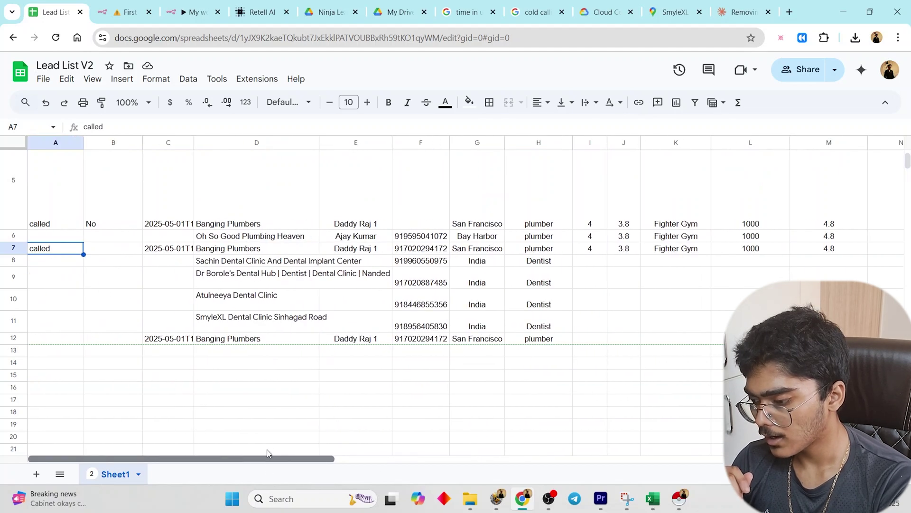
Clear the duplicate Banging Plumbers lead from cells B12:H12.
click(549, 339)
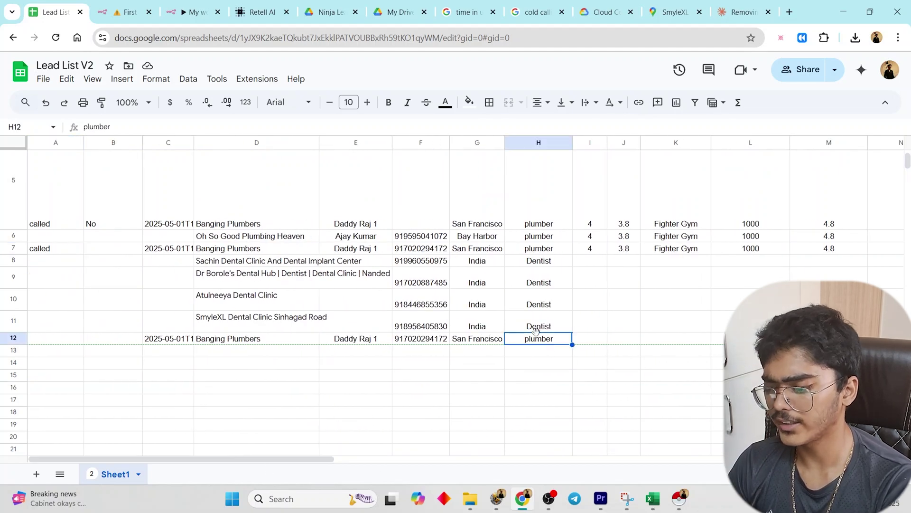
key(shift+Left)
key(shift+Left)
key(shift+Left)
key(shift+Left)
key(shift+Left)
key(shift+Left)
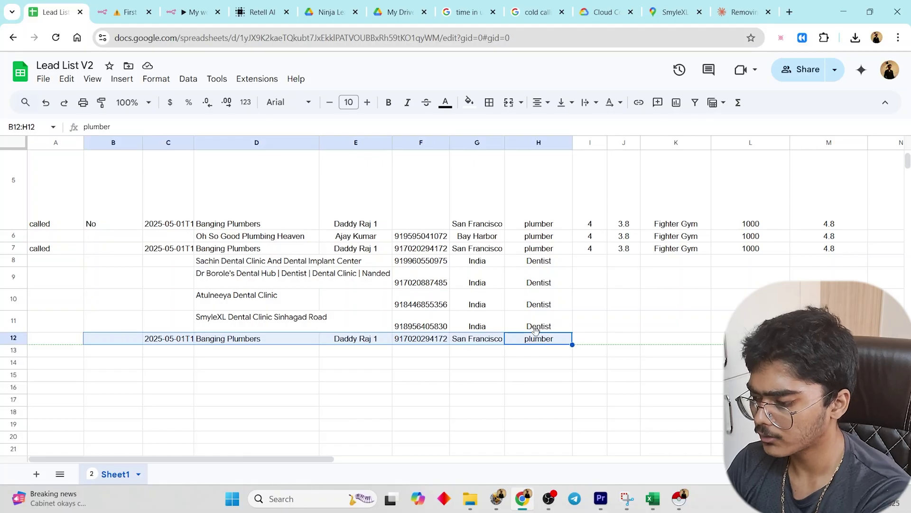
key(Delete)
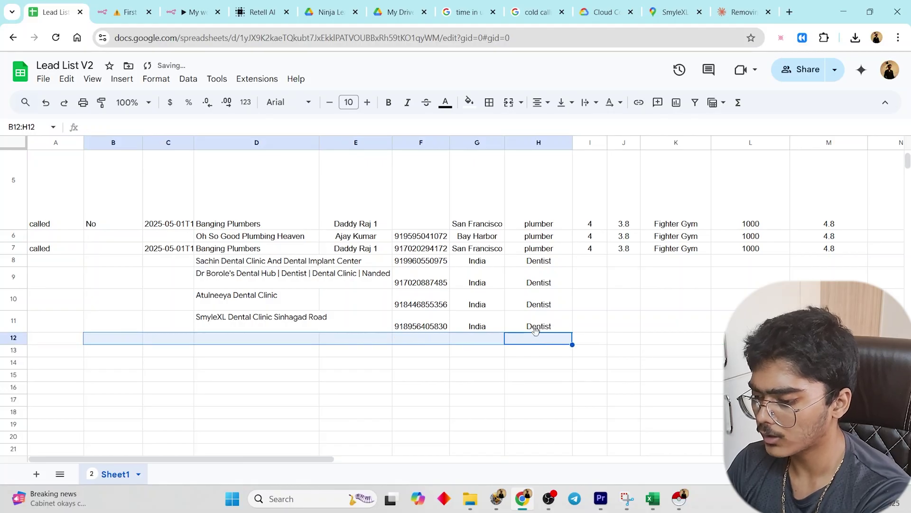
Set the Call Status of the four dental clinic leads in A8:A11 to not-called.
click(56, 249)
click(58, 264)
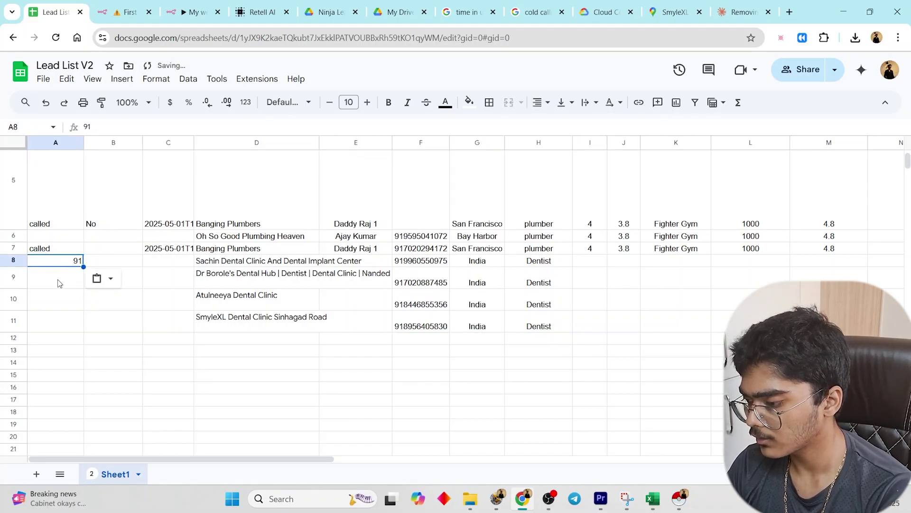
text(not-called)
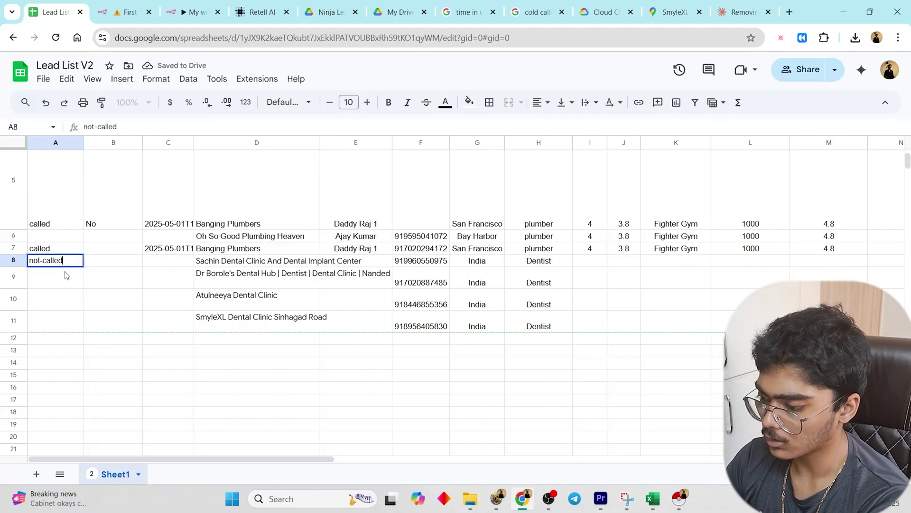
key(Return)
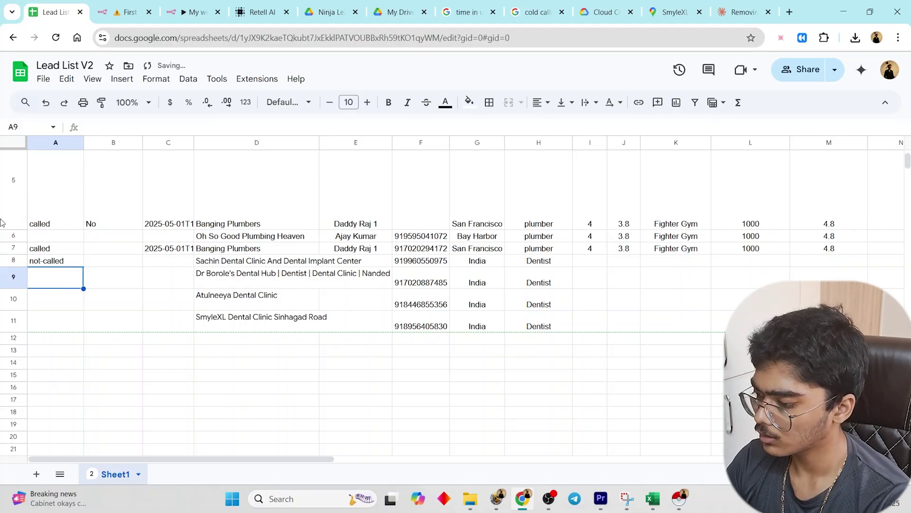
click(49, 259)
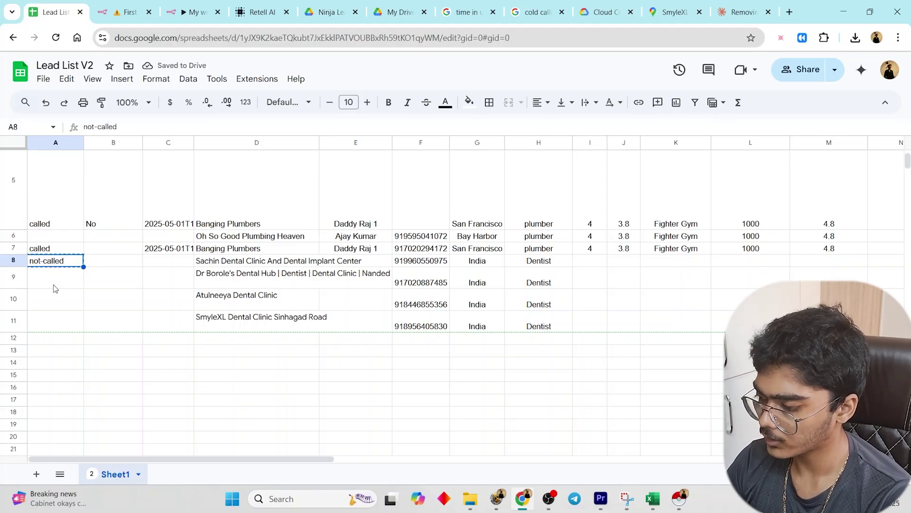
key(shift+Down)
key(shift+Down)
key(shift+Down)
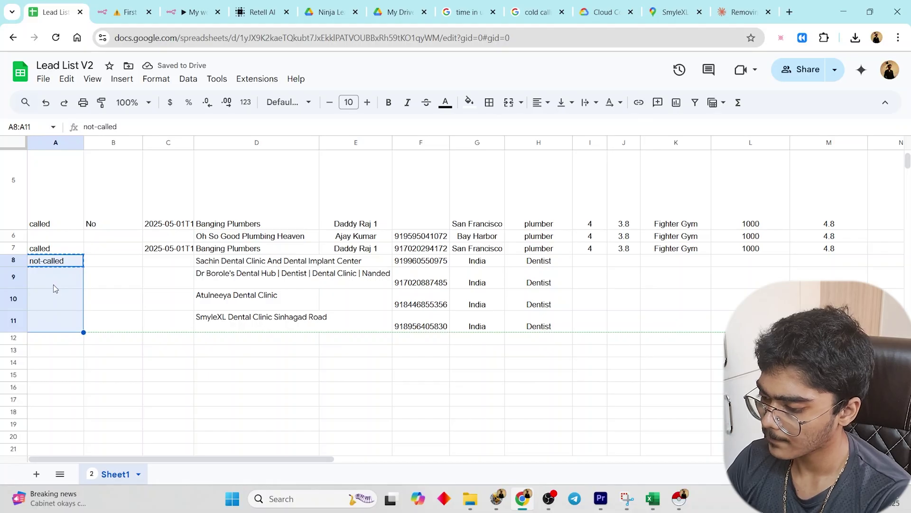
text(not-called not-called not-called)
click(53, 352)
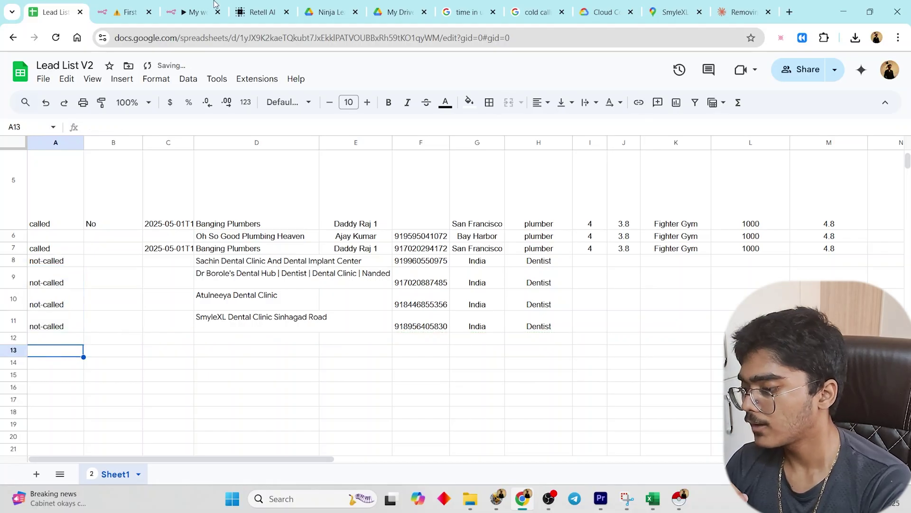
Move the Banging Plumbers lead data from A7:H7 to the empty row 12 below the dental clinics.
click(56, 249)
key(shift+Right)
key(shift+Right)
key(shift+Right)
key(shift+Right)
key(shift+Right)
key(shift+Right)
key(shift+Right)
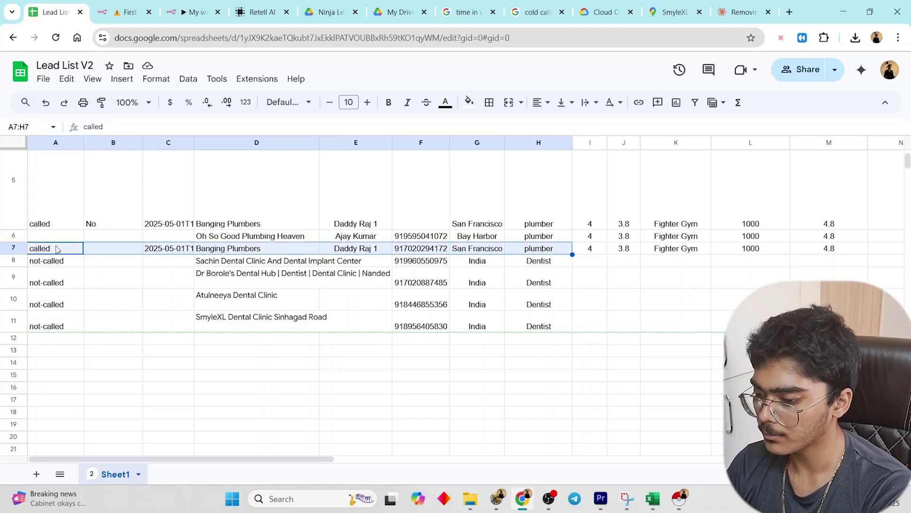
key(ctrl+c)
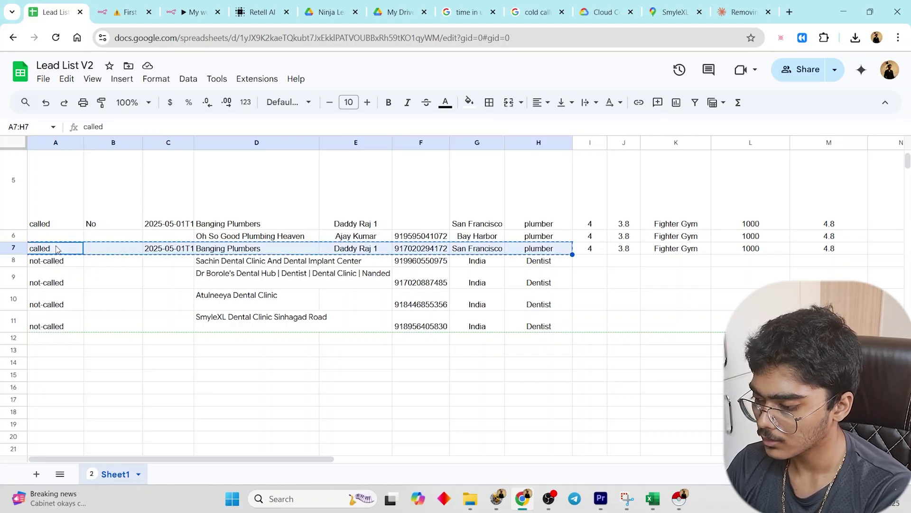
key(Down)
key(Down)
key(Down)
key(Down)
key(Down)
key(ctrl+v)
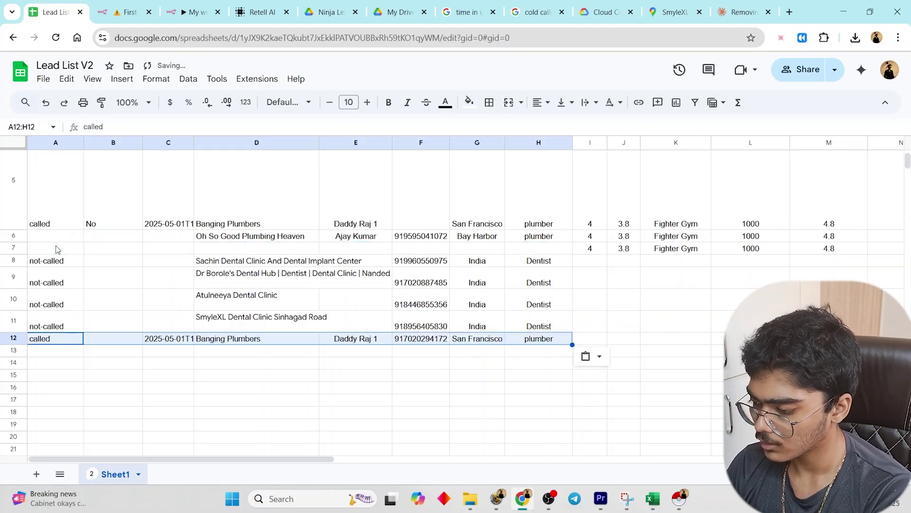
Undo the accidental move of the Banging Plumbers row and set its Call Status in A12 to not-called.
drag(242, 332, 244, 328)
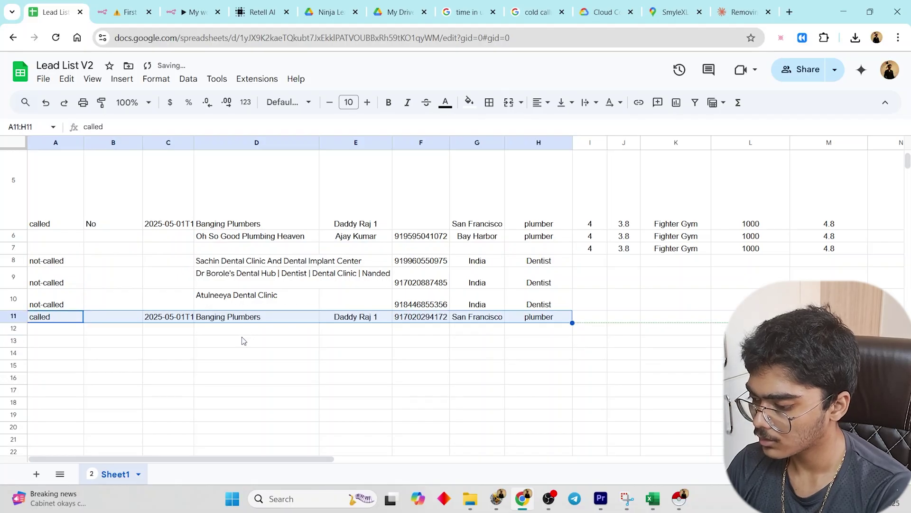
key(ctrl+z)
click(212, 341)
click(67, 342)
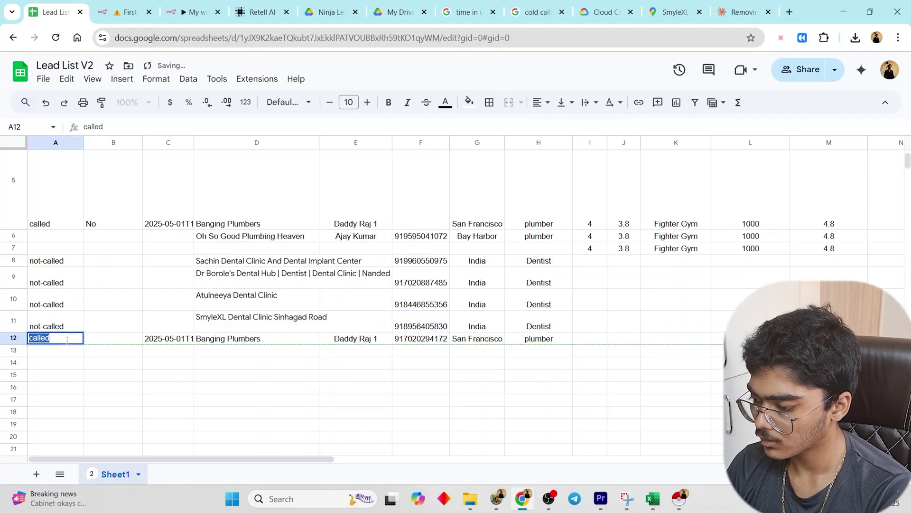
text(not)
key(Return)
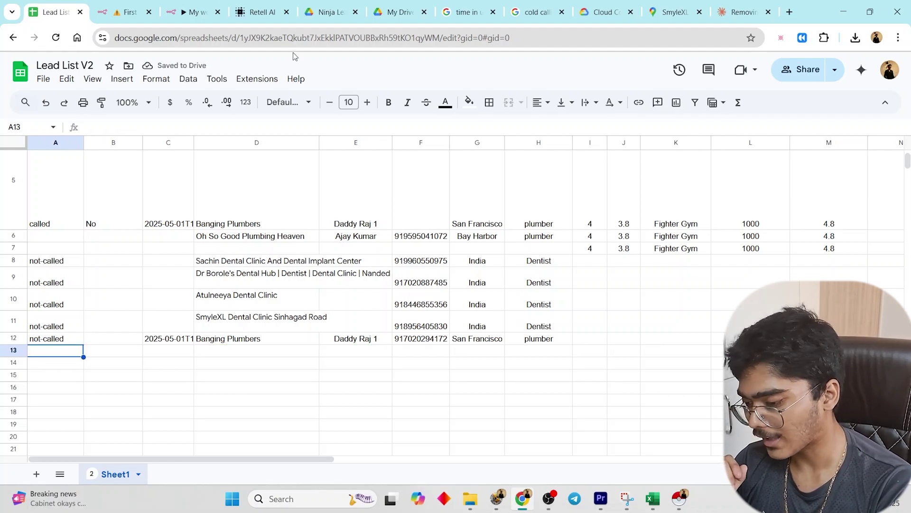
Switch to My workflow 7 in n8n, save it and run a test of the whole workflow.
click(207, 4)
click(116, 6)
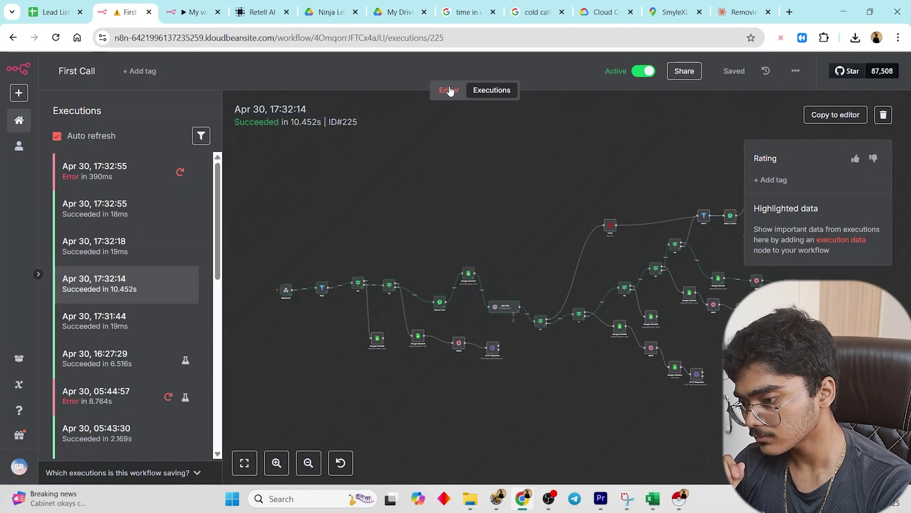
click(203, 6)
click(634, 56)
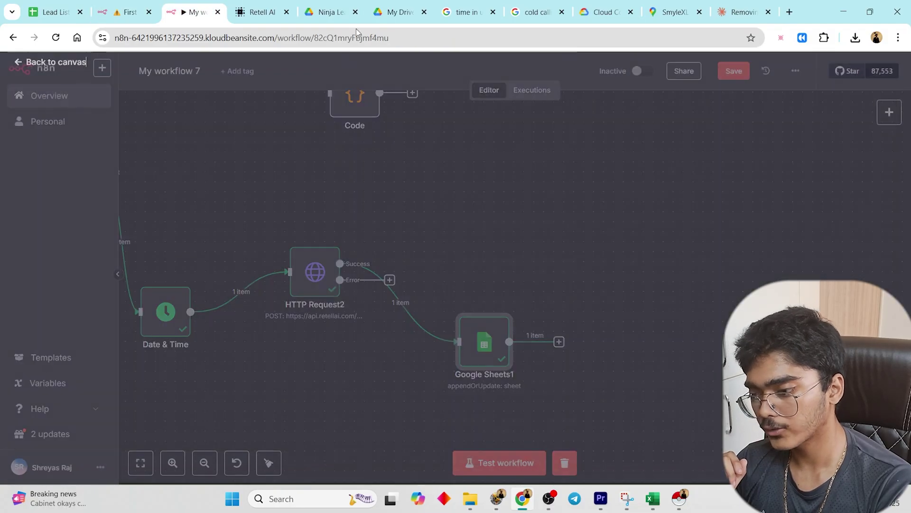
drag(455, 252, 583, 252)
scroll(583, 256, left, 10)
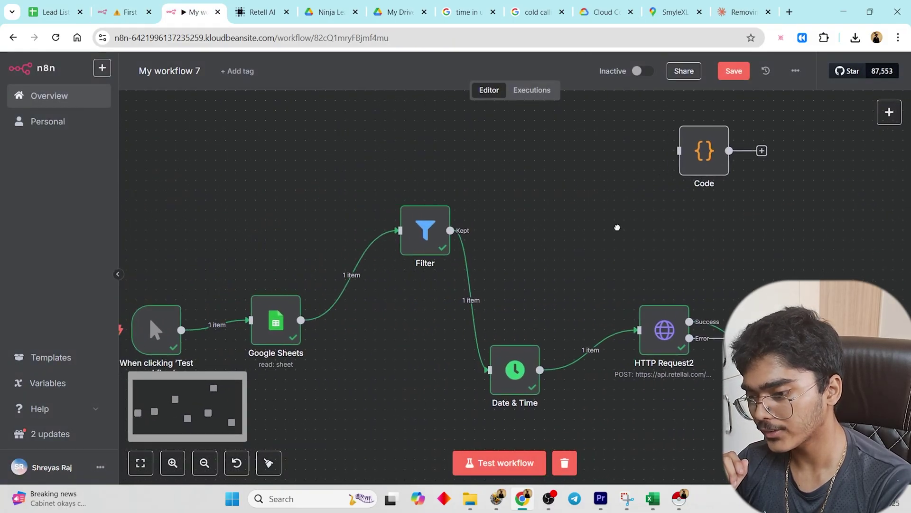
click(726, 72)
click(507, 464)
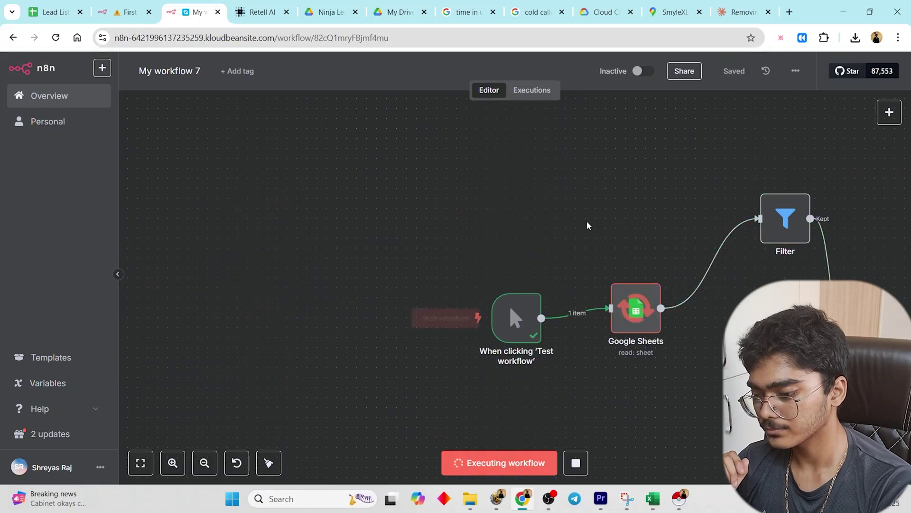
Follow the test run through the workflow nodes and inspect the output of the HTTP Request2 node.
drag(586, 224, 279, 230)
drag(643, 240, 479, 195)
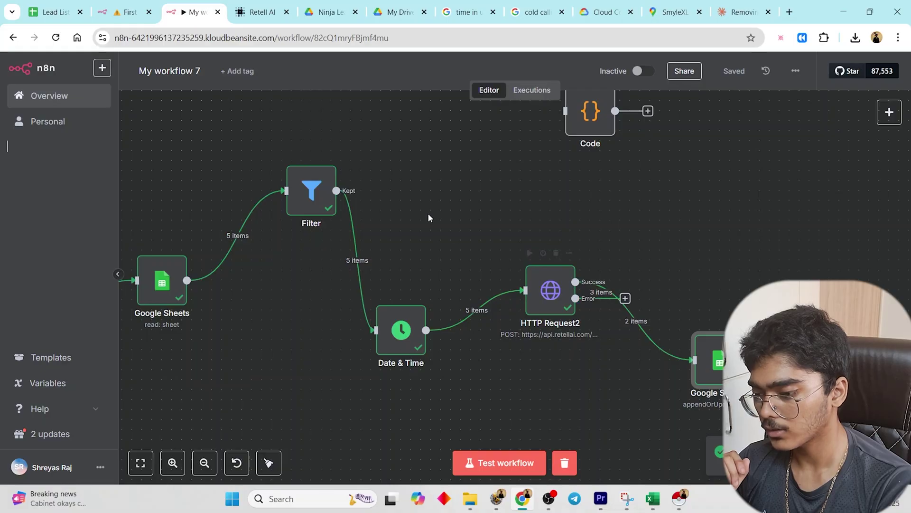
double_click(549, 291)
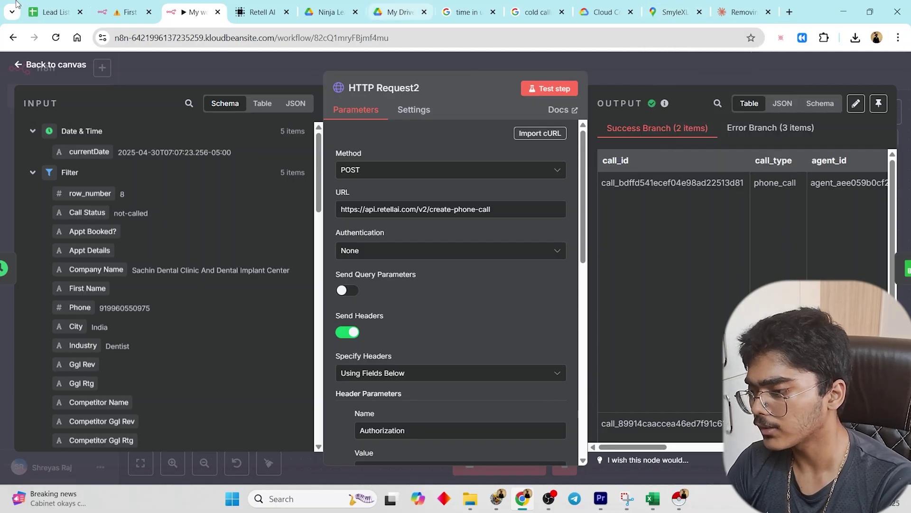
Check the Call Status and Appt Booked? columns for all leads in the Lead List V2 sheet.
click(125, 10)
click(75, 7)
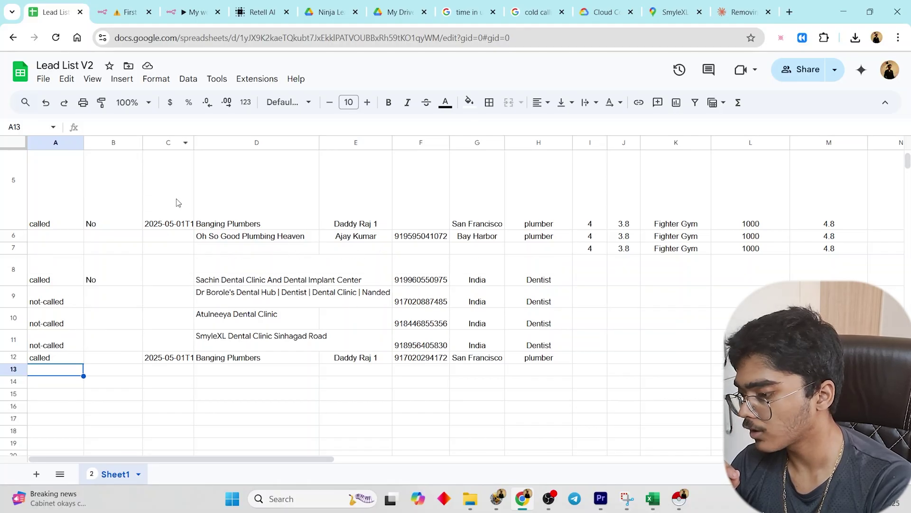
scroll(128, 269, up, 3)
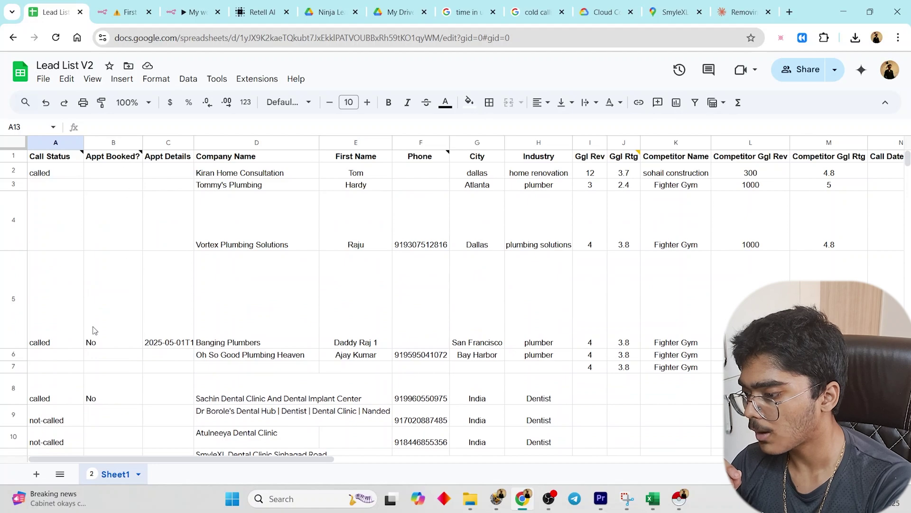
scroll(100, 356, down, 3)
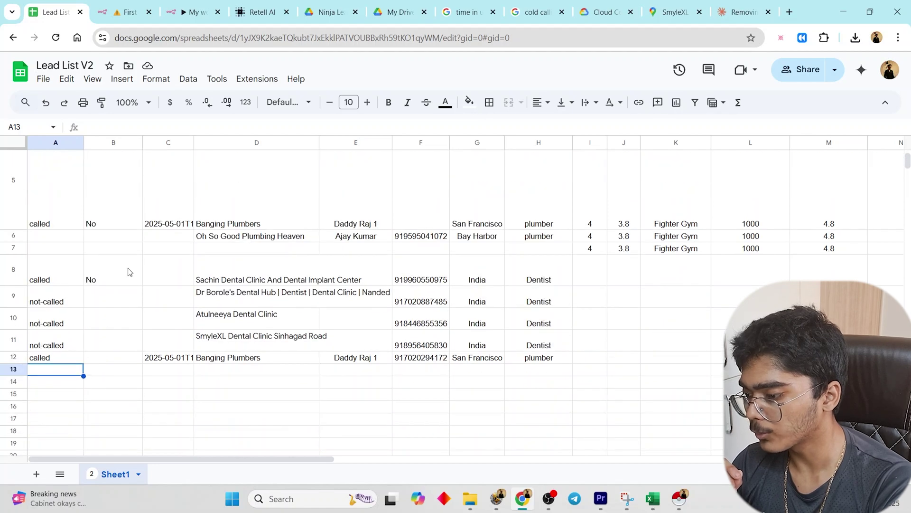
click(134, 6)
click(199, 6)
click(259, 6)
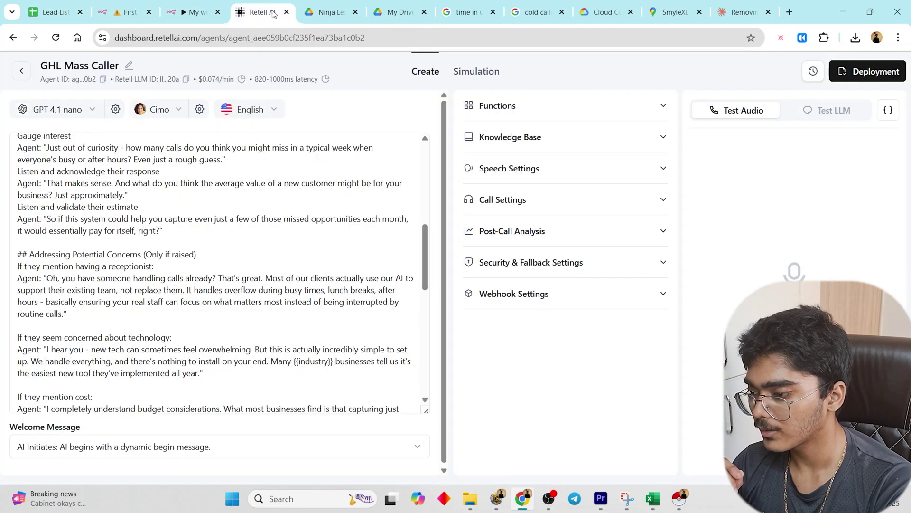
click(350, 5)
click(195, 12)
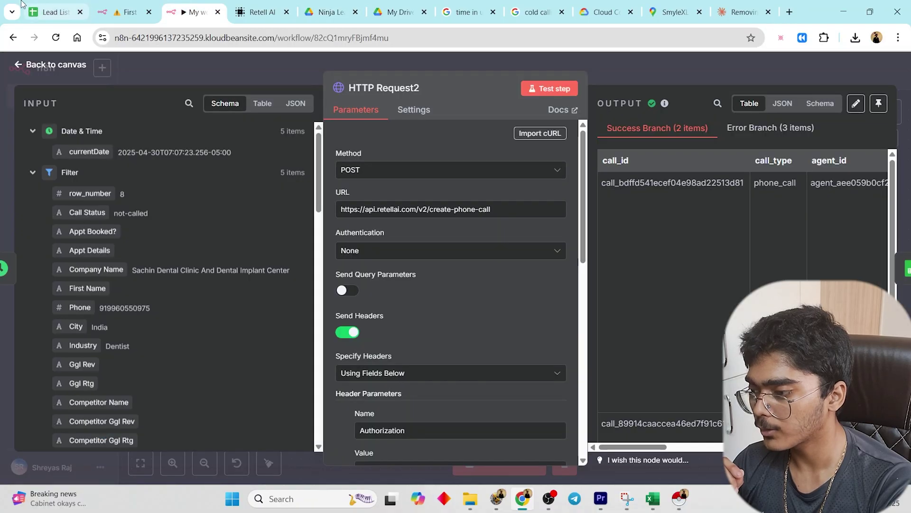
Examine the call transcript, hangup reason and recording columns of the leads in the Lead List V2 sheet.
click(54, 12)
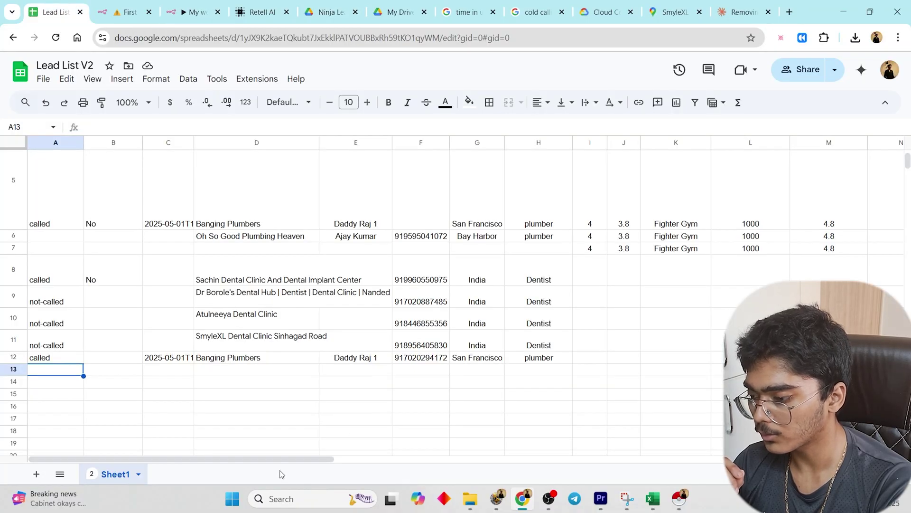
drag(327, 459, 599, 444)
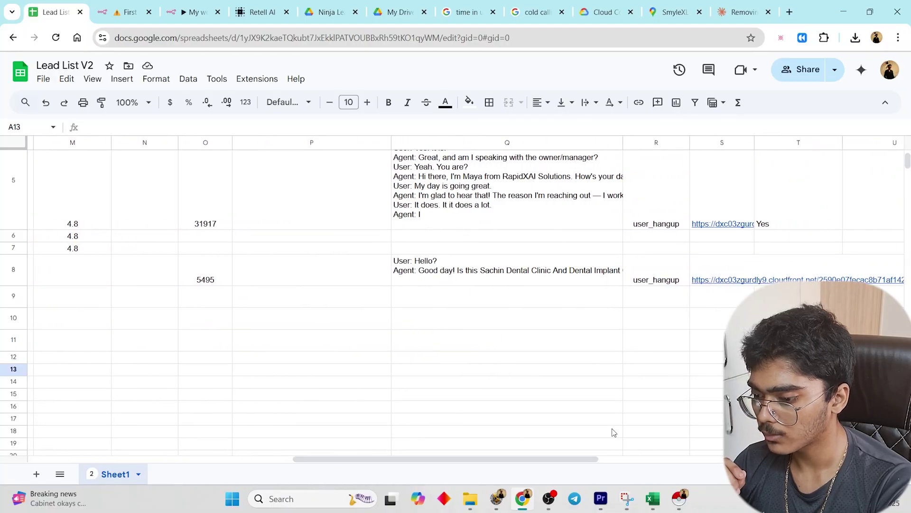
click(556, 451)
drag(581, 459, 258, 452)
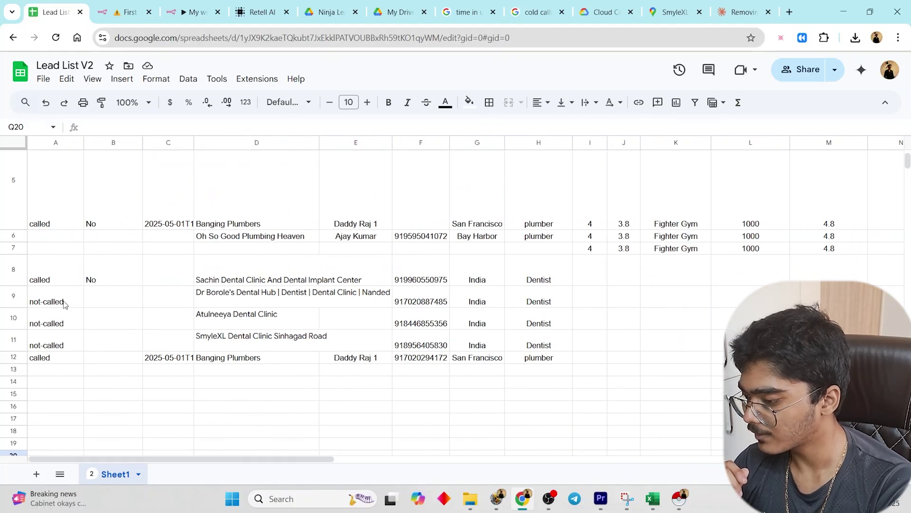
click(98, 6)
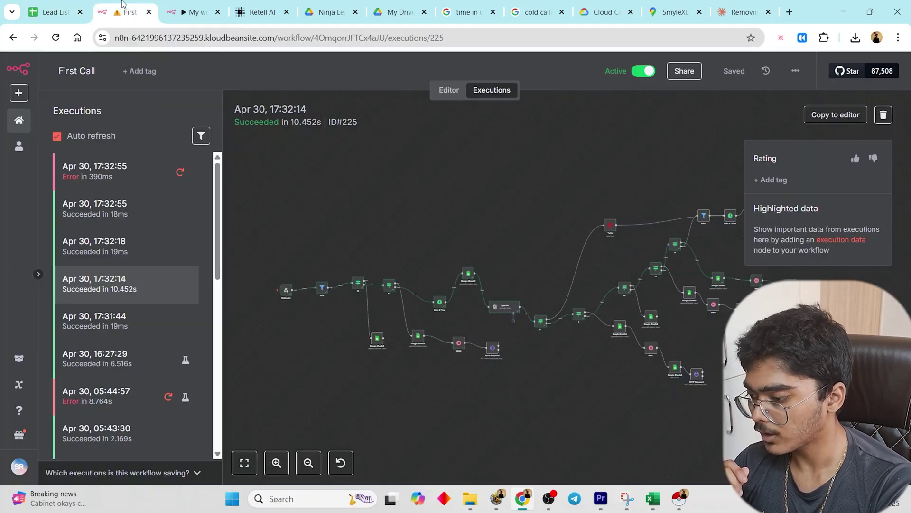
click(182, 9)
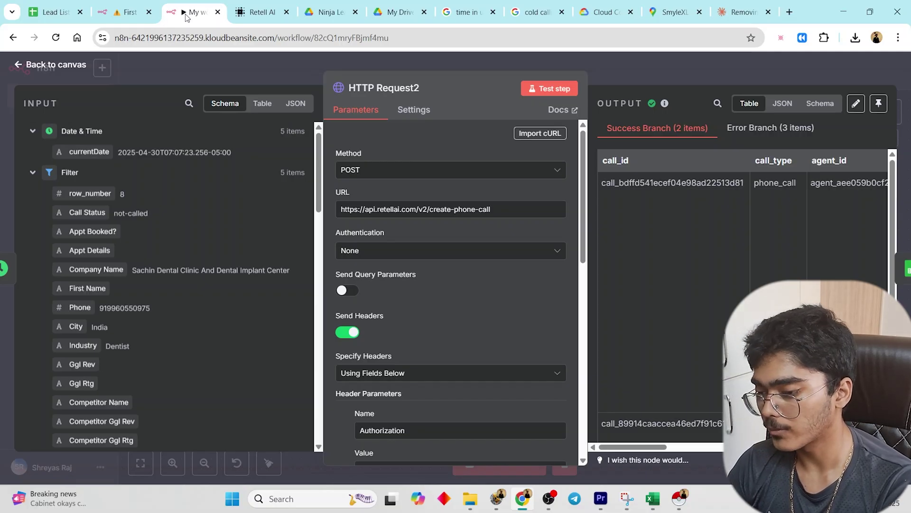
click(73, 4)
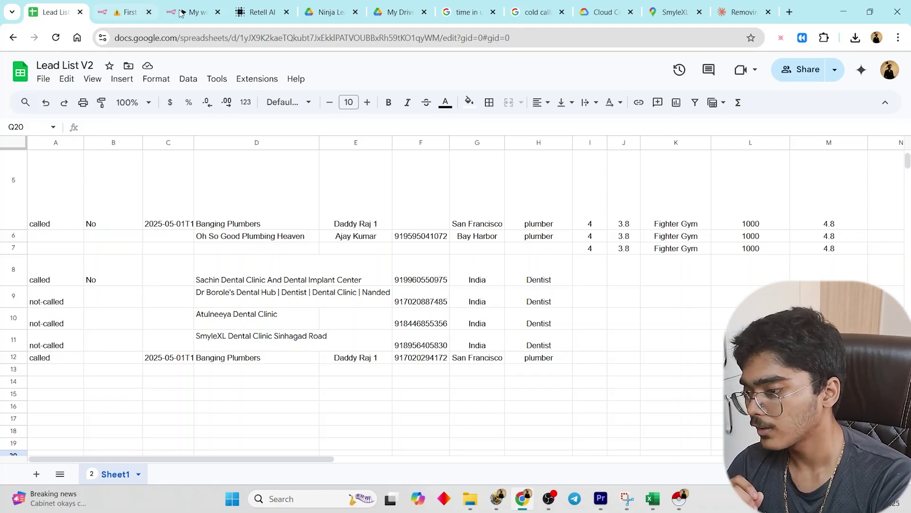
Return to the My workflow 7 canvas in n8n and run the workflow test again.
click(129, 11)
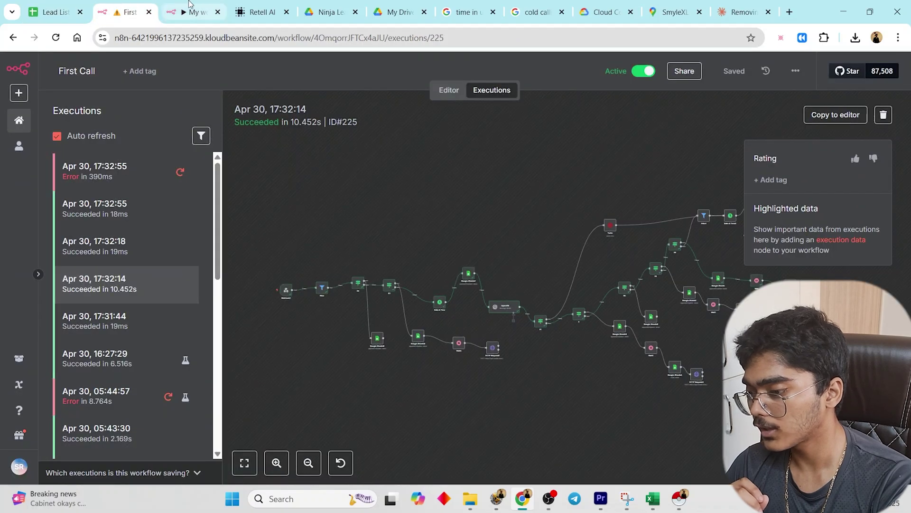
click(201, 11)
click(434, 65)
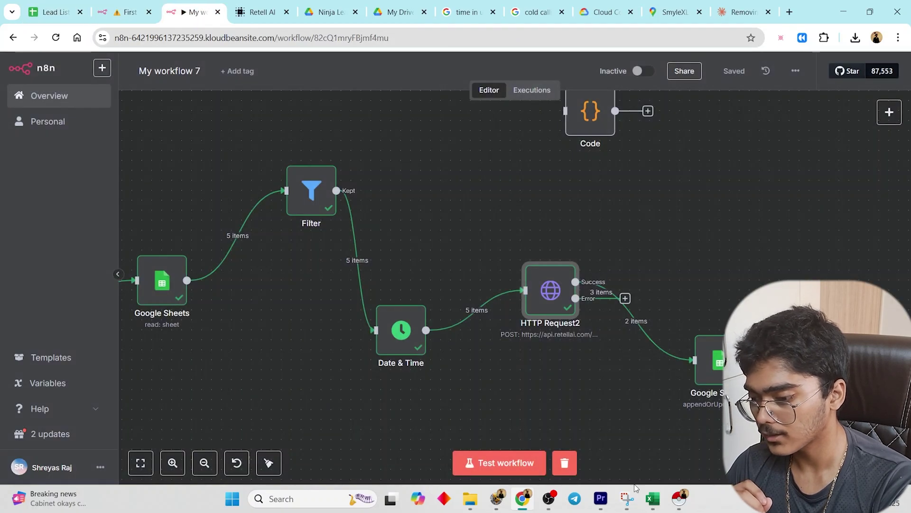
click(509, 465)
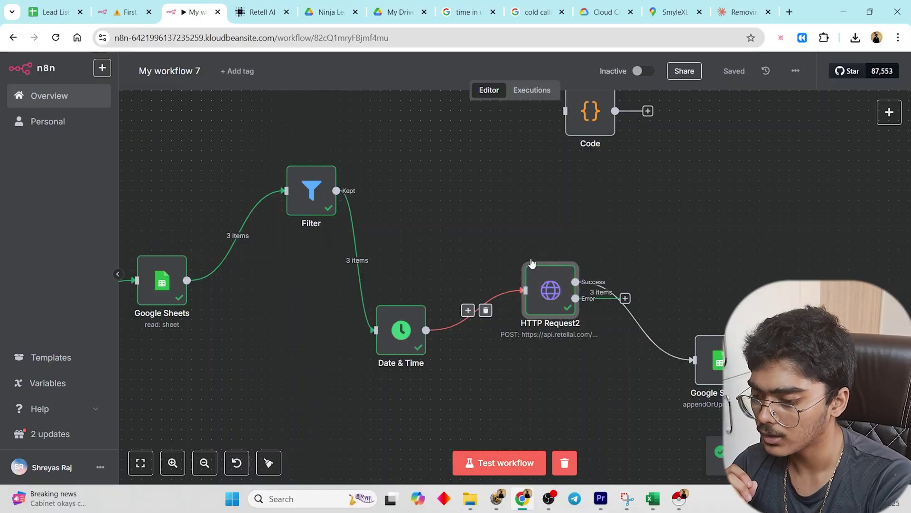
Inspect the HTTP Request2 node's error branch and its JSON body expression with the resolved result.
double_click(550, 290)
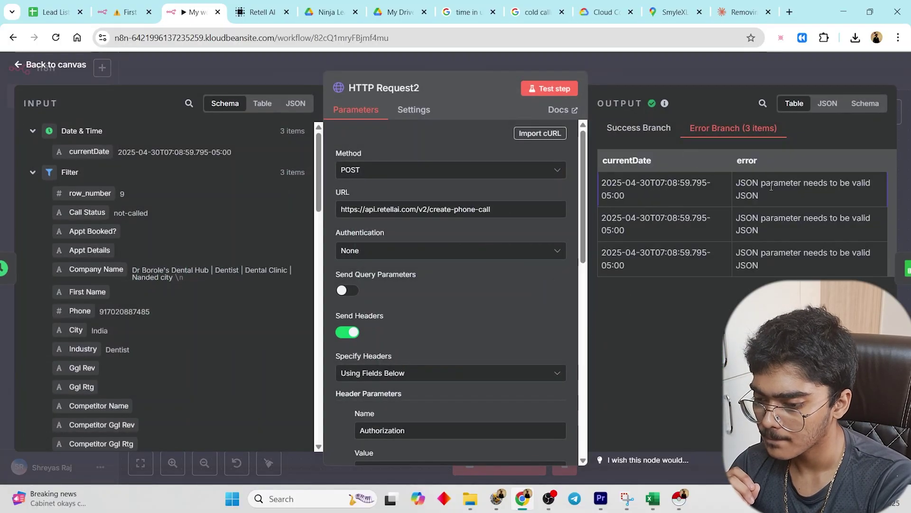
scroll(516, 318, down, 10)
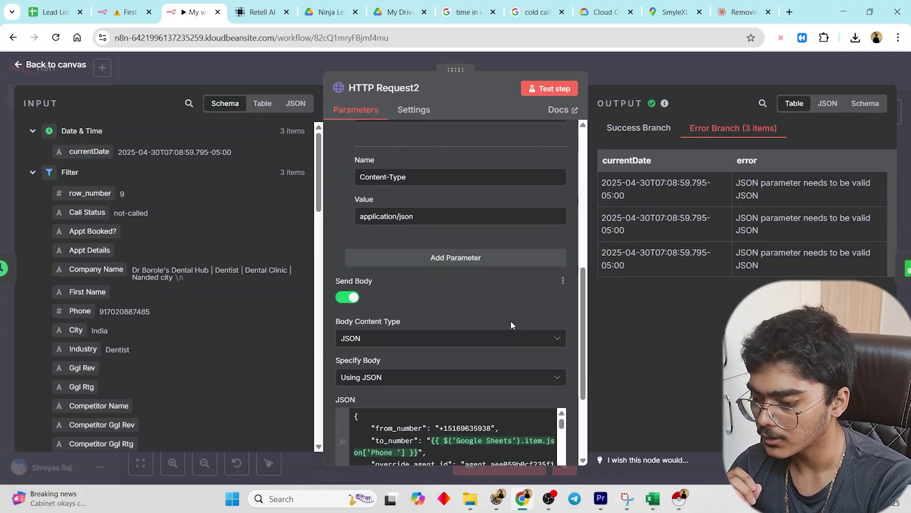
click(561, 330)
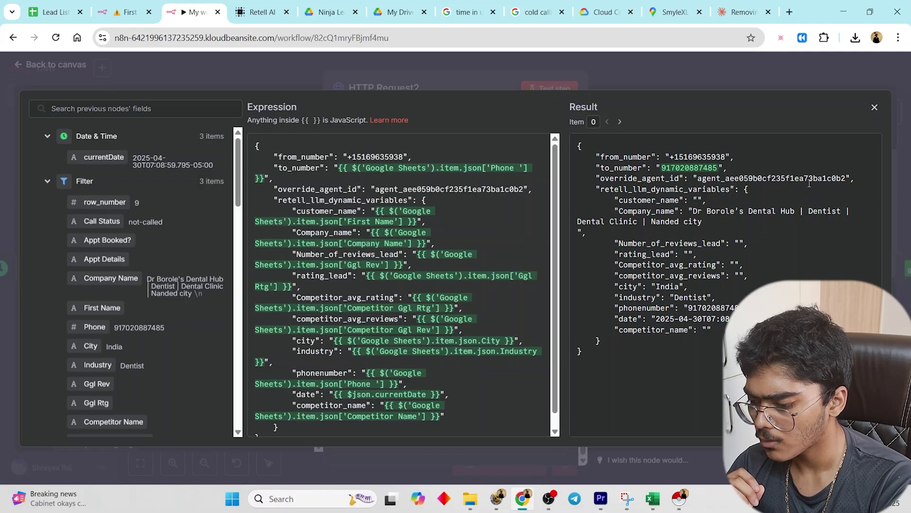
key(Escape)
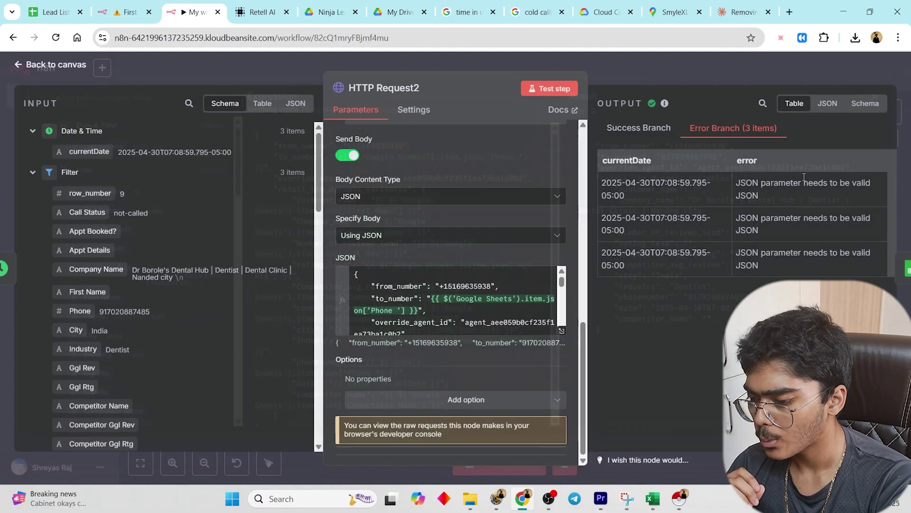
Check the Company Name values of the dental clinic leads in D8 and D9 of the Lead List V2 sheet.
click(127, 5)
click(70, 5)
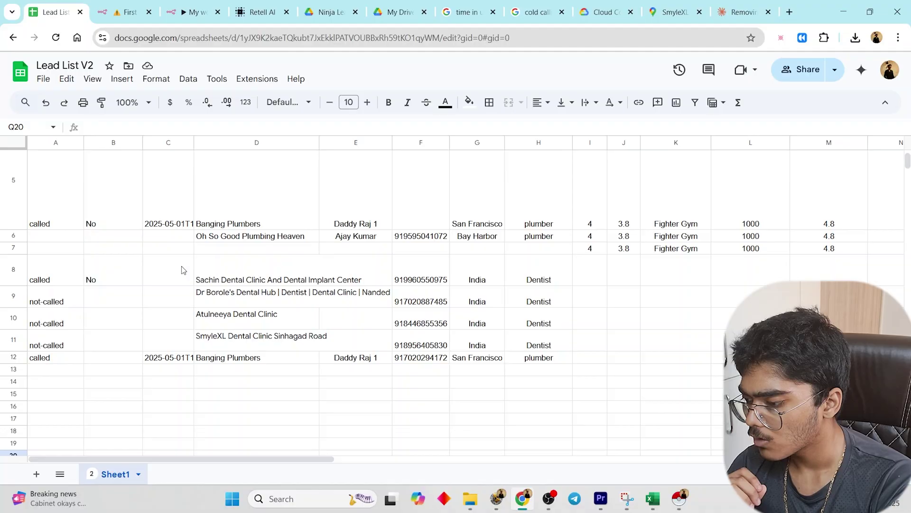
click(256, 275)
click(268, 300)
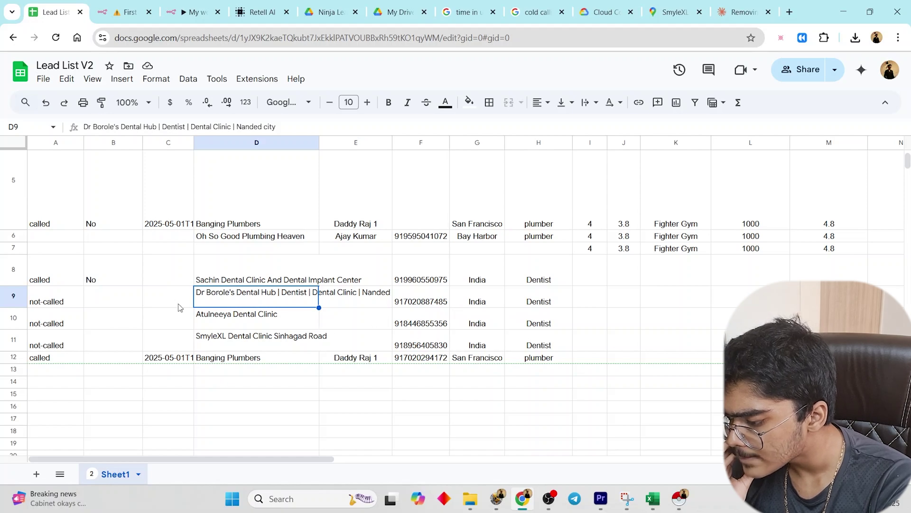
Go back to My workflow 7 in n8n and test the HTTP Request2 node on its own.
click(158, 6)
click(189, 7)
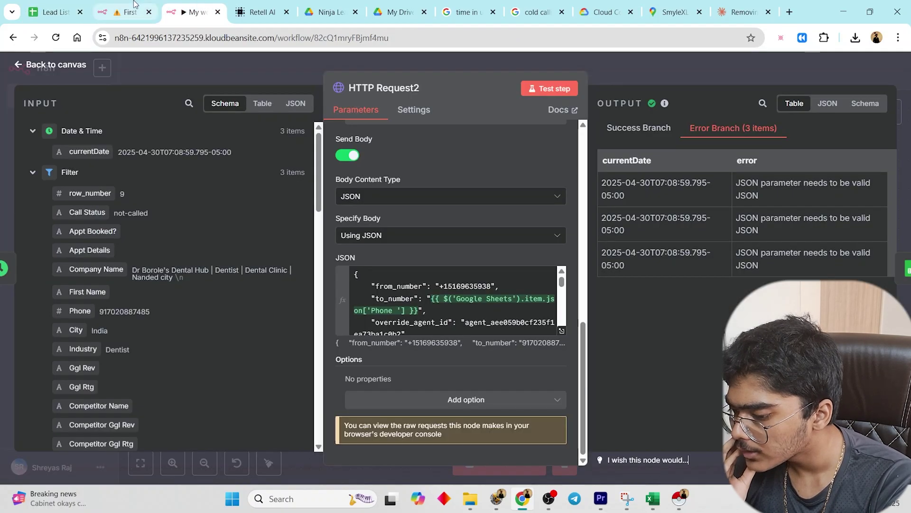
click(545, 93)
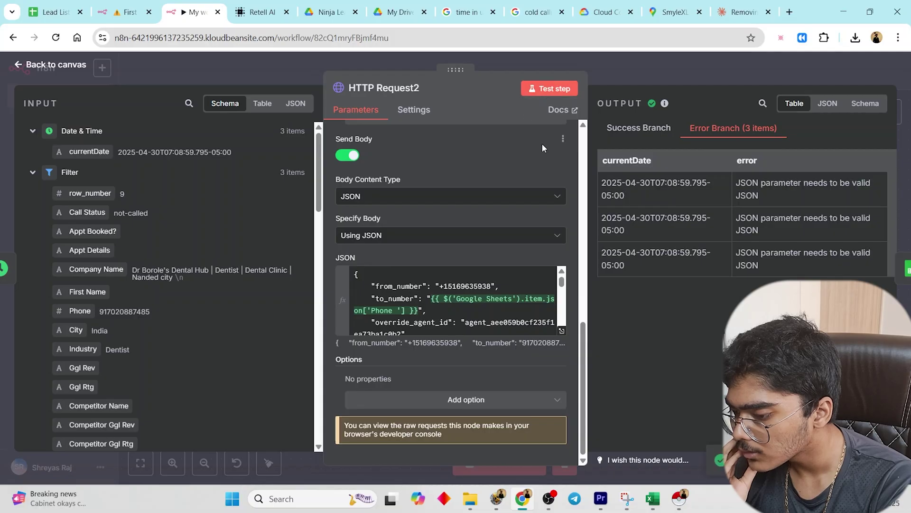
Copy the full resolved result of the HTTP Request2 JSON body expression and switch to a new chat in Claude.
click(562, 331)
key(ctrl+a)
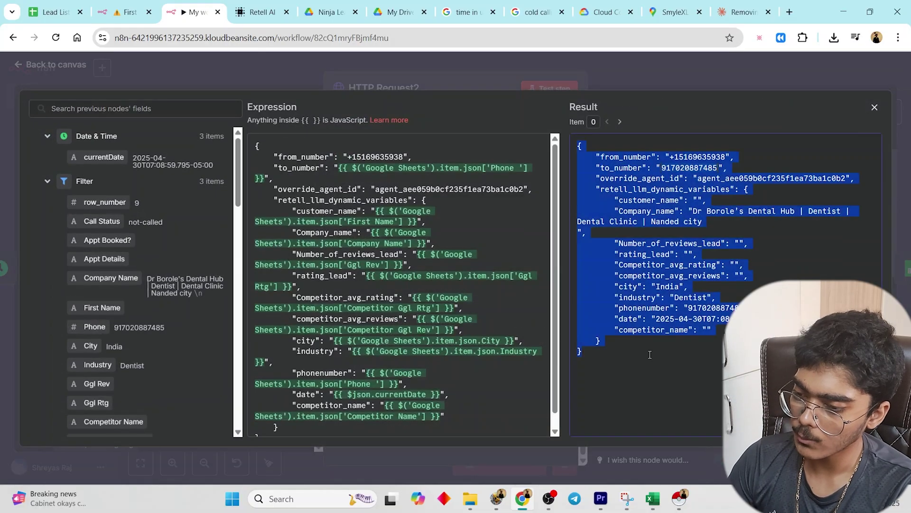
click(744, 12)
click(89, 139)
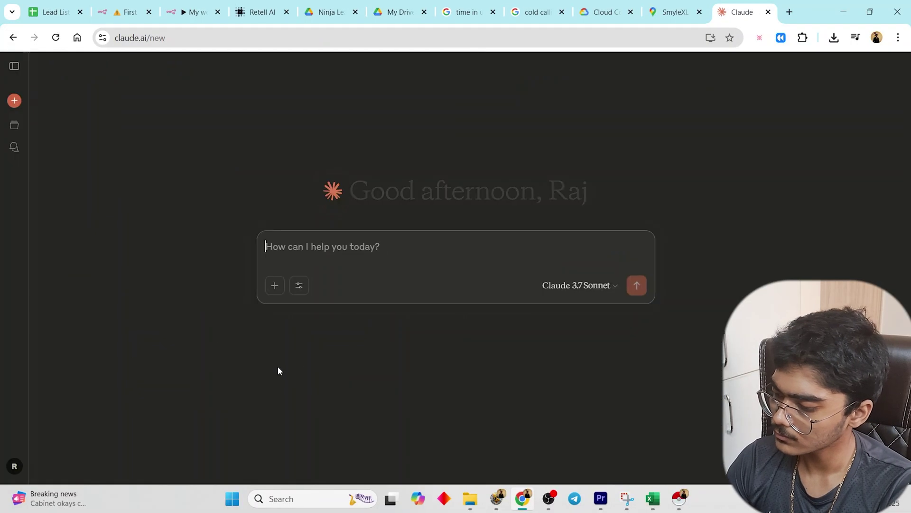
Ask Claude "what is wrong with this JSON:" with the copied JSON body pasted below the question.
text(what is wro)
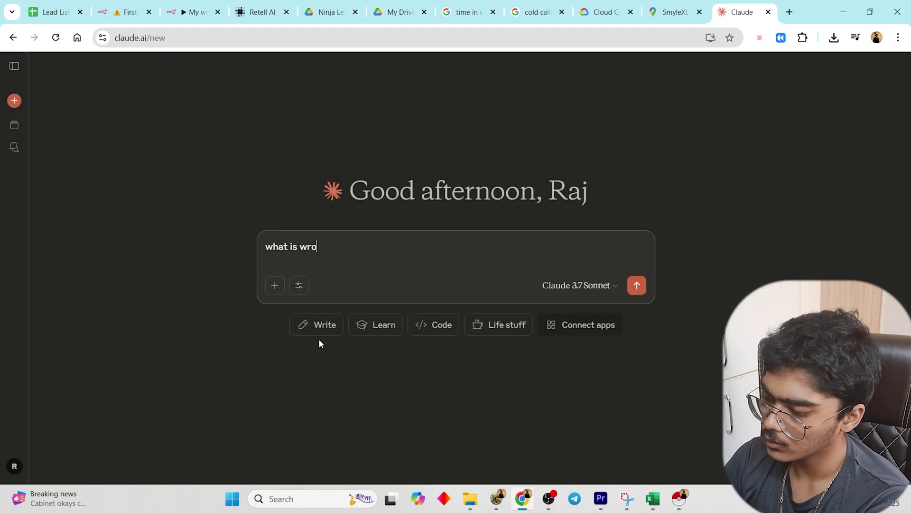
text(ng with this JSON)
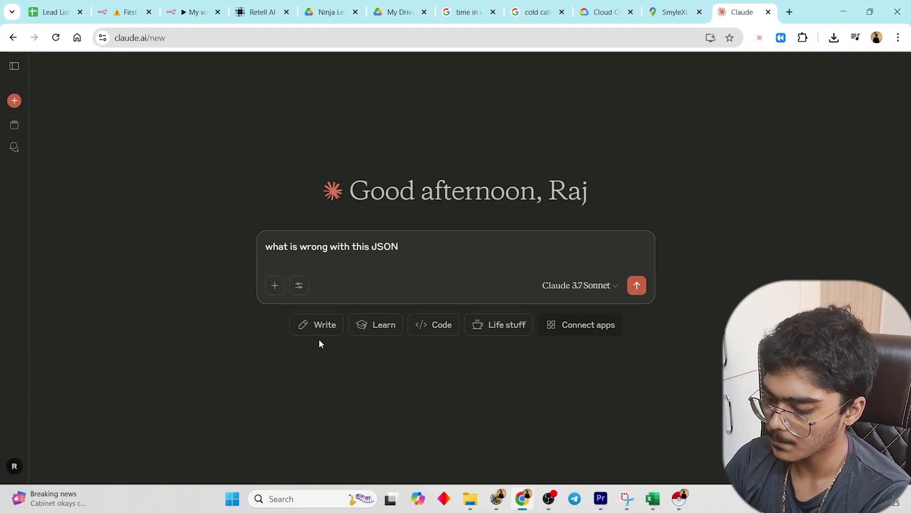
text(:)
key(shift+Return)
key(ctrl+v)
key(Return)
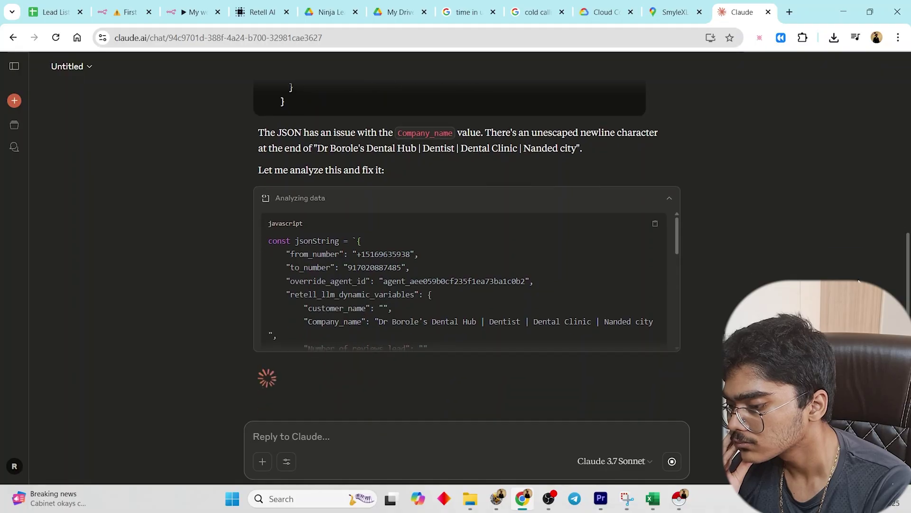
Read Claude's diagnosis and corrected JSON, and compare its Company_name value with the resolved result in n8n.
scroll(859, 281, up, 6)
scroll(859, 281, down, 6)
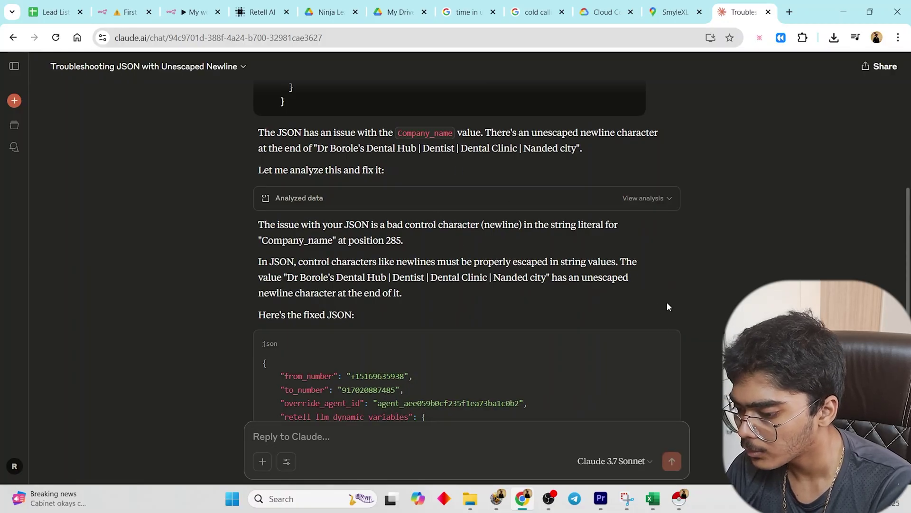
scroll(497, 278, down, 4)
scroll(464, 246, down, 1)
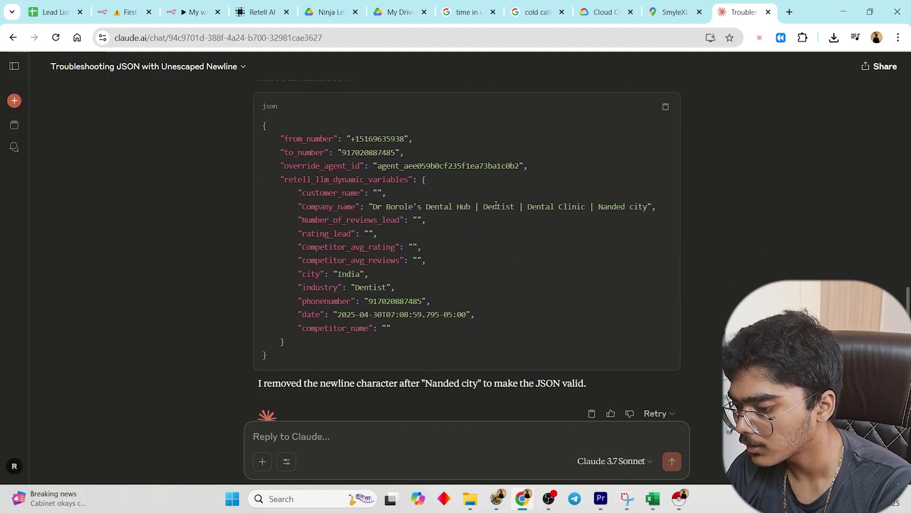
click(194, 12)
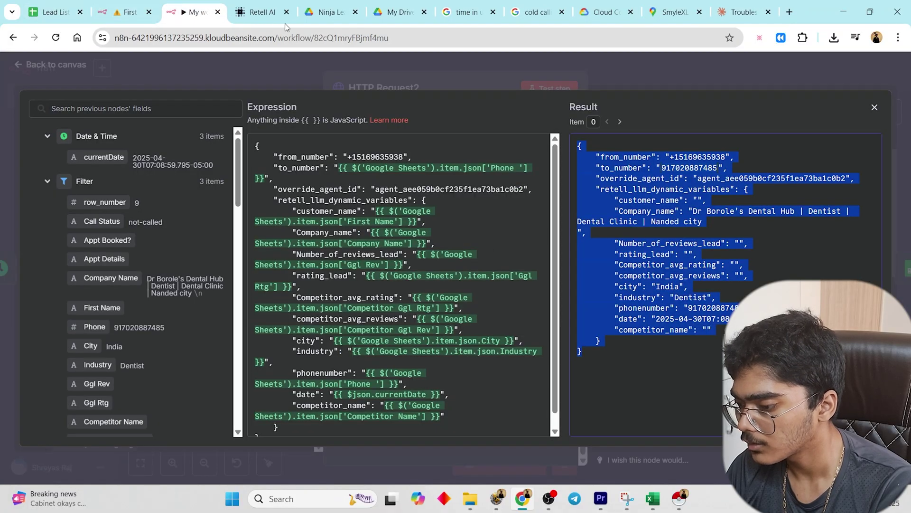
click(711, 236)
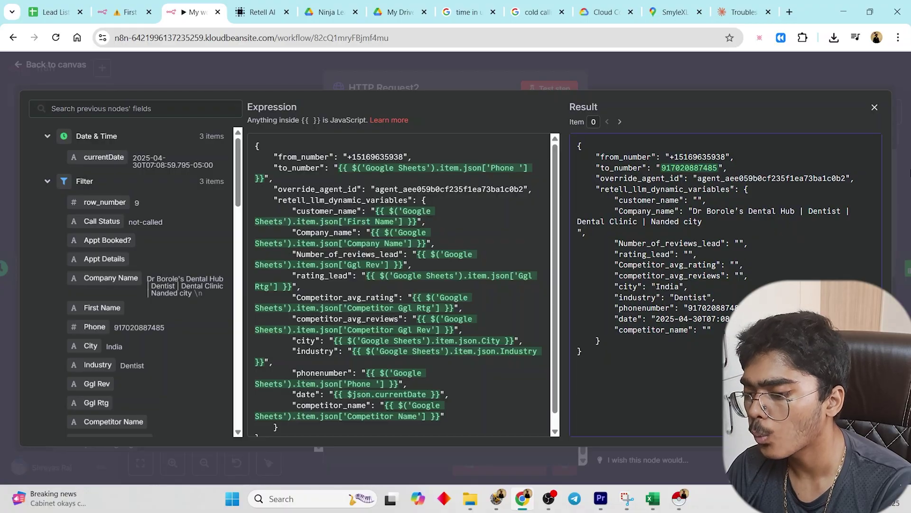
In the Lead List V2 sheet, remove "Sinhagad Road" and the trailing line break from the company name in D11.
click(100, 4)
click(63, 4)
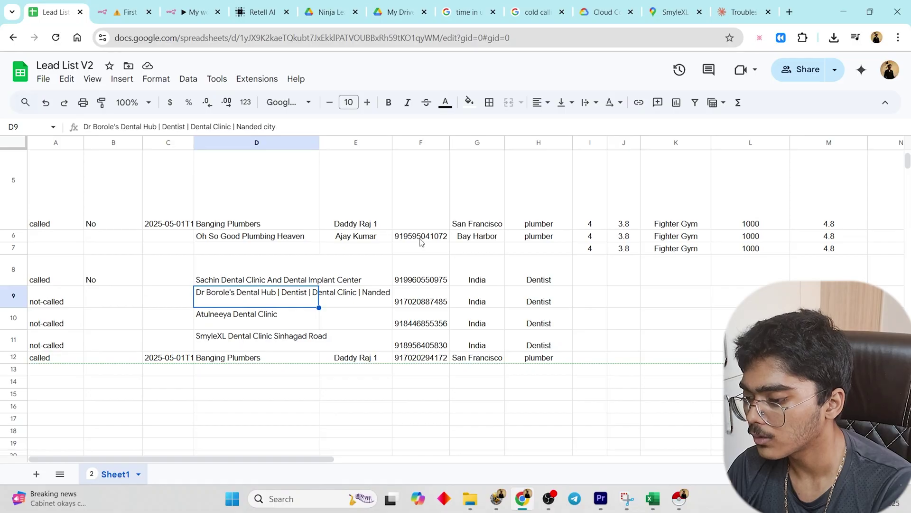
click(284, 349)
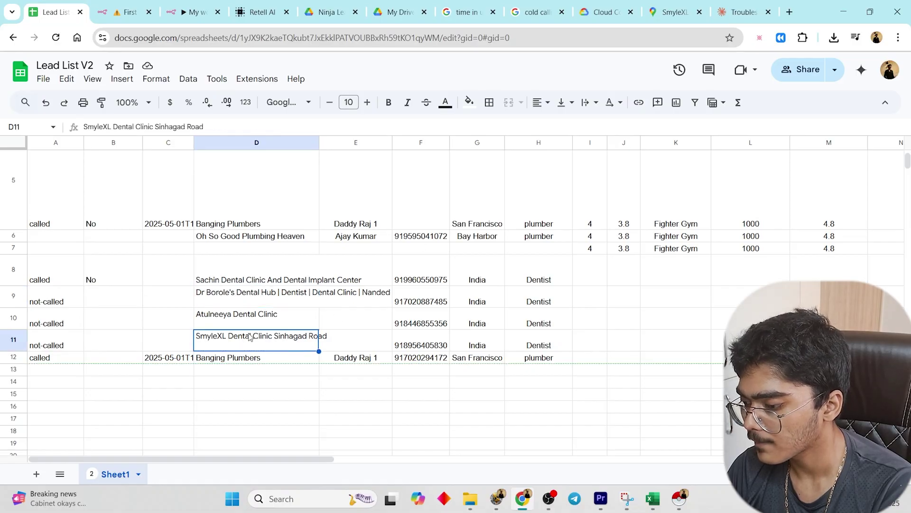
double_click(228, 339)
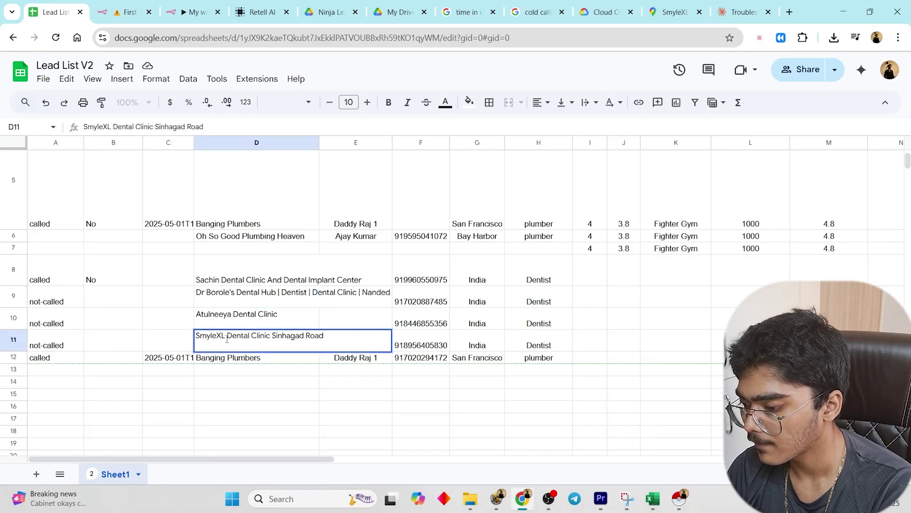
drag(229, 337, 348, 341)
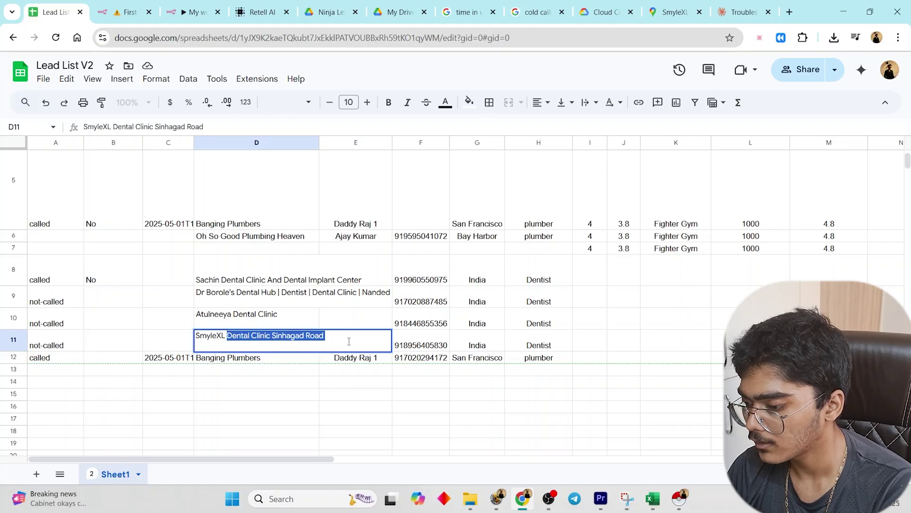
click(226, 337)
drag(269, 336, 413, 364)
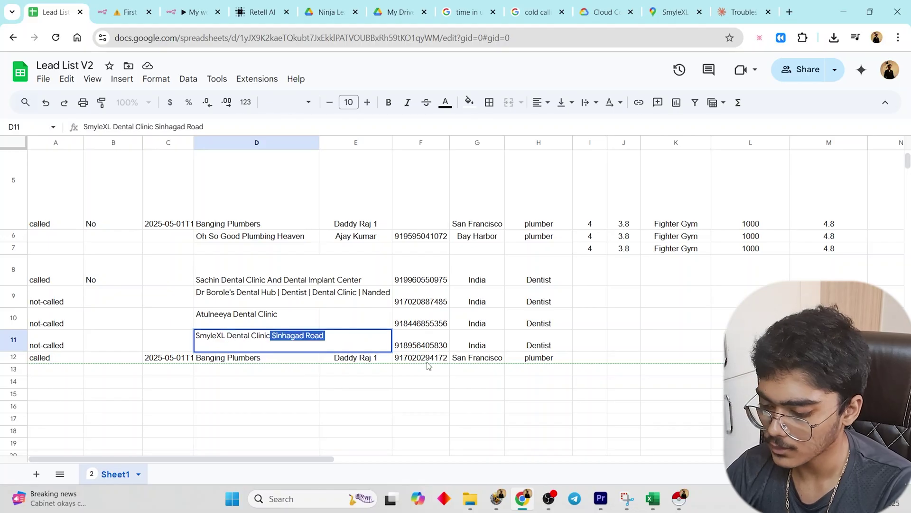
key(BackSpace)
Cut everything after "Dental" in the D9 company name, including the "Hub | Dentist" part, and remove the trailing line break from D10.
click(309, 308)
double_click(269, 301)
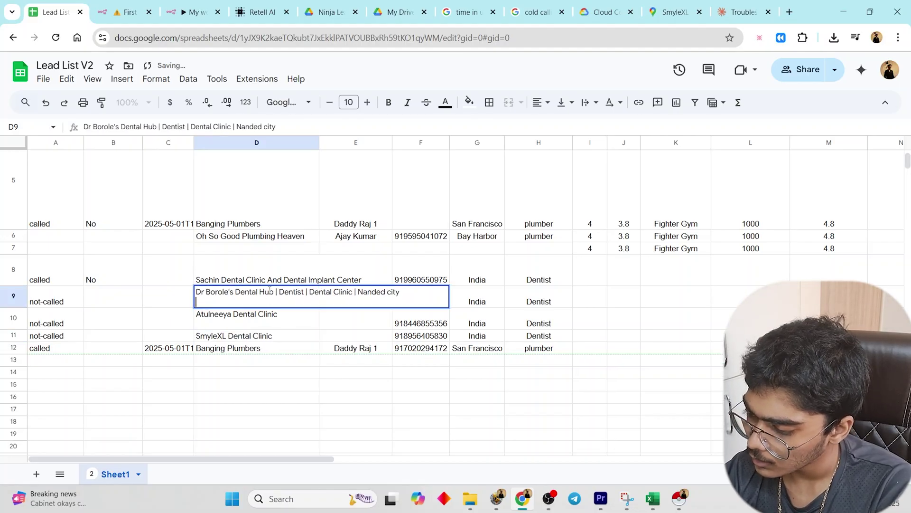
drag(259, 293, 398, 294)
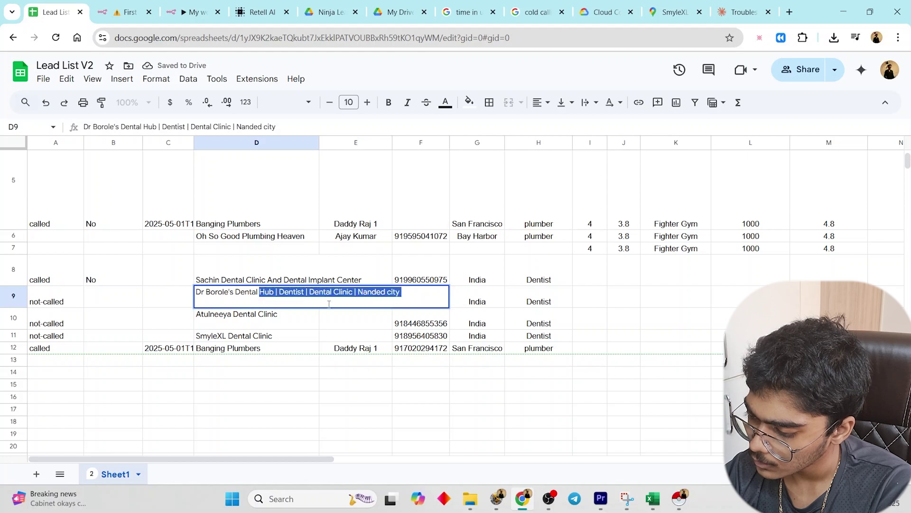
key(BackSpace)
click(288, 320)
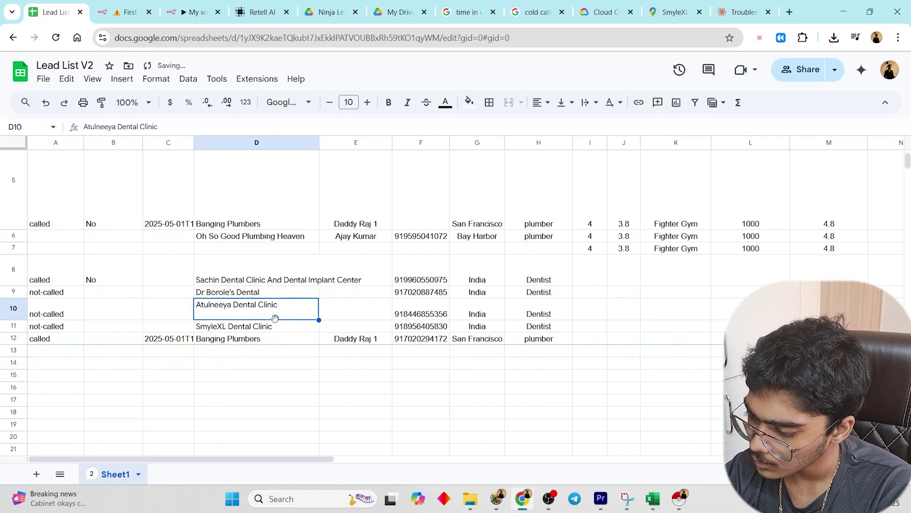
double_click(241, 312)
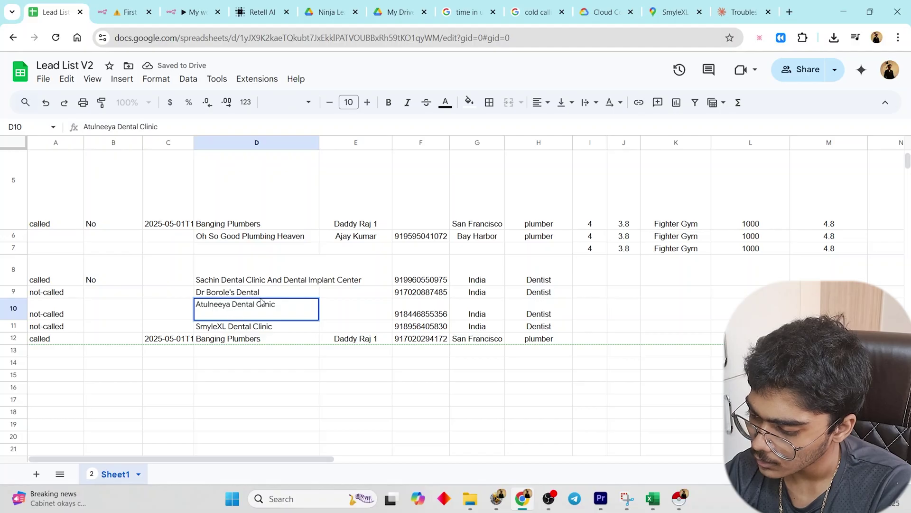
click(299, 398)
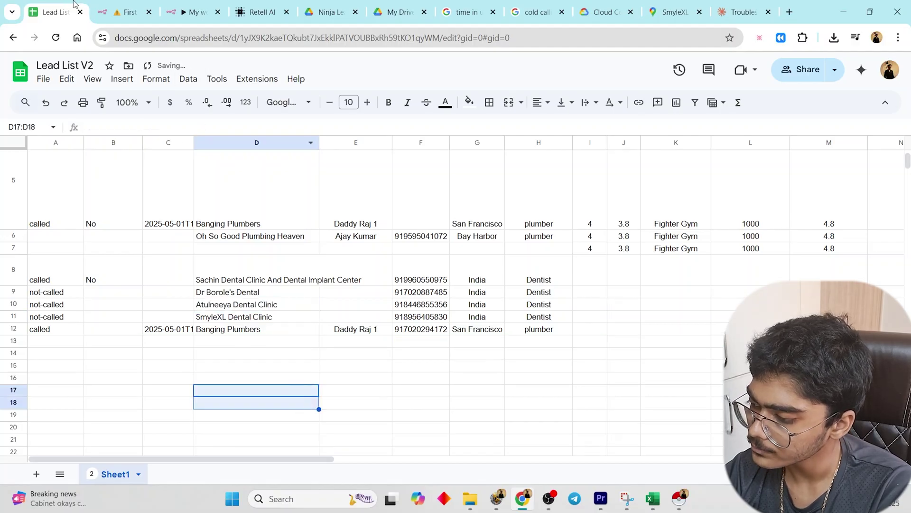
Return to My workflow 7 in n8n, retest the HTTP Request2 node and run the whole workflow test again.
click(125, 12)
click(189, 13)
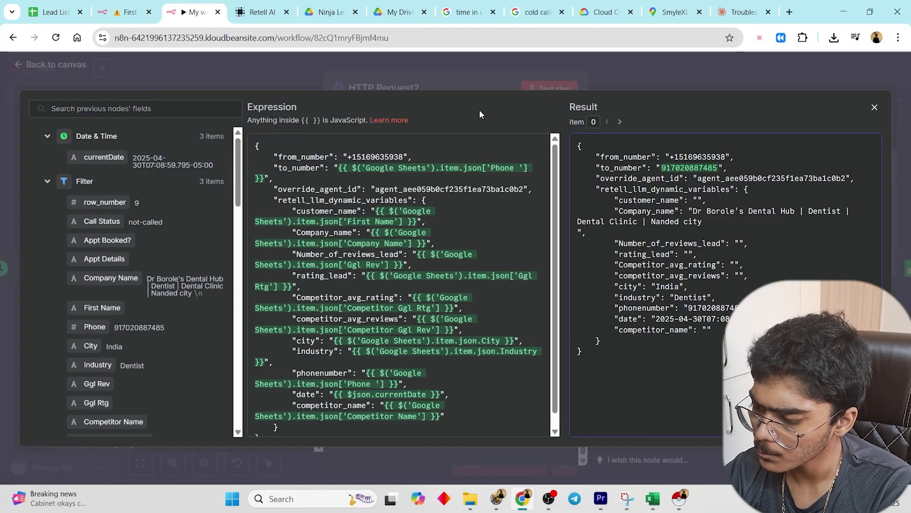
click(522, 69)
click(530, 89)
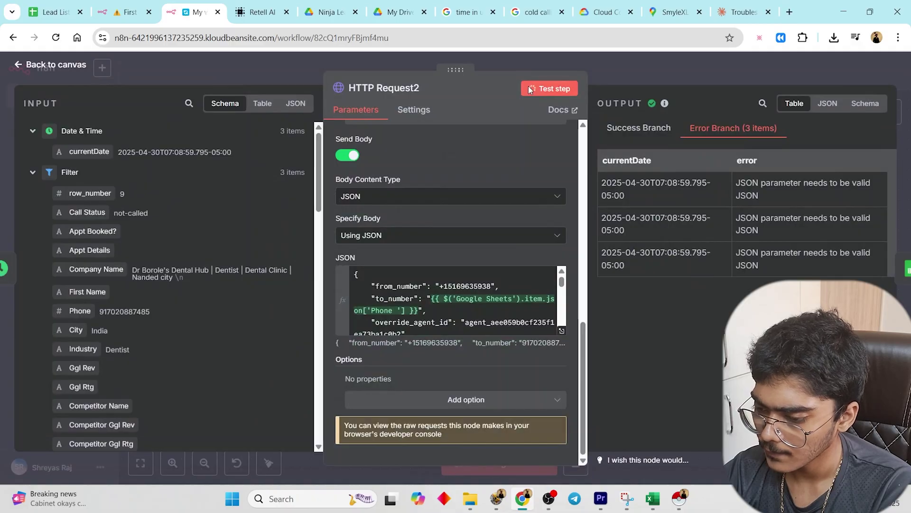
click(689, 75)
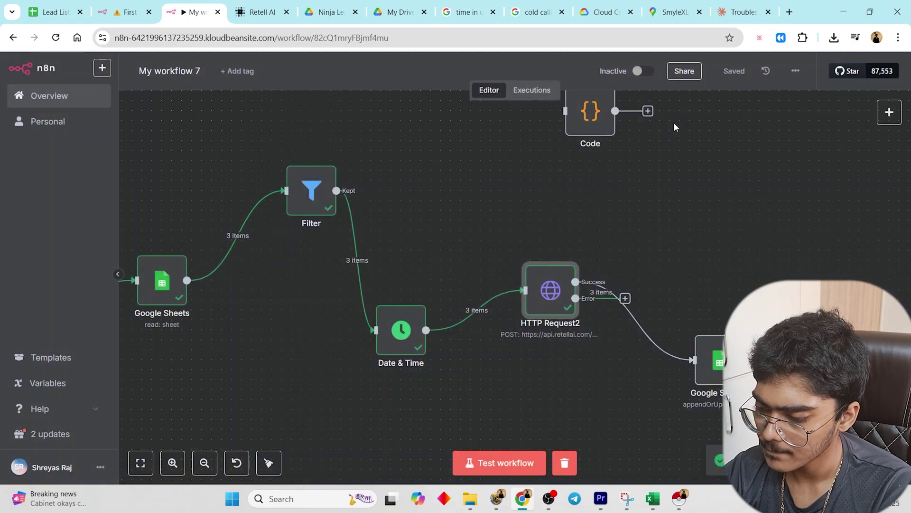
click(525, 462)
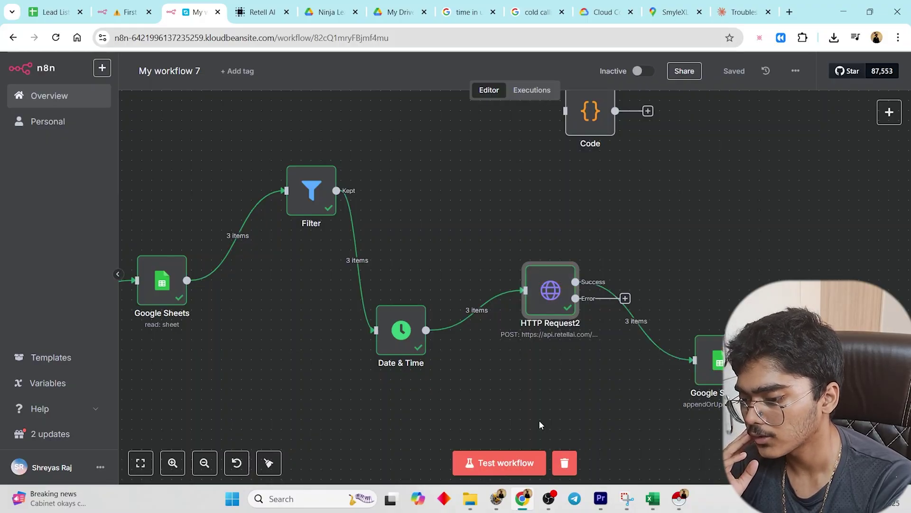
Check the call status, transcript, First Call Not Picked and Appt Booked columns for the dental clinic leads in the Lead List V2 sheet.
click(51, 4)
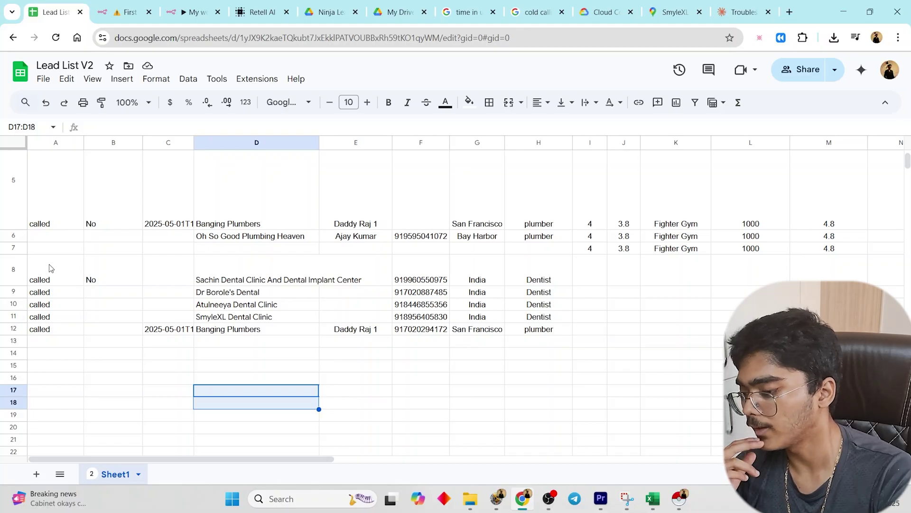
drag(274, 458, 647, 494)
scroll(553, 316, up, 3)
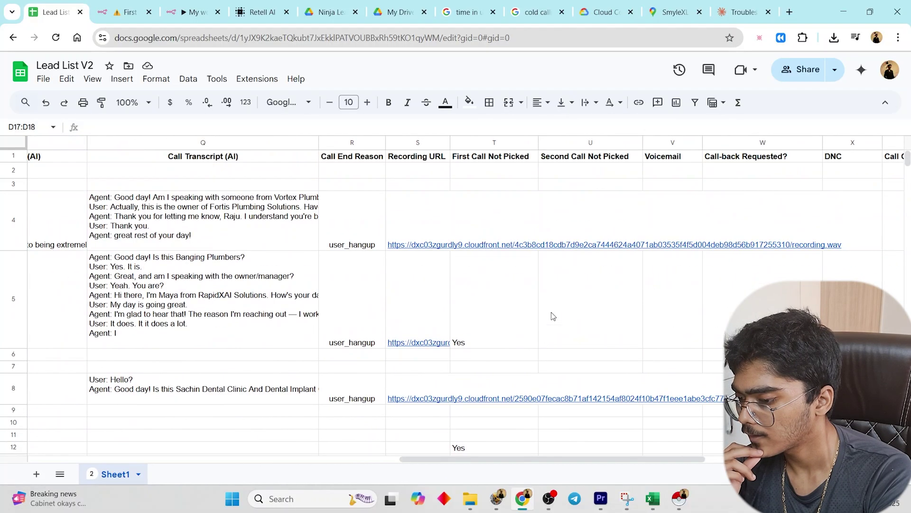
scroll(488, 254, down, 3)
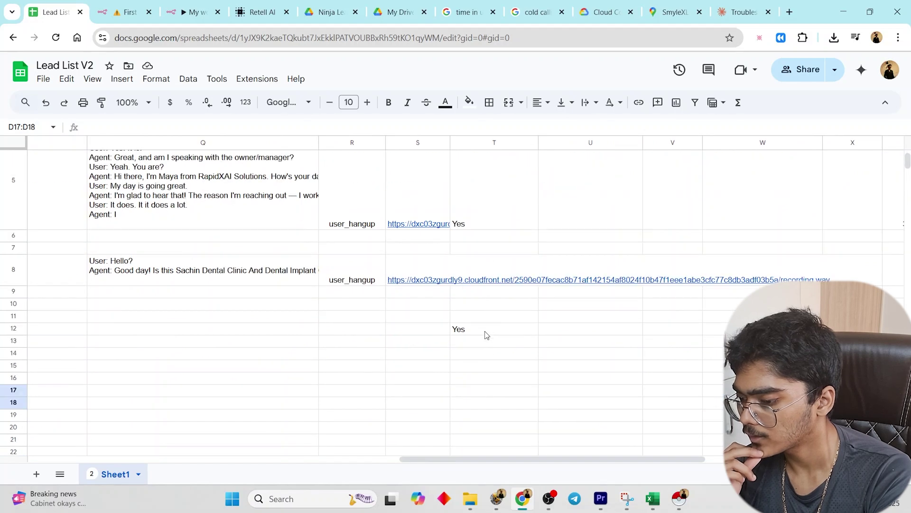
click(485, 331)
drag(489, 458, 77, 444)
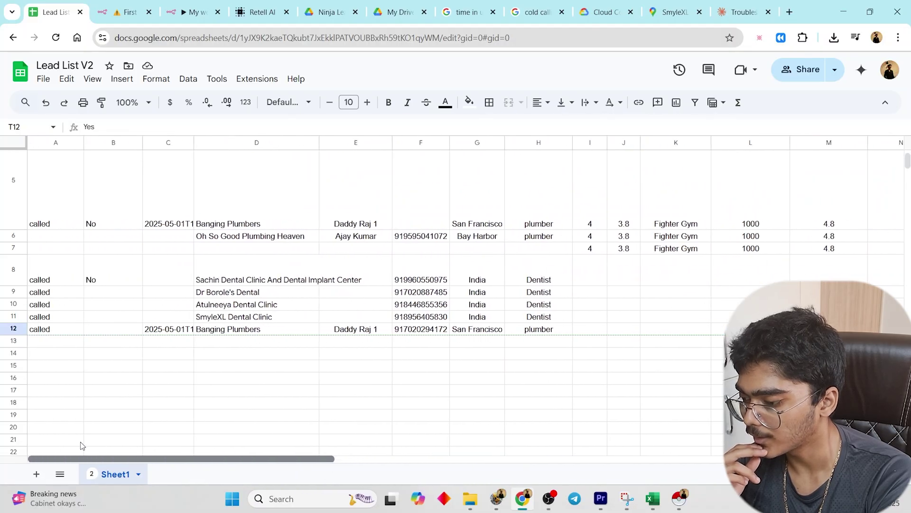
scroll(122, 261, up, 3)
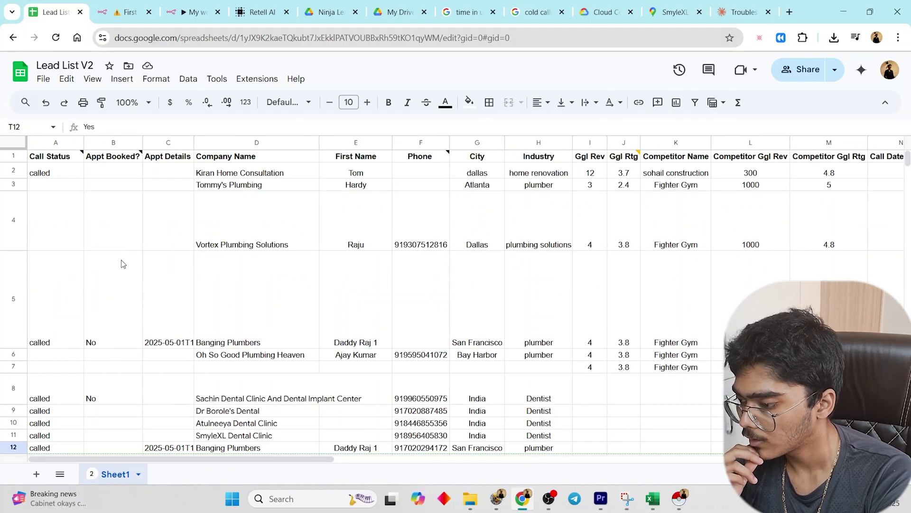
scroll(108, 303, down, 4)
click(126, 222)
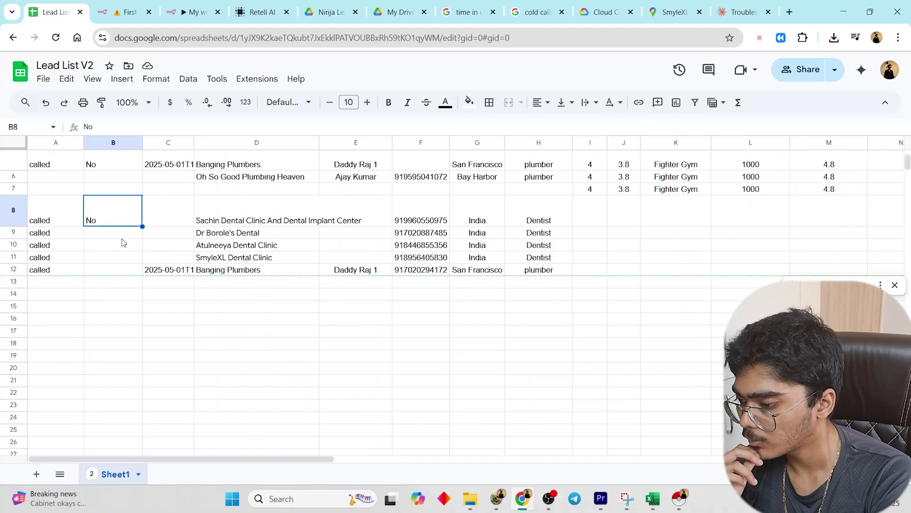
Check the First Call Not Picked column for the called leads down to row 10.
key(Down)
drag(264, 458, 725, 480)
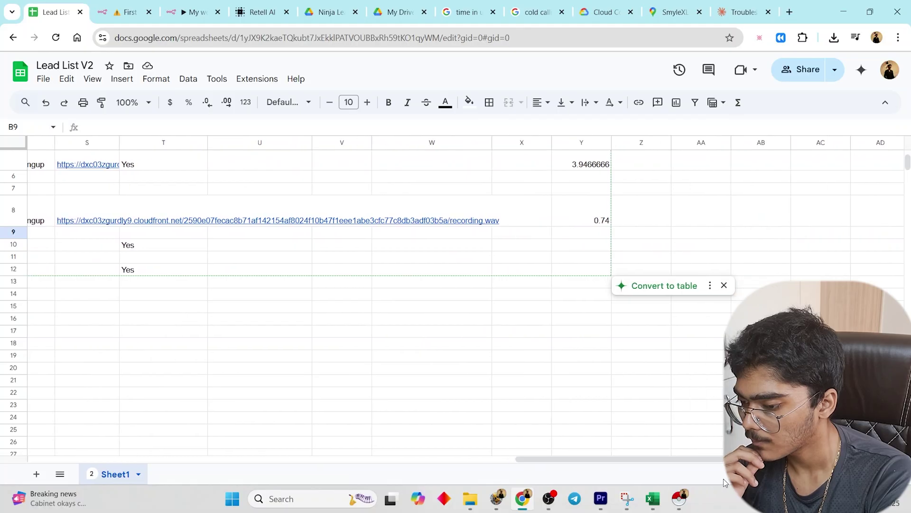
scroll(428, 364, up, 3)
click(115, 339)
scroll(179, 281, up, 1)
click(166, 214)
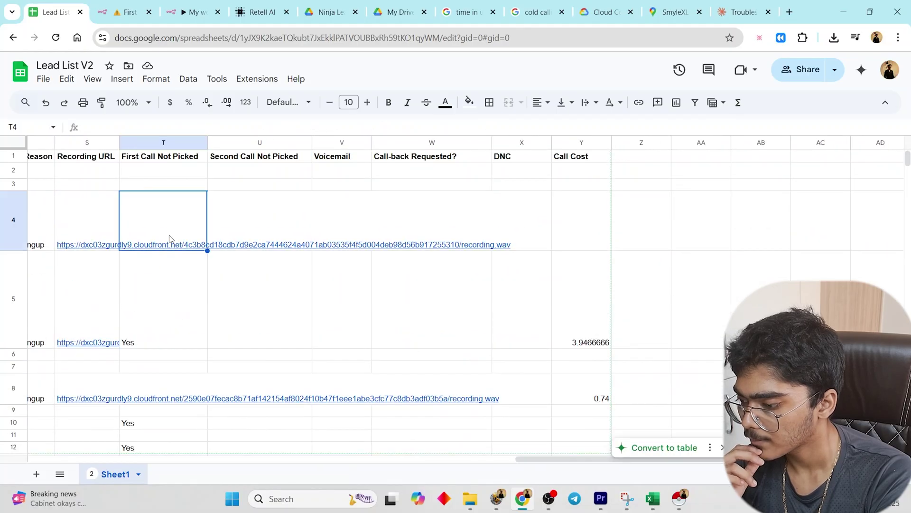
scroll(180, 308, down, 1)
click(170, 369)
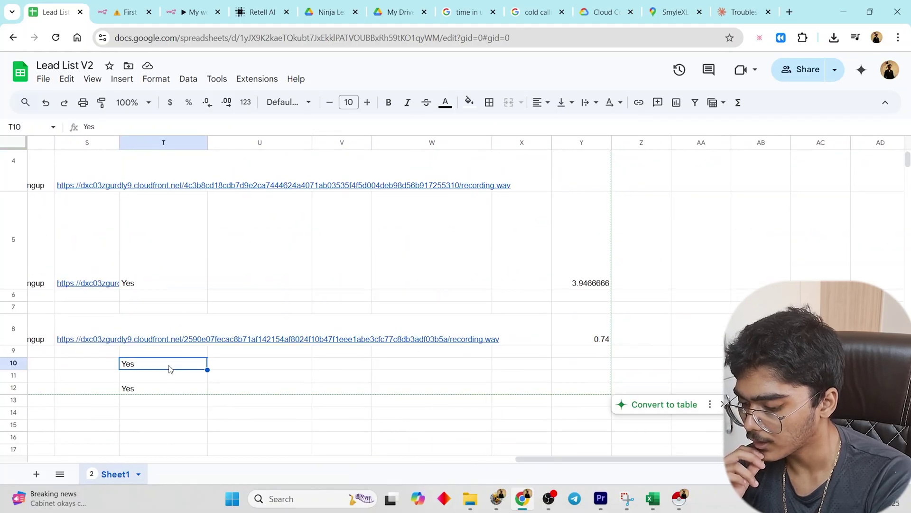
Trace row 10 from its First Call Not Picked cell back to the call status and clinic name.
key(shift+Left)
key(shift+Left)
key(shift+Left)
key(shift+Left)
key(shift+Left)
key(shift+Left)
key(shift+Left)
key(shift+Left)
key(shift+Left)
key(shift+Left)
key(shift+Left)
key(shift+Left)
key(shift+Left)
key(shift+Left)
key(shift+Left)
key(shift+Left)
key(shift+Left)
key(shift+Left)
key(shift+Left)
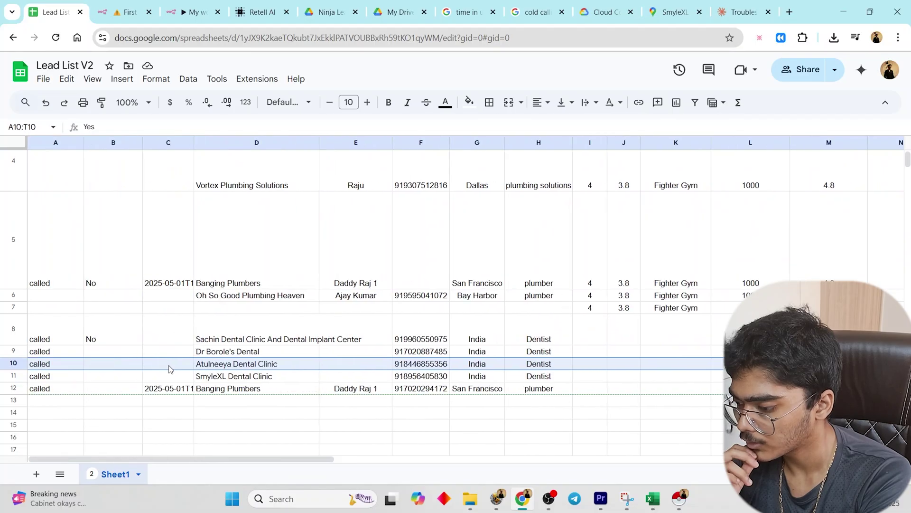
key(Left)
key(Right)
key(Right)
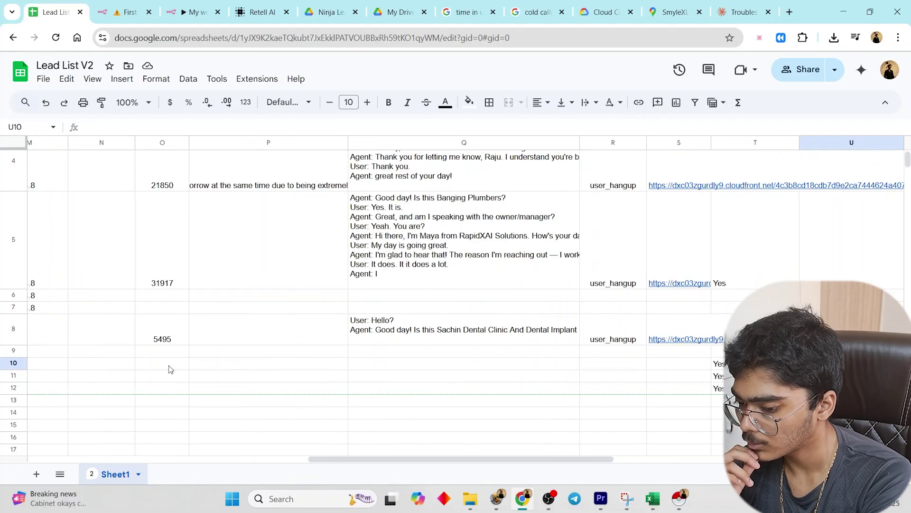
Inspect row 11 across the columns preceding its First Call Not Picked cell.
key(Left)
key(Down)
key(shift+Left)
key(shift+Left)
key(shift+Left)
key(shift+Left)
key(shift+Left)
key(shift+Left)
key(shift+Left)
key(shift+Left)
key(shift+Left)
key(shift+Left)
key(shift+Left)
key(shift+Left)
key(shift+Left)
key(shift+Left)
key(shift+Left)
key(shift+Left)
key(shift+Left)
key(shift+Left)
key(shift+Left)
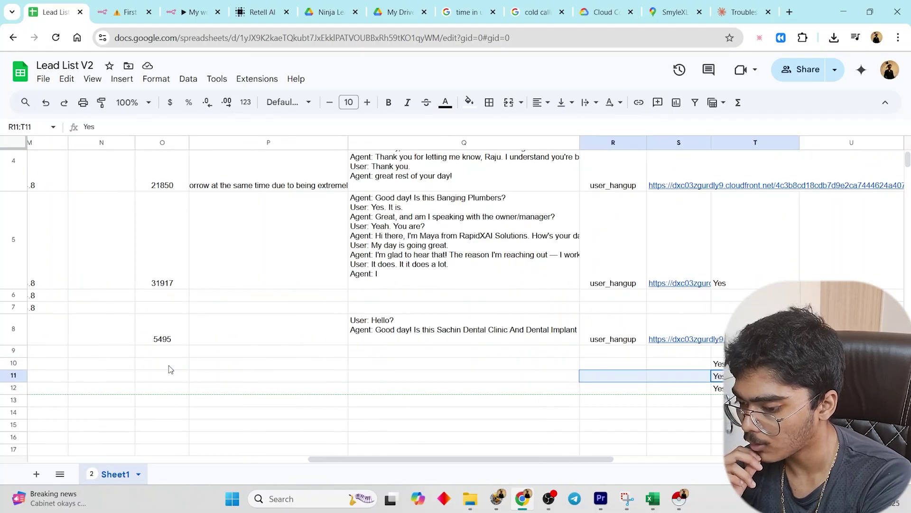
key(Right)
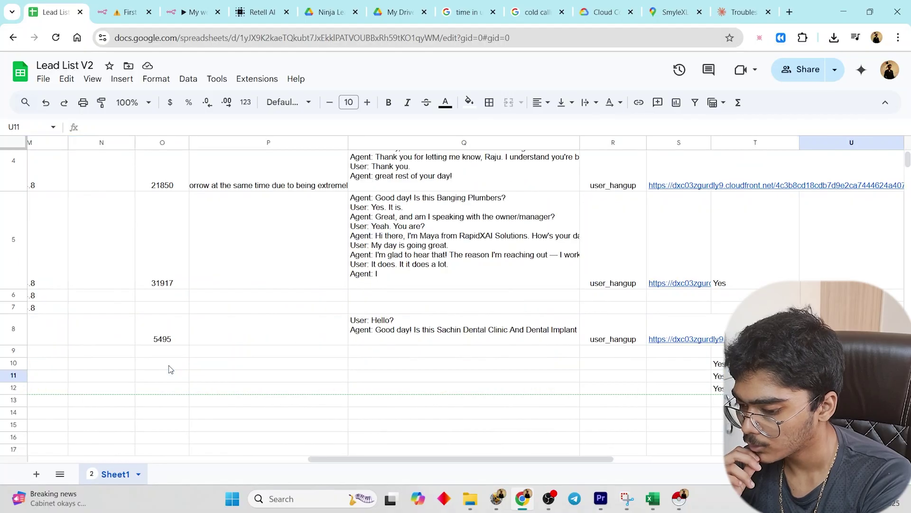
Trace row 9 from its First Call Not Picked cell back to the lead's status and business details.
key(Left)
key(Up)
key(Up)
key(shift+Left)
key(shift+Left)
key(shift+Left)
key(shift+Left)
key(shift+Left)
key(shift+Left)
key(shift+Left)
key(shift+Left)
key(shift+Left)
key(shift+Left)
key(shift+Left)
key(shift+Left)
key(shift+Left)
key(shift+Left)
key(shift+Left)
key(shift+Left)
key(shift+Left)
key(shift+Left)
key(shift+Left)
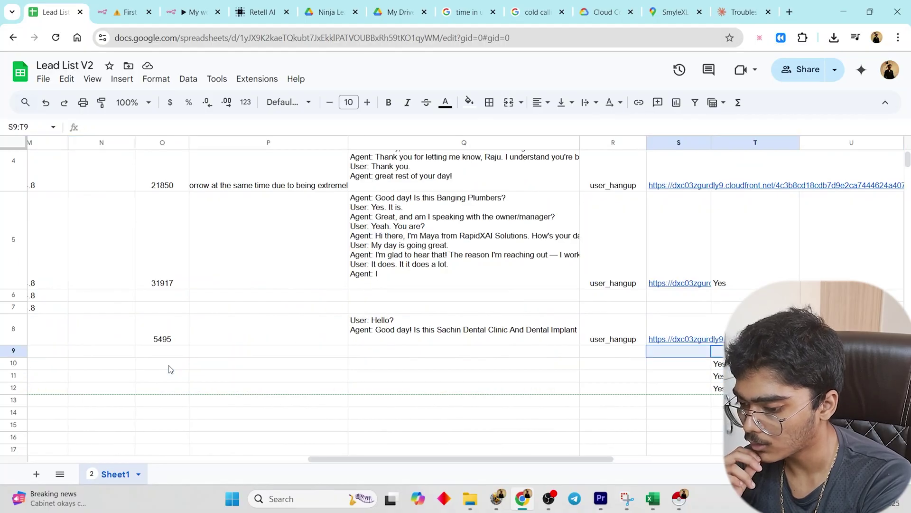
key(Left)
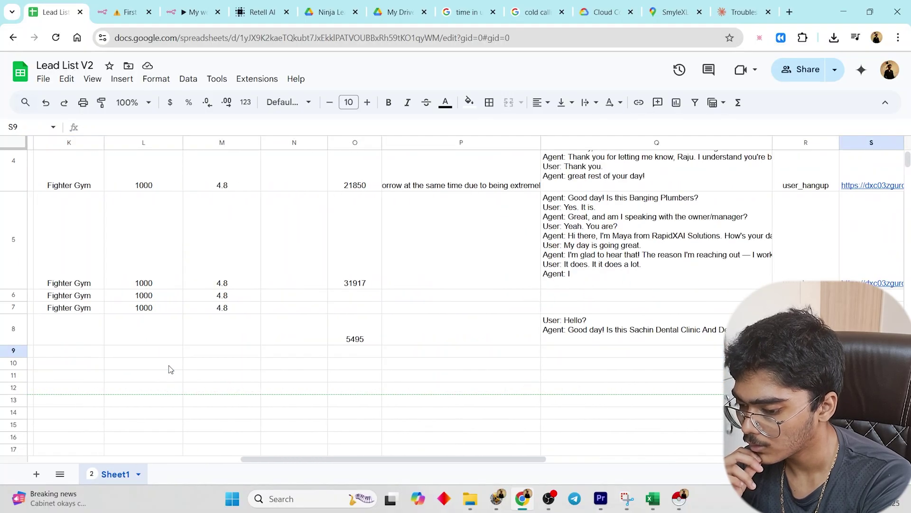
key(Right)
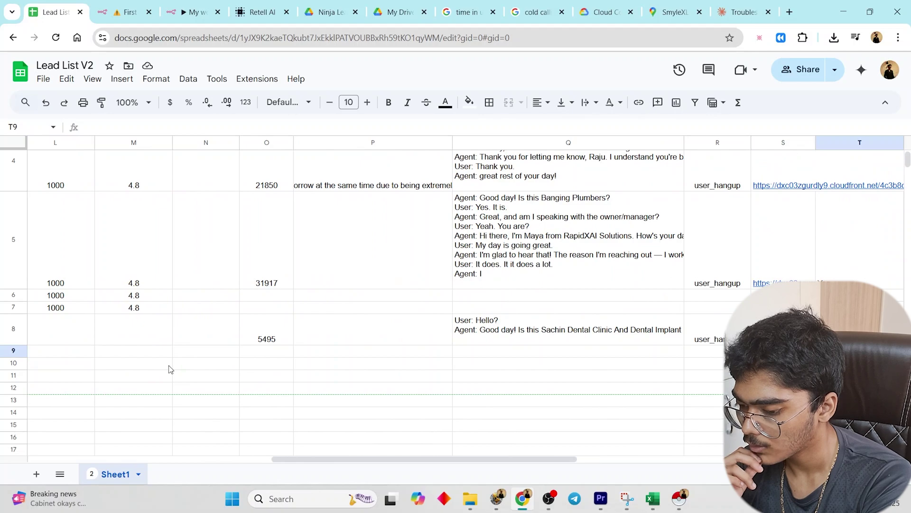
key(shift+Left)
key(shift+Left)
key(shift+Left)
key(shift+Left)
key(shift+Left)
key(shift+Left)
key(shift+Left)
key(shift+Left)
key(shift+Left)
key(shift+Left)
key(shift+Left)
key(shift+Left)
key(shift+Left)
key(shift+Left)
key(shift+Left)
key(shift+Left)
key(shift+Left)
key(shift+Left)
key(shift+Left)
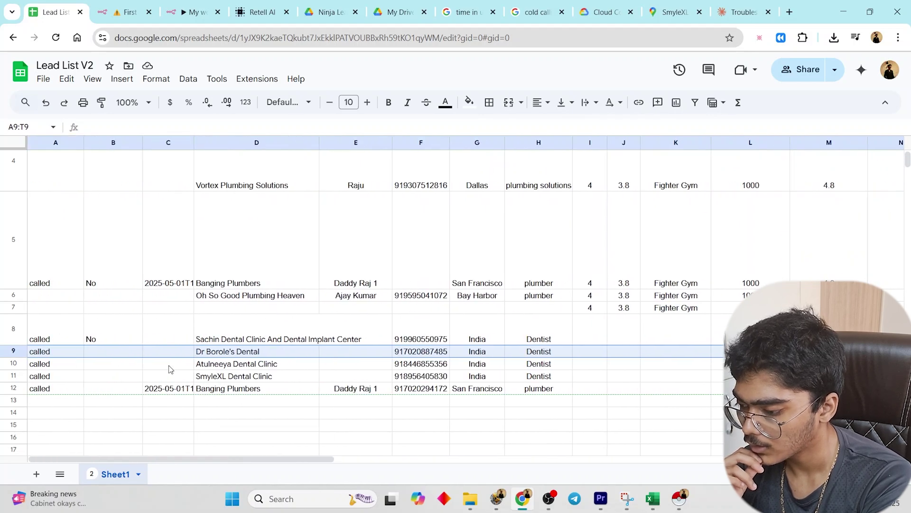
key(Left)
key(Right)
key(Right)
key(Right)
key(Right)
key(Right)
key(Right)
key(Right)
key(Right)
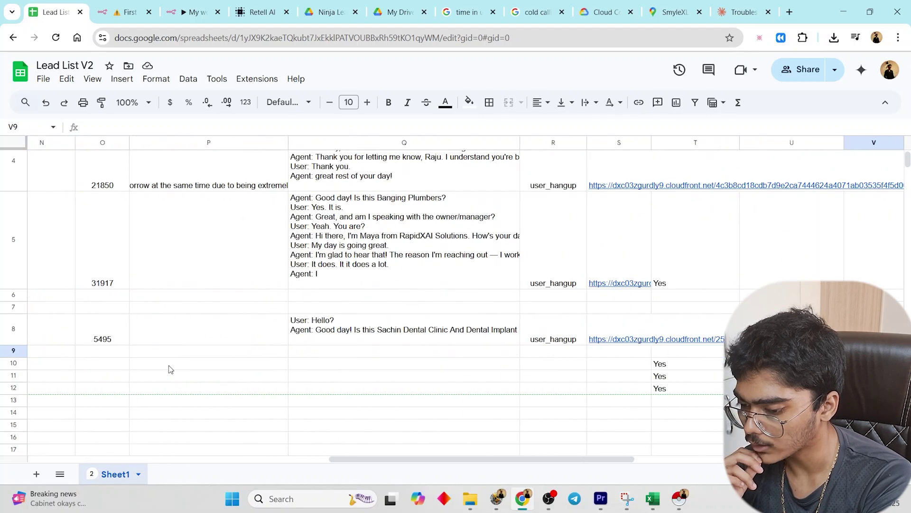
Review row 9's cells from the call outcome columns back through the business name, phone, location and business type.
key(Left)
key(Left)
key(Left)
key(Left)
key(Left)
key(Left)
key(Left)
key(Left)
key(Left)
key(Left)
key(Left)
key(Left)
key(Left)
key(Left)
key(Left)
key(Left)
key(Left)
key(Left)
key(Left)
key(Left)
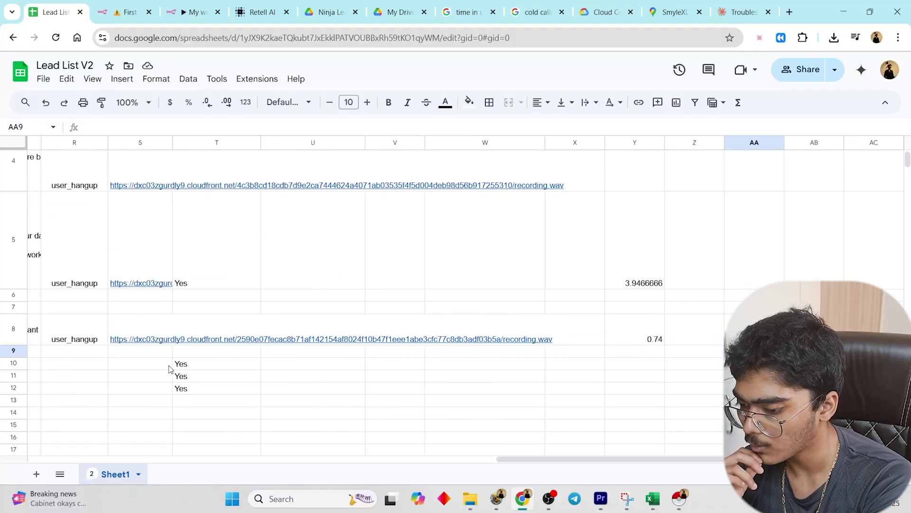
key(Left)
key(Left)
key(Left)
key(Right)
key(Right)
key(Right)
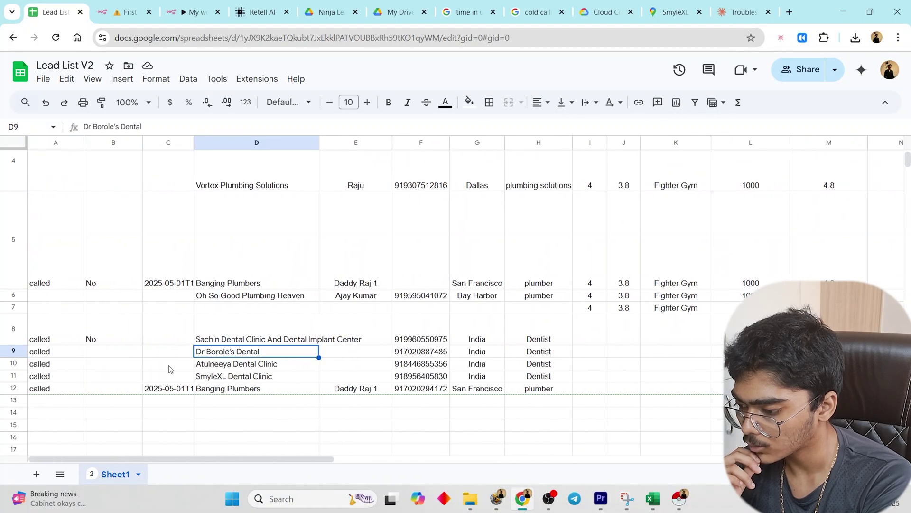
key(Right)
key(Right)
key(Right)
key(Right)
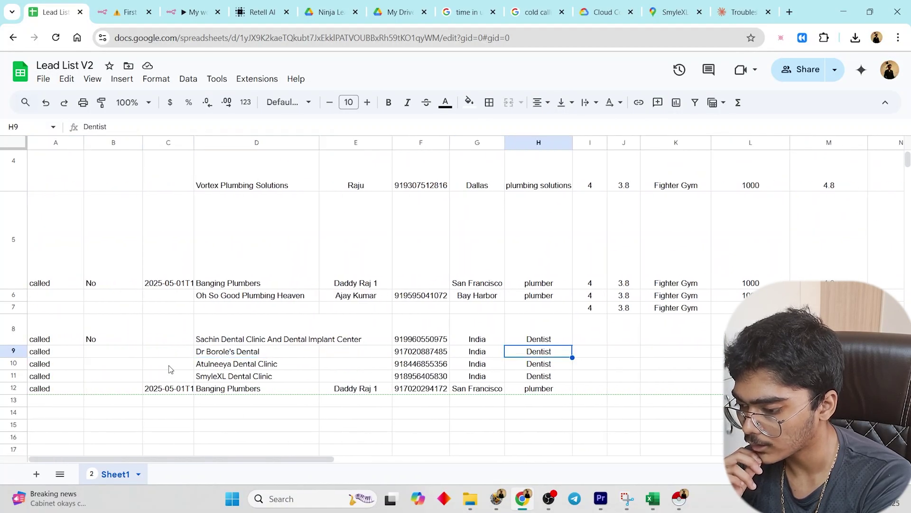
Examine row 9's call result columns, from the transcript through the recording URL to the call cost.
key(Right)
key(Right)
key(Right)
key(Right)
key(Right)
key(Right)
key(Right)
key(Right)
key(Right)
key(Right)
key(Right)
key(Right)
key(Right)
key(Right)
key(Right)
key(Right)
key(Right)
key(Right)
key(Right)
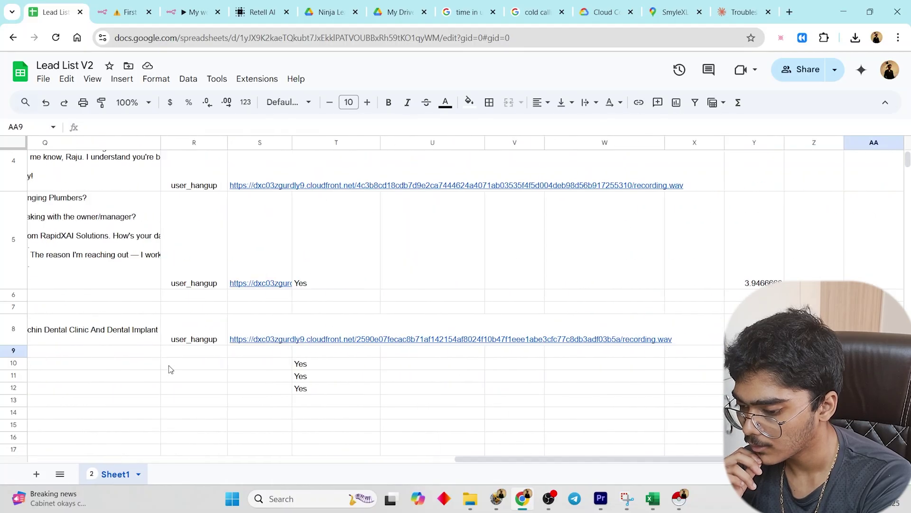
key(Left)
key(Left)
key(Left)
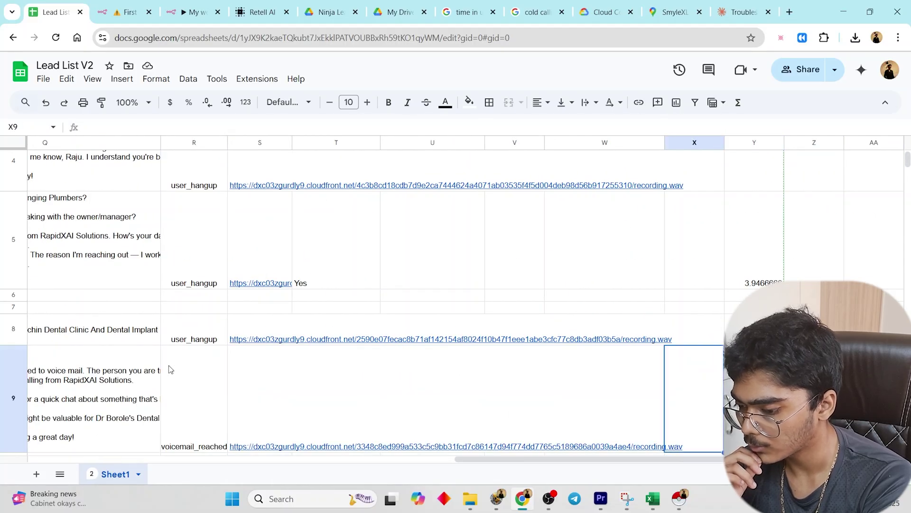
Open the call transcript in cell Q9 to read its full text.
scroll(524, 407, down, 1)
drag(536, 459, 424, 451)
click(357, 314)
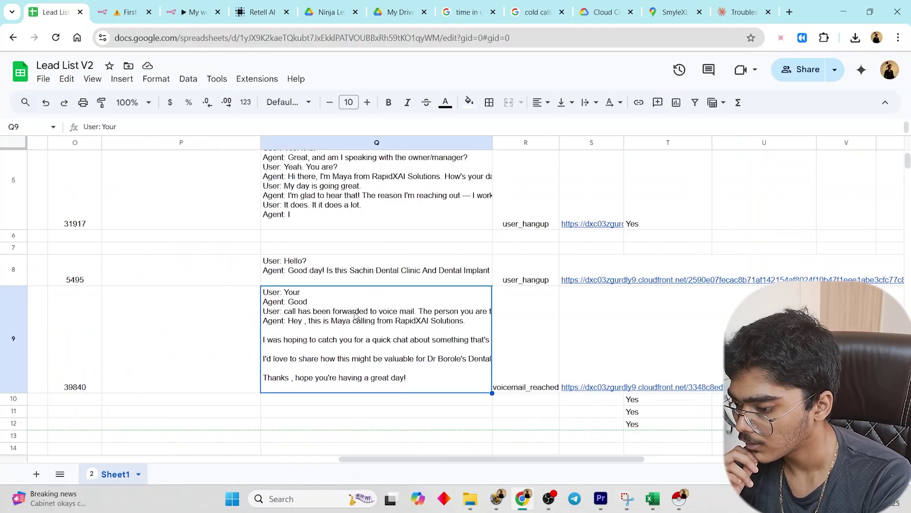
double_click(361, 305)
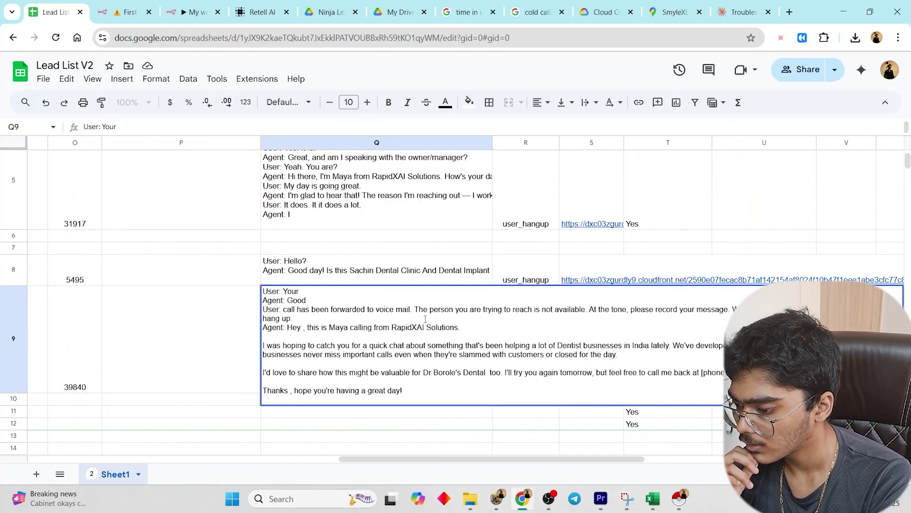
Close the row 9 transcript and examine My workflow 7 in n8n from its trigger to the HTTP request.
click(404, 416)
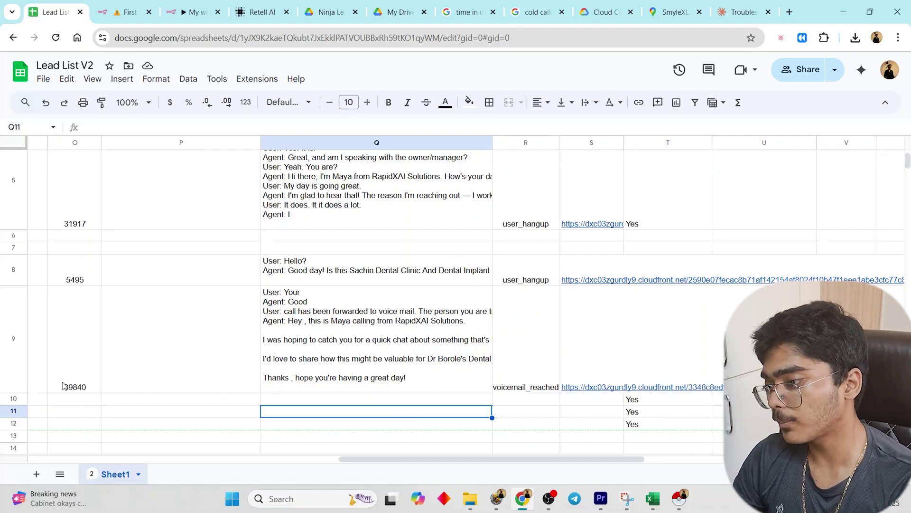
click(195, 12)
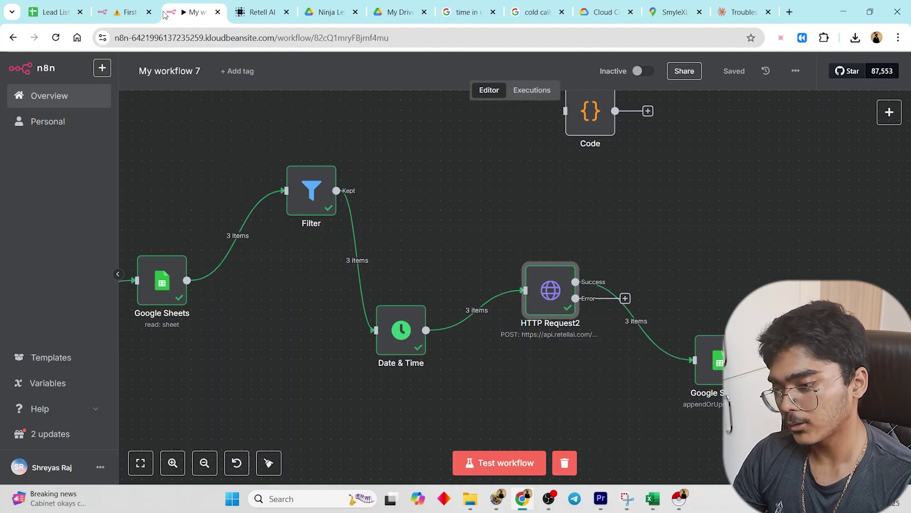
scroll(608, 261, left, 5)
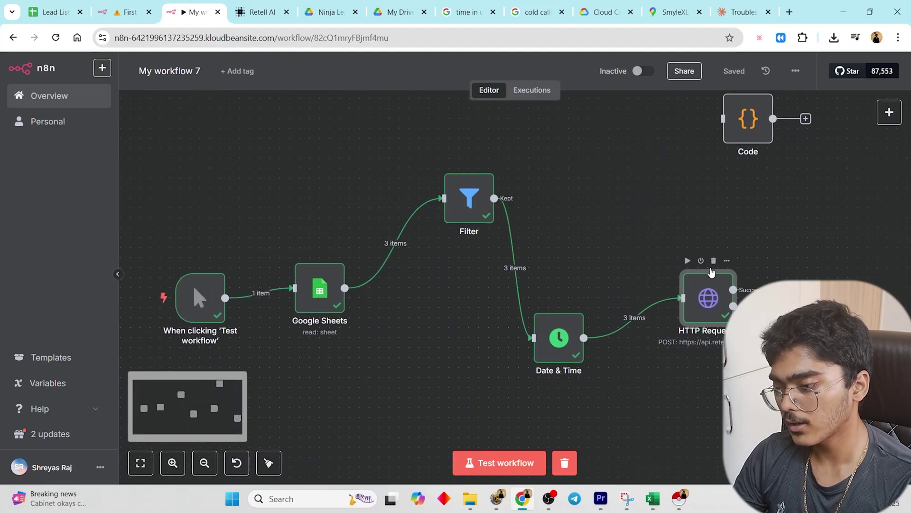
Open the First Call workflow in the n8n editor and examine the If branches that lead to the retry calls.
click(129, 9)
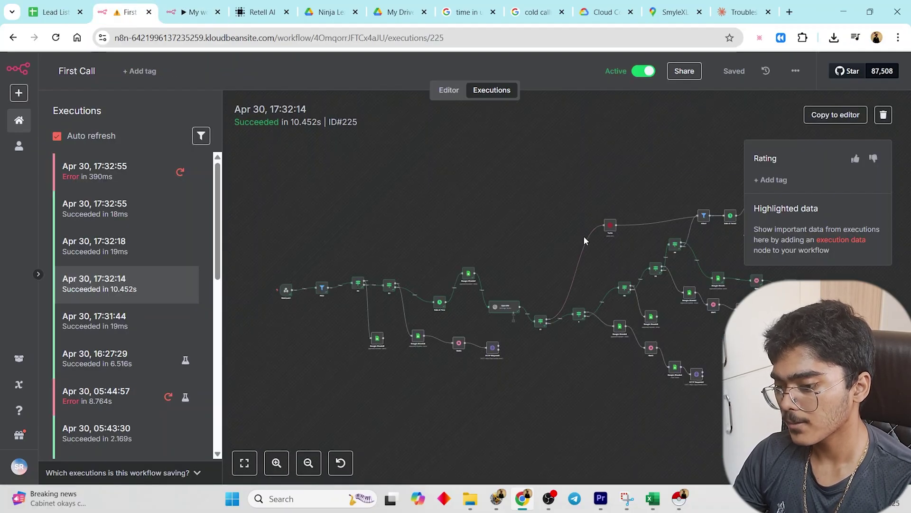
click(449, 90)
drag(527, 185, 384, 193)
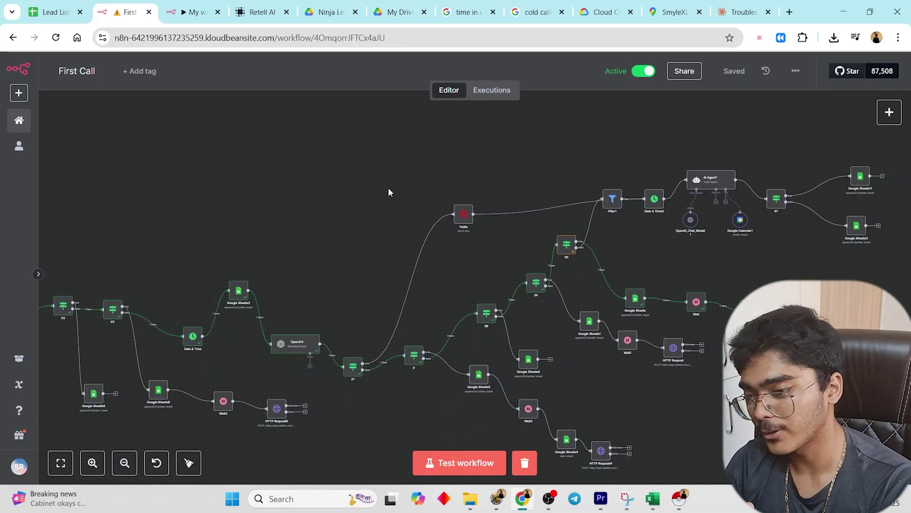
scroll(746, 313, up, 4)
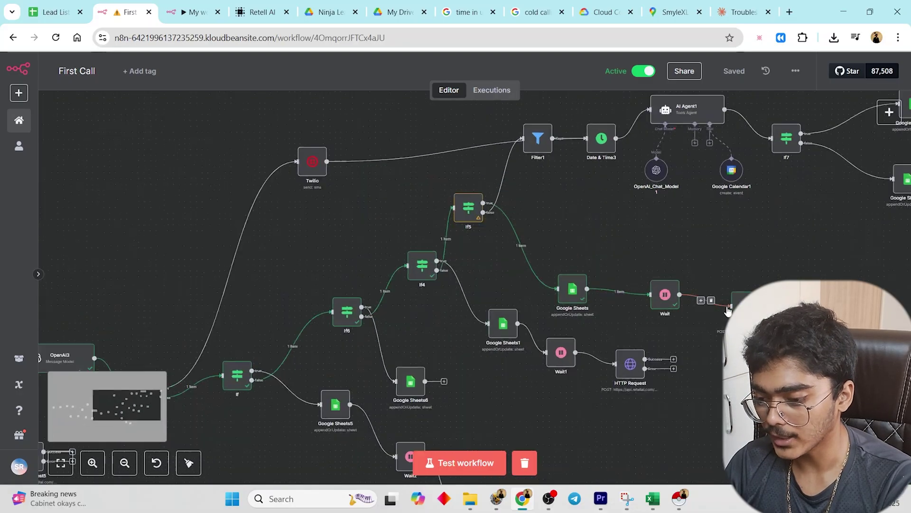
Open the HTTP Request3 node and review its Retell AI call URL, header parameters and JSON body.
double_click(745, 298)
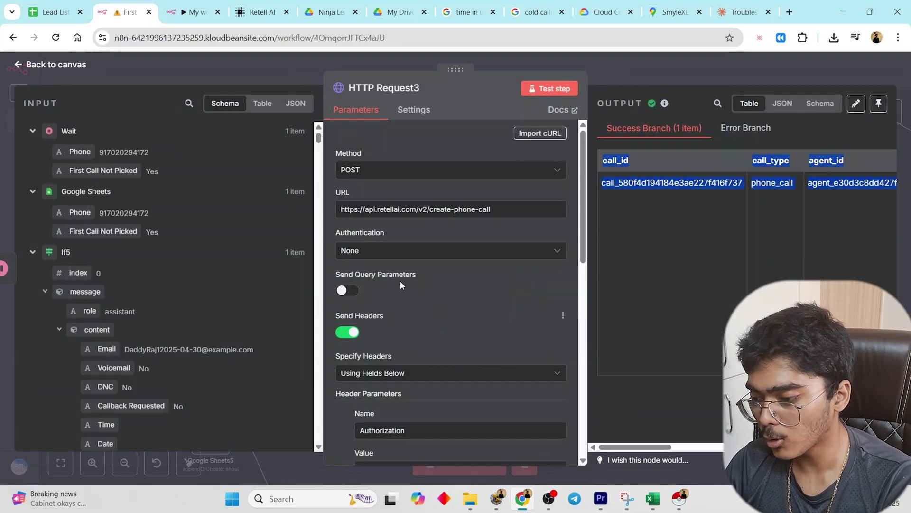
scroll(501, 356, down, 3)
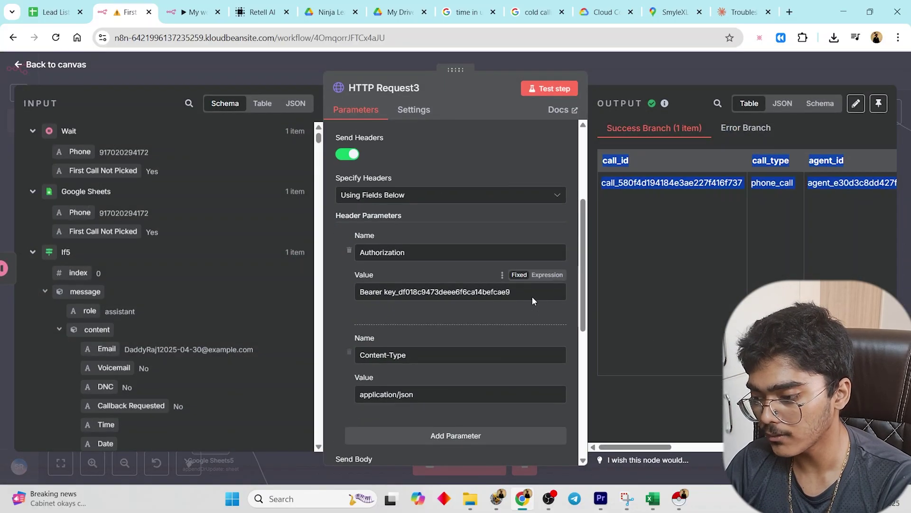
scroll(537, 370, down, 3)
scroll(537, 370, down, 3)
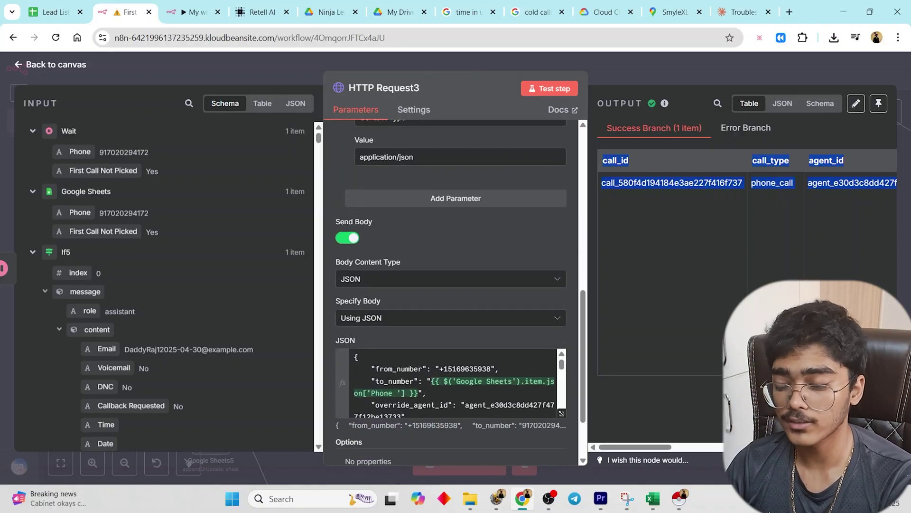
scroll(494, 394, down, 3)
scroll(494, 394, up, 3)
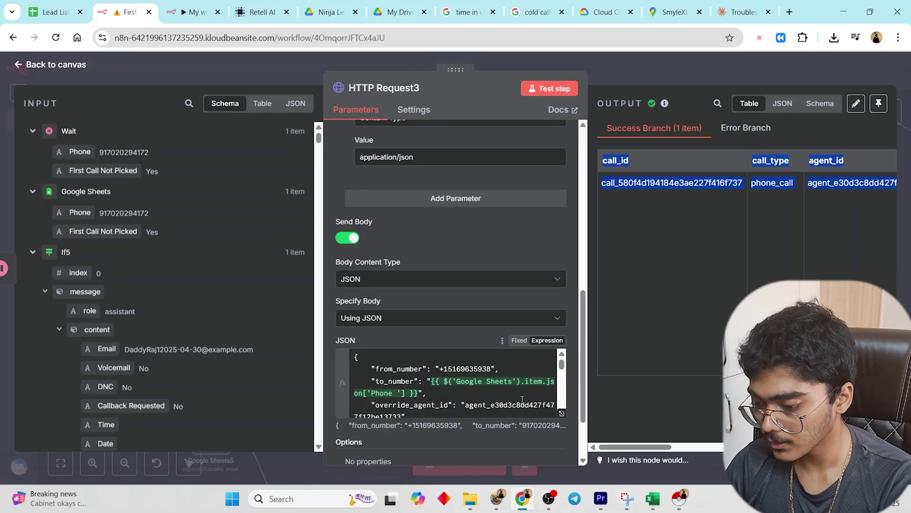
Close the HTTP Request3 node and trace the First Call workflow back through OpenAI3 and Google Sheets2.
click(54, 11)
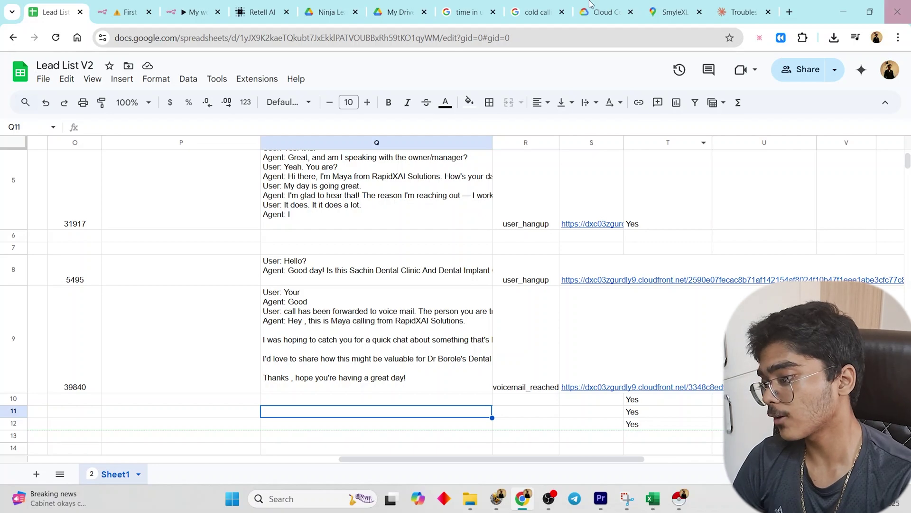
drag(200, 38, 222, 38)
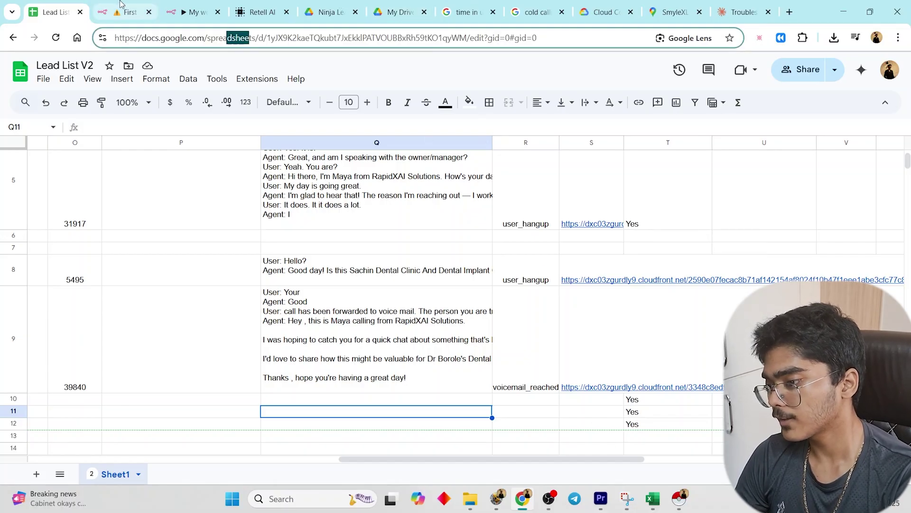
click(135, 11)
click(657, 75)
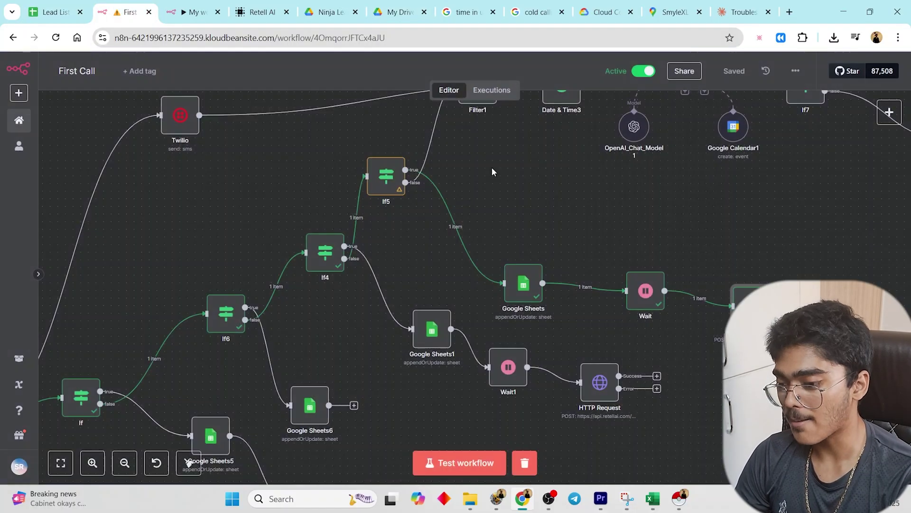
scroll(469, 309, up, 5)
scroll(388, 412, down, 5)
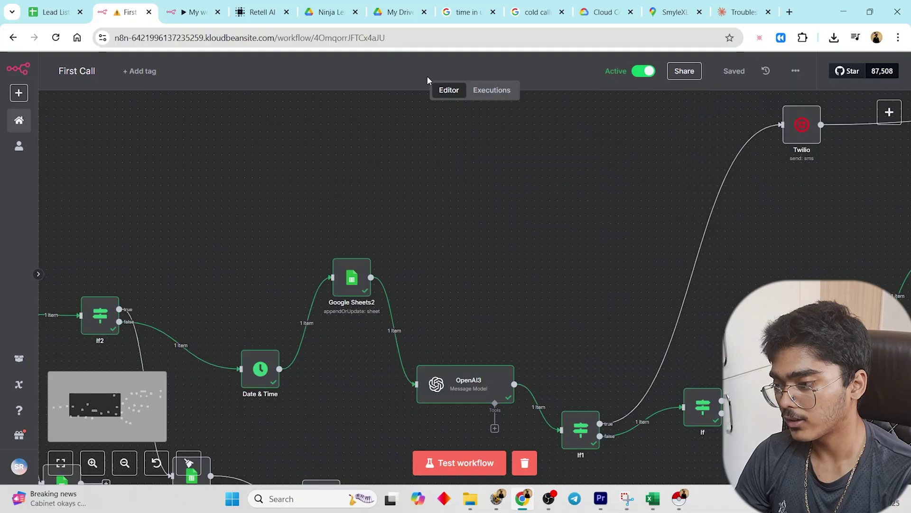
Review the Lead List V2 sheet, both n8n workflows, the GHL Mass Caller agent in Retell AI and the Ninja Leads folder in Drive.
key(ctrl+shift+Tab)
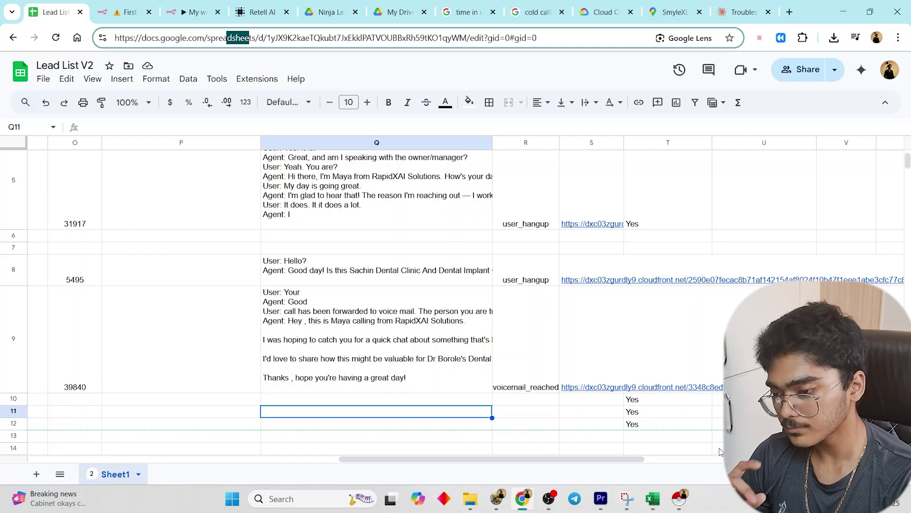
drag(631, 458, 352, 458)
click(127, 11)
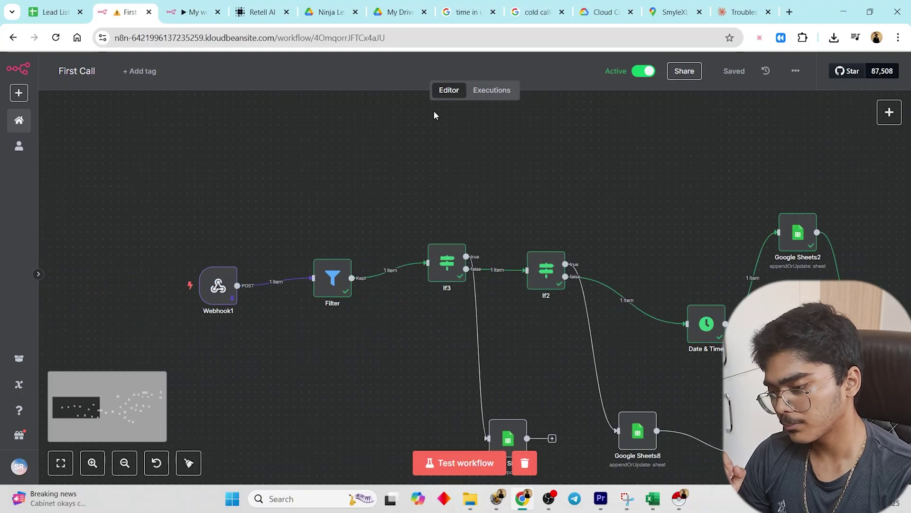
click(183, 6)
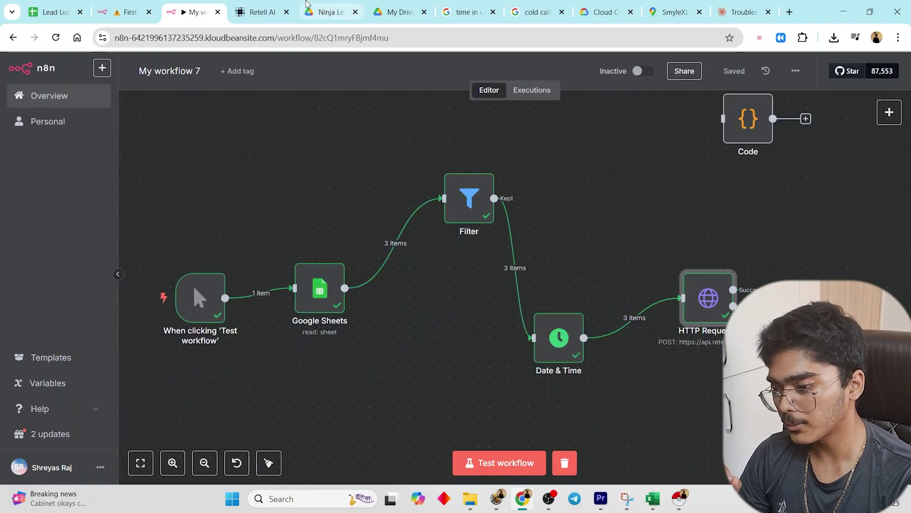
click(328, 11)
click(256, 11)
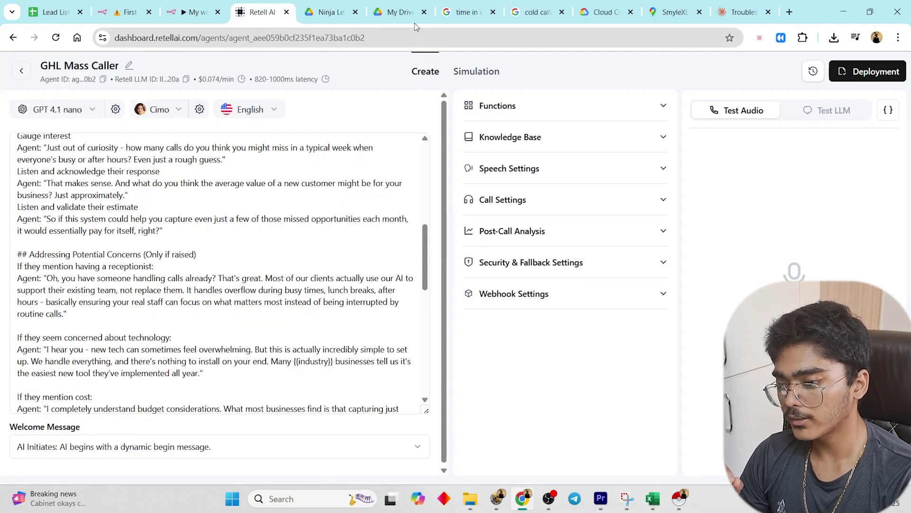
click(399, 11)
click(327, 11)
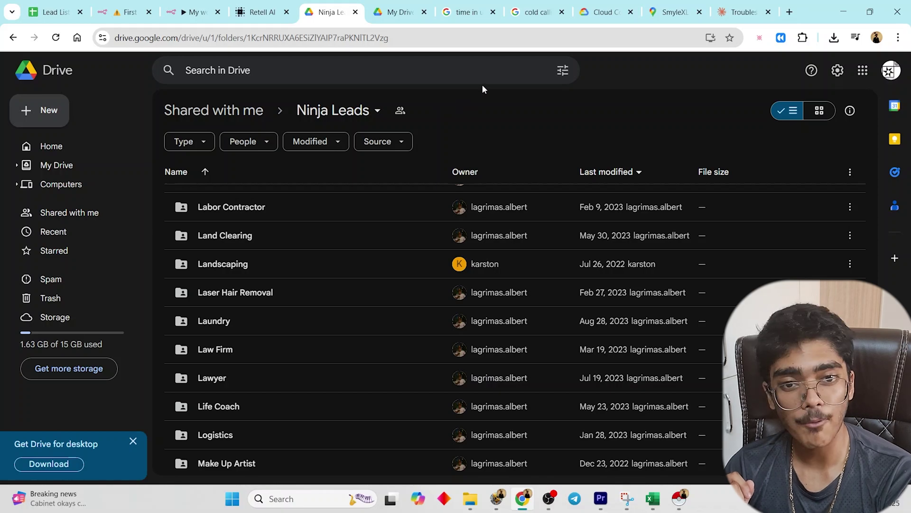
click(167, 6)
Examine the First Call workflow from its webhook through the If3 and If2 branches to the Google Sheets nodes.
click(126, 12)
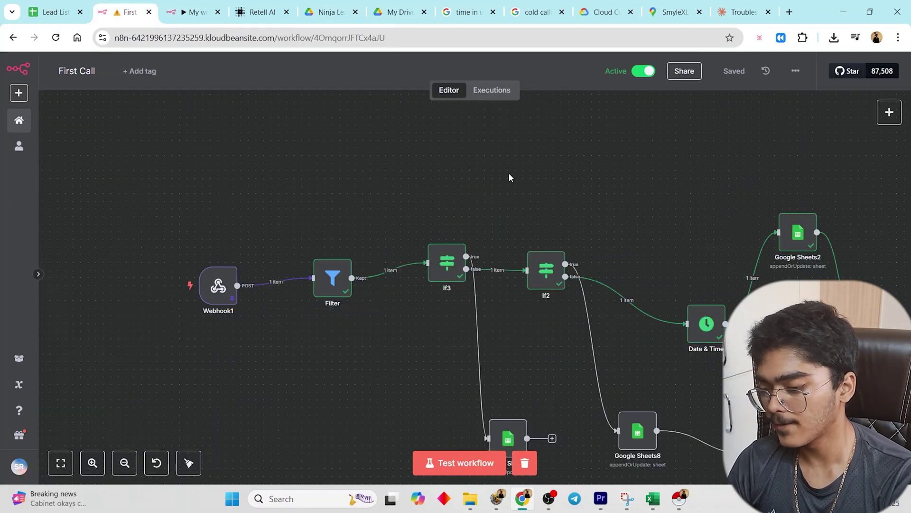
scroll(613, 192, right, 10)
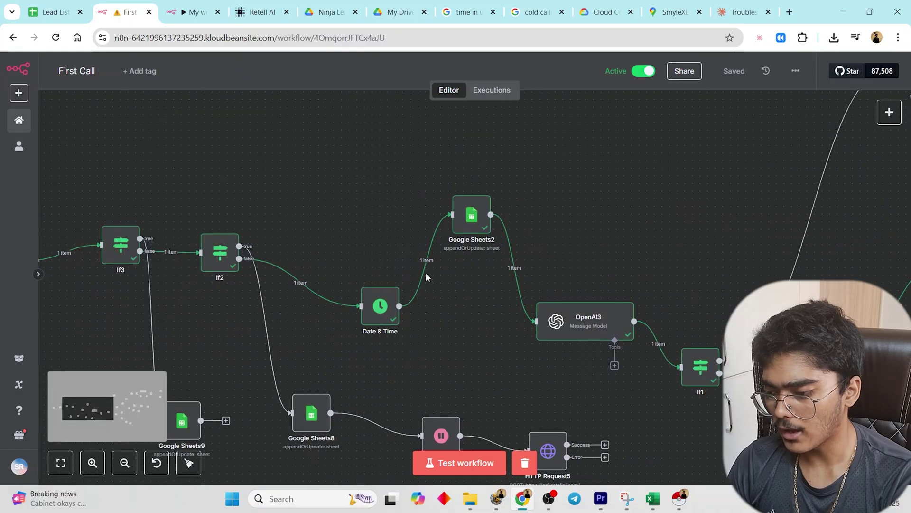
scroll(428, 261, left, 2)
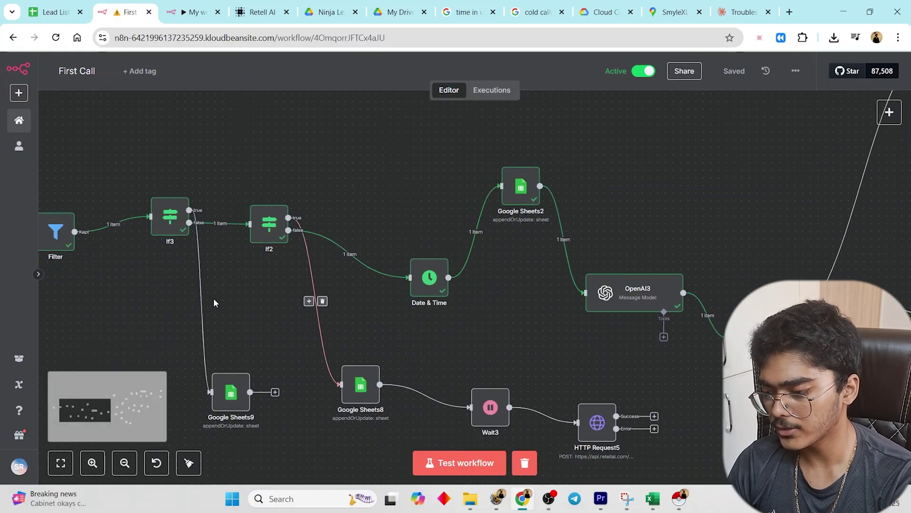
click(42, 4)
click(126, 12)
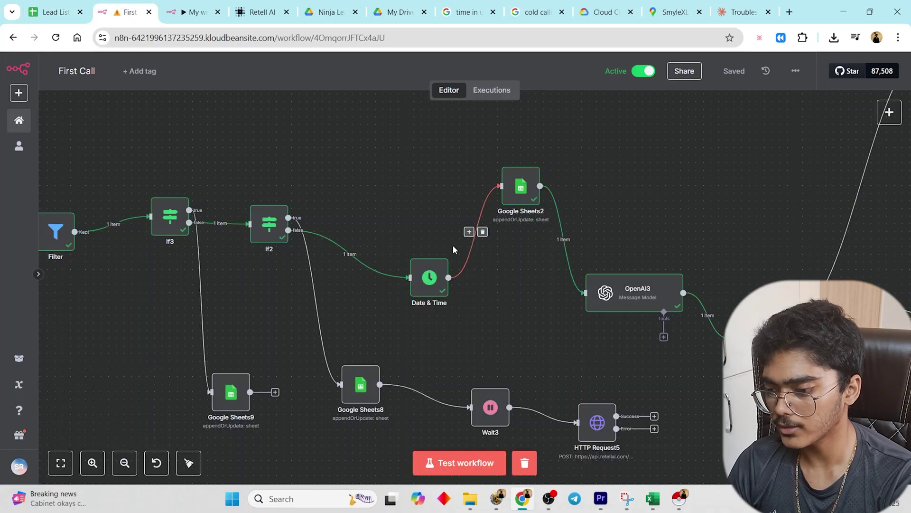
scroll(392, 463, left, 4)
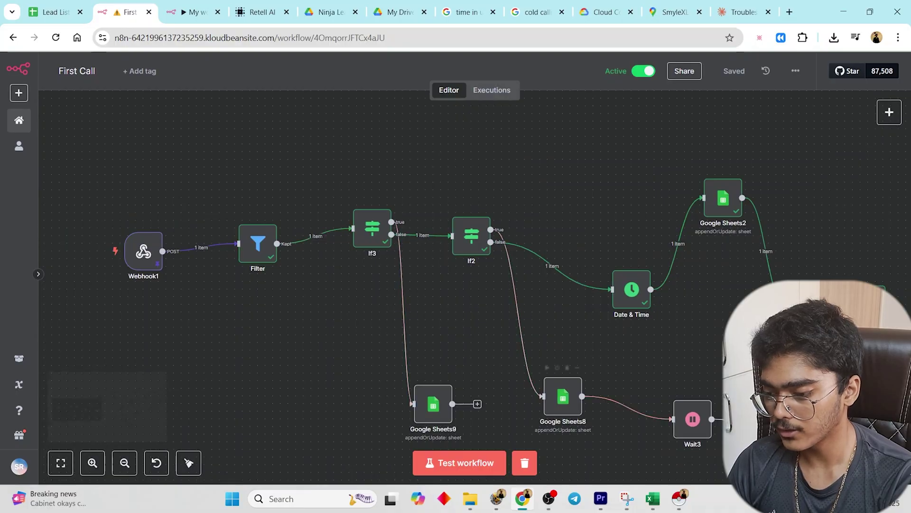
scroll(505, 424, right, 4)
scroll(504, 423, up, 2)
scroll(571, 310, left, 5)
scroll(572, 309, down, 3)
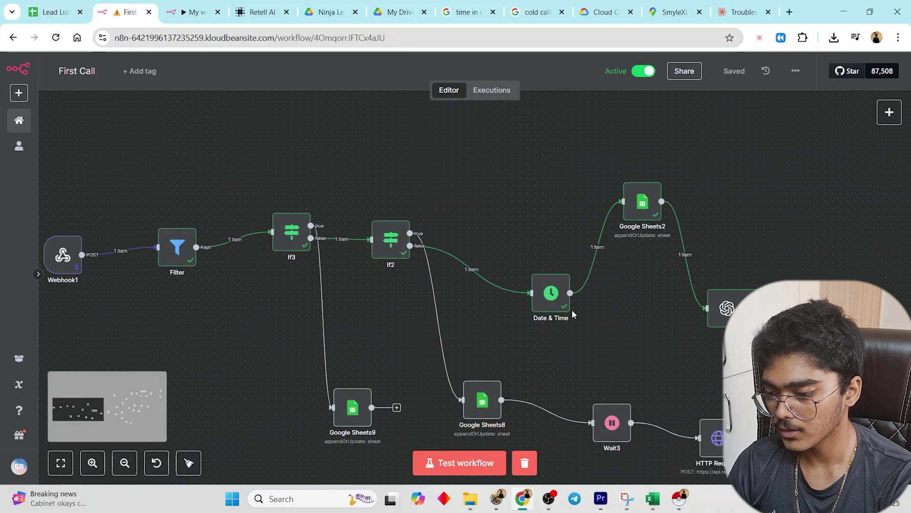
Open the Google Sheets9 node and start a new Google Sheets OAuth2 API credential, showing its client ID and secret fields.
double_click(352, 404)
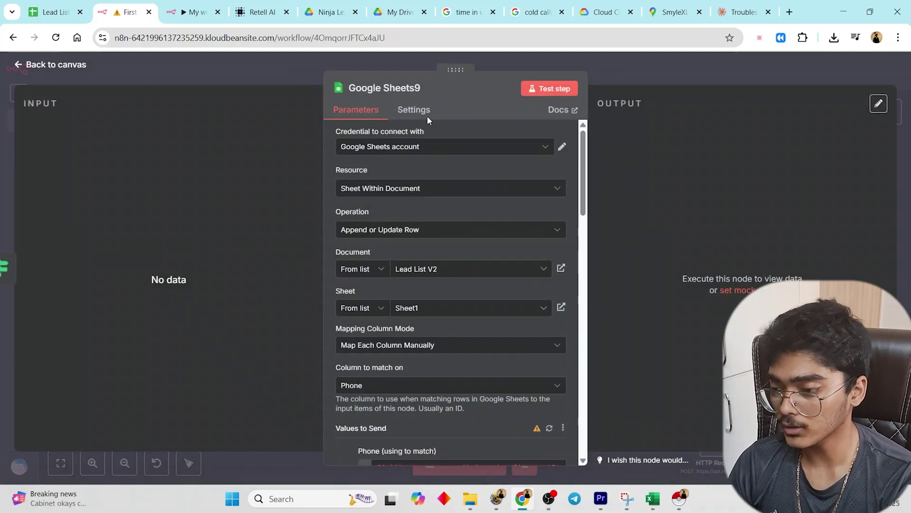
click(544, 147)
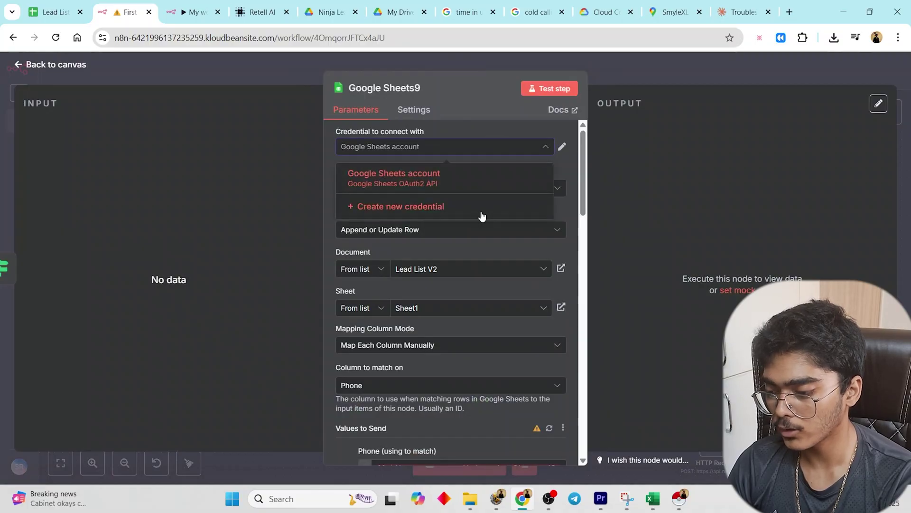
click(480, 208)
scroll(504, 239, down, 3)
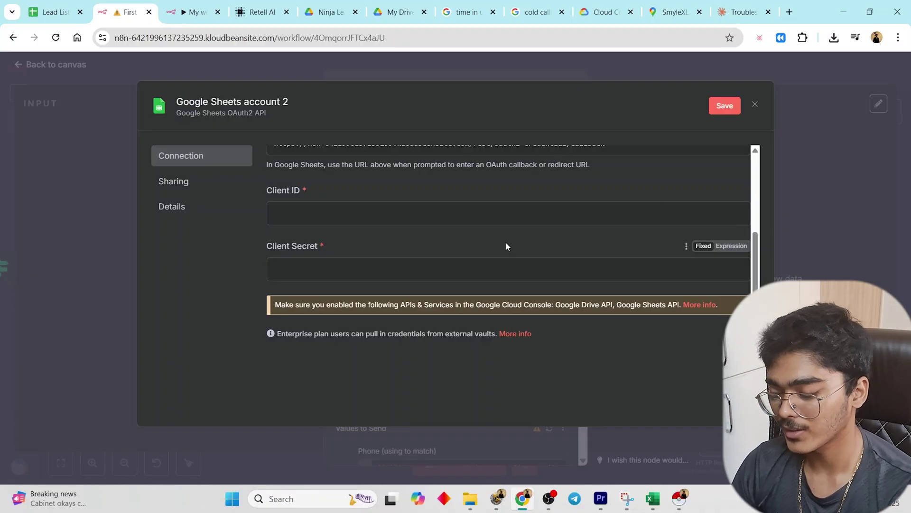
Go to cloud.google.com in a new browser tab and open the Google Cloud console.
click(789, 12)
text(clo)
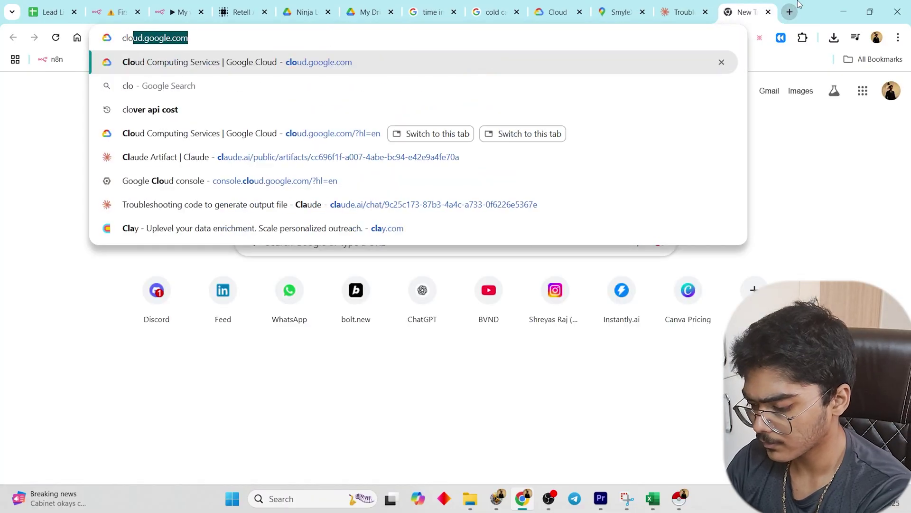
key(Return)
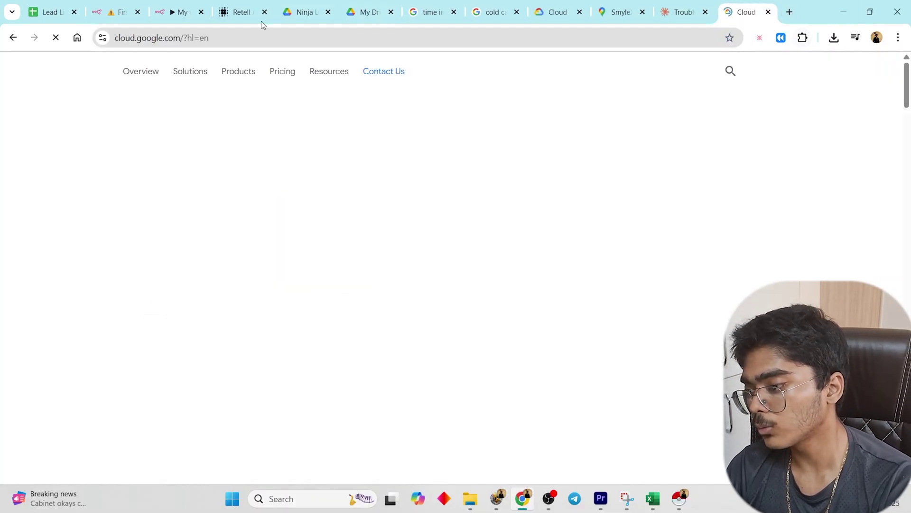
click(801, 71)
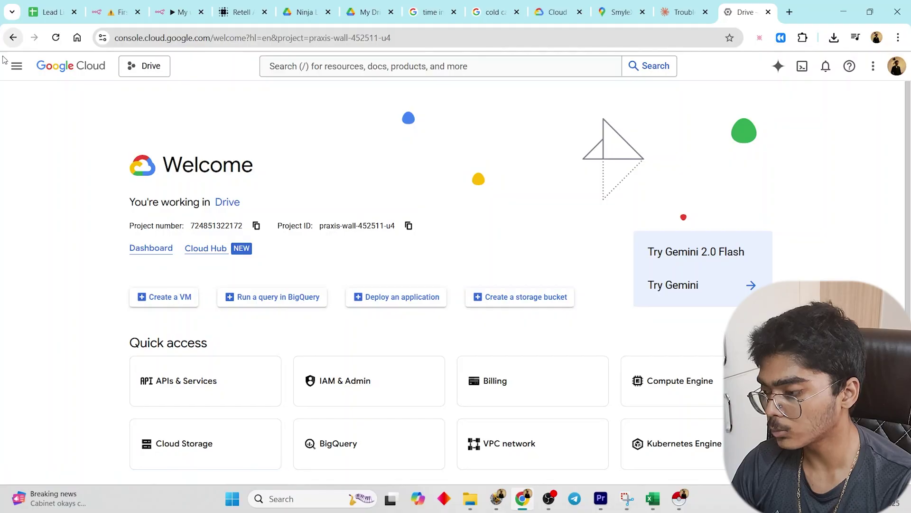
Search the Google Cloud console for "sheets" and open the Google Sheets API product page.
click(540, 60)
text(s)
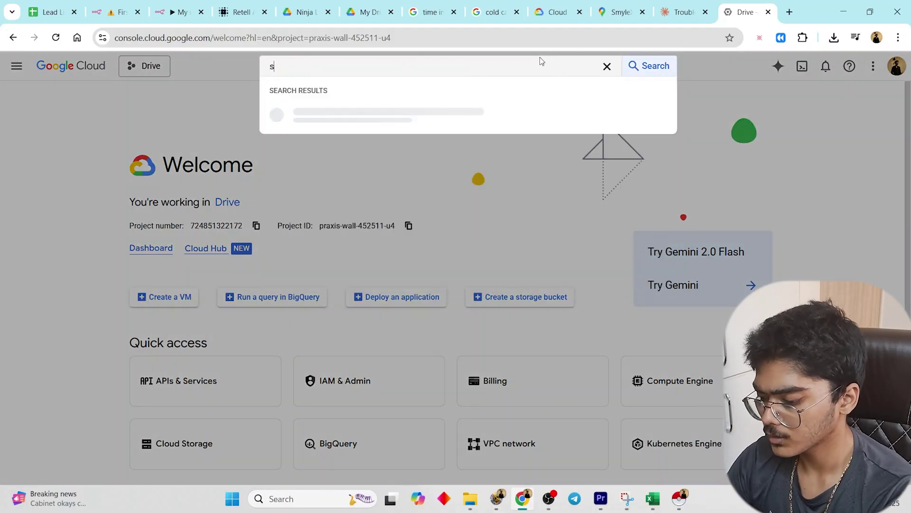
text(heets)
key(Return)
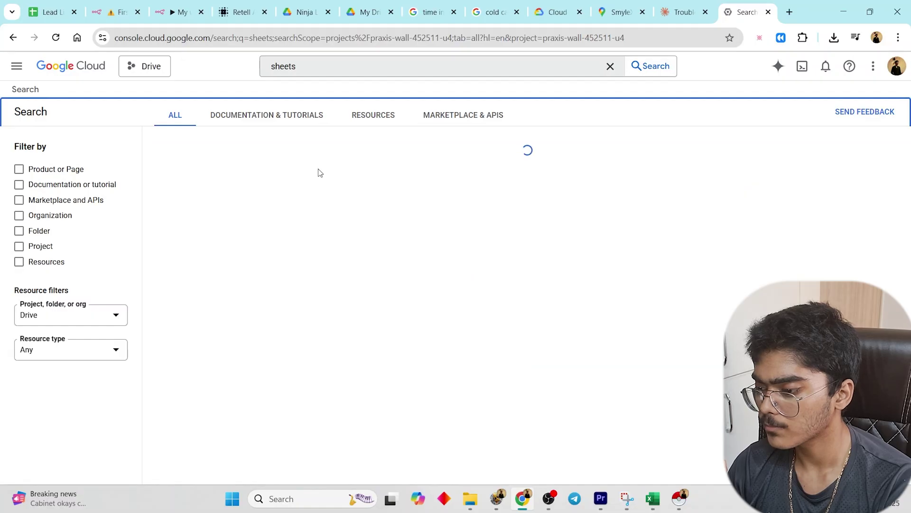
click(257, 190)
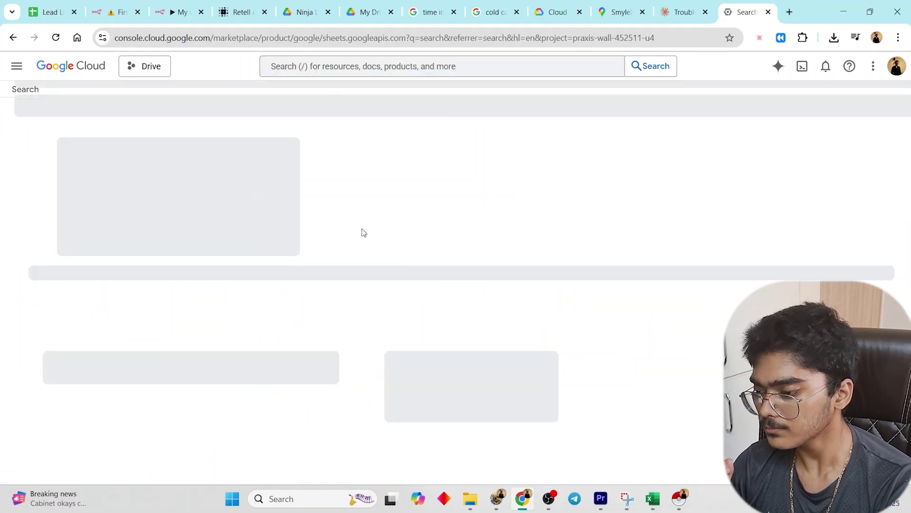
Open the project's API credentials page and go on to the OAuth consent screen overview.
click(16, 66)
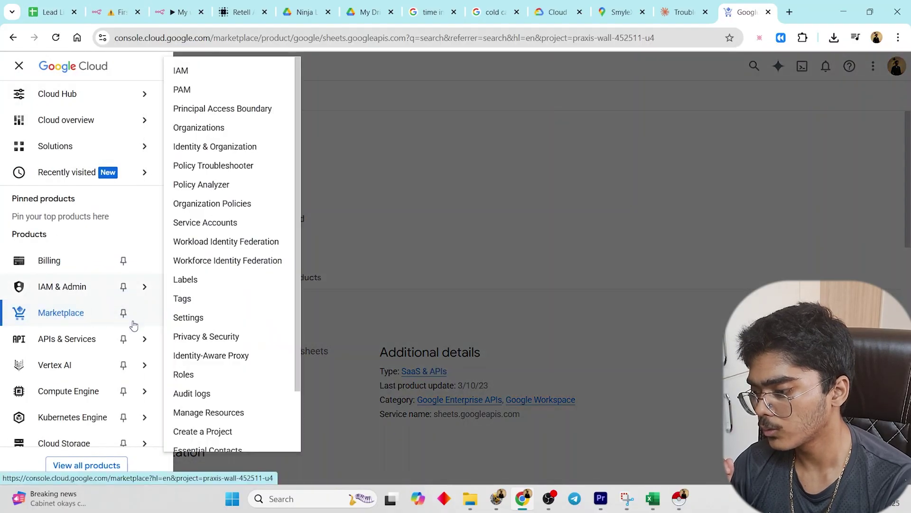
mouse_move(138, 337)
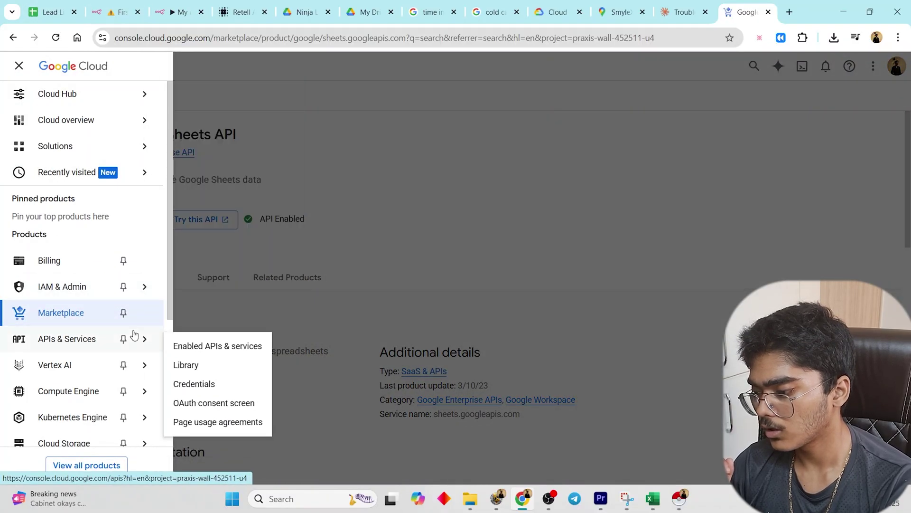
click(210, 384)
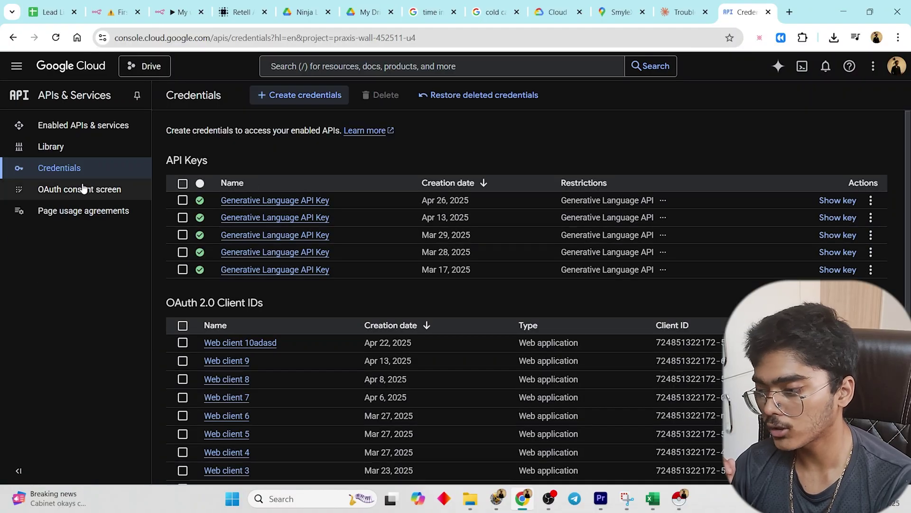
click(84, 189)
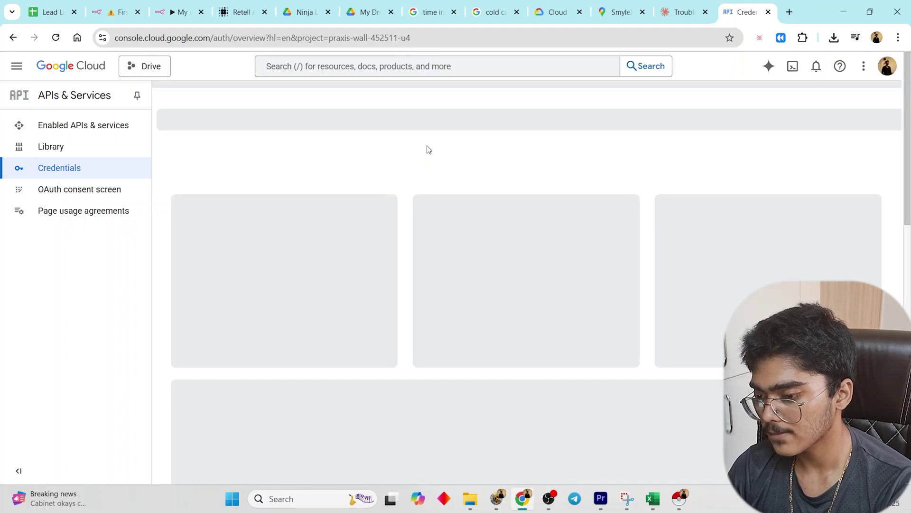
scroll(409, 370, down, 10)
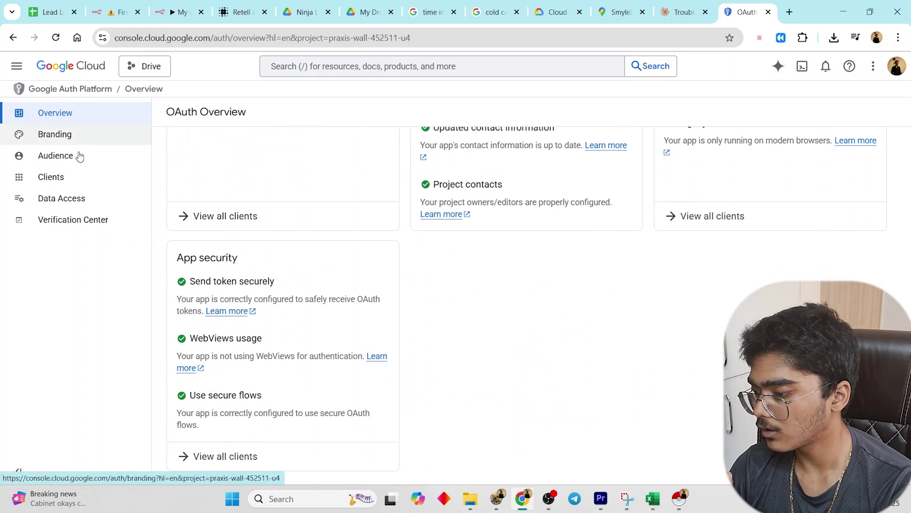
Review the Branding settings, from the app name and user support email down to the authorized domains and developer contact.
click(117, 139)
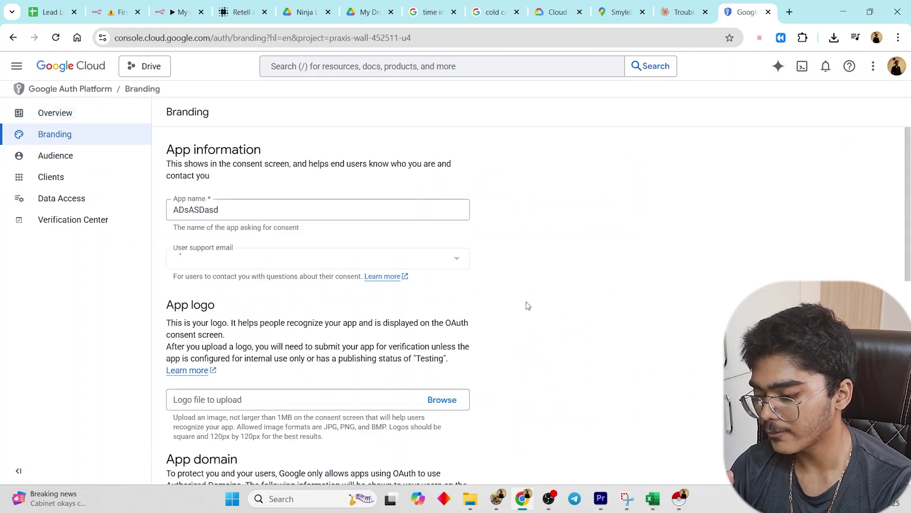
scroll(428, 258, down, 5)
scroll(372, 199, up, 3)
scroll(471, 206, up, 2)
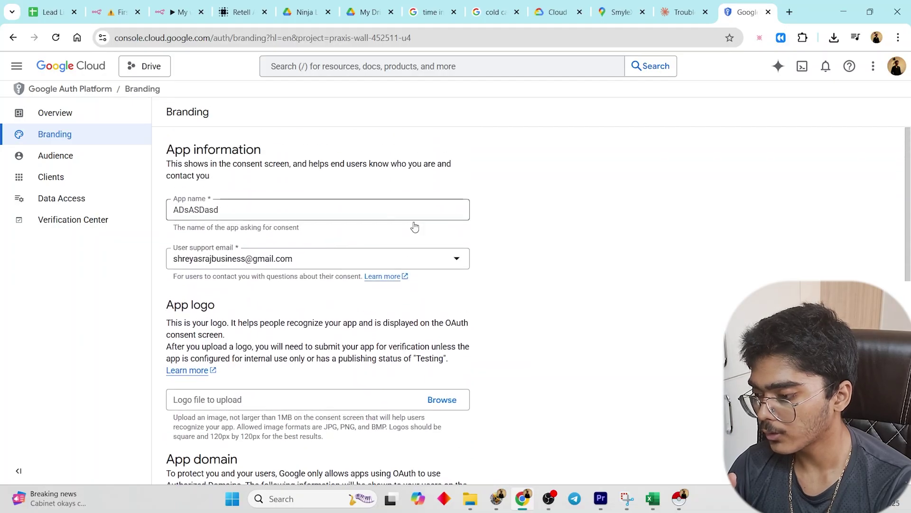
scroll(326, 246, down, 4)
scroll(326, 246, down, 5)
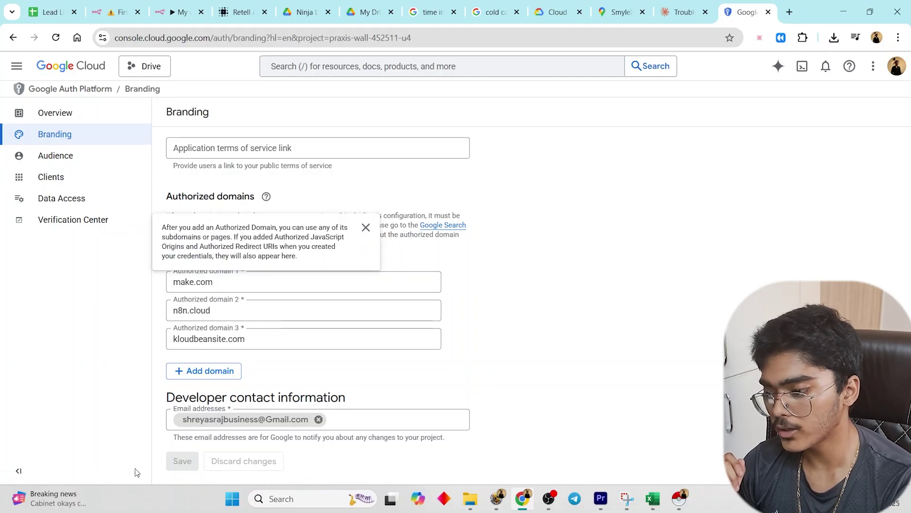
Highlight the kloudbeansite.com domain in the n8n workflow's web address to compare it with the authorized domains in Google Cloud.
click(112, 6)
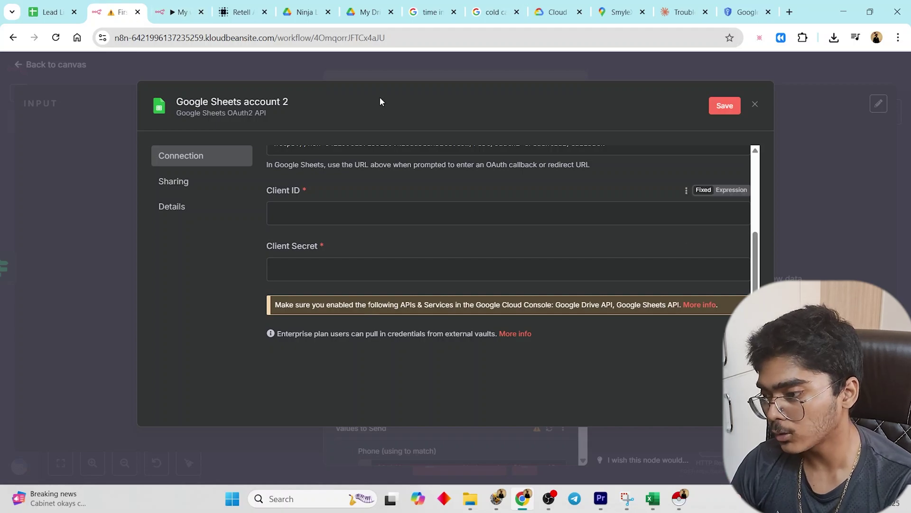
drag(203, 37, 284, 37)
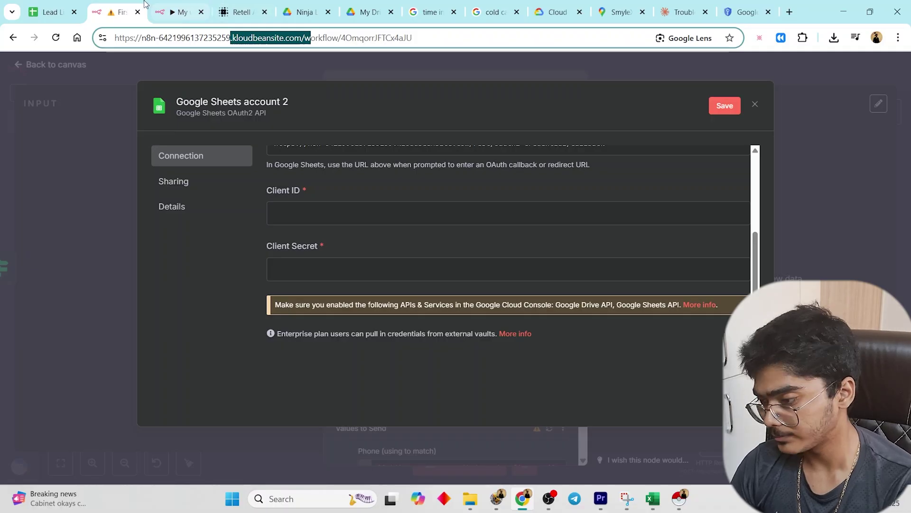
click(730, 6)
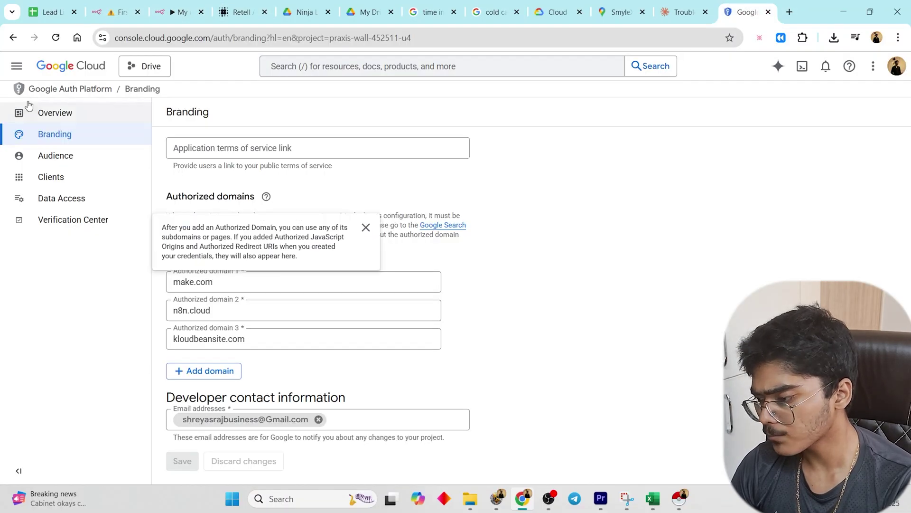
Review the test users on the Audience page and the existing OAuth 2.0 clients.
click(38, 155)
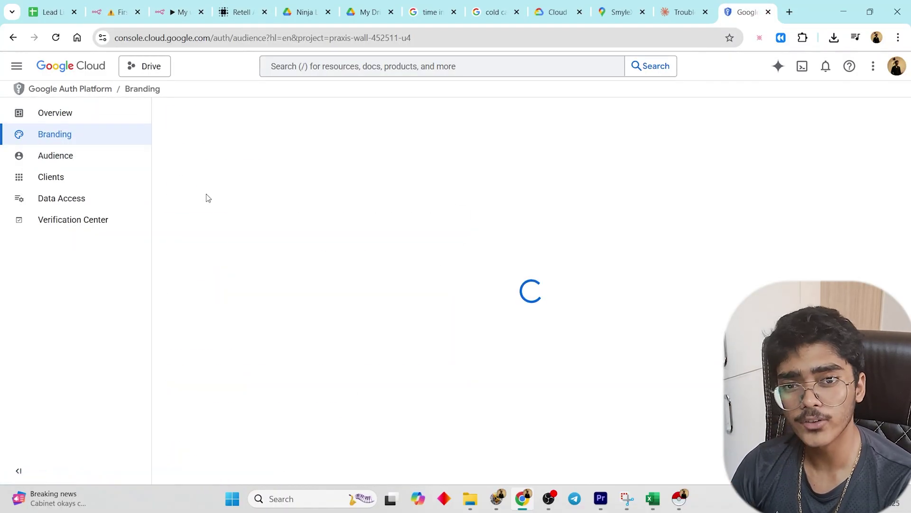
scroll(240, 227, down, 4)
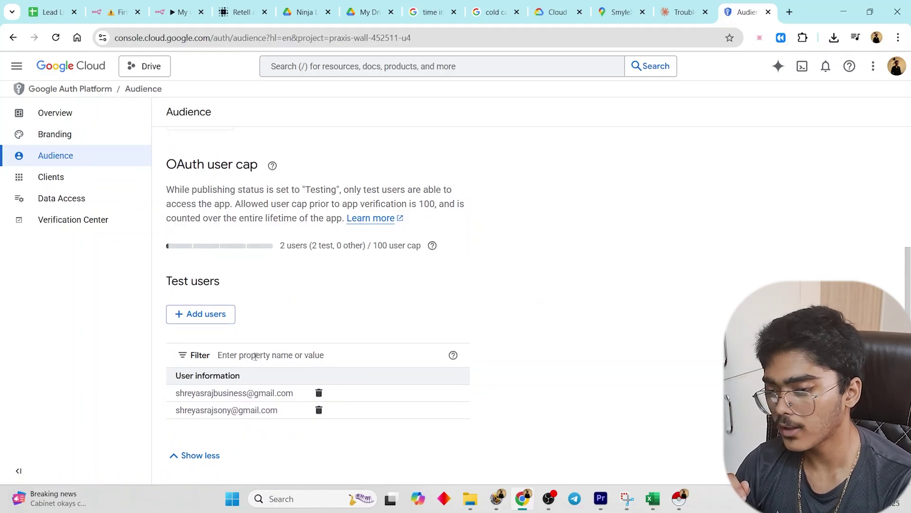
click(67, 178)
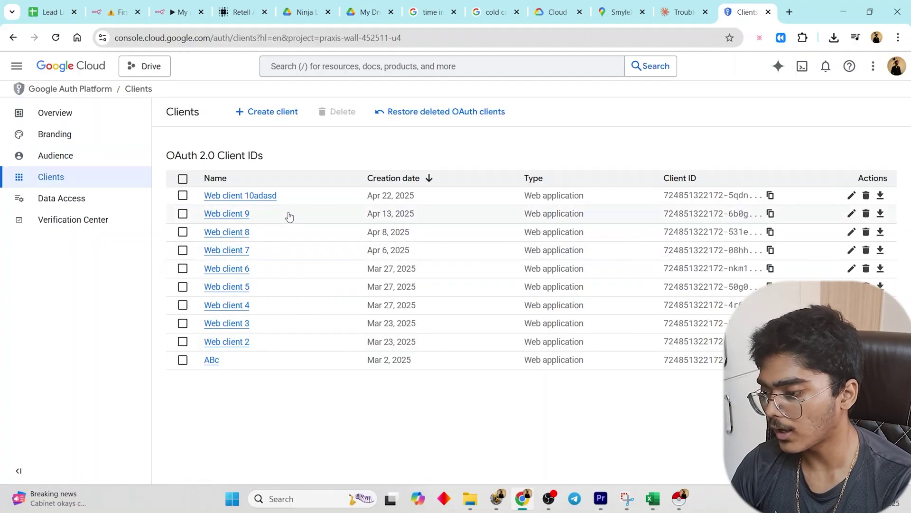
Show the selectable scopes under Data Access and check the Verification Center without changing any scope.
click(121, 203)
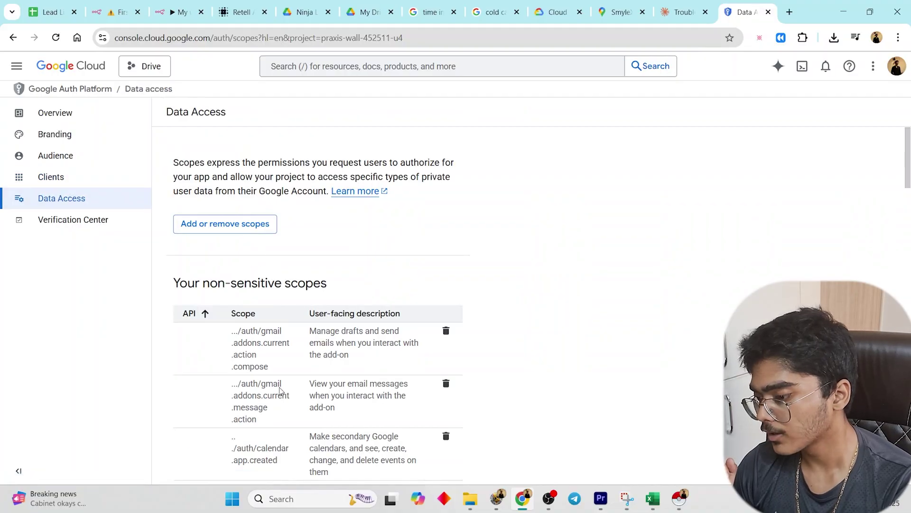
click(225, 224)
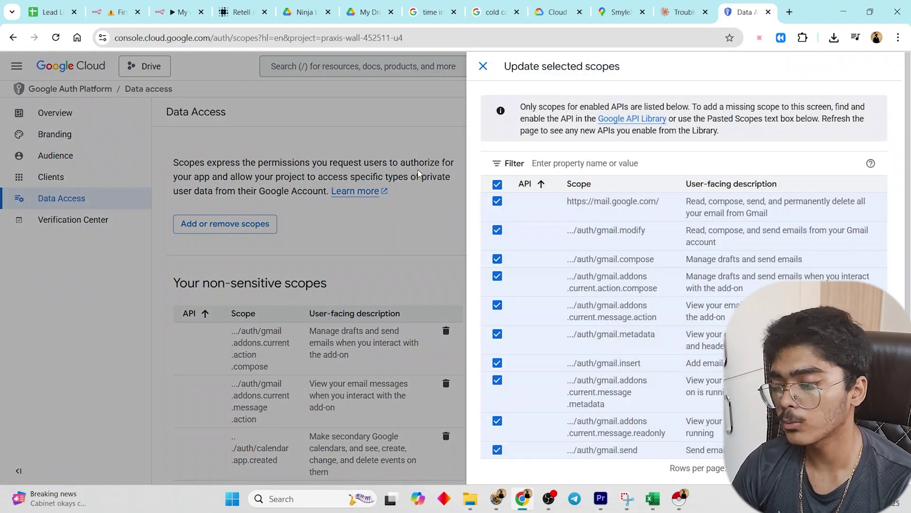
click(325, 203)
click(128, 220)
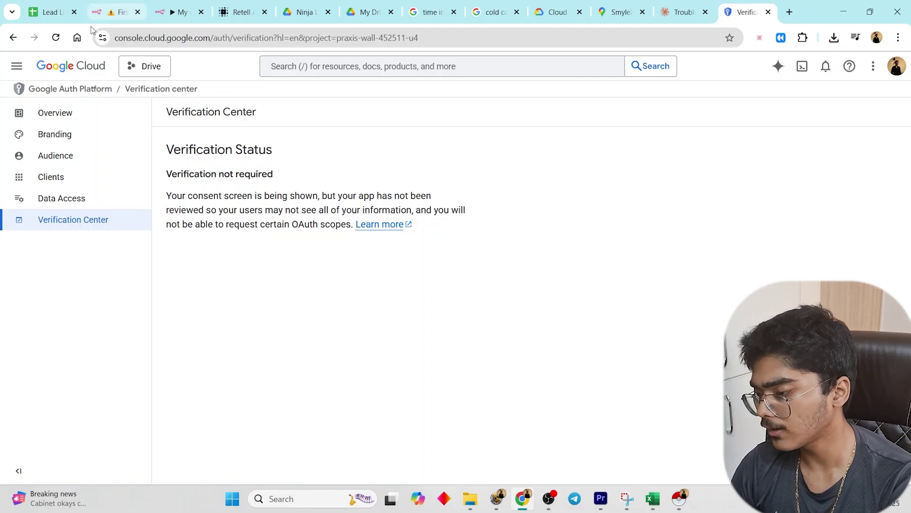
Start creating a new OAuth client ID from the API credentials page.
click(17, 66)
mouse_move(133, 336)
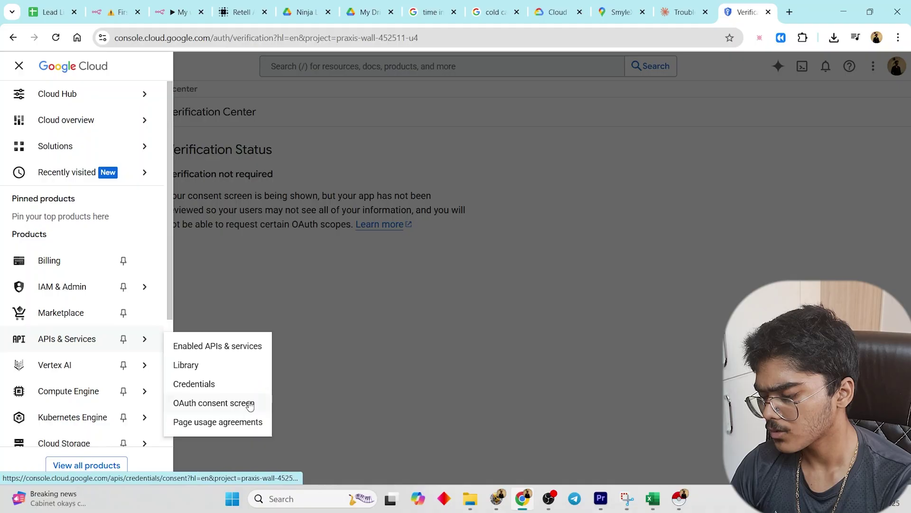
click(230, 388)
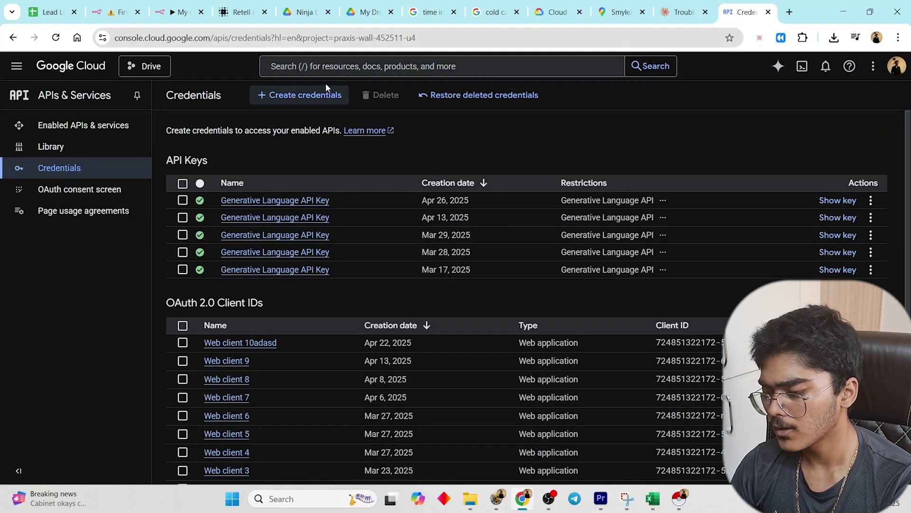
click(304, 95)
click(366, 158)
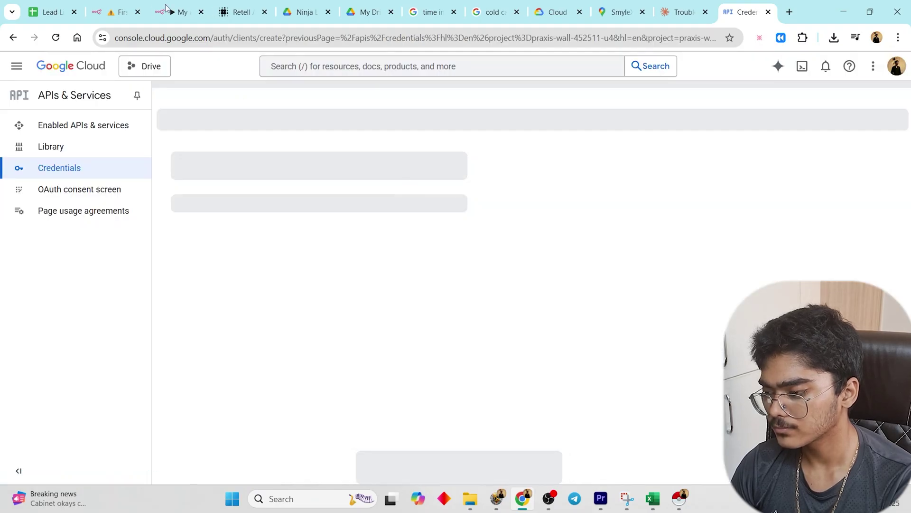
Copy the OAuth redirect URL from the Google Sheets account 2 credential in n8n and return to the Create OAuth client ID form.
click(119, 12)
scroll(368, 242, up, 3)
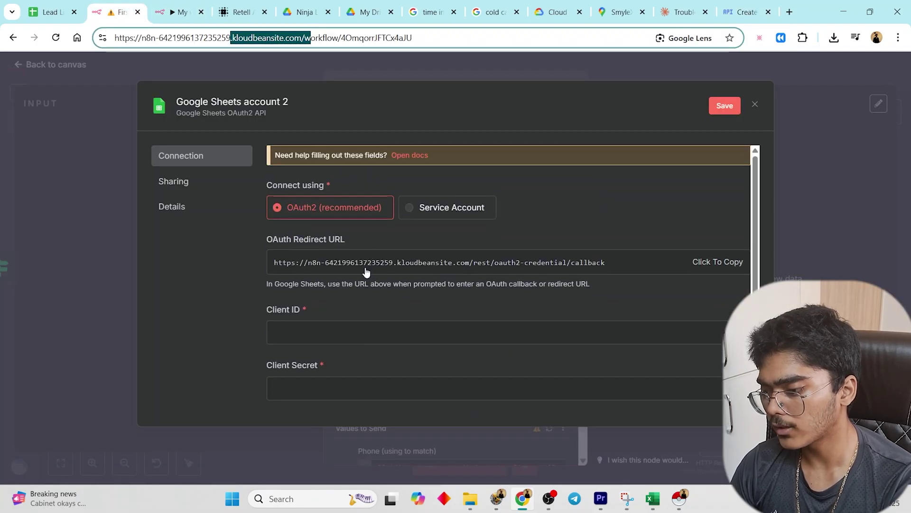
click(183, 12)
click(212, 3)
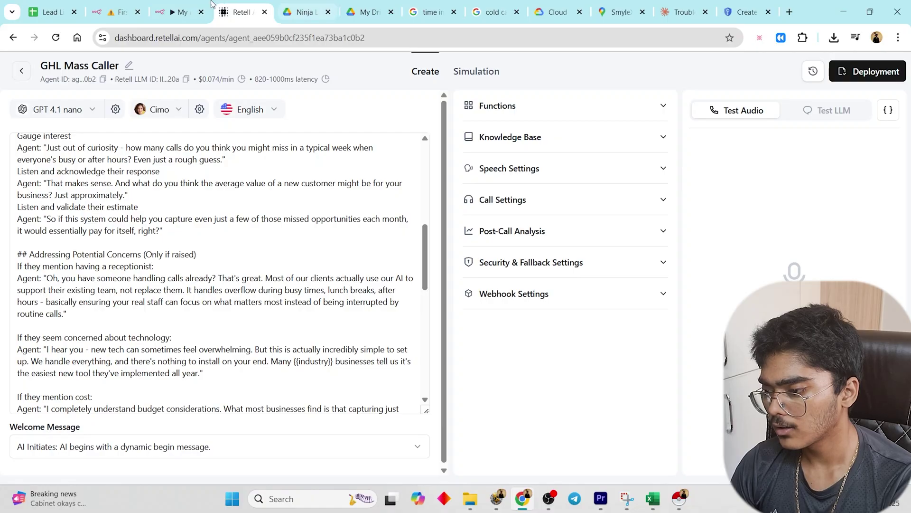
click(745, 11)
Create a Web application OAuth client with the n8n OAuth redirect URL as its authorized redirect URI.
click(284, 201)
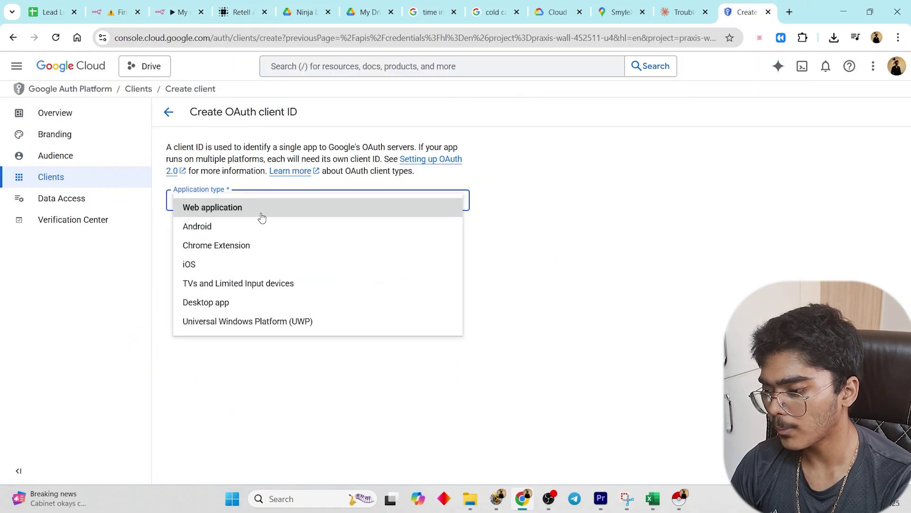
click(262, 209)
scroll(283, 326, down, 3)
click(208, 398)
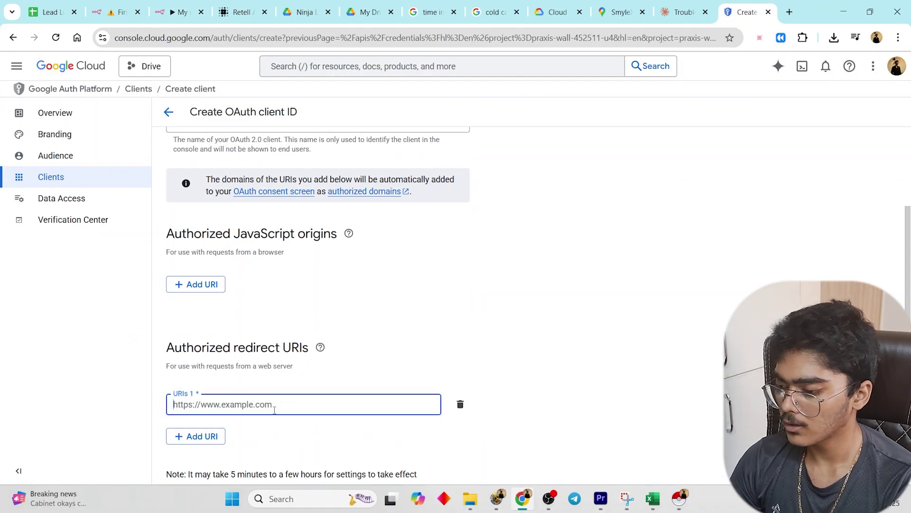
text(https://n8n-6421996137235259.kloudbeansite.com/rest/oauth2-credential/callback)
click(522, 291)
scroll(523, 290, up, 3)
scroll(202, 468, down, 5)
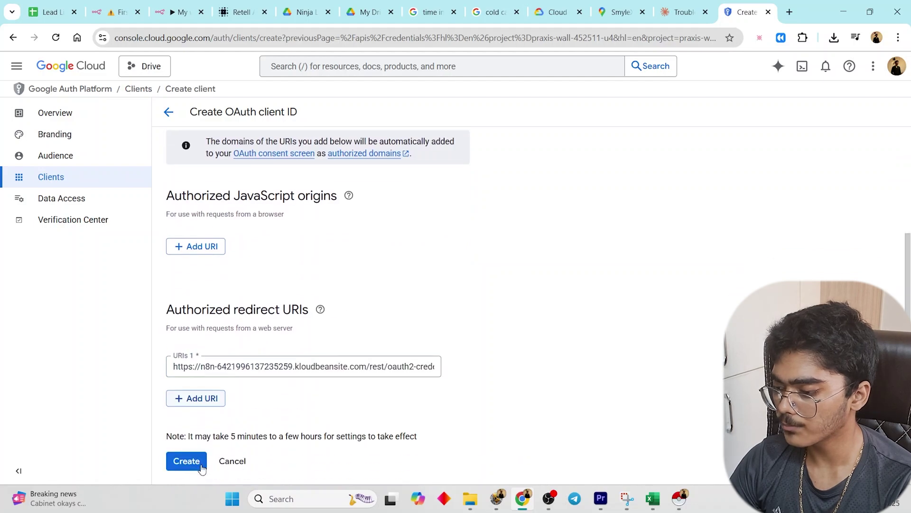
click(187, 460)
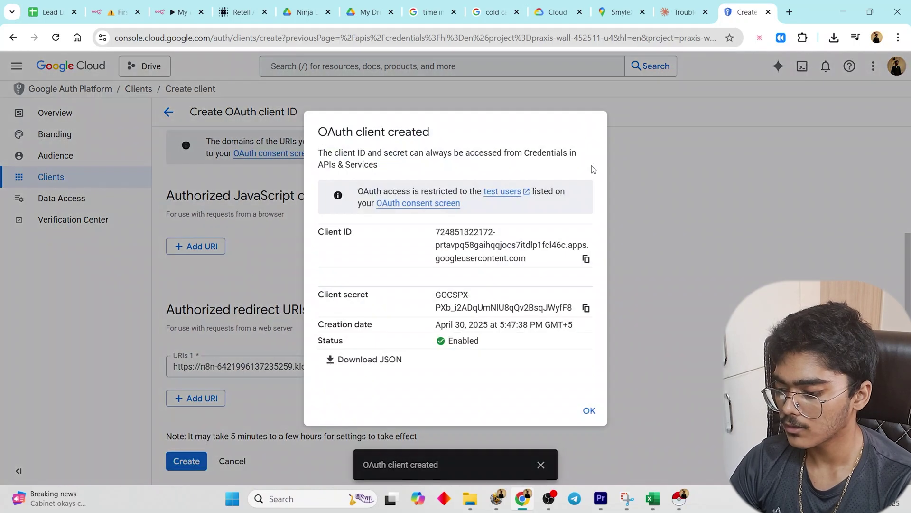
Paste the new OAuth client's ID into the Client ID field of the n8n Google Sheets credential.
click(128, 10)
click(400, 328)
key(ctrl+v)
Copy the client secret from Google Cloud into the n8n credential's Client Secret field and save the credential.
click(758, 4)
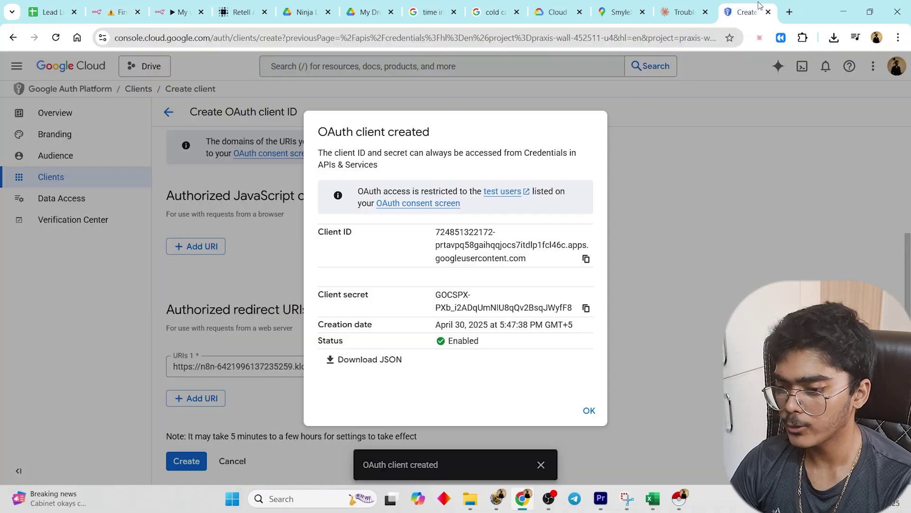
click(587, 309)
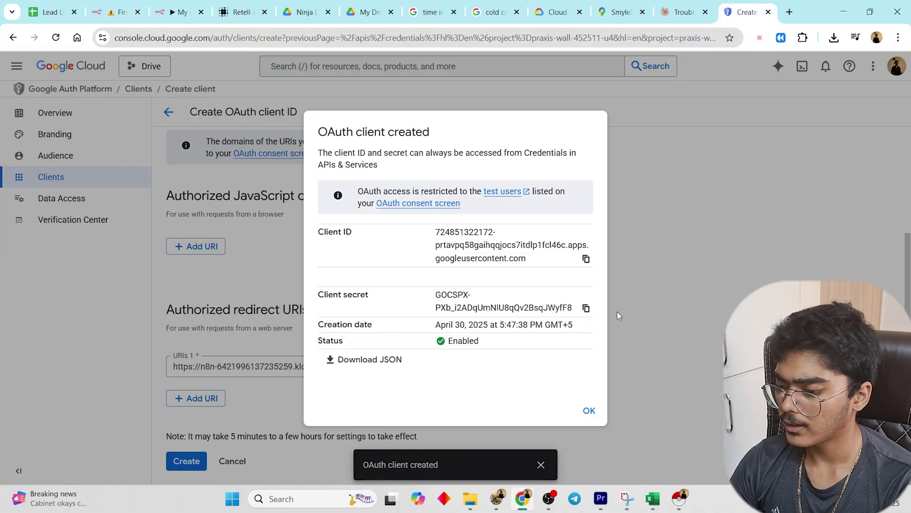
click(121, 12)
click(406, 386)
key(ctrl+v)
click(726, 107)
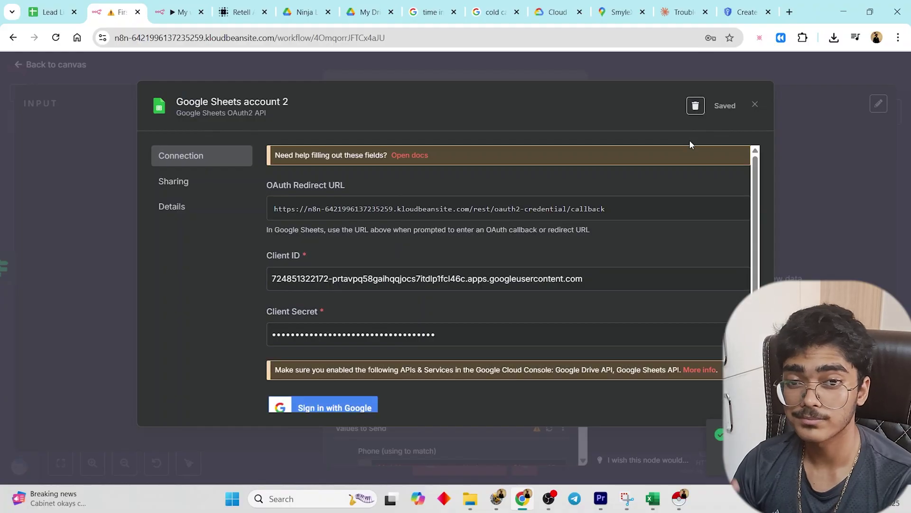
Try to connect the credential through Google sign-in, granting kloudbeansite.com access to Google Sheets, and return to the n8n credential.
scroll(374, 380, down, 2)
click(361, 349)
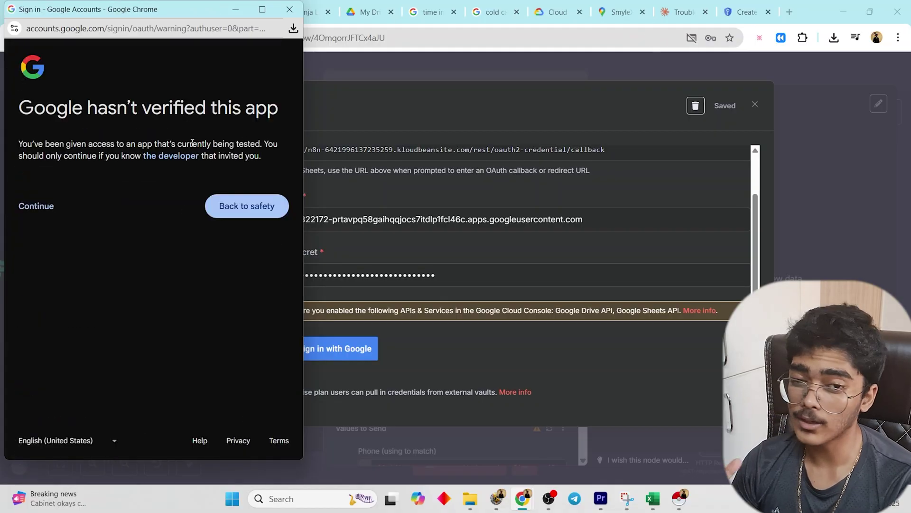
click(49, 216)
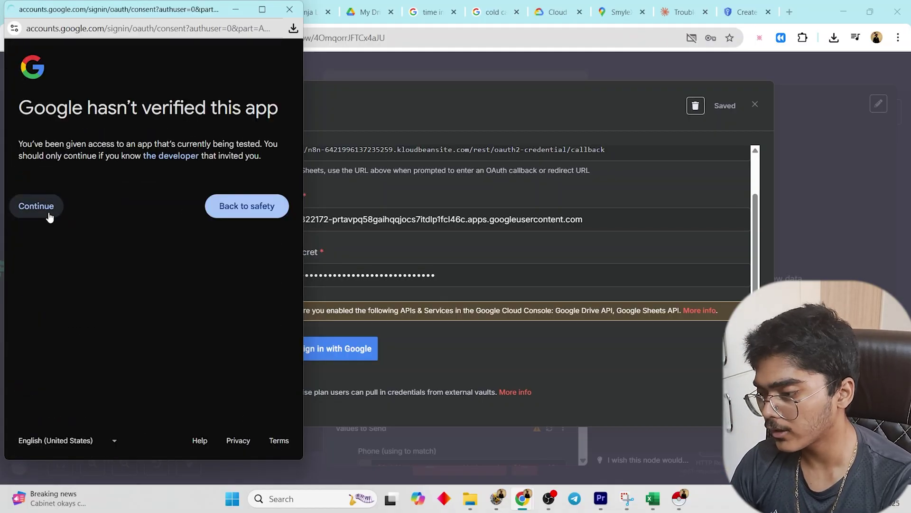
scroll(122, 333, down, 4)
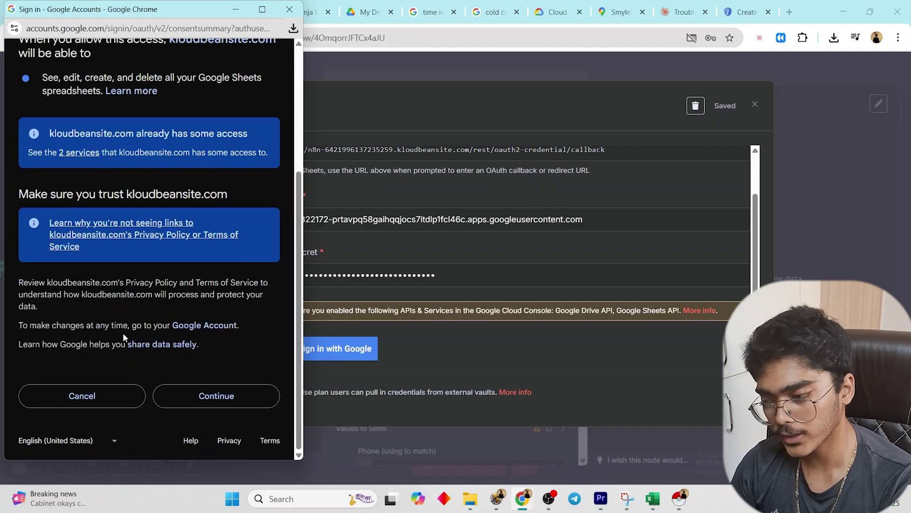
click(185, 390)
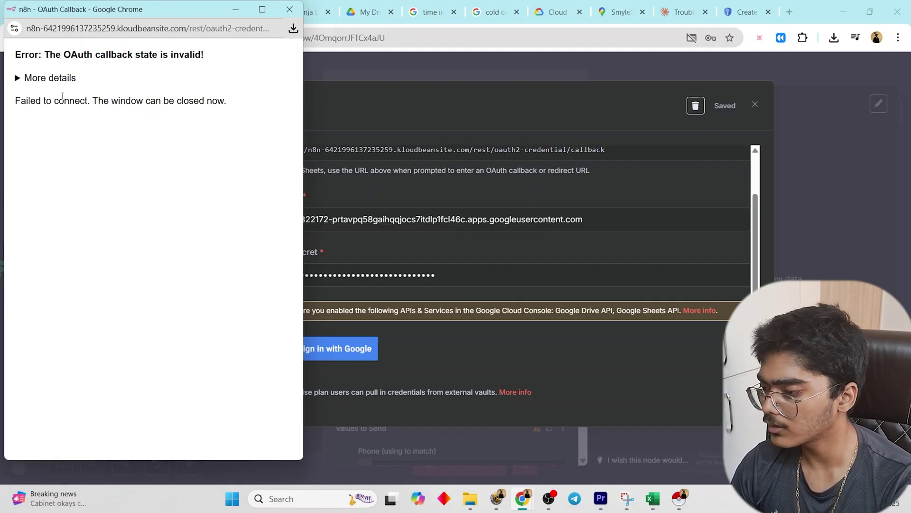
click(309, 13)
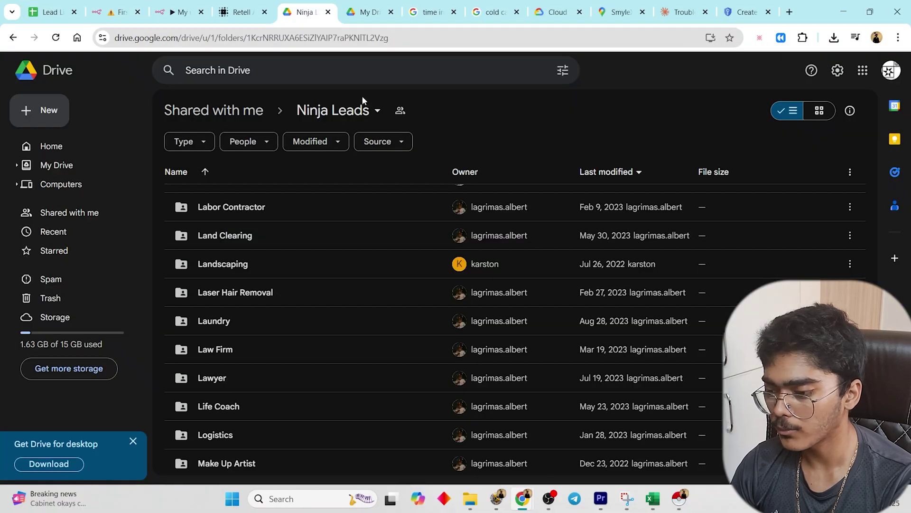
click(183, 12)
click(100, 6)
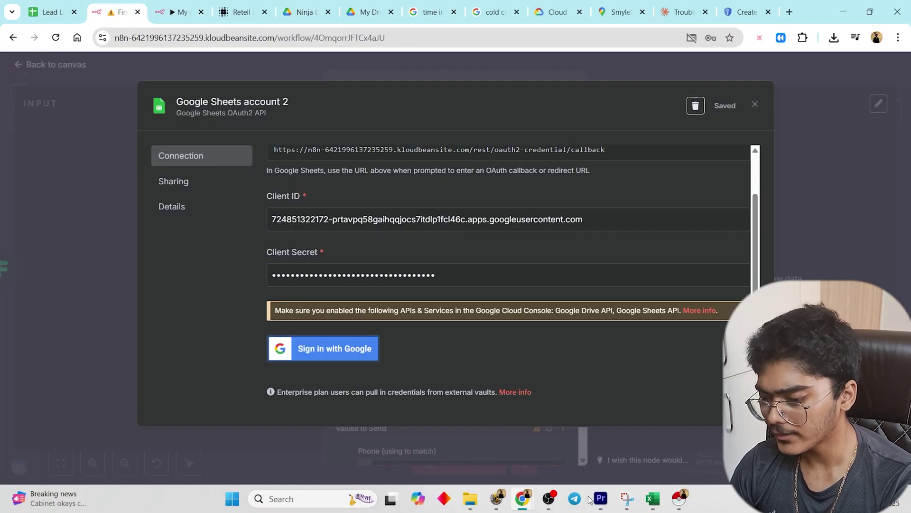
Close the OAuth callback window and leave the Google Sheets account 2 credential without connecting it.
mouse_move(527, 500)
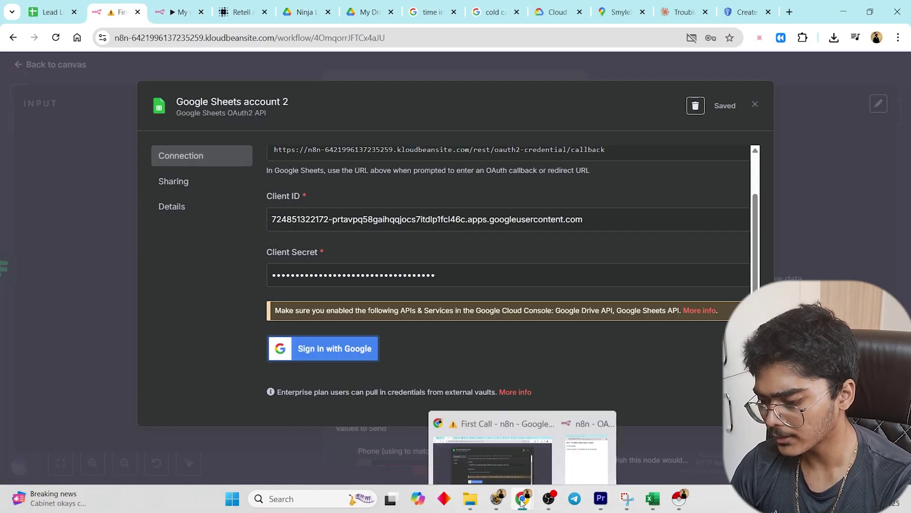
click(580, 457)
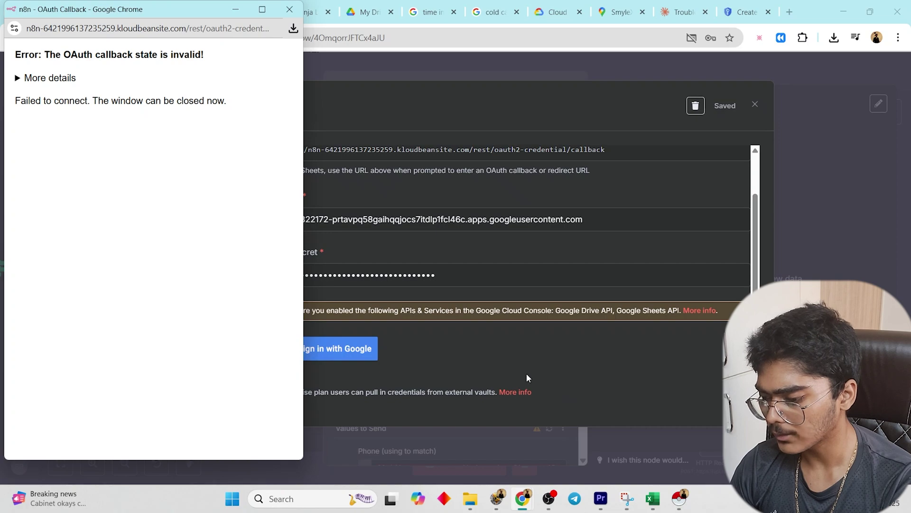
click(291, 10)
click(755, 104)
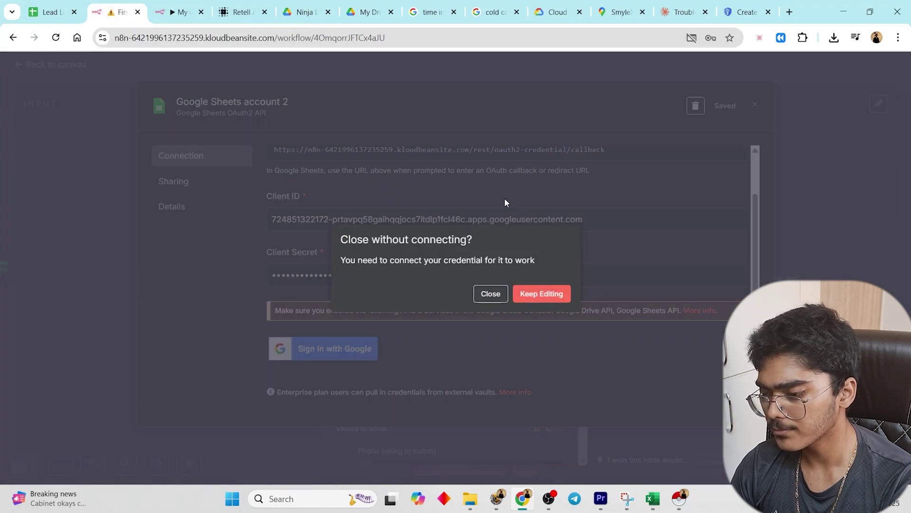
click(489, 290)
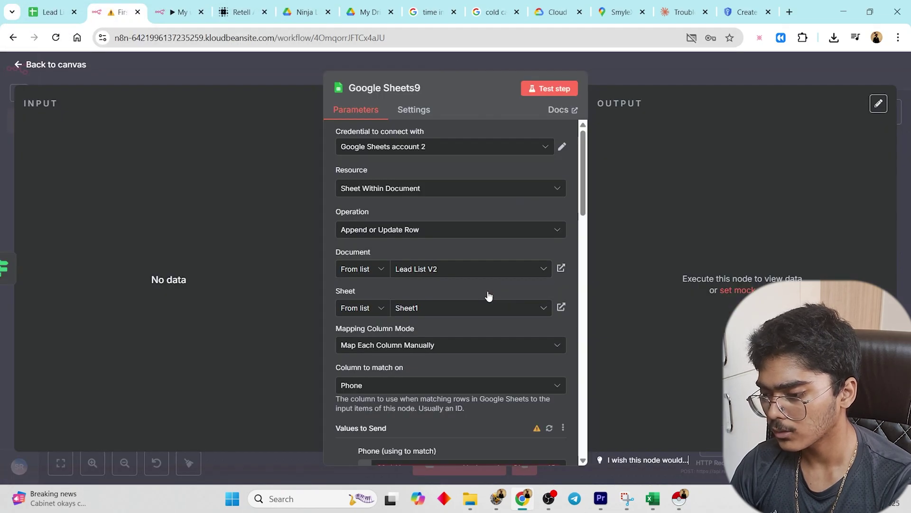
Switch the Google Sheets9 node's credential to Google Sheets account, test the step and return to the canvas.
click(504, 151)
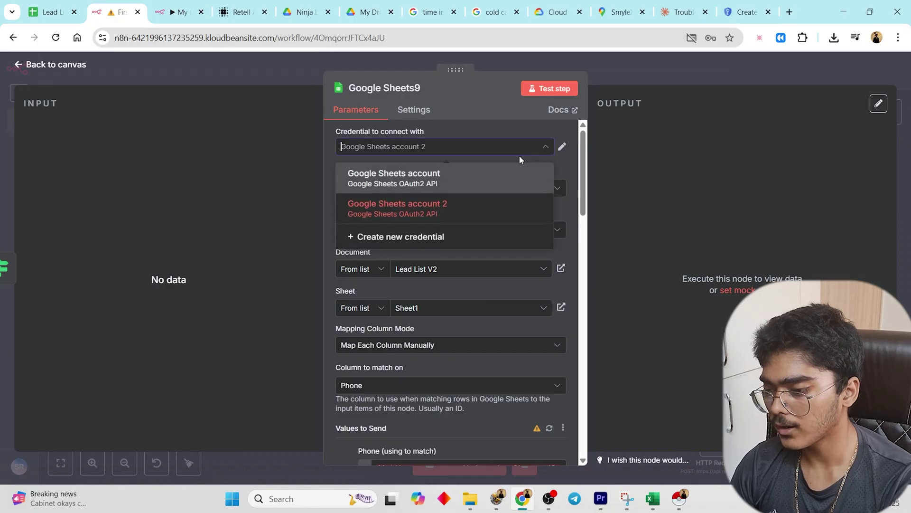
click(501, 179)
click(549, 88)
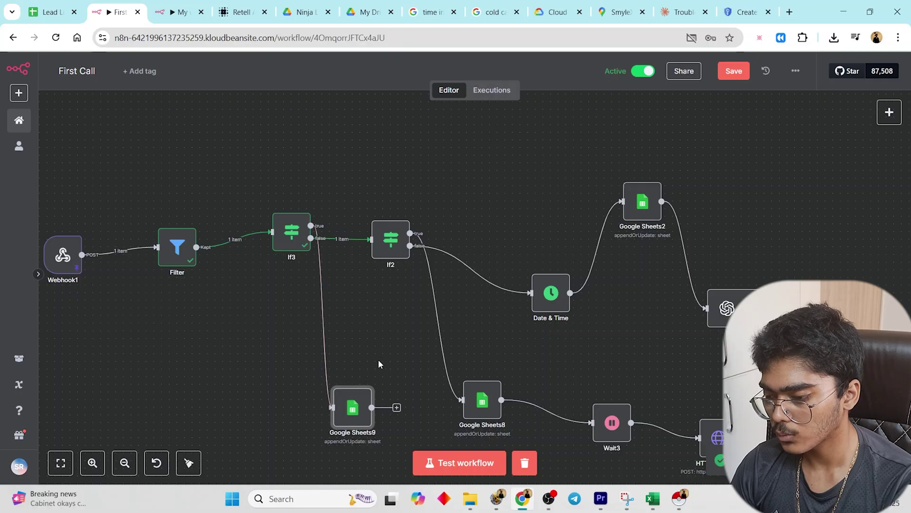
double_click(360, 408)
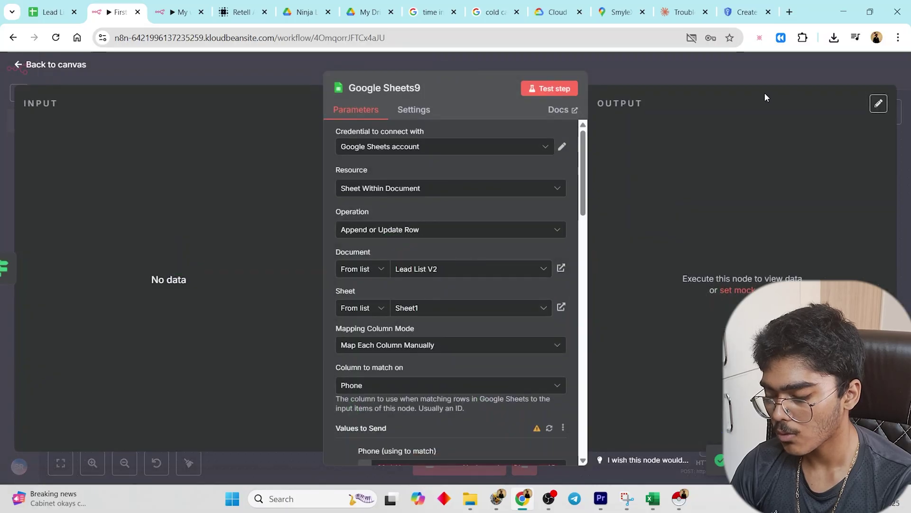
click(719, 64)
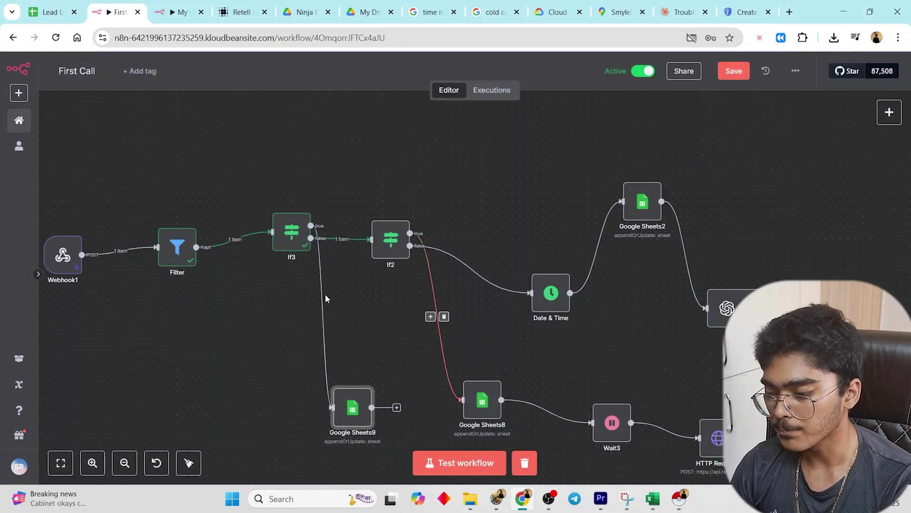
Review the message prompt of the OpenAI3 node in the First Call workflow.
drag(463, 345, 258, 318)
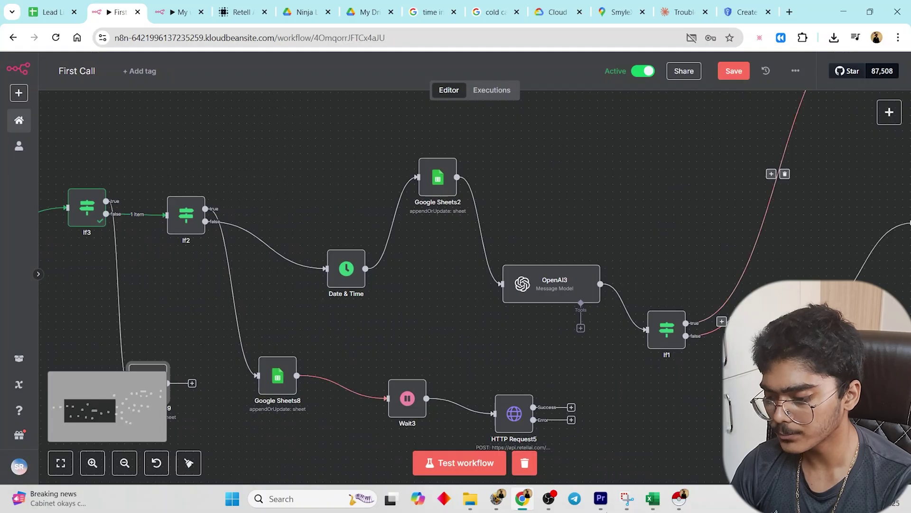
drag(425, 386, 347, 298)
scroll(347, 298, up, 4)
scroll(347, 298, right, 3)
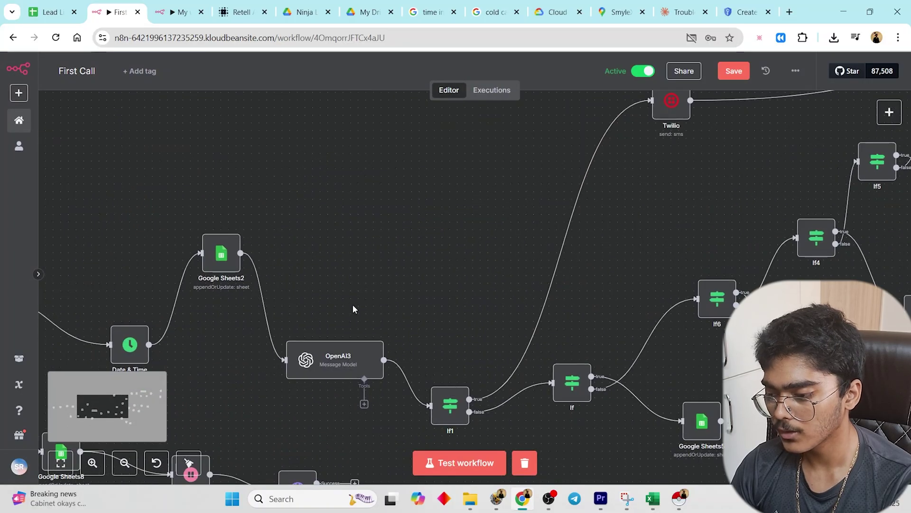
double_click(335, 371)
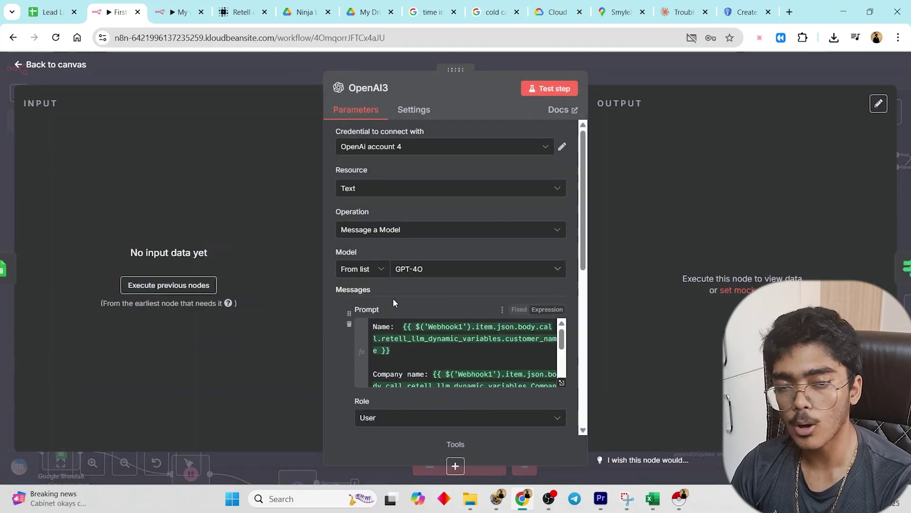
scroll(465, 351, down, 3)
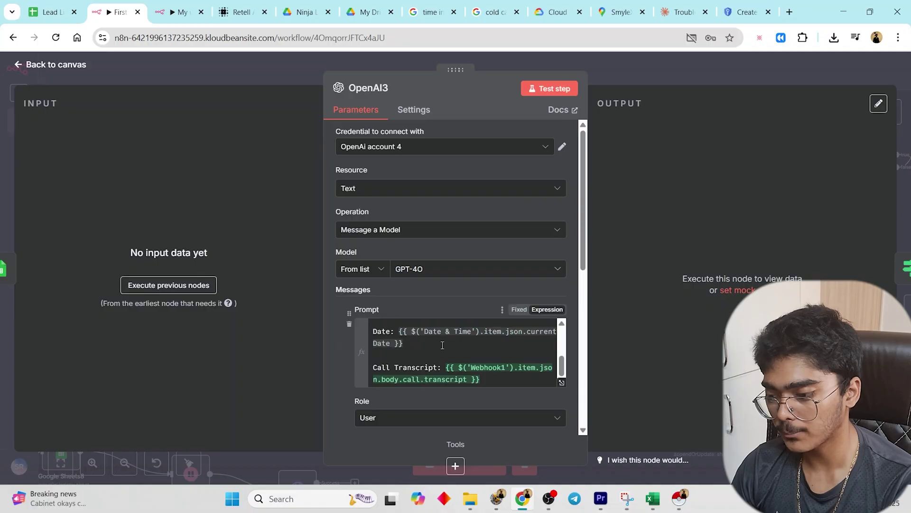
click(679, 55)
Review the AI Agent1 node's user prompt for booking the calendar event.
scroll(579, 126, right, 8)
scroll(579, 126, up, 3)
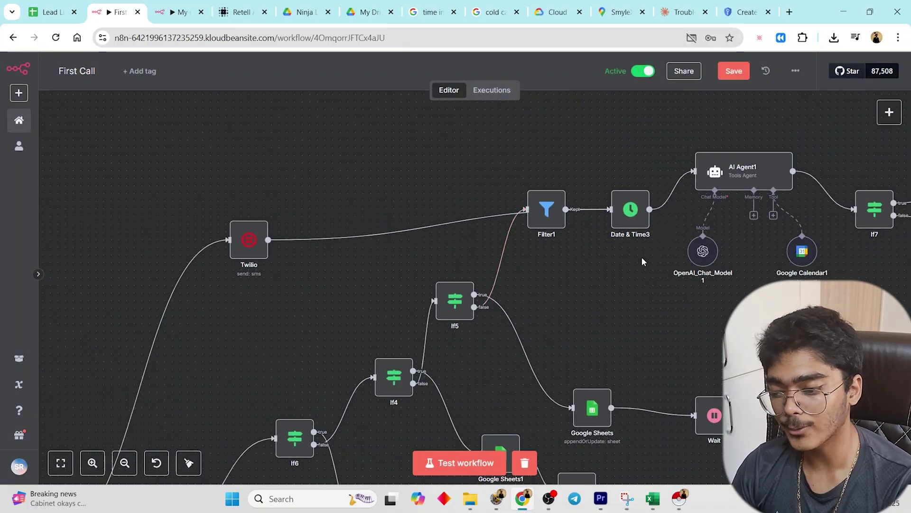
scroll(567, 200, right, 4)
double_click(567, 199)
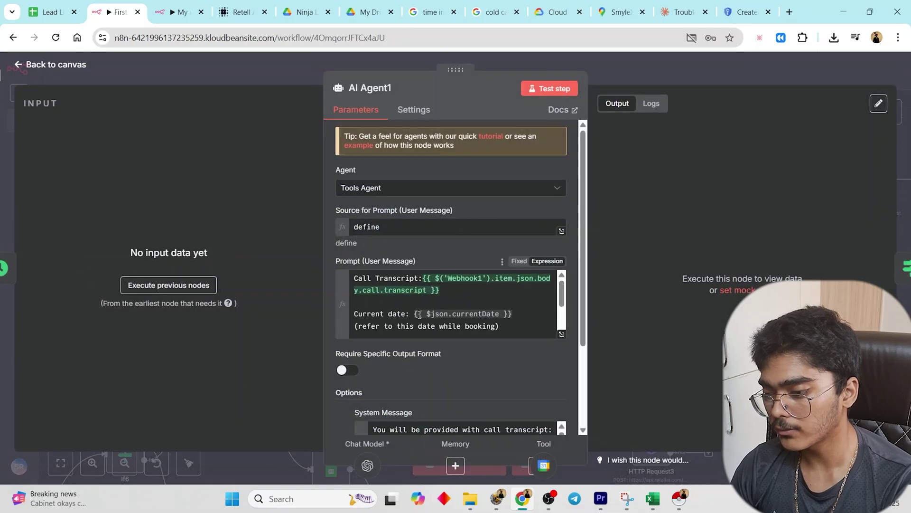
scroll(512, 311, down, 2)
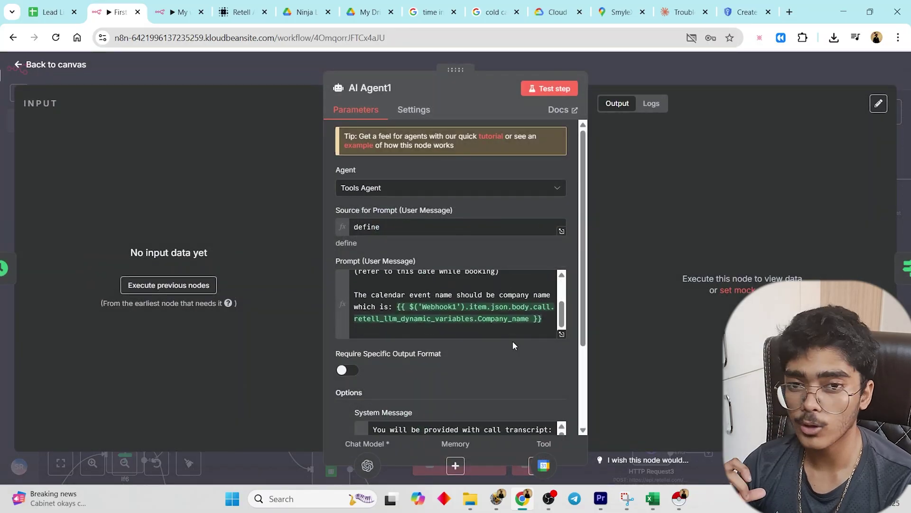
click(721, 71)
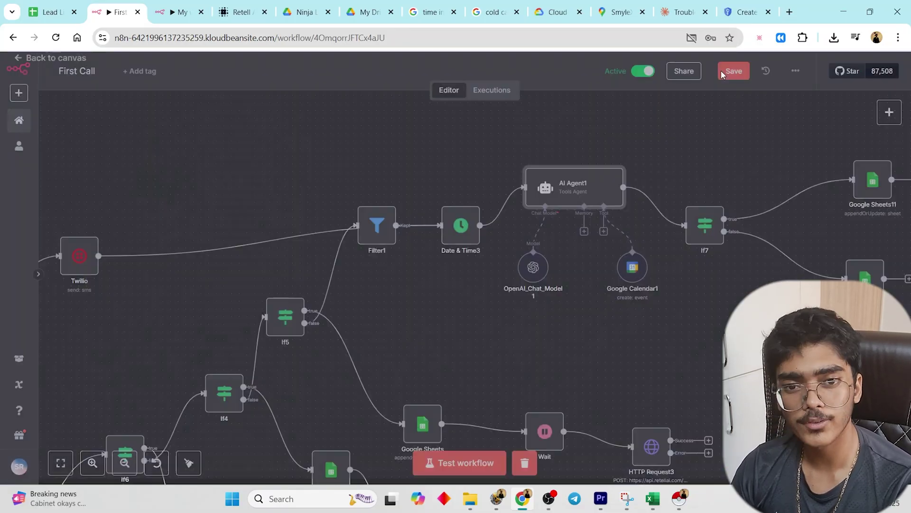
Inspect the column values that the Google Sheets node after If5 sends to the lead sheet.
scroll(731, 99, down, 3)
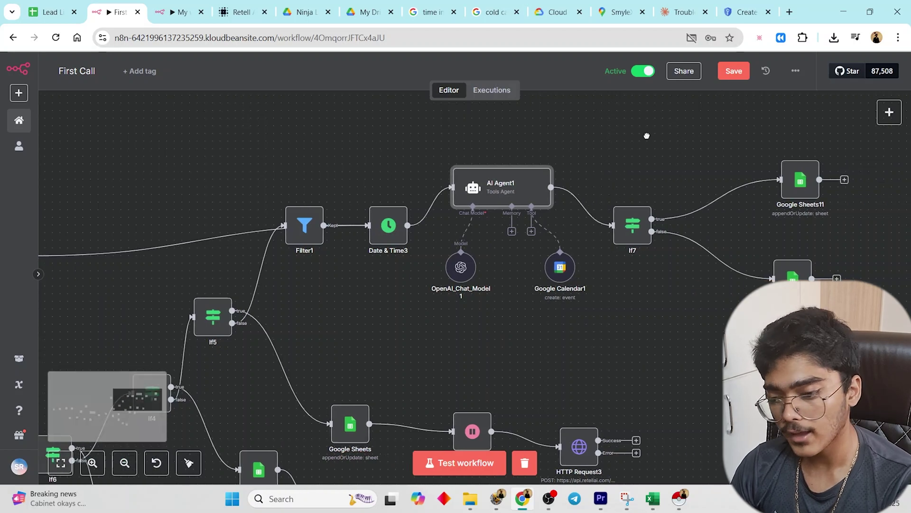
scroll(596, 142, down, 2)
scroll(597, 142, left, 2)
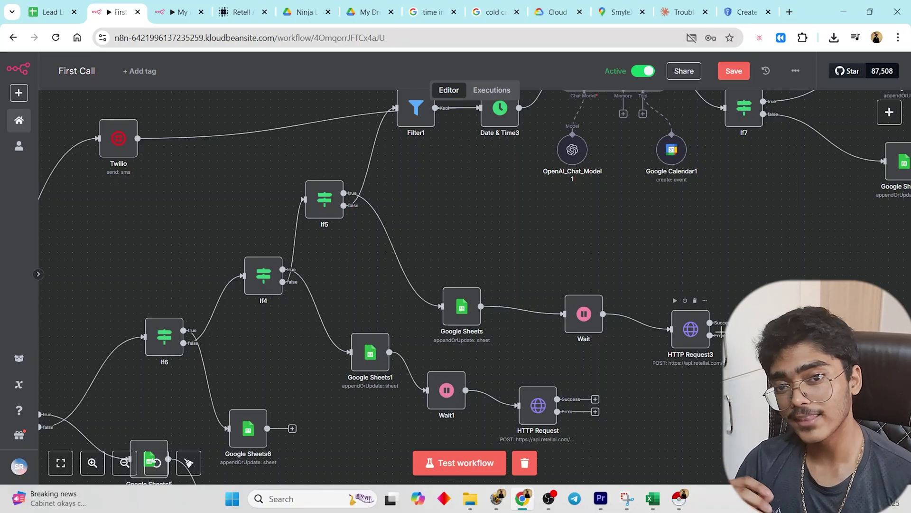
double_click(458, 309)
scroll(452, 358, down, 15)
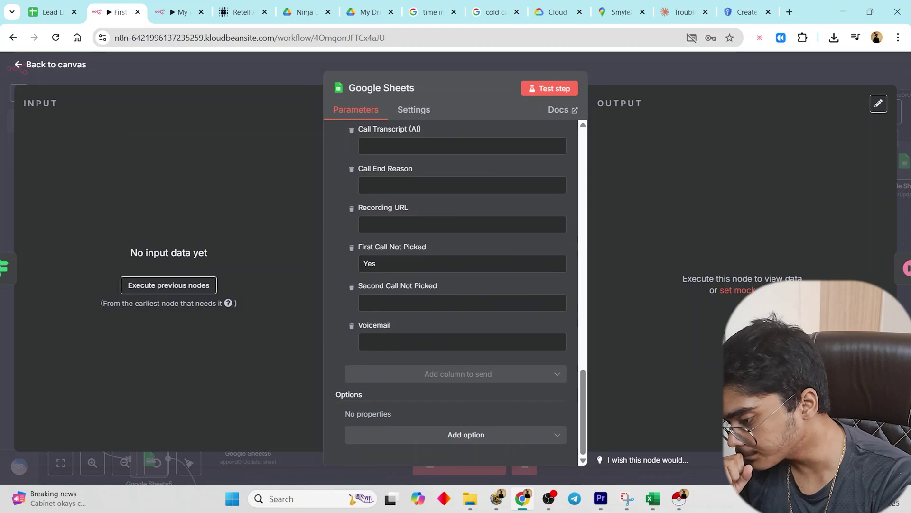
key(Escape)
Check the HTTP Request3 node's Retell call setup and glance at the GHL Mass Caller agent before returning to First Call.
double_click(683, 327)
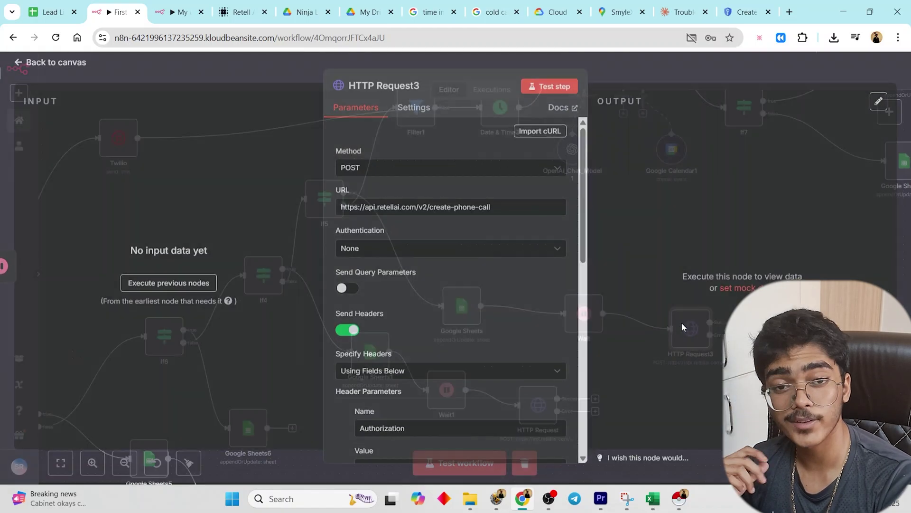
key(Escape)
click(238, 12)
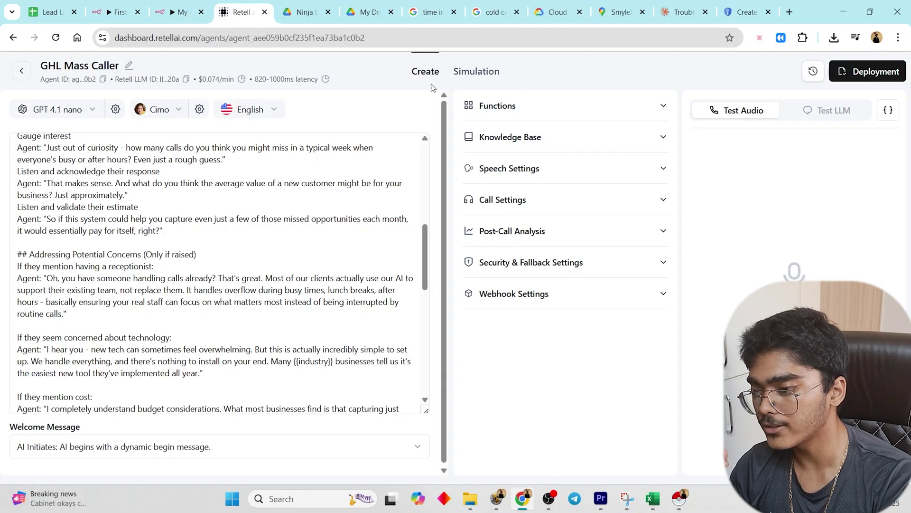
click(118, 12)
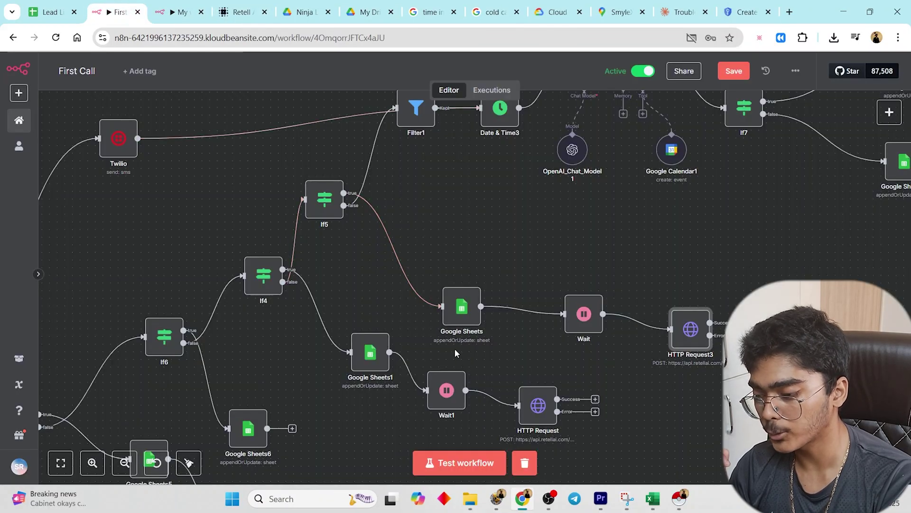
Inspect the Google Sheets1 node's column values and the Google Sheets5 to HTTP Request4 follow-up branch.
double_click(371, 352)
scroll(465, 371, down, 15)
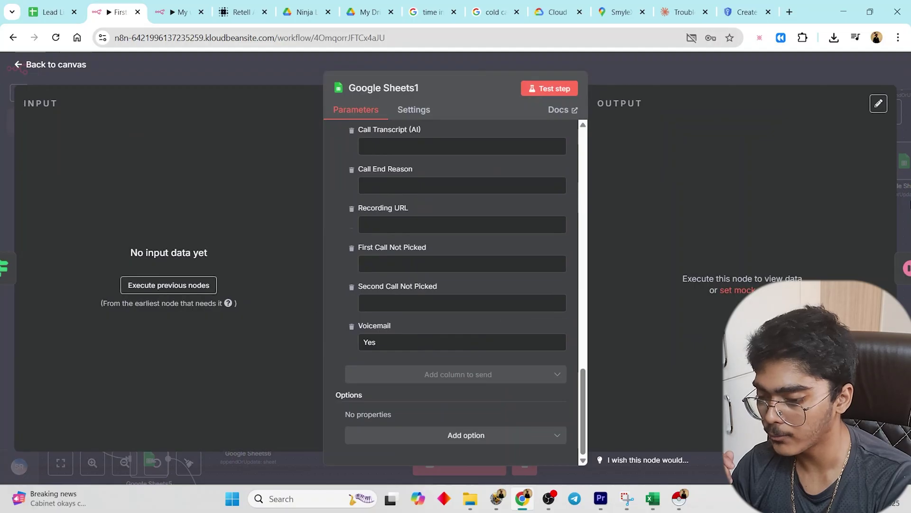
click(204, 468)
drag(175, 383, 344, 281)
drag(561, 372, 489, 232)
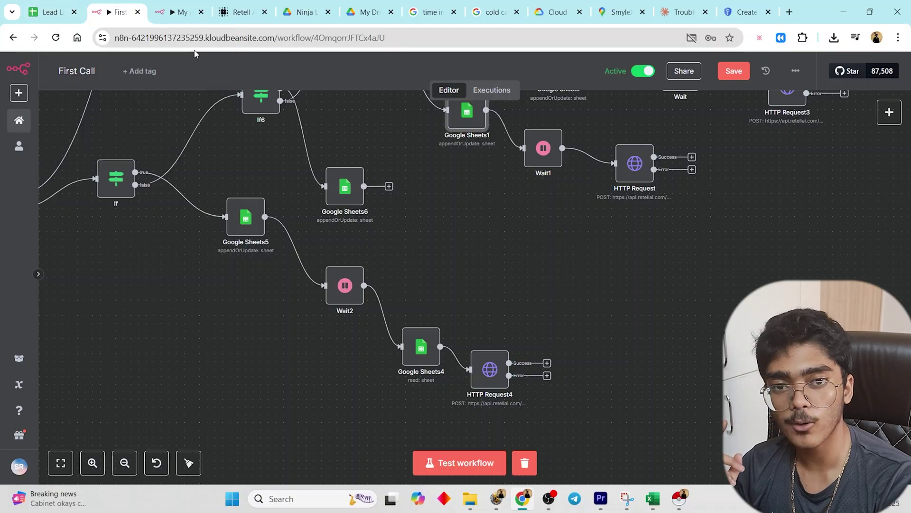
Change the call status in cell A12 of the Lead List V2 sheet to not-called.
click(56, 6)
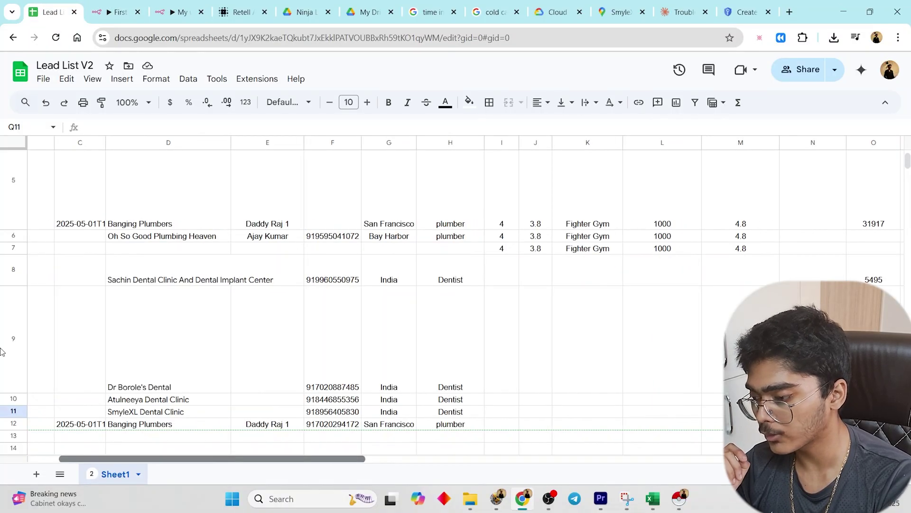
scroll(51, 359, left, 3)
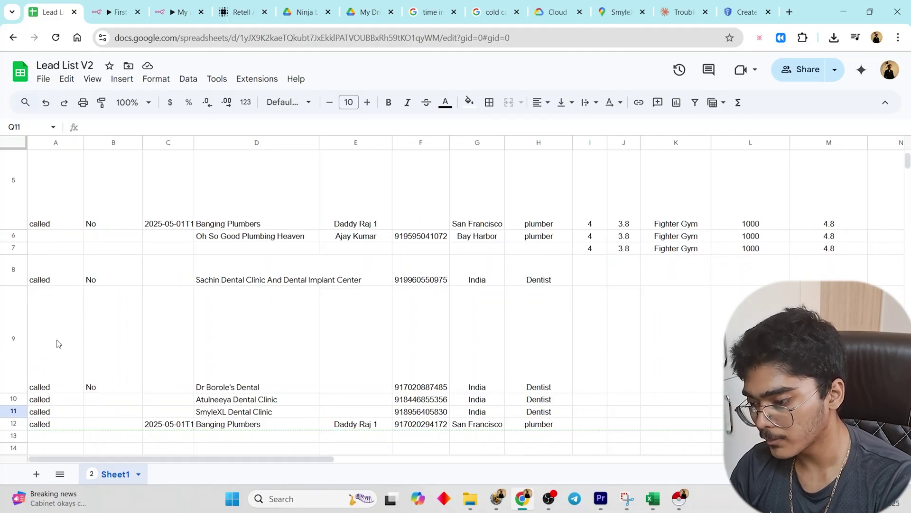
click(38, 424)
double_click(33, 424)
double_click(29, 424)
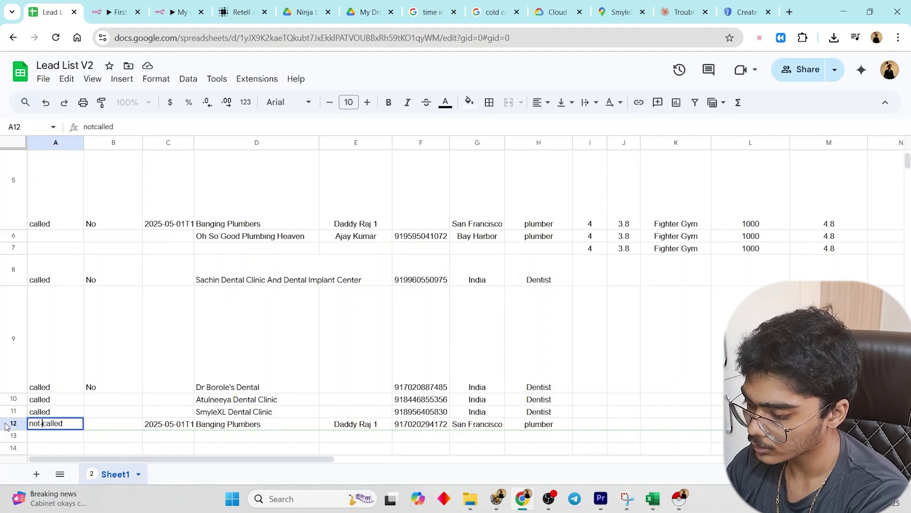
key(Return)
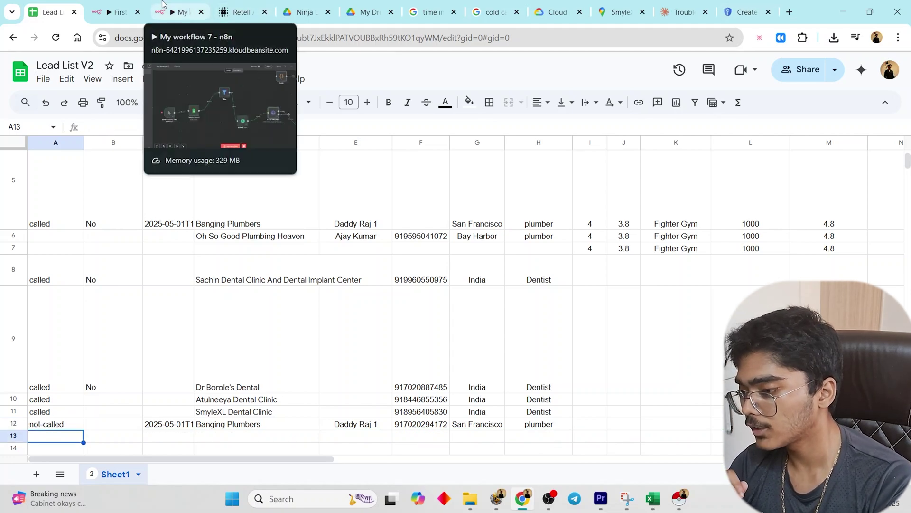
Run My workflow 7 in n8n and check the row 12 lead's status in Lead List V2.
click(117, 12)
click(180, 12)
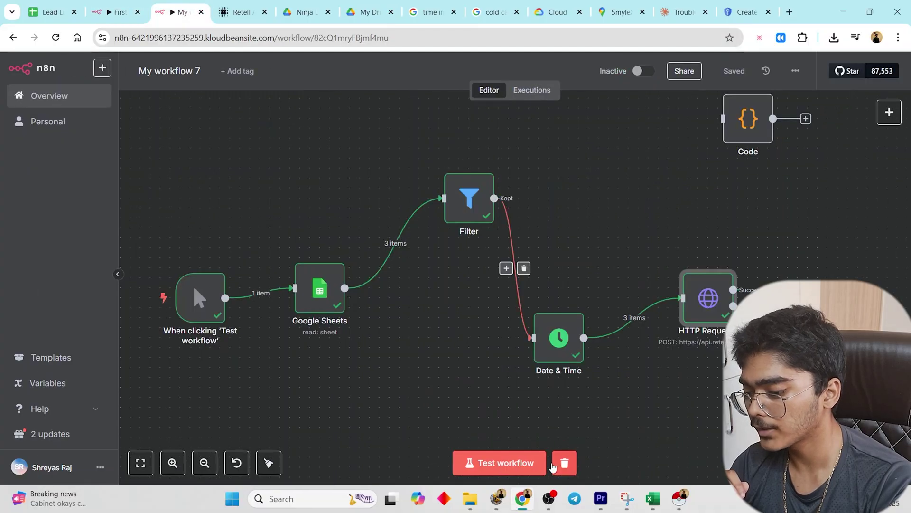
click(521, 465)
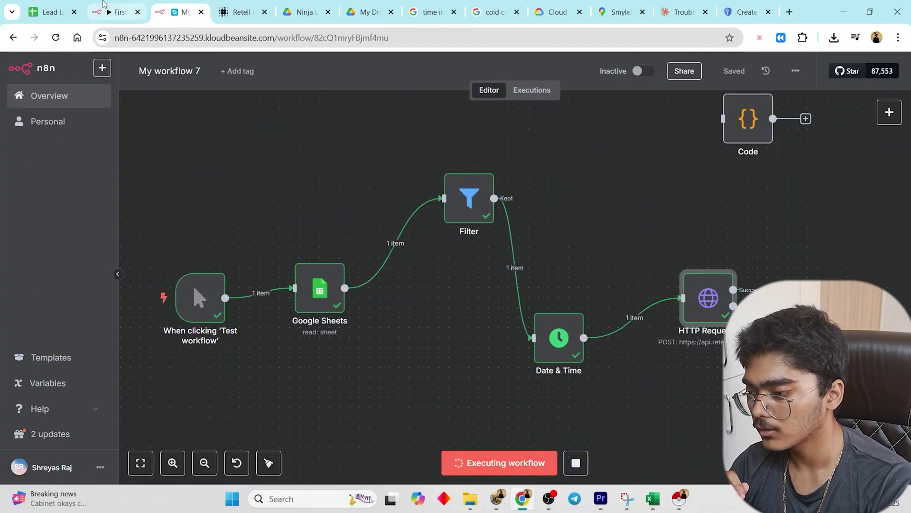
click(69, 8)
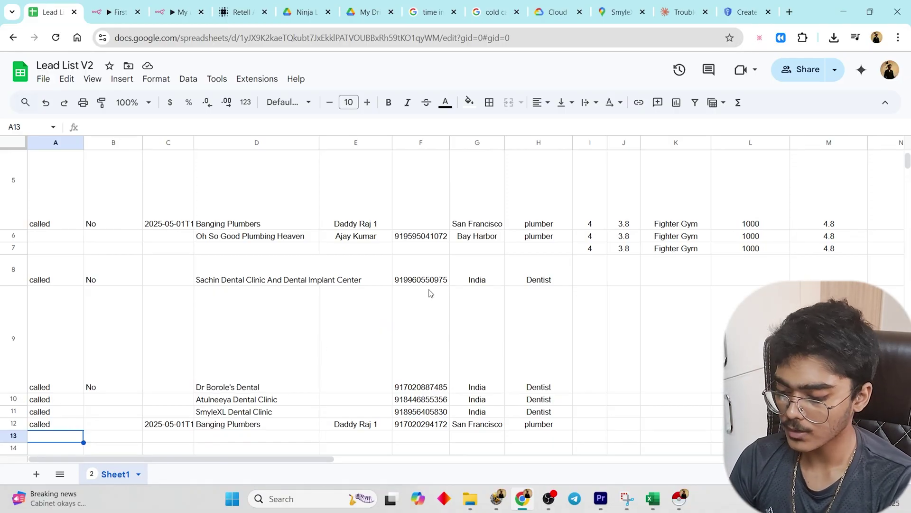
Search Google for timer in a new tab and start the stopwatch.
click(784, 8)
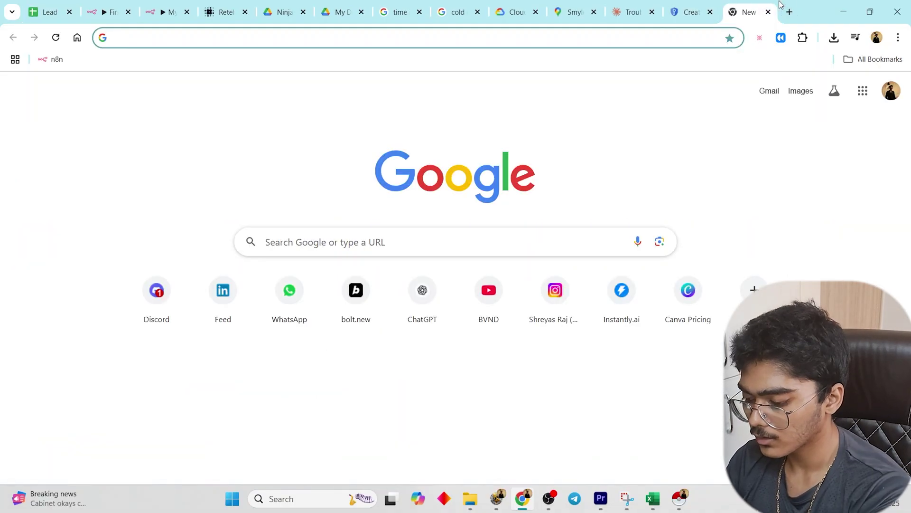
text(timer)
key(Return)
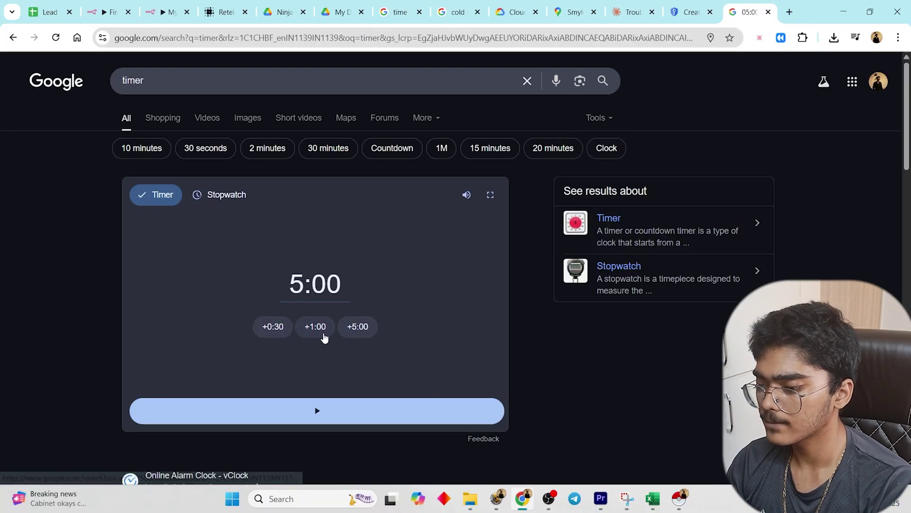
click(222, 195)
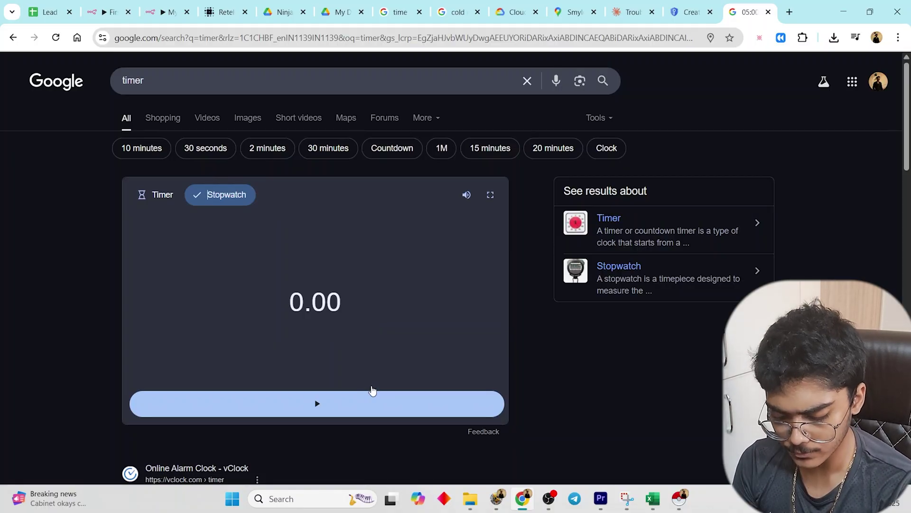
click(372, 399)
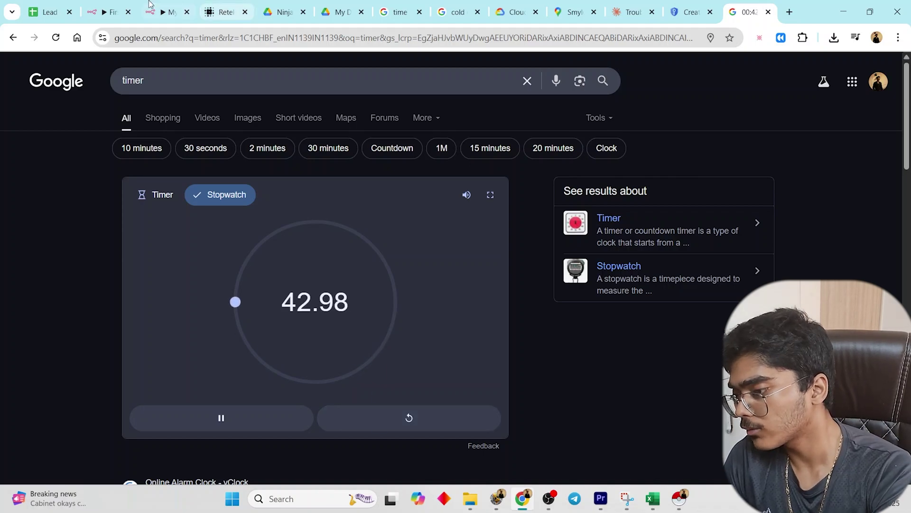
Load the Apr 30, 17:32:14 execution of the First Call workflow into the editor.
click(186, 4)
click(107, 12)
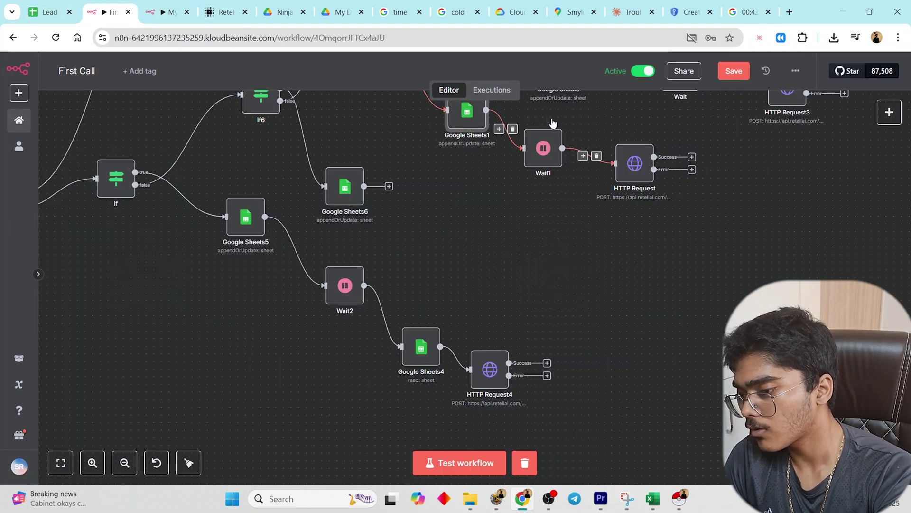
click(491, 88)
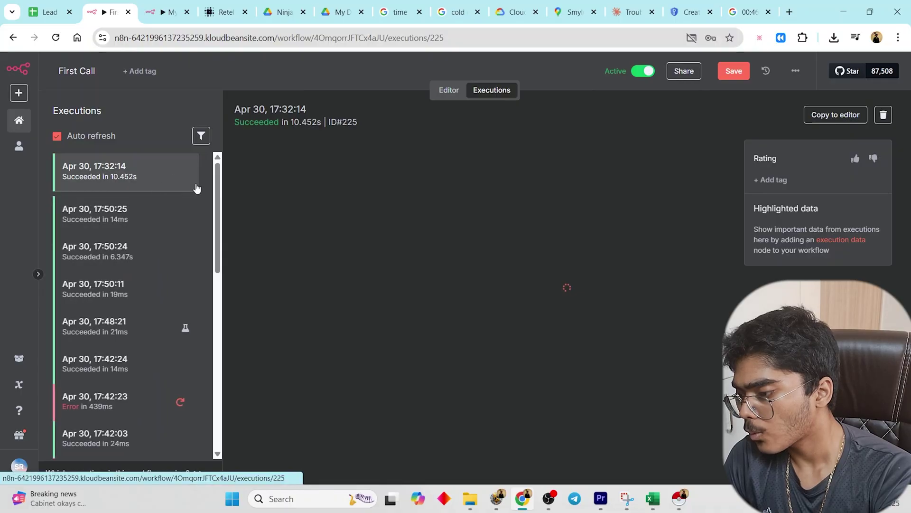
click(834, 114)
click(549, 315)
Inspect the If5 node's Not-Picked condition and the input data it received from If4.
drag(524, 292, 720, 466)
drag(655, 193, 390, 273)
double_click(340, 202)
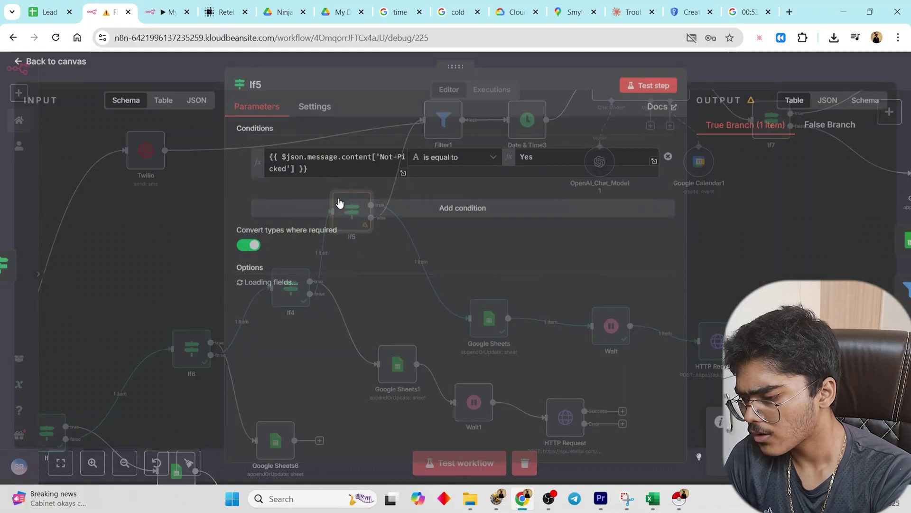
click(340, 203)
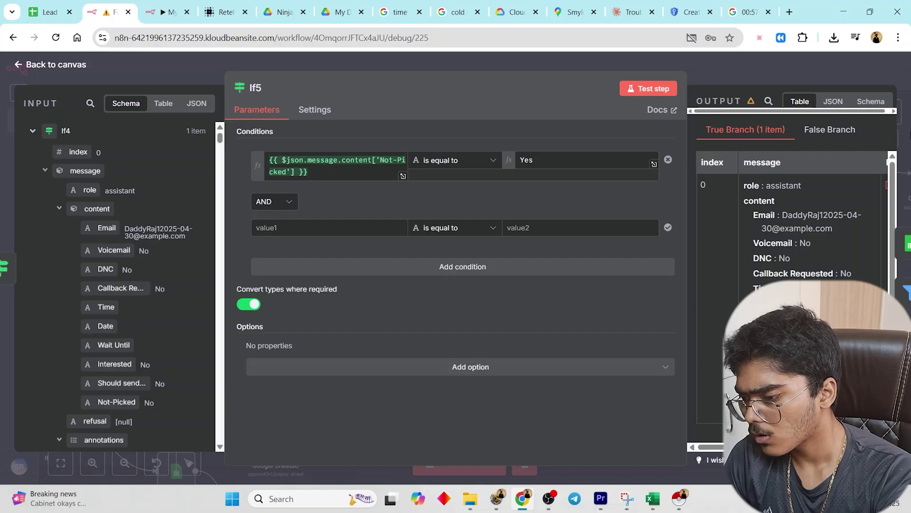
click(910, 132)
Inspect the OpenAI3 node's output fields for the 17:32:14 execution.
drag(313, 167, 655, 82)
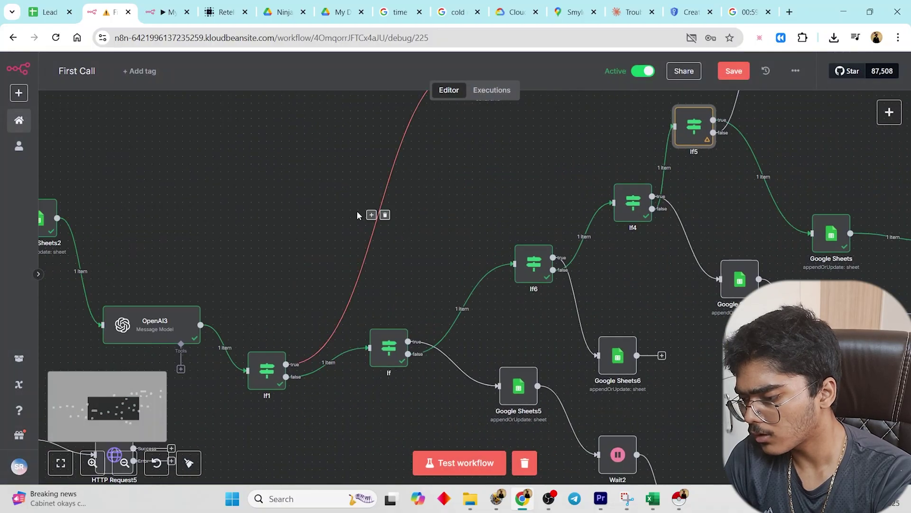
double_click(175, 334)
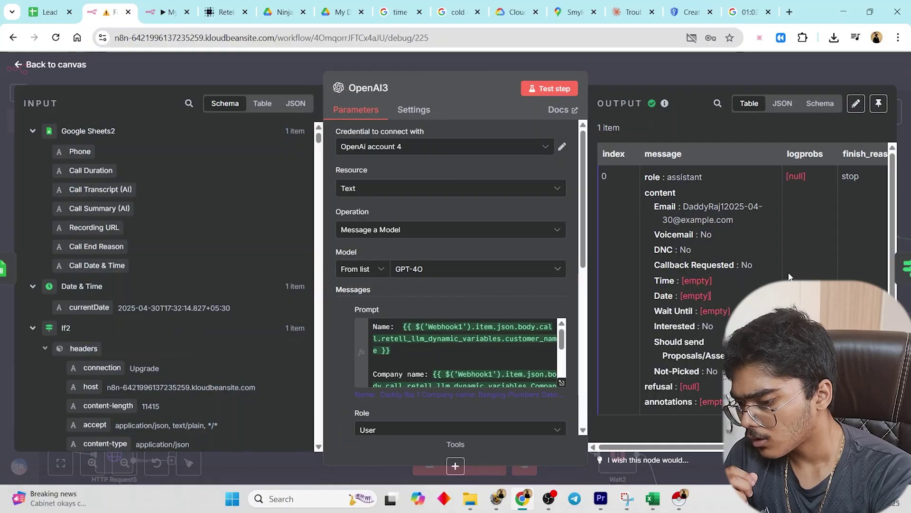
key(Escape)
Load the Apr 30, 17:50:24 execution of the First Call workflow into the editor.
click(494, 92)
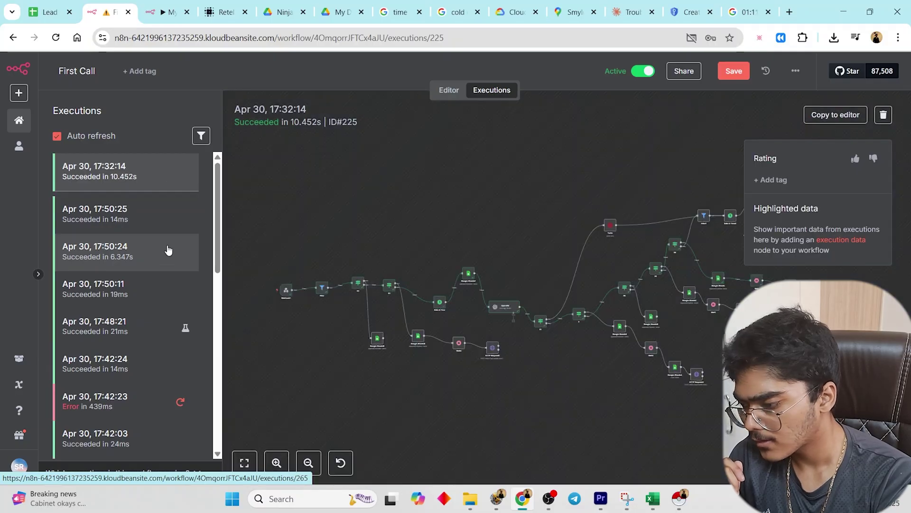
click(138, 283)
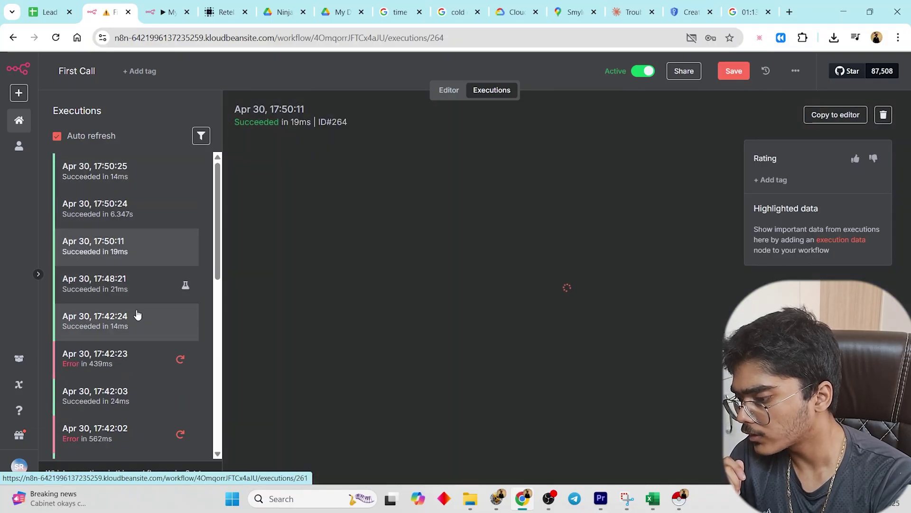
click(167, 210)
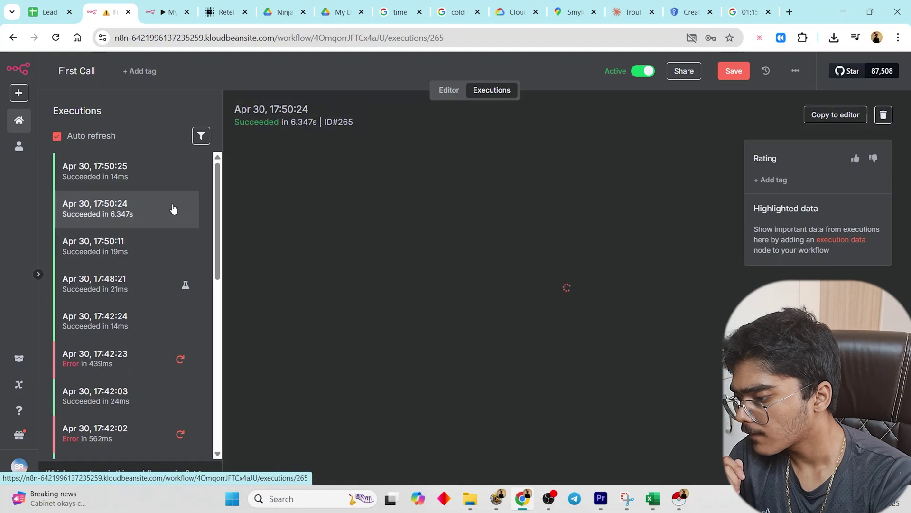
click(858, 117)
click(550, 312)
Examine the OpenAI3 node's output fields for the 17:50:24 execution.
drag(317, 261, 241, 355)
drag(418, 276, 726, 175)
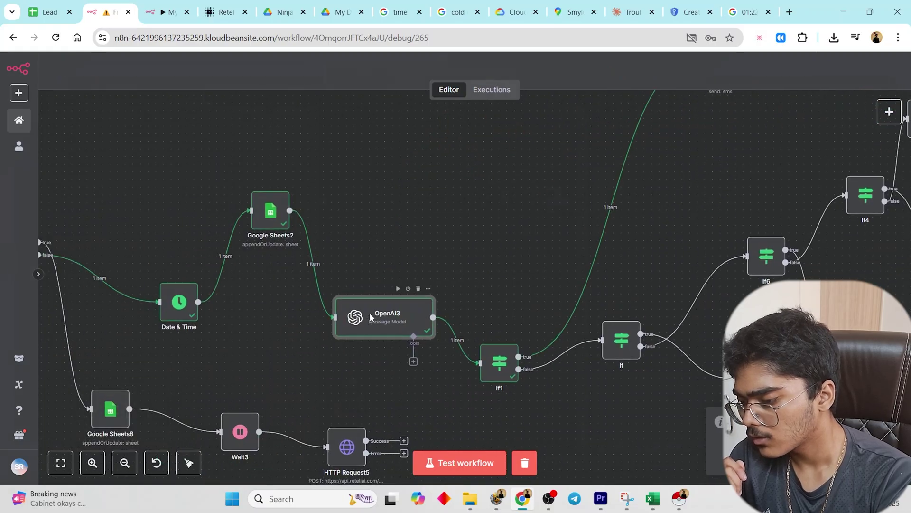
double_click(372, 317)
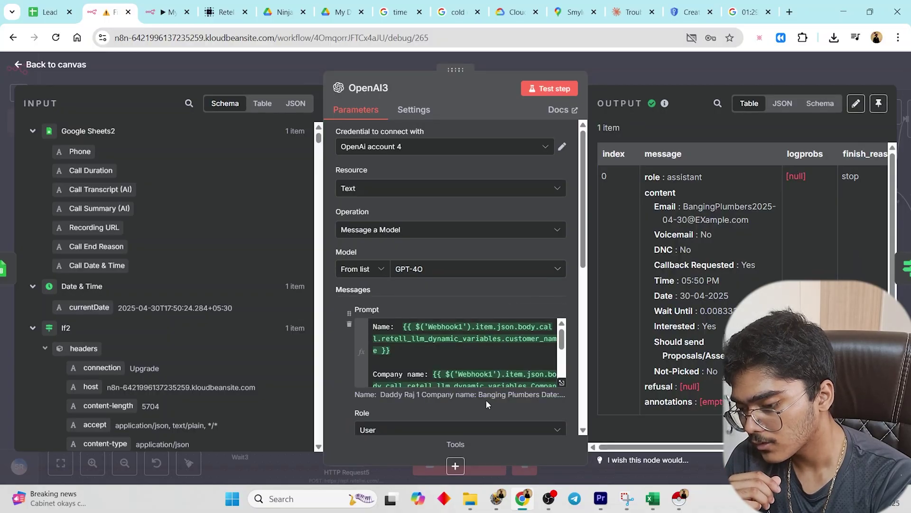
key(Escape)
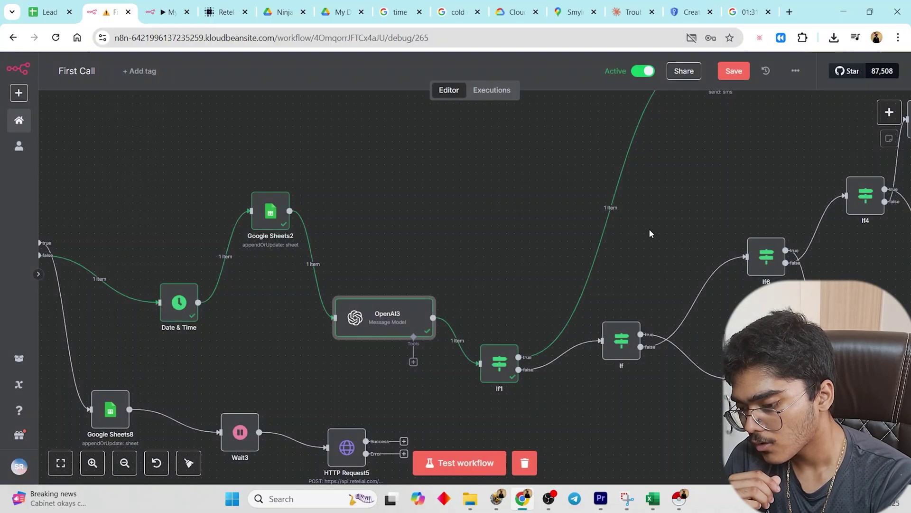
Add an empty AND condition to the If1 node and review the input fields it receives from OpenAI3.
double_click(500, 355)
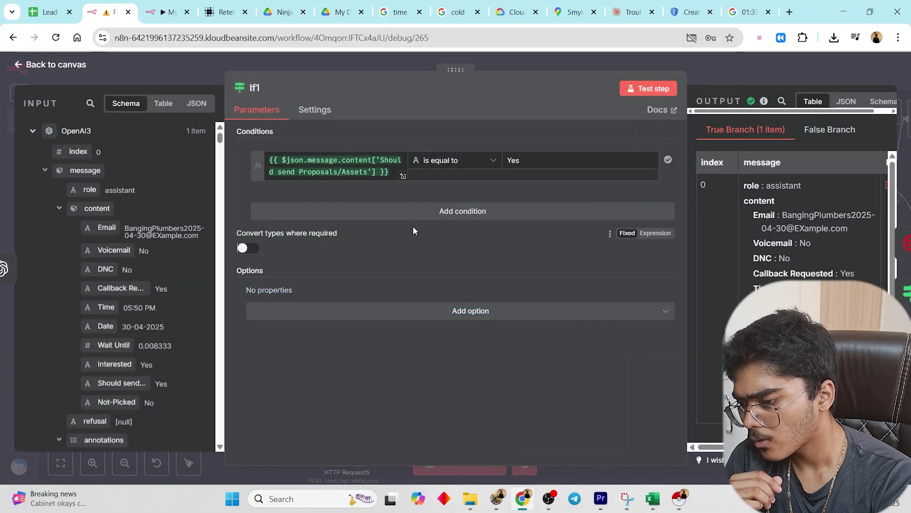
click(436, 211)
scroll(125, 263, down, 4)
scroll(128, 264, up, 2)
scroll(137, 257, up, 2)
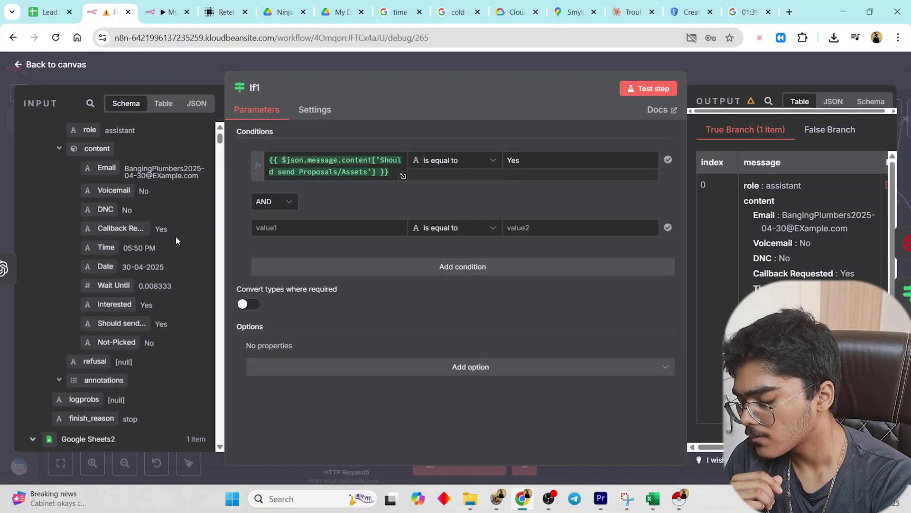
click(798, 71)
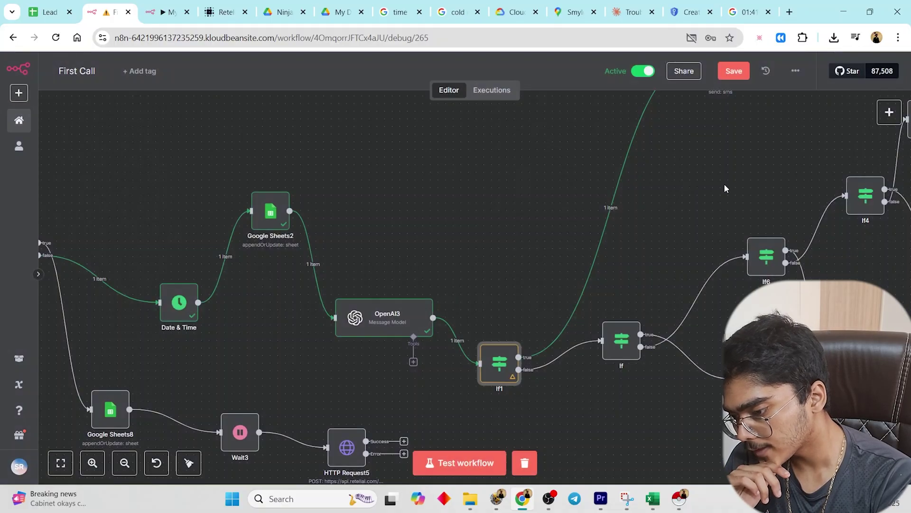
Trace the If1 node's true branch to the Twilio node on the canvas.
drag(663, 218, 432, 397)
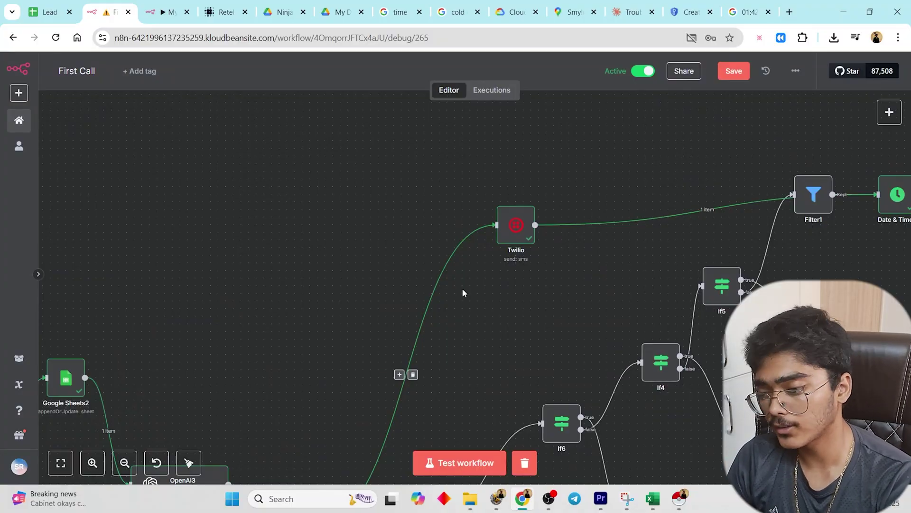
mouse_move(519, 199)
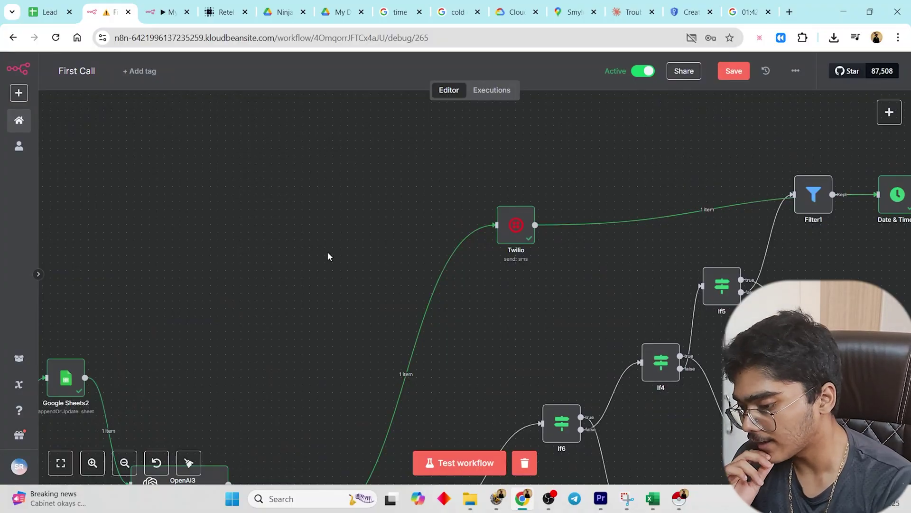
scroll(332, 256, down, 5)
scroll(332, 256, left, 3)
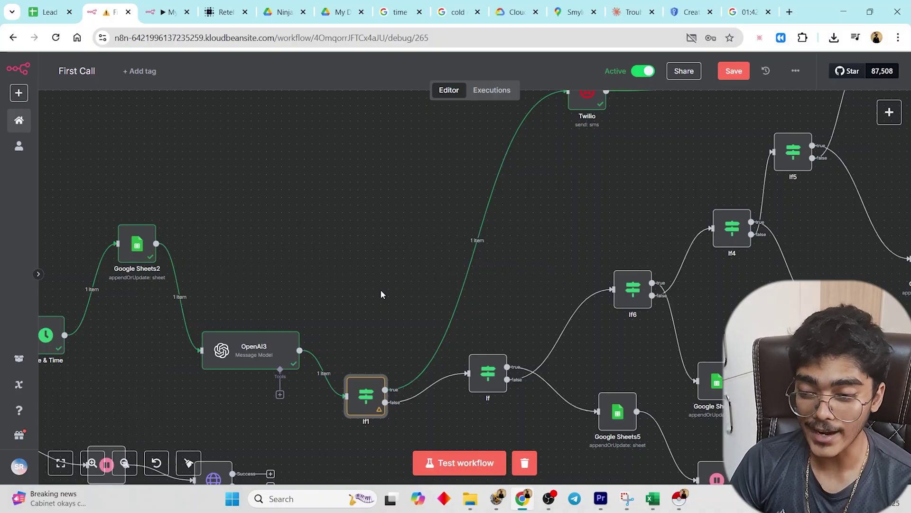
Read the OpenAI3 node's system prompt, including its instructions on wait time, call transcript and sending proposals or assets.
click(254, 347)
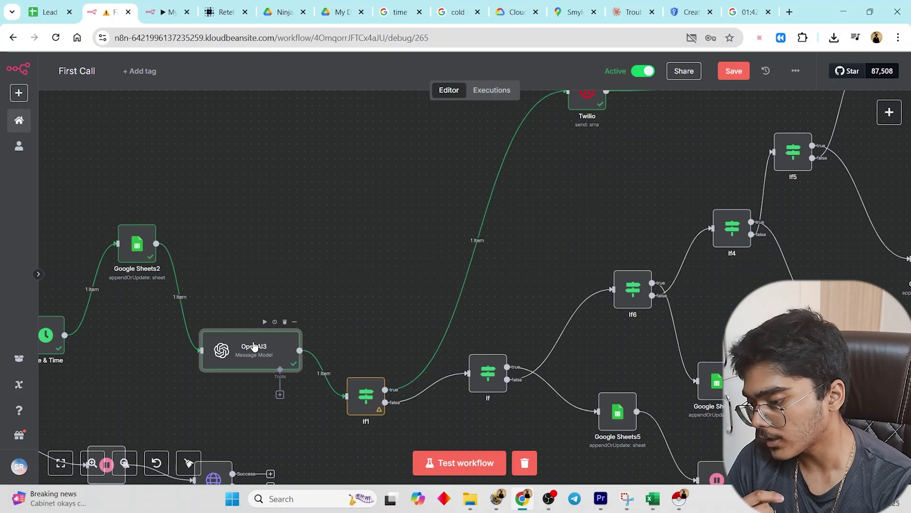
double_click(278, 336)
scroll(352, 308, down, 10)
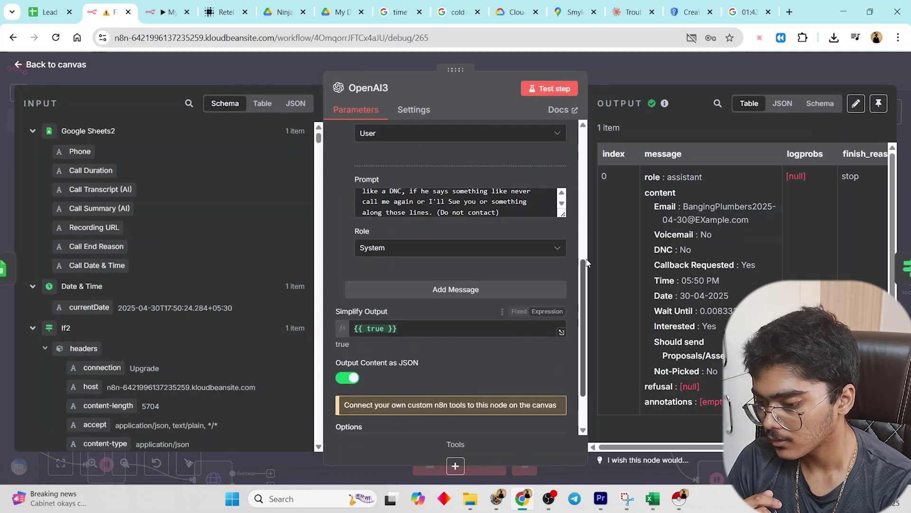
scroll(535, 332, down, 10)
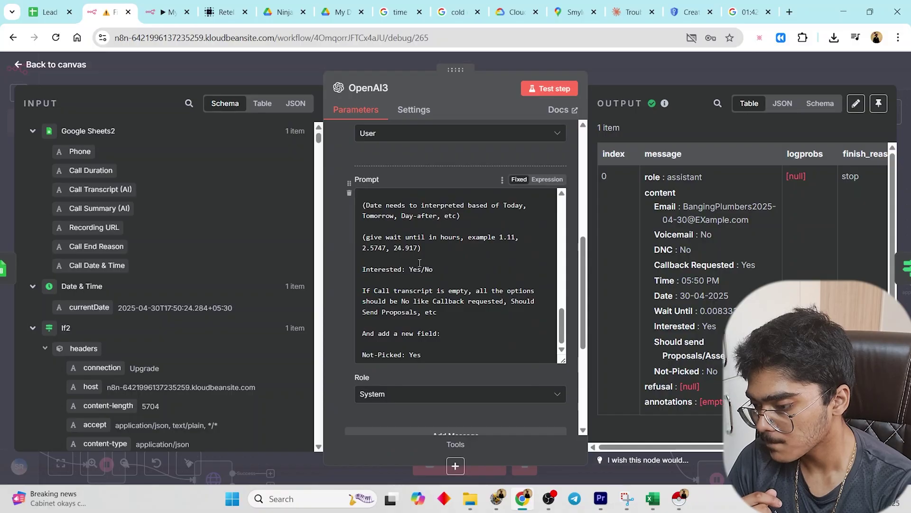
scroll(456, 301, up, 2)
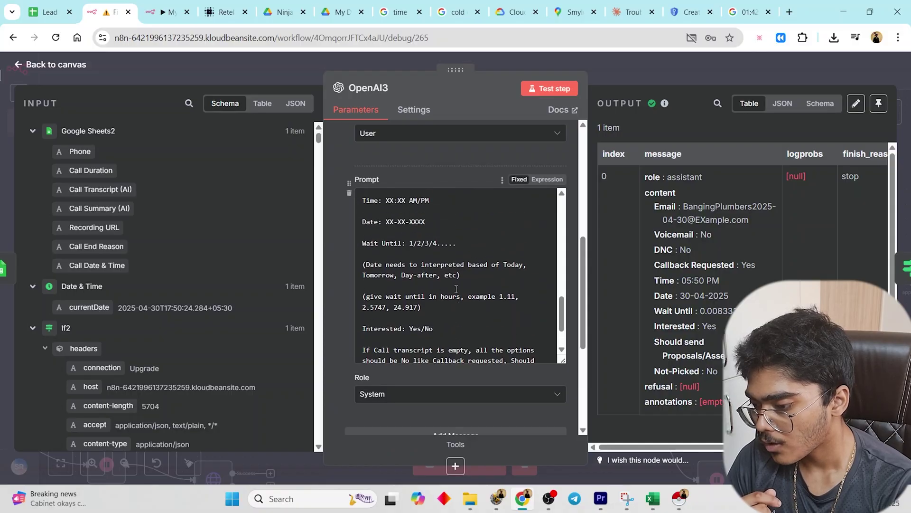
scroll(456, 288, up, 10)
scroll(411, 294, up, 4)
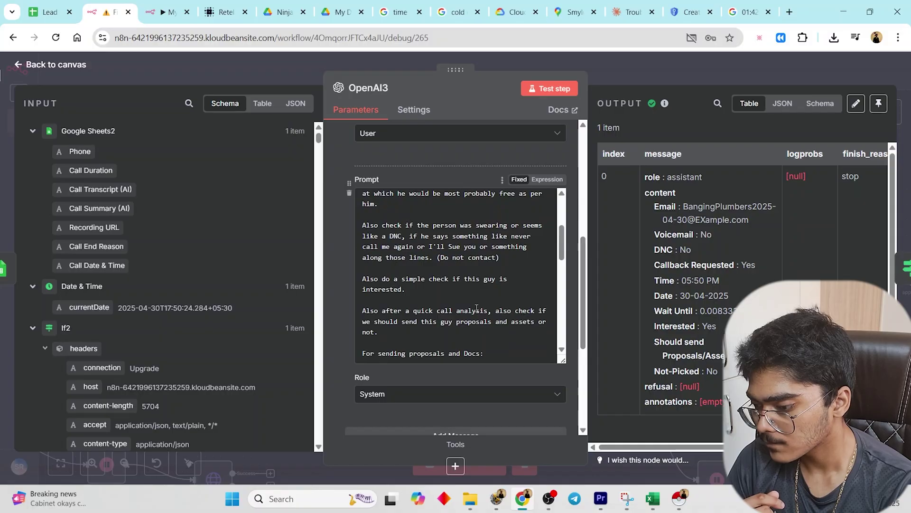
scroll(391, 333, down, 2)
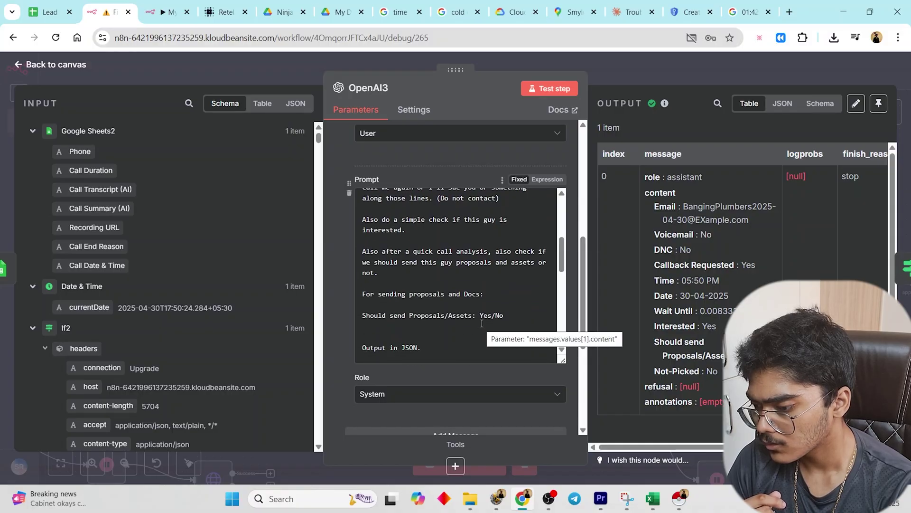
click(627, 77)
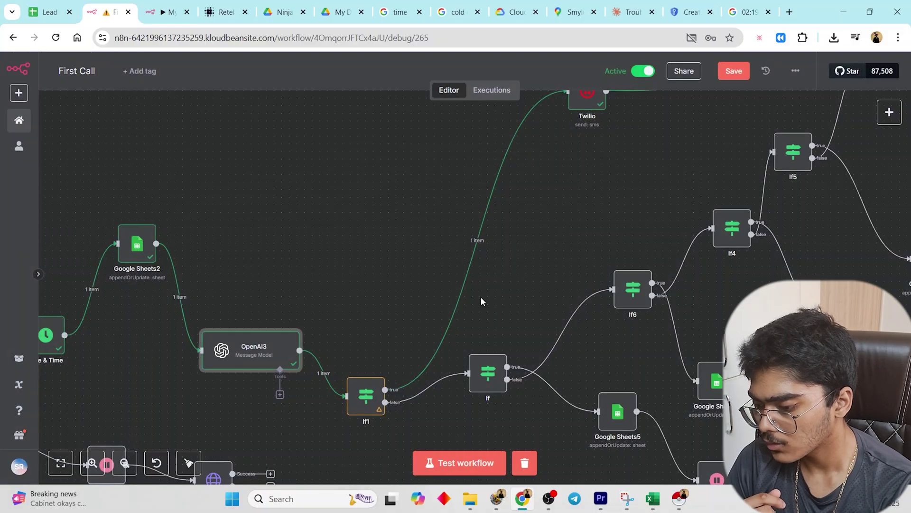
Check the result of the Should send Proposals/Assets expression in the If1 node.
double_click(365, 392)
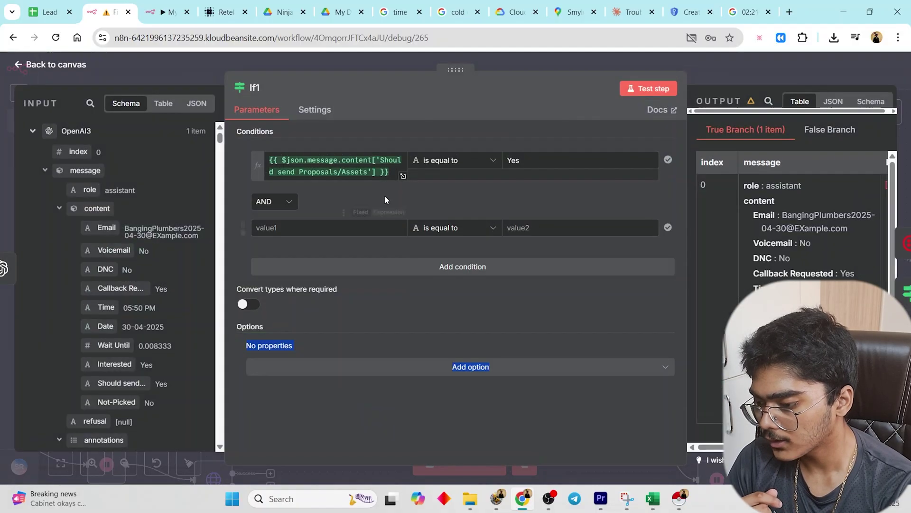
click(392, 172)
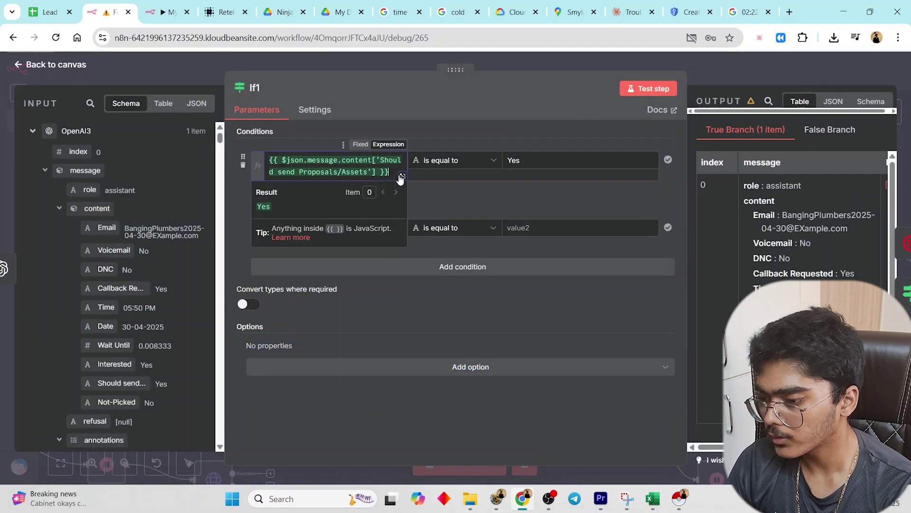
click(753, 71)
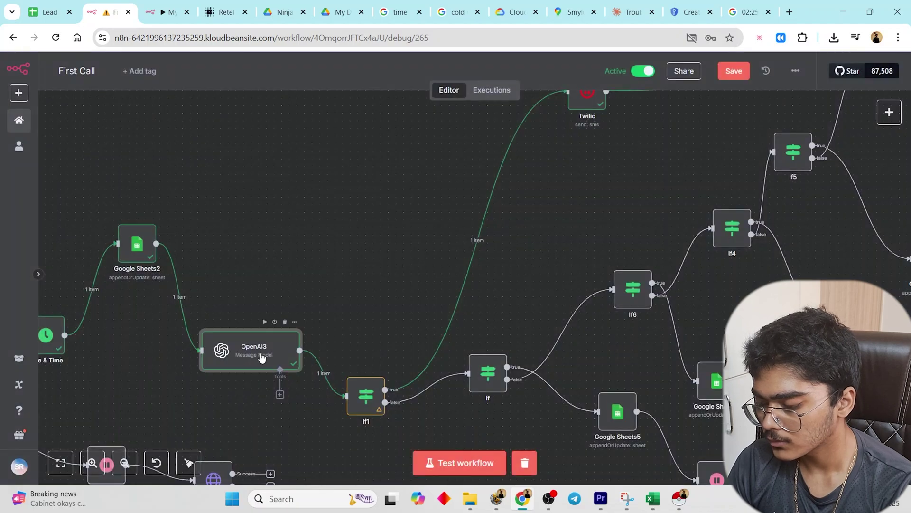
Append "Hey should explicitly say it like sned me a proposal or" to the proposals-and-assets instruction in OpenAI3's system prompt and save the workflow.
double_click(263, 357)
scroll(446, 300, down, 3)
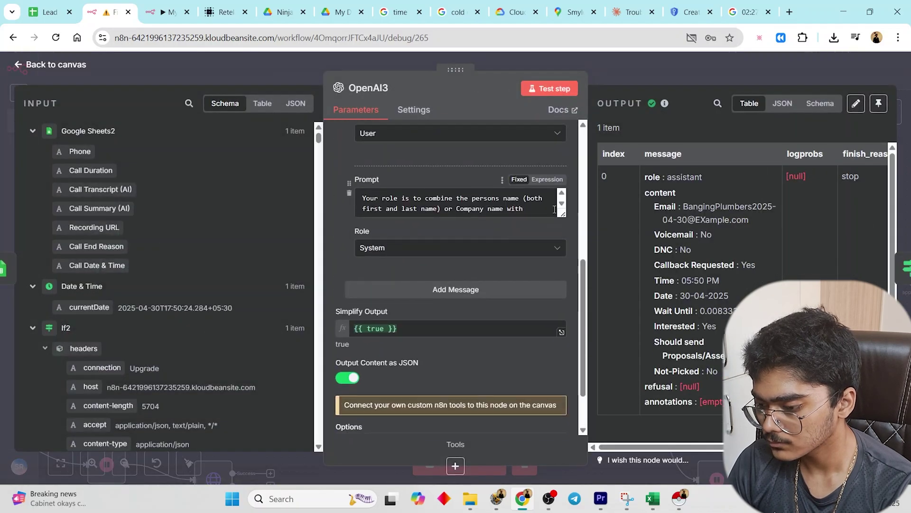
drag(561, 214, 560, 432)
scroll(465, 334, down, 3)
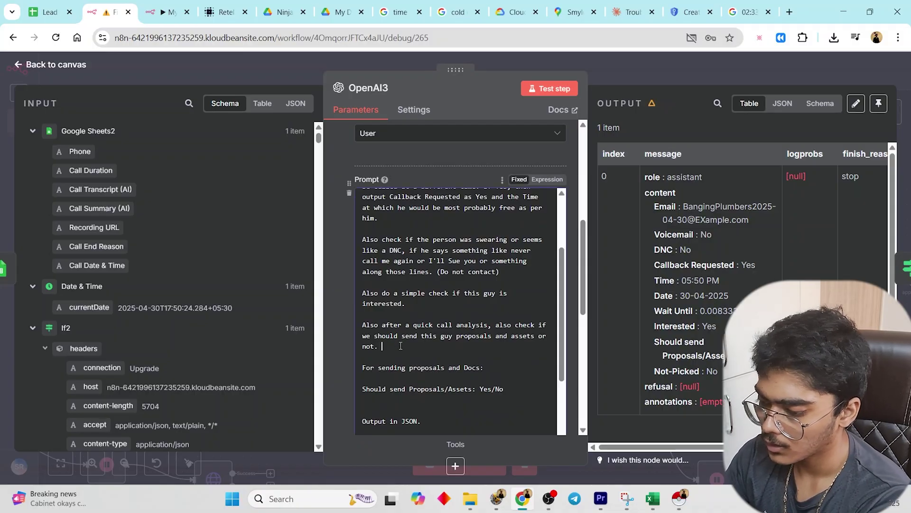
text(Hey should explicilkyt say it)
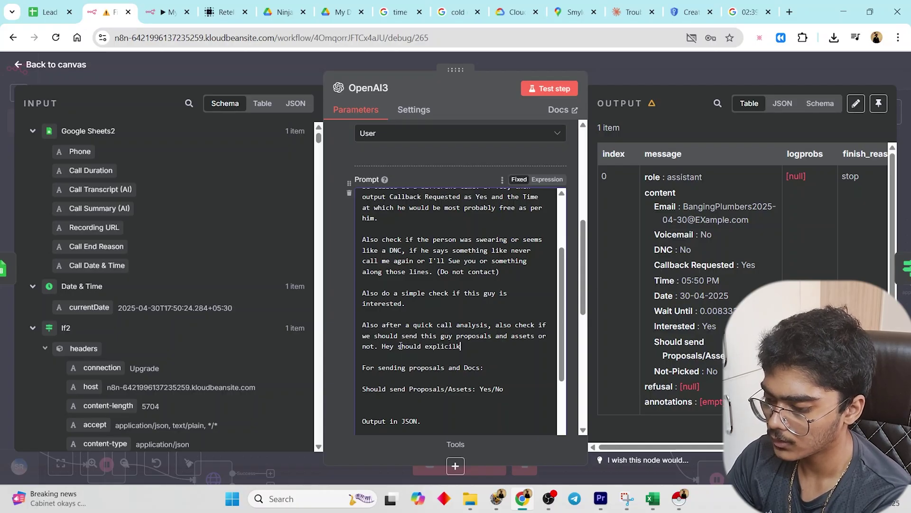
right_click(457, 347)
key(Escape)
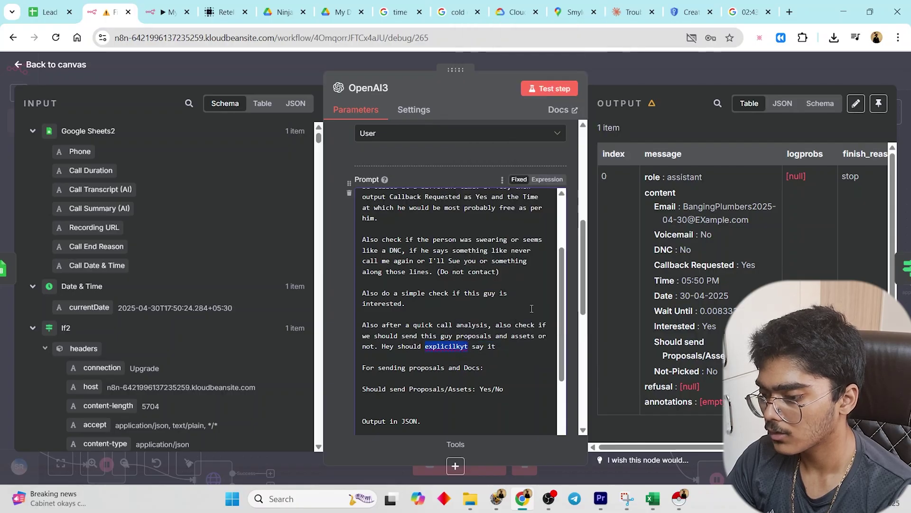
text(explicitly)
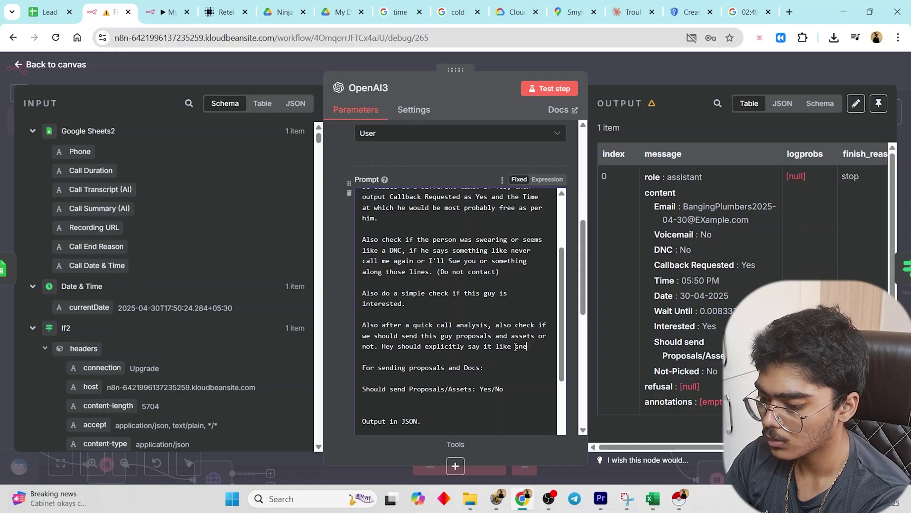
text(d me a proposal or)
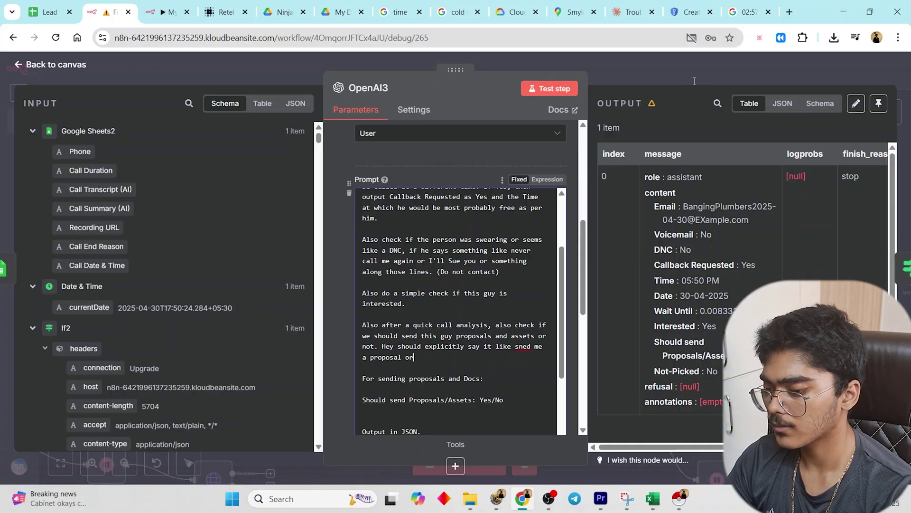
click(729, 74)
click(736, 69)
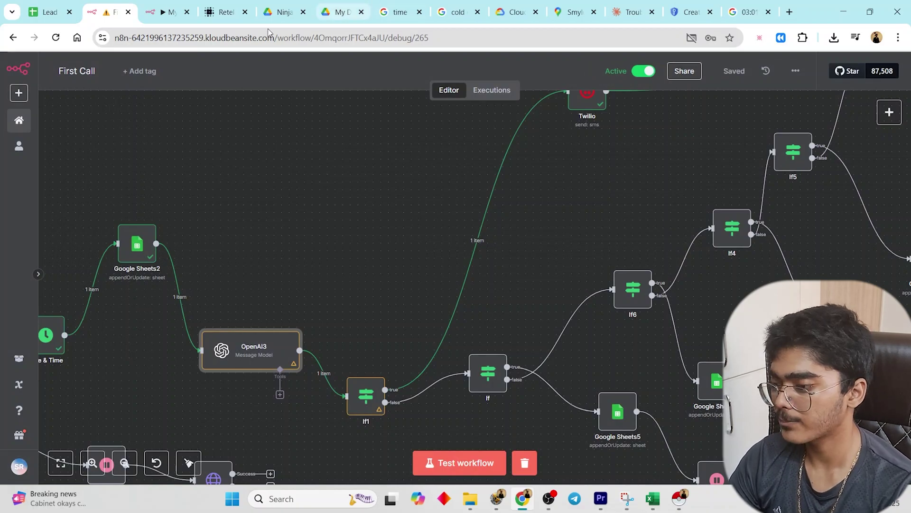
In the Lead List V2 sheet, set the status of the Banging Plumbers lead in A12 to "not-called".
key(ctrl+1)
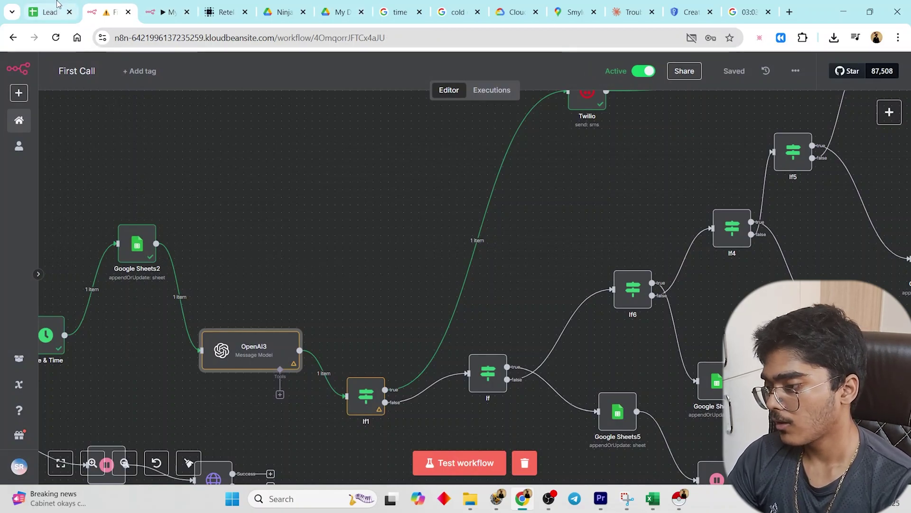
click(43, 413)
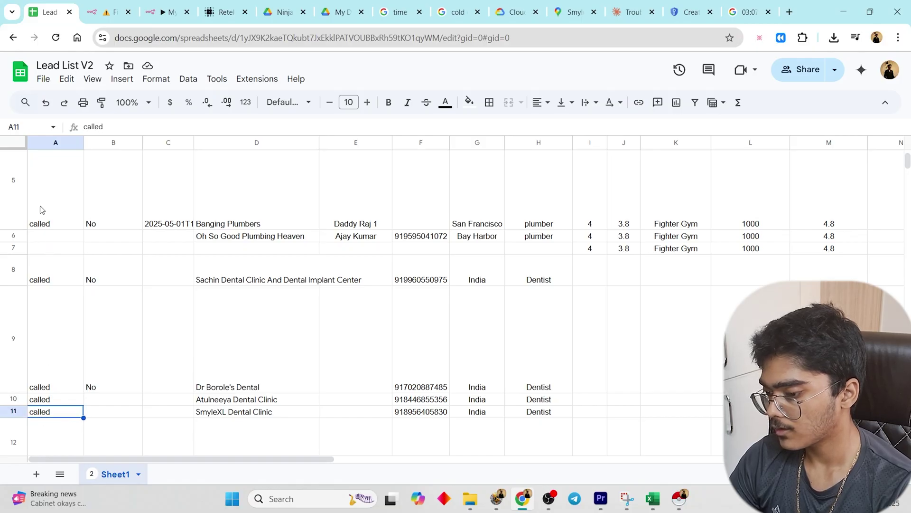
click(35, 227)
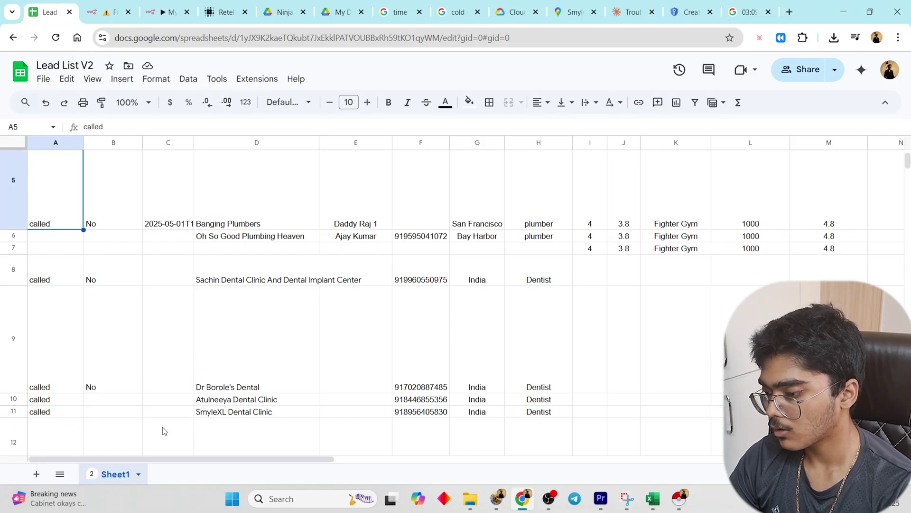
scroll(164, 431, down, 2)
scroll(146, 441, up, 1)
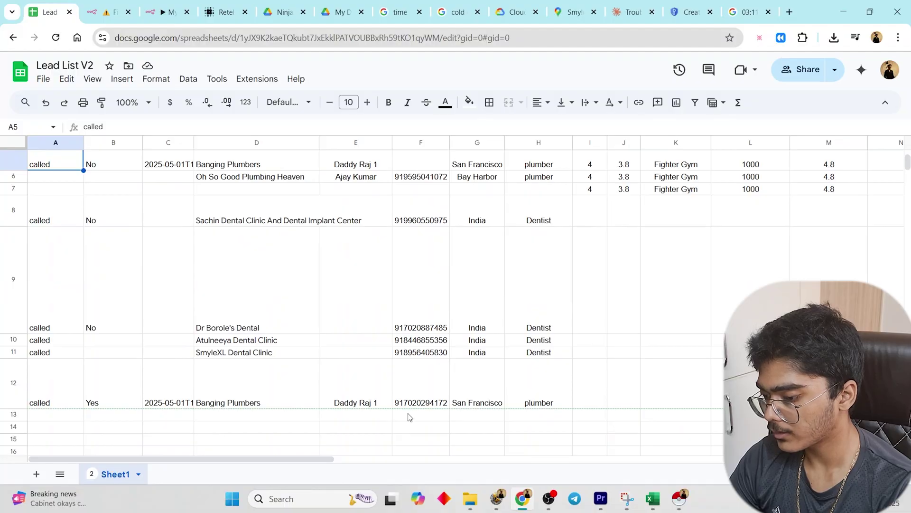
click(52, 400)
double_click(39, 401)
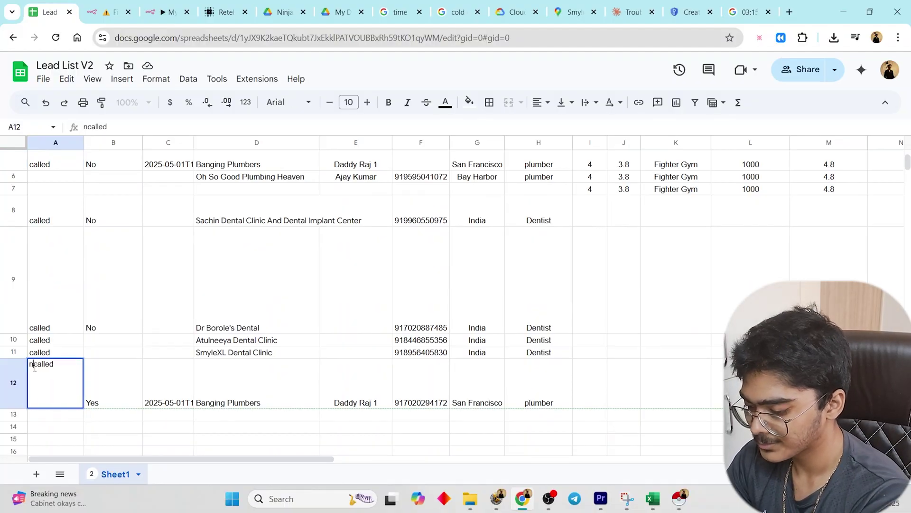
text(-)
key(Return)
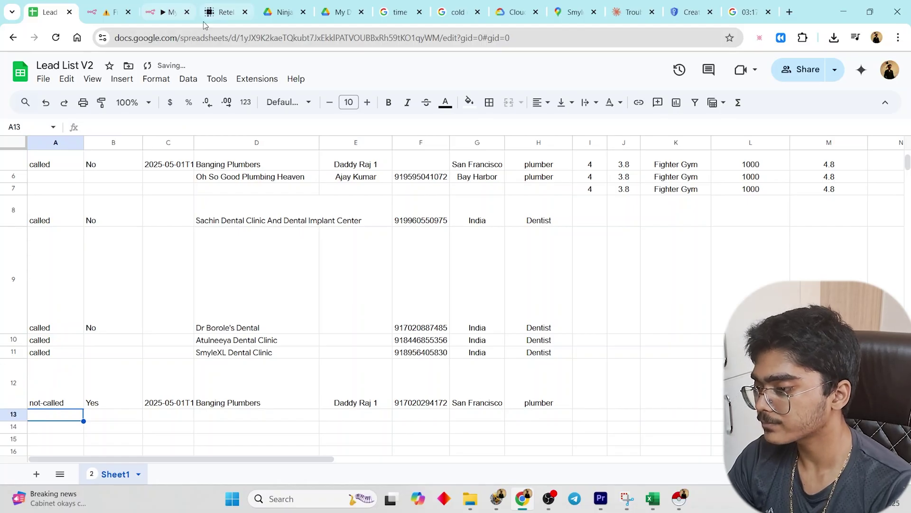
Run My workflow 7 in n8n to place a test call, and restart the Google stopwatch from zero.
click(172, 4)
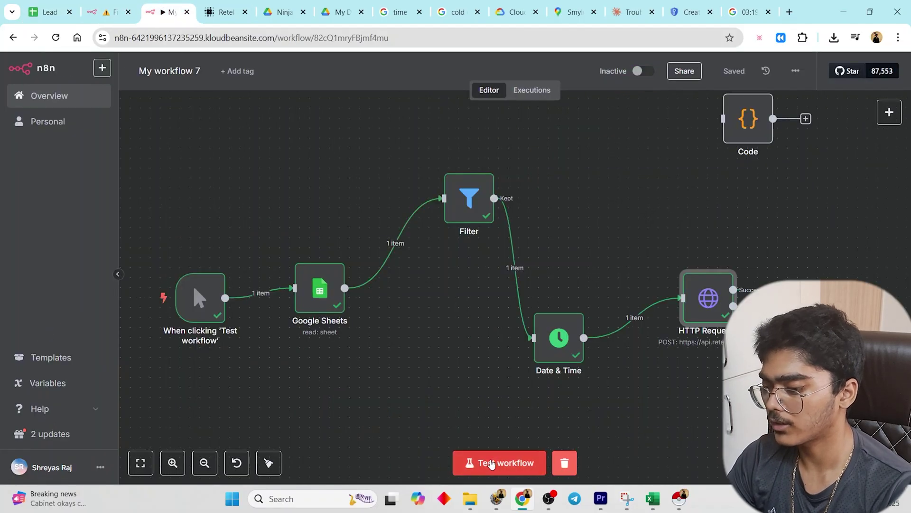
click(492, 463)
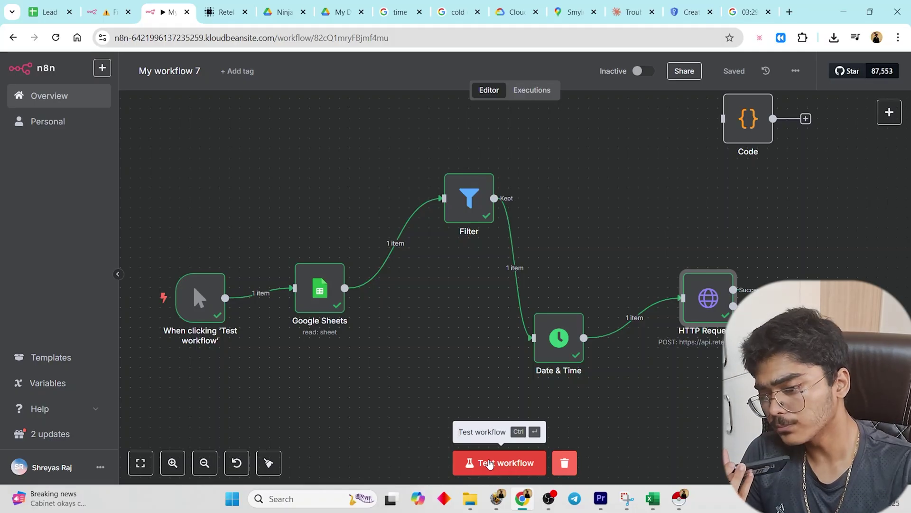
click(750, 11)
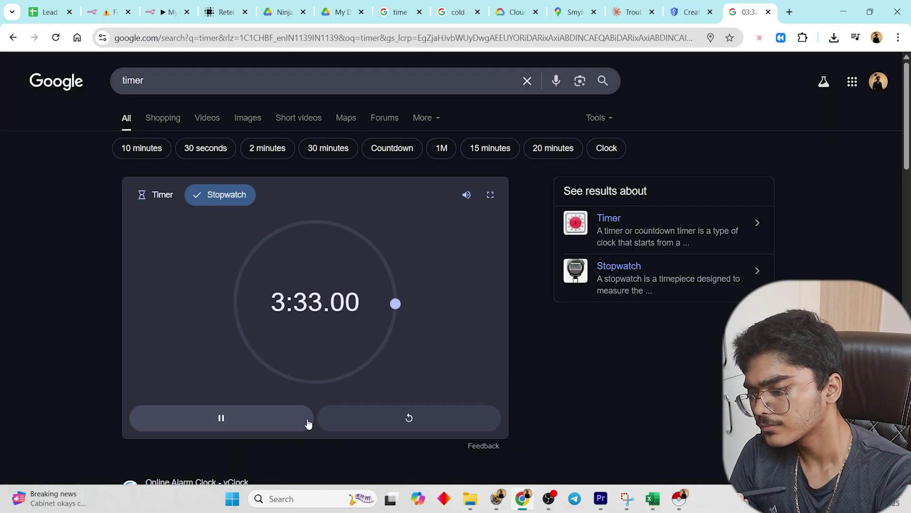
click(344, 412)
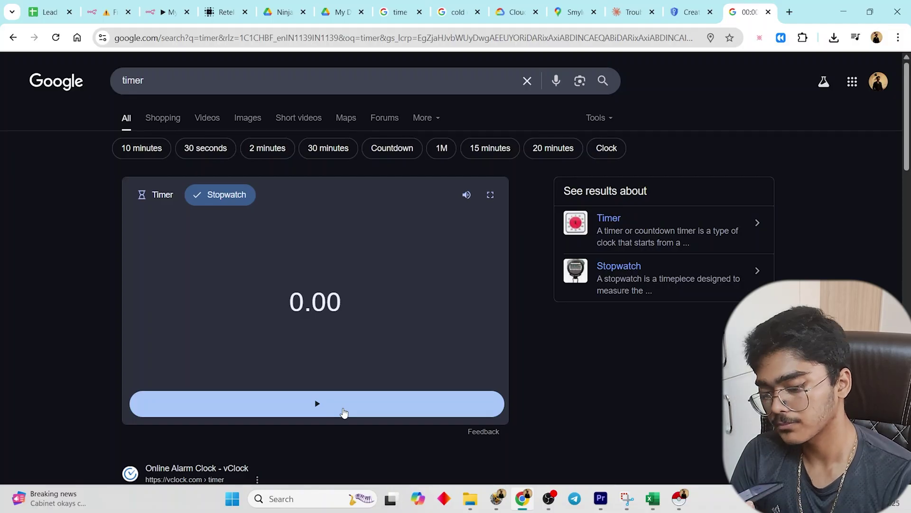
click(344, 413)
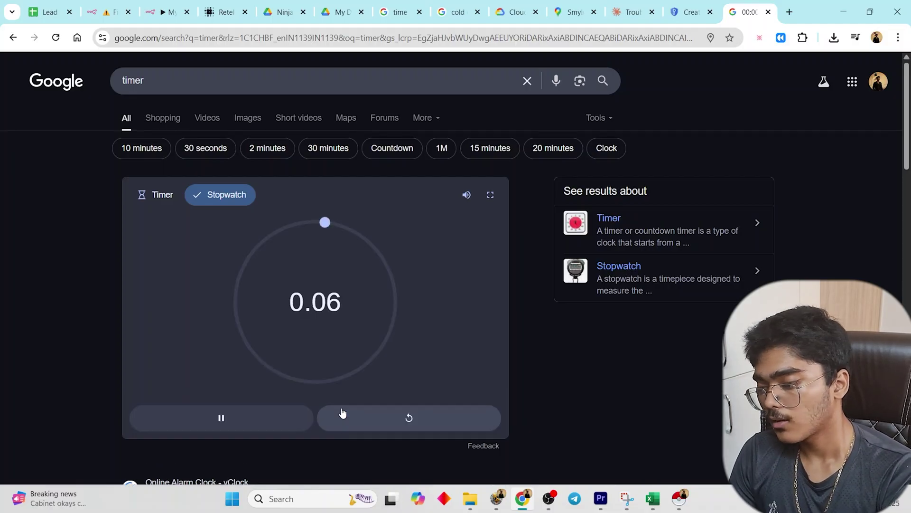
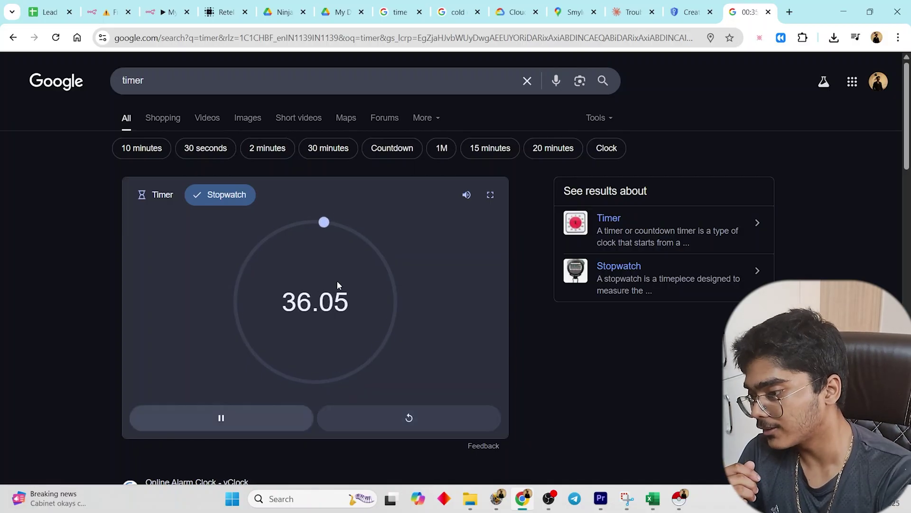
Open the Apr 30, 17:54:29 execution of the First Call workflow and examine which branch it followed.
click(182, 9)
click(105, 5)
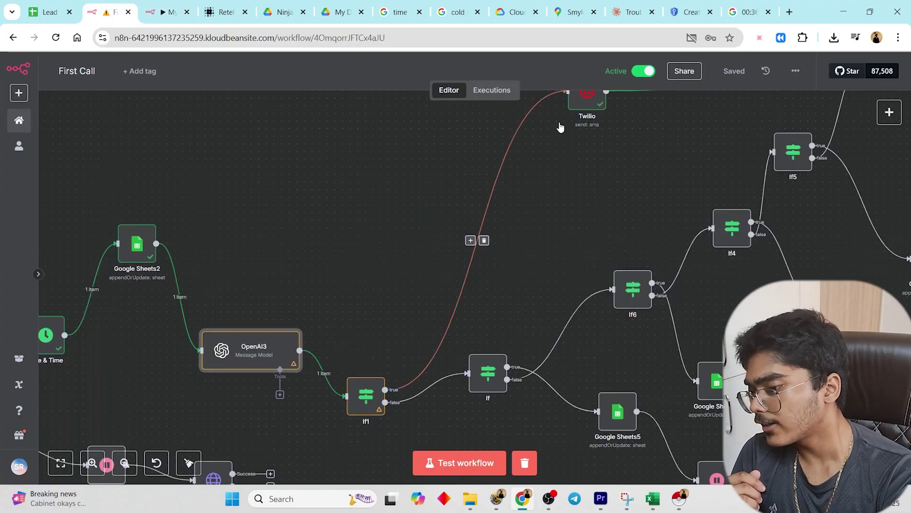
click(492, 89)
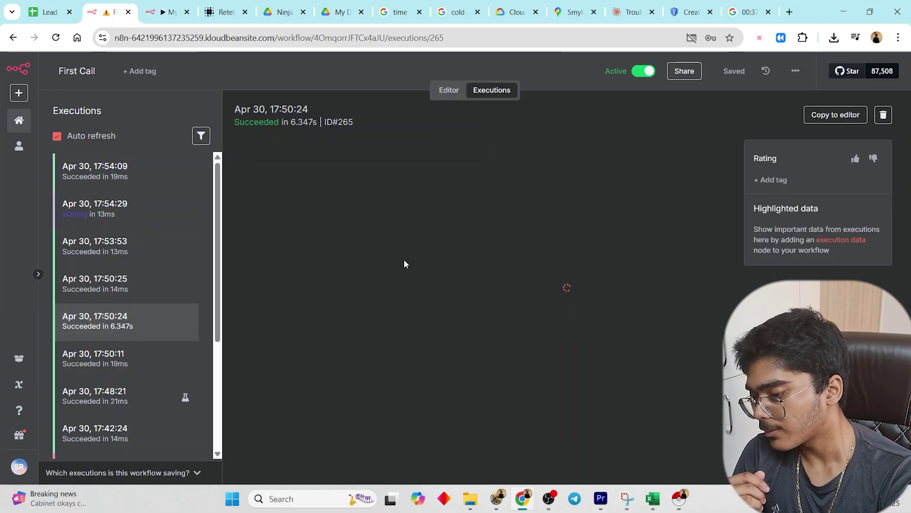
click(167, 206)
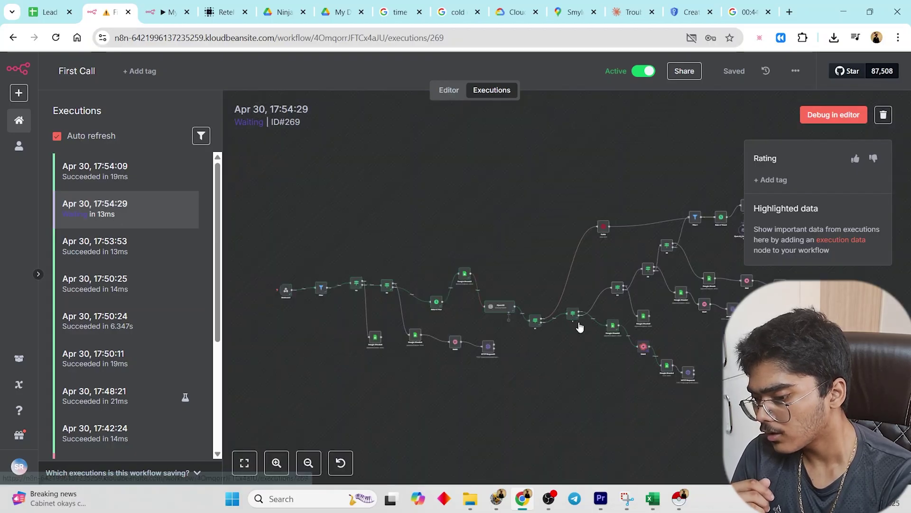
scroll(665, 368, up, 5)
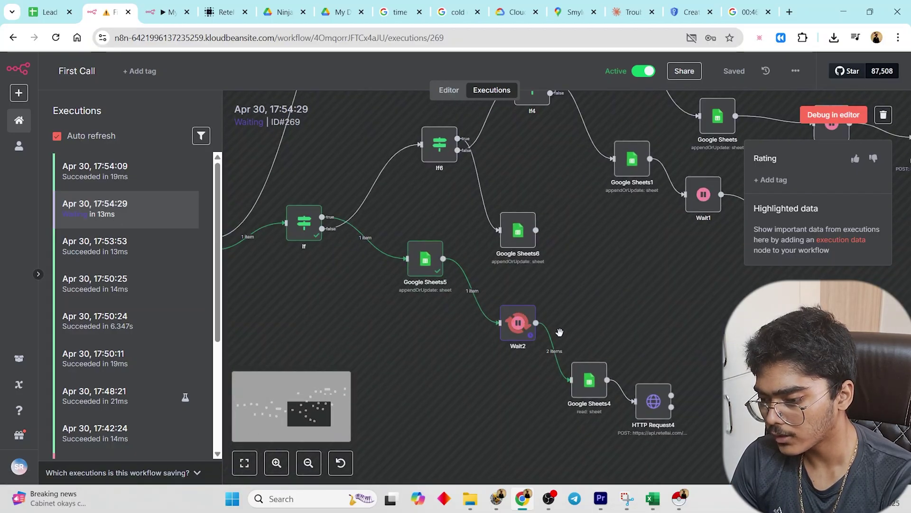
Load the 17:54:29 execution into the First Call editor for debugging, unpinning the data held in Webhook1.
click(834, 115)
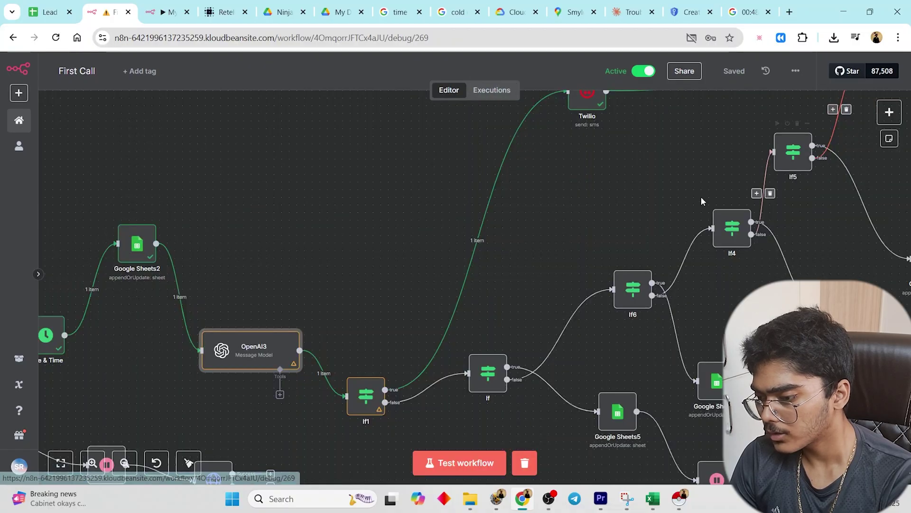
scroll(541, 256, down, 3)
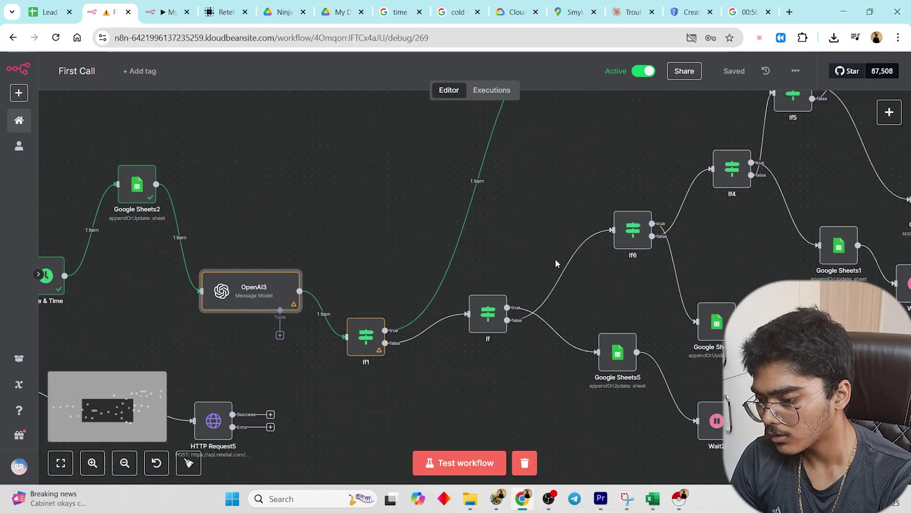
scroll(554, 258, up, 1)
click(492, 90)
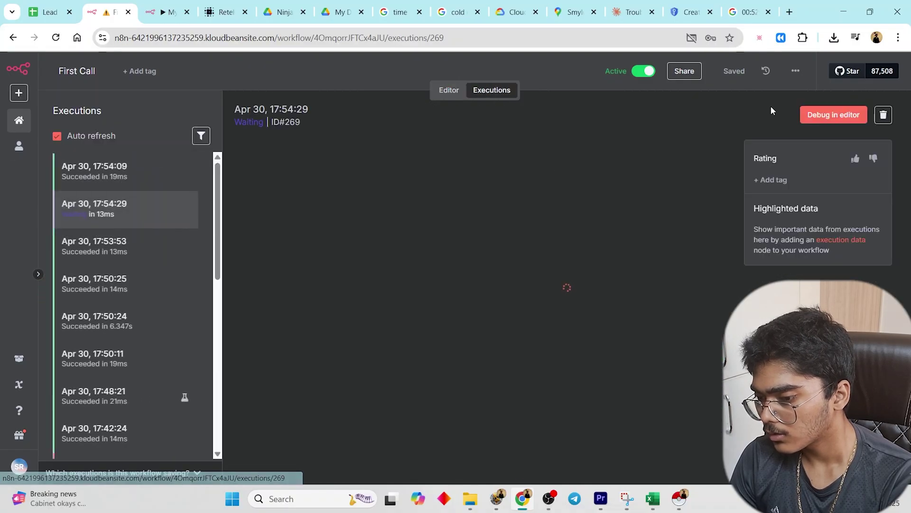
click(815, 116)
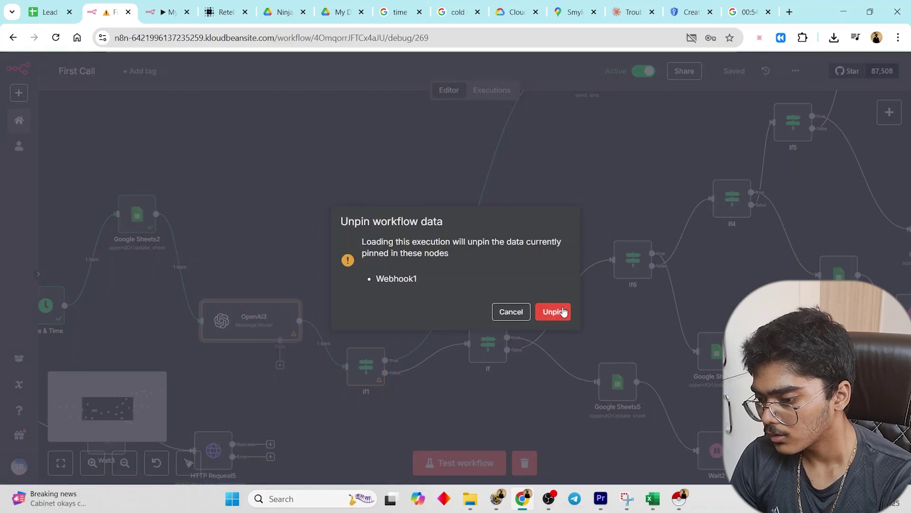
click(564, 312)
click(489, 90)
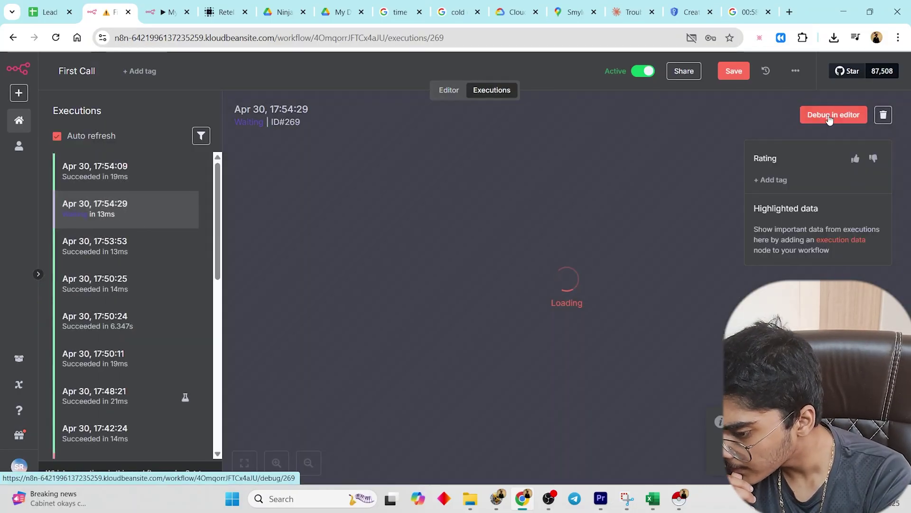
click(828, 117)
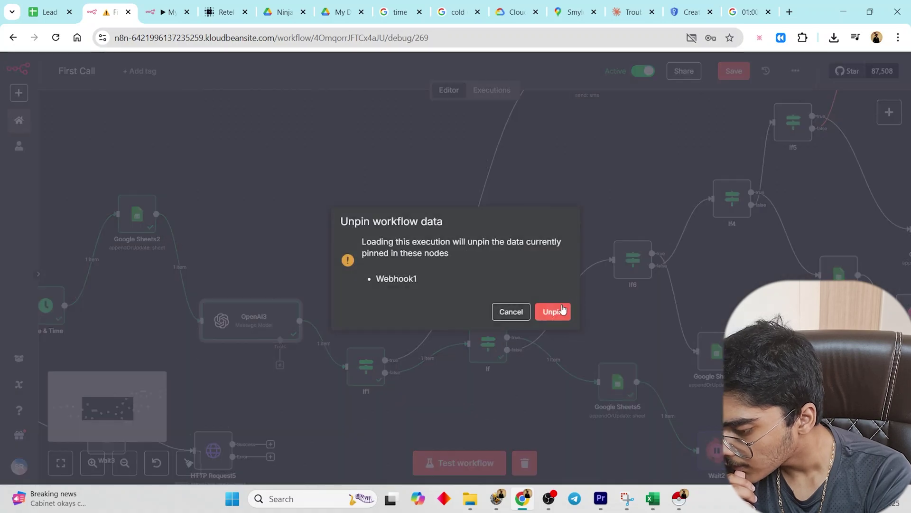
click(562, 311)
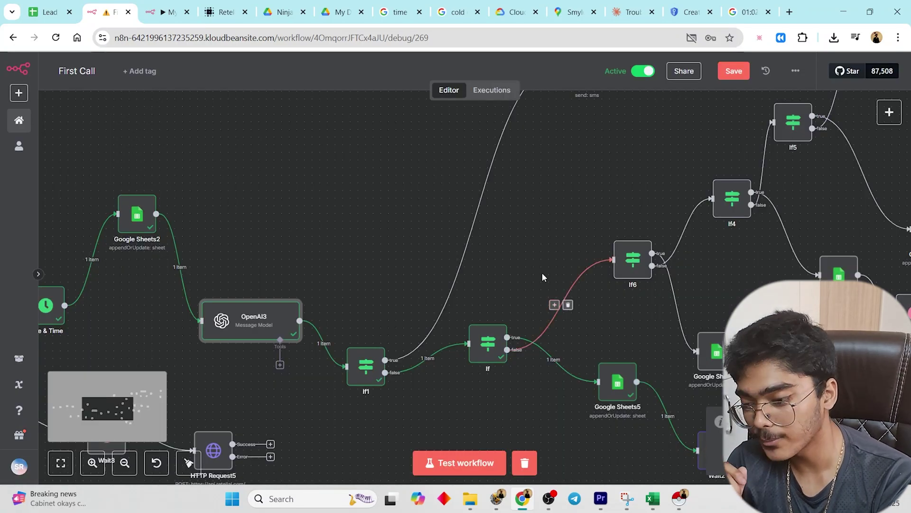
Trace the loaded execution's path from OpenAI3 through the If nodes to Wait2, and review OpenAI3's output fields.
drag(542, 275, 456, 193)
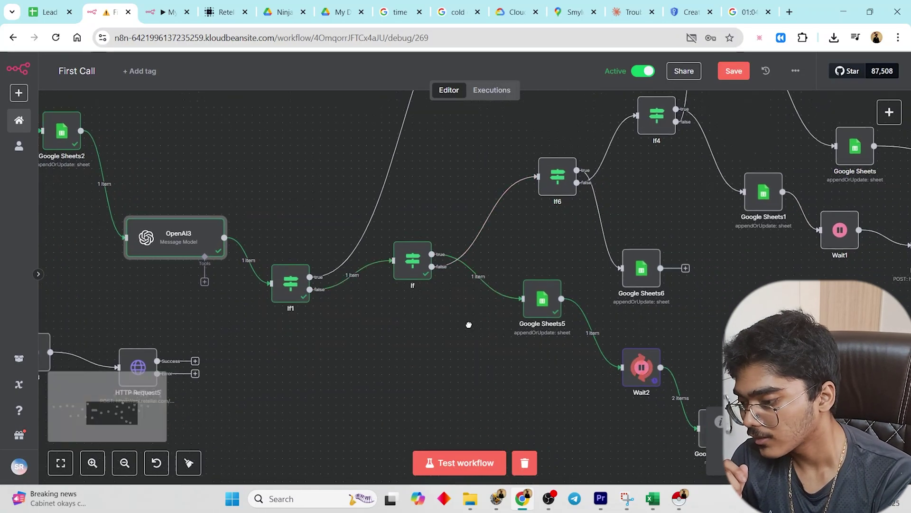
drag(469, 325, 270, 254)
scroll(153, 195, left, 5)
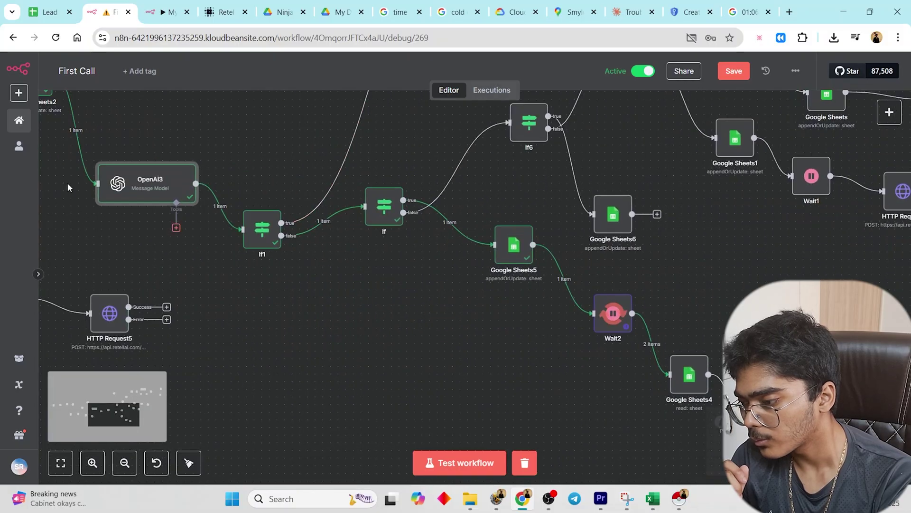
double_click(154, 195)
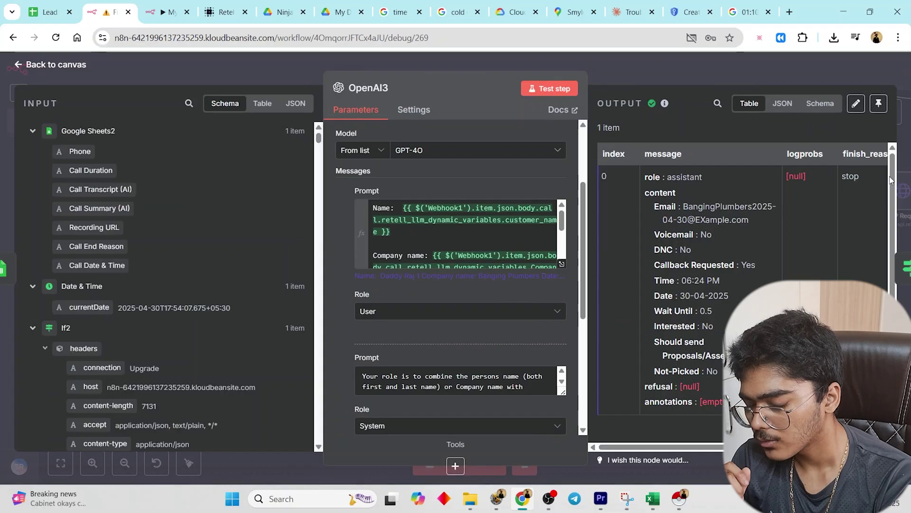
key(Escape)
Reset the Google stopwatch to zero and return to My workflow 7.
key(ctrl+9)
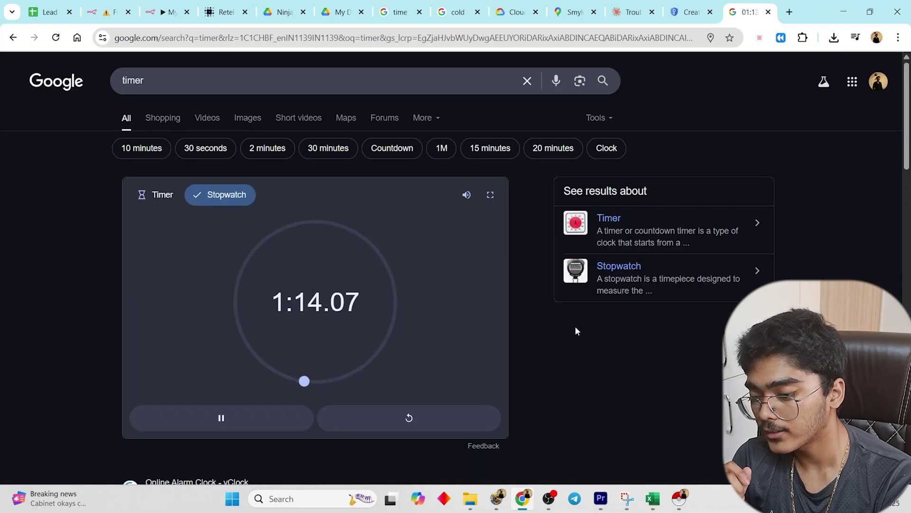
click(427, 417)
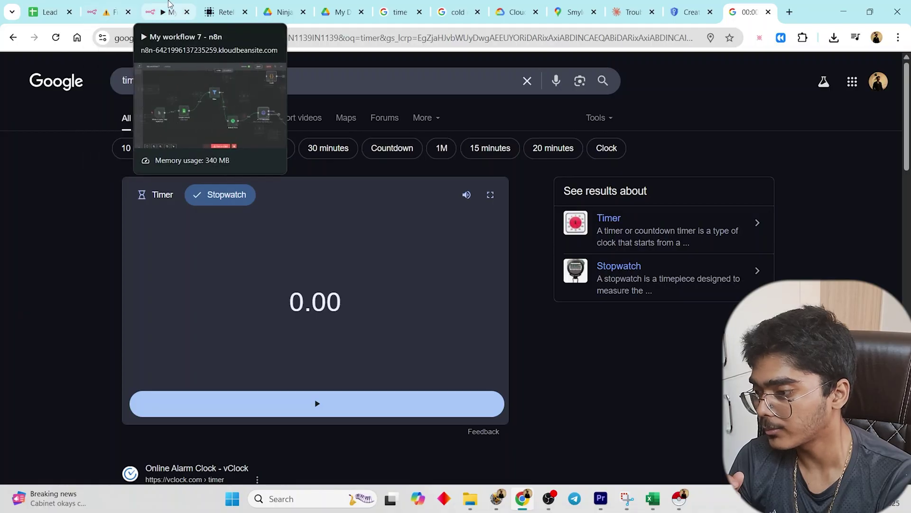
click(169, 5)
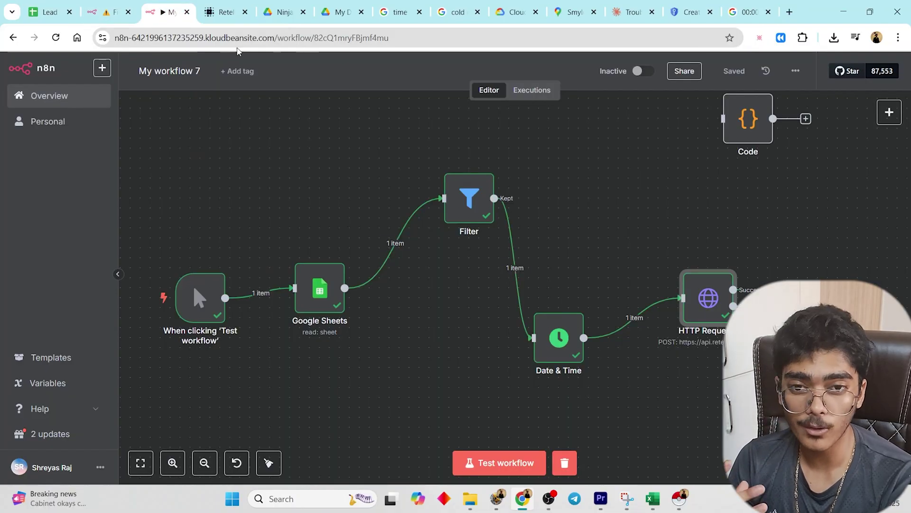
Change the Banging Plumbers status in A12 of Lead List V2 back to "not-called" for another test.
click(47, 12)
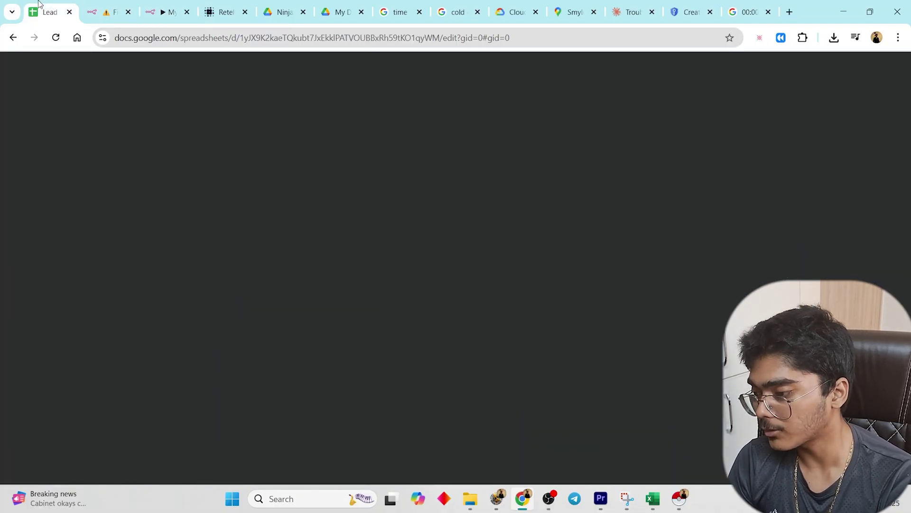
double_click(34, 402)
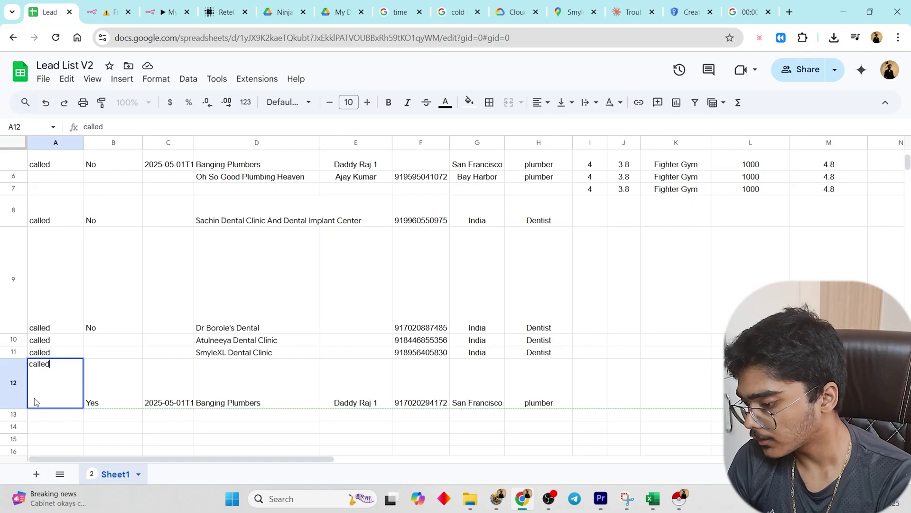
click(30, 363)
text(not)
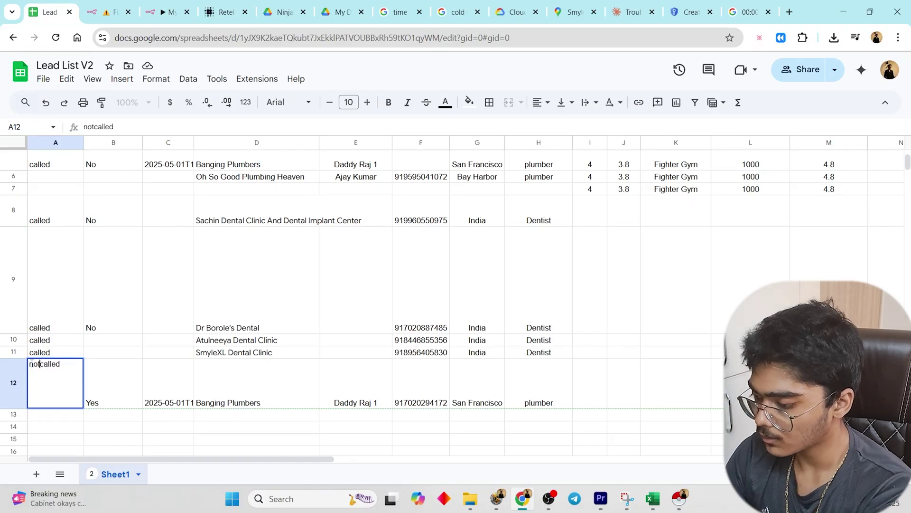
text(-)
key(Return)
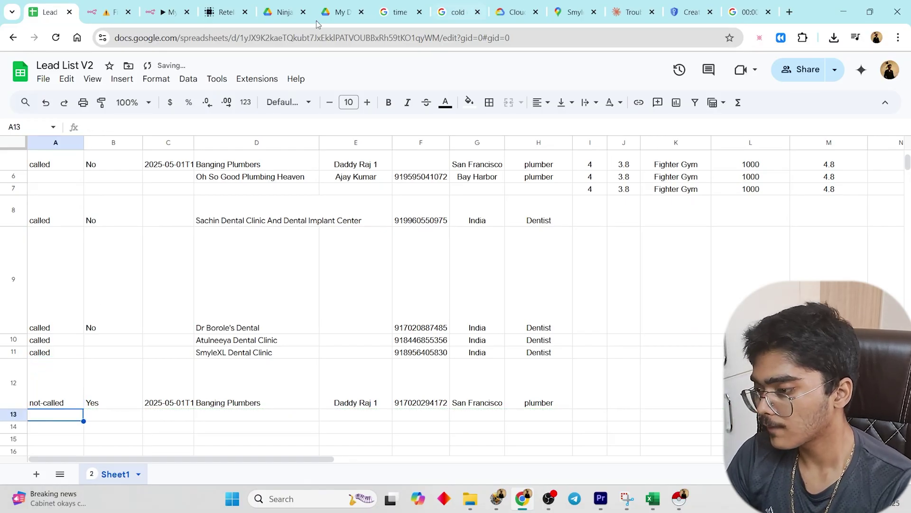
Check the GHL Mass Caller agent in Retell, and run My workflow 7 again to place another test call.
click(226, 12)
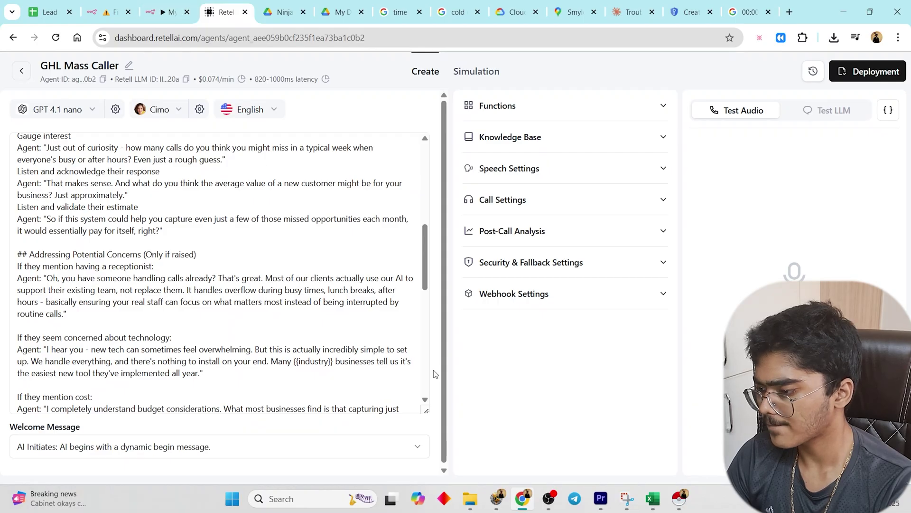
click(168, 12)
click(503, 461)
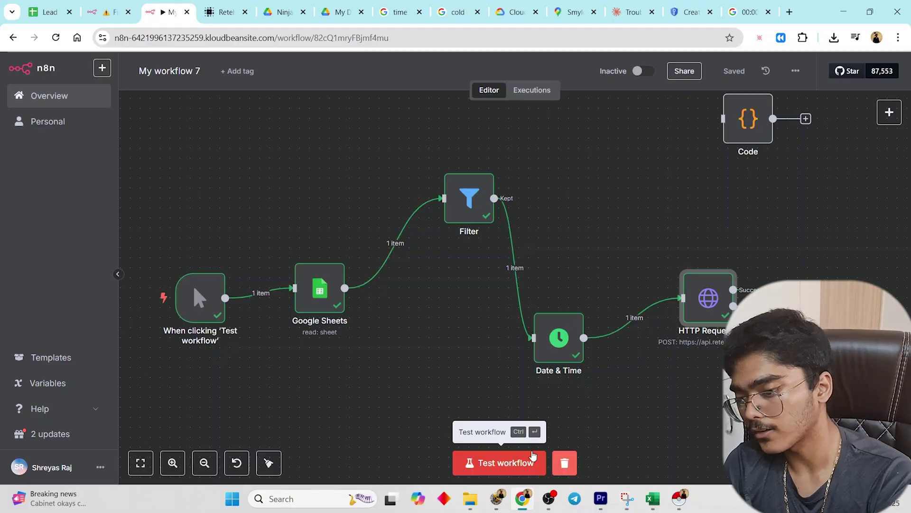
Start the Google stopwatch to time the live test call.
key(ctrl+9)
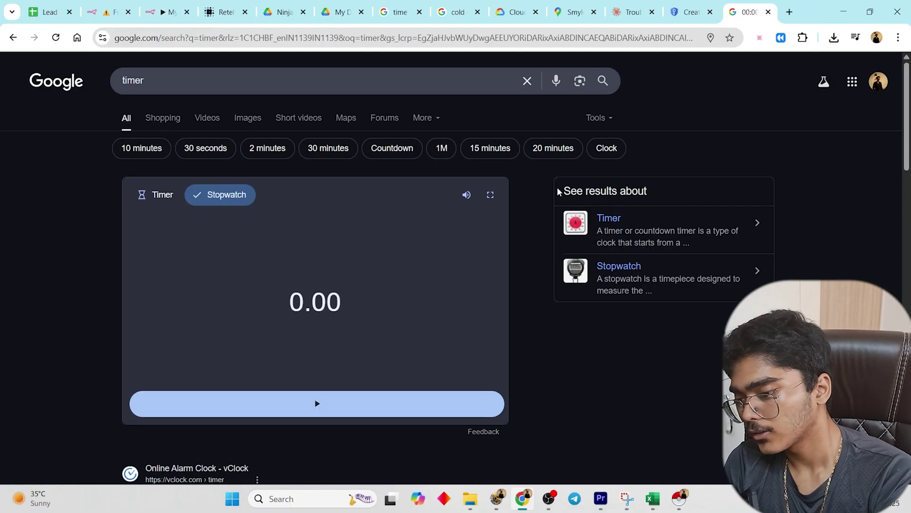
click(435, 392)
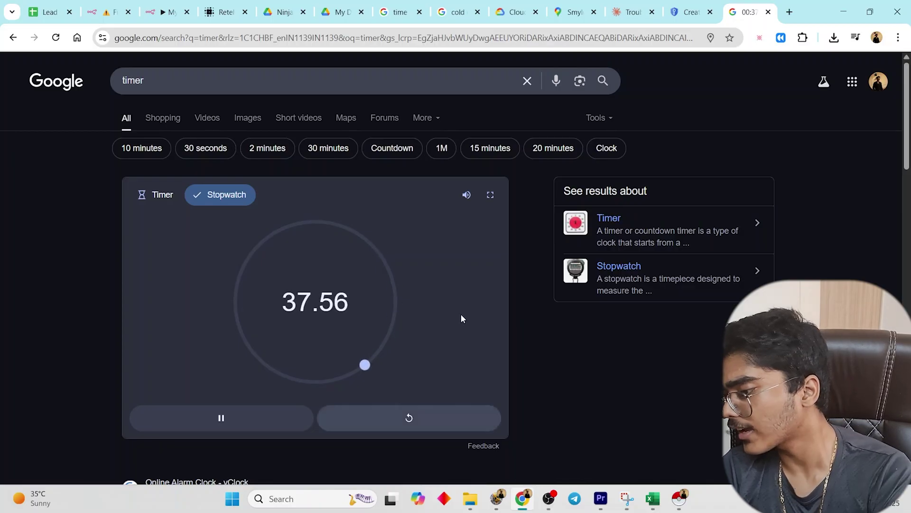
Load First Call's waiting execution ID#273 into the editor for debugging, unpinning the Webhook1 data.
click(212, 10)
click(193, 4)
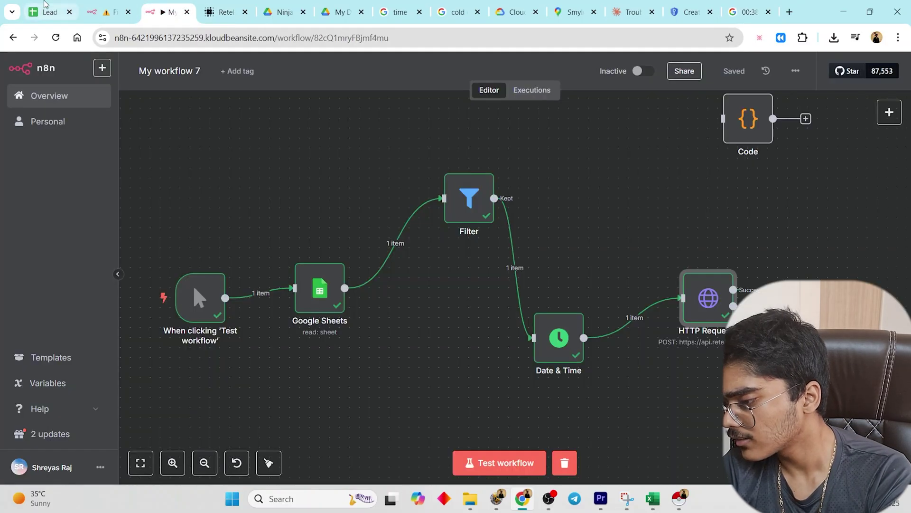
click(109, 11)
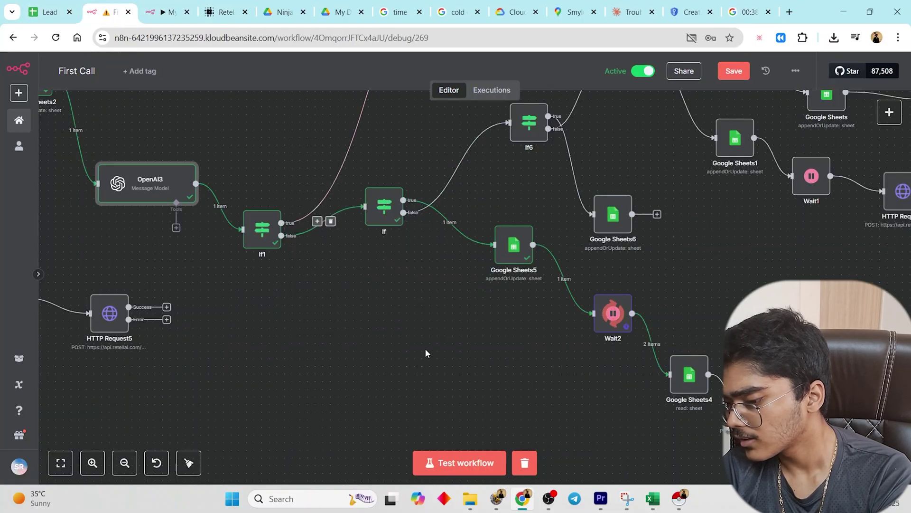
click(492, 90)
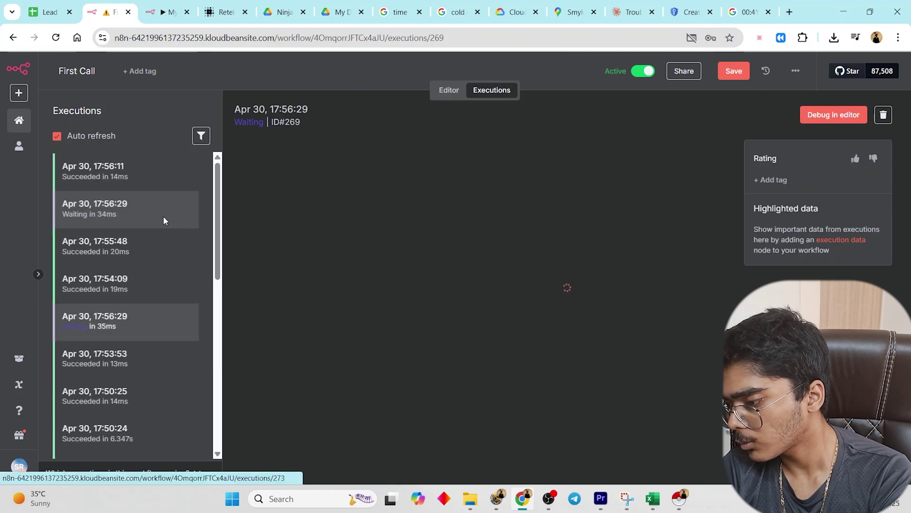
click(163, 216)
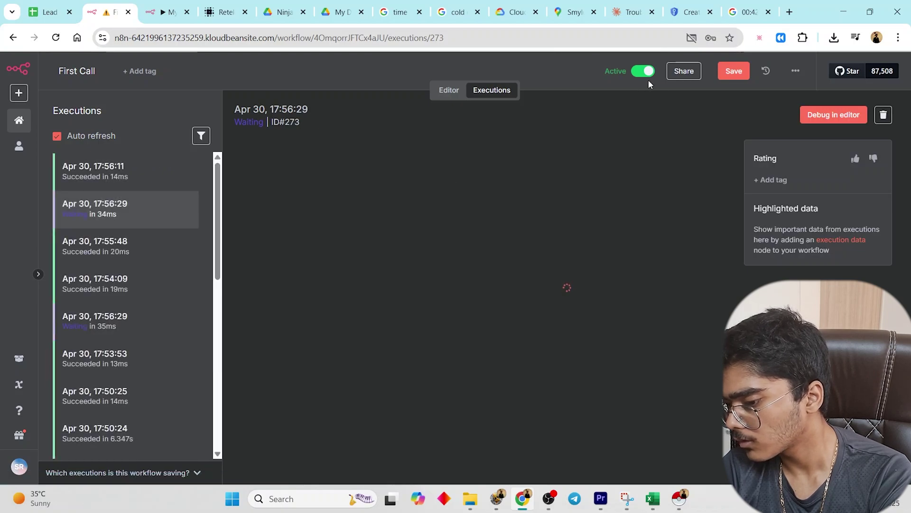
click(837, 115)
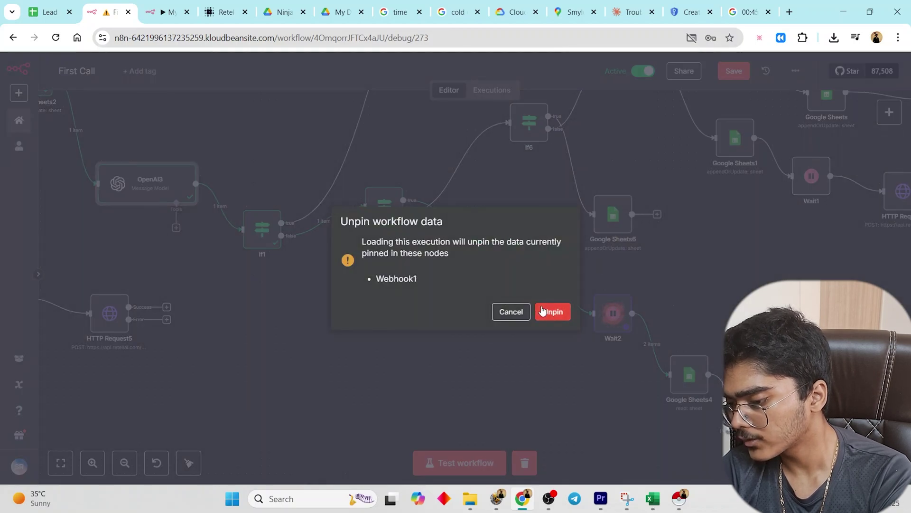
click(552, 312)
Inspect Wait2 and Google Sheets5 in the loaded execution, and review OpenAI3's output fields.
double_click(621, 330)
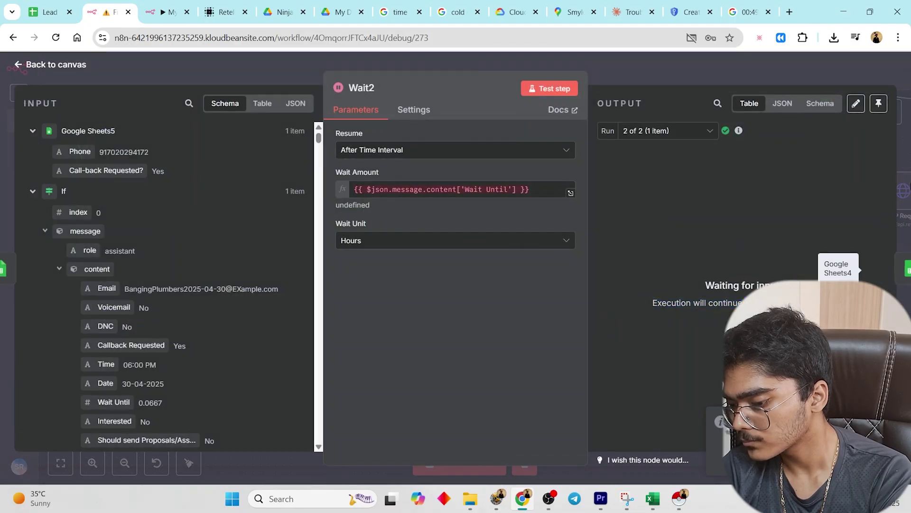
key(Escape)
double_click(613, 311)
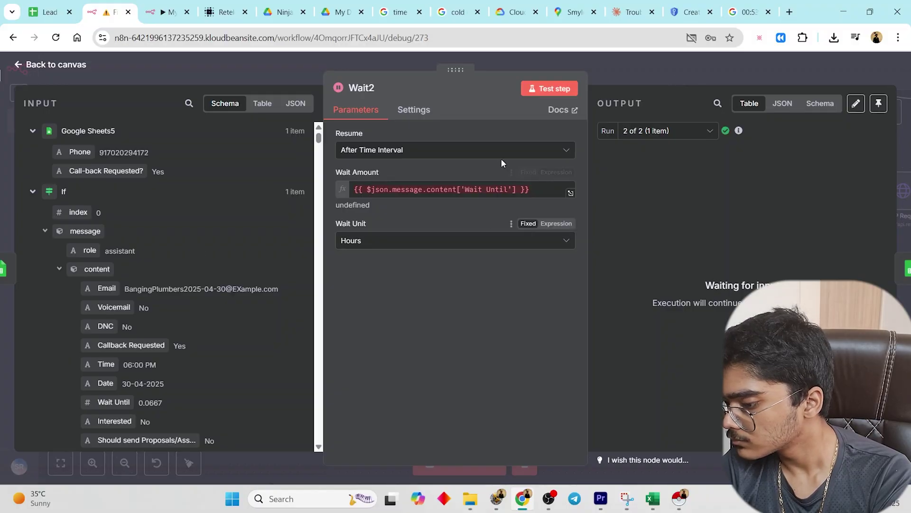
click(621, 61)
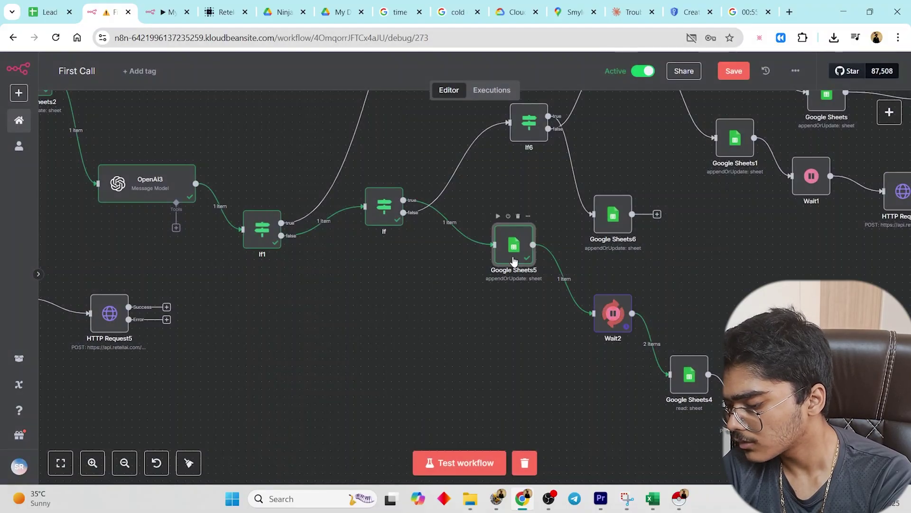
double_click(531, 267)
click(680, 70)
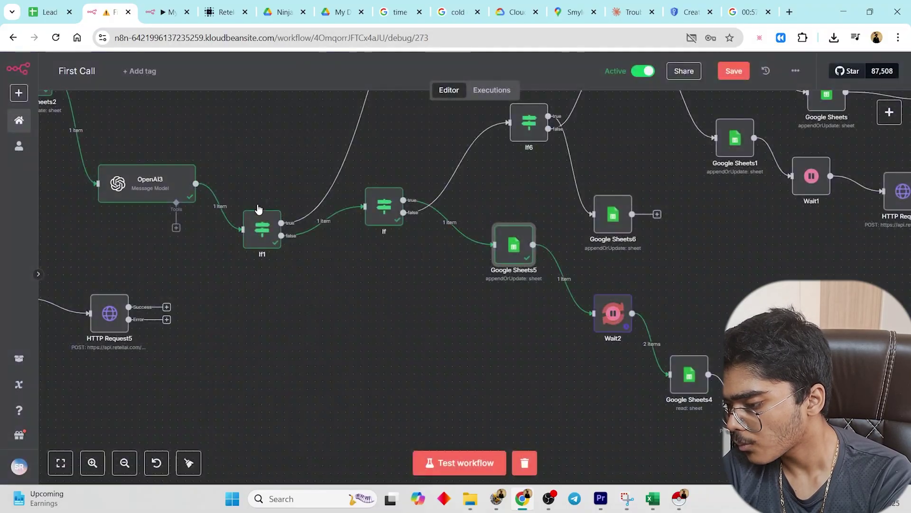
double_click(153, 190)
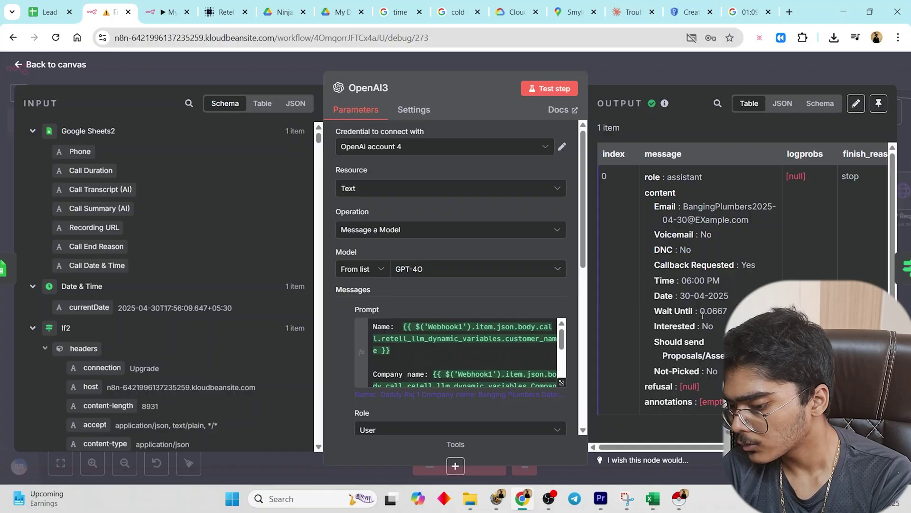
key(Escape)
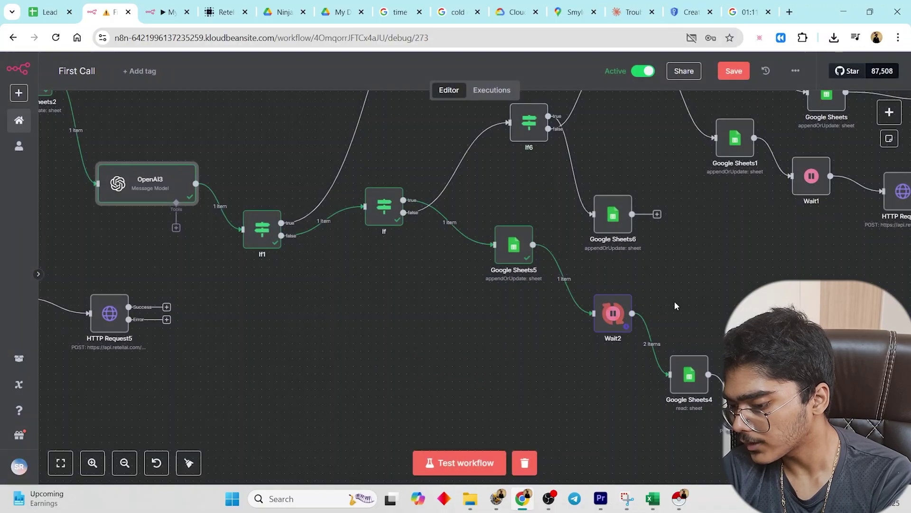
Check Wait2's resume status, wait amount expression and wait unit against its input data.
double_click(610, 321)
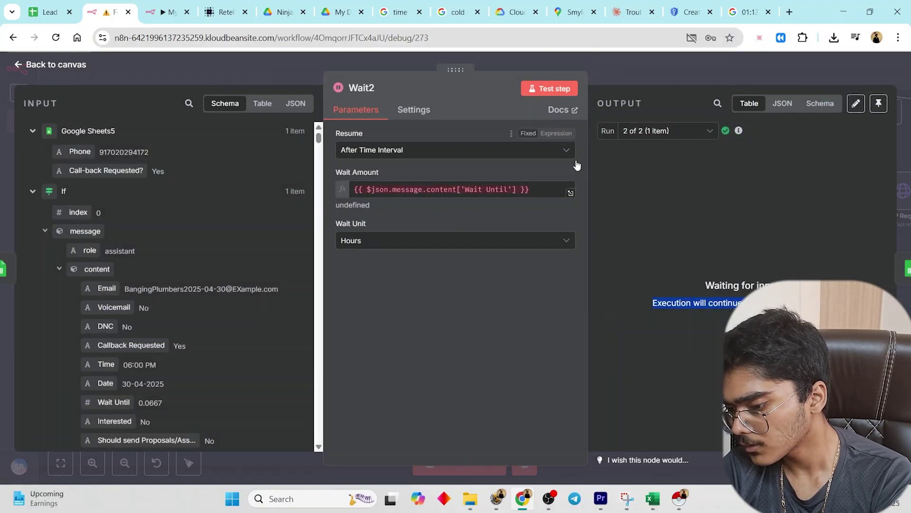
click(543, 190)
click(649, 282)
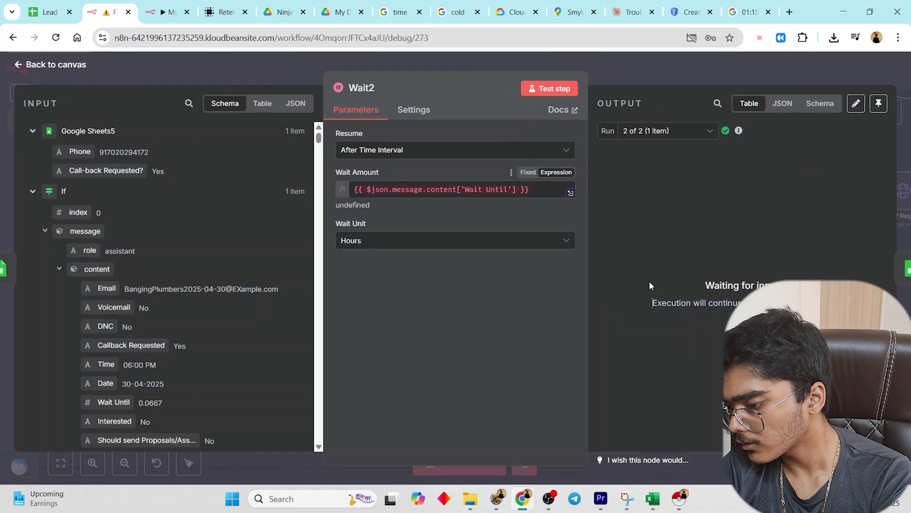
key(Escape)
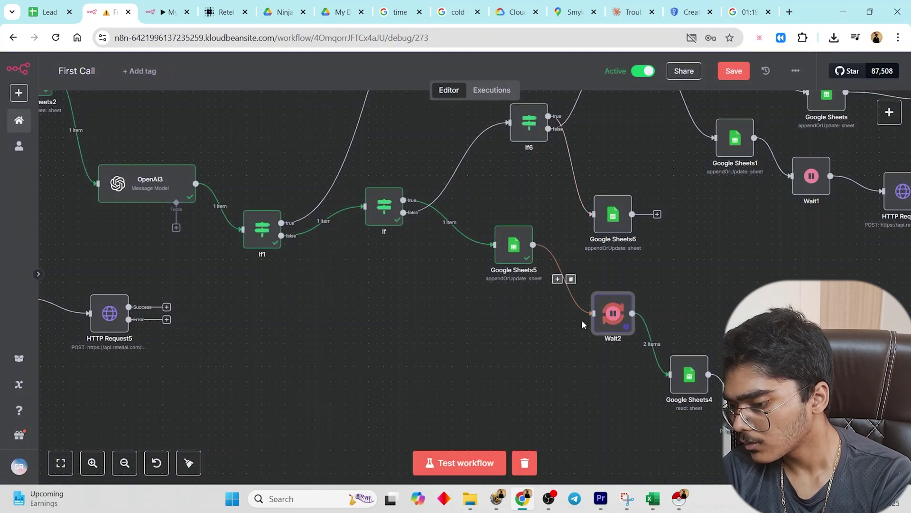
double_click(608, 314)
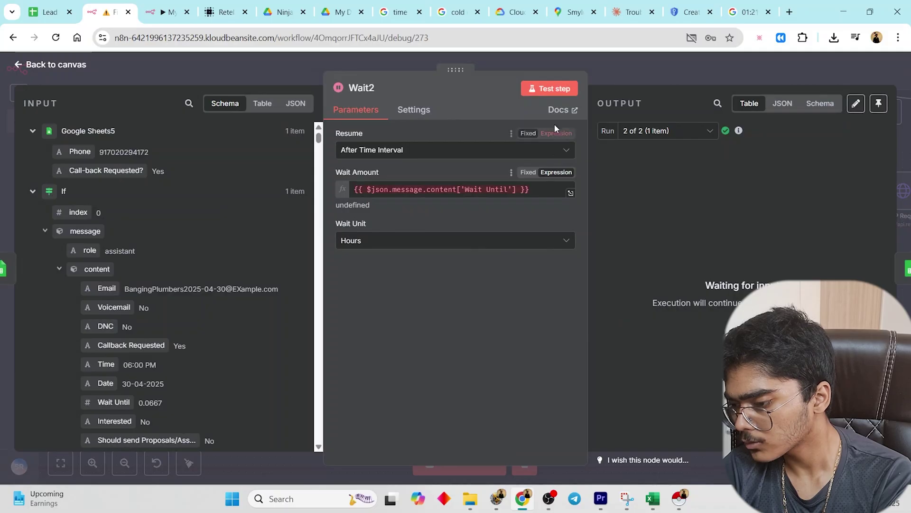
click(613, 81)
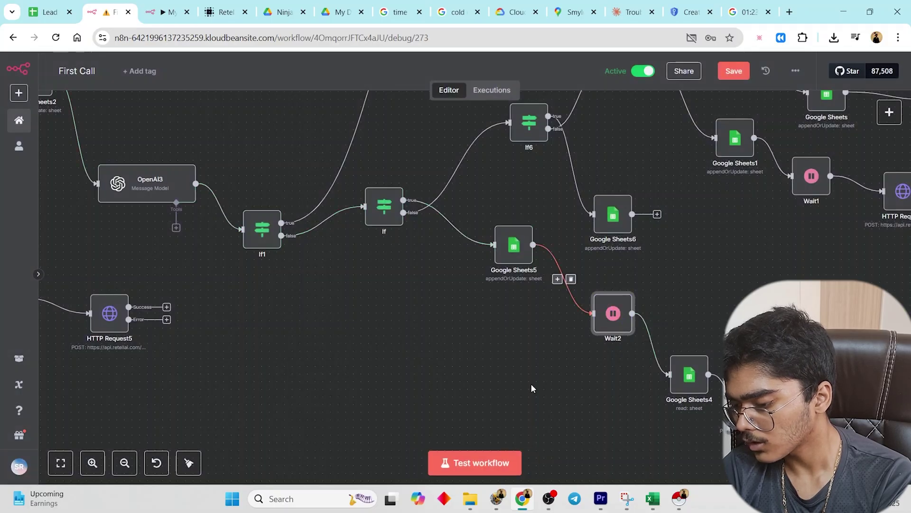
Test-run First Call, stop the run at Wait2, and review OpenAI3's output from that run.
click(477, 463)
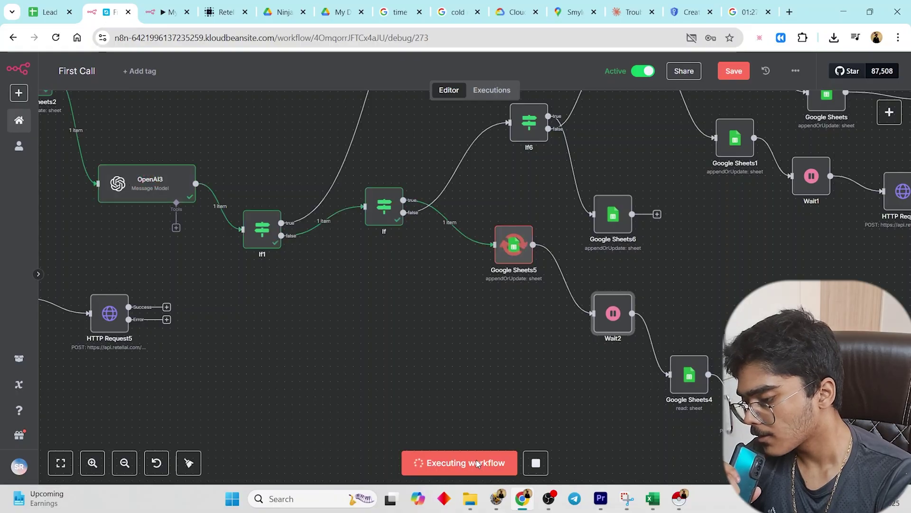
double_click(617, 319)
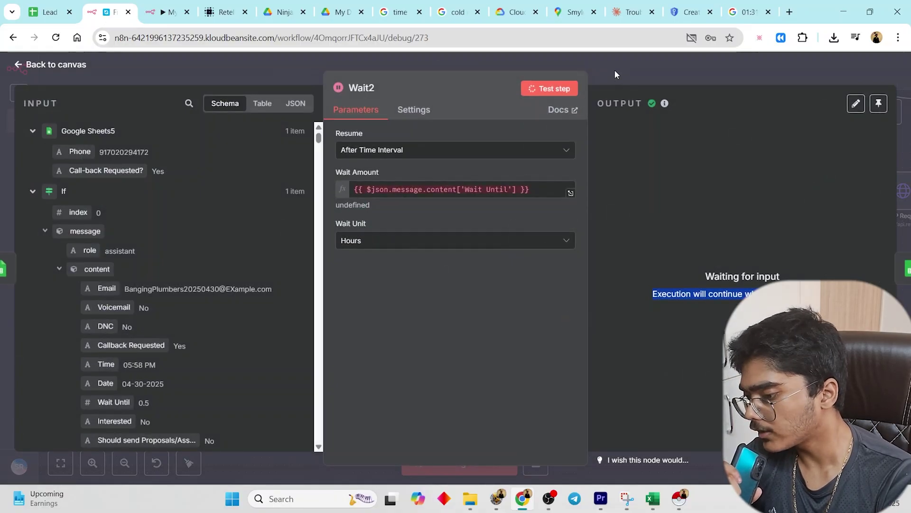
click(606, 145)
click(682, 71)
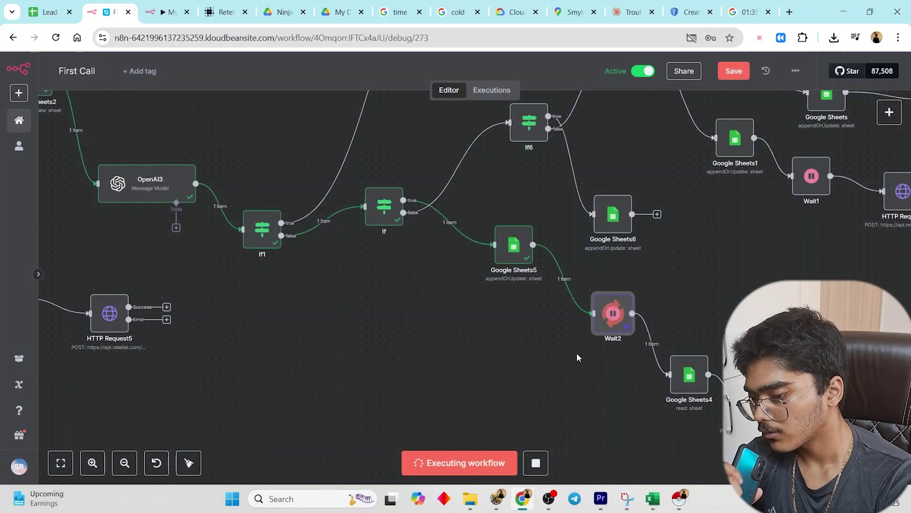
click(533, 463)
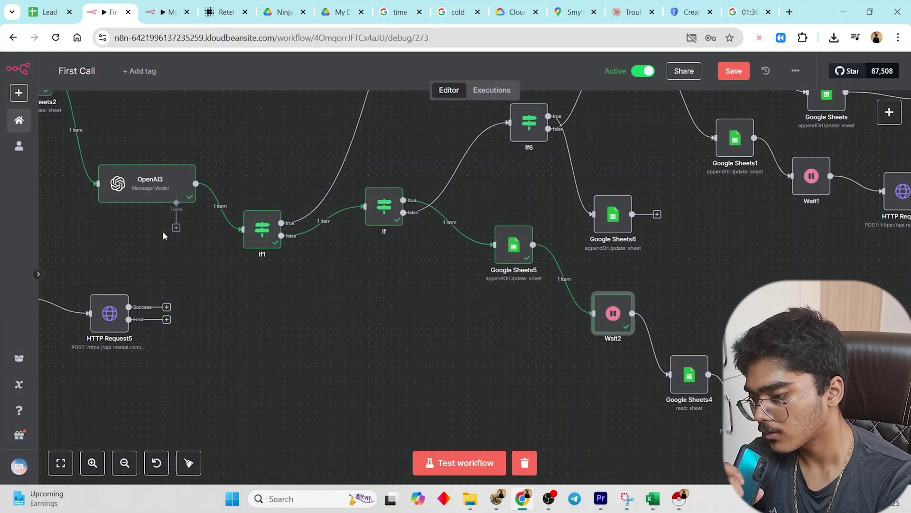
double_click(161, 187)
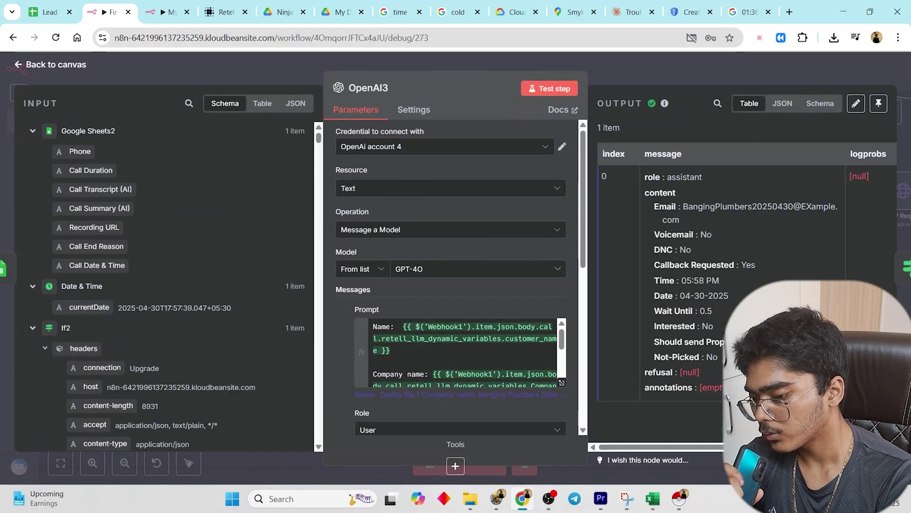
key(Escape)
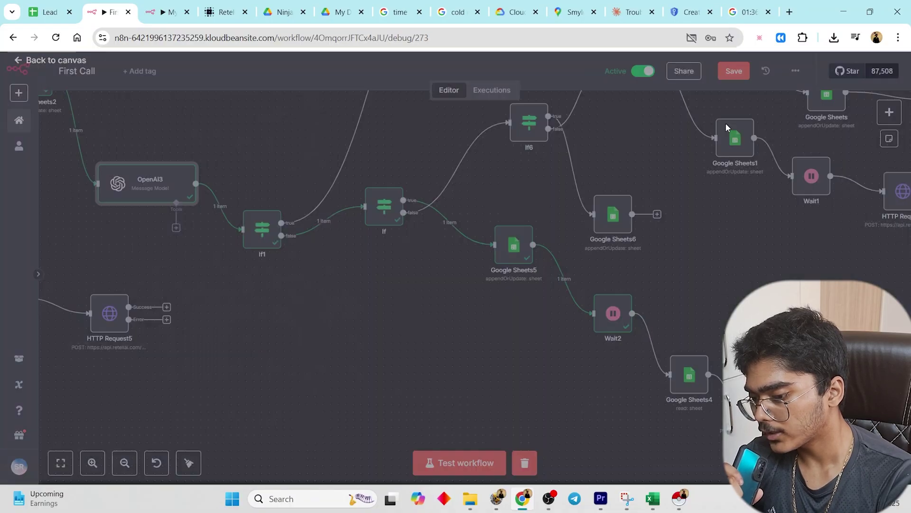
Reload execution ID#273 from First Call's execution history into the editor, unpinning the Webhook1 data again.
click(496, 91)
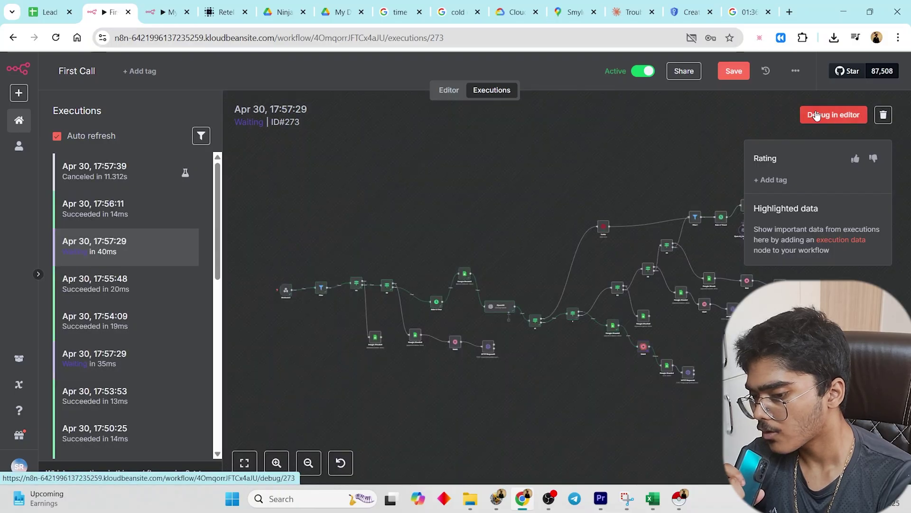
click(826, 114)
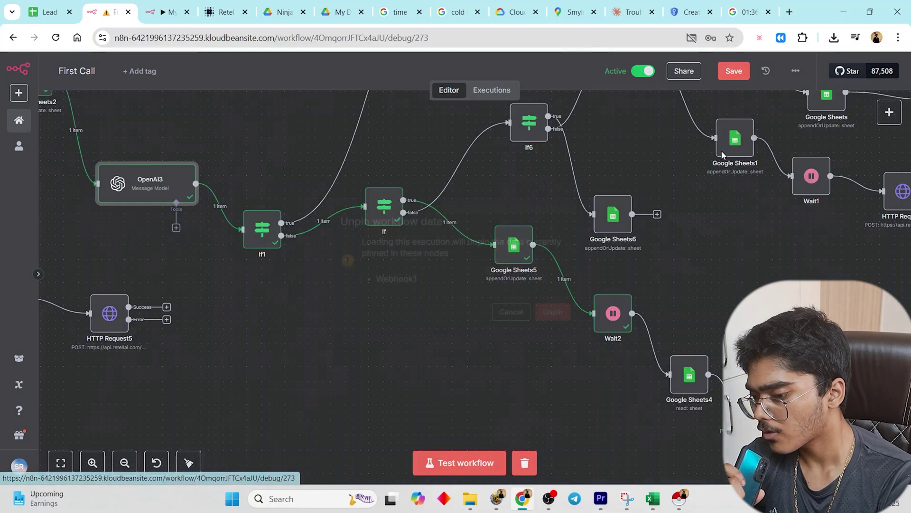
click(545, 312)
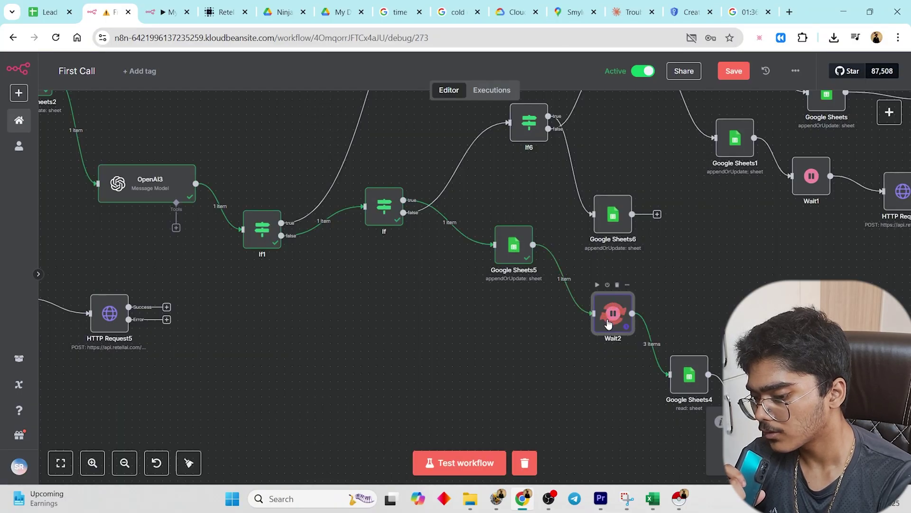
Recheck Wait2, Google Sheets5 and OpenAI3's Wait Until value in the reloaded execution.
double_click(612, 314)
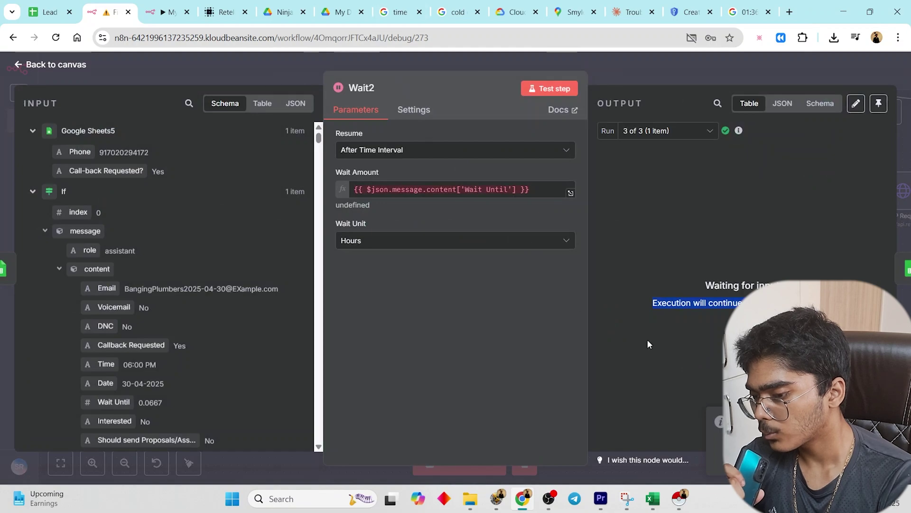
click(644, 70)
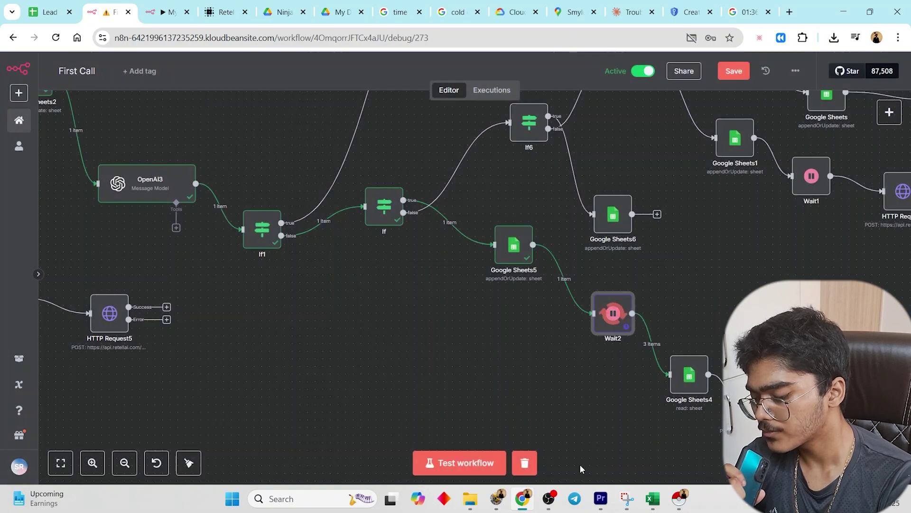
double_click(517, 262)
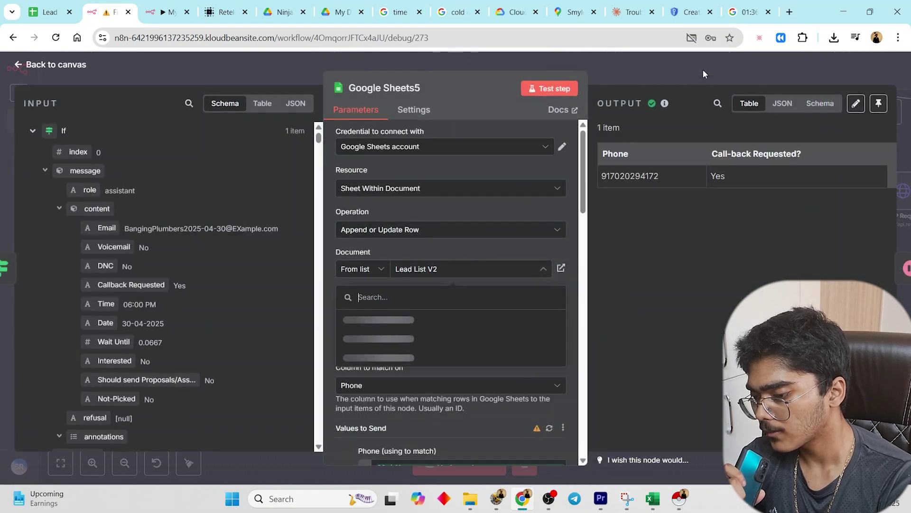
click(688, 79)
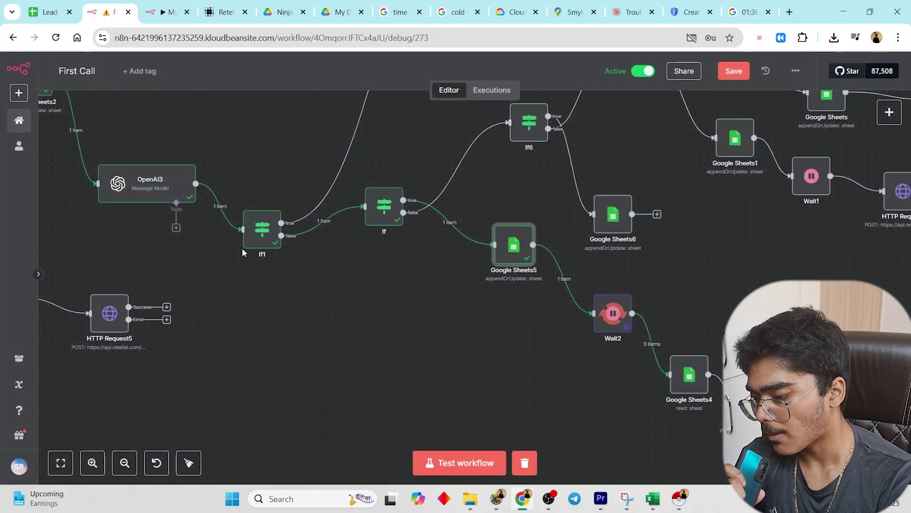
double_click(176, 188)
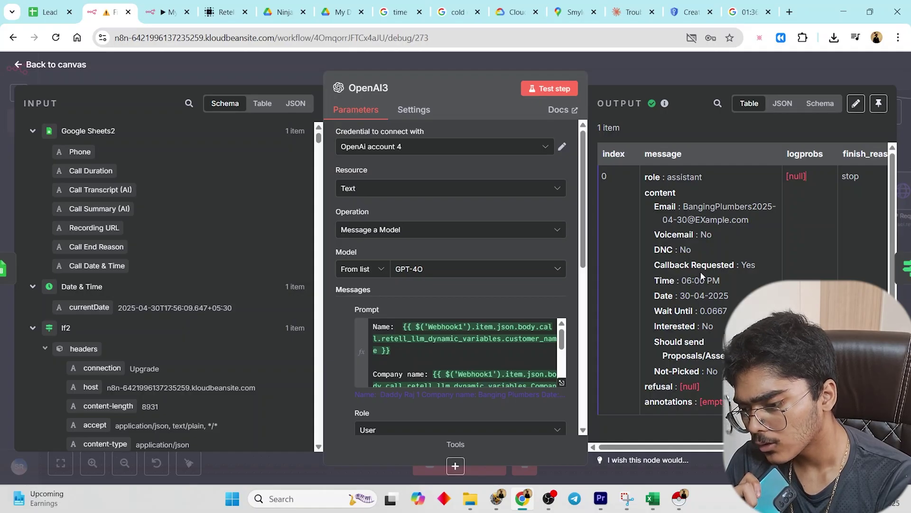
click(701, 310)
Search the web for "how much is 0.0667 hour" and read the full conversion into minutes.
click(791, 9)
text(how muc h)
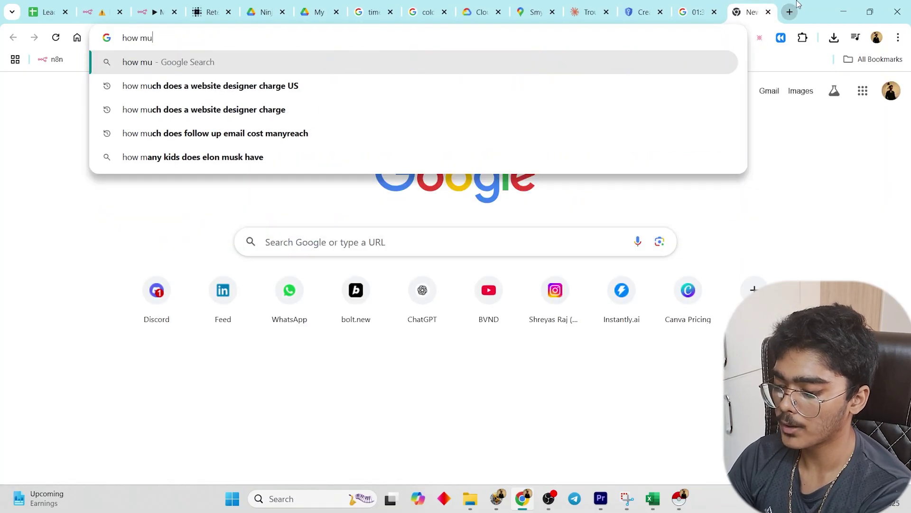
key(BackSpace)
key(BackSpace)
key(BackSpace)
text(h is t)
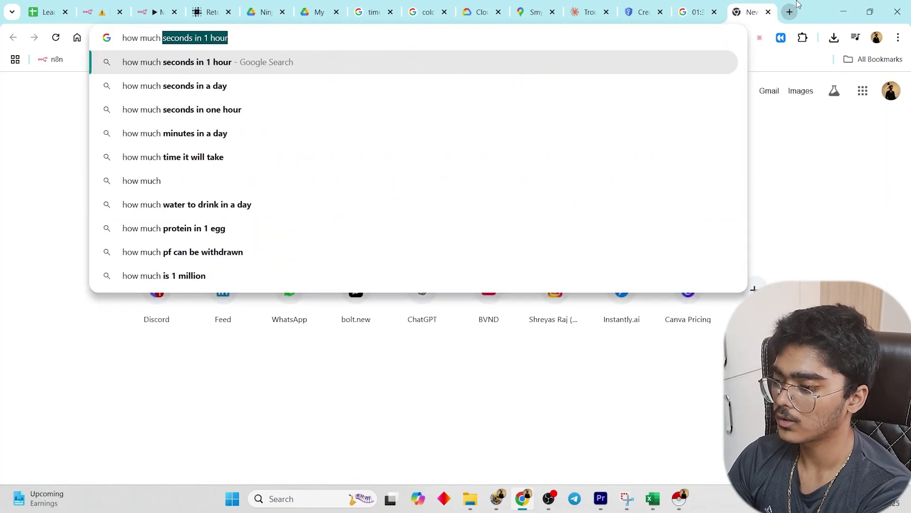
key(BackSpace)
text(0.0667)
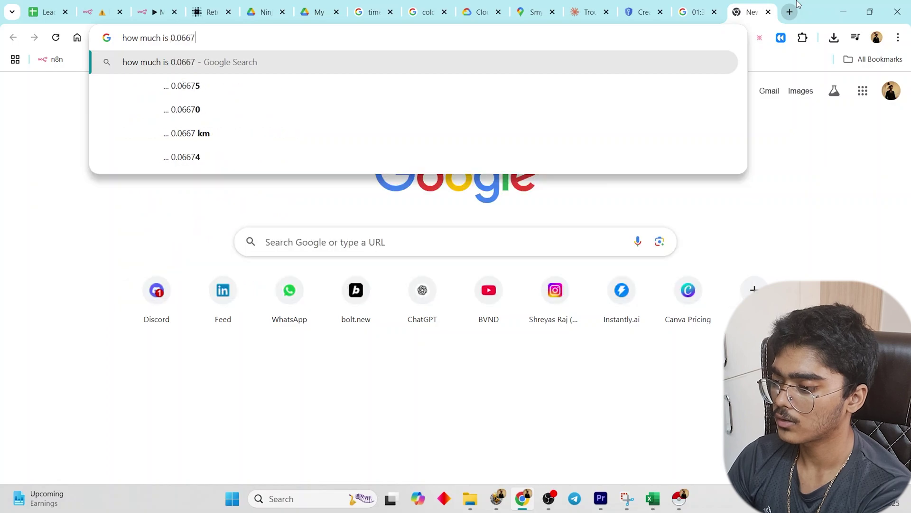
text( hour)
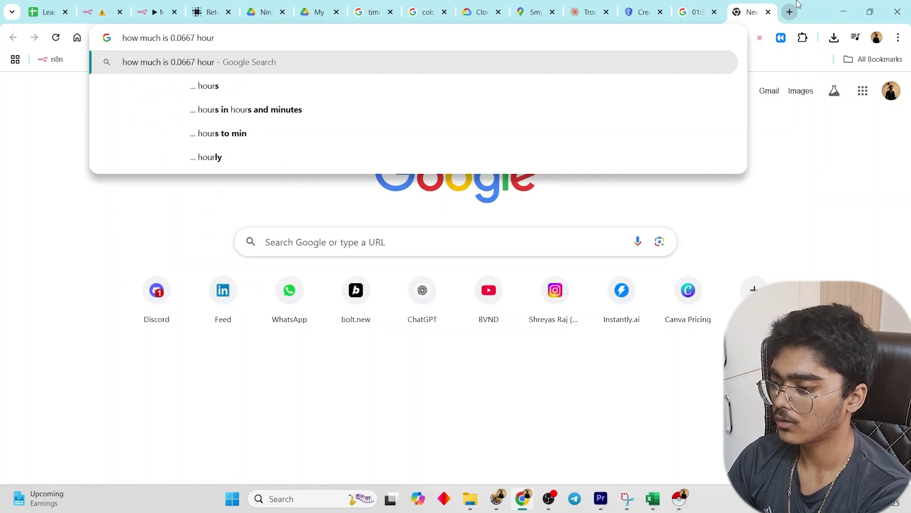
key(Return)
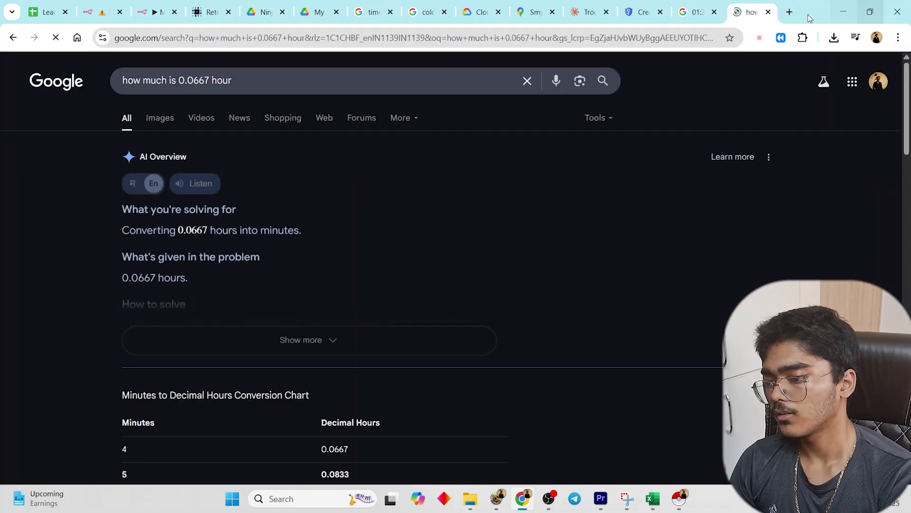
click(326, 341)
scroll(303, 323, down, 3)
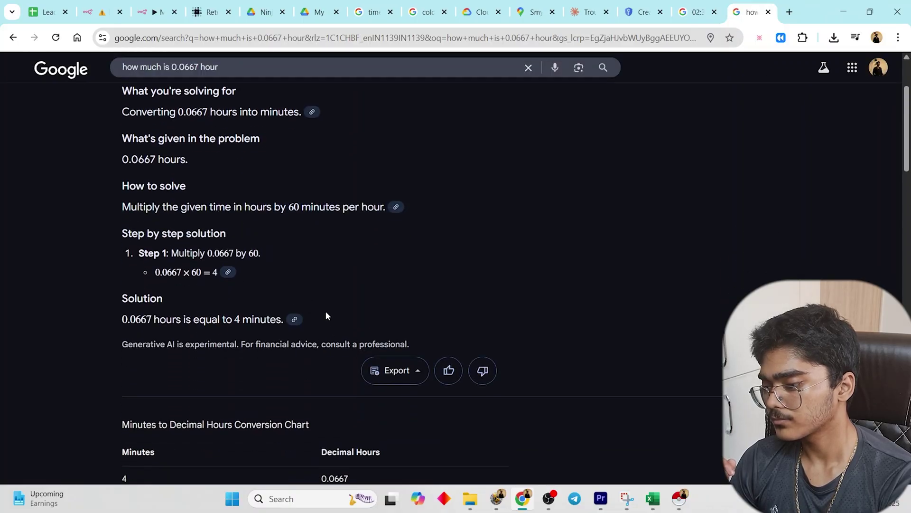
scroll(226, 323, down, 3)
Return to OpenAI3 in the First Call workflow and find the wait-until-in-hours instruction in its enlarged system prompt.
click(436, 3)
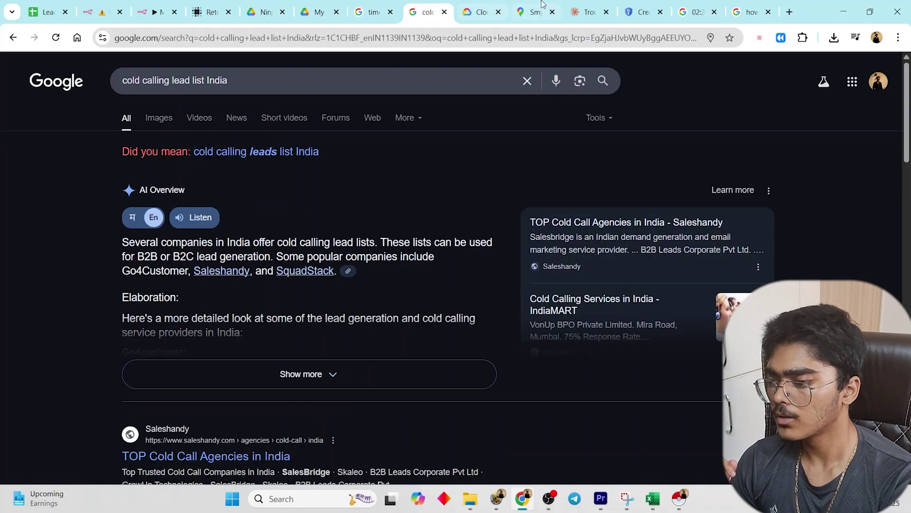
click(155, 7)
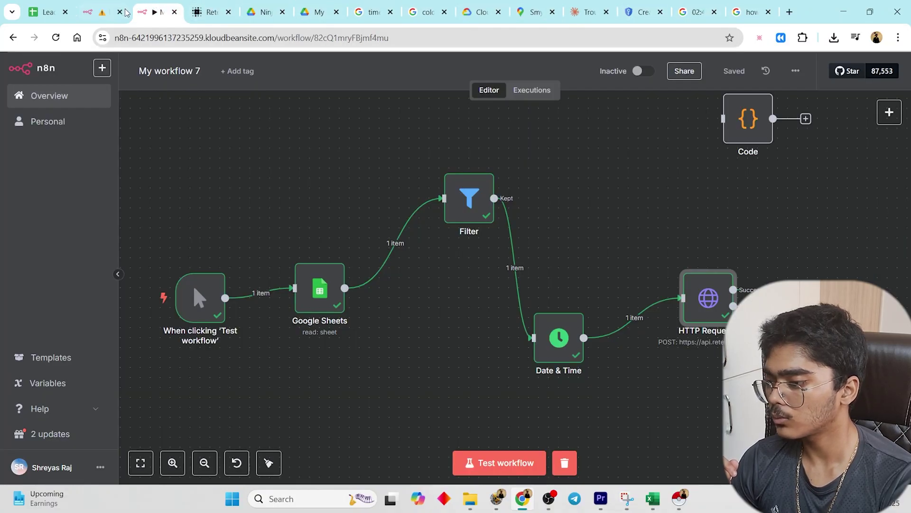
click(112, 9)
scroll(517, 353, down, 5)
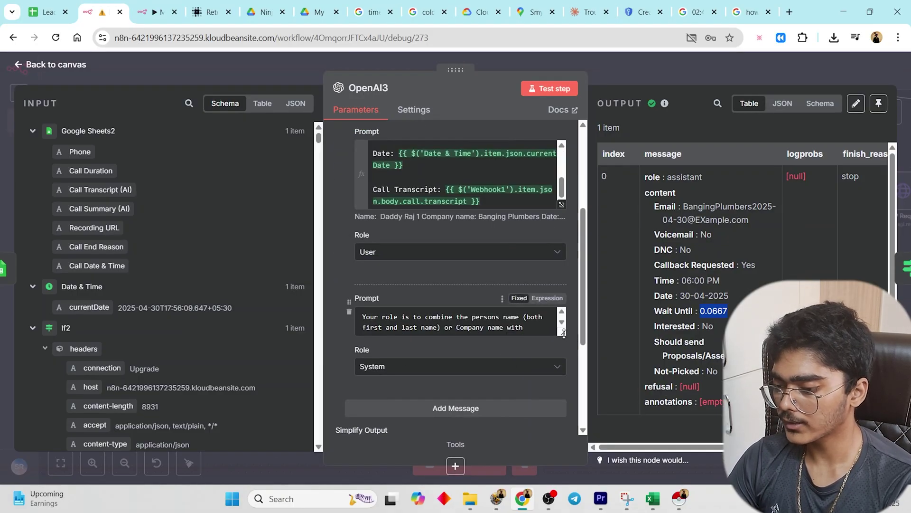
click(560, 343)
scroll(508, 367, down, 3)
scroll(508, 366, down, 8)
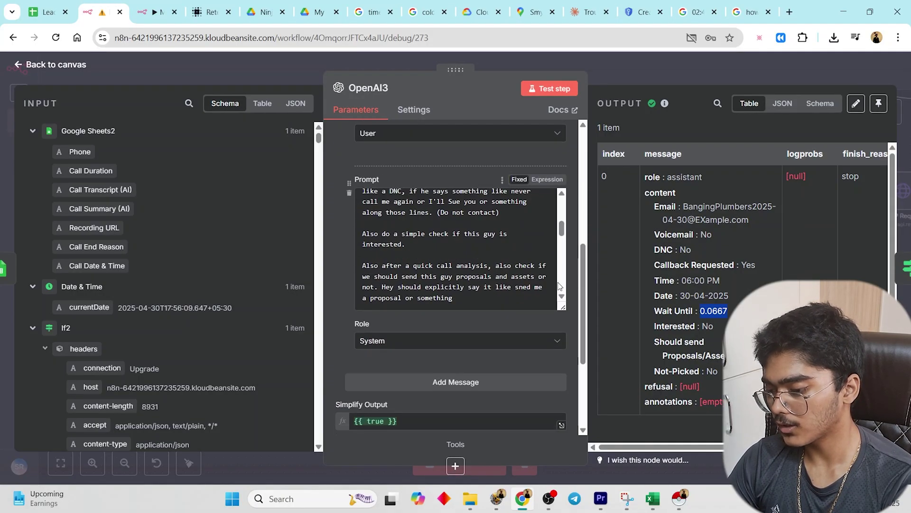
scroll(467, 282, down, 1)
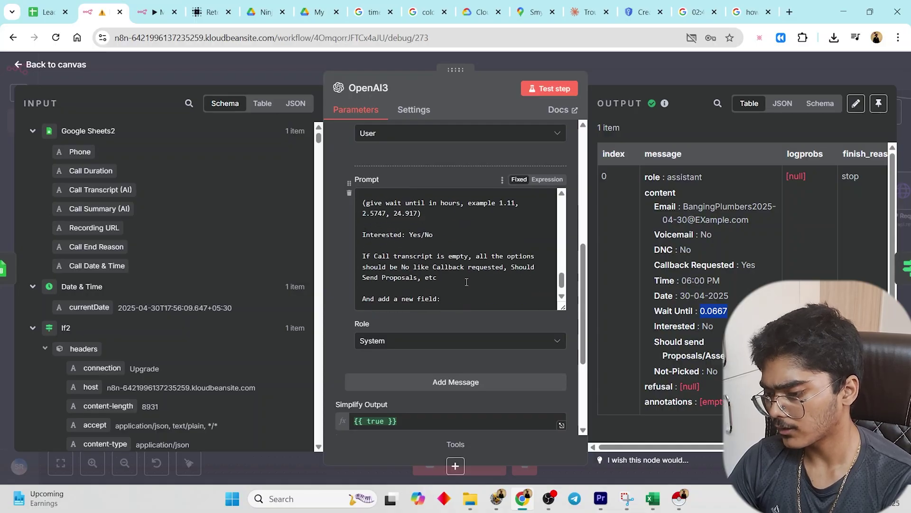
scroll(467, 282, up, 3)
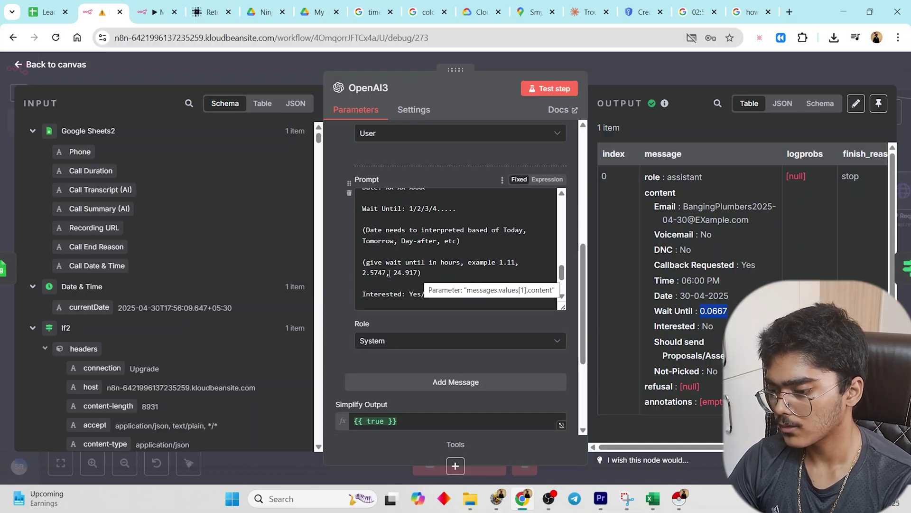
Add the lines "eg. call me back in 30 seconds:" and "Output:" inside the wait-until instruction, before its closing bracket.
click(418, 272)
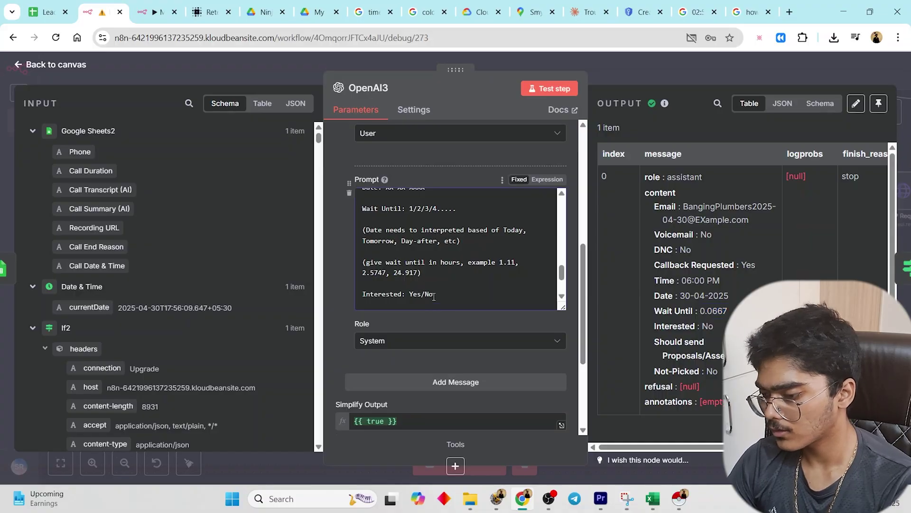
scroll(433, 297, down, 2)
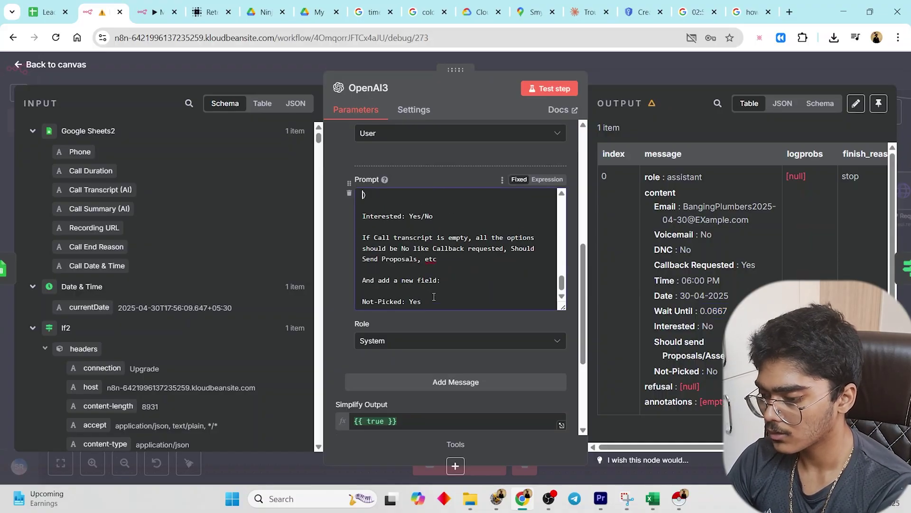
scroll(433, 285, up, 2)
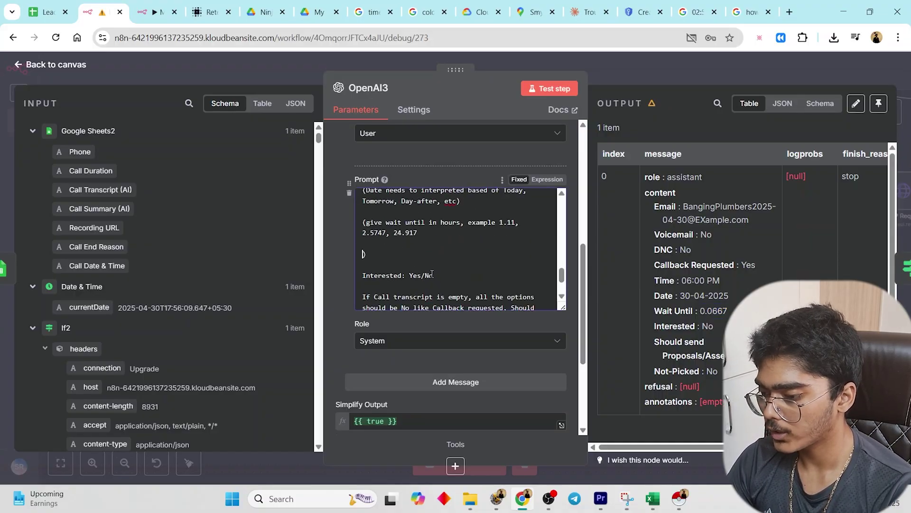
key(Return)
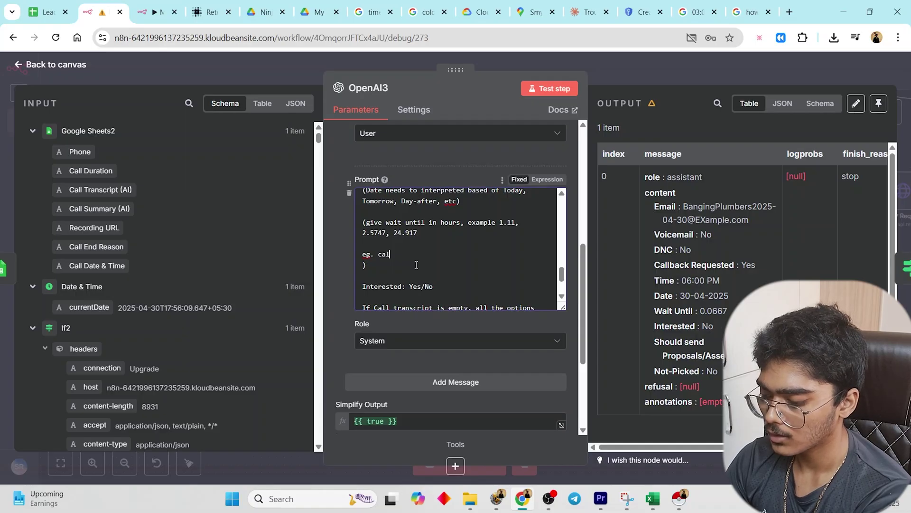
text(eg. call me back in )
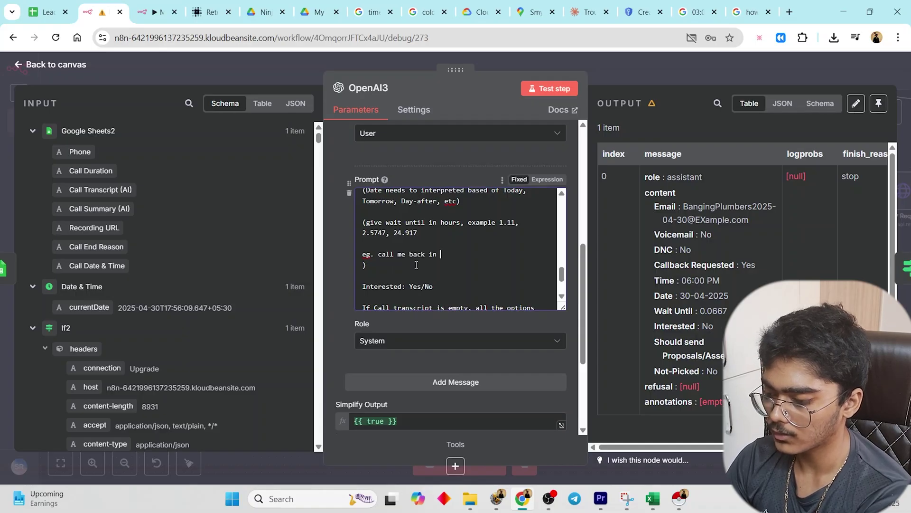
text(30 seconds:)
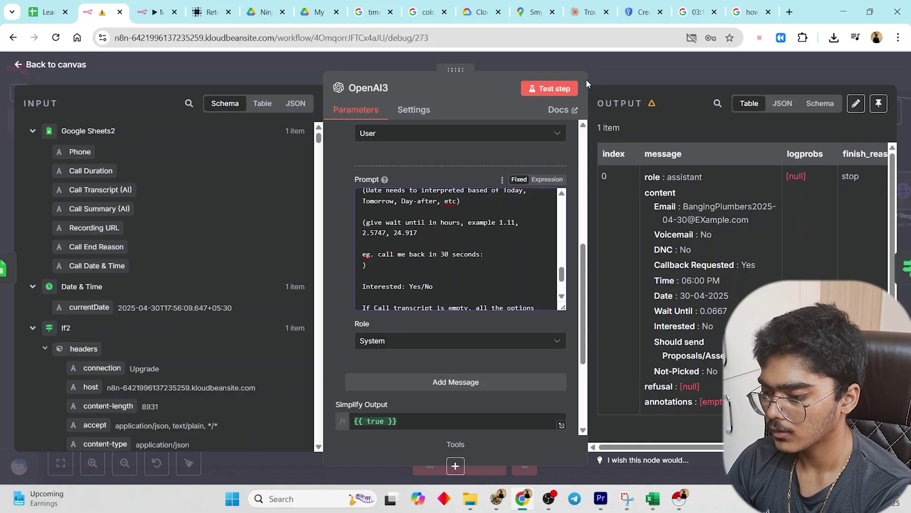
key(Return)
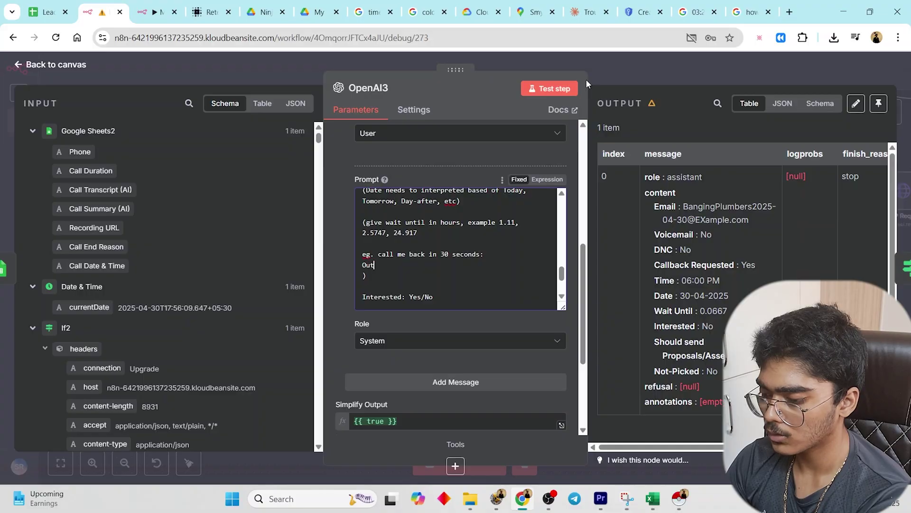
text(Output:)
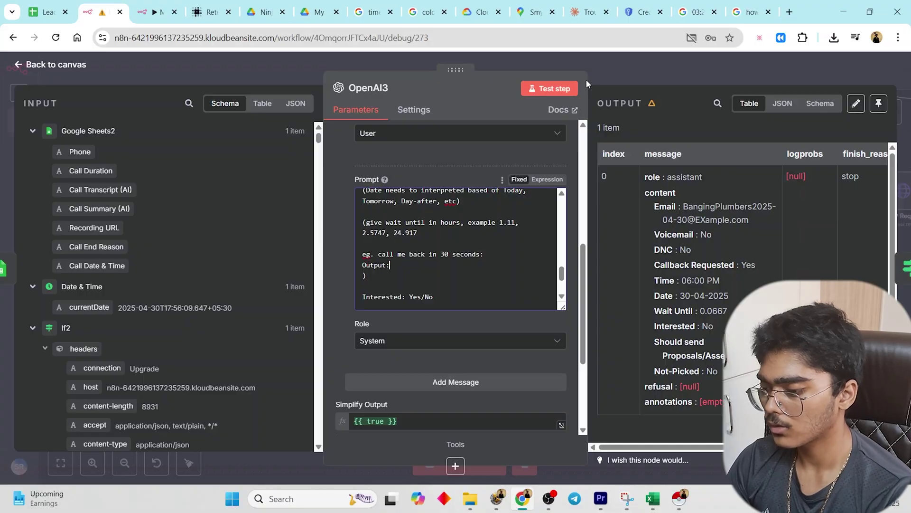
Search the web for "30 secs in hours" in place of the previous conversion query.
click(764, 6)
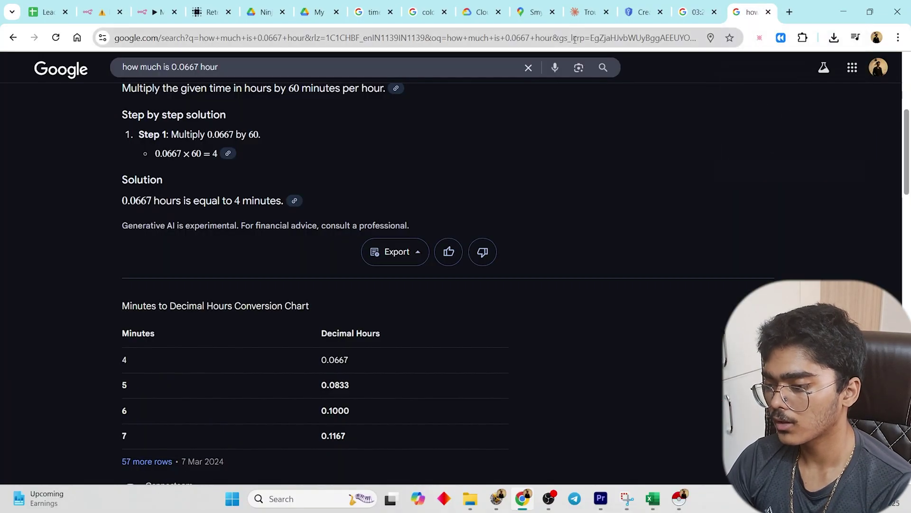
click(526, 66)
text(30 ses)
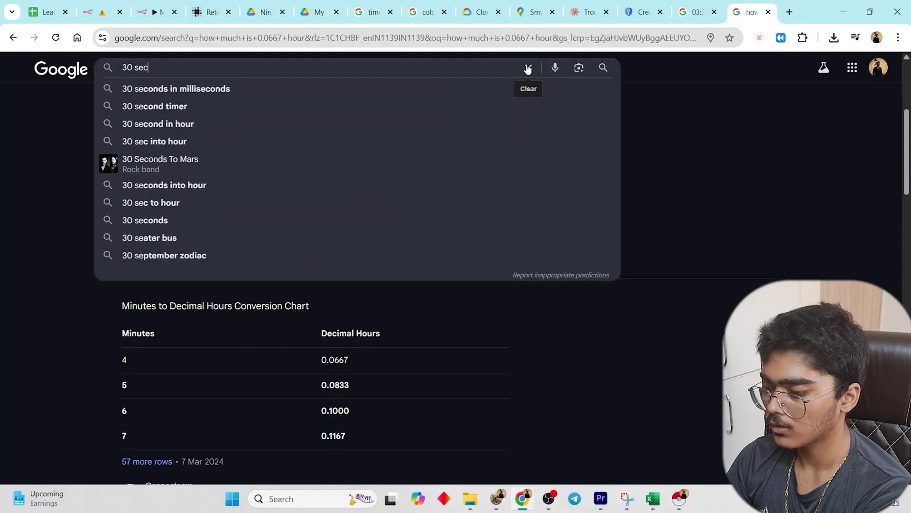
text(s om jpi)
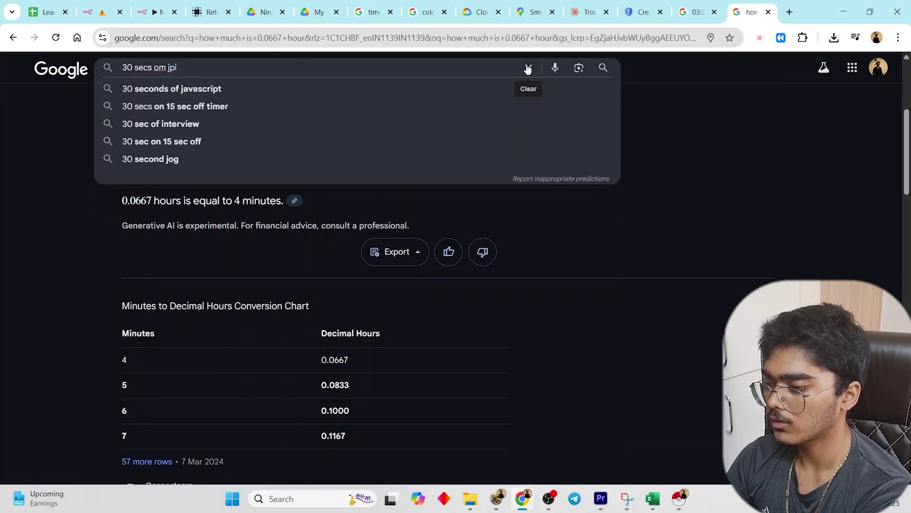
key(BackSpace)
key(BackSpace)
key(BackSpace)
key(BackSpace)
key(BackSpace)
key(BackSpace)
text(in)
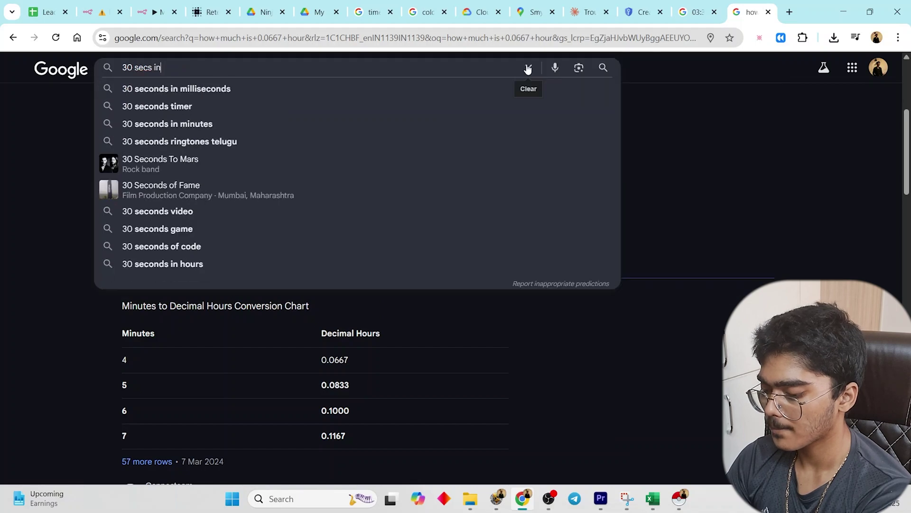
text( hours)
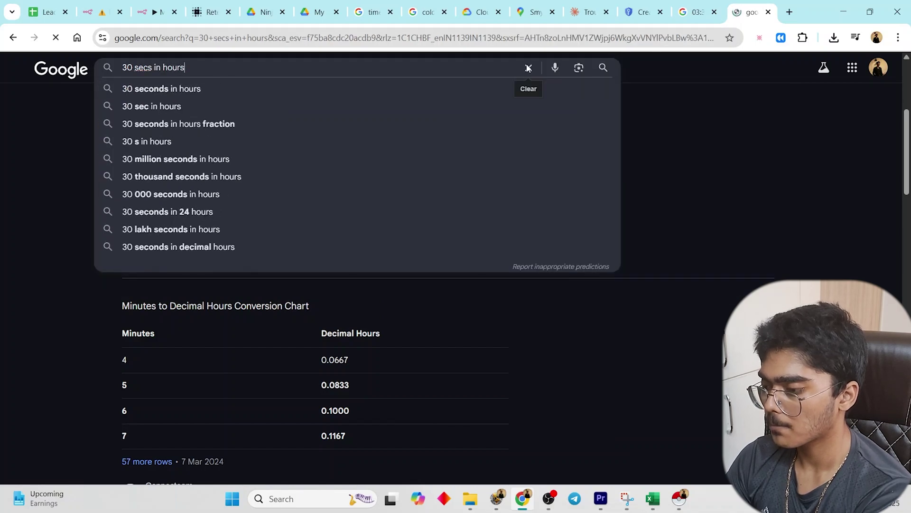
key(Return)
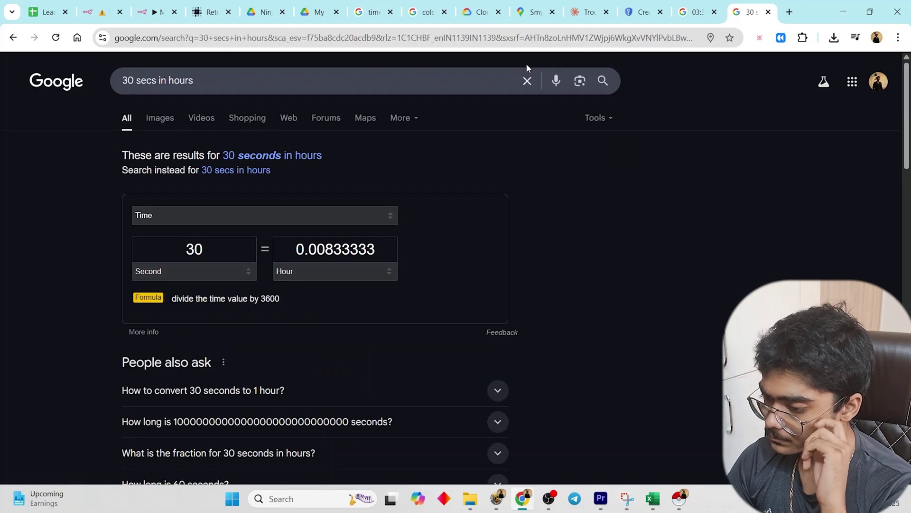
Copy the converted value 0.00833333 from the search result into the Output line of OpenAI3's 30-second example.
double_click(368, 247)
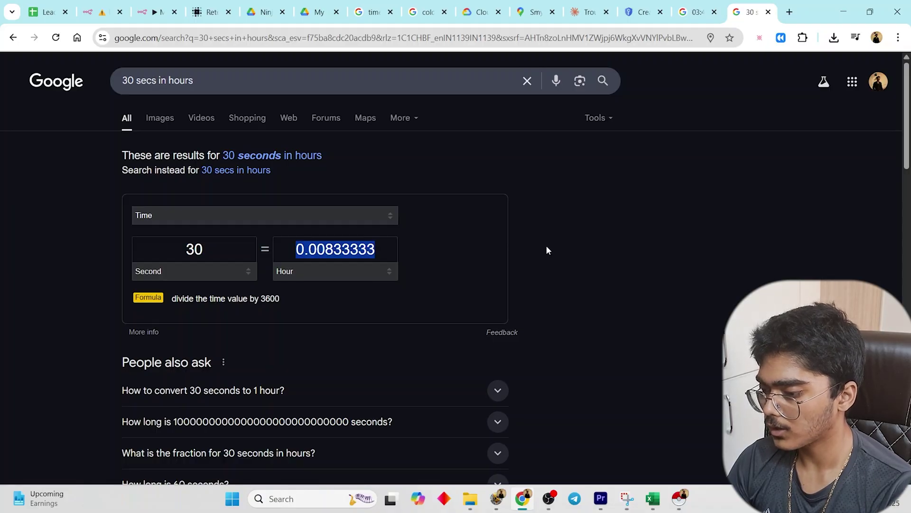
key(ctrl+c)
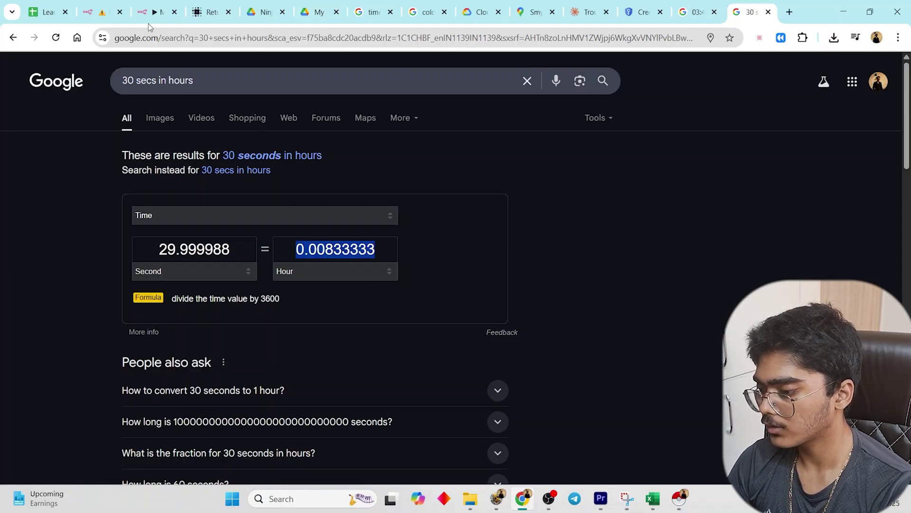
click(109, 6)
key(ctrl+v)
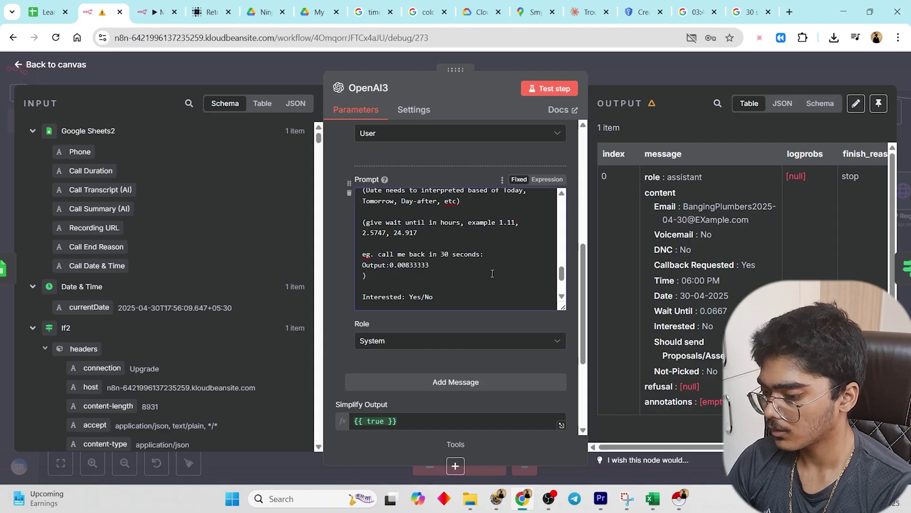
Duplicate the 30-second callback example and its Output line below the original in the system prompt.
key(Return)
key(Return)
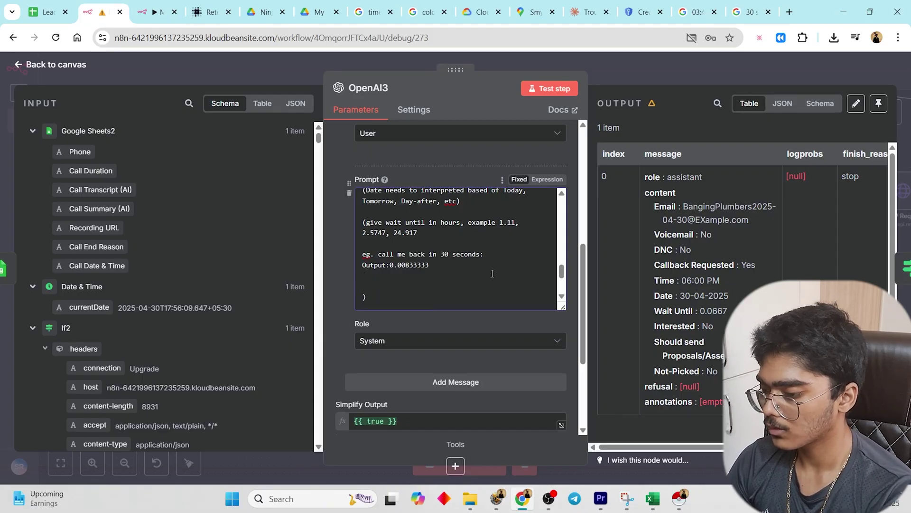
drag(471, 270, 364, 256)
click(397, 278)
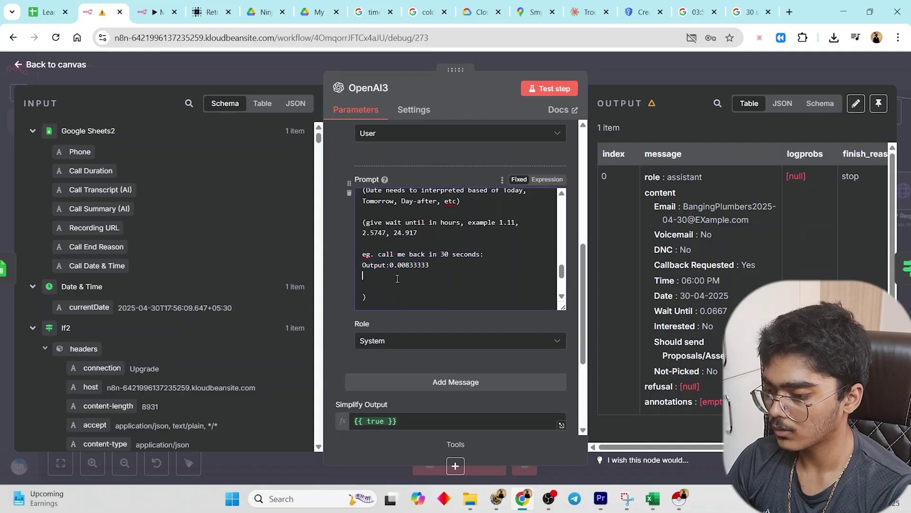
key(ctrl+v)
Change the duplicated example to 30 minutes with Output 0.5, close OpenAI3 and save the First Call workflow.
drag(452, 287, 477, 287)
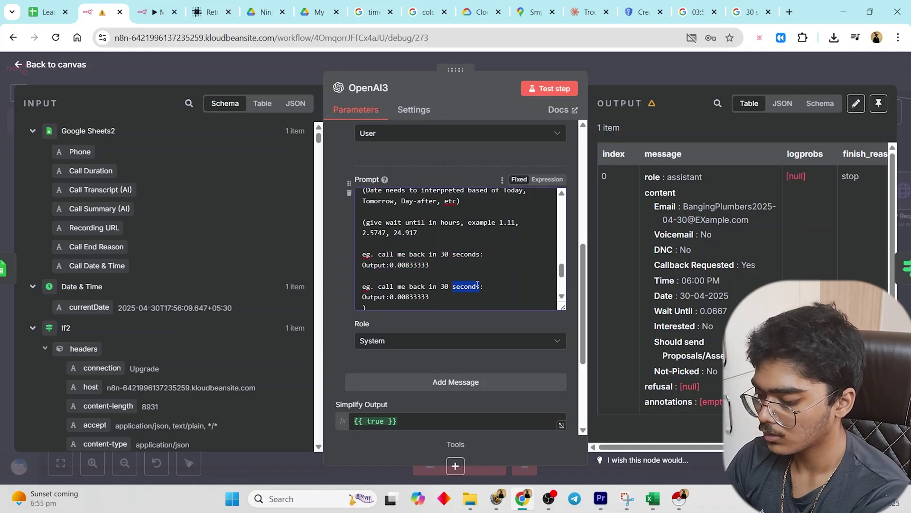
text(minutes)
drag(397, 297, 437, 298)
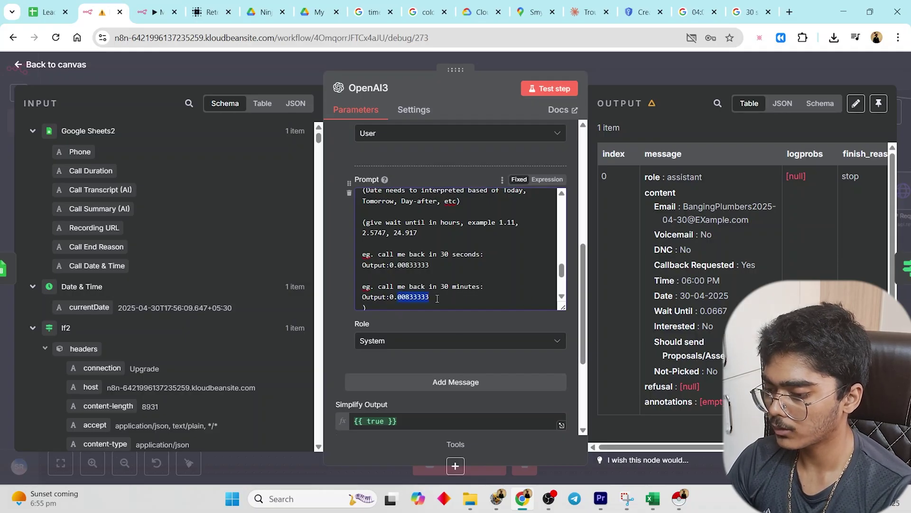
text(5)
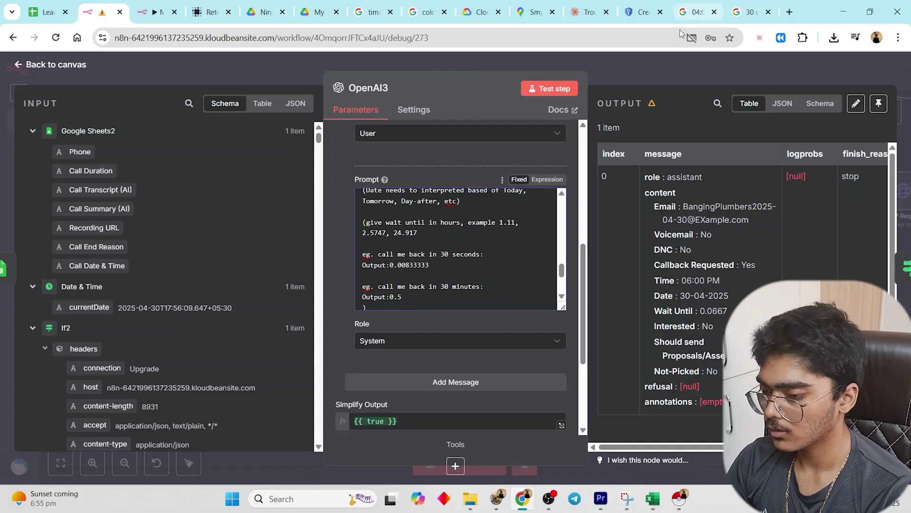
click(671, 66)
key(ctrl+s)
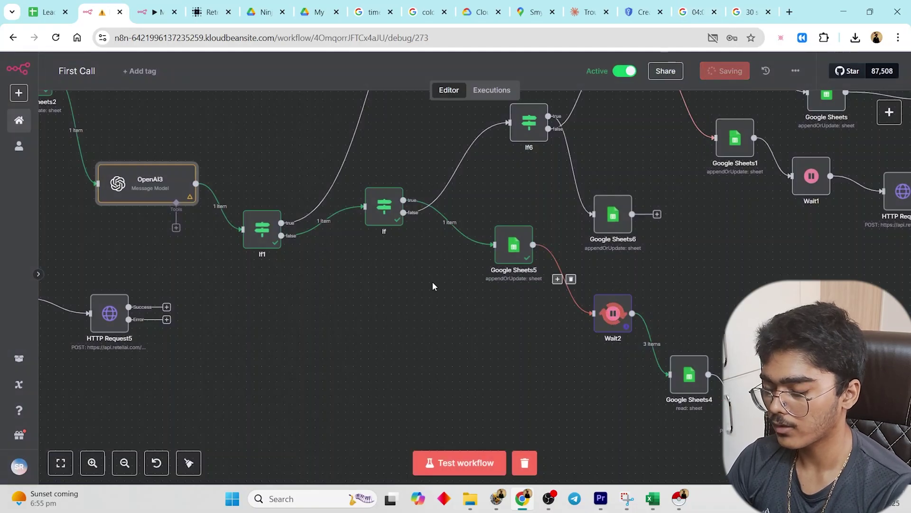
In the Lead List V2 spreadsheet, change the call status in cell A12 to not-called.
scroll(423, 285, left, 10)
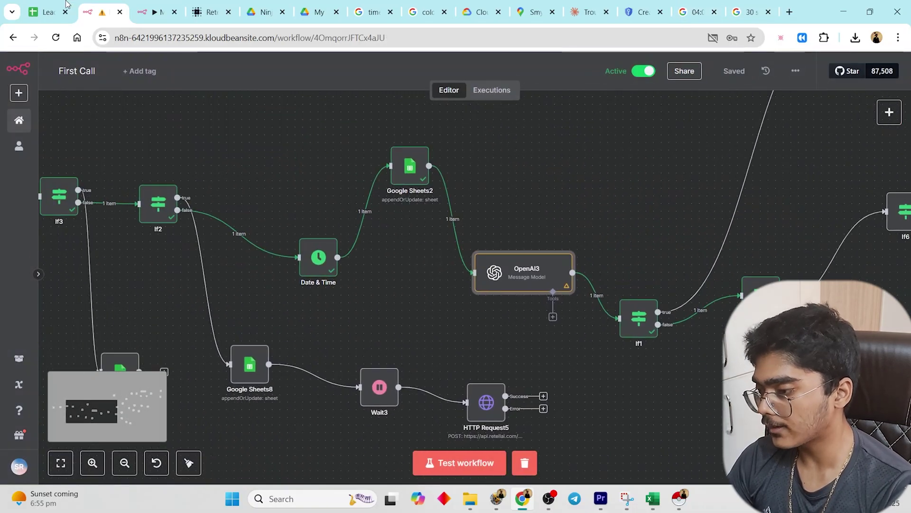
click(67, 5)
click(44, 400)
double_click(44, 400)
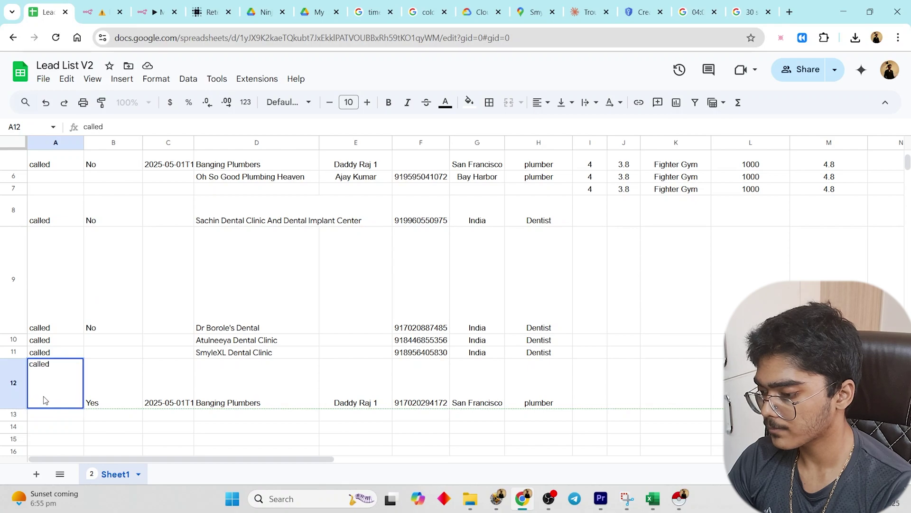
double_click(30, 370)
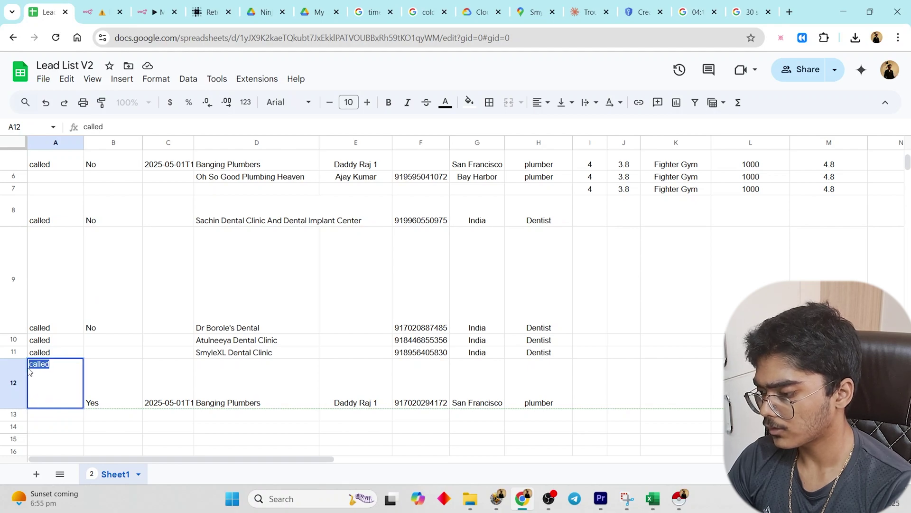
key(Left)
text(not-)
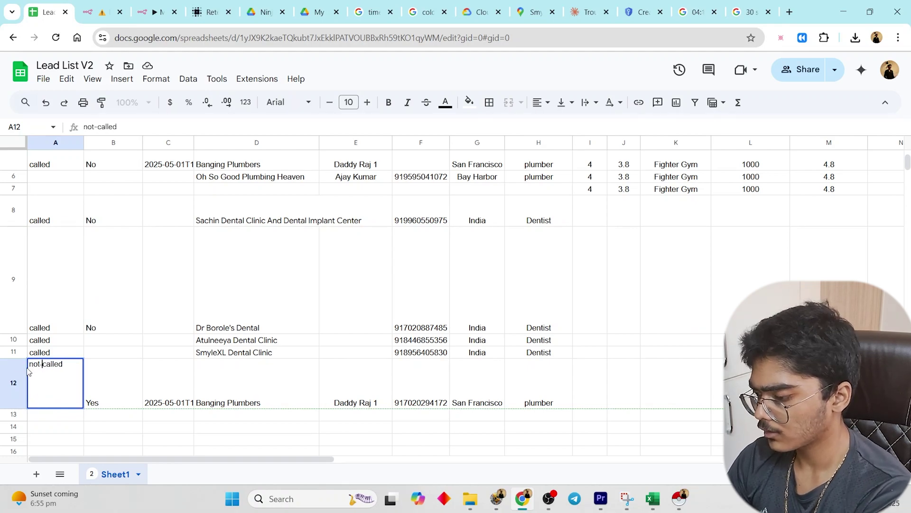
key(Return)
Run a test of My workflow 7 to call the lead marked not-called.
click(172, 6)
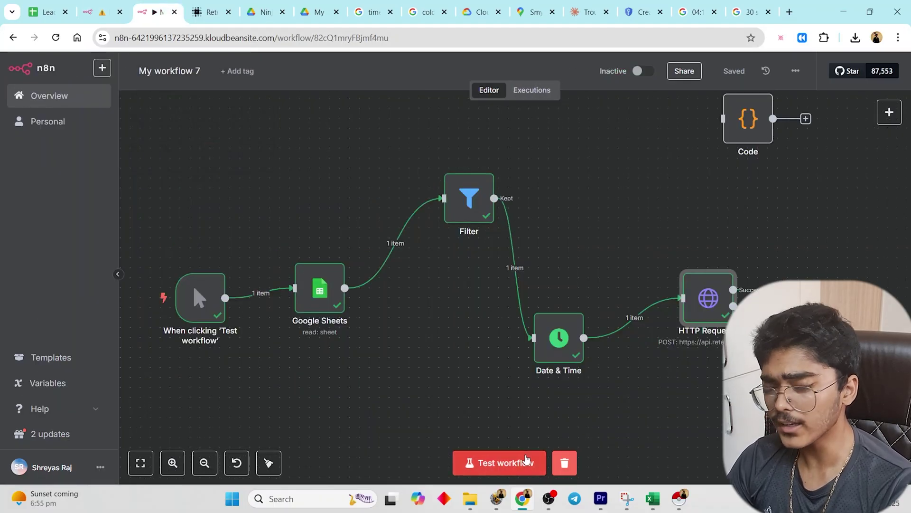
click(525, 461)
click(84, 5)
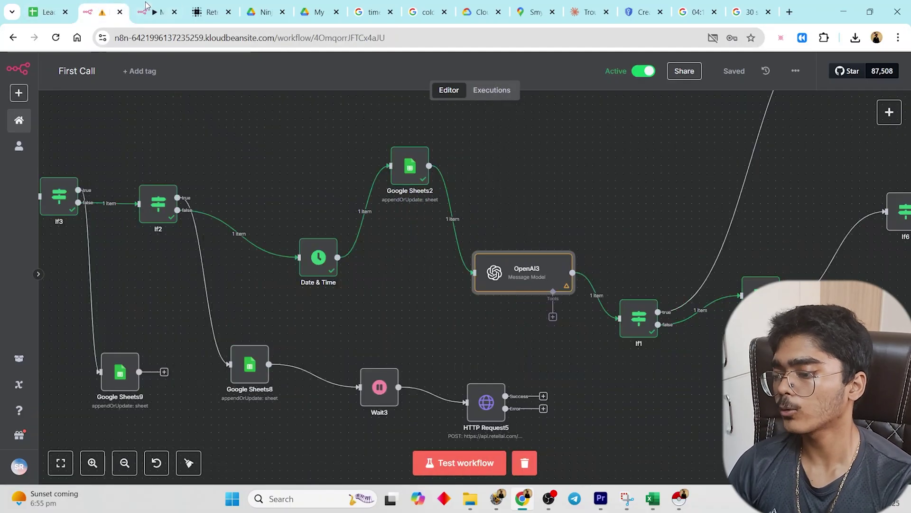
click(165, 6)
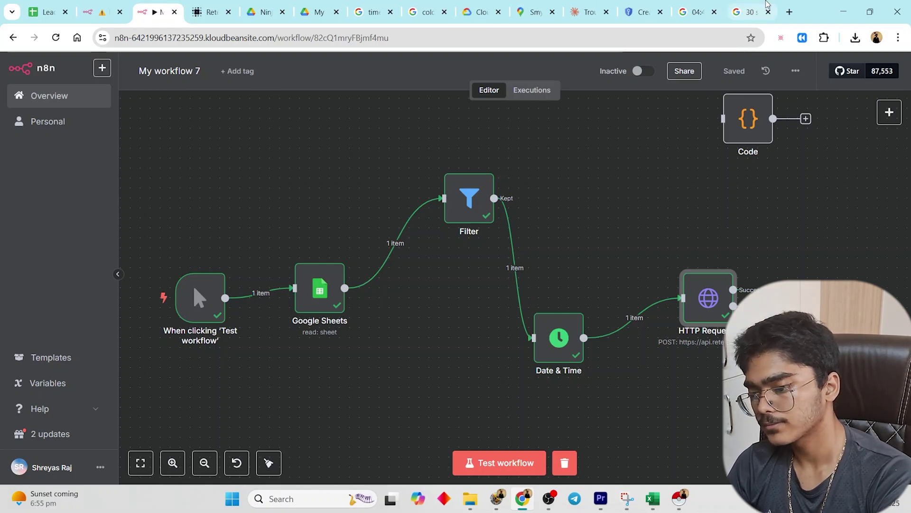
Reset the Google stopwatch to zero and start it again to time the callback.
click(731, 10)
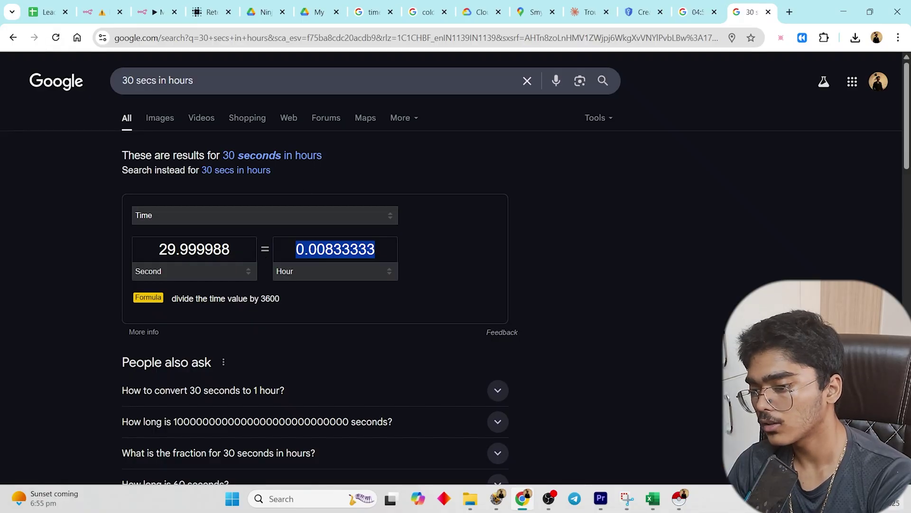
click(697, 12)
click(408, 403)
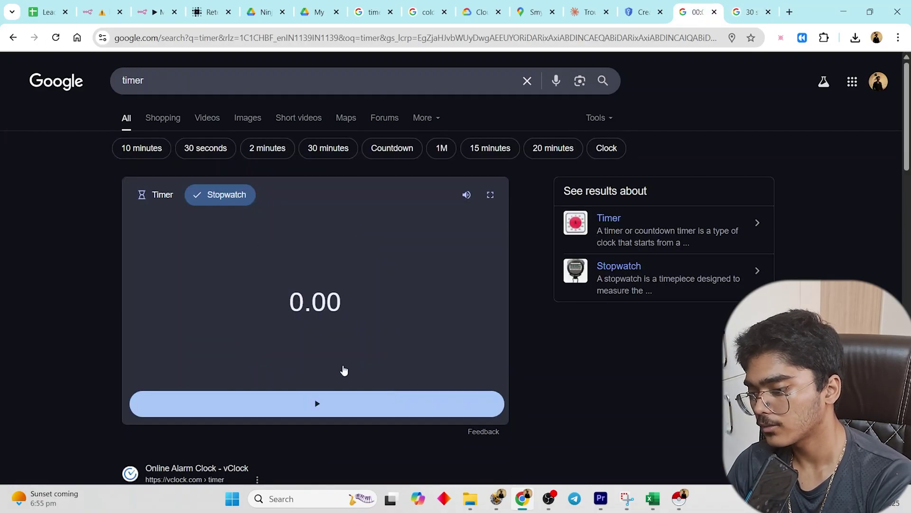
click(346, 404)
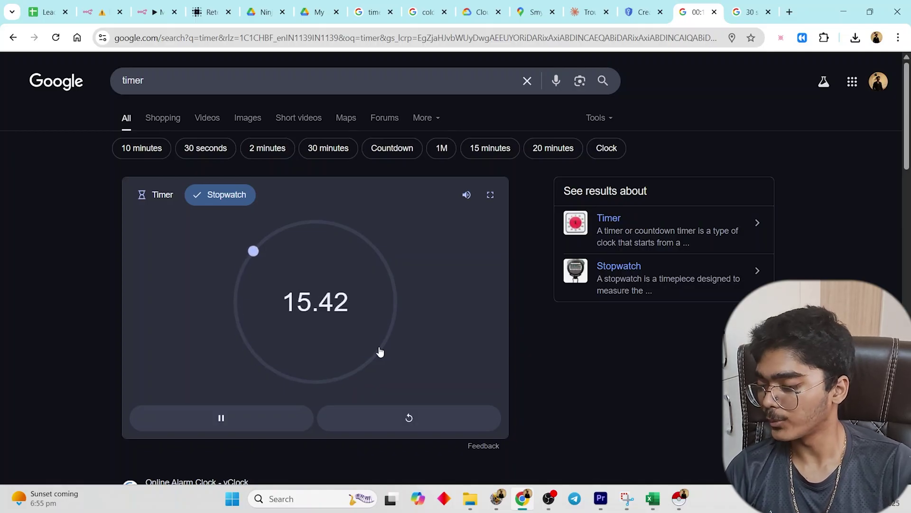
Examine My workflow 7's execution history, reloading the page and checking the running stopwatch for the latest call.
click(154, 12)
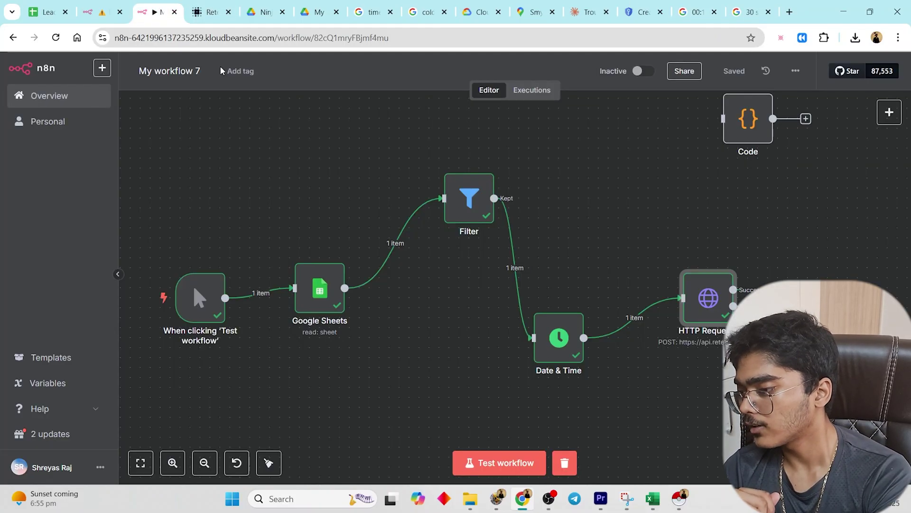
click(525, 91)
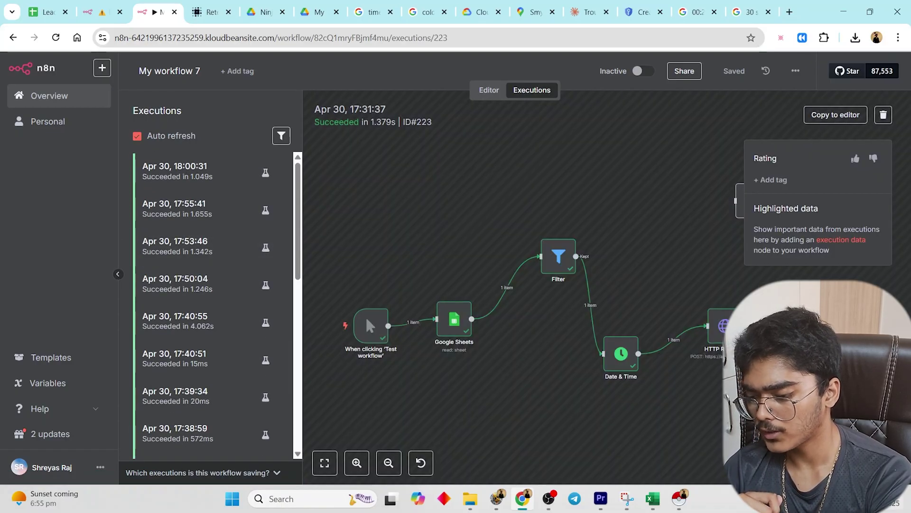
scroll(246, 241, down, 10)
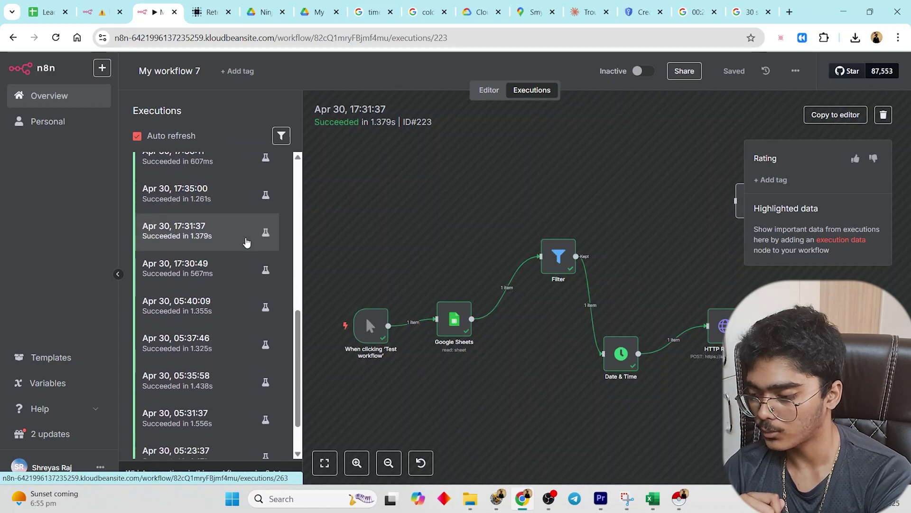
scroll(245, 242, down, 5)
scroll(246, 242, up, 15)
scroll(246, 242, down, 5)
scroll(246, 242, down, 8)
scroll(236, 246, up, 15)
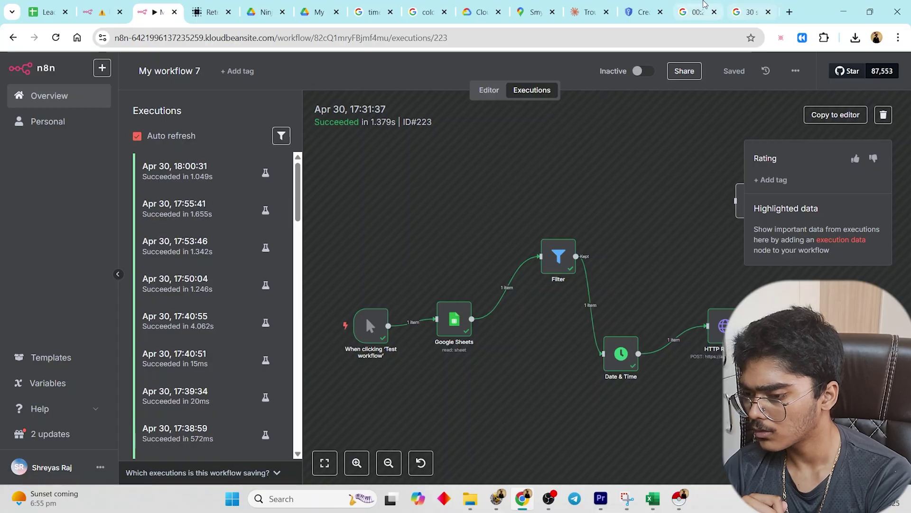
click(697, 11)
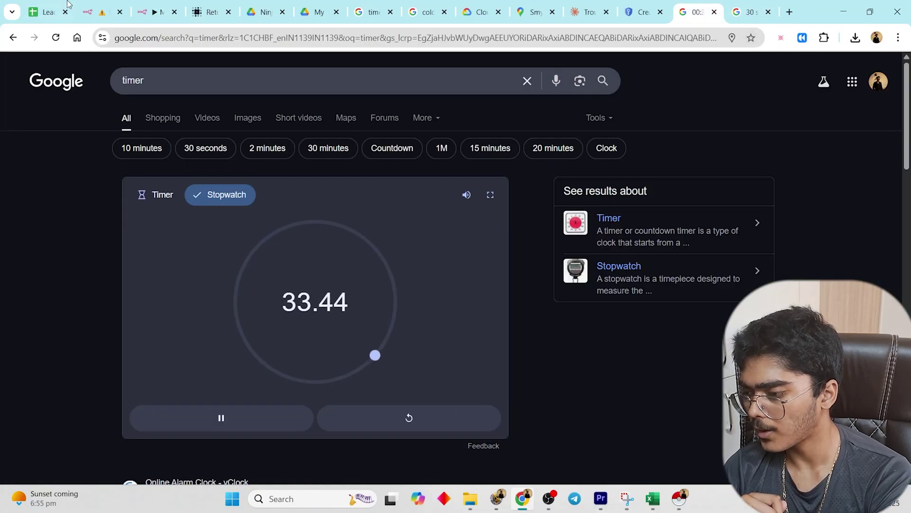
click(126, 6)
click(153, 11)
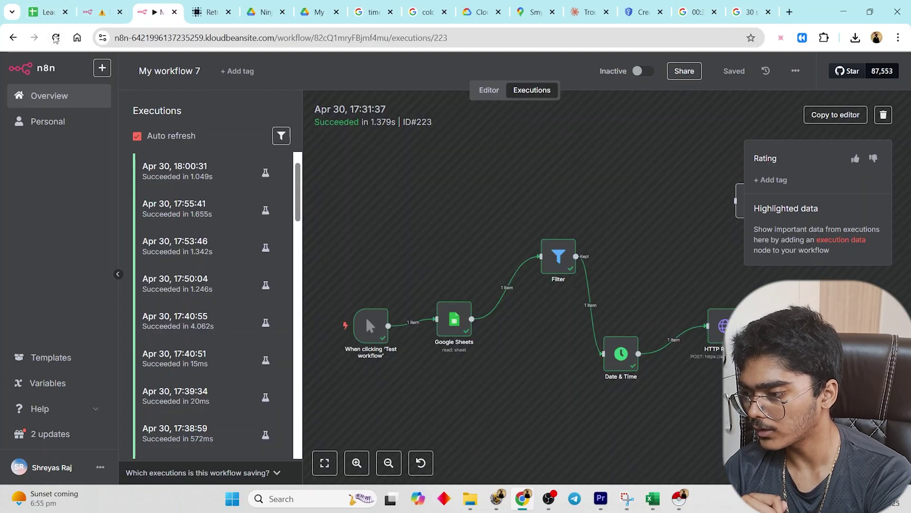
click(56, 37)
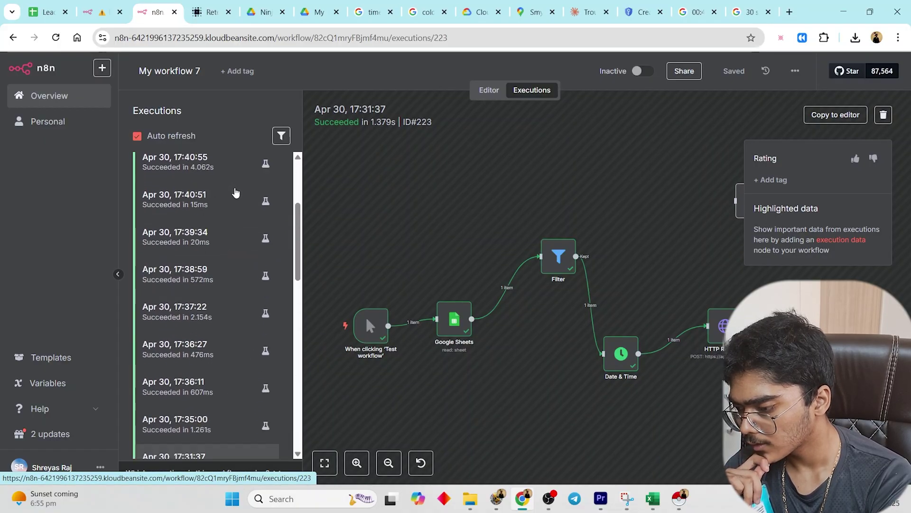
Load First Call's waiting execution from Apr 30, 18:01:30 into the editor for debugging.
click(98, 12)
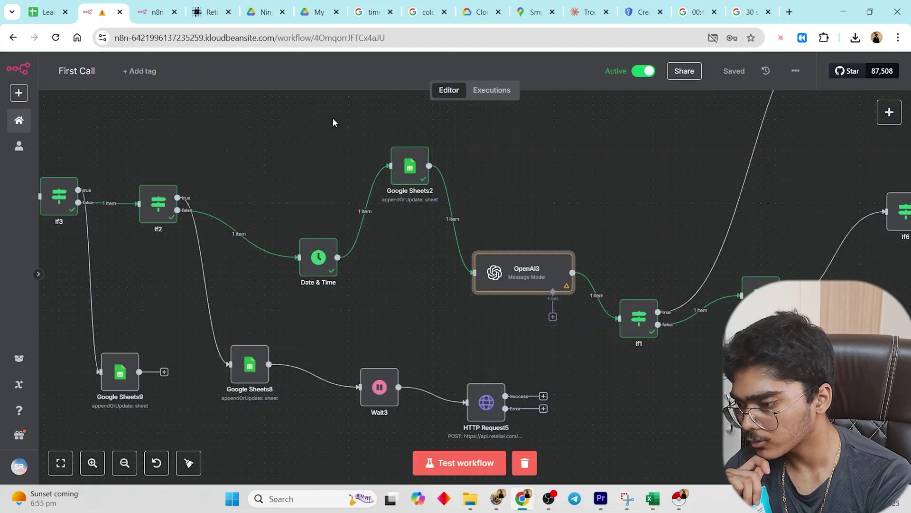
click(482, 97)
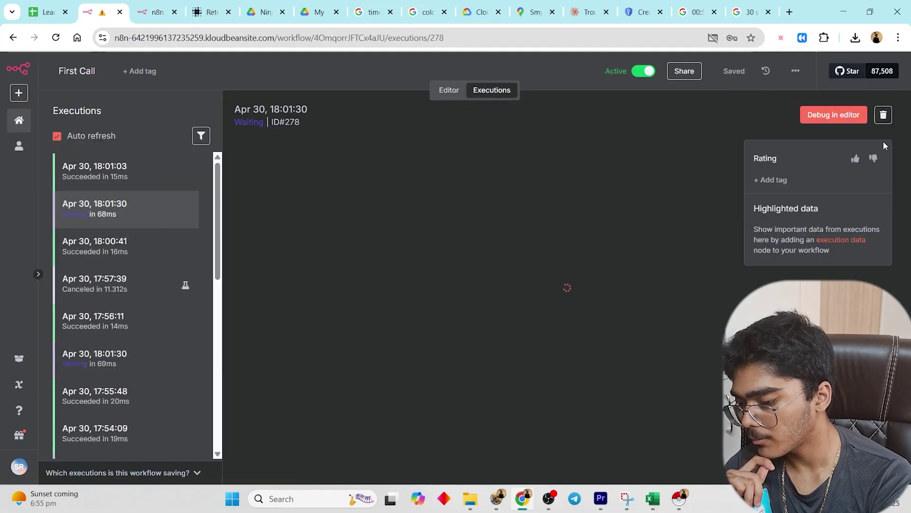
click(845, 113)
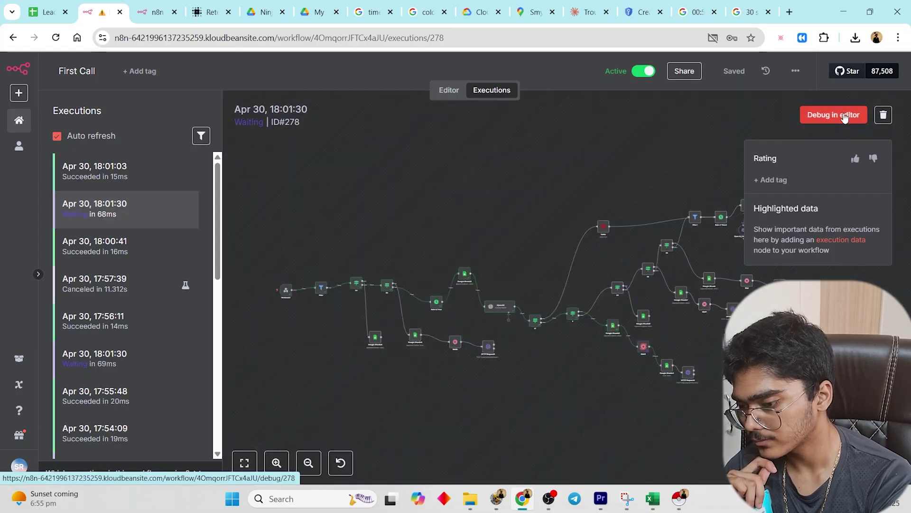
click(846, 113)
click(558, 310)
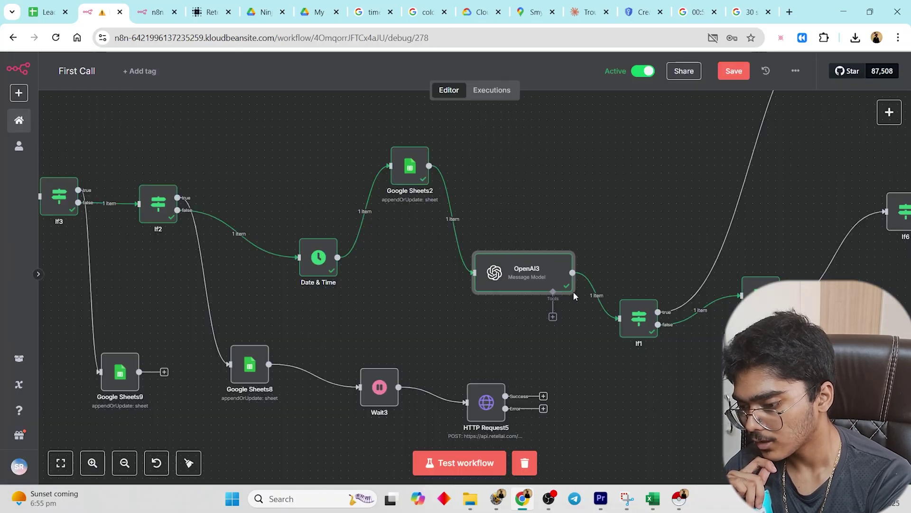
Replace Wait2's Wait Amount expression with the If node's Wait Until value, {{ $('If').item.json.message.content['Wait Until'] }}.
drag(656, 216, 257, 204)
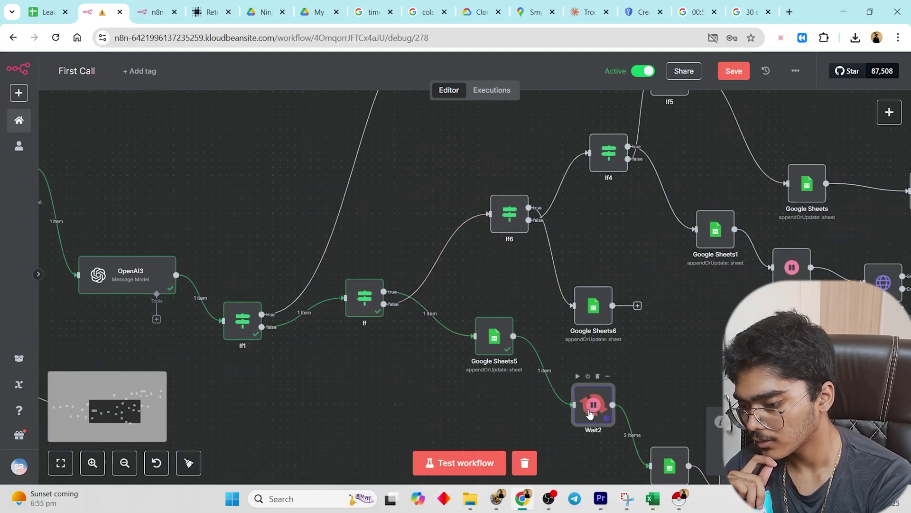
double_click(593, 403)
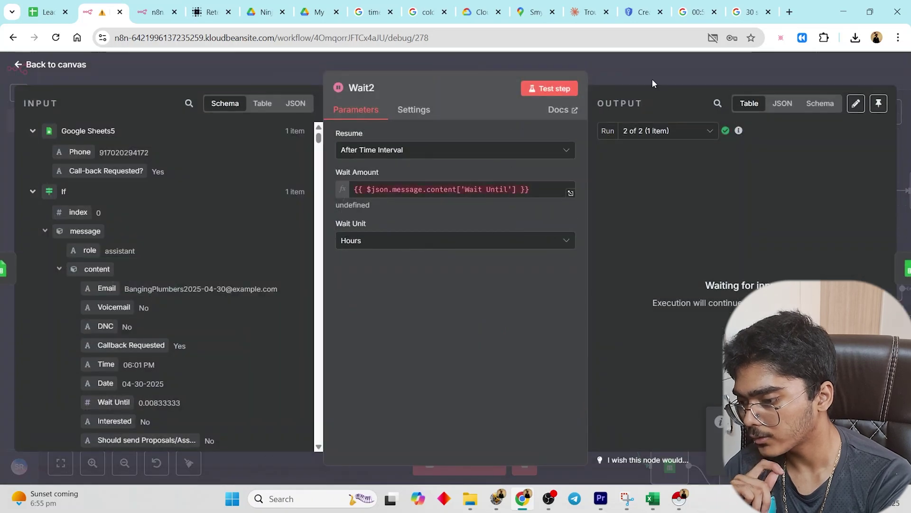
scroll(155, 344, down, 3)
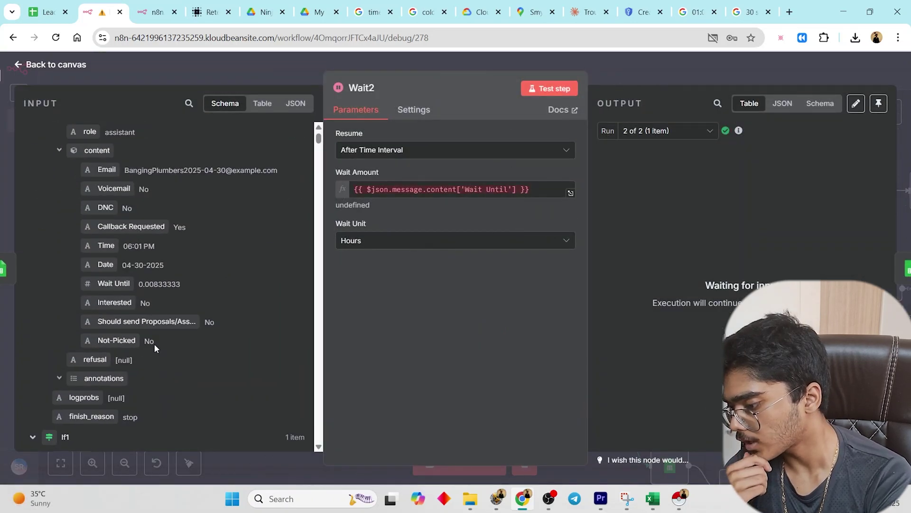
drag(98, 277, 310, 190)
key(BackSpace)
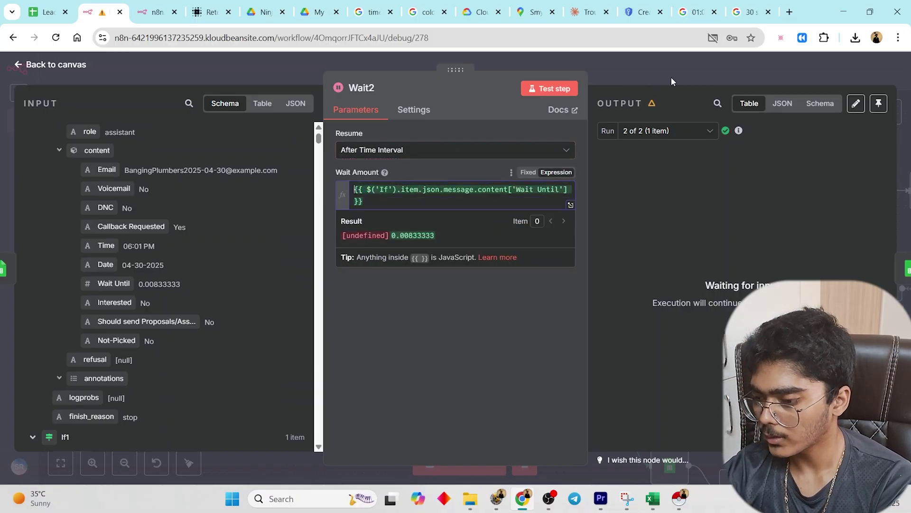
Close Wait2, save the First Call workflow and clear its execution data.
click(681, 52)
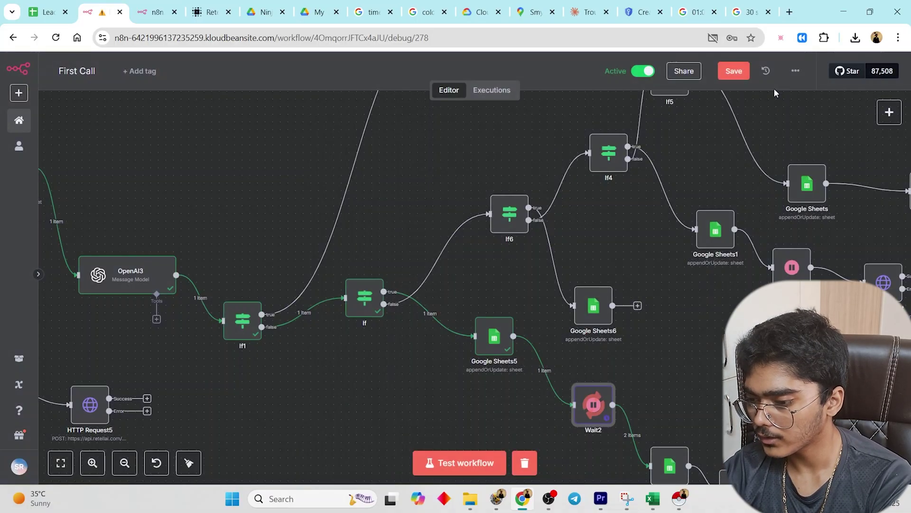
click(740, 74)
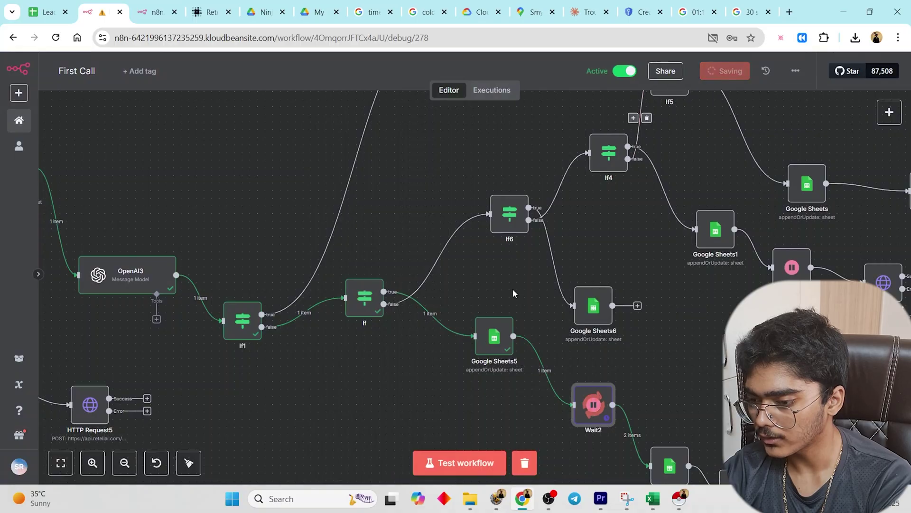
click(525, 465)
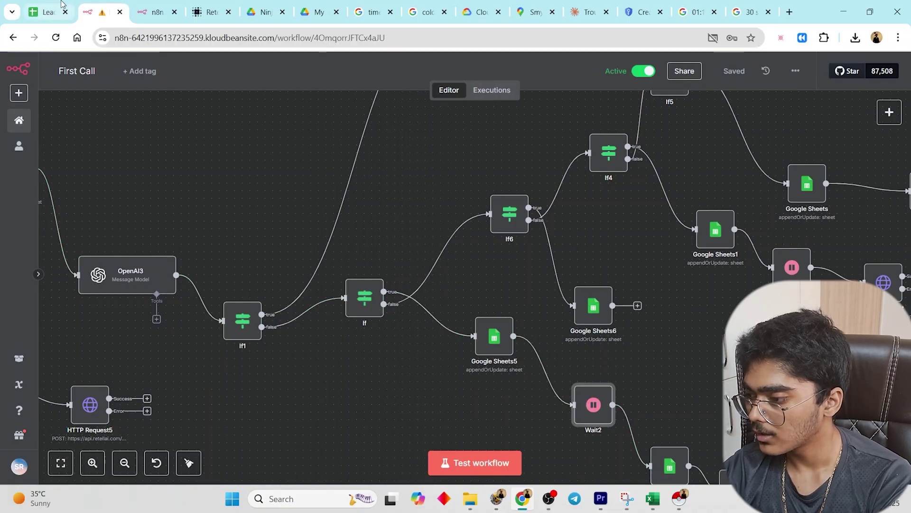
Change the call status in cell A12 of Lead List V2 back to not-called.
click(47, 12)
double_click(30, 402)
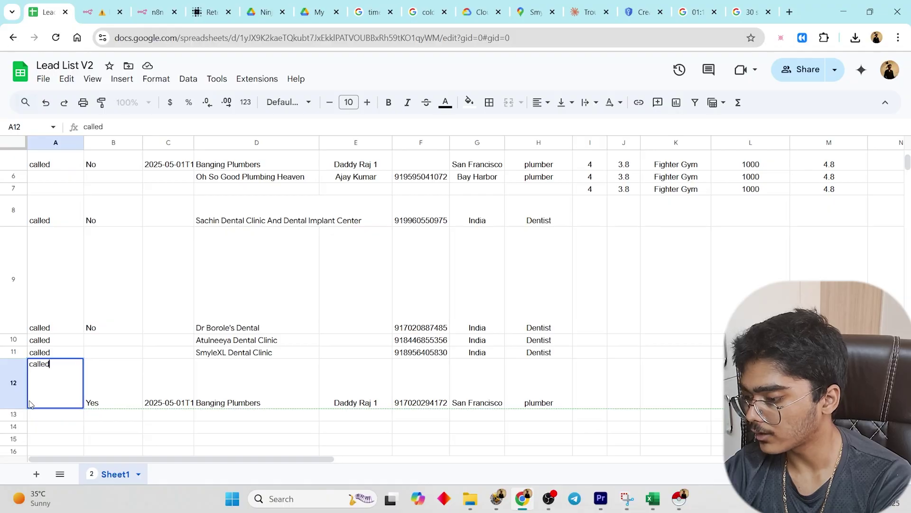
key(Home)
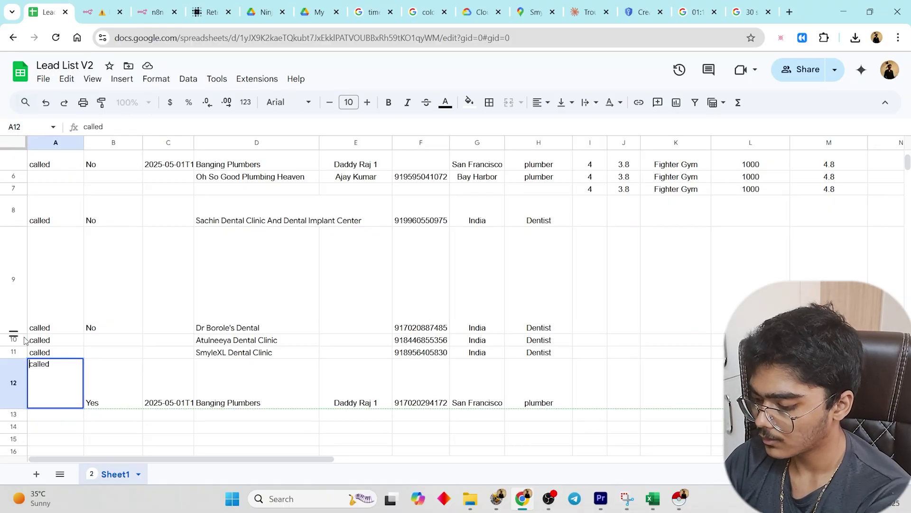
text(not-)
key(Return)
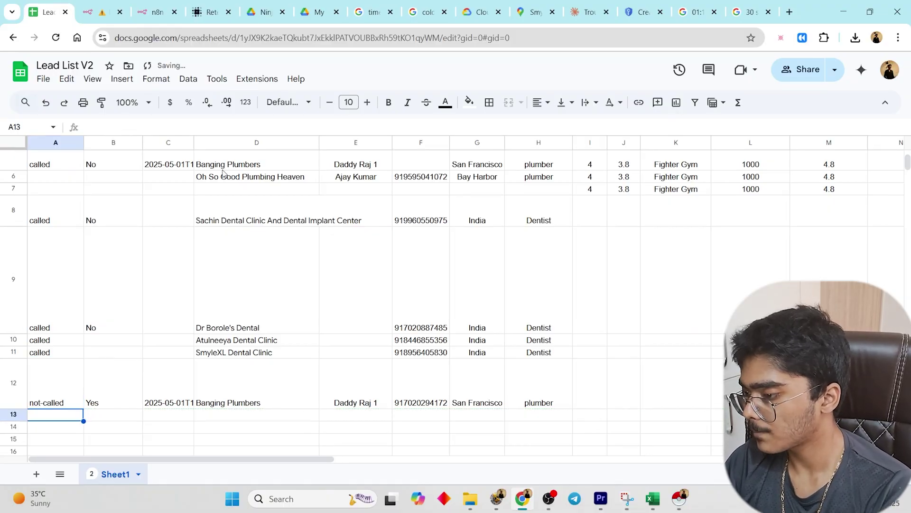
Return to the editor of My workflow 7 and run the test call again.
click(110, 6)
click(156, 12)
click(489, 92)
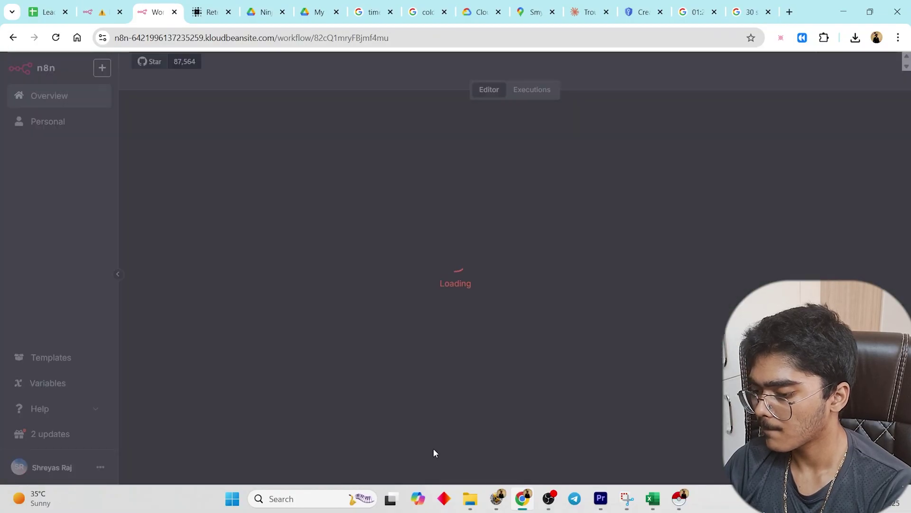
click(514, 466)
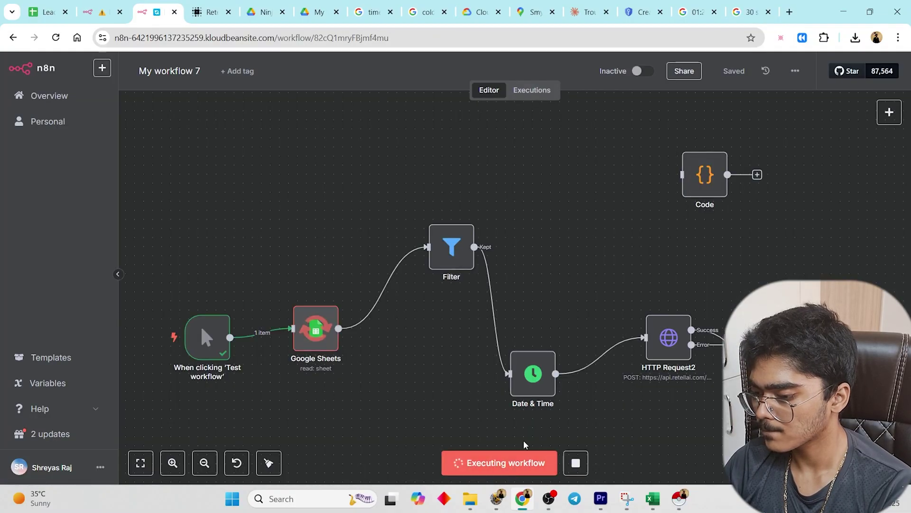
Reset the Google stopwatch to zero, ready to time the next callback.
click(643, 12)
click(700, 5)
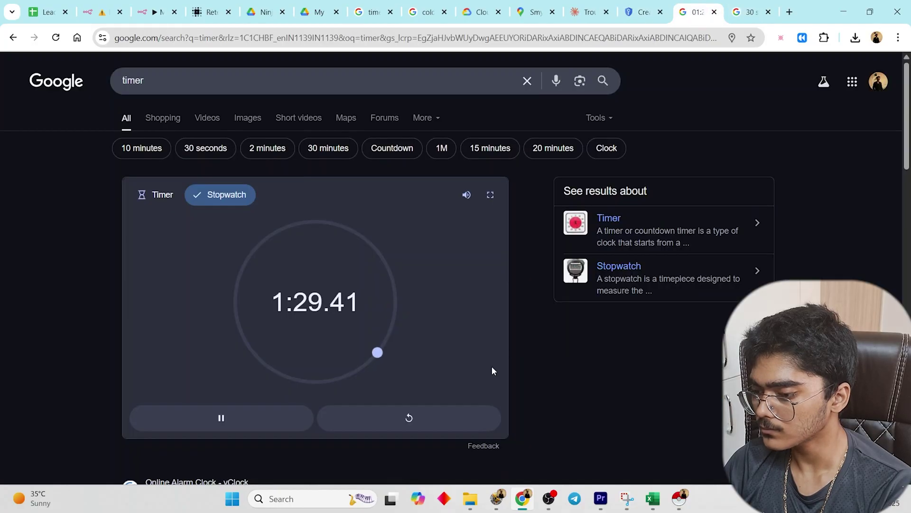
click(390, 426)
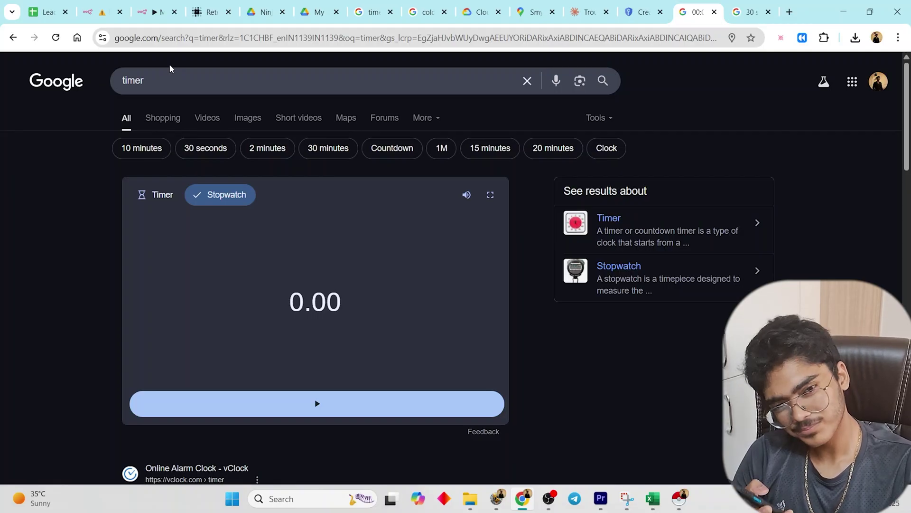
Start the stopwatch to time the callback, and meanwhile check the lead's row in Lead List V2 and the My workflow 7 and First Call editors.
click(363, 416)
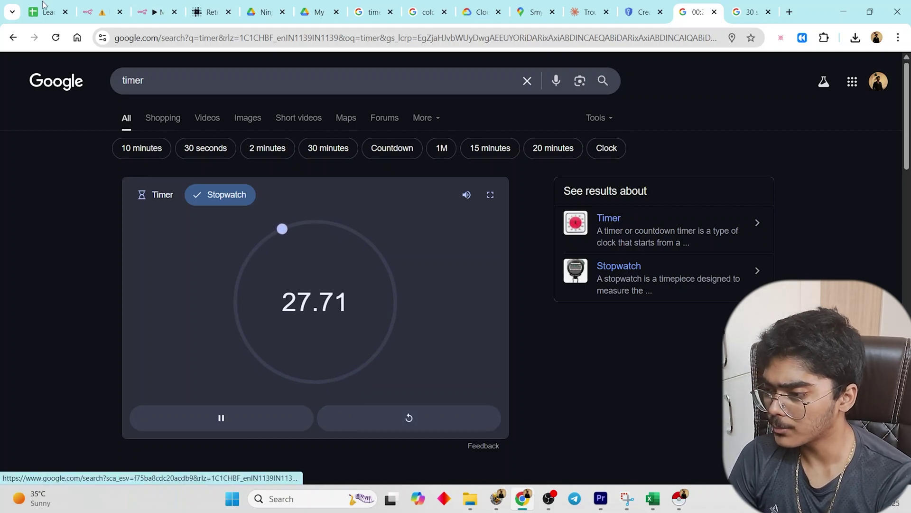
click(66, 10)
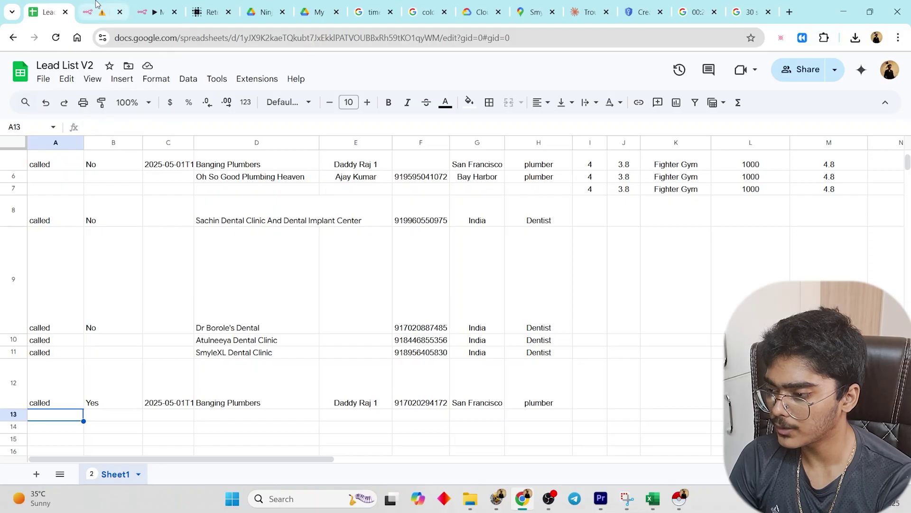
click(96, 4)
click(152, 7)
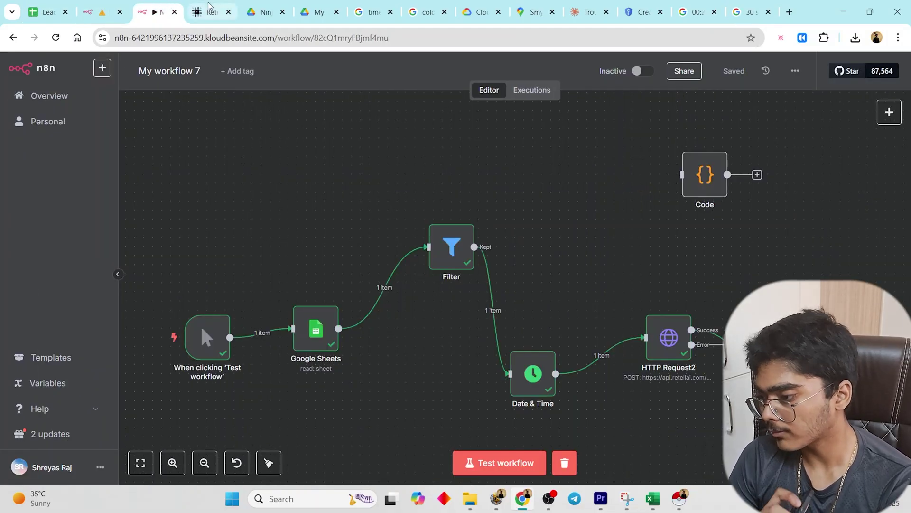
click(97, 10)
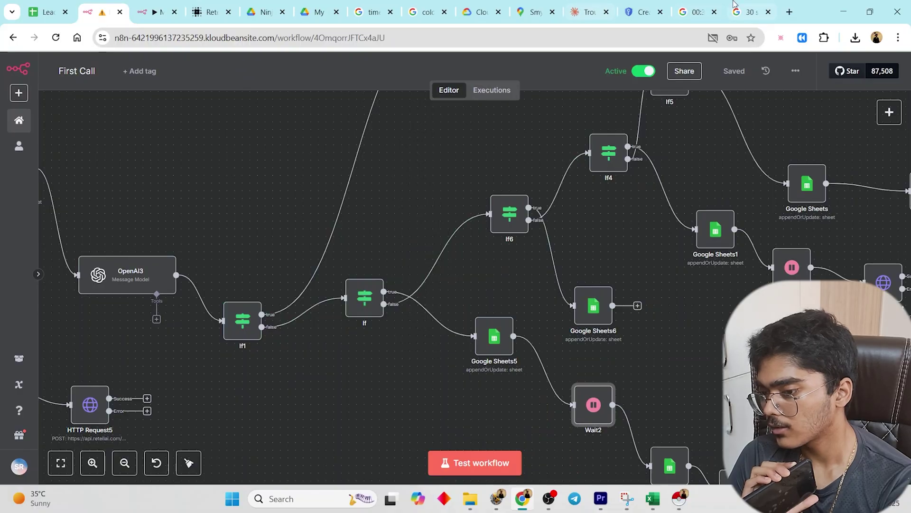
click(699, 6)
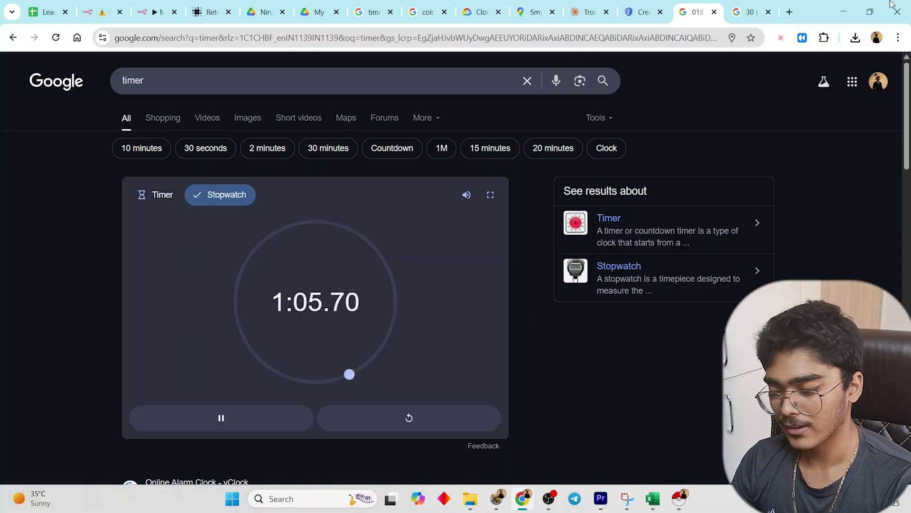
Reset the running stopwatch and switch to OBS.
click(380, 422)
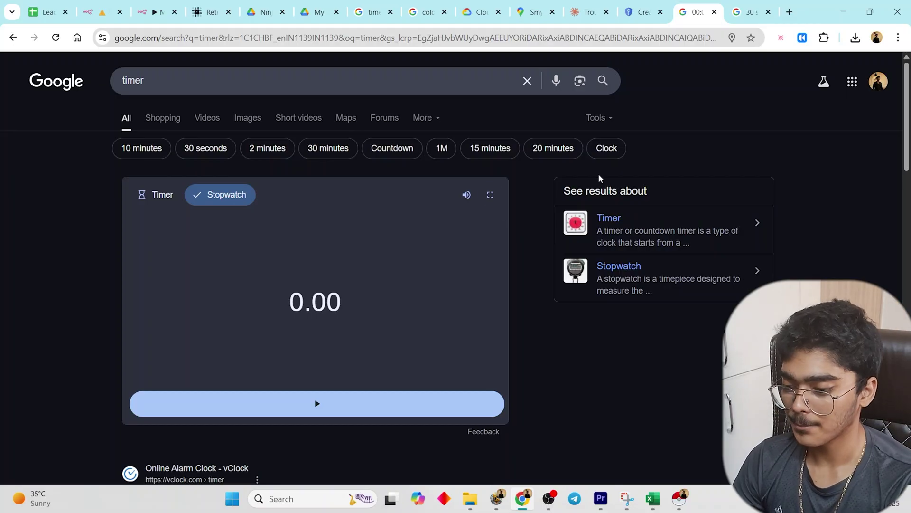
click(556, 508)
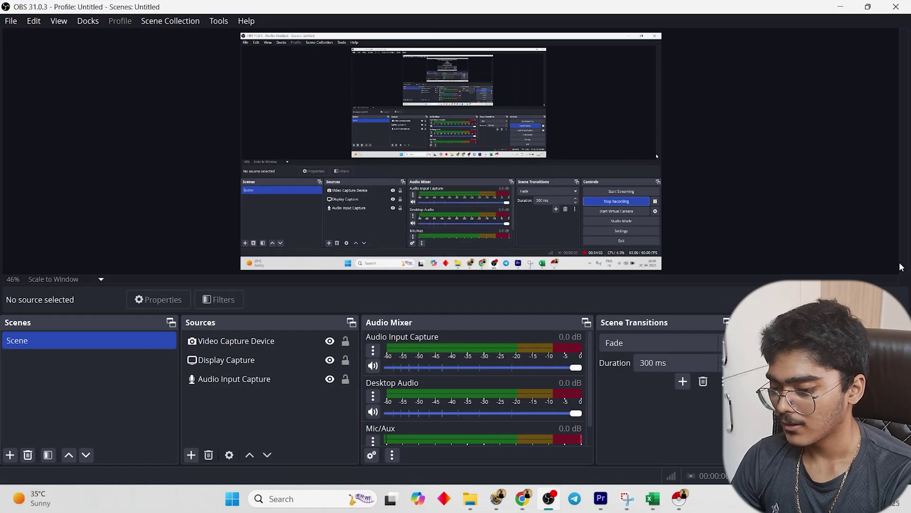